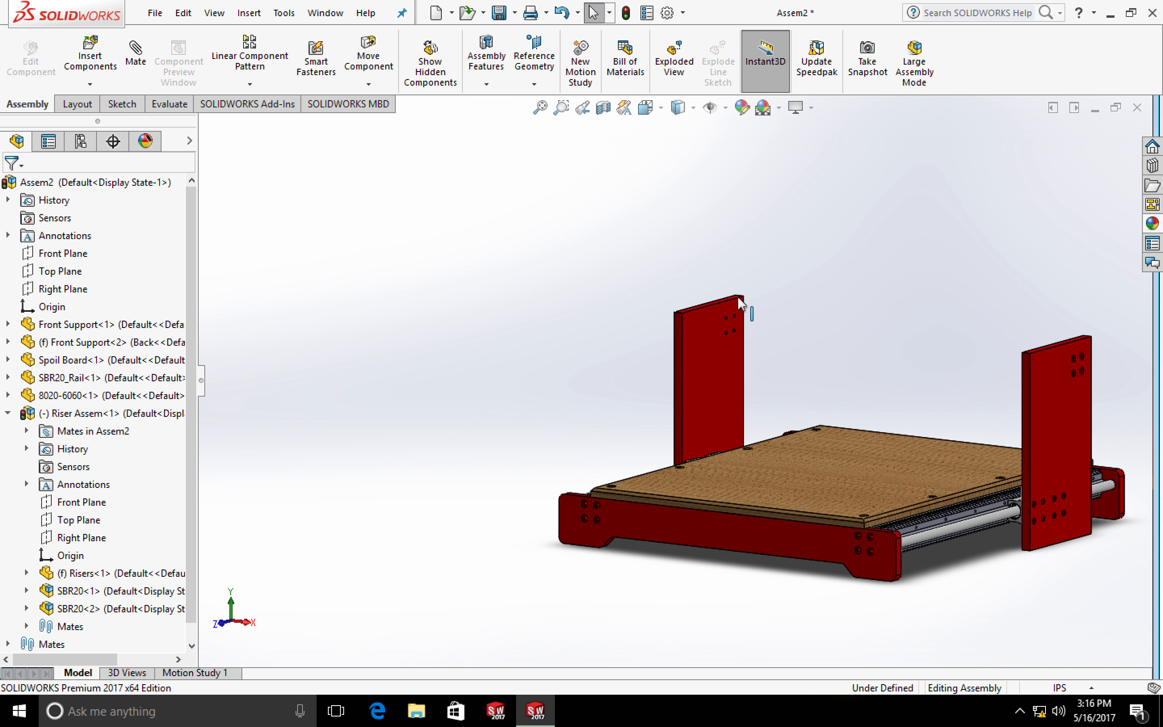
Insert the 8020-6060 part into the assembly, placing it freely above the riser plate
{"action": "left_click", "coordinate": [255, 20]}
{"action": "mouse_move", "coordinate": [270, 41]}
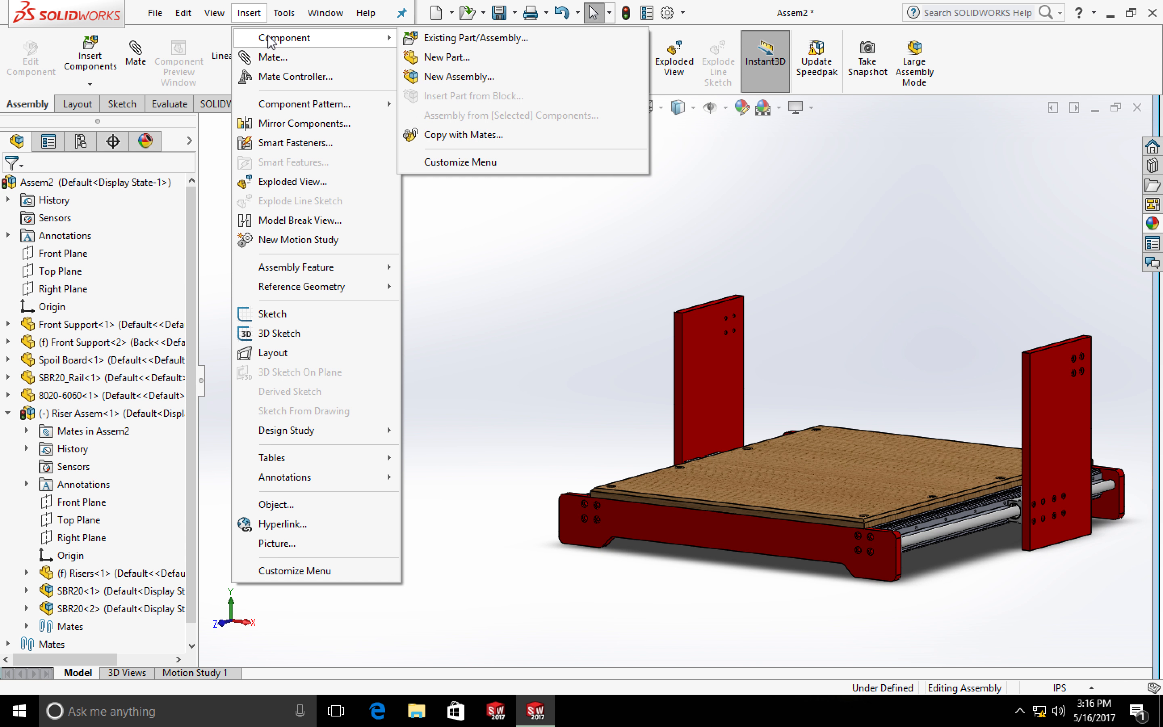
{"action": "left_click", "coordinate": [473, 38]}
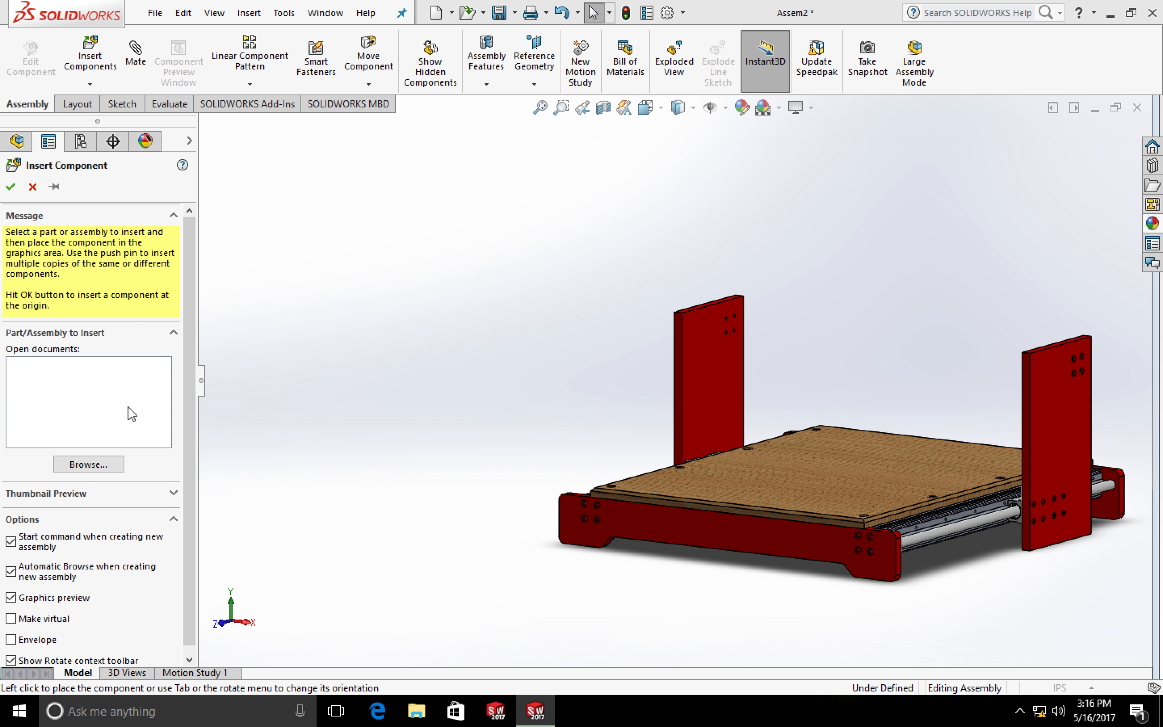
{"action": "left_click", "coordinate": [89, 462]}
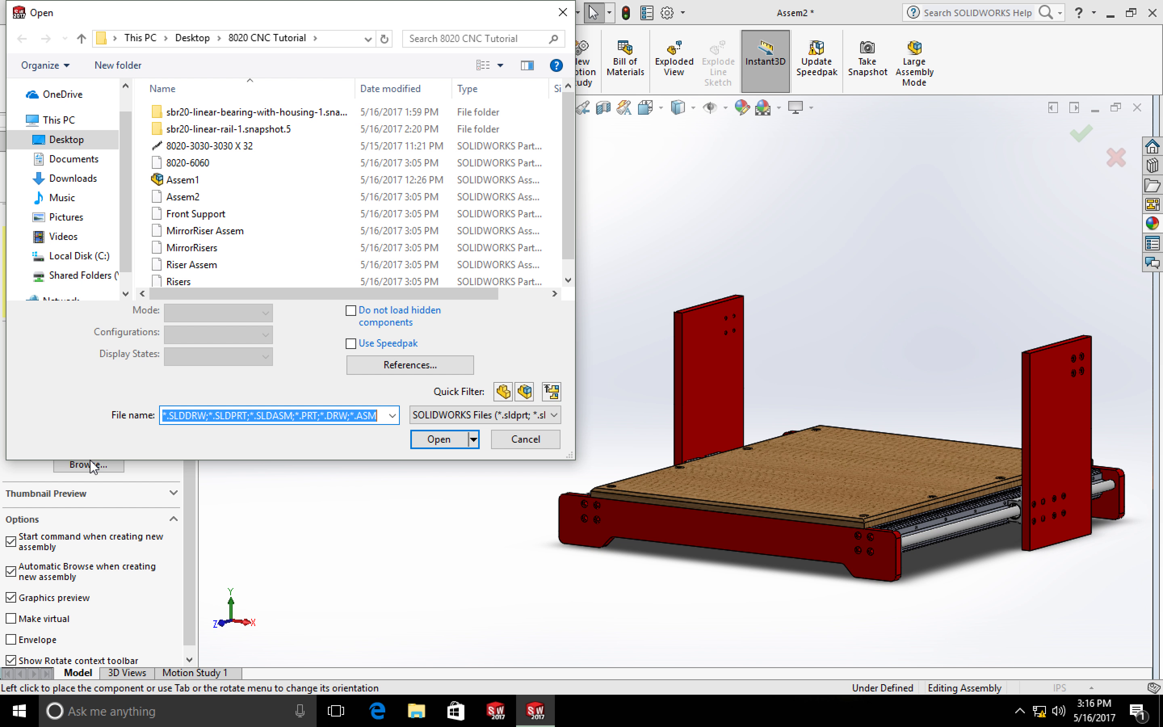
{"action": "double_click", "coordinate": [237, 167]}
{"action": "left_click", "coordinate": [731, 224]}
Switch the newly inserted 8020-6060 extrusion to its Gantry configuration
{"action": "scroll", "coordinate": [722, 221], "scroll_direction": "down", "scroll_amount": 5}
{"action": "right_click", "coordinate": [725, 248]}
{"action": "left_click", "coordinate": [769, 408]}
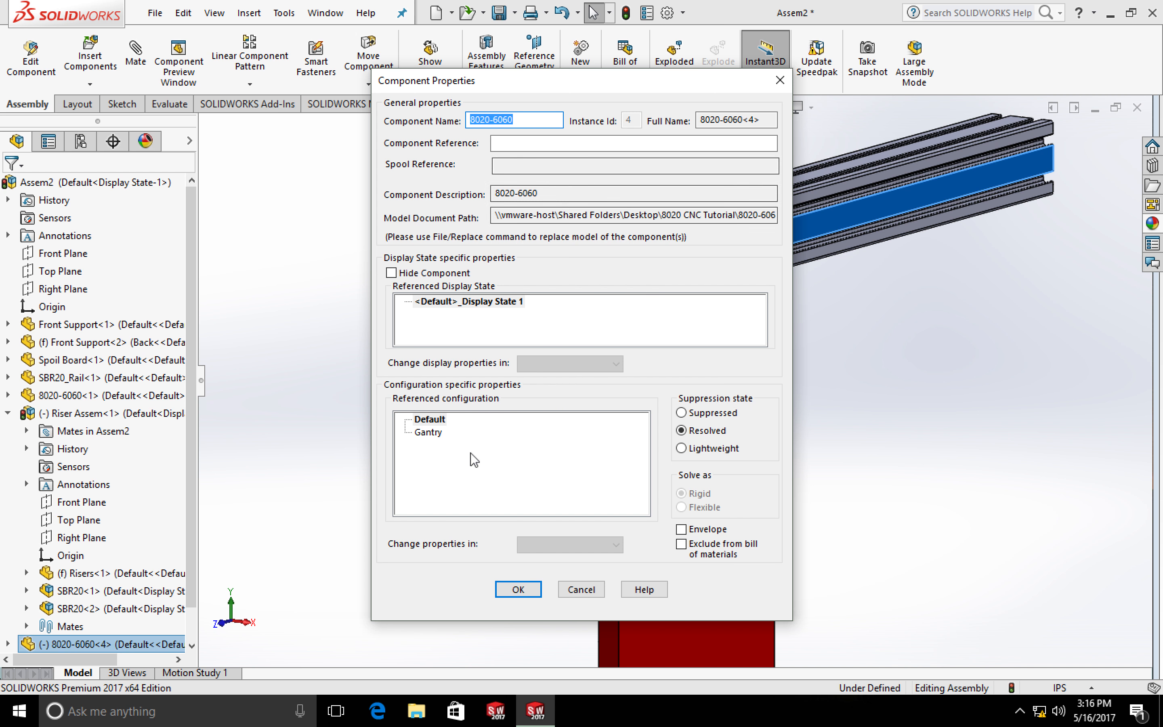
{"action": "left_click", "coordinate": [437, 435]}
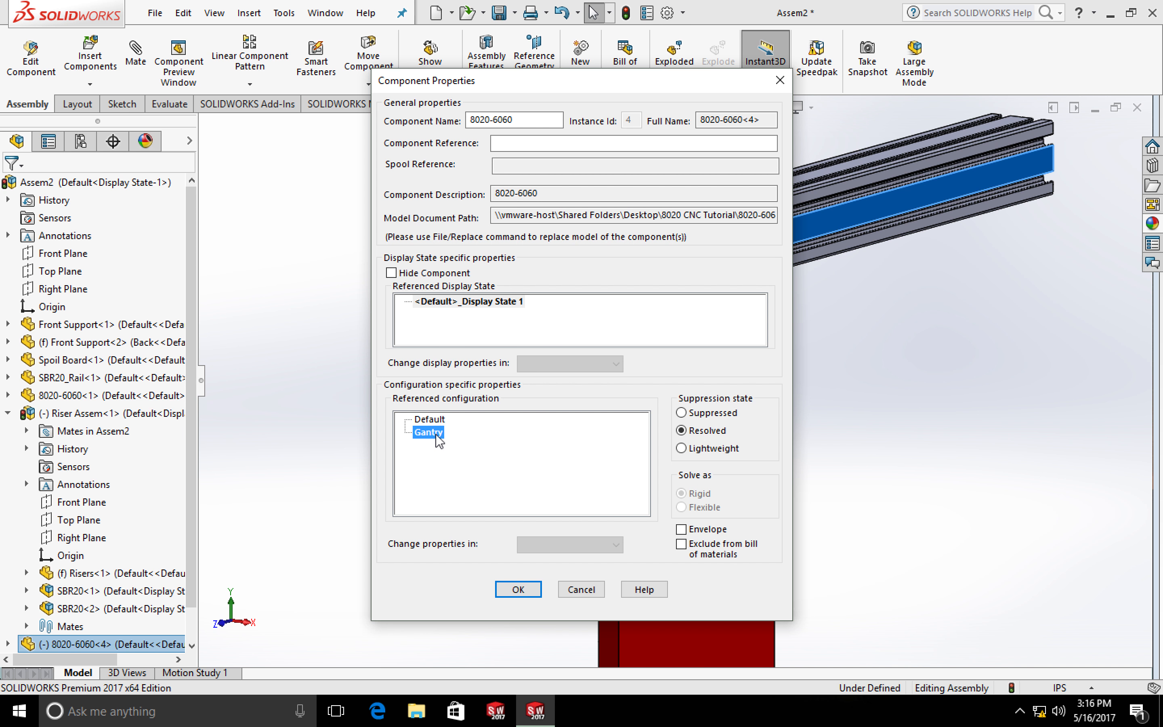
{"action": "left_click", "coordinate": [518, 589]}
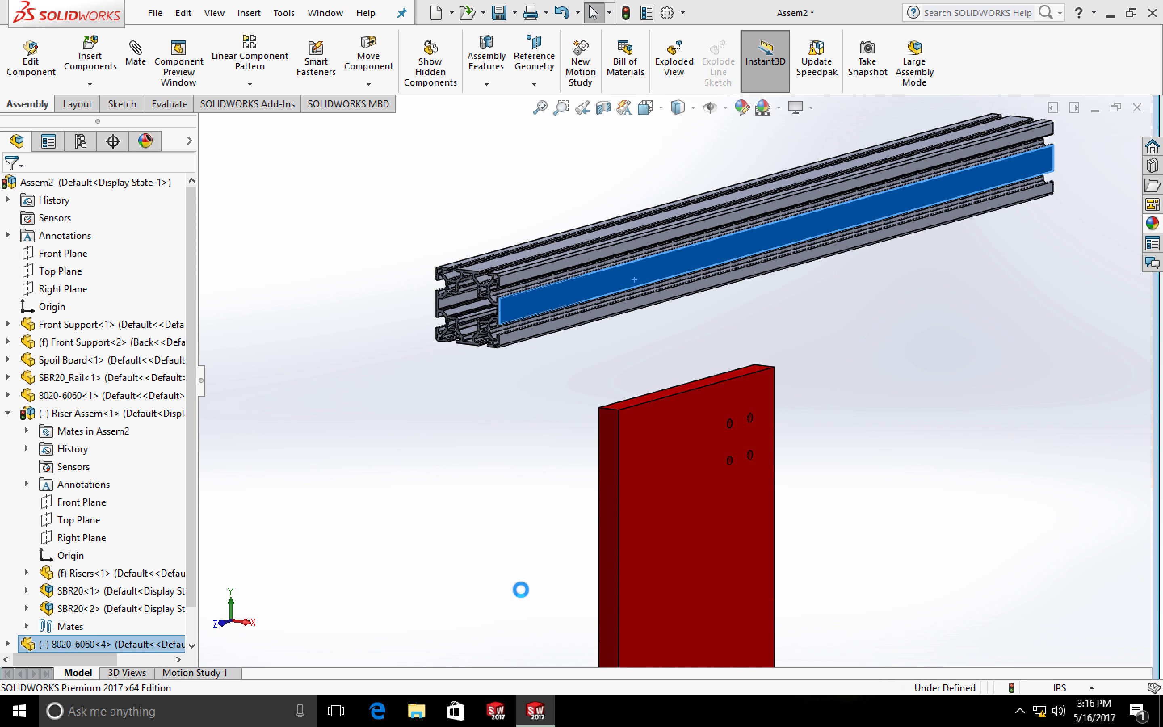
Add a coincident mate between the gantry extrusion's end face and the riser plate's inner face
{"action": "left_click", "coordinate": [136, 54]}
{"action": "left_click", "coordinate": [697, 509]}
{"action": "left_click", "coordinate": [11, 186]}
Add two concentric mates aligning the gantry extrusion's end bores with diagonally opposite holes in the riser's upper bolt pattern
{"action": "middle_click_drag", "start_coordinate": [625, 385], "coordinate": [816, 394]}
{"action": "left_click", "coordinate": [649, 329]}
{"action": "left_click", "coordinate": [13, 186]}
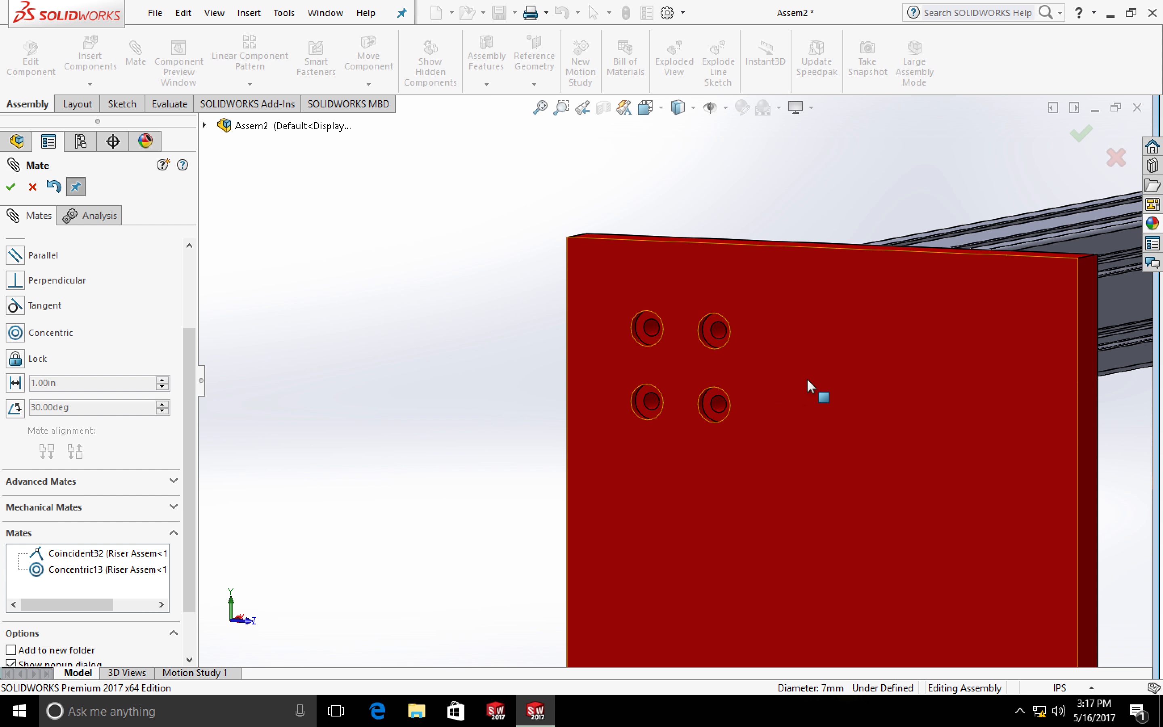
{"action": "left_click", "coordinate": [728, 406]}
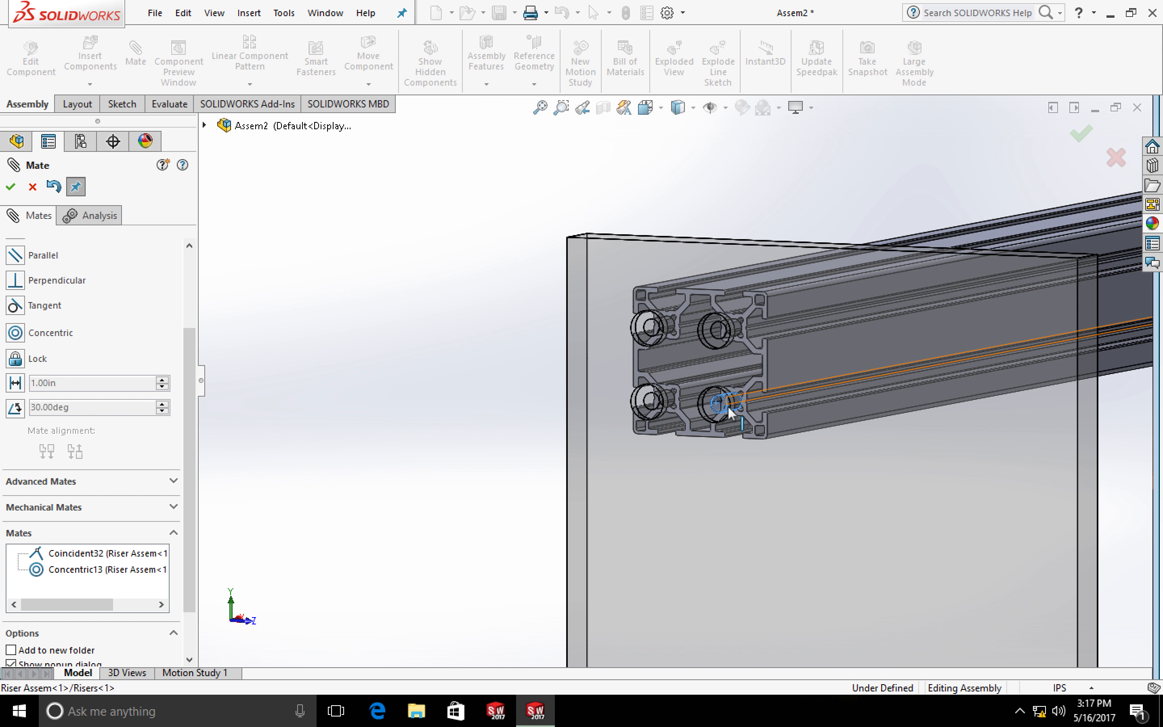
{"action": "scroll", "coordinate": [729, 411], "scroll_direction": "down", "scroll_amount": 3}
{"action": "left_click", "coordinate": [739, 398]}
{"action": "left_click", "coordinate": [10, 187]}
Examine the gantry beam's position between the risers and the riser plate's fit around the rail and bearings
{"action": "scroll", "coordinate": [731, 410], "scroll_direction": "up", "scroll_amount": 10}
{"action": "middle_click_drag", "start_coordinate": [374, 373], "coordinate": [486, 346]}
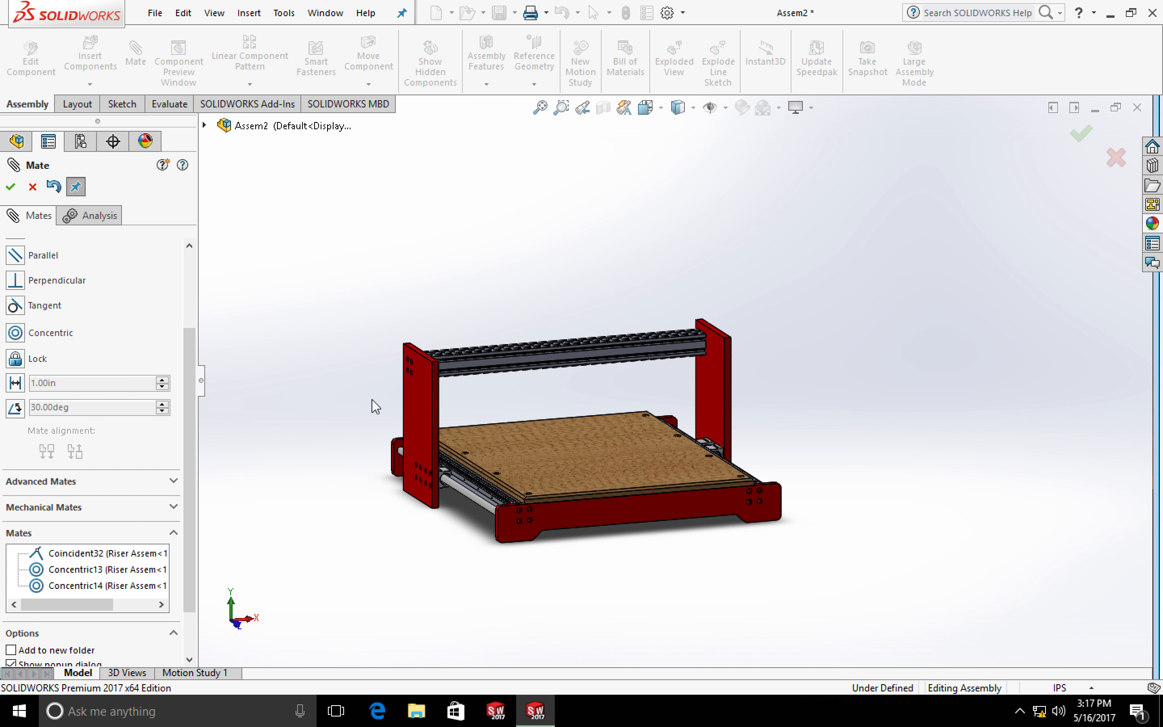
{"action": "middle_click_drag", "start_coordinate": [384, 410], "coordinate": [454, 378]}
{"action": "scroll", "coordinate": [475, 440], "scroll_direction": "down", "scroll_amount": 3}
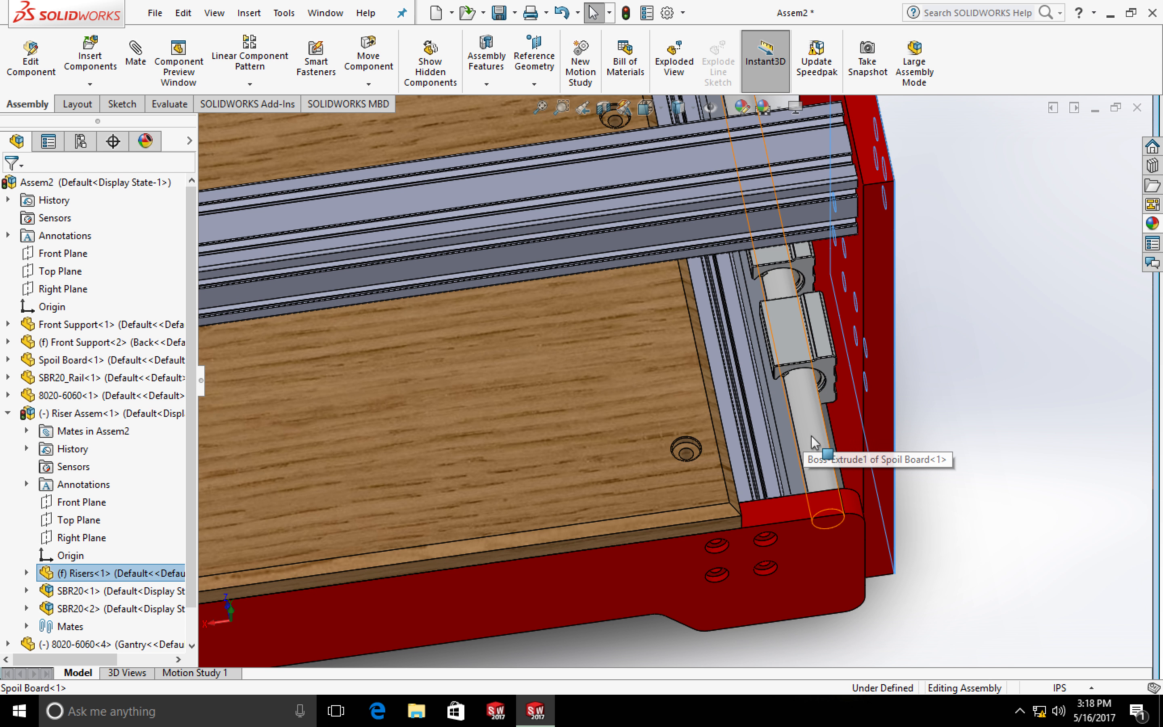
{"action": "middle_click_drag", "start_coordinate": [970, 404], "coordinate": [804, 408]}
{"action": "scroll", "coordinate": [804, 407], "scroll_direction": "down", "scroll_amount": 3}
{"action": "scroll", "coordinate": [805, 407], "scroll_direction": "up", "scroll_amount": 4}
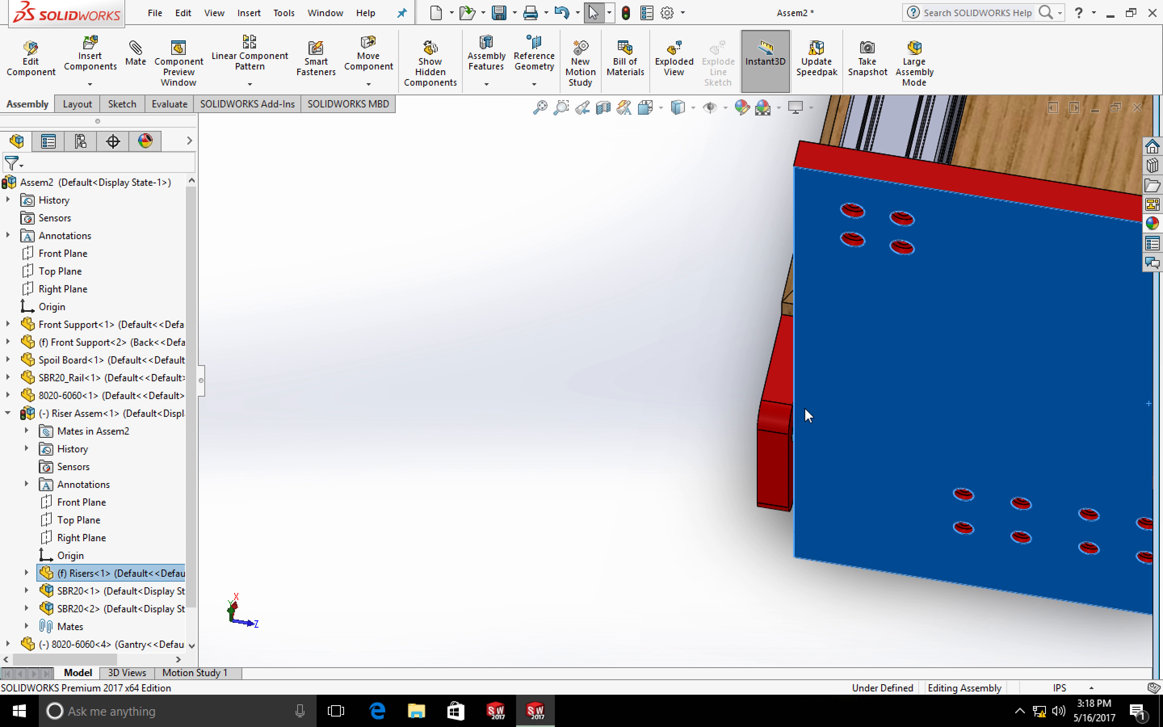
Open the Risers part in the Right view and start editing the sketch of its base extrusion
{"action": "left_click", "coordinate": [467, 13]}
{"action": "left_click", "coordinate": [177, 277]}
{"action": "left_click", "coordinate": [432, 410]}
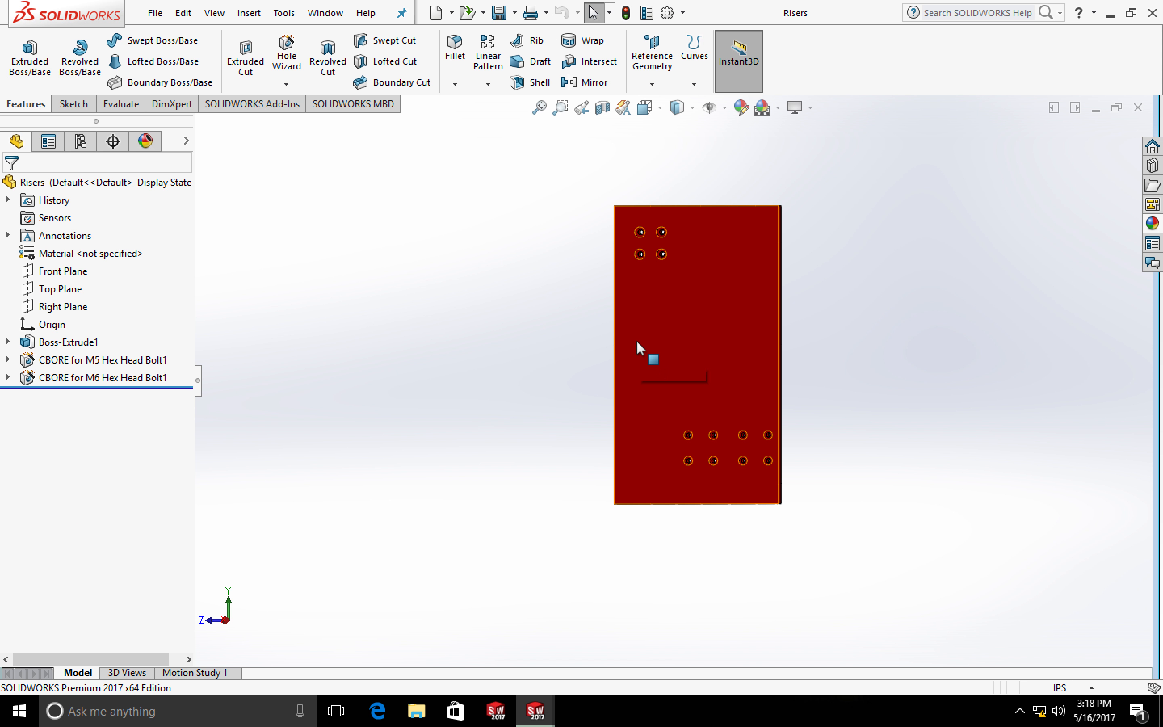
{"action": "key", "text": "space"}
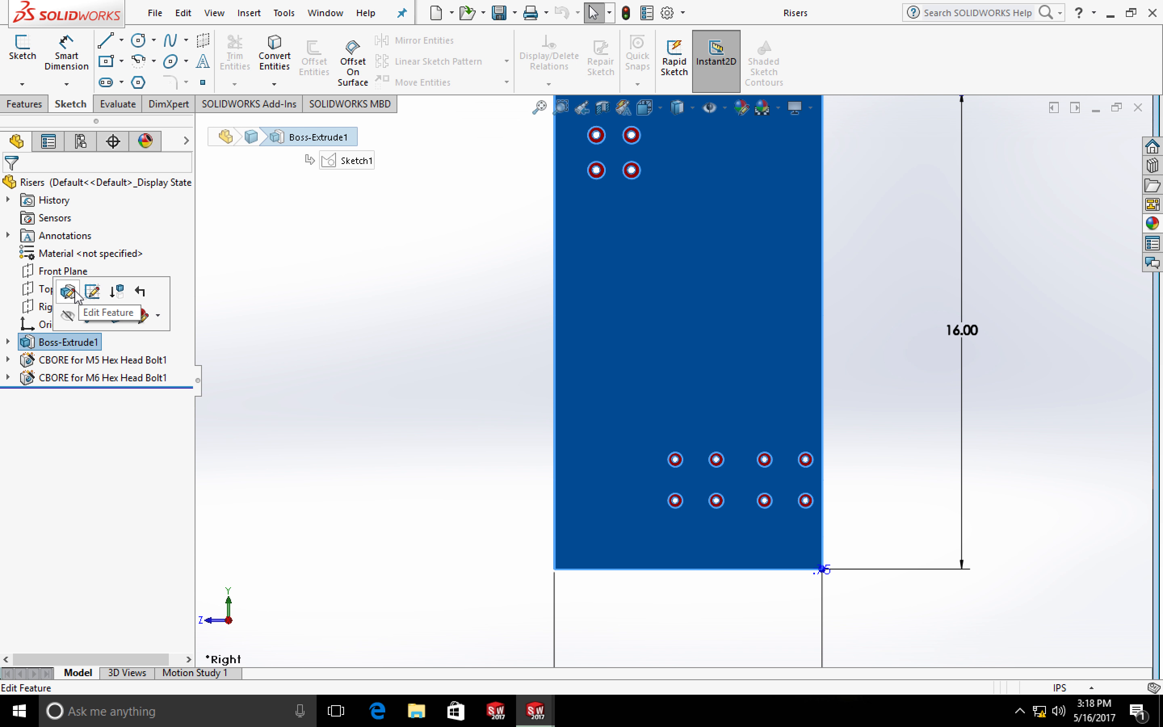
{"action": "left_click", "coordinate": [91, 293]}
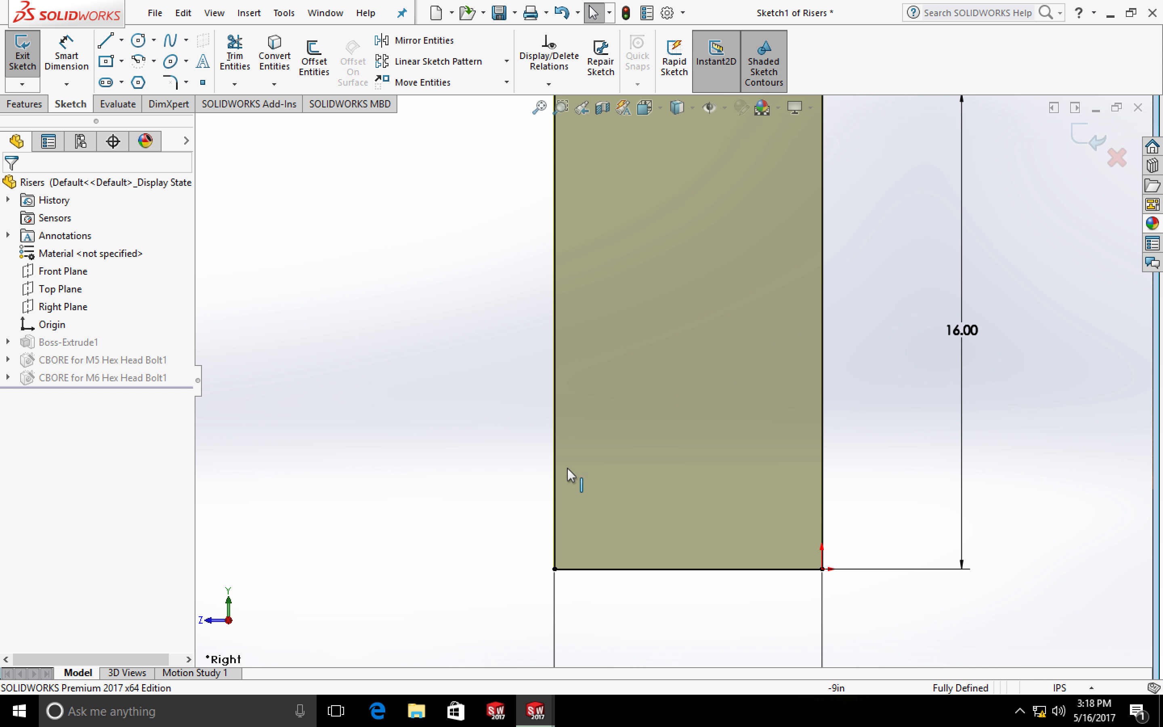
Sketch a vertical line about 6 in long up from the bottom edge and an angled line about 5.3 in long to the forward side edge
{"action": "left_click", "coordinate": [105, 40]}
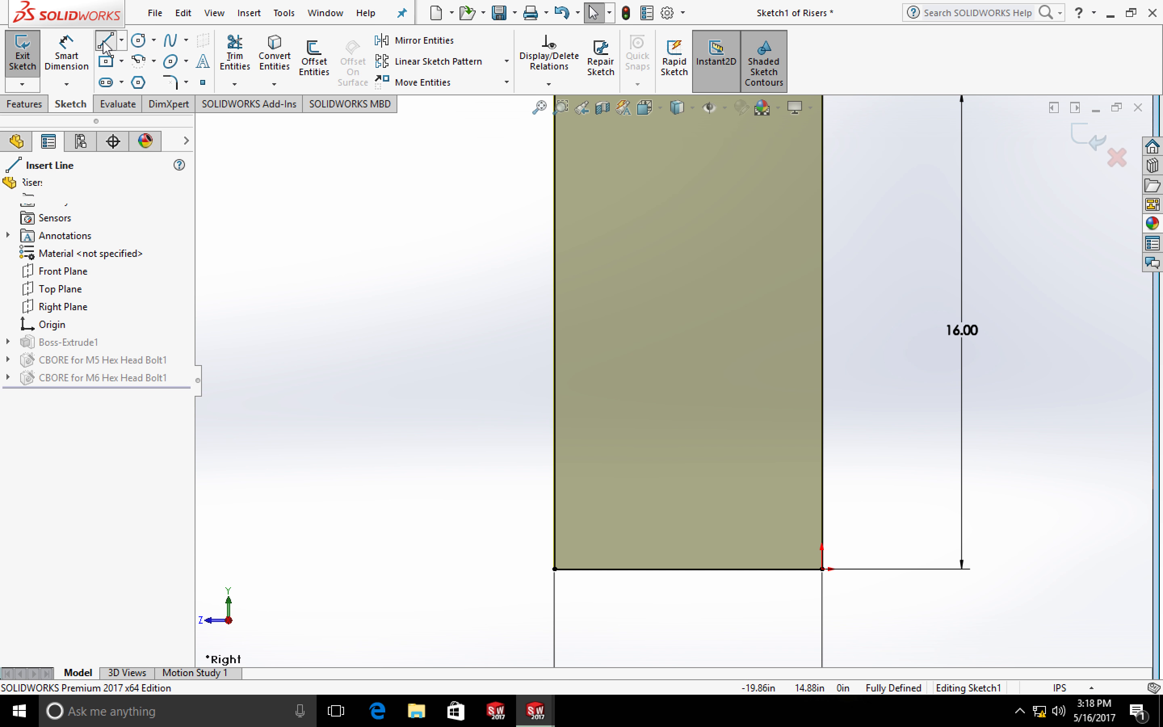
{"action": "left_click", "coordinate": [612, 570]}
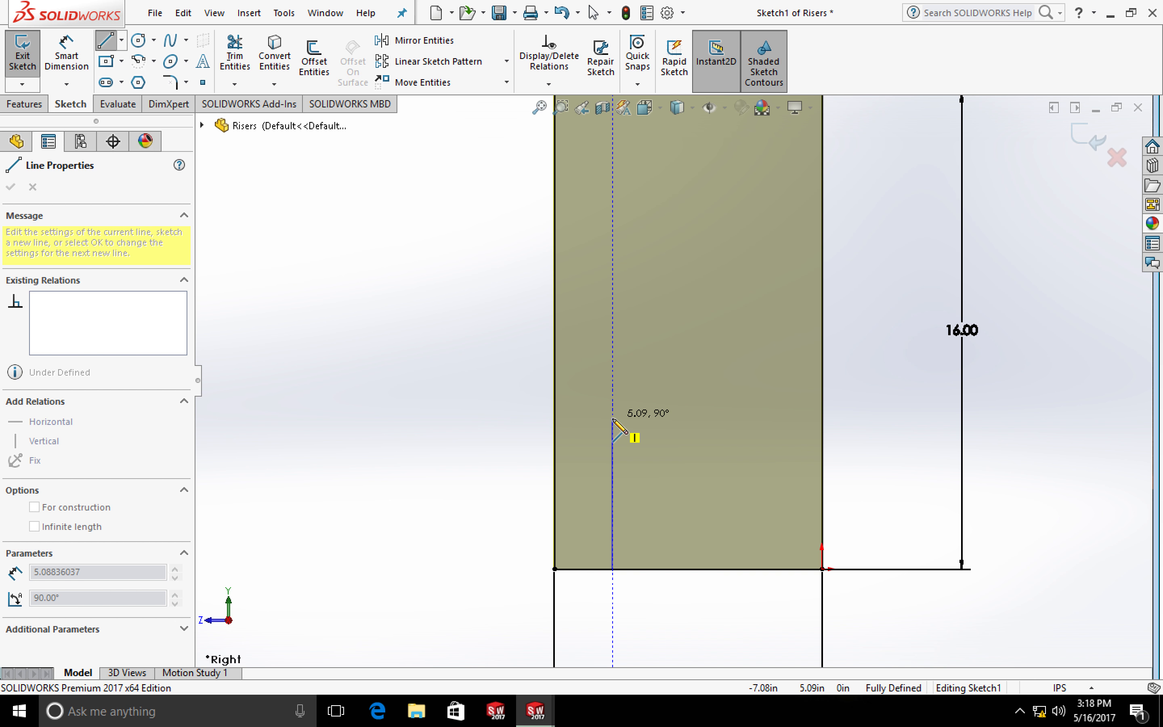
{"action": "left_click", "coordinate": [613, 391]}
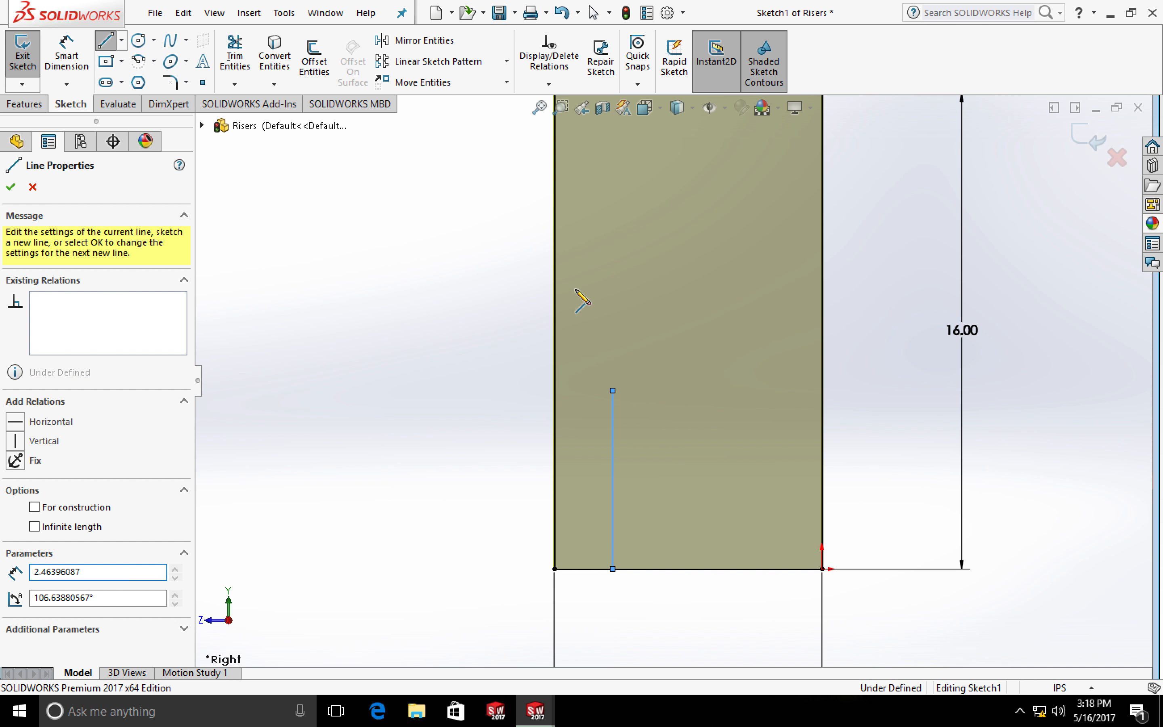
{"action": "left_click", "coordinate": [554, 243]}
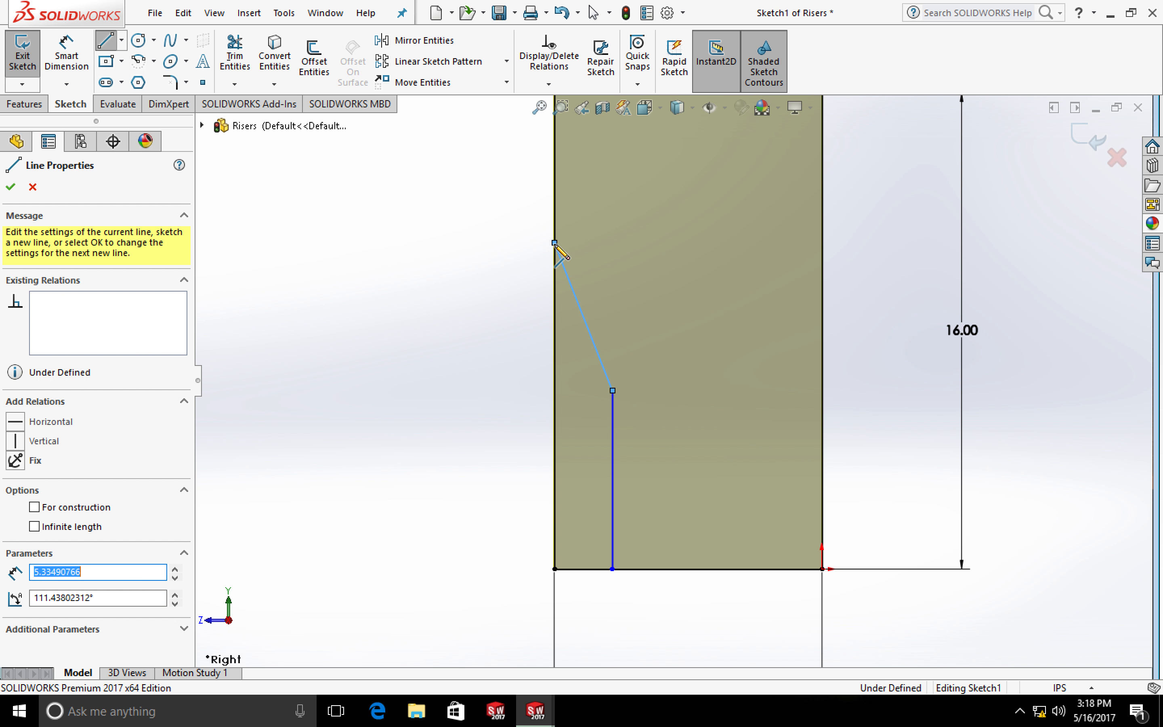
{"action": "key", "text": "Escape"}
Trim away the riser profile's lower corner outside the new vertical and angled lines
{"action": "scroll", "coordinate": [721, 312], "scroll_direction": "up", "scroll_amount": 2}
{"action": "left_click", "coordinate": [234, 53]}
{"action": "left_click_drag", "start_coordinate": [583, 433], "coordinate": [625, 514]}
Dimension the riser profile's overall width as 9 in between the upper side edge and the opposite long edge
{"action": "left_click", "coordinate": [66, 53]}
{"action": "left_click", "coordinate": [602, 211]}
{"action": "left_click", "coordinate": [794, 336]}
{"action": "left_click", "coordinate": [697, 594]}
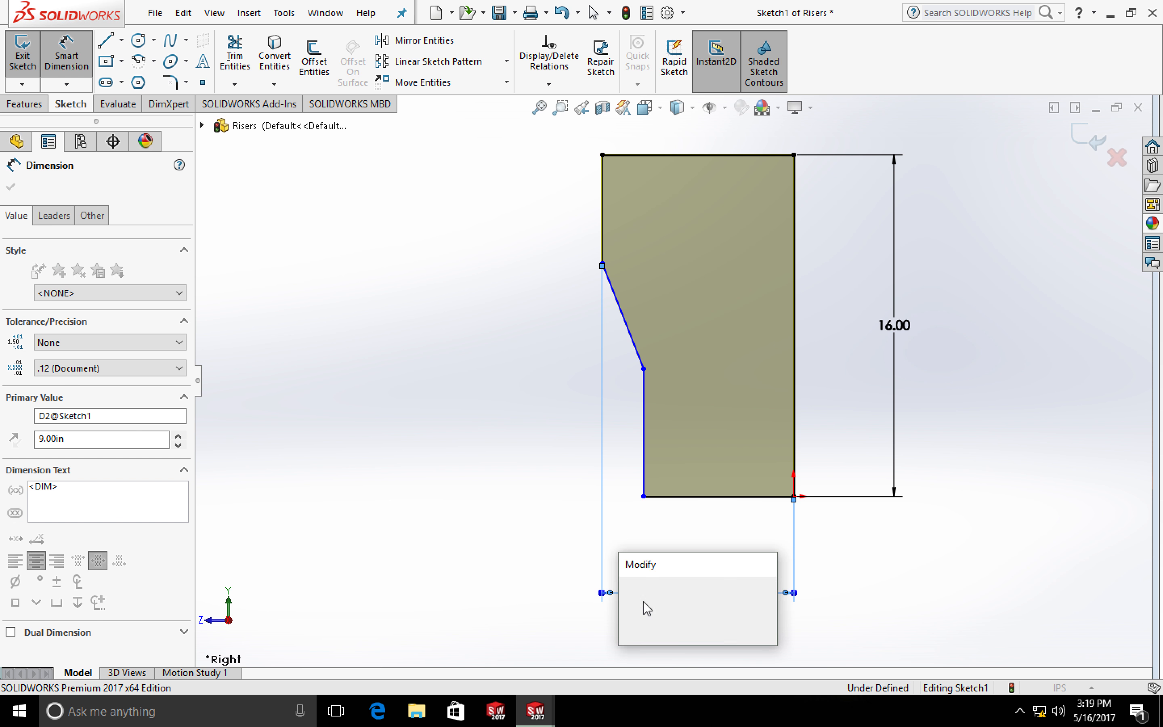
{"action": "left_click", "coordinate": [629, 588]}
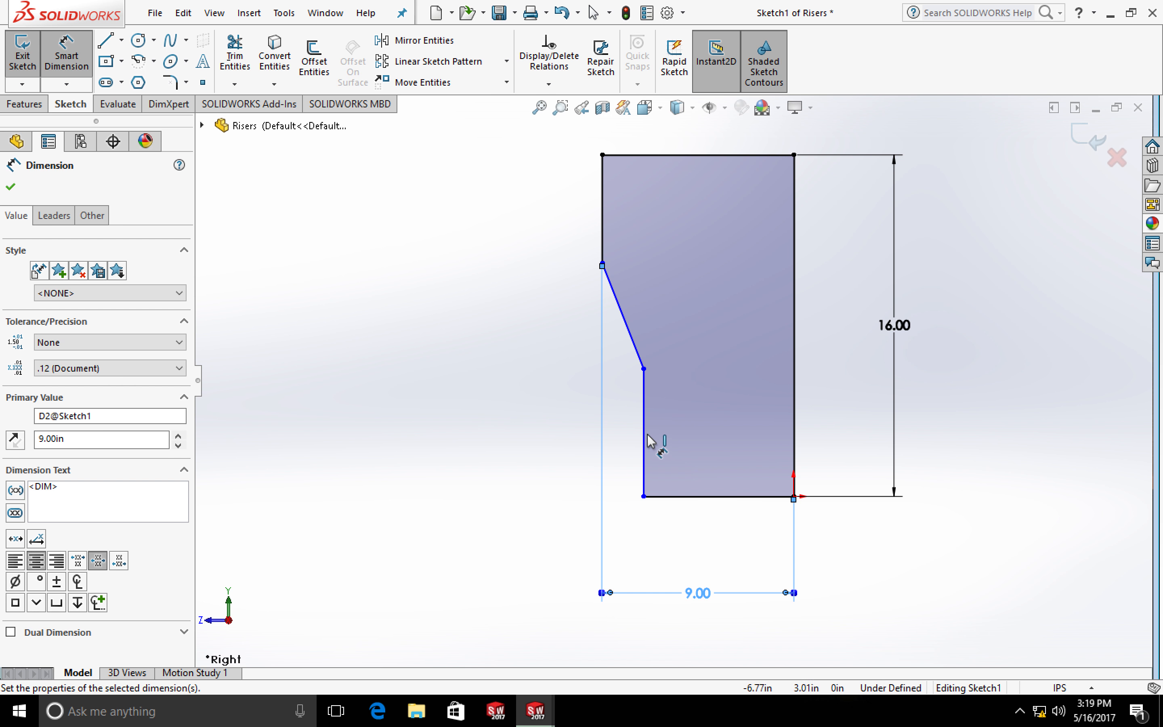
Dimension the lower inset vertical edge of the riser profile at 6 in
{"action": "left_click", "coordinate": [644, 442]}
{"action": "left_click", "coordinate": [534, 444]}
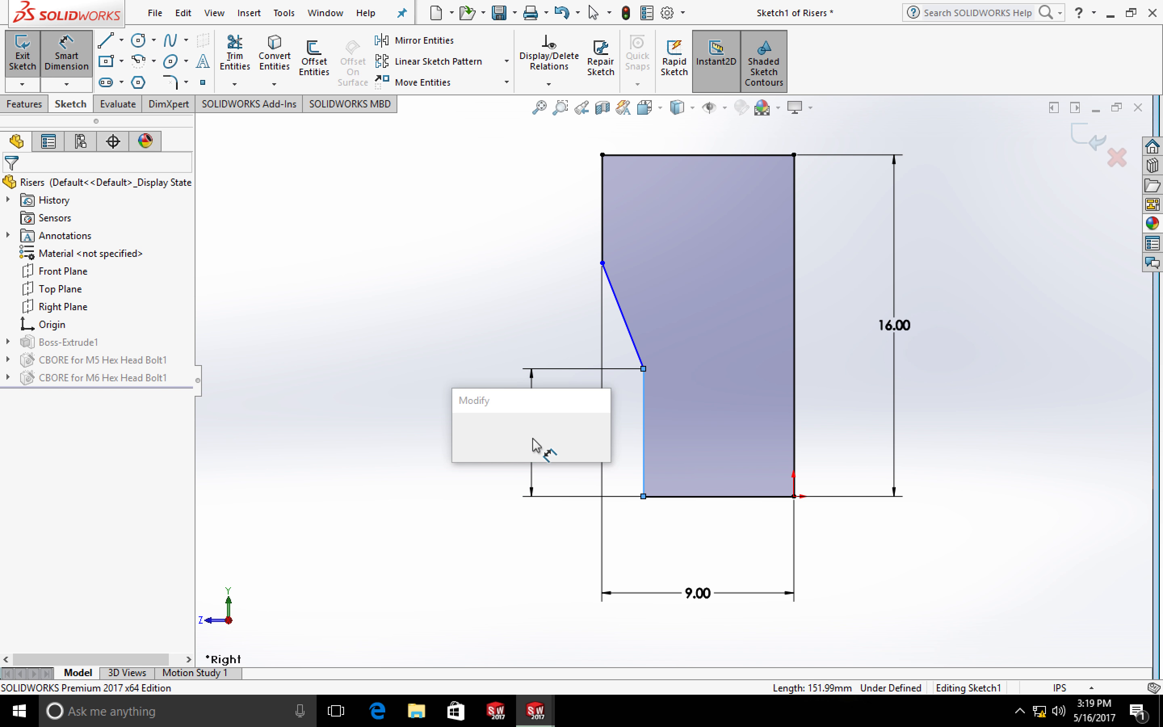
{"action": "key", "text": "Return"}
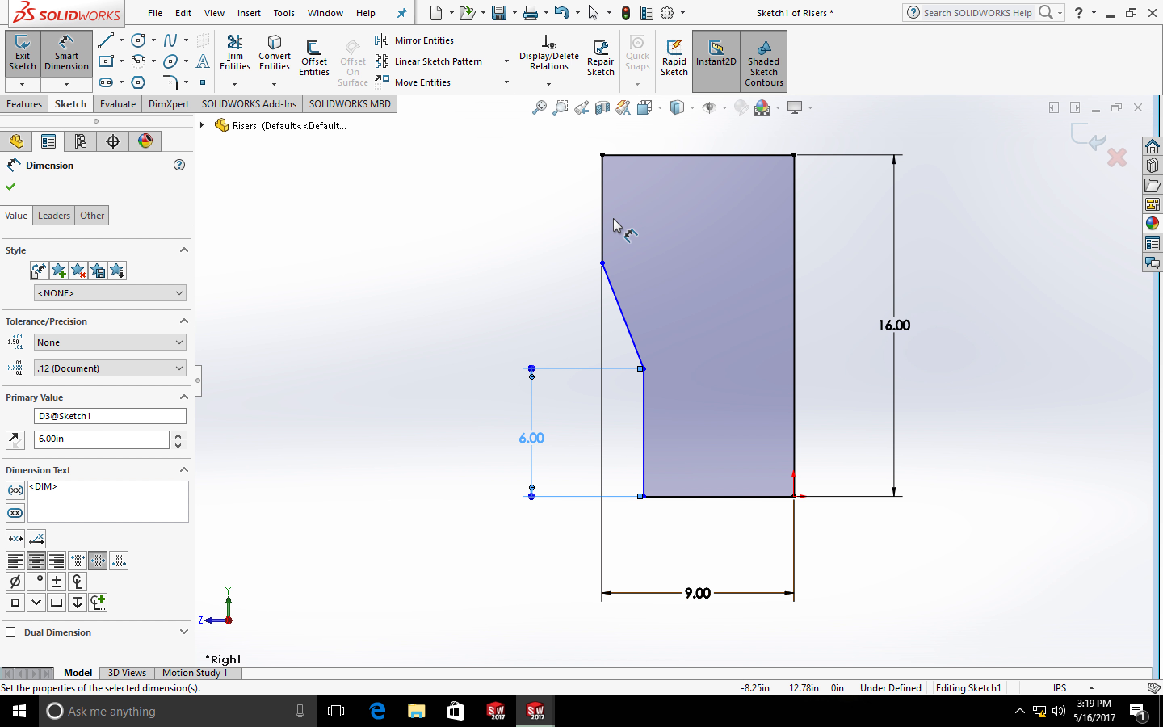
Dimension the upper vertical side edge above the taper at 4 in and finish dimensioning
{"action": "left_click", "coordinate": [603, 229]}
{"action": "left_click", "coordinate": [537, 226]}
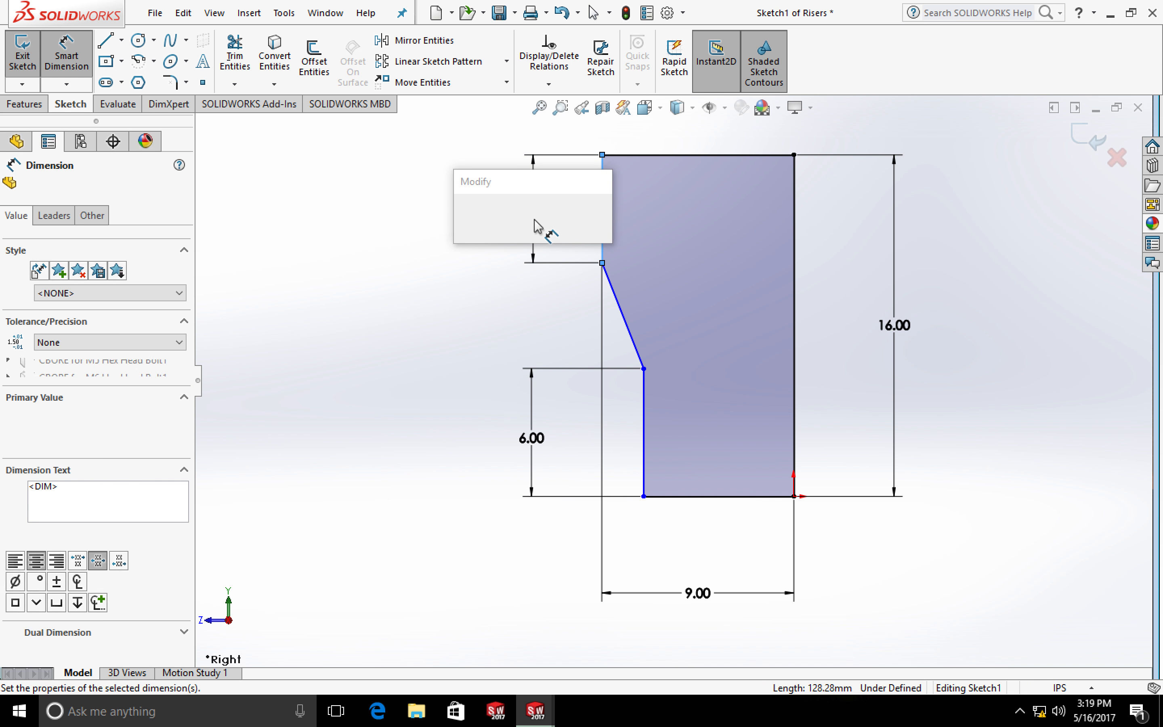
{"action": "type", "text": "4"}
{"action": "key", "text": "Return"}
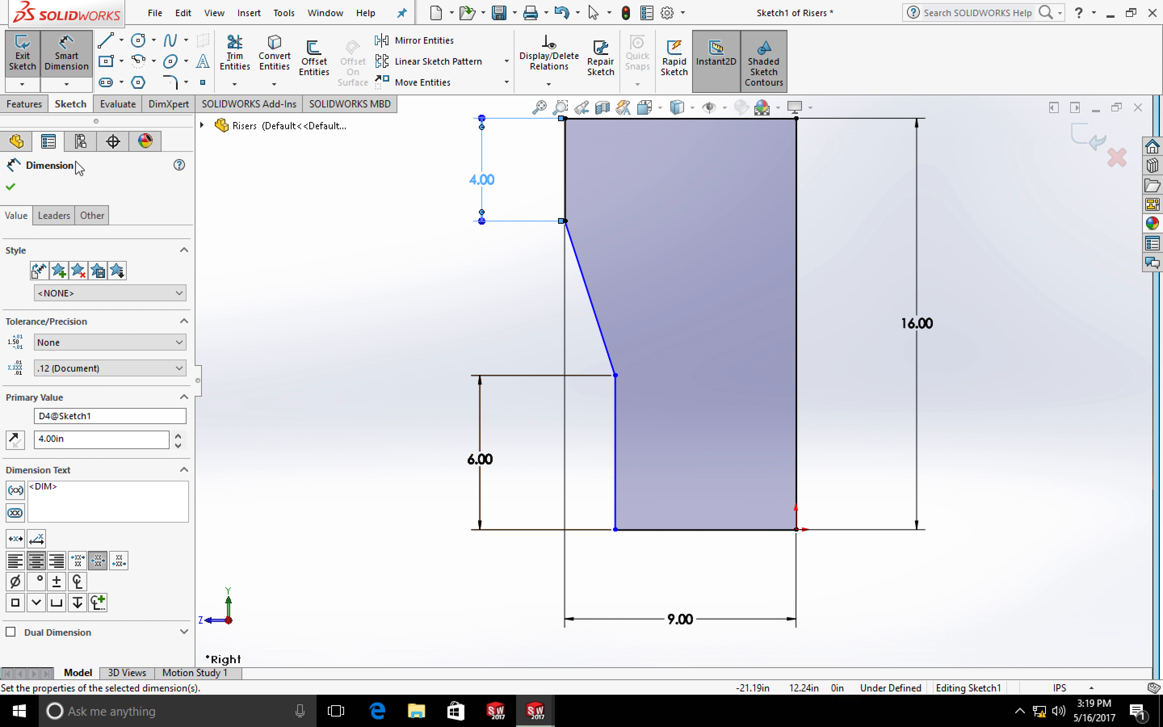
{"action": "left_click", "coordinate": [11, 186]}
{"action": "key", "text": "Escape"}
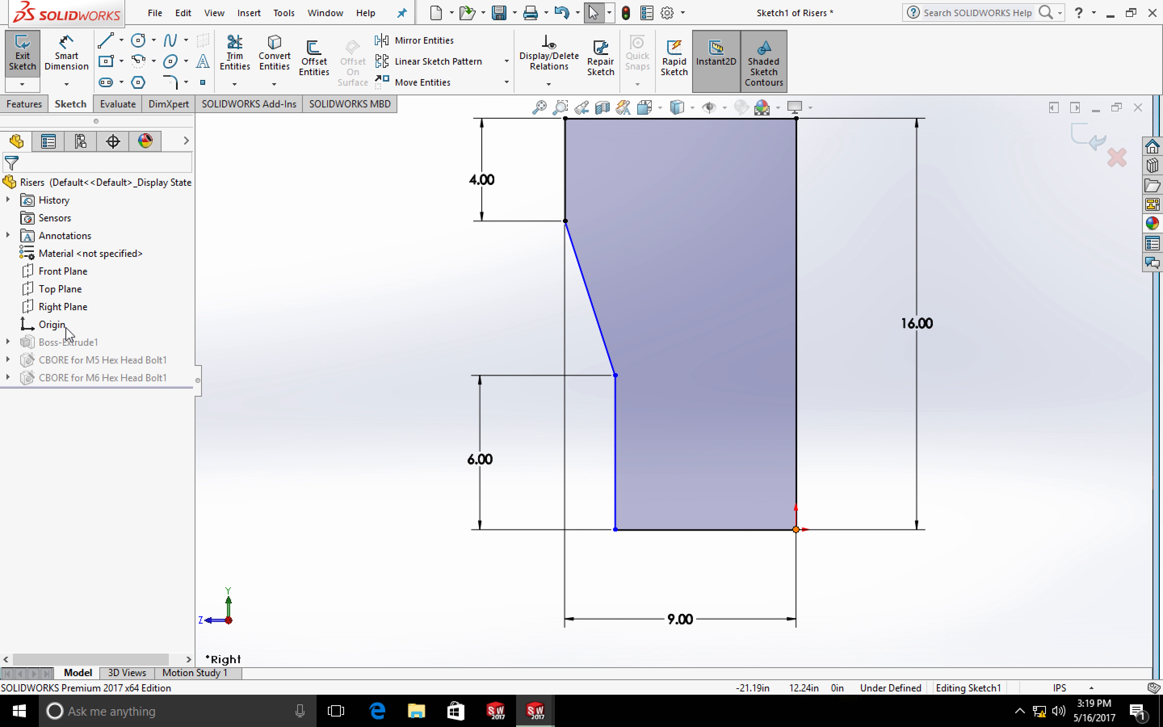
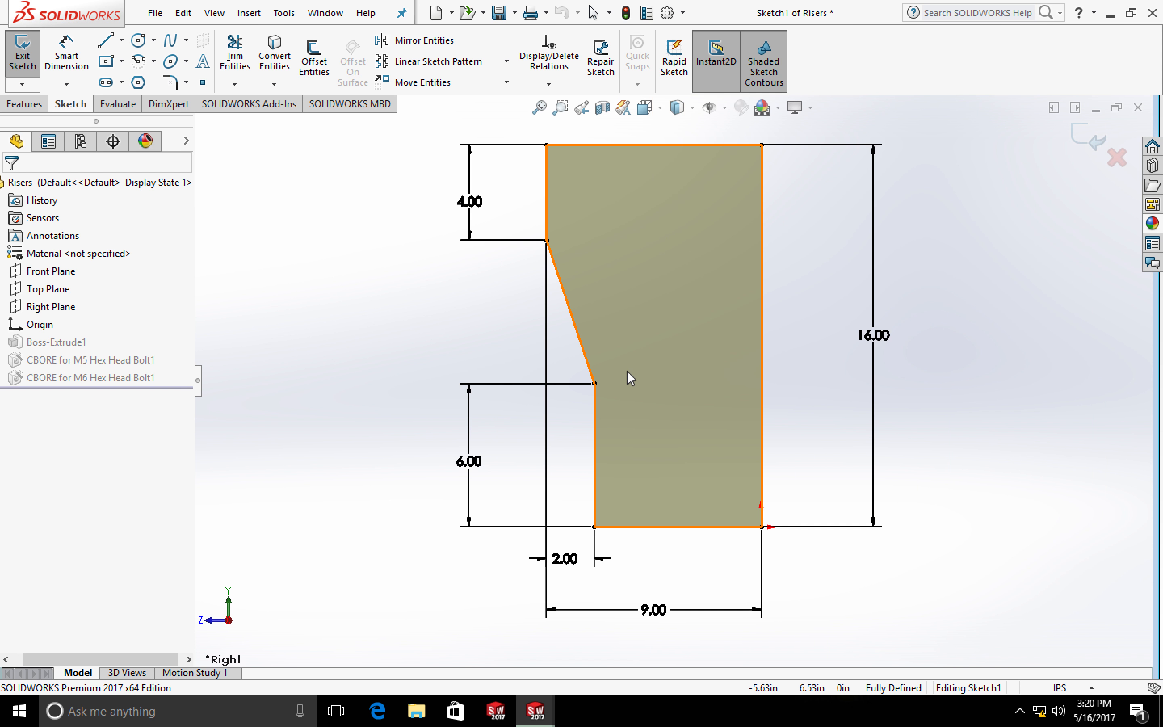
Set the inset between the upper and lower side edges to 3 in and rebuild the riser part
{"action": "double_click", "coordinate": [568, 551]}
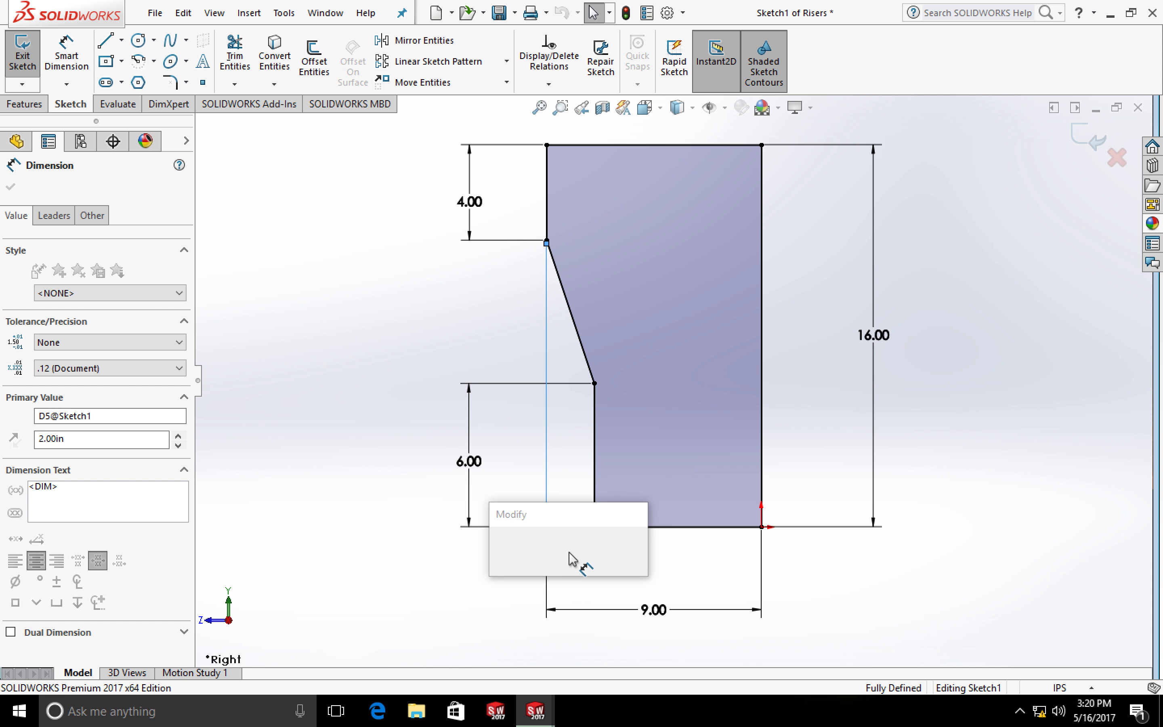
{"action": "type", "text": "3"}
{"action": "key", "text": "Return"}
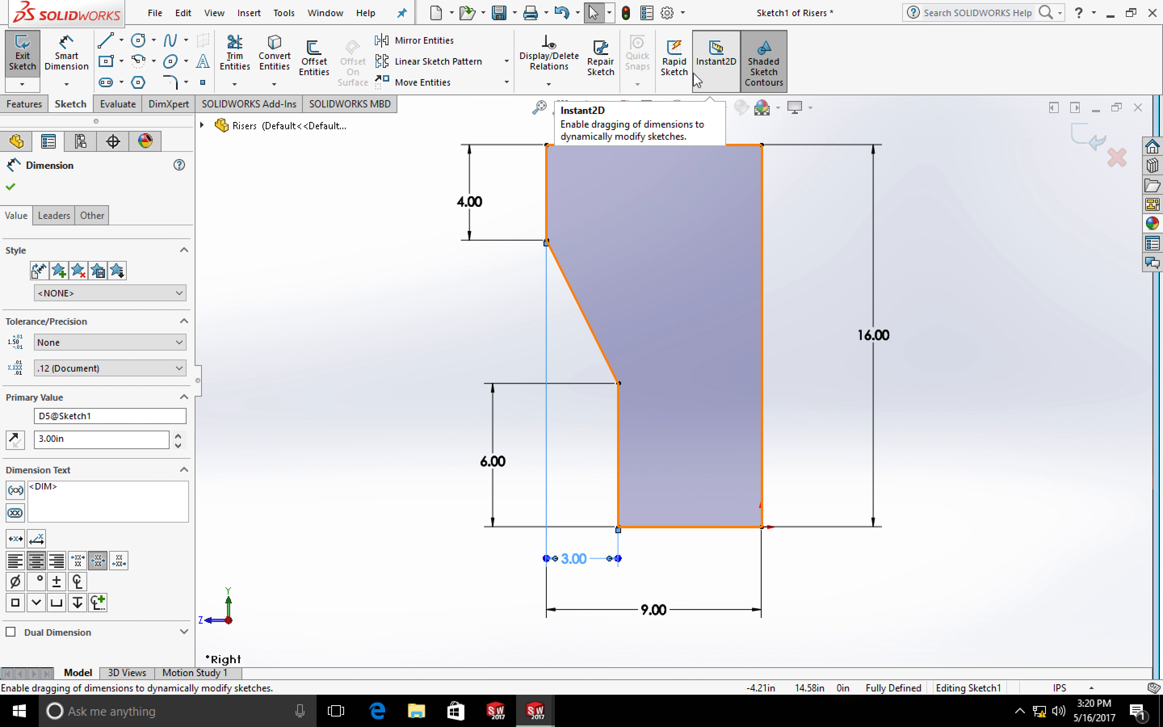
{"action": "left_click", "coordinate": [702, 56]}
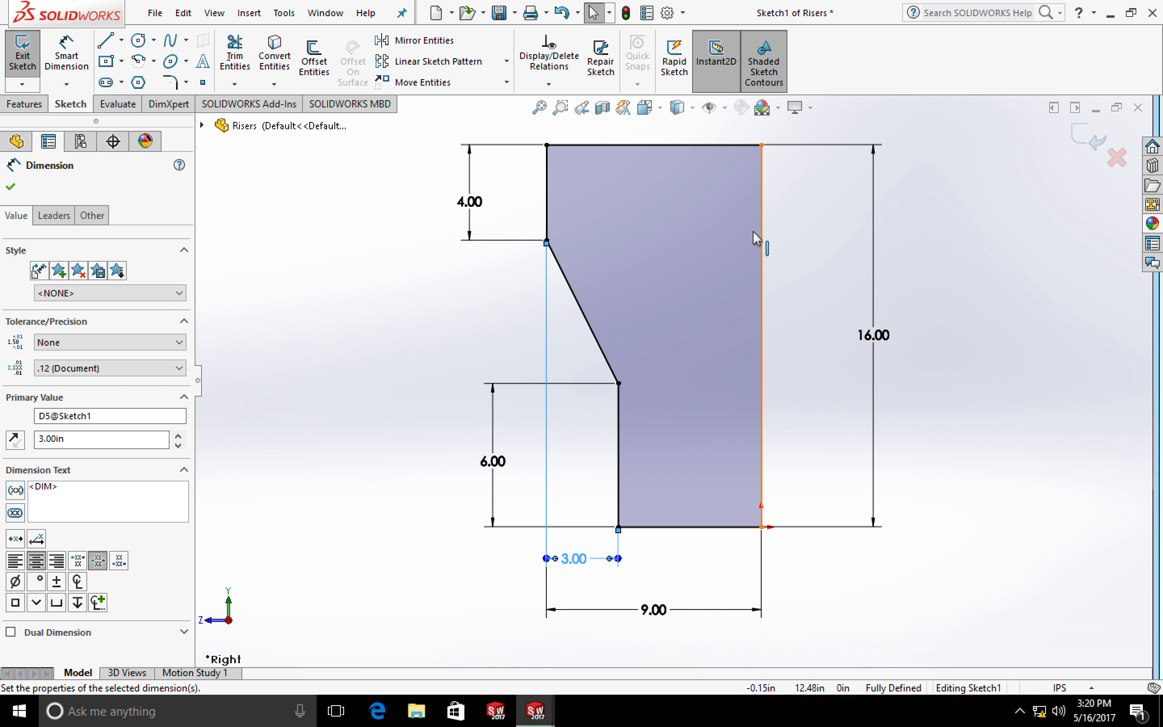
{"action": "left_click", "coordinate": [627, 14]}
Set the upper M6 counterbore pattern's center distance from the straight long edge to 7.75 in and rebuild the part
{"action": "scroll", "coordinate": [593, 192], "scroll_direction": "down", "scroll_amount": 2}
{"action": "double_click", "coordinate": [90, 377]}
{"action": "double_click", "coordinate": [826, 130]}
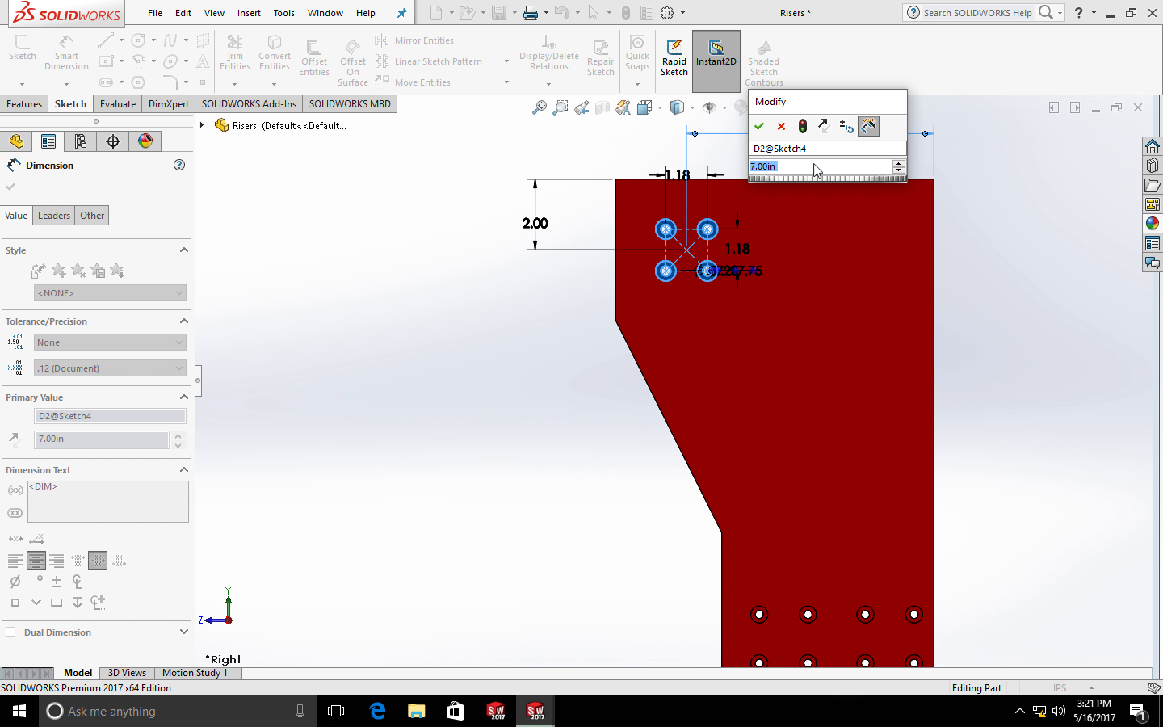
{"action": "type", "text": "7."}
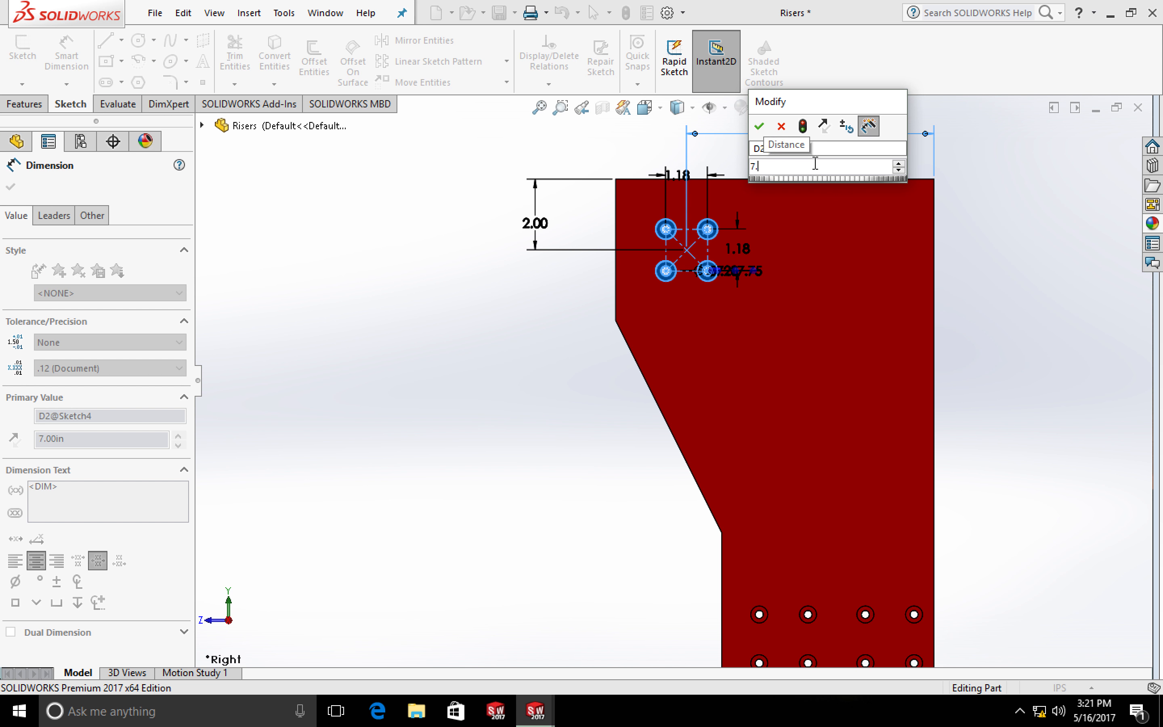
{"action": "type", "text": "75"}
{"action": "key", "text": "Return"}
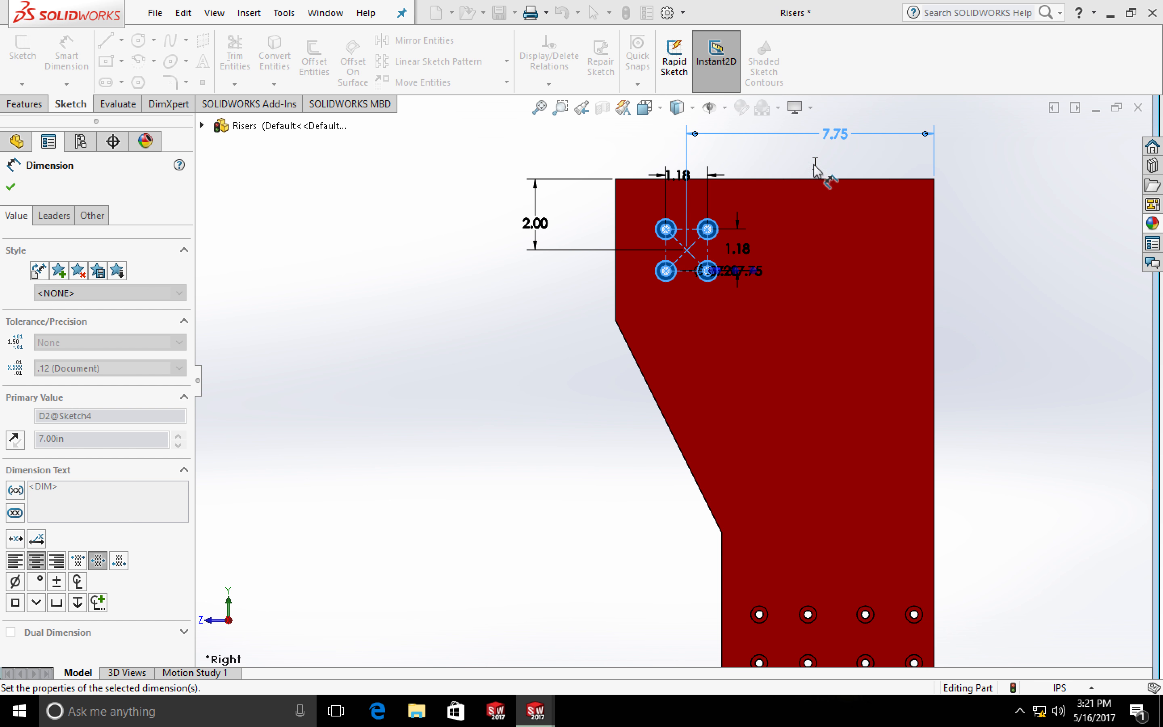
{"action": "left_click", "coordinate": [626, 13]}
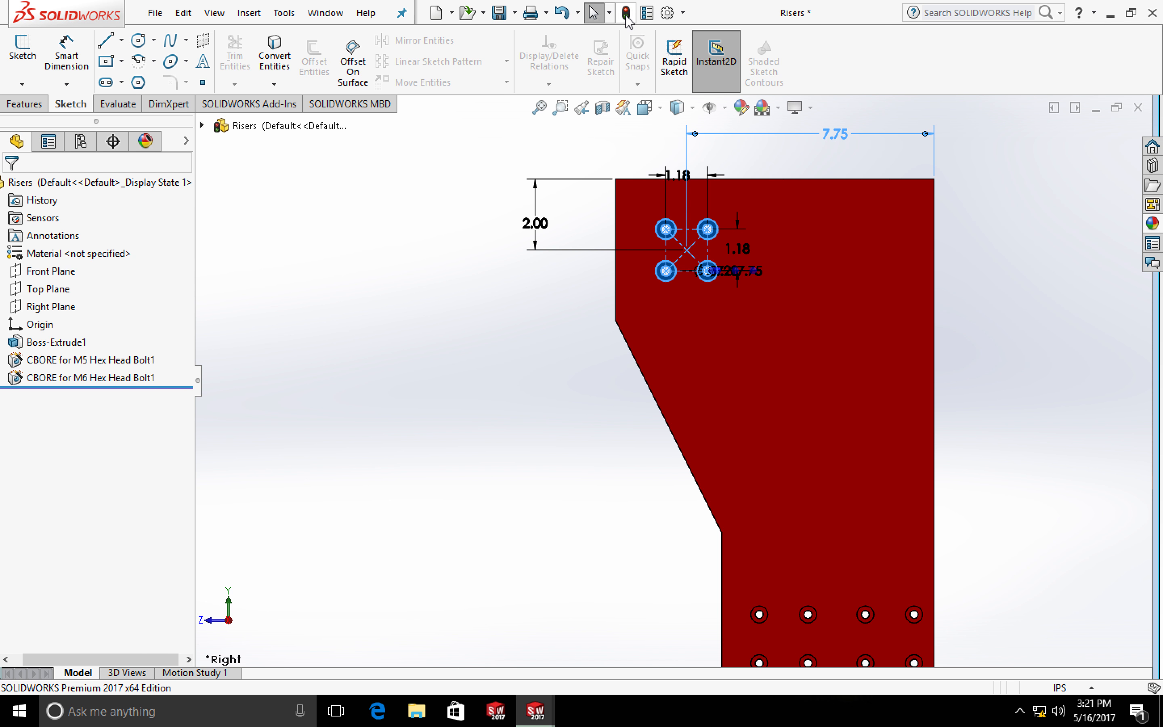
{"action": "scroll", "coordinate": [751, 208], "scroll_direction": "down", "scroll_amount": 4}
{"action": "scroll", "coordinate": [751, 209], "scroll_direction": "up", "scroll_amount": 3}
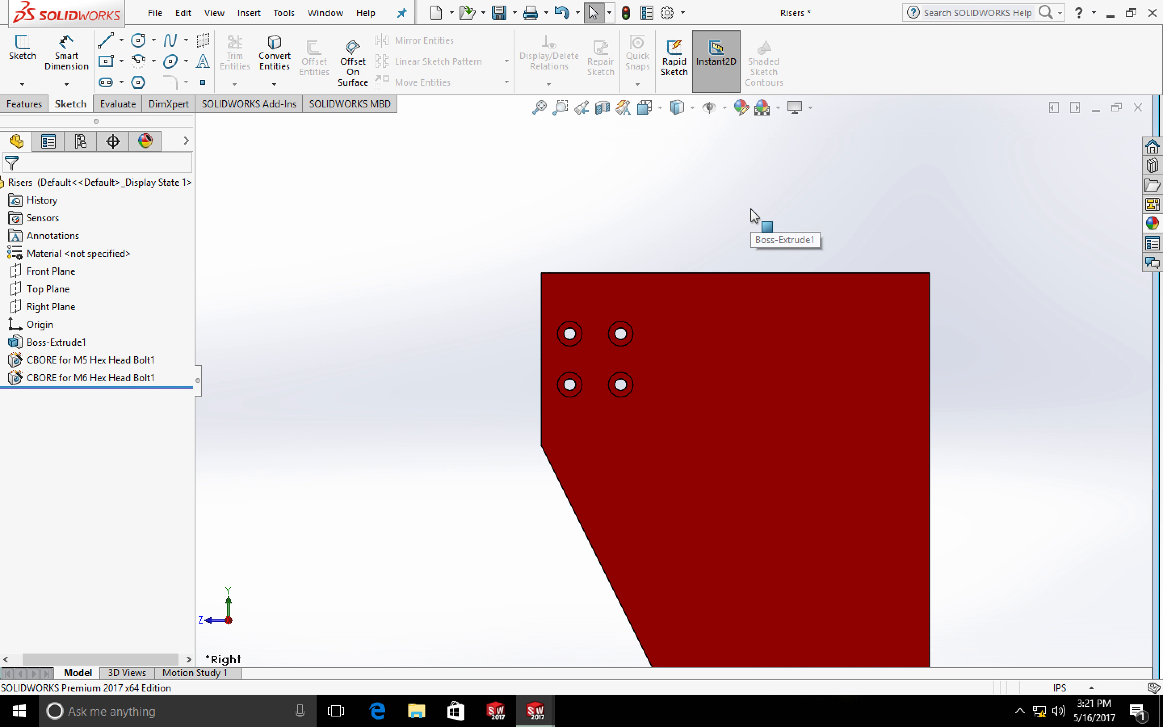
{"action": "scroll", "coordinate": [752, 232], "scroll_direction": "up", "scroll_amount": 6}
{"action": "scroll", "coordinate": [746, 488], "scroll_direction": "down", "scroll_amount": 3}
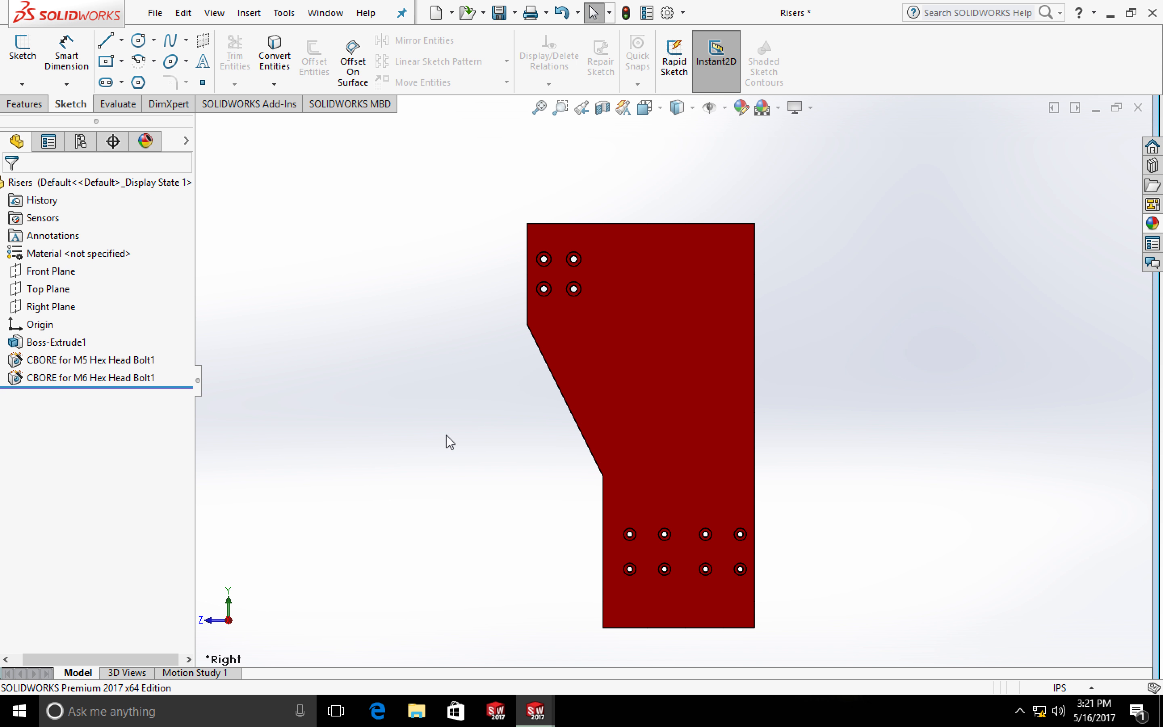
Set the lower inset vertical edge of the riser profile to 5 in and rebuild the part
{"action": "double_click", "coordinate": [57, 342]}
{"action": "scroll", "coordinate": [511, 620], "scroll_direction": "up", "scroll_amount": 2}
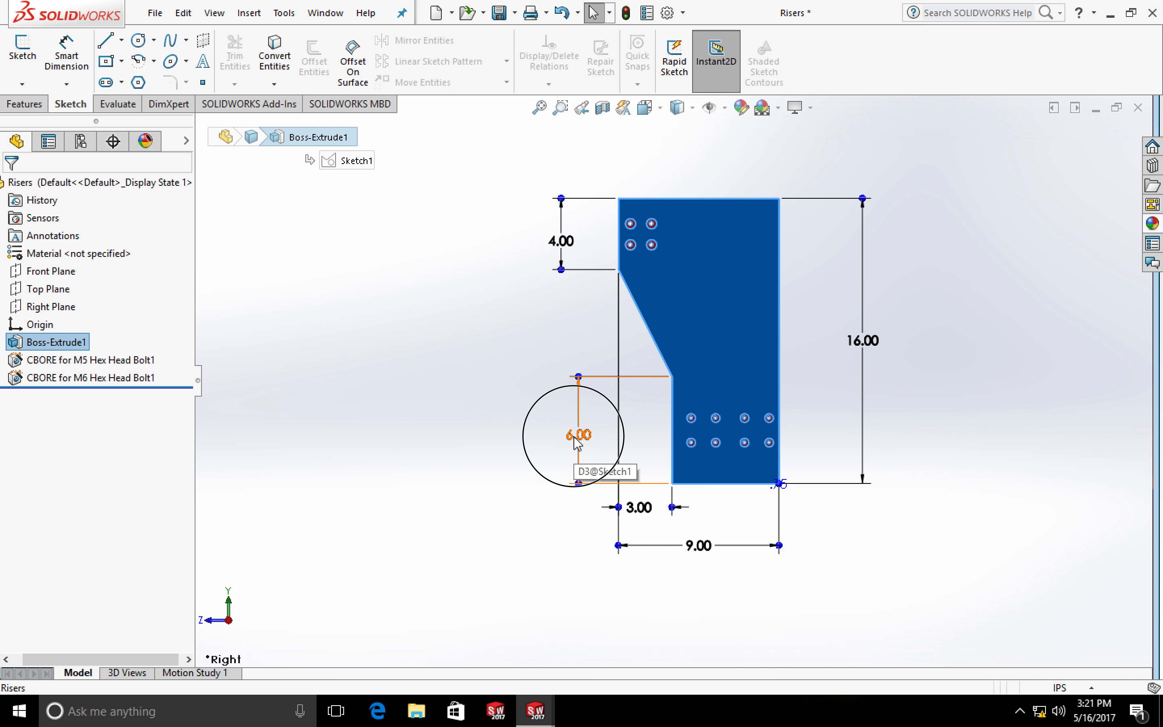
{"action": "double_click", "coordinate": [574, 436]}
{"action": "type", "text": "5"}
{"action": "key", "text": "Return"}
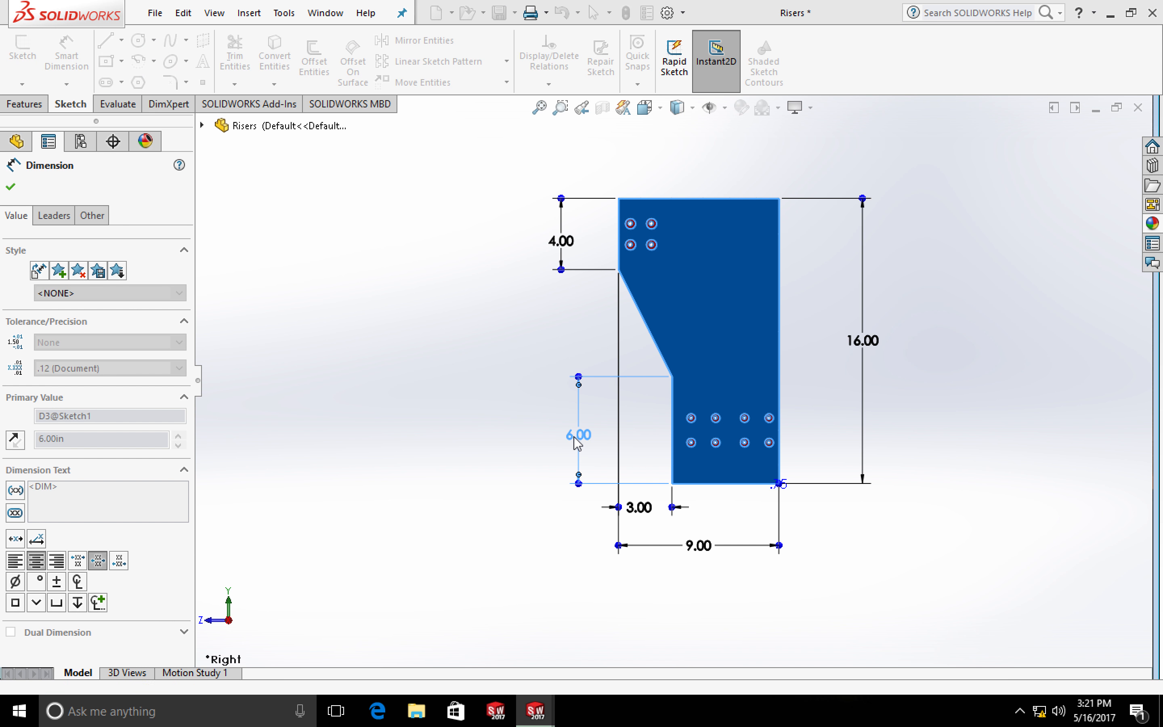
{"action": "left_click", "coordinate": [625, 13]}
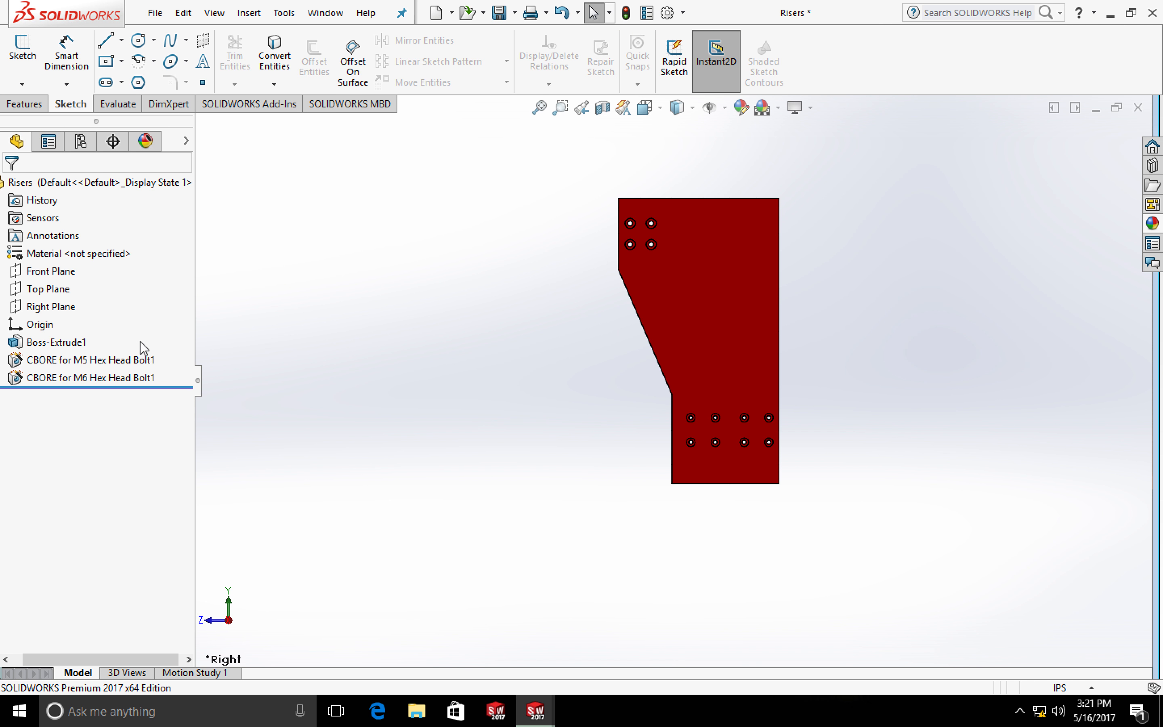
Set the vertical side edge above the riser's taper to 3.5 in and rebuild the part
{"action": "left_click", "coordinate": [72, 342]}
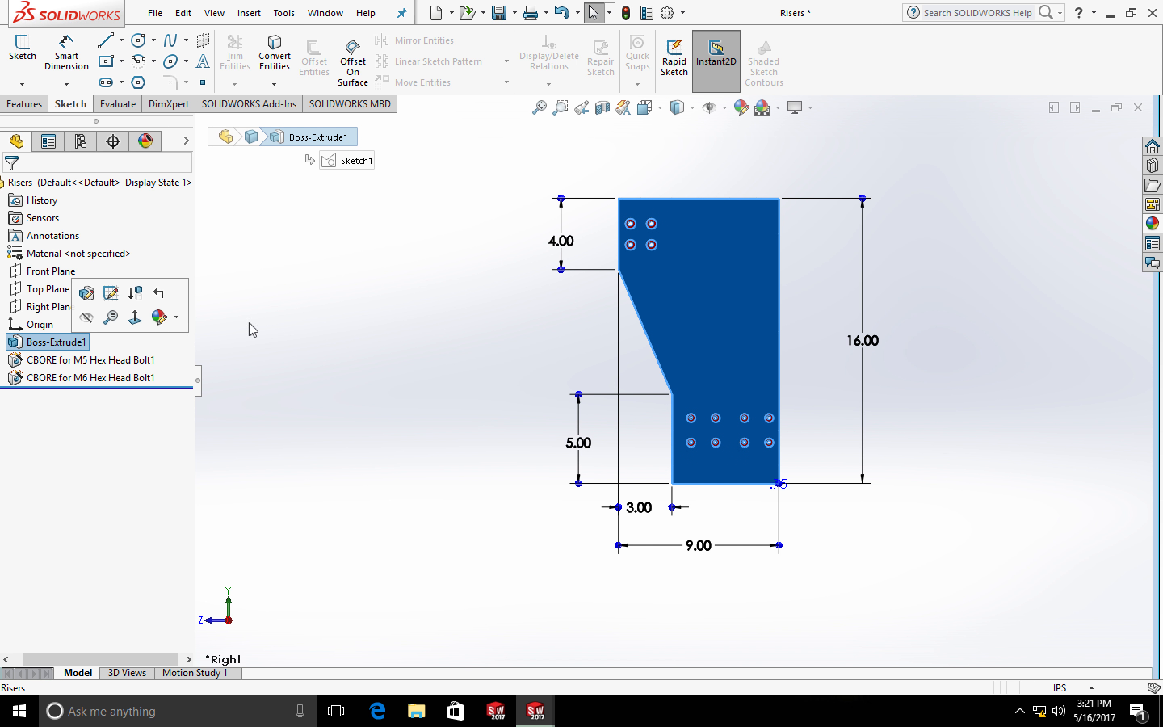
{"action": "double_click", "coordinate": [560, 241]}
{"action": "type", "text": "3.5"}
{"action": "key", "text": "Return"}
{"action": "left_click", "coordinate": [625, 13]}
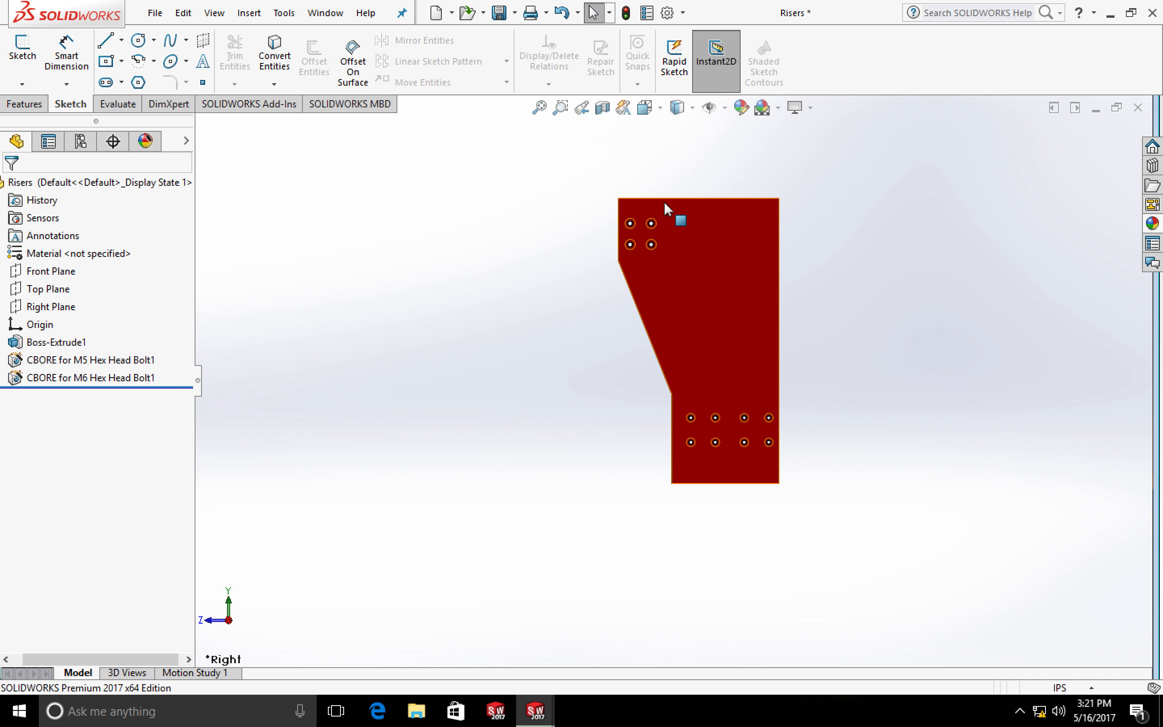
Edit the riser's base sketch and draw a slanted line from the middle of the top edge down to the long straight edge
{"action": "left_click", "coordinate": [106, 41]}
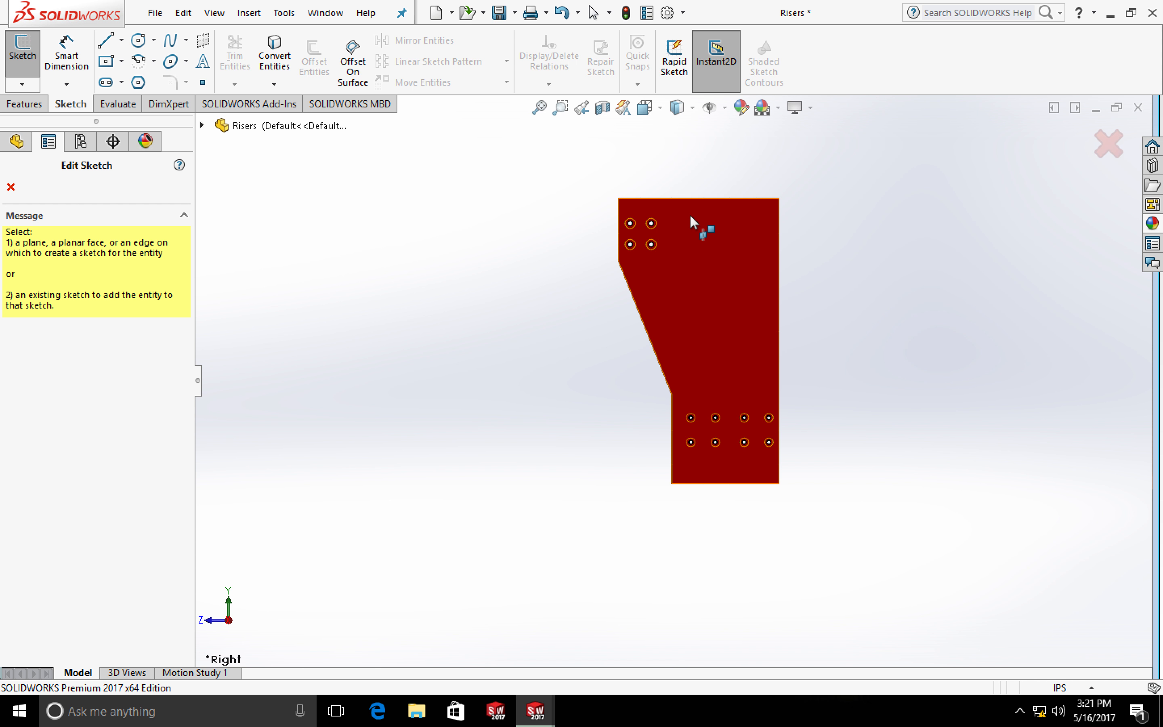
{"action": "left_click", "coordinate": [11, 188]}
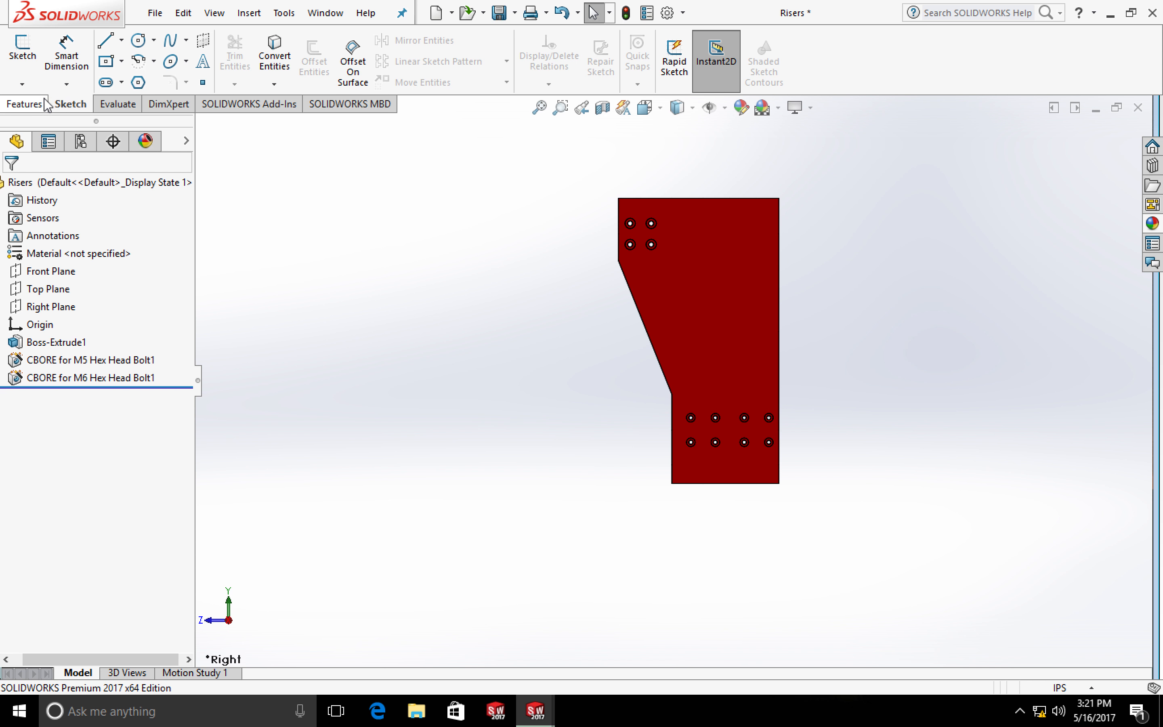
{"action": "left_click", "coordinate": [53, 342]}
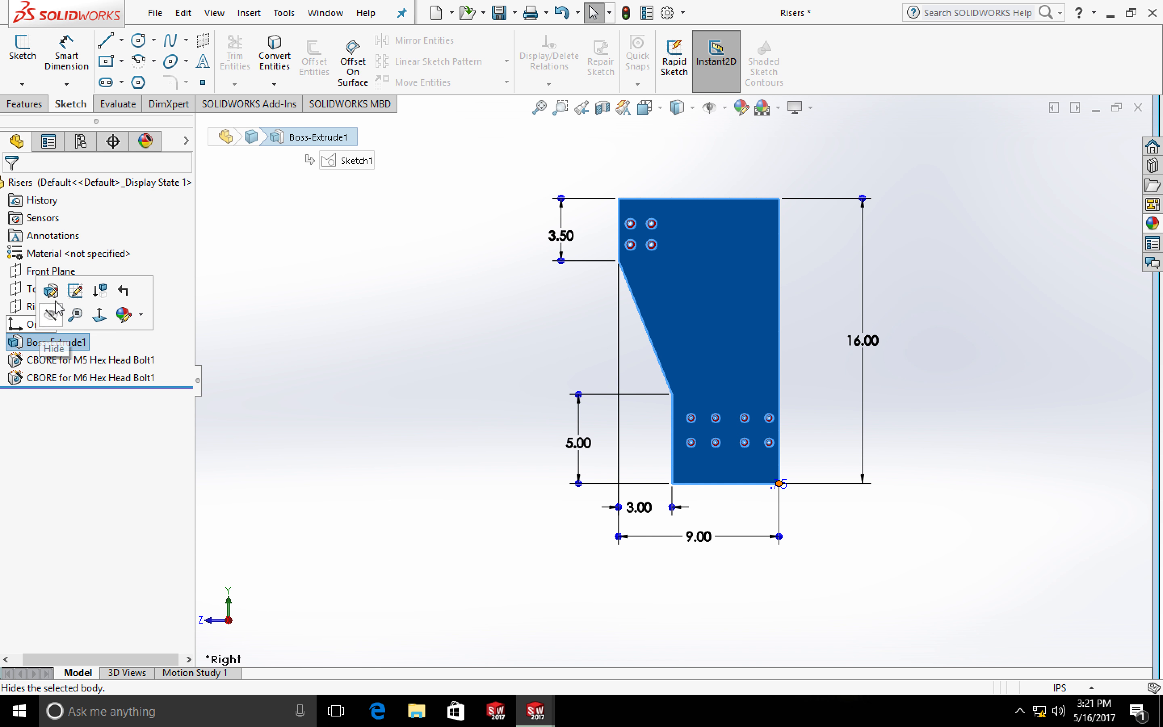
{"action": "left_click", "coordinate": [75, 290]}
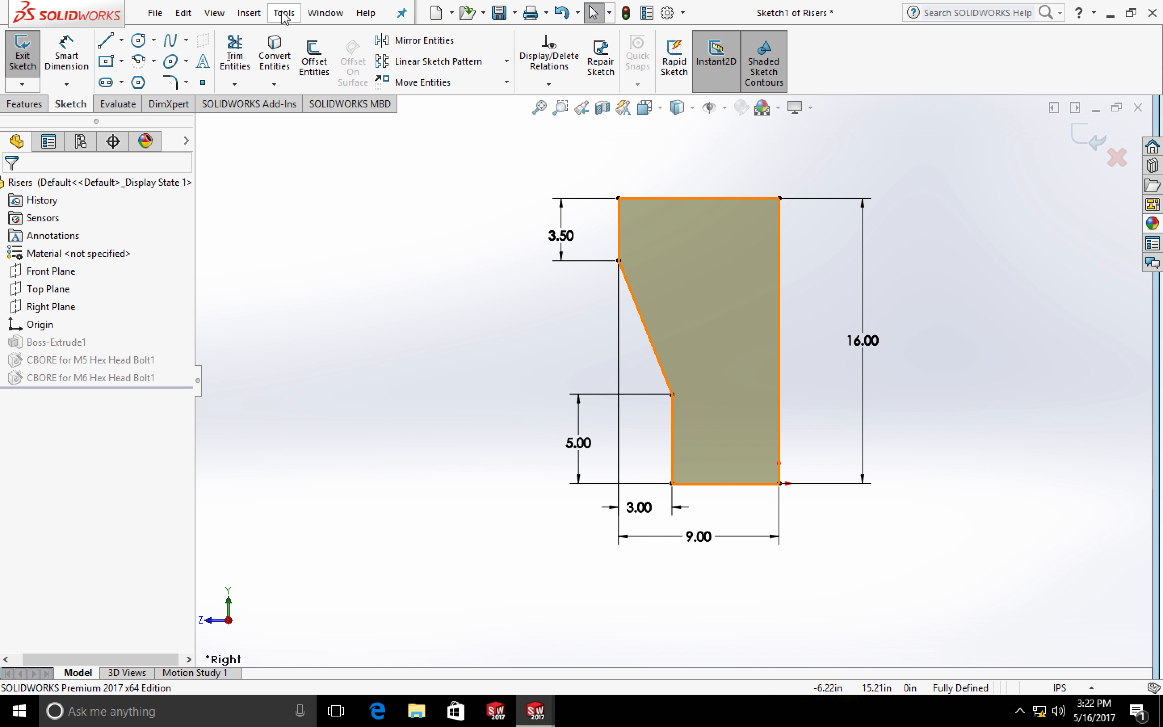
{"action": "left_click", "coordinate": [106, 40]}
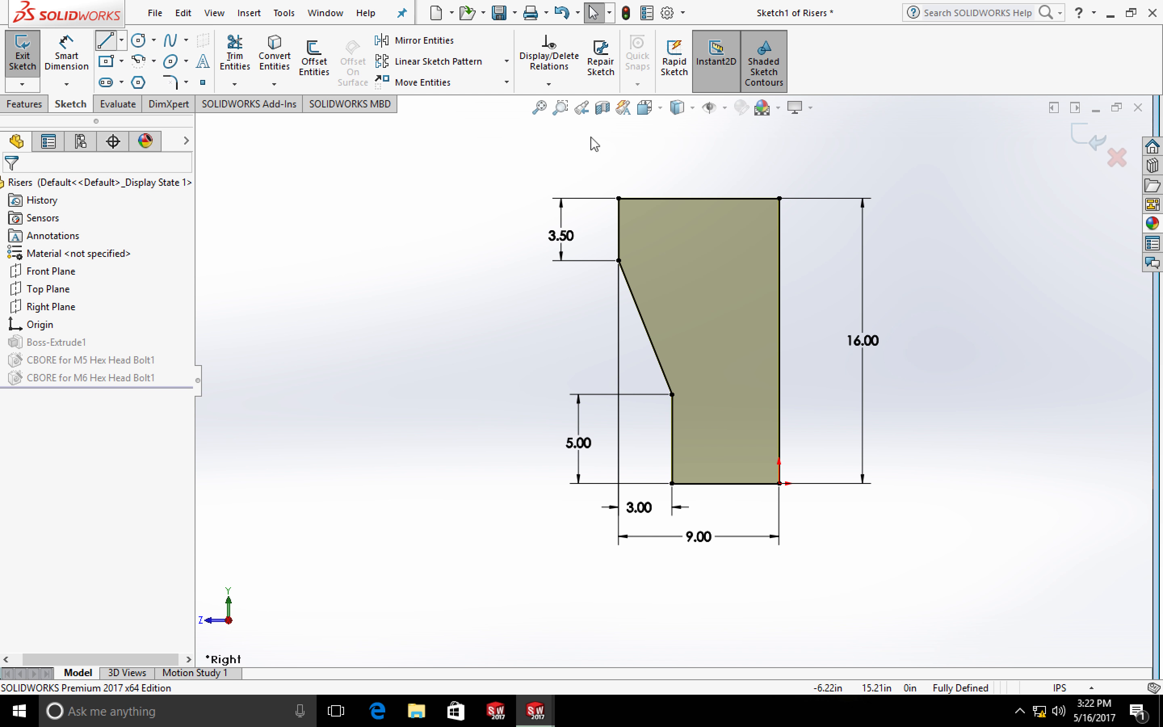
{"action": "left_click", "coordinate": [698, 198]}
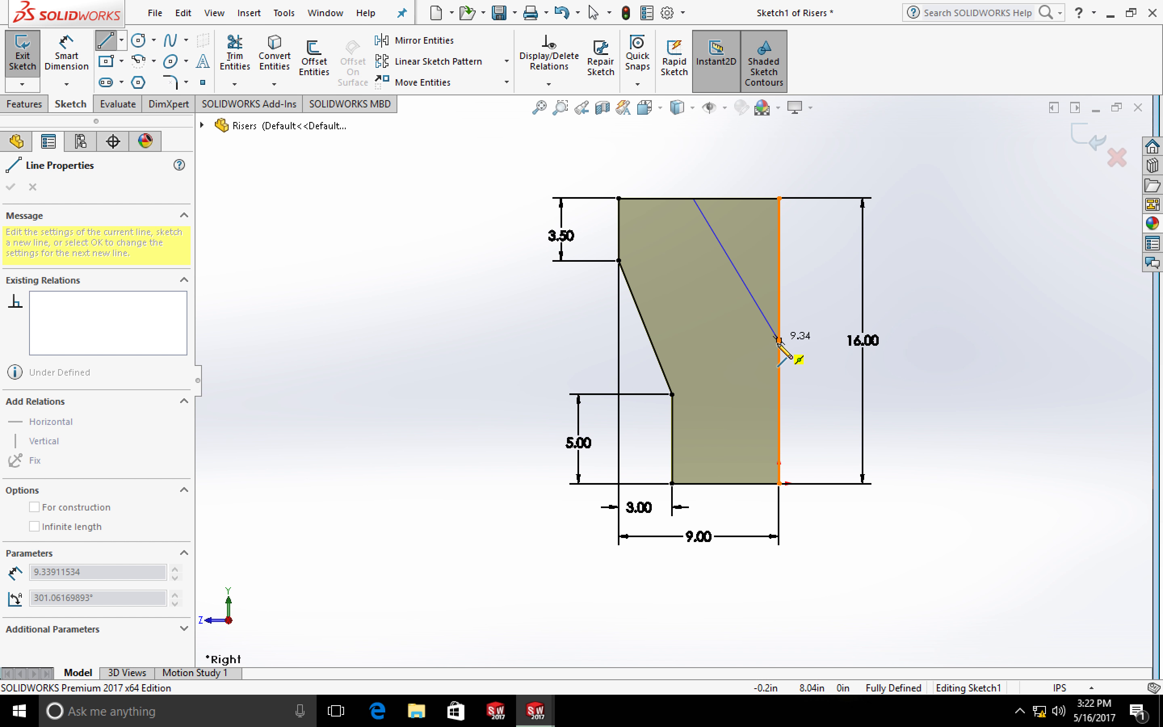
{"action": "left_click", "coordinate": [778, 395]}
Trim away the top and long side edge segments outside the slanted line to remove the profile's upper corner
{"action": "left_click", "coordinate": [235, 53]}
{"action": "scroll", "coordinate": [737, 219], "scroll_direction": "down", "scroll_amount": 2}
{"action": "left_click_drag", "start_coordinate": [808, 277], "coordinate": [739, 174]}
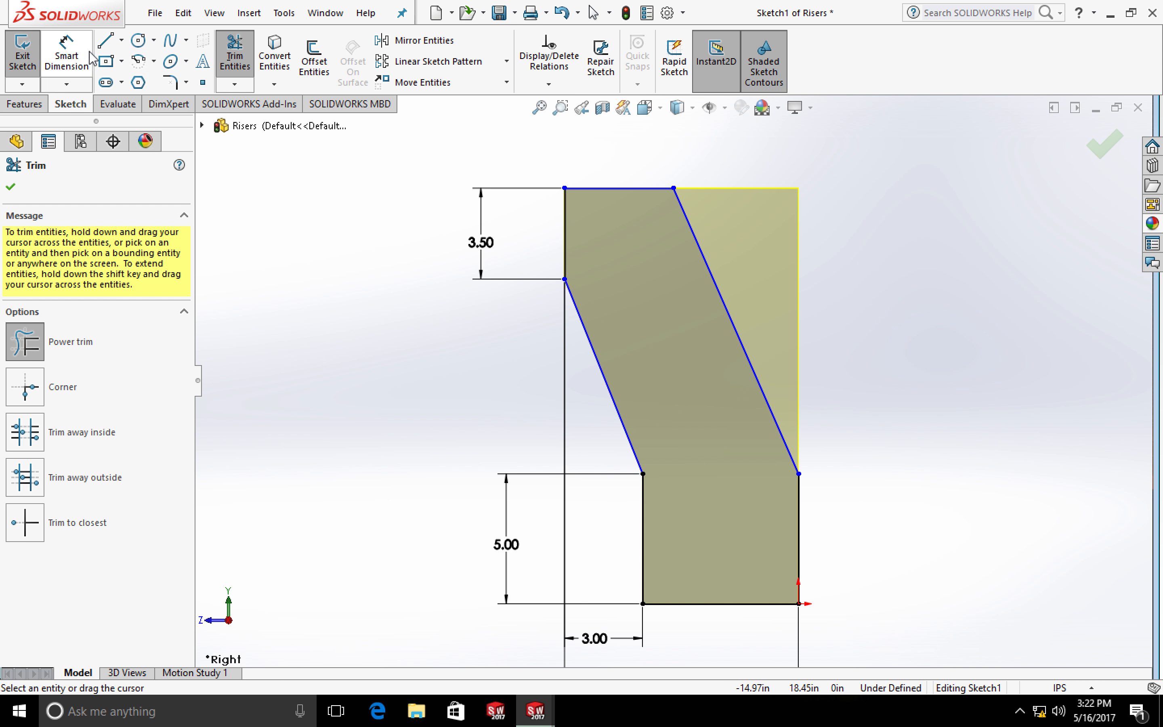
Dimension the riser profile's overall height between its top and bottom edges at 16 in
{"action": "left_click", "coordinate": [66, 53]}
{"action": "left_click", "coordinate": [747, 604]}
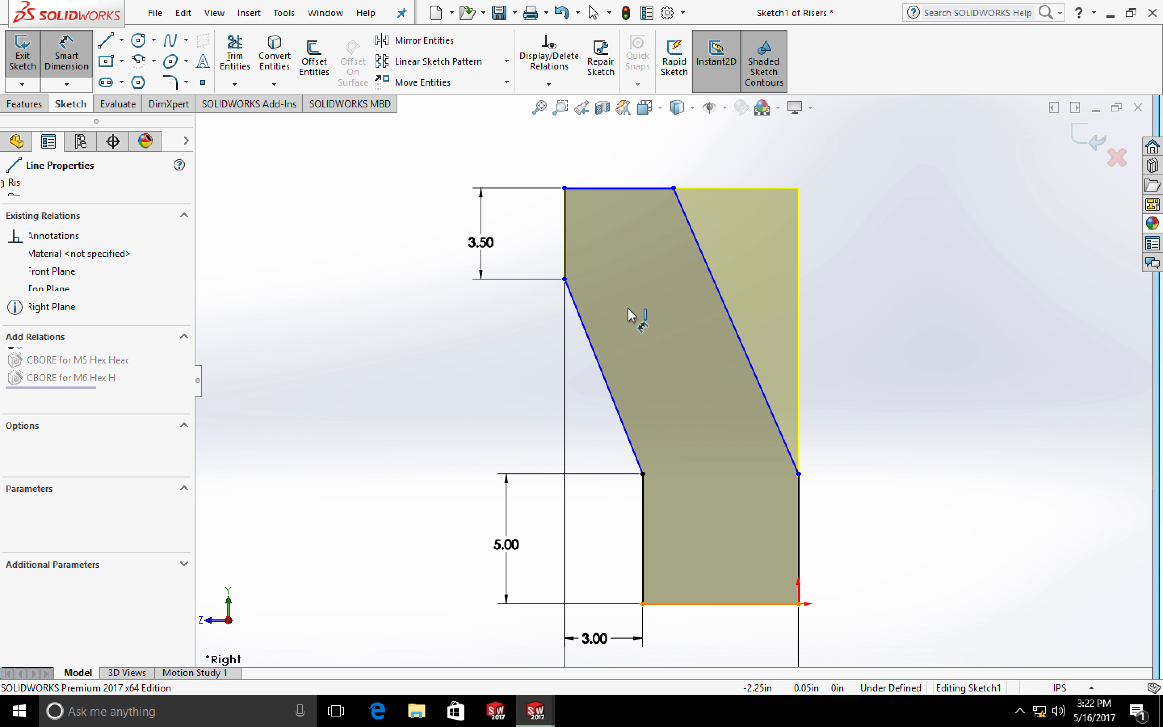
{"action": "left_click", "coordinate": [637, 187]}
{"action": "left_click", "coordinate": [927, 394]}
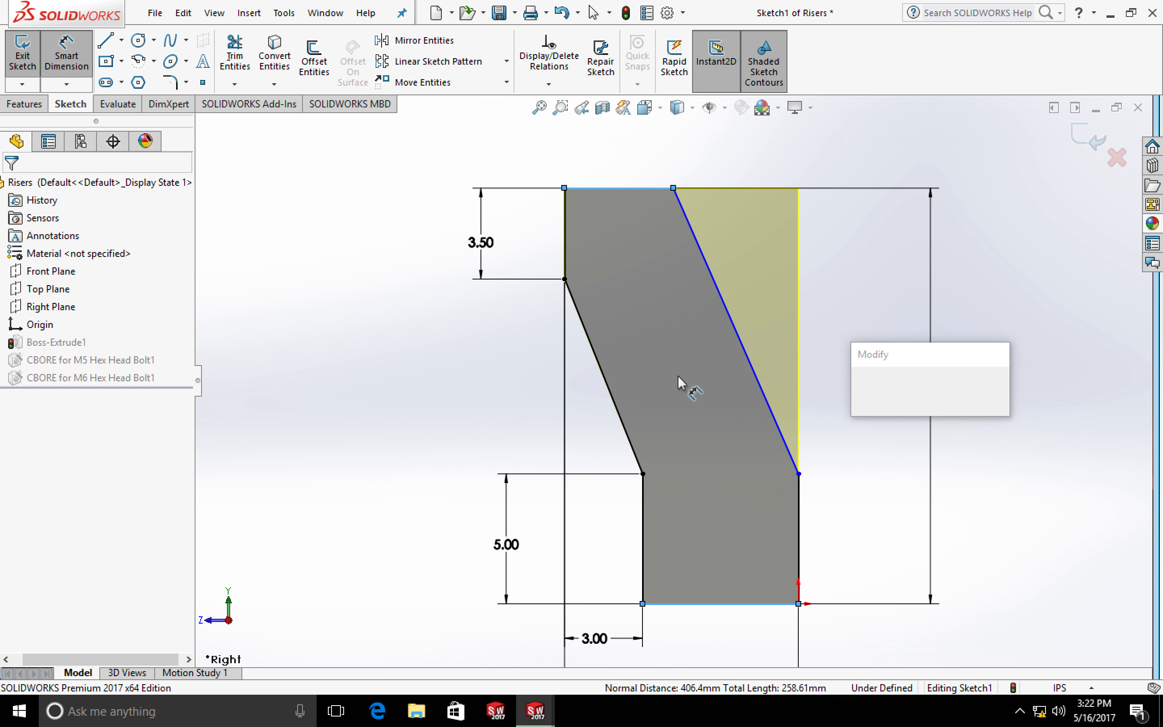
{"action": "key", "text": "Return"}
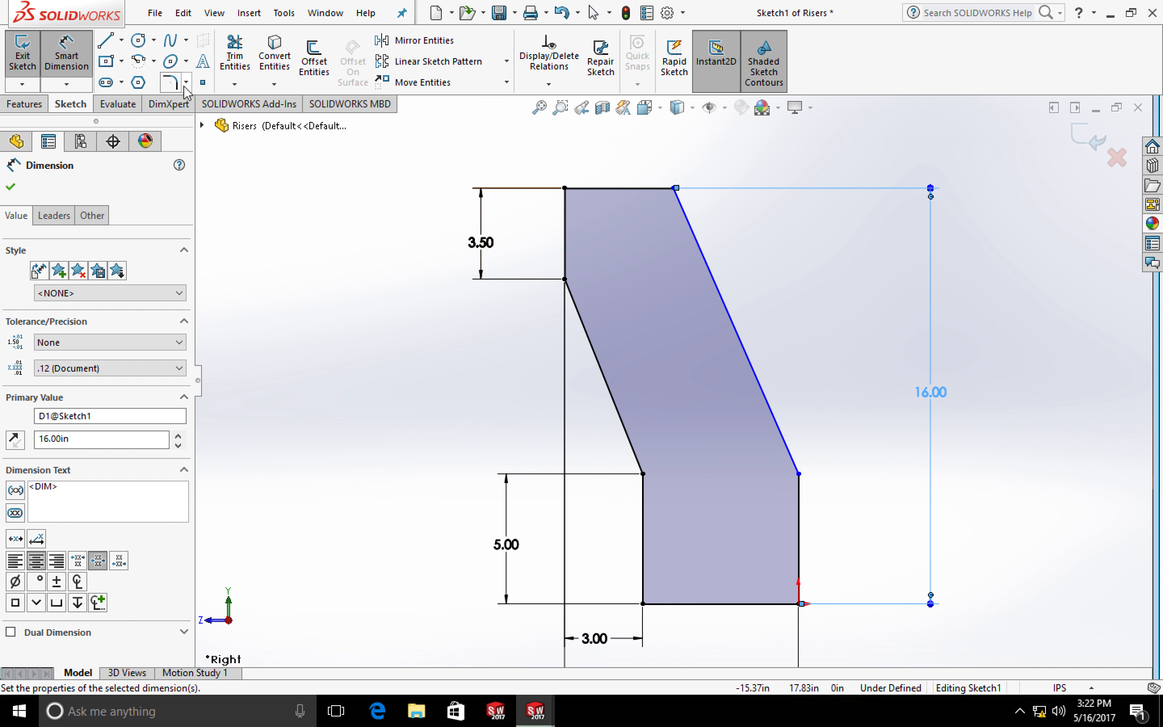
Dimension the top edge of the riser profile at 4.5 in
{"action": "left_click", "coordinate": [70, 58]}
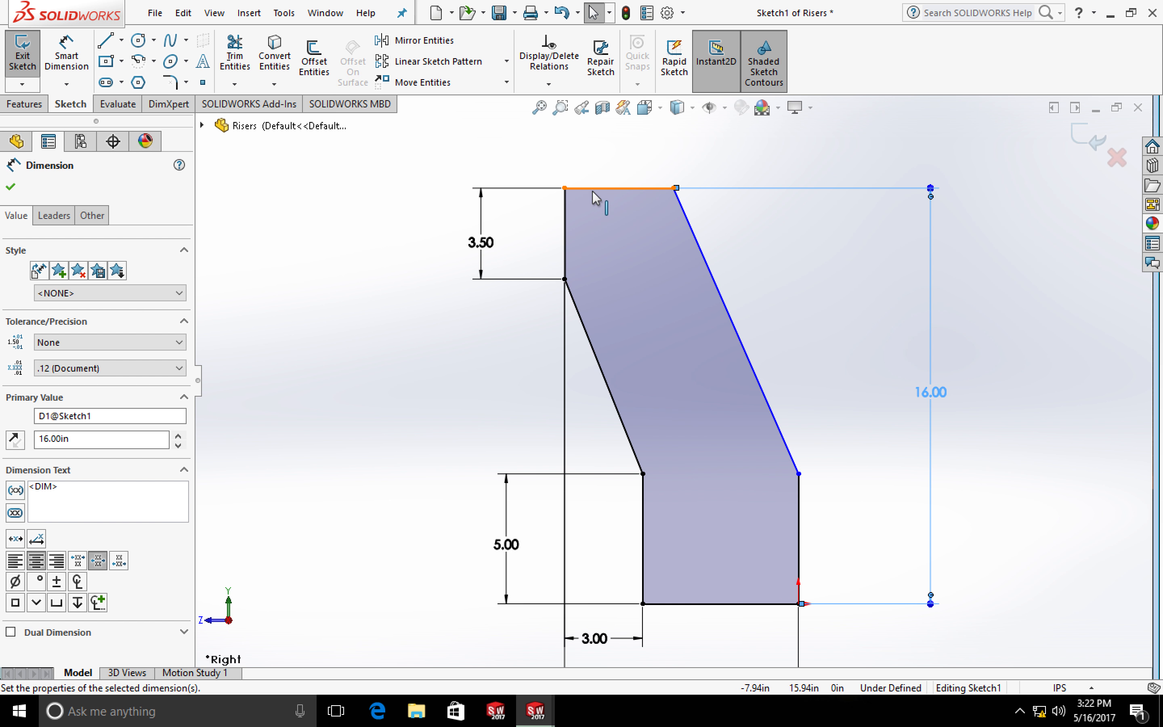
{"action": "left_click", "coordinate": [67, 56]}
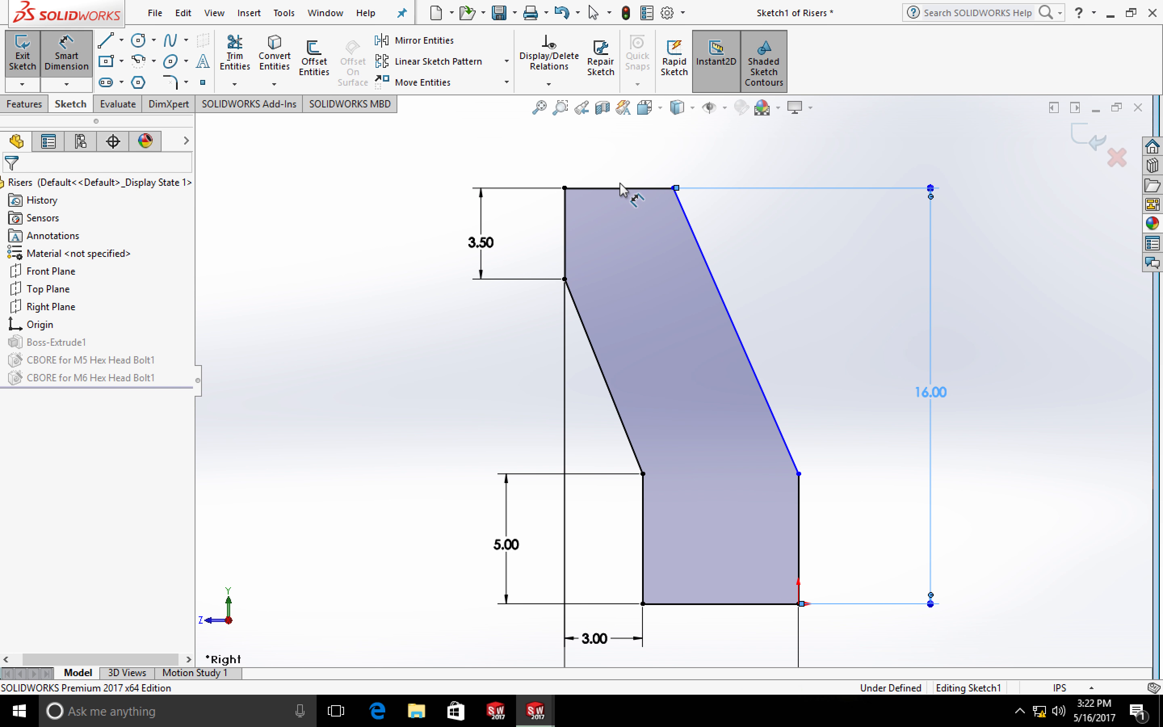
{"action": "left_click", "coordinate": [620, 189]}
{"action": "left_click", "coordinate": [622, 157]}
{"action": "type", "text": "4.5"}
{"action": "key", "text": "Return"}
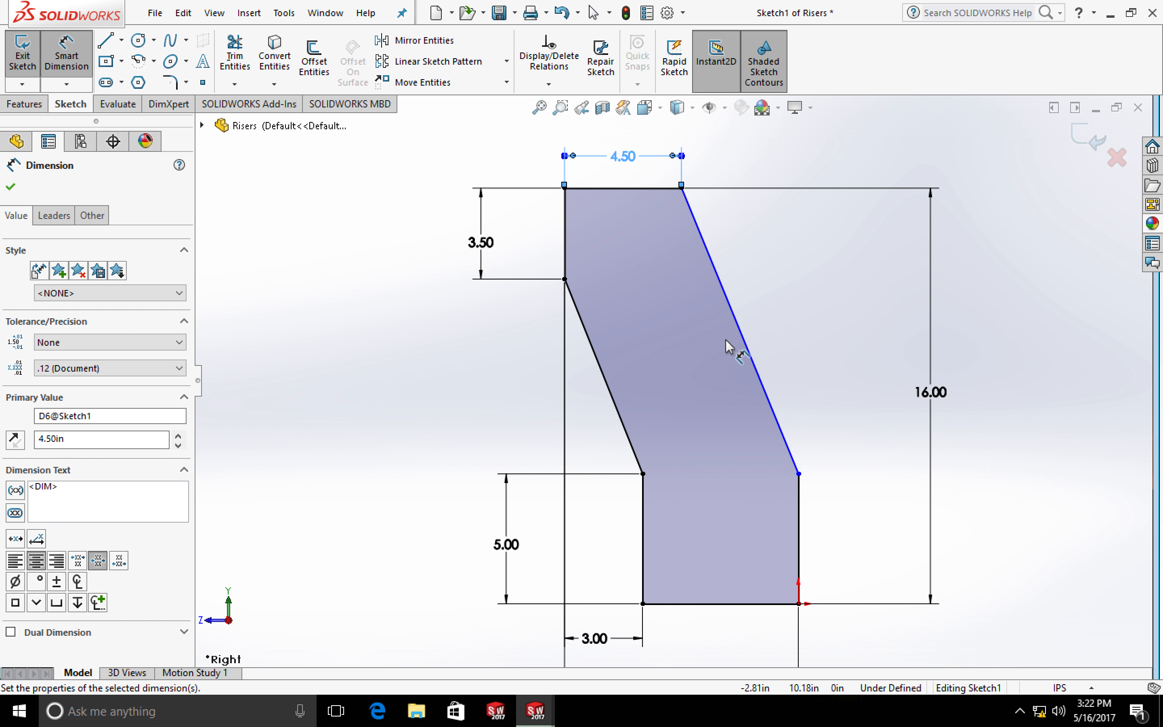
Dimension the vertical edge below the new slanted line at 6 in and rebuild the riser part
{"action": "scroll", "coordinate": [724, 337], "scroll_direction": "up", "scroll_amount": 2}
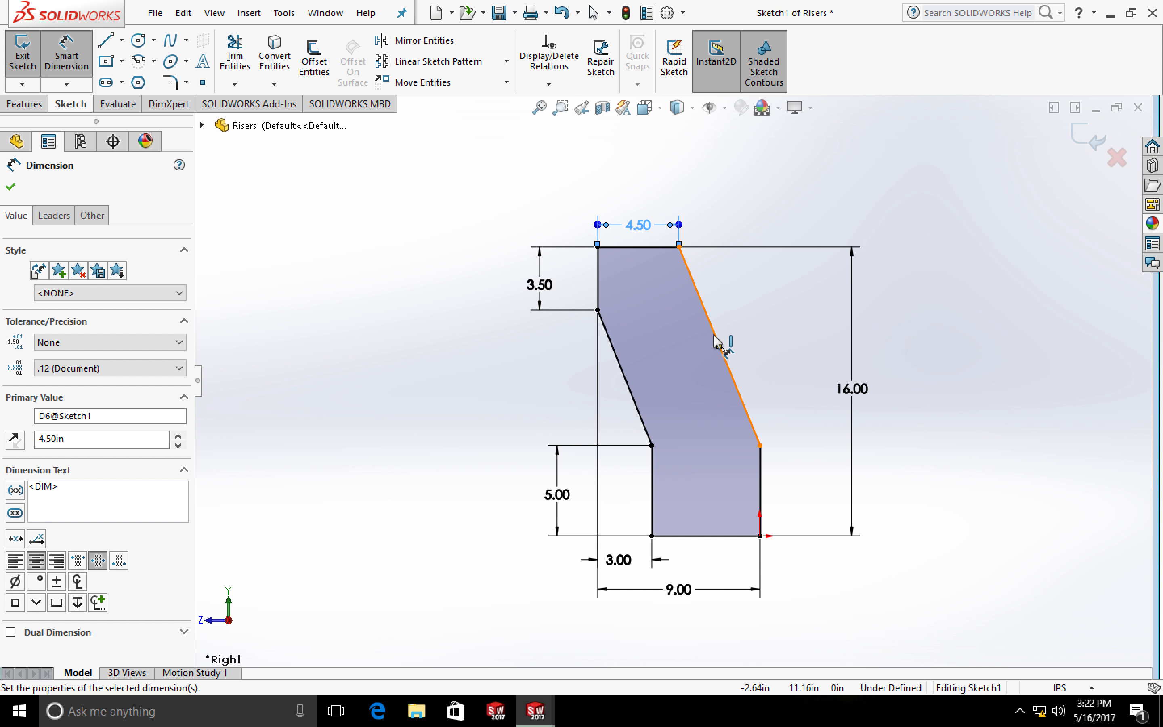
{"action": "left_click", "coordinate": [760, 485]}
{"action": "left_click", "coordinate": [798, 493]}
{"action": "type", "text": "6"}
{"action": "key", "text": "Return"}
{"action": "left_click", "coordinate": [623, 13]}
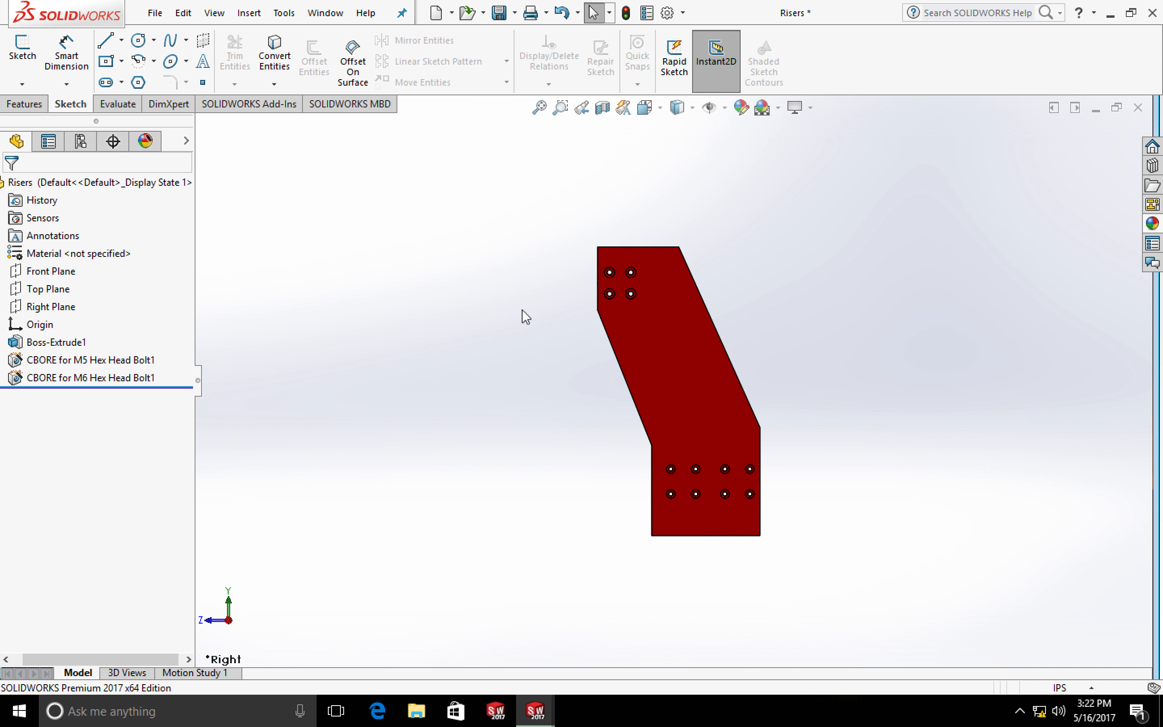
Examine the reshaped riser's slanted profile and the placement of its counterbored holes, ending in the Right view
{"action": "scroll", "coordinate": [526, 317], "scroll_direction": "down", "scroll_amount": 2}
{"action": "middle_click_drag", "start_coordinate": [545, 328], "coordinate": [550, 356]}
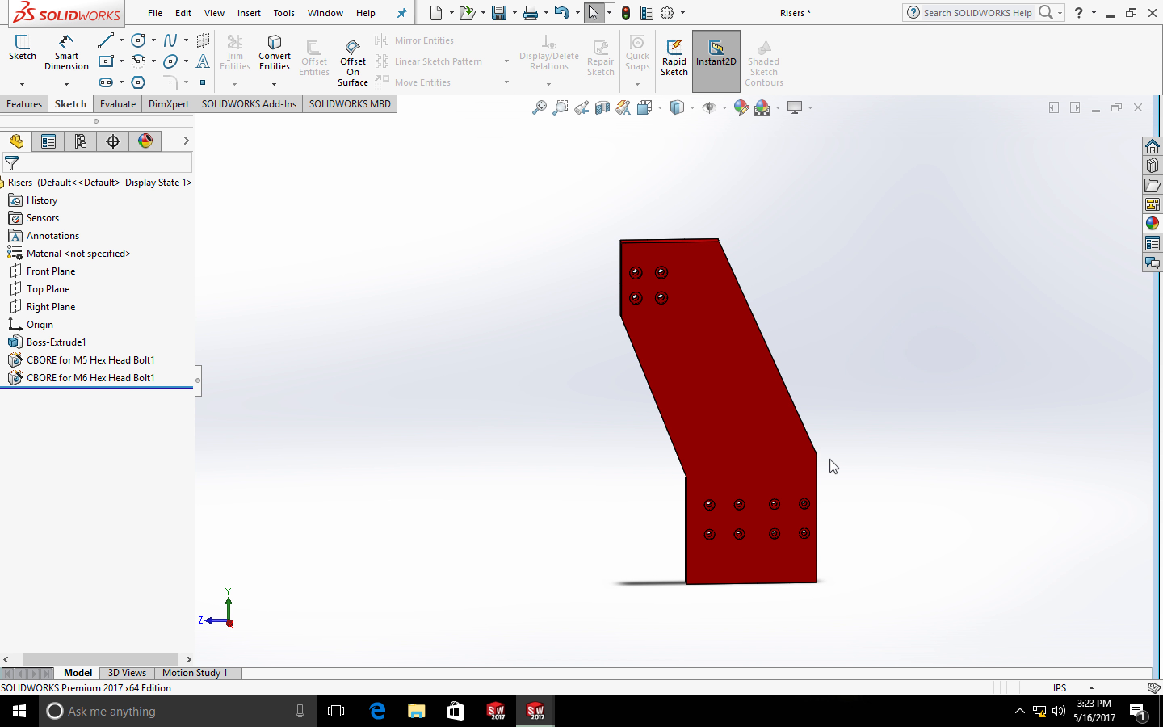
{"action": "scroll", "coordinate": [658, 403], "scroll_direction": "up", "scroll_amount": 1}
{"action": "scroll", "coordinate": [672, 454], "scroll_direction": "down", "scroll_amount": 2}
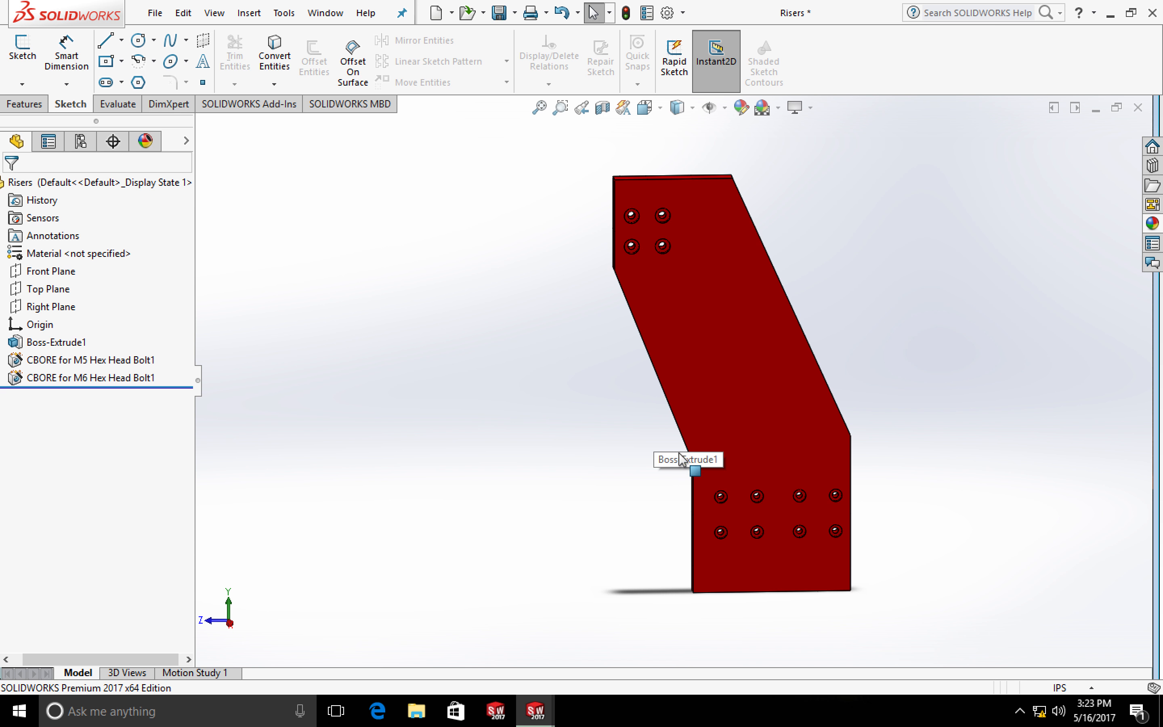
{"action": "scroll", "coordinate": [694, 467], "scroll_direction": "up", "scroll_amount": 2}
{"action": "scroll", "coordinate": [670, 394], "scroll_direction": "down", "scroll_amount": 2}
{"action": "scroll", "coordinate": [665, 386], "scroll_direction": "up", "scroll_amount": 1}
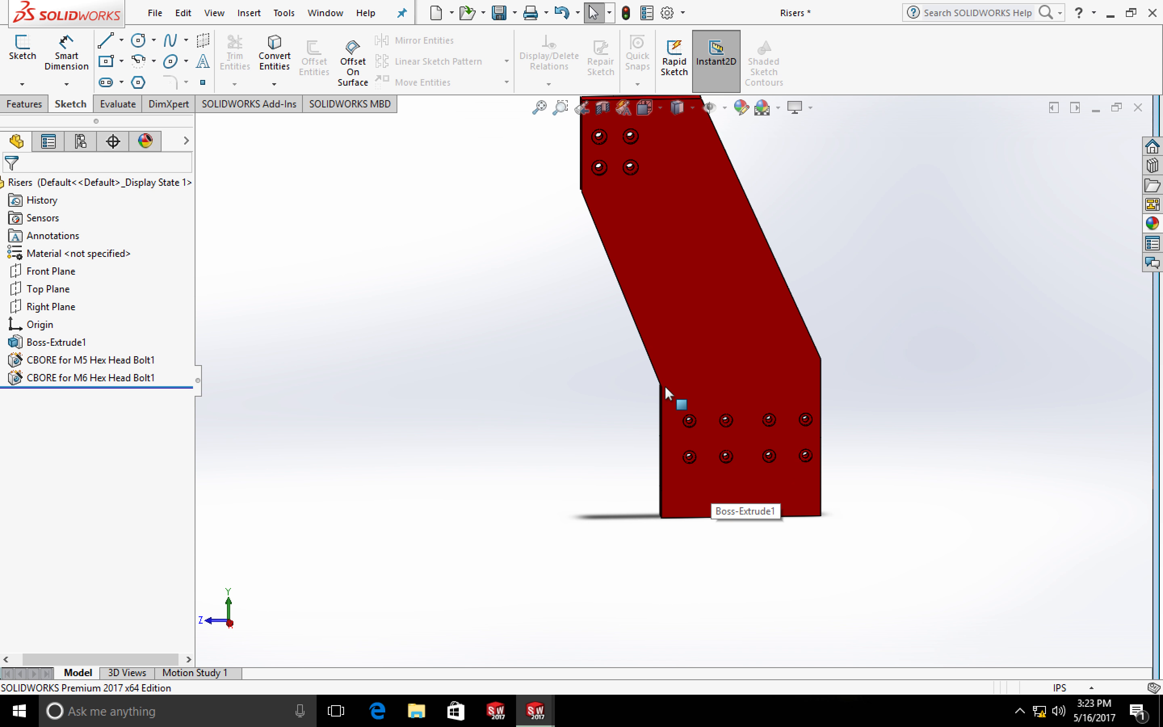
{"action": "scroll", "coordinate": [614, 327], "scroll_direction": "up", "scroll_amount": 2}
{"action": "scroll", "coordinate": [567, 358], "scroll_direction": "down", "scroll_amount": 3}
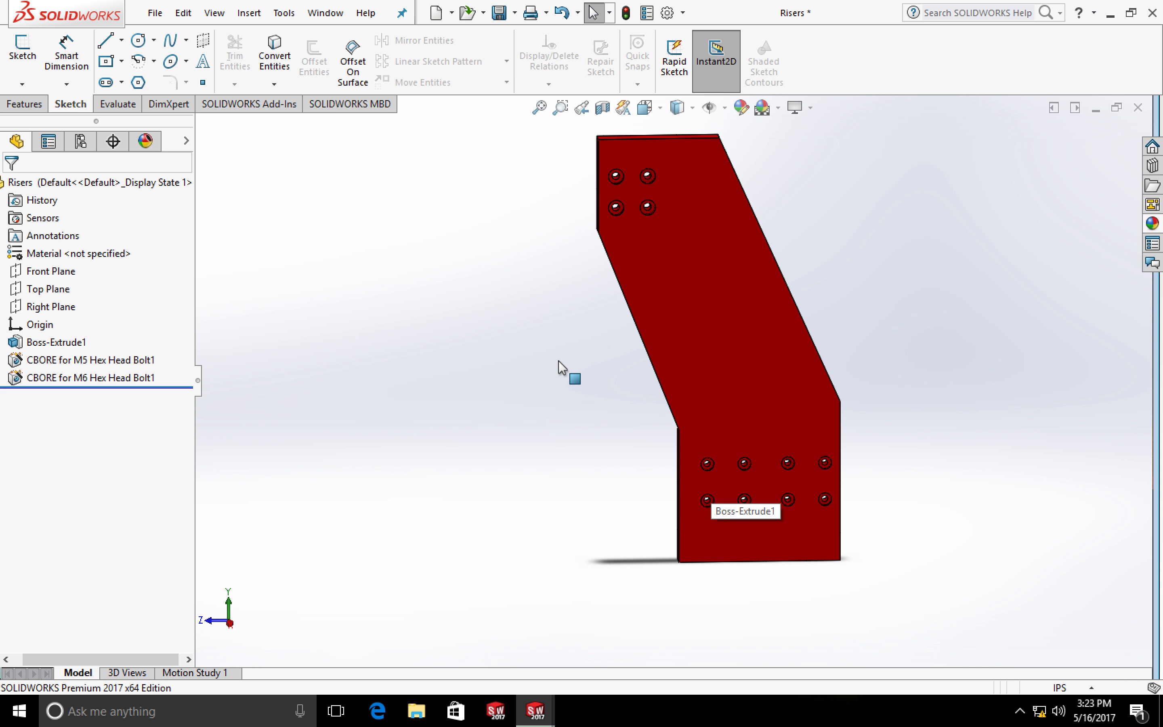
{"action": "middle_click_drag", "start_coordinate": [562, 368], "coordinate": [550, 338]}
{"action": "key", "text": "space"}
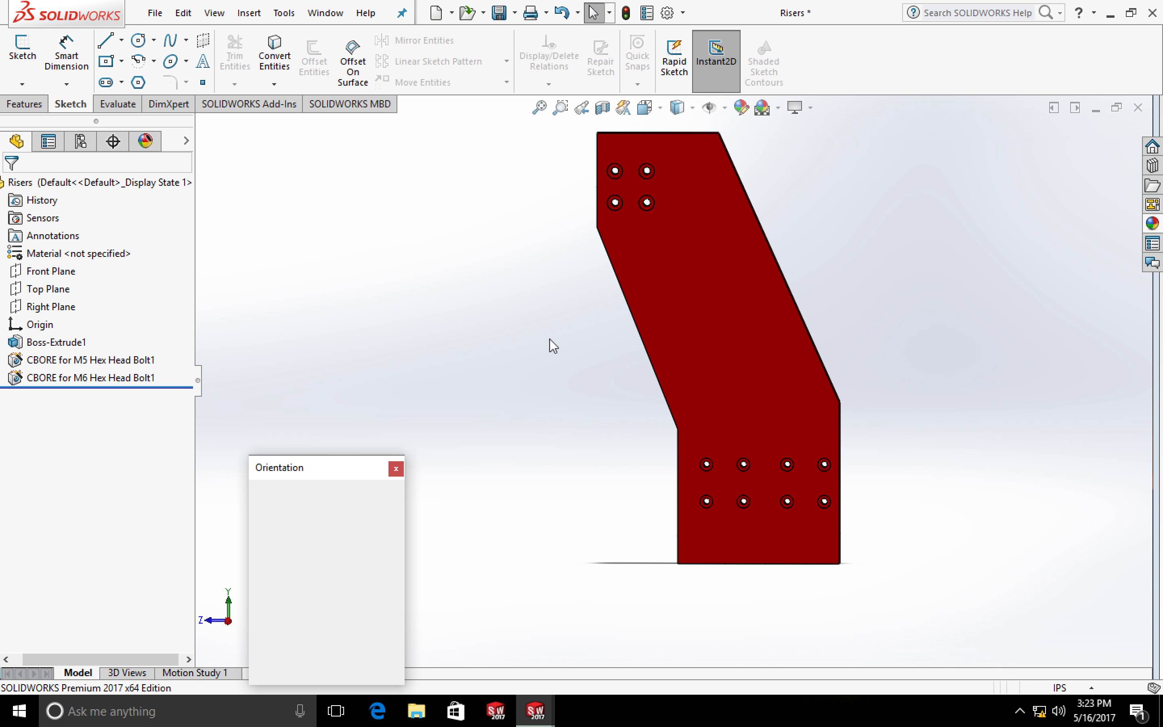
{"action": "left_click", "coordinate": [568, 348]}
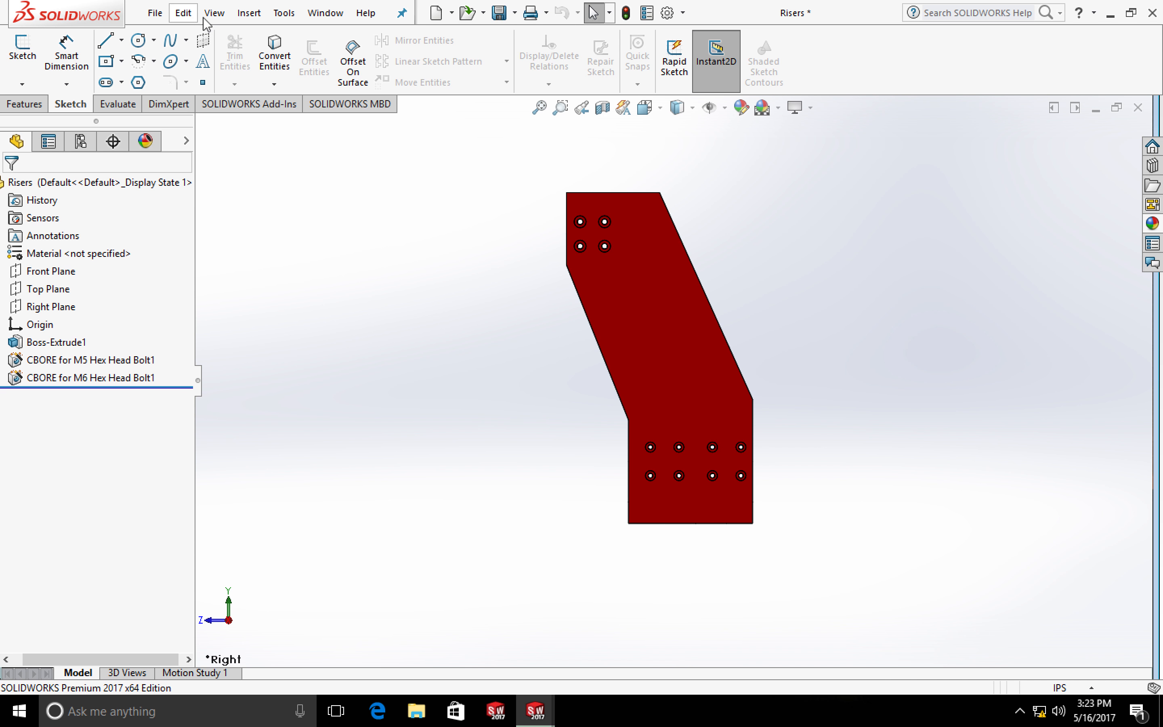
Save all open documents and switch to the Assem2 assembly
{"action": "left_click", "coordinate": [514, 12]}
{"action": "left_click", "coordinate": [520, 70]}
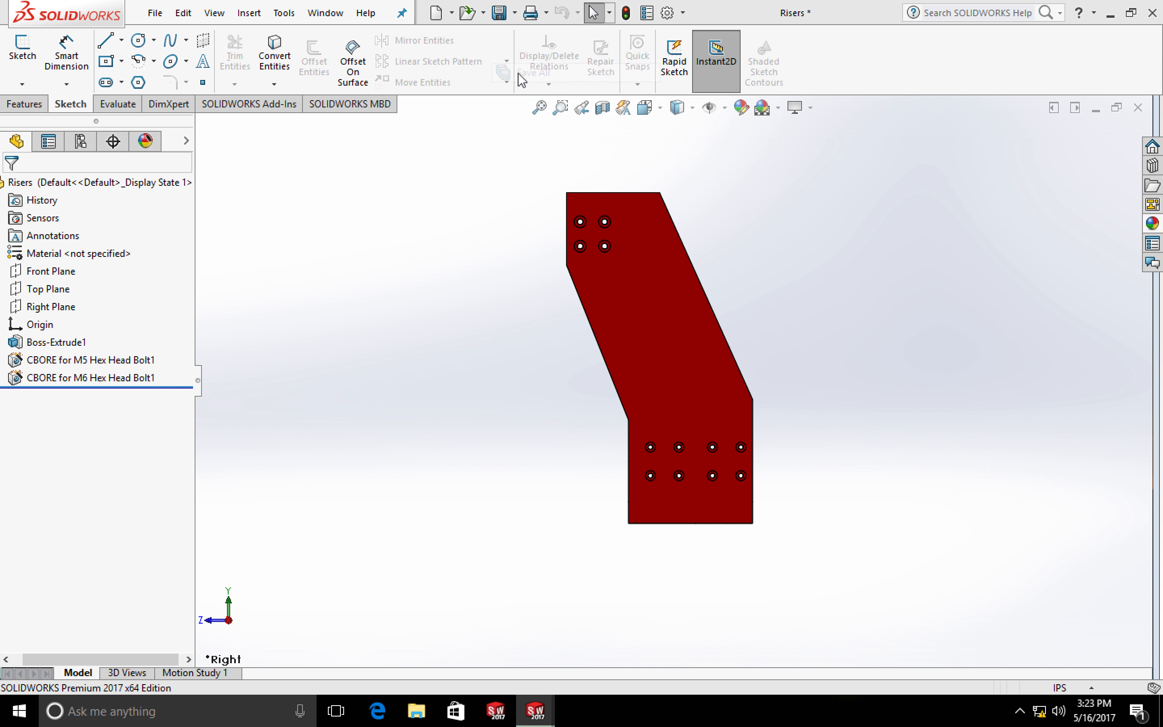
{"action": "left_click", "coordinate": [552, 295]}
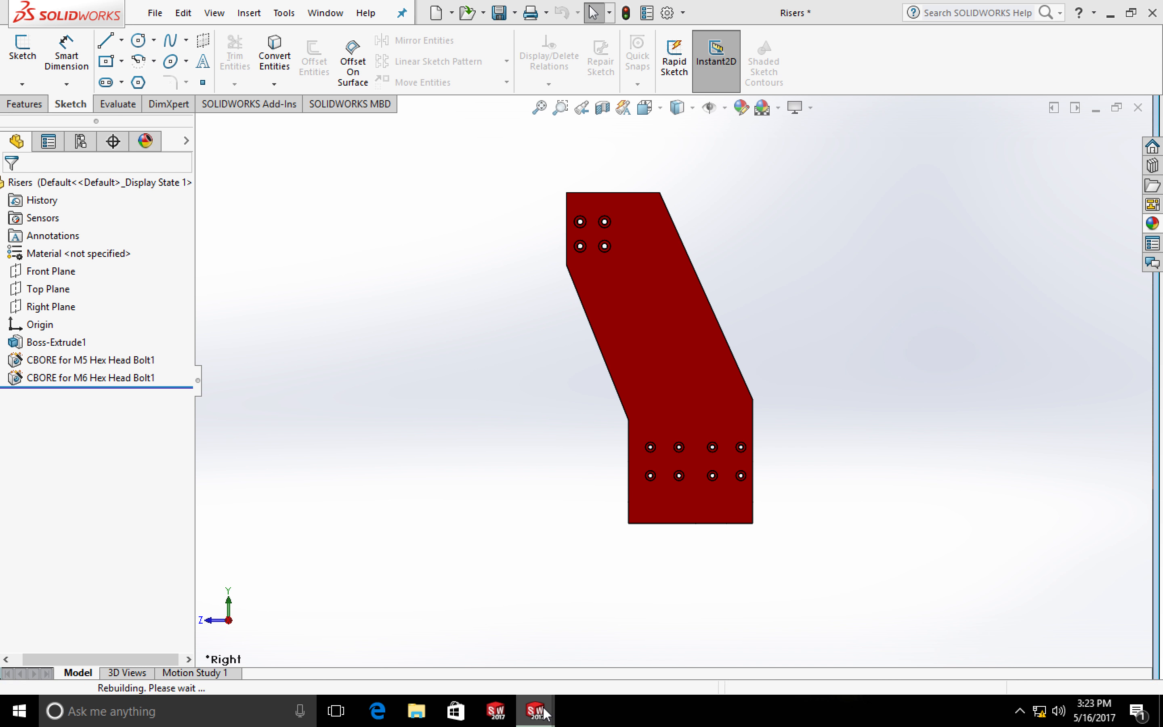
{"action": "mouse_move", "coordinate": [535, 711]}
{"action": "left_click", "coordinate": [485, 630]}
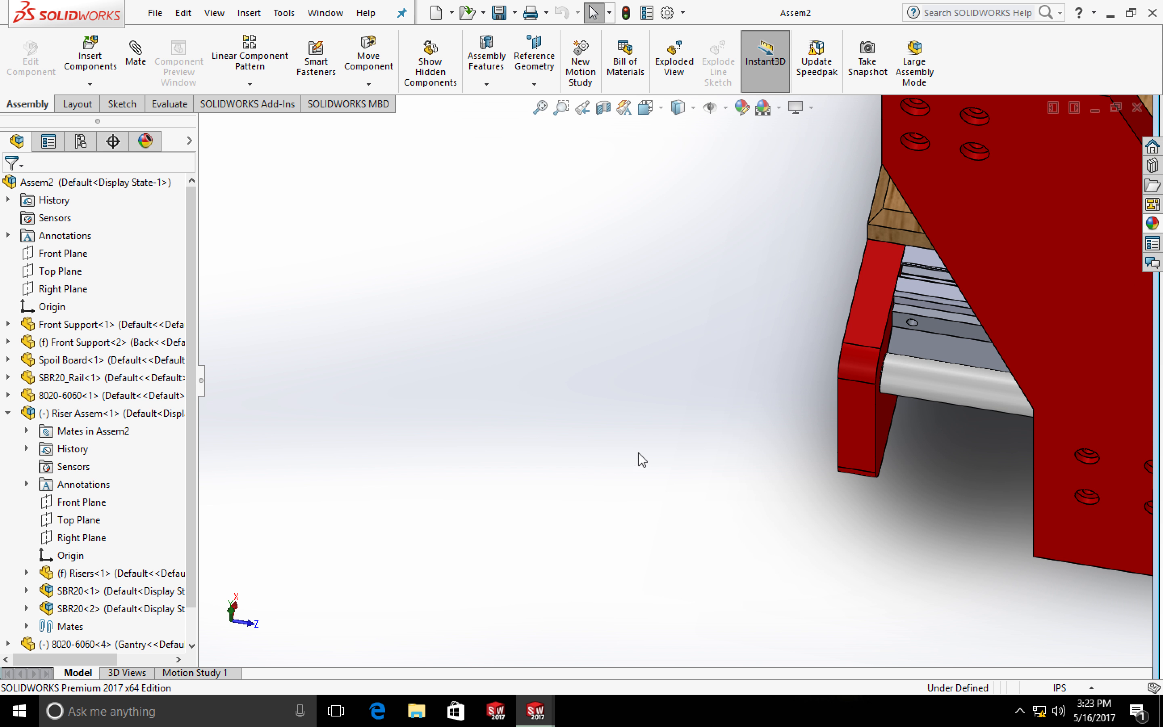
Slide the riser assembly along the rail toward one end of the table and back to the opposite end
{"action": "scroll", "coordinate": [649, 447], "scroll_direction": "up", "scroll_amount": 5}
{"action": "scroll", "coordinate": [661, 428], "scroll_direction": "up", "scroll_amount": 3}
{"action": "middle_click_drag", "start_coordinate": [750, 457], "coordinate": [721, 305]}
{"action": "scroll", "coordinate": [889, 192], "scroll_direction": "down", "scroll_amount": 3}
{"action": "left_click_drag", "start_coordinate": [520, 369], "coordinate": [767, 419]}
{"action": "left_click_drag", "start_coordinate": [766, 418], "coordinate": [768, 419]}
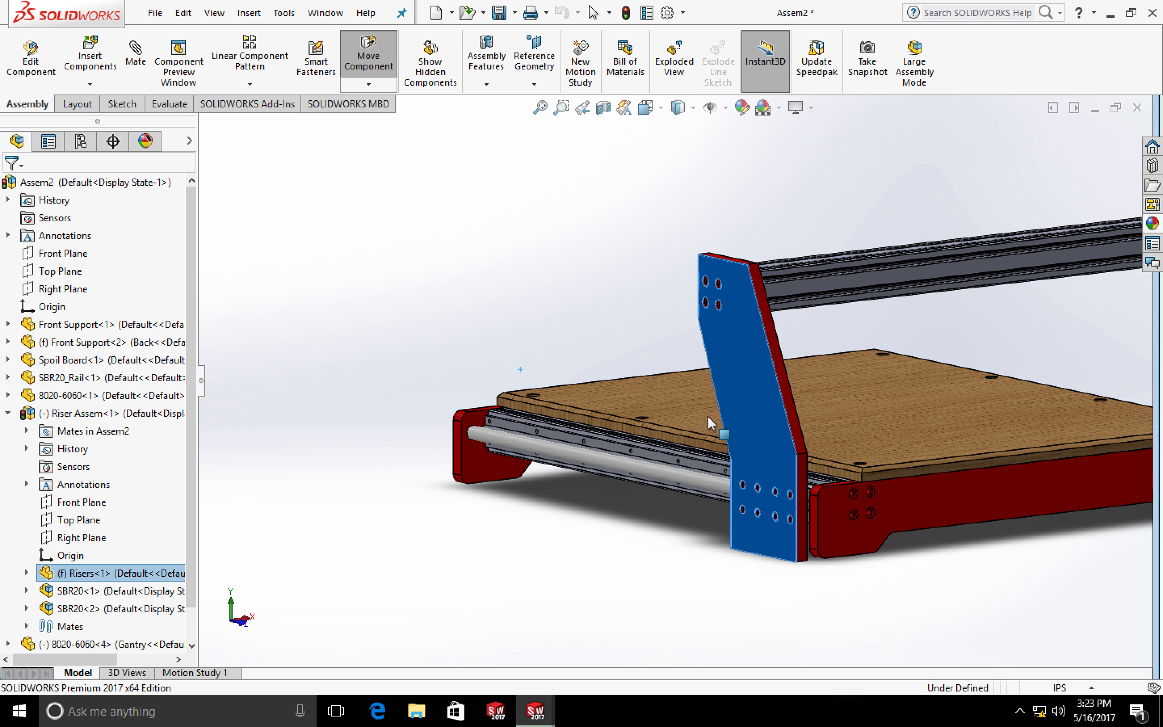
{"action": "middle_click_drag", "start_coordinate": [564, 510], "coordinate": [634, 502]}
{"action": "left_click_drag", "start_coordinate": [901, 417], "coordinate": [348, 424]}
{"action": "key", "text": "Escape"}
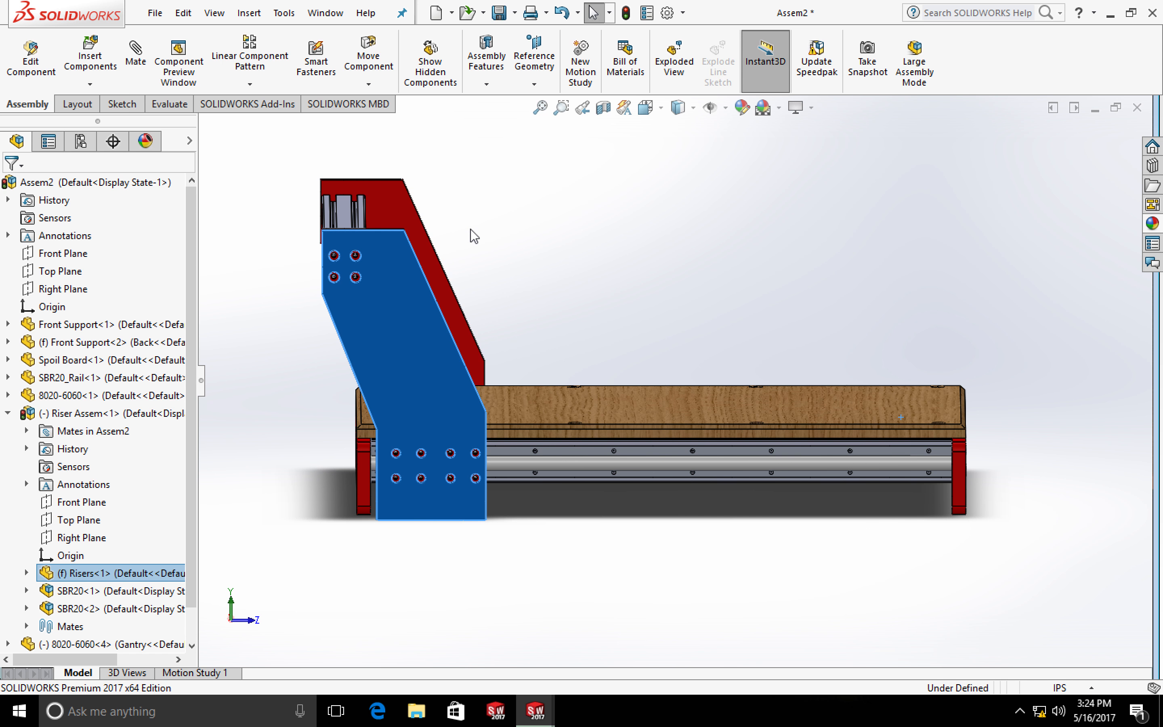
Inspect how the reshaped risers and gantry beam sit over the table, from the side and at an angle
{"action": "scroll", "coordinate": [553, 278], "scroll_direction": "down", "scroll_amount": 3}
{"action": "scroll", "coordinate": [553, 278], "scroll_direction": "up", "scroll_amount": 2}
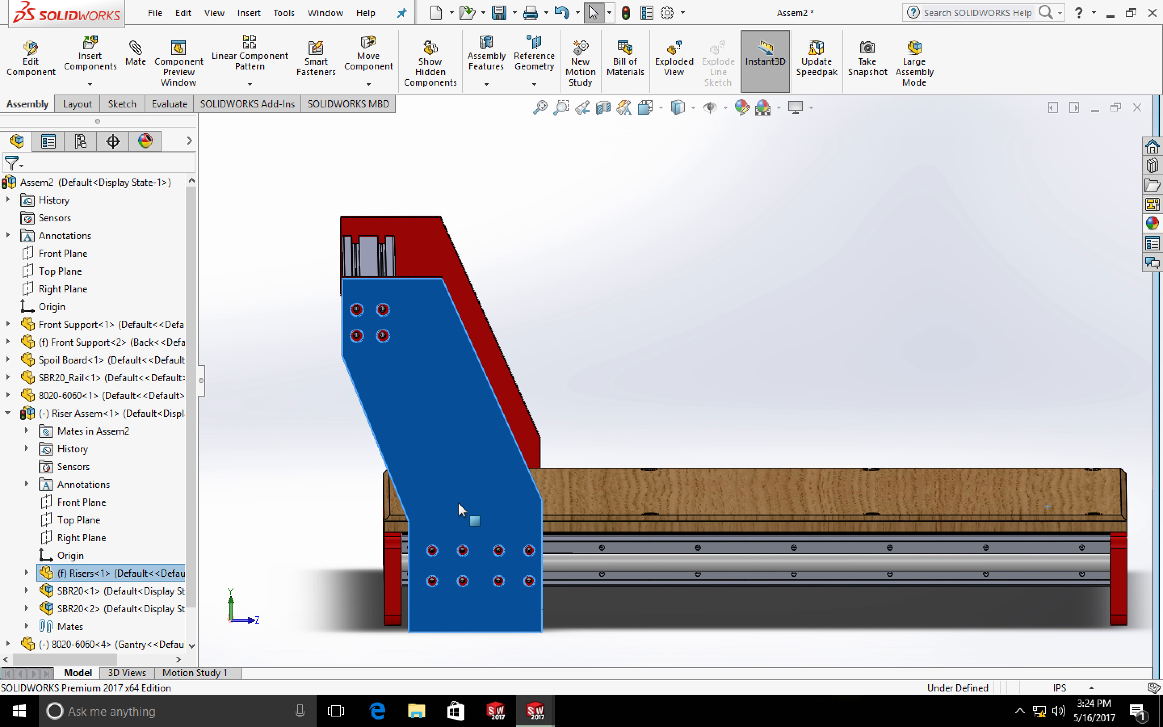
{"action": "scroll", "coordinate": [459, 501], "scroll_direction": "down", "scroll_amount": 1}
{"action": "scroll", "coordinate": [1009, 504], "scroll_direction": "up", "scroll_amount": 2}
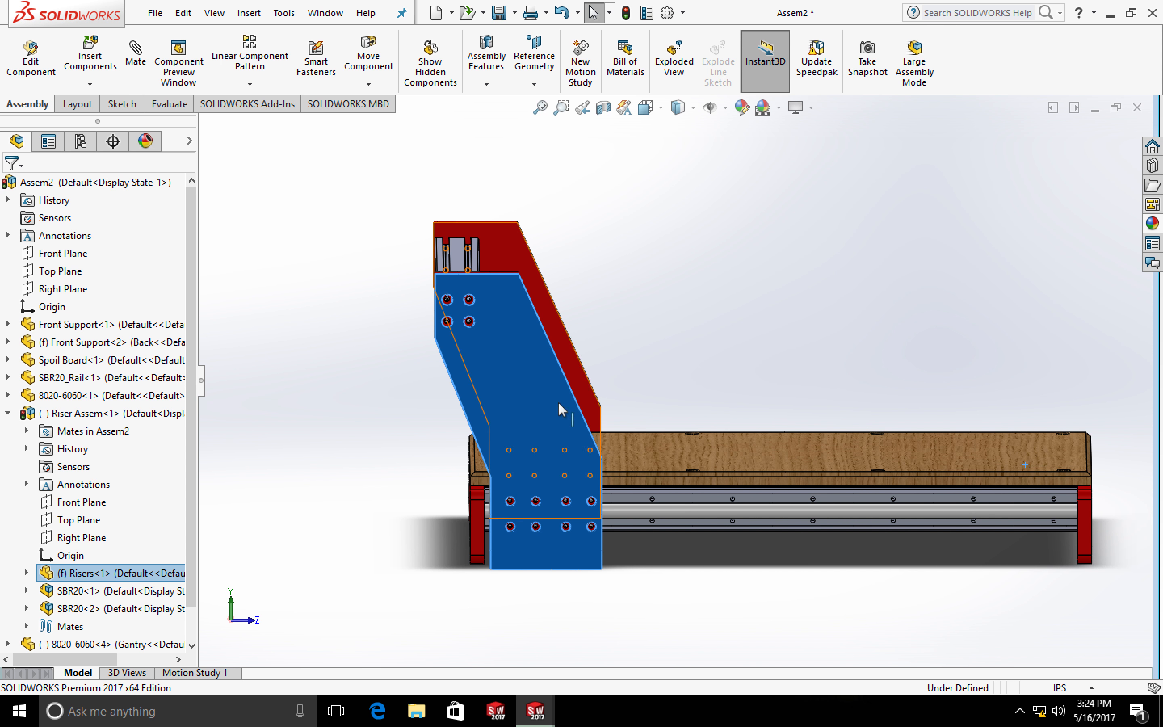
{"action": "middle_click_drag", "start_coordinate": [537, 445], "coordinate": [645, 345]}
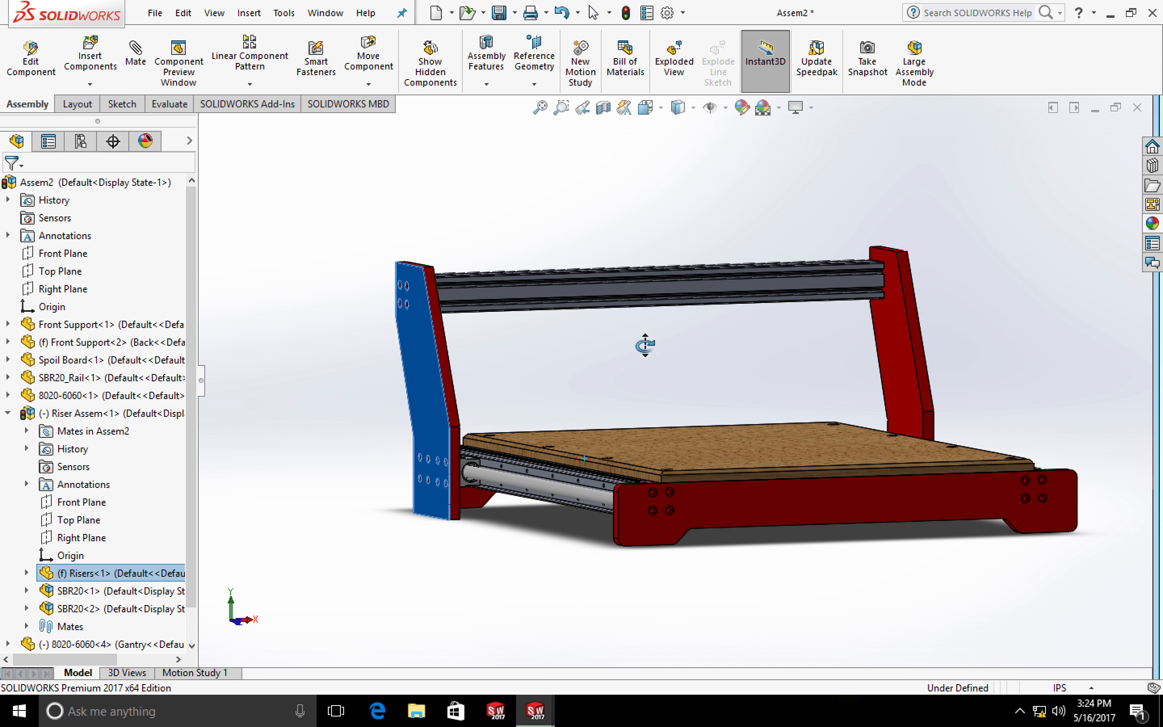
{"action": "scroll", "coordinate": [553, 490], "scroll_direction": "down", "scroll_amount": 4}
{"action": "scroll", "coordinate": [625, 398], "scroll_direction": "up", "scroll_amount": 4}
{"action": "left_click", "coordinate": [647, 338]}
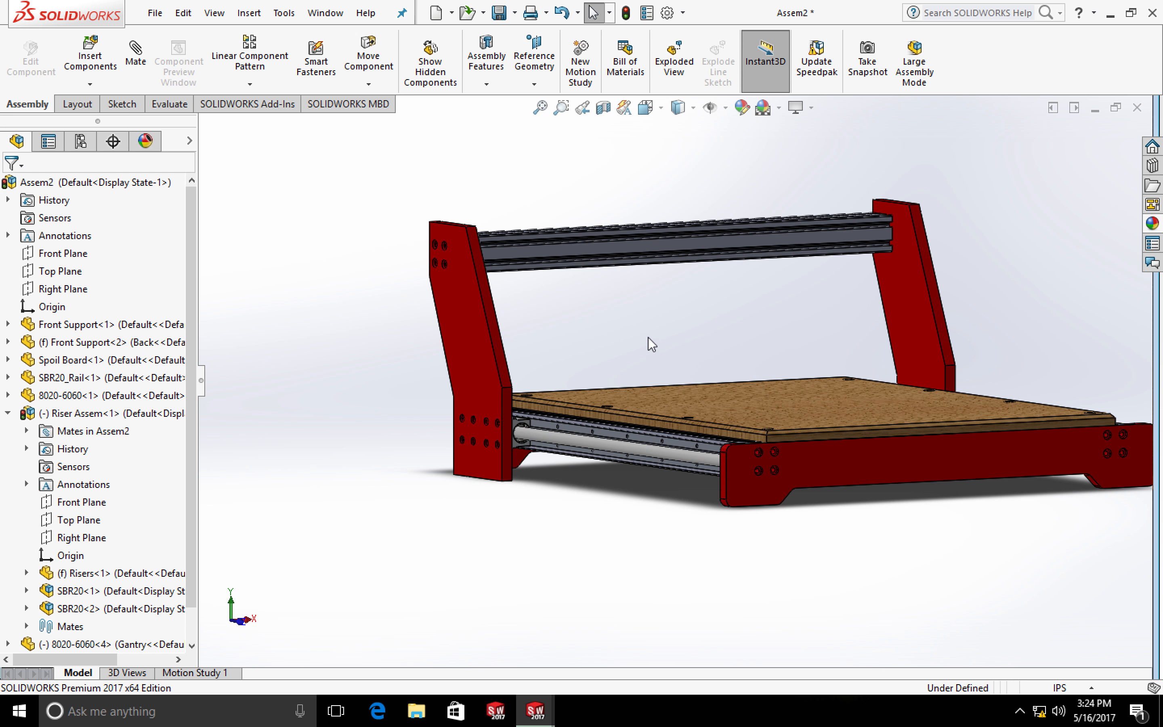
{"action": "scroll", "coordinate": [582, 334], "scroll_direction": "down", "scroll_amount": 2}
{"action": "scroll", "coordinate": [581, 334], "scroll_direction": "up", "scroll_amount": 2}
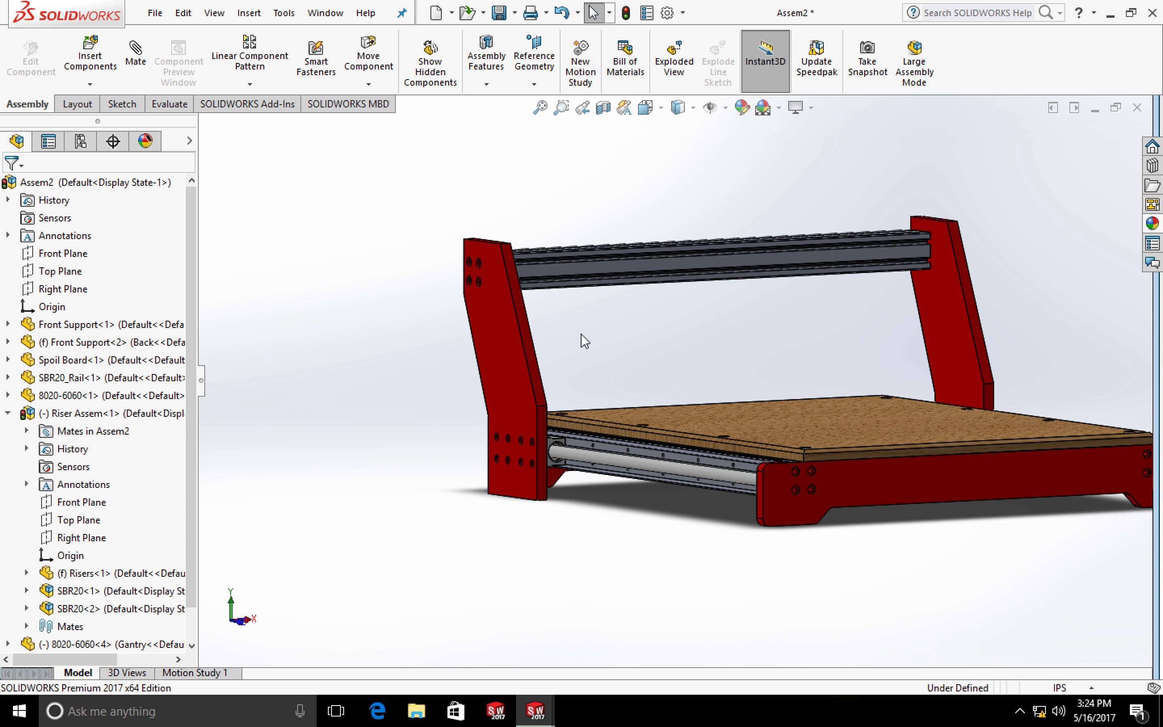
{"action": "scroll", "coordinate": [498, 379], "scroll_direction": "down", "scroll_amount": 1}
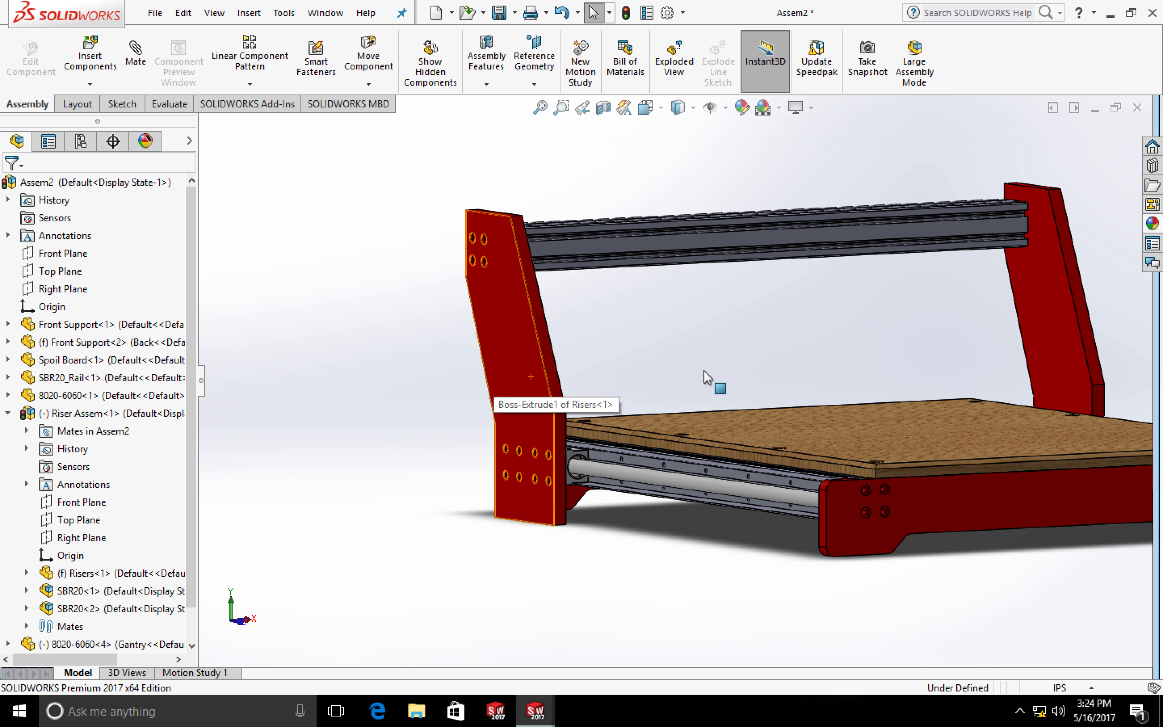
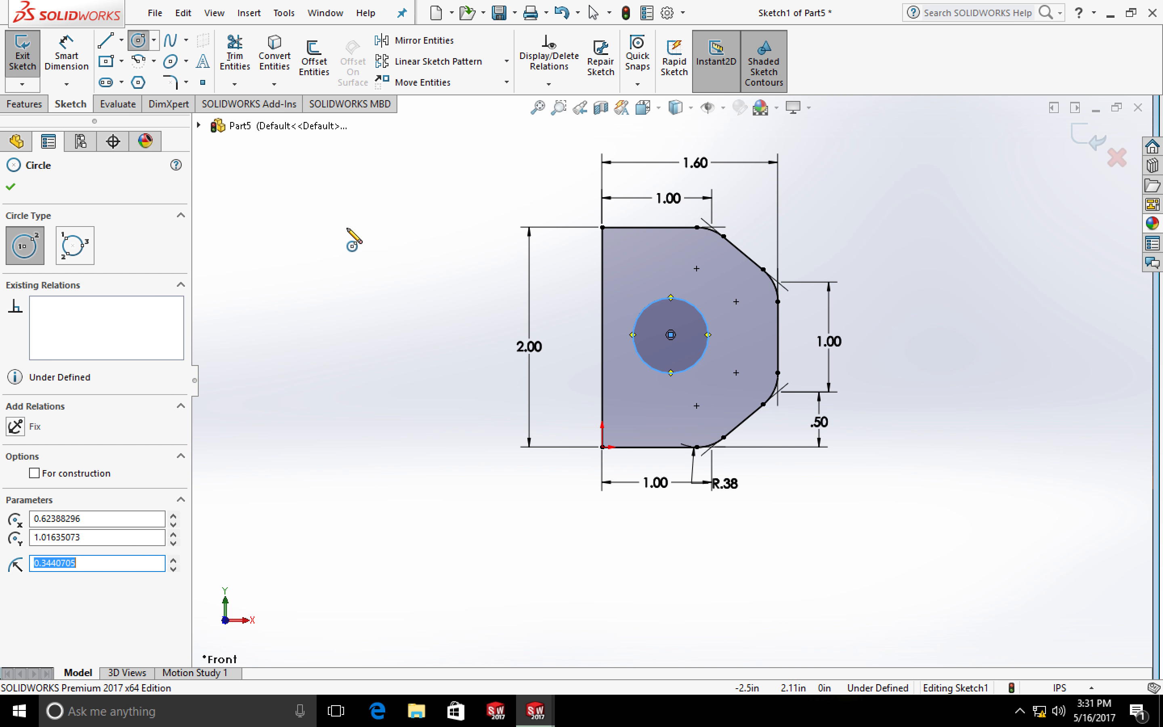
Switch to the GrabCAD page in Chrome and go back from the SBR20 bearing model to the sbr20 search results
{"action": "key", "text": "ctrl+Left"}
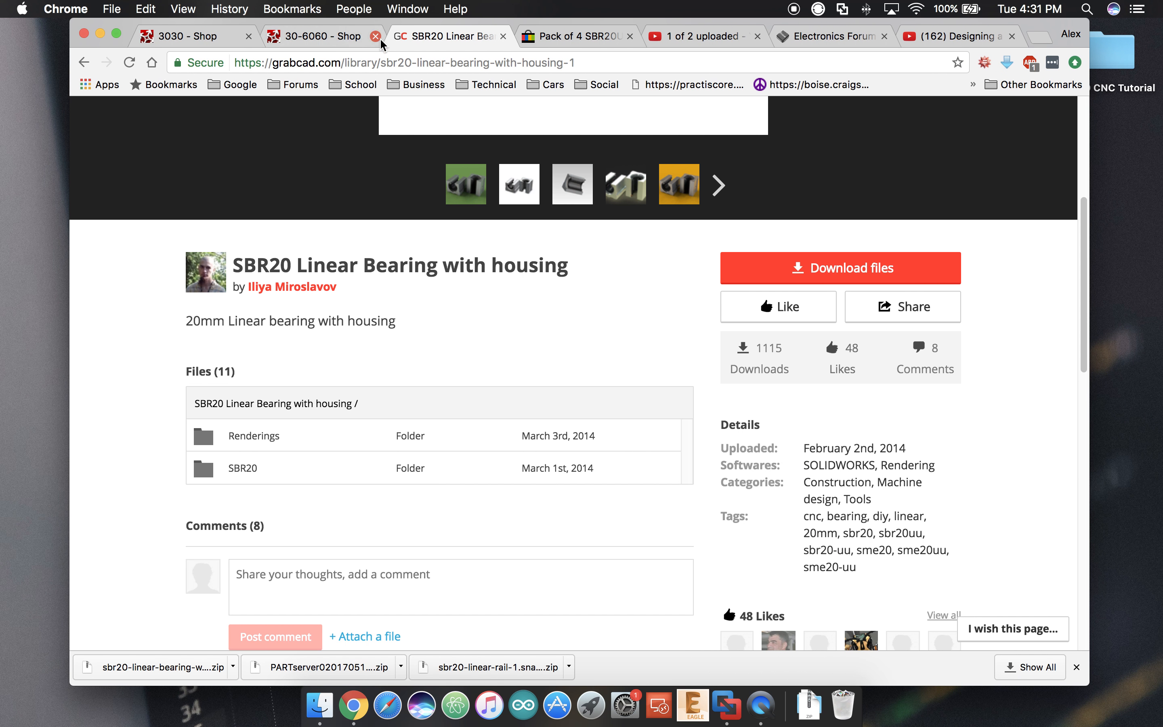
{"action": "left_click", "coordinate": [372, 64]}
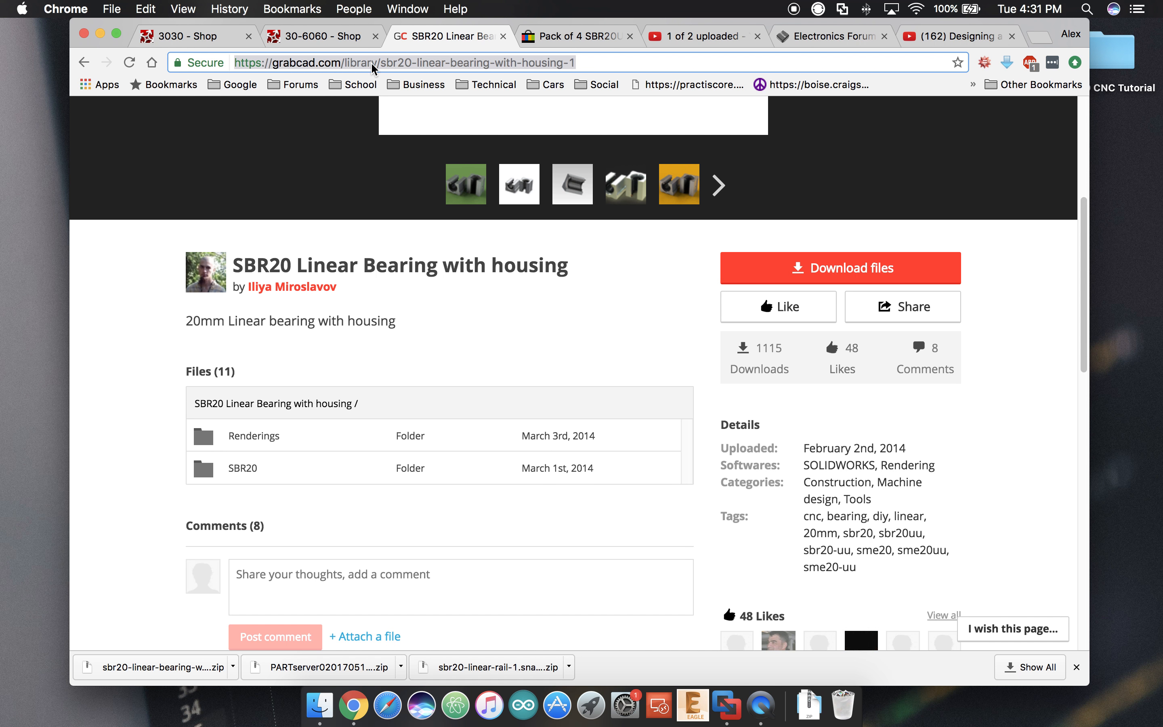
{"action": "left_click", "coordinate": [83, 62]}
{"action": "scroll", "coordinate": [431, 336], "scroll_direction": "down", "scroll_amount": 3}
{"action": "scroll", "coordinate": [431, 336], "scroll_direction": "up", "scroll_amount": 4}
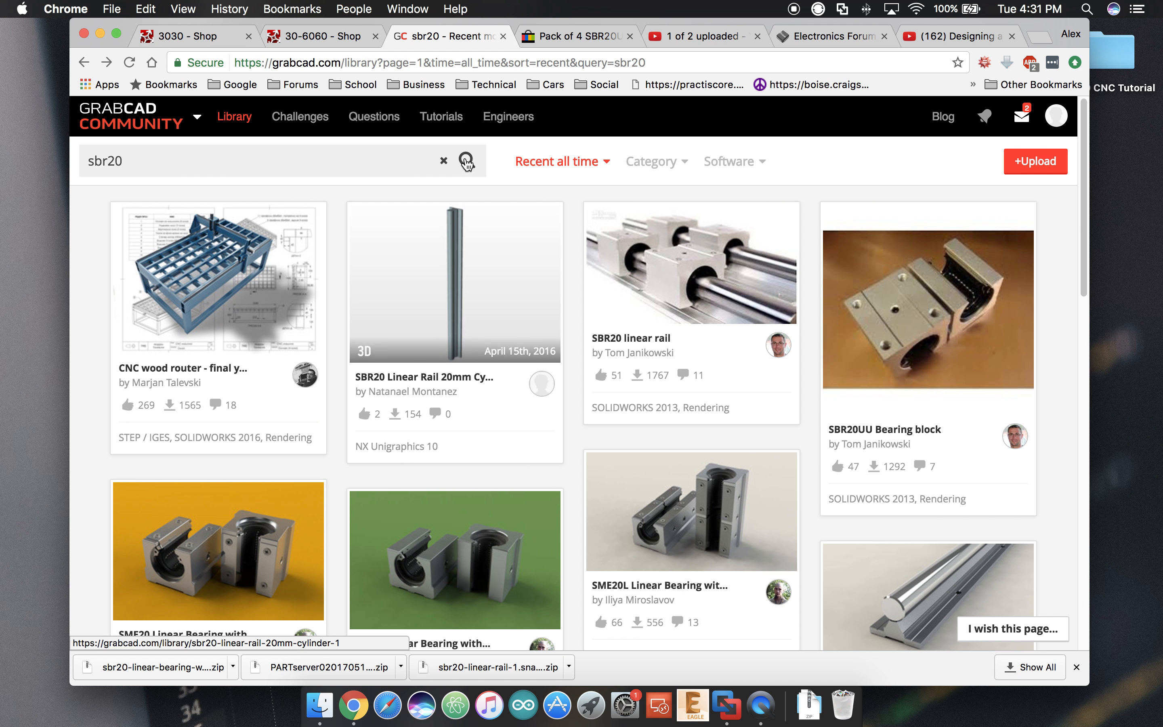
Replace the GrabCAD search term with lm1605 and run the search
{"action": "left_click", "coordinate": [369, 153]}
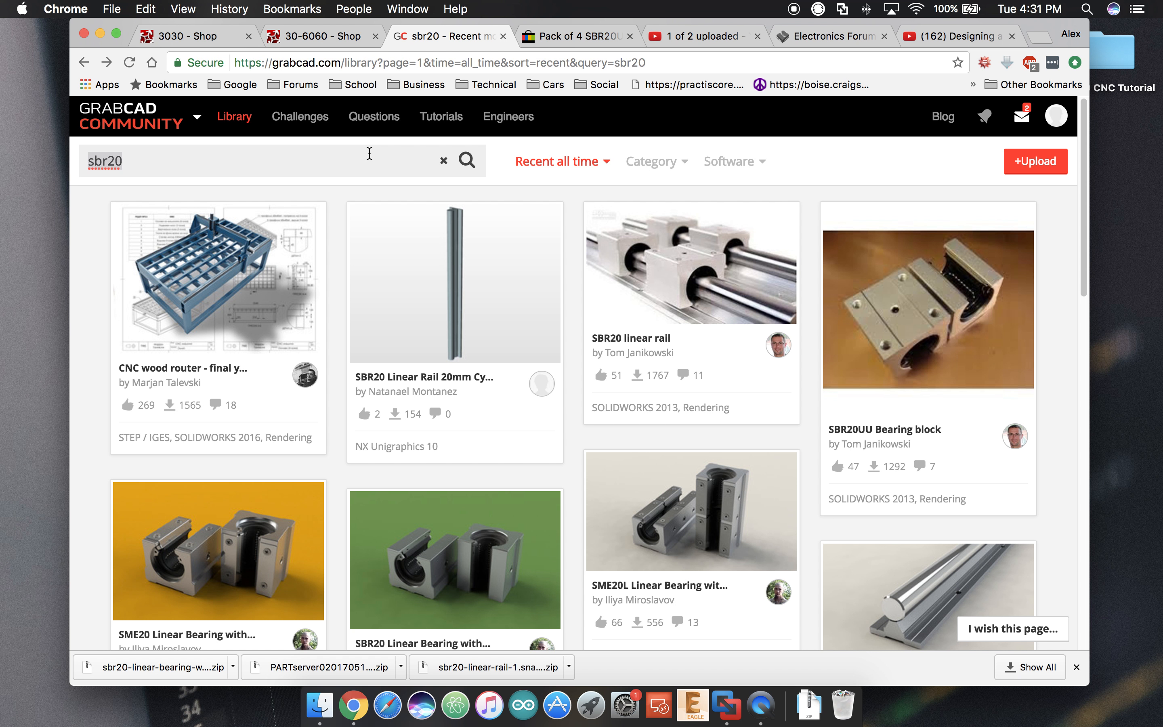
{"action": "type", "text": "balls"}
{"action": "key", "text": "BackSpace"}
{"action": "key", "text": "BackSpace"}
{"action": "key", "text": "BackSpace"}
{"action": "key", "text": "BackSpace"}
{"action": "key", "text": "BackSpace"}
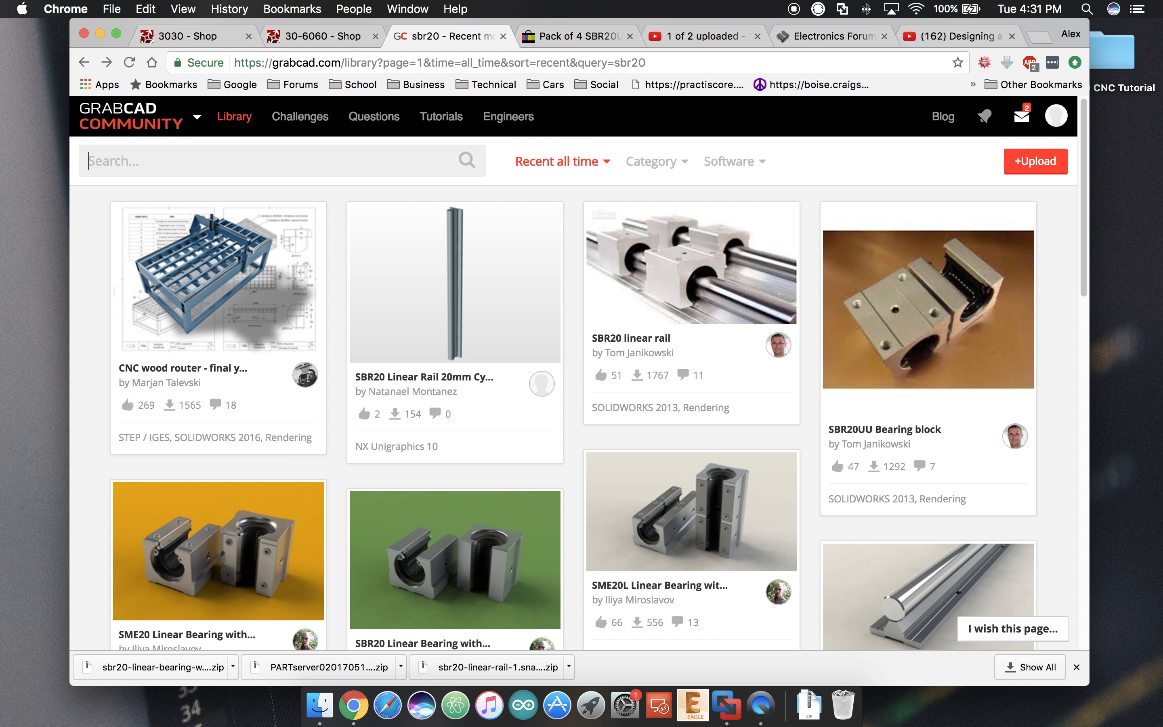
{"action": "type", "text": "lm"}
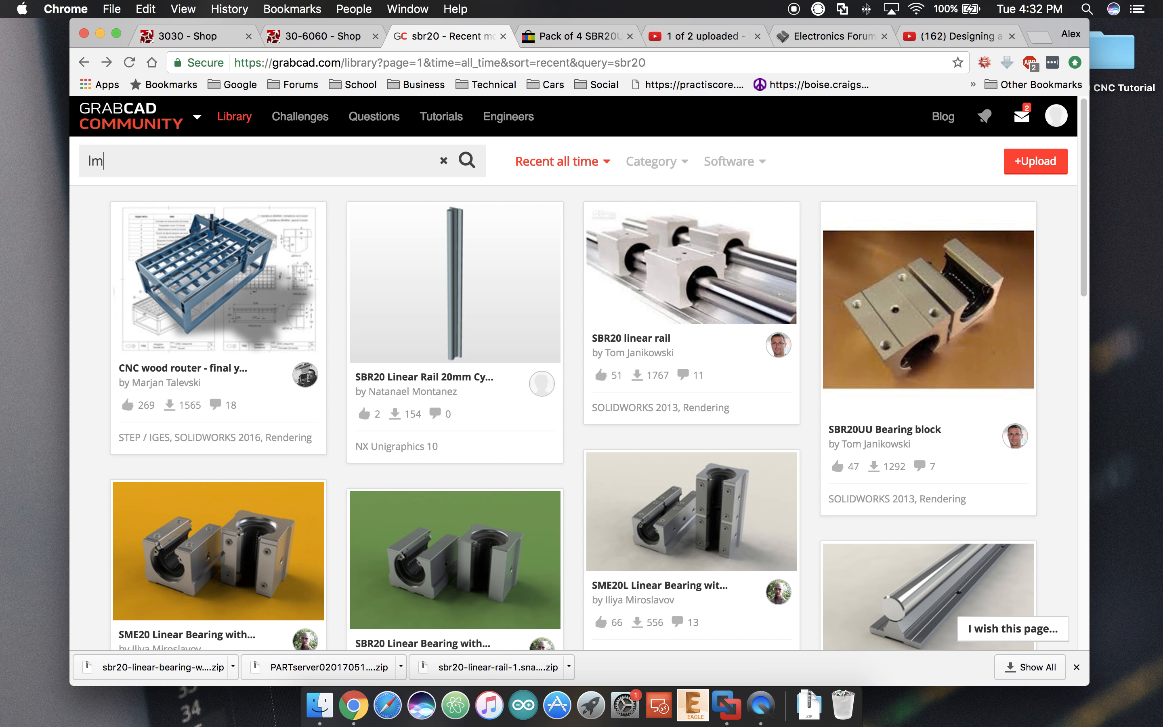
{"action": "type", "text": "1605"}
{"action": "key", "text": "Return"}
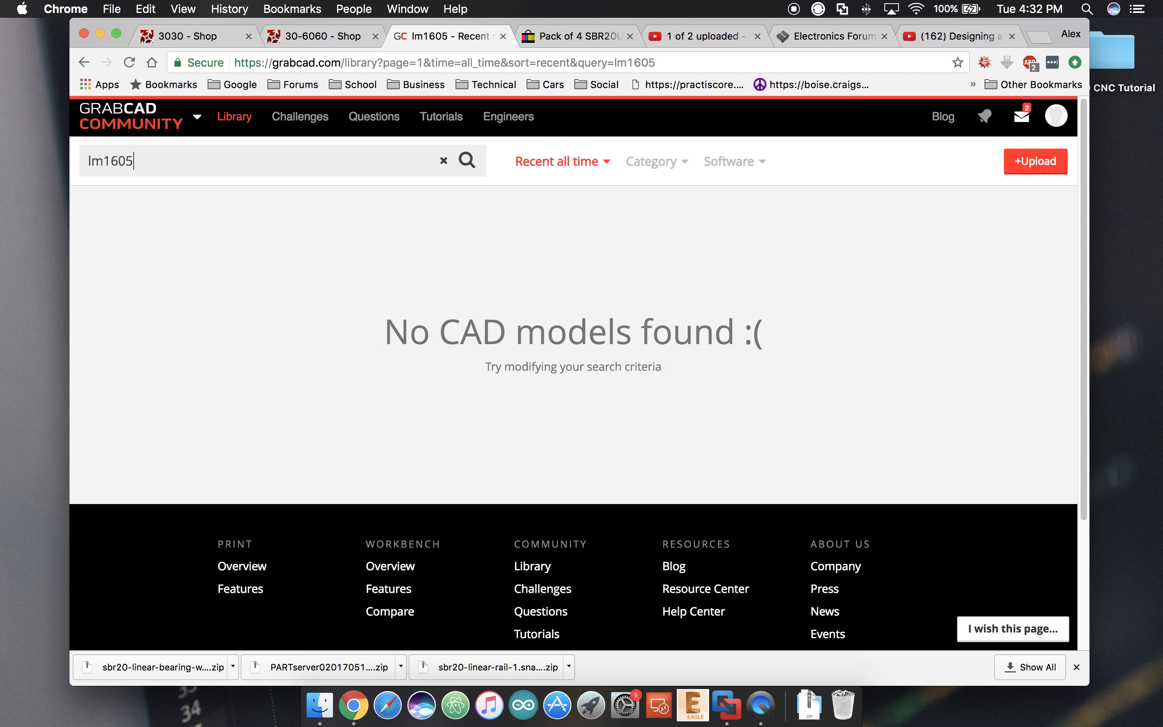
Search the GrabCAD library for rm1605 instead
{"action": "left_click_drag", "start_coordinate": [148, 161], "coordinate": [64, 161]}
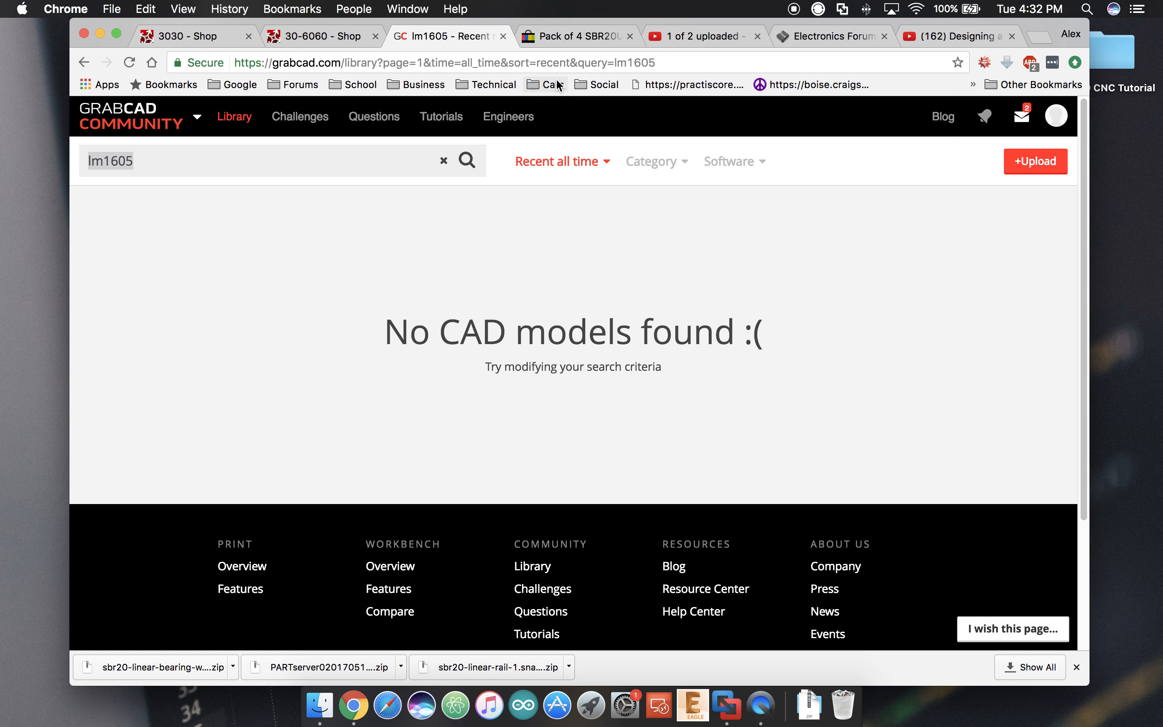
{"action": "type", "text": "rm1605"}
{"action": "key", "text": "Return"}
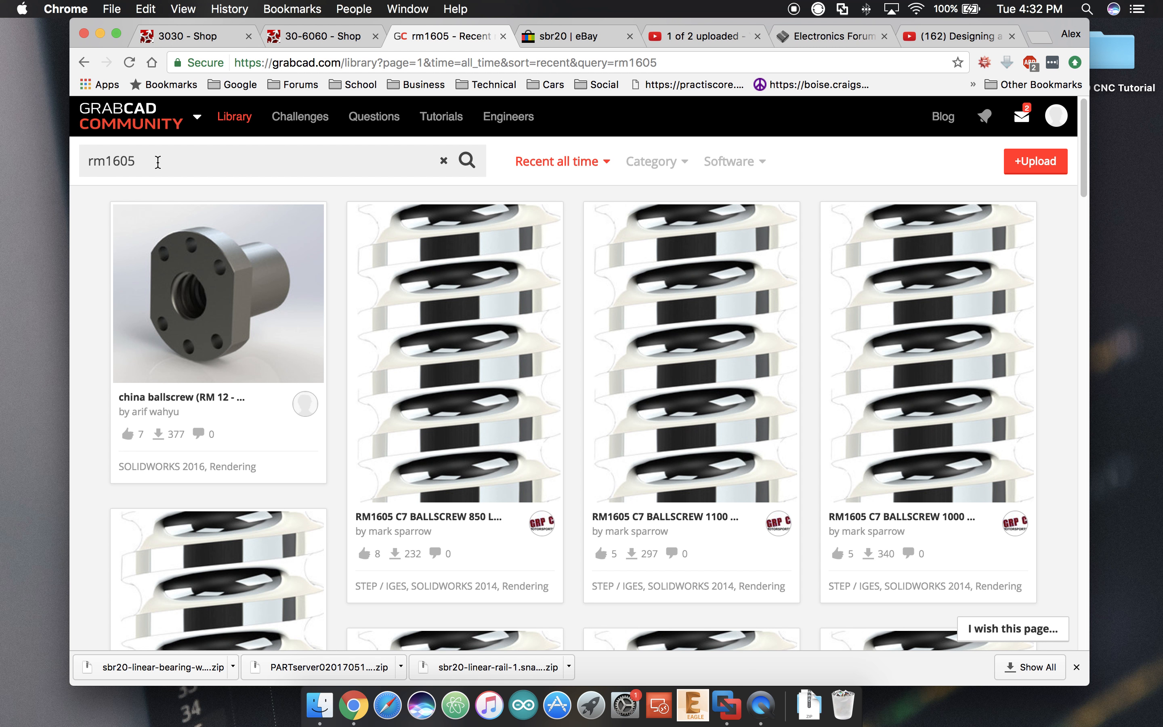
Change the end of the search term to make it rm1610 and run the search
{"action": "key", "text": "BackSpace"}
{"action": "key", "text": "BackSpace"}
{"action": "type", "text": "10"}
{"action": "key", "text": "Return"}
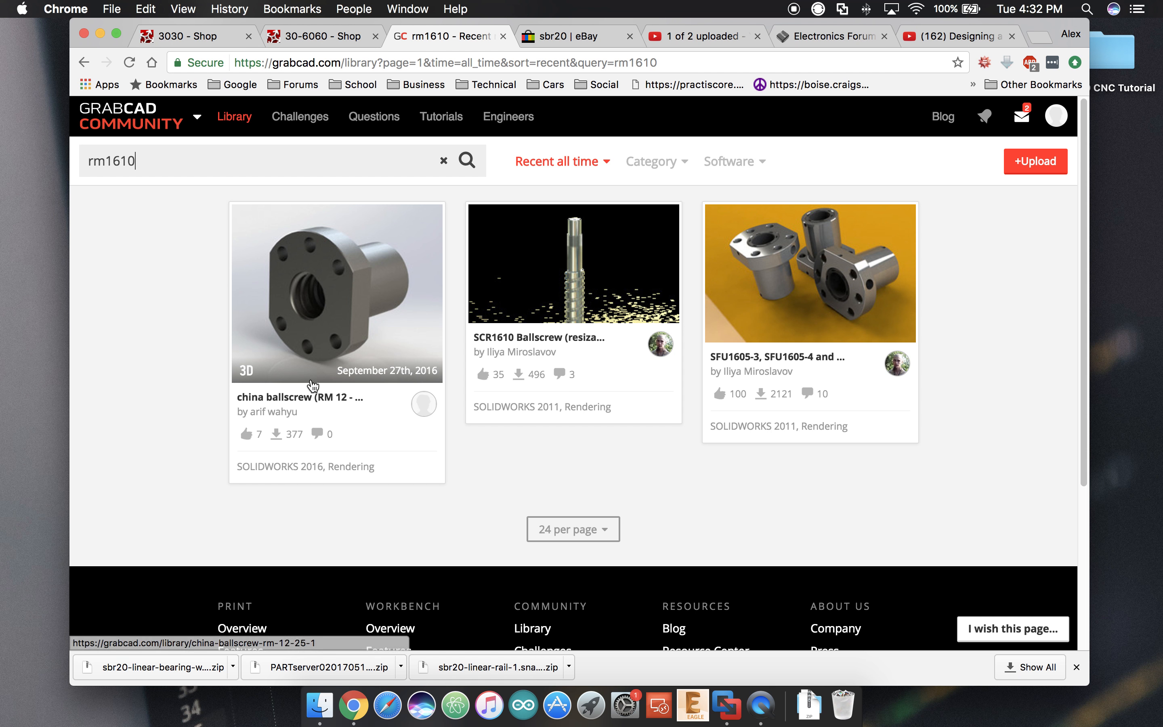
Review the sizes listed for the china ballscrew (RM 12 - 25) model and return to the rm1610 results
{"action": "left_click", "coordinate": [321, 342]}
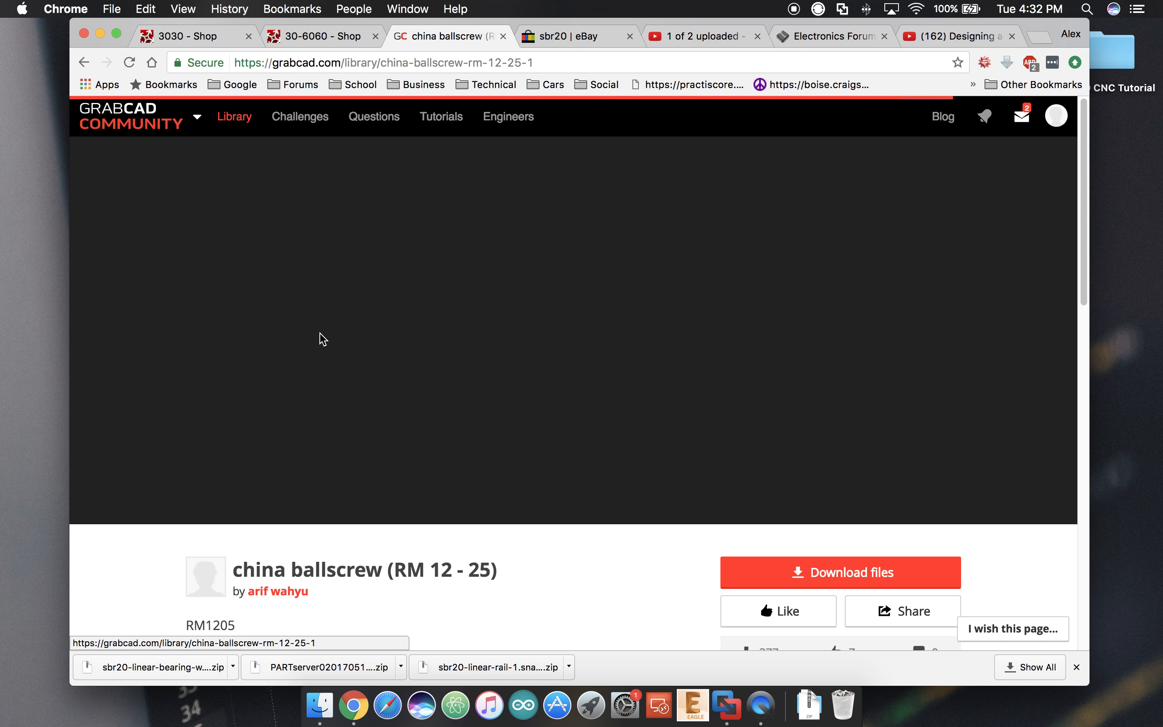
{"action": "scroll", "coordinate": [323, 339], "scroll_direction": "down", "scroll_amount": 5}
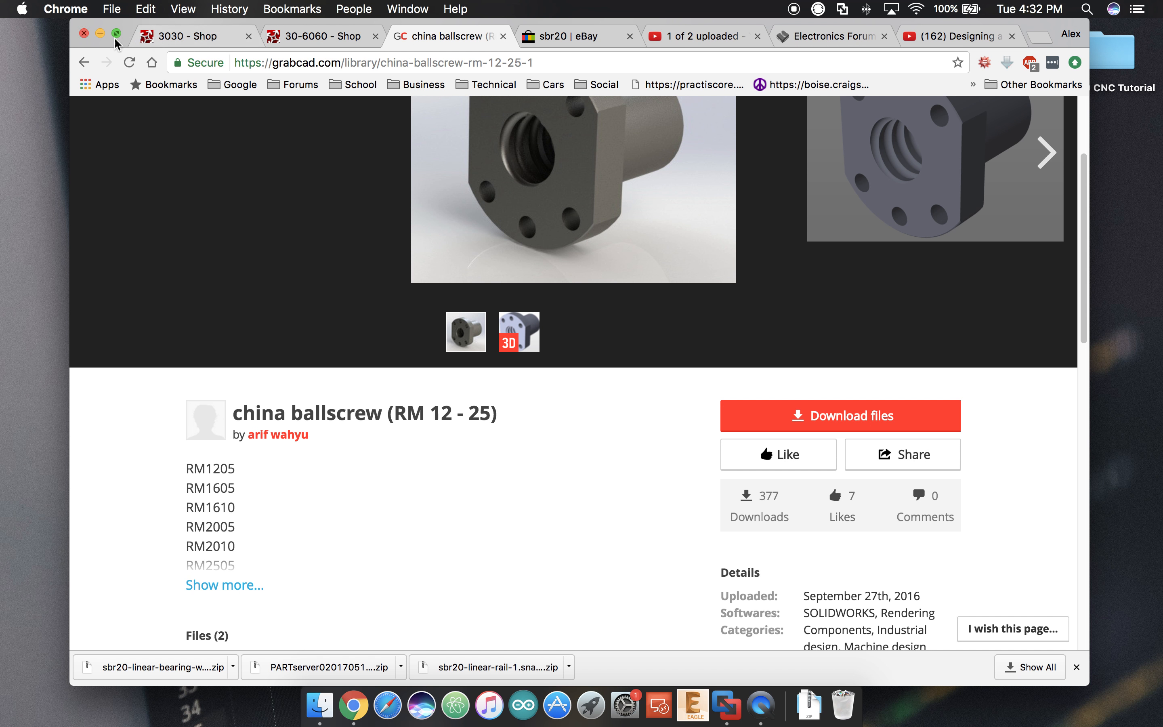
{"action": "left_click", "coordinate": [83, 63]}
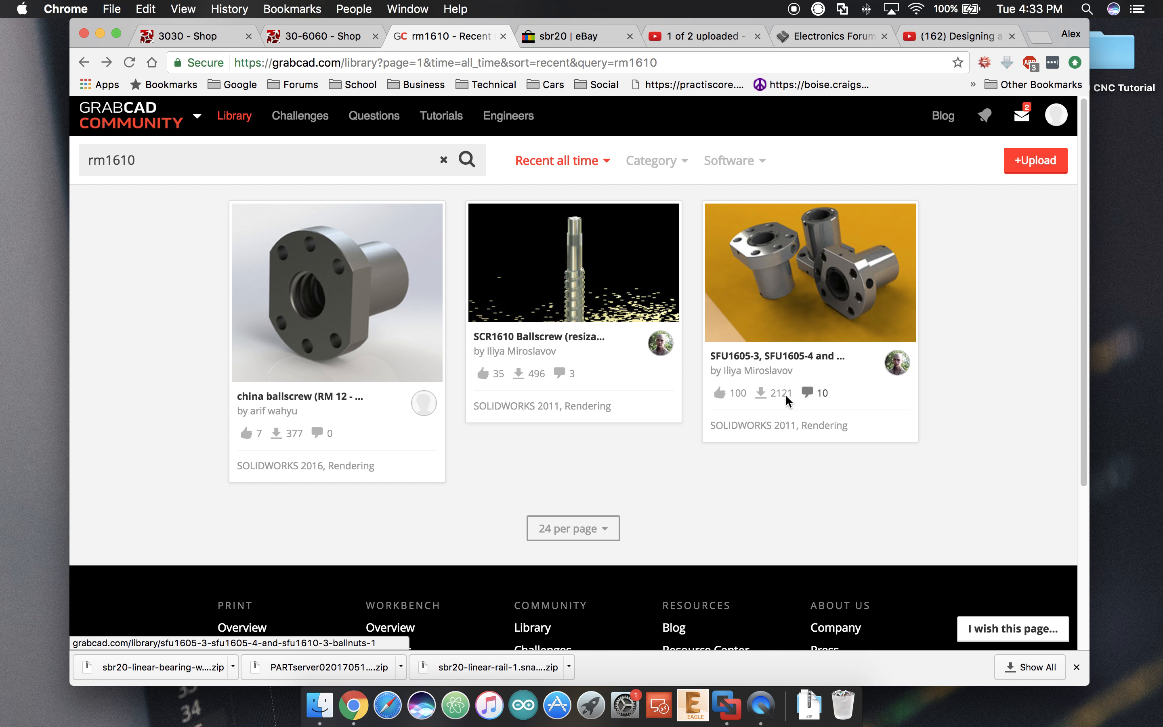
Go back to the rm1605 search results and look through the available ballscrew and ballnut models
{"action": "left_click", "coordinate": [86, 62]}
{"action": "scroll", "coordinate": [234, 291], "scroll_direction": "down", "scroll_amount": 20}
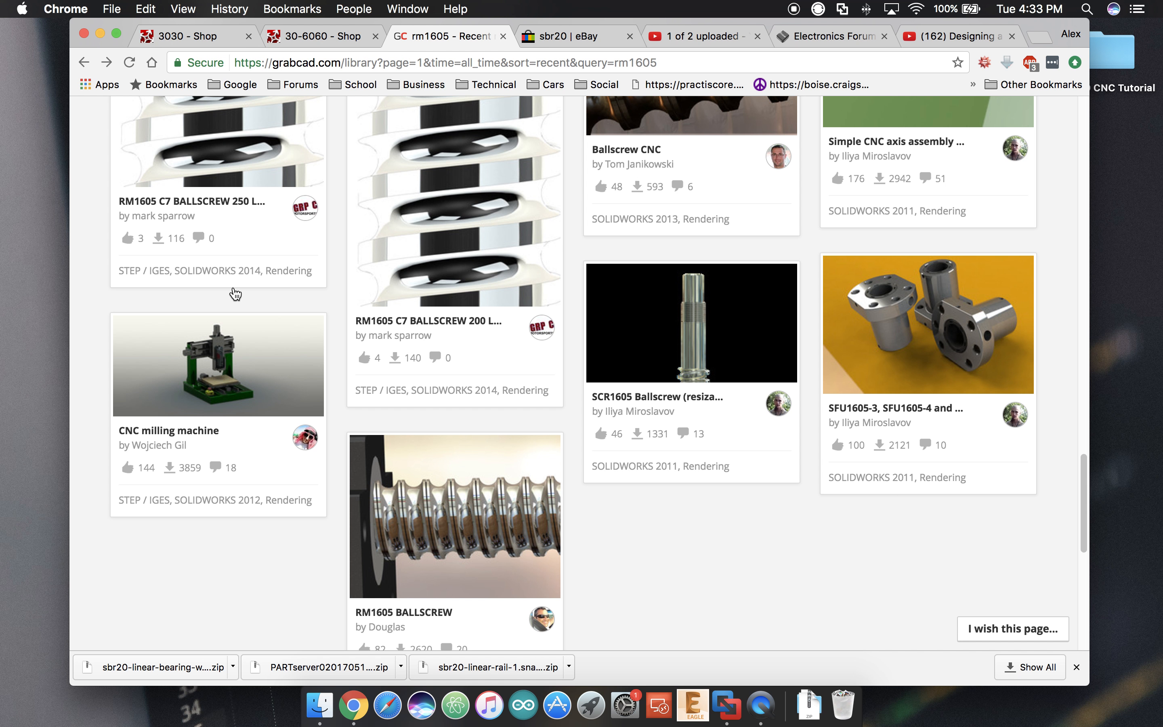
{"action": "scroll", "coordinate": [235, 293], "scroll_direction": "down", "scroll_amount": 6}
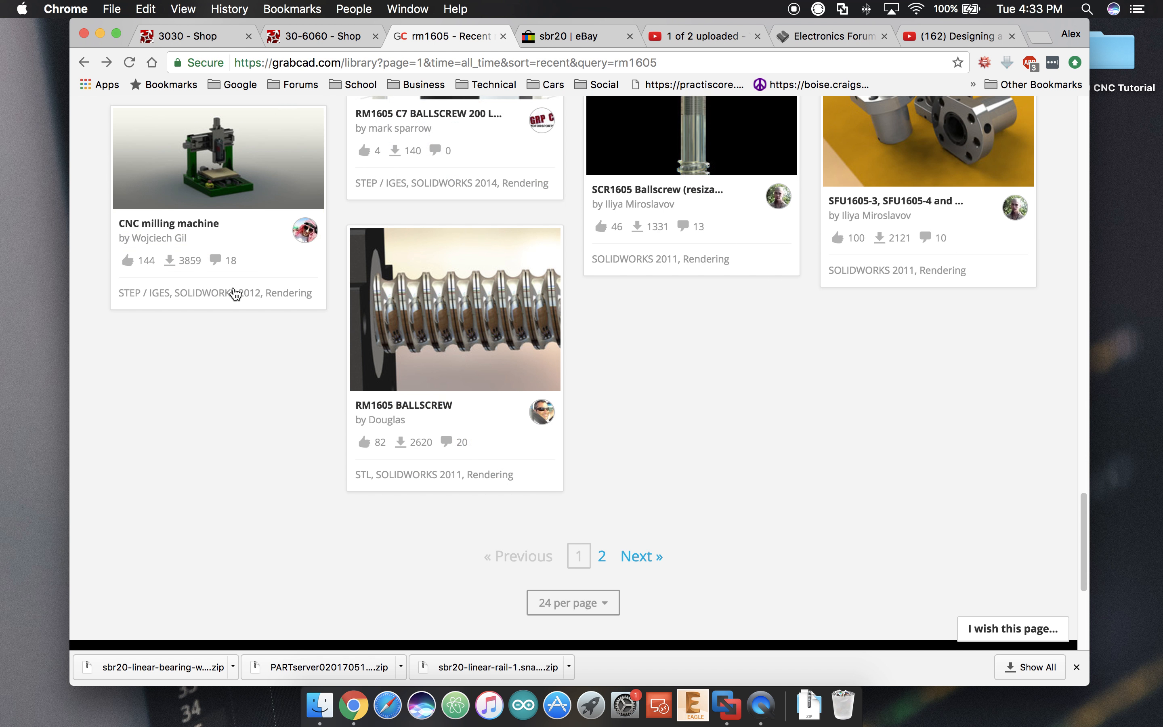
{"action": "scroll", "coordinate": [233, 288], "scroll_direction": "up", "scroll_amount": 15}
Download the files of the china ballscrew (RM 12 - 25) model and open the downloaded archive
{"action": "left_click", "coordinate": [232, 282]}
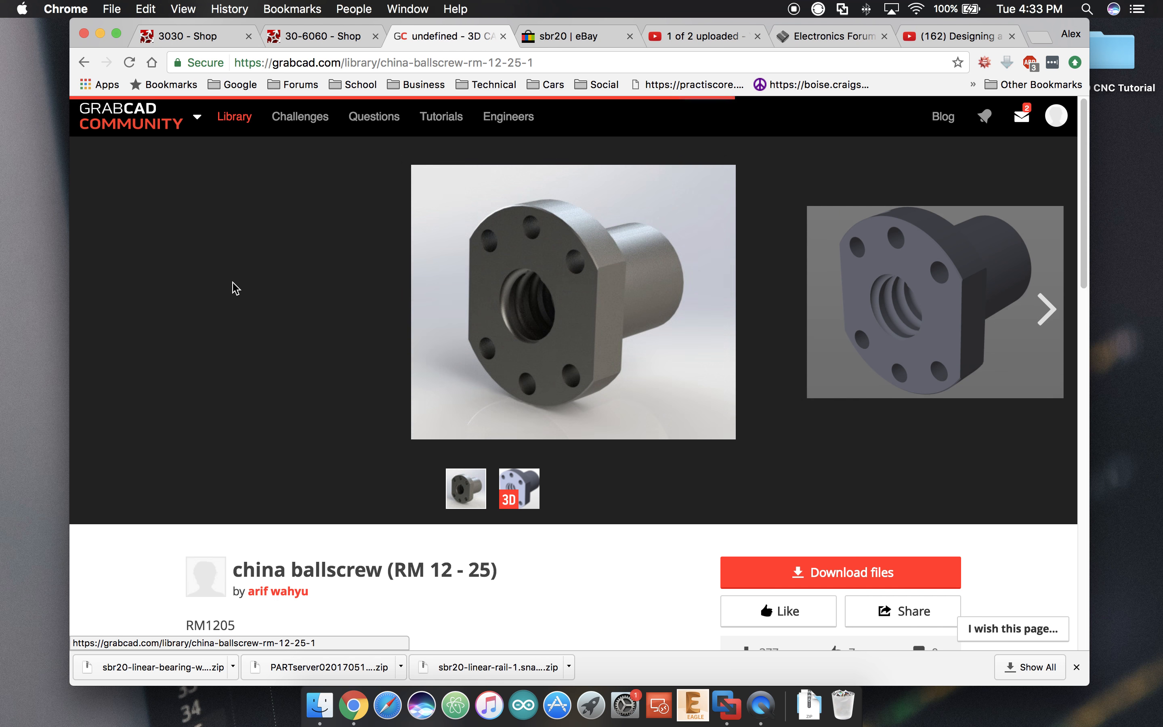
{"action": "scroll", "coordinate": [667, 477], "scroll_direction": "down", "scroll_amount": 5}
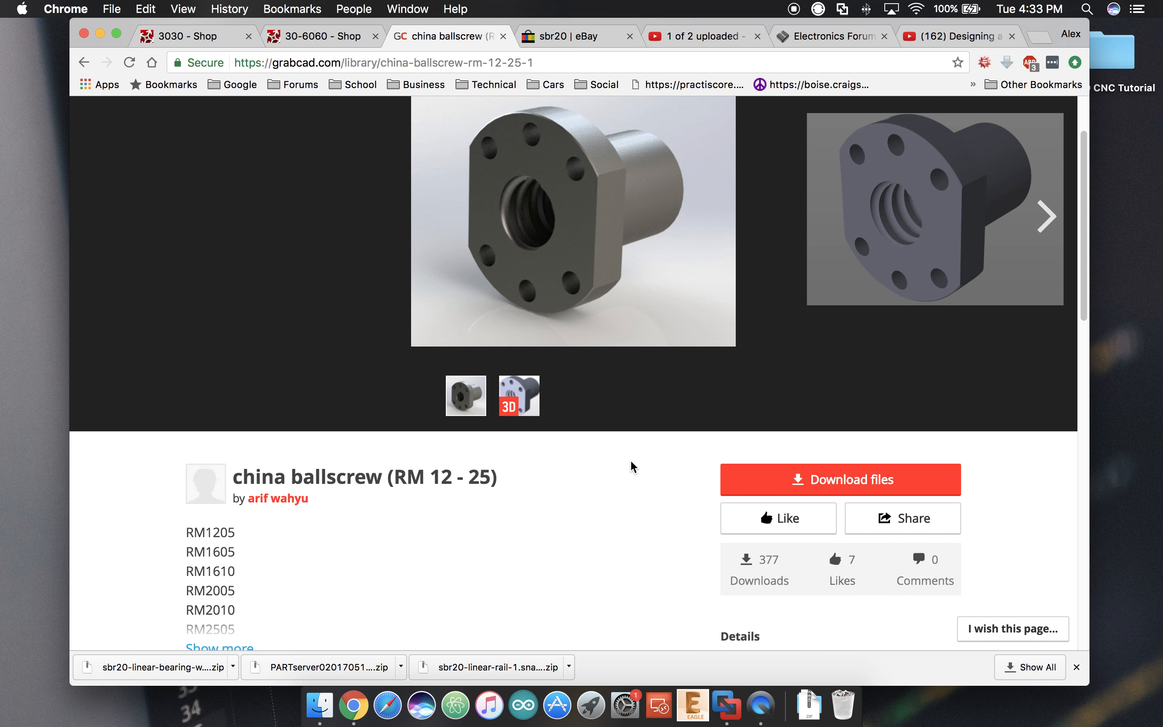
{"action": "left_click", "coordinate": [784, 420]}
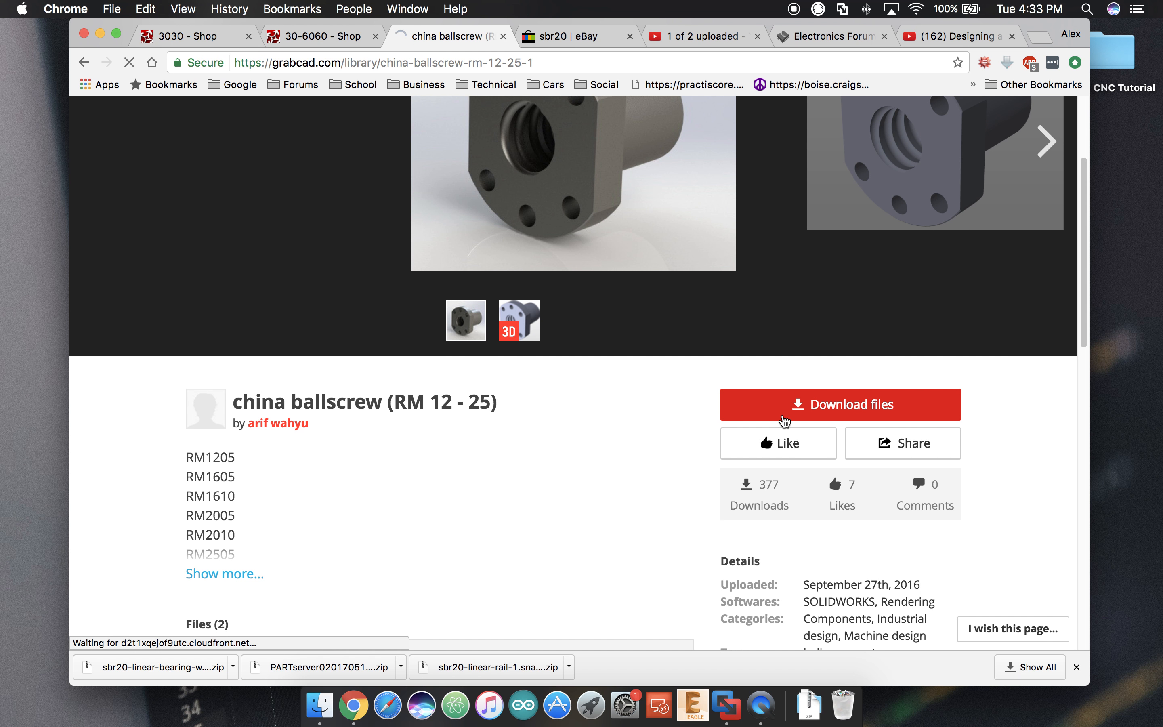
{"action": "left_click", "coordinate": [173, 667]}
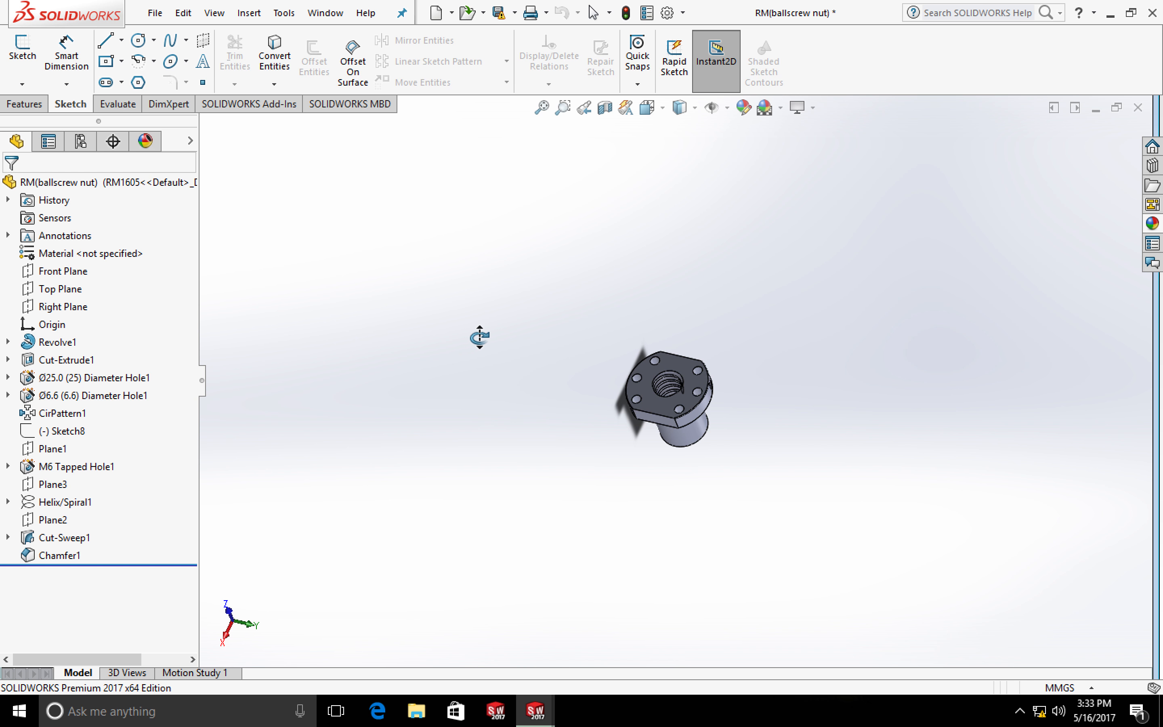
Save the ballscrew nut part as RM(ballscrew nut) in the desktop's 8020 CNC Tutorial folder, accepting conversion to the current version
{"action": "middle_click_drag", "start_coordinate": [478, 337], "coordinate": [654, 289]}
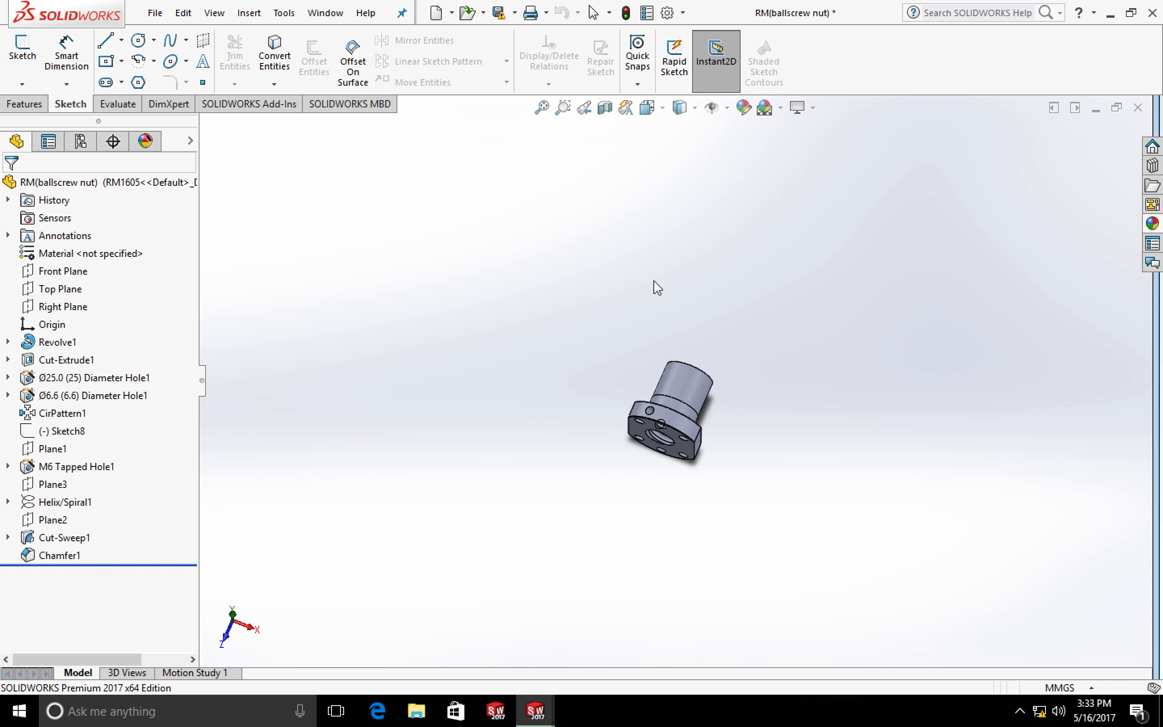
{"action": "middle_click_drag", "start_coordinate": [592, 392], "coordinate": [336, 270]}
{"action": "left_click", "coordinate": [154, 13]}
{"action": "left_click", "coordinate": [187, 190]}
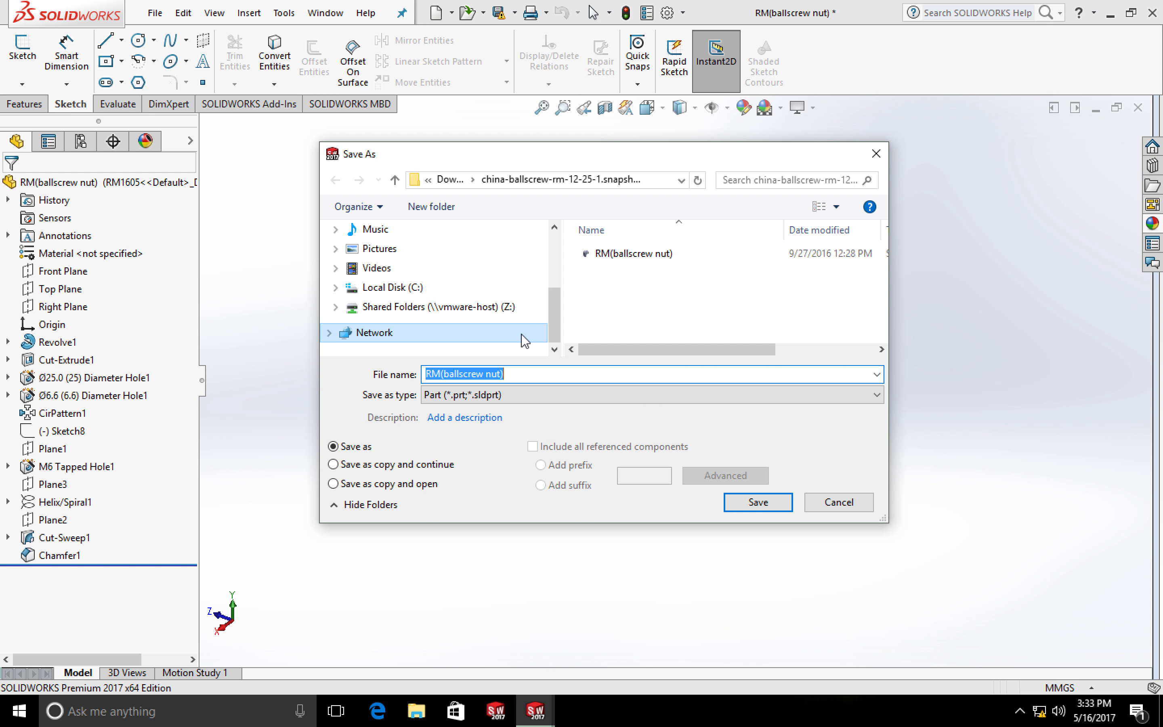
{"action": "left_click", "coordinate": [445, 181]}
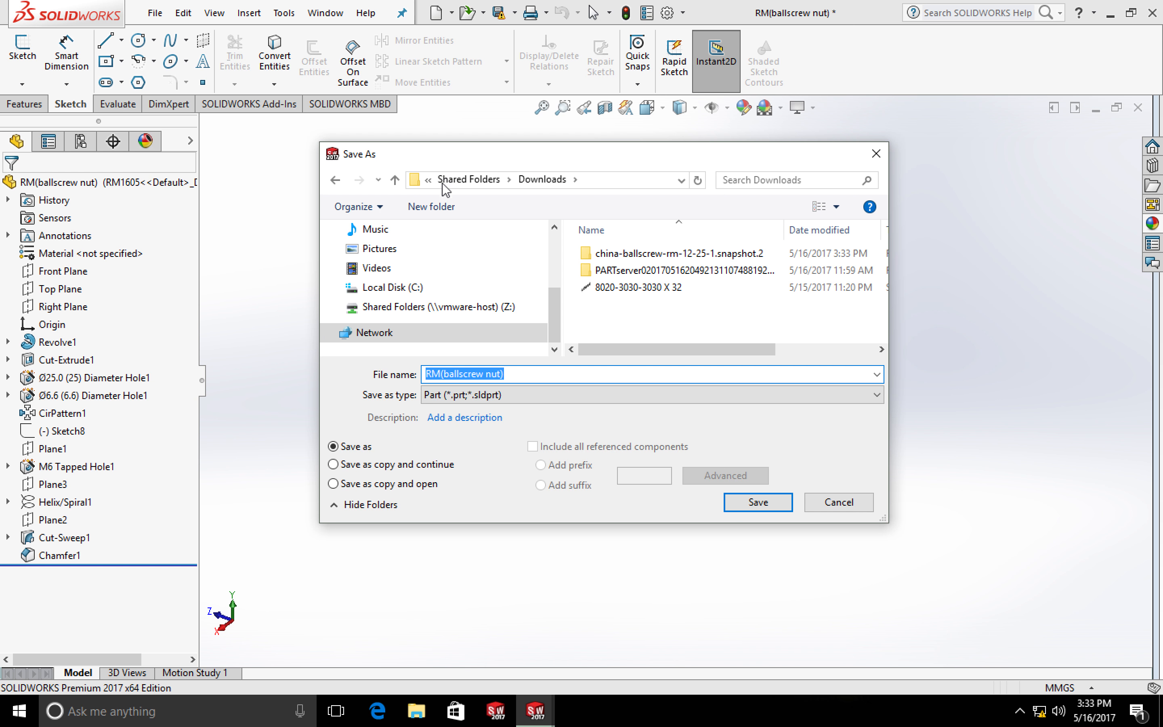
{"action": "left_click_drag", "start_coordinate": [562, 311], "coordinate": [561, 259]}
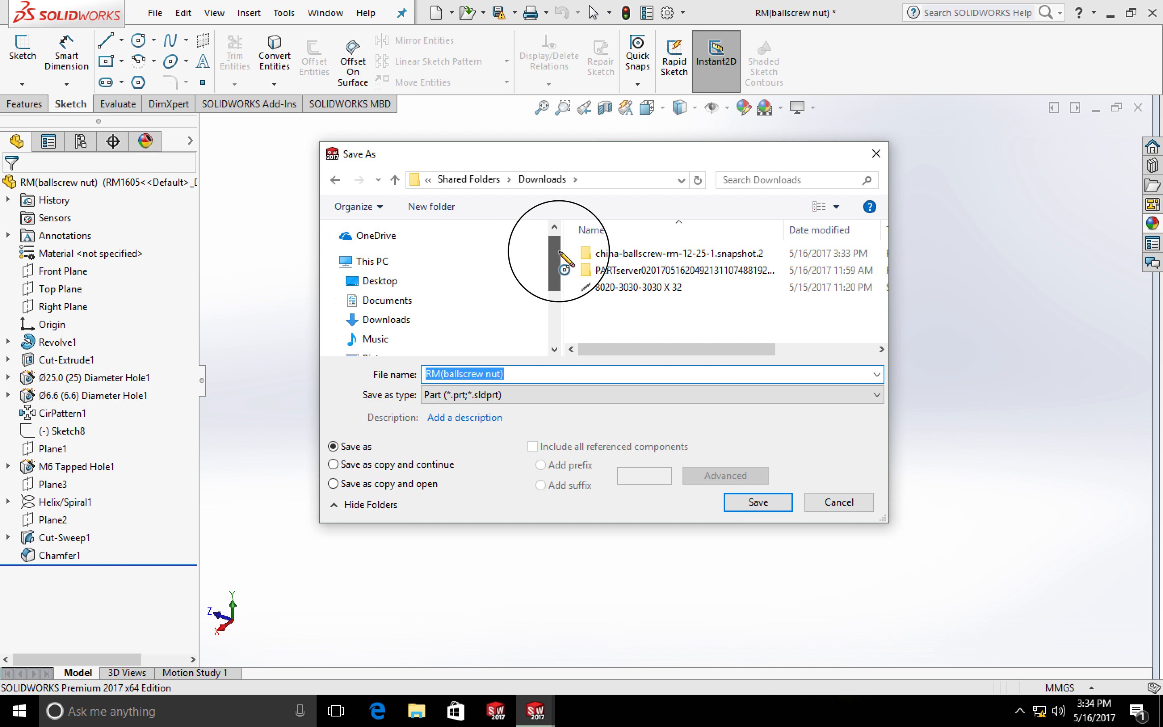
{"action": "left_click", "coordinate": [383, 283]}
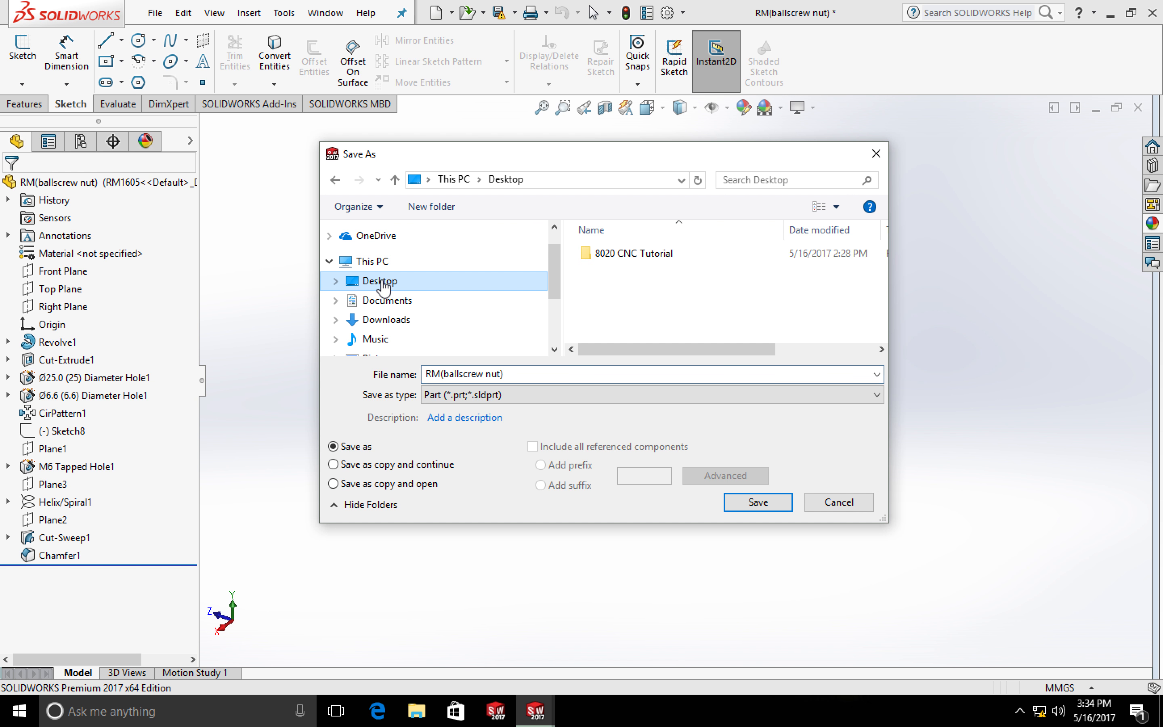
{"action": "double_click", "coordinate": [624, 257]}
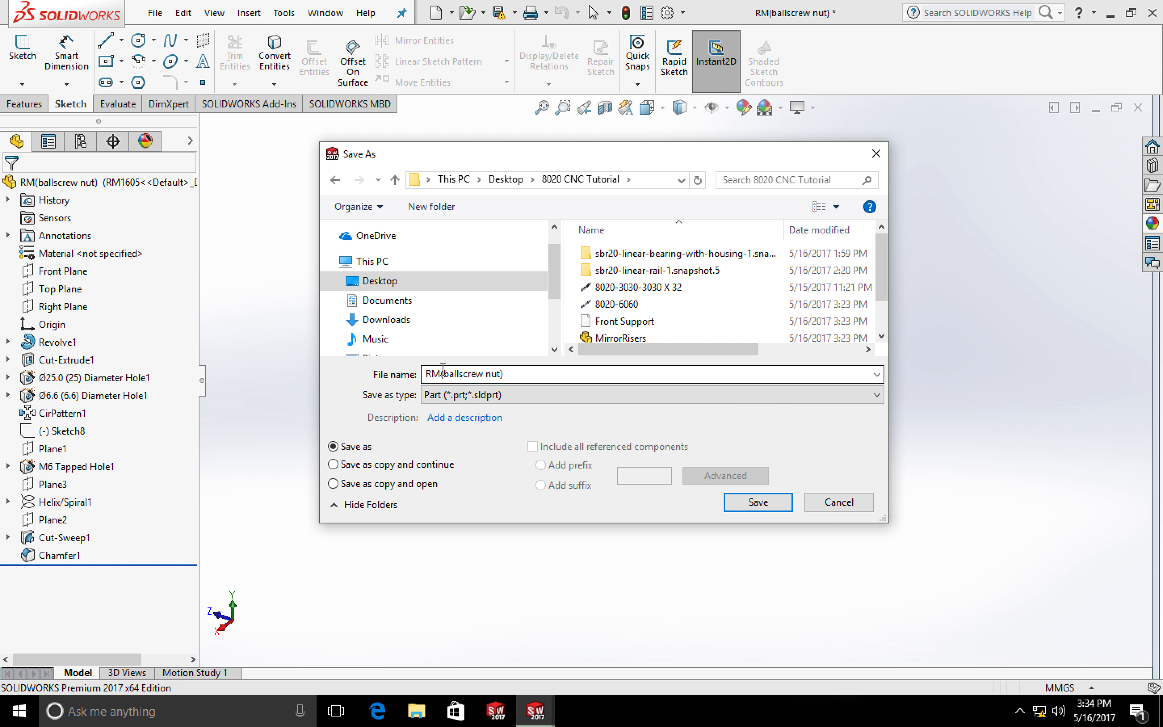
{"action": "left_click", "coordinate": [748, 502]}
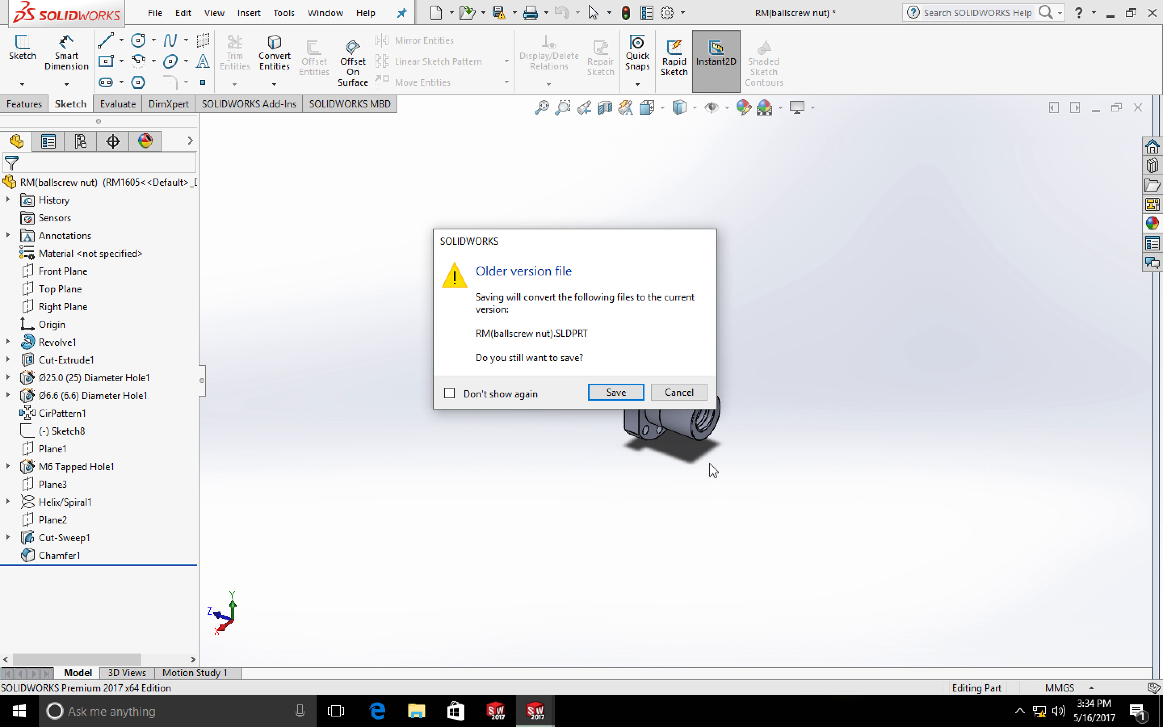
{"action": "left_click", "coordinate": [635, 392]}
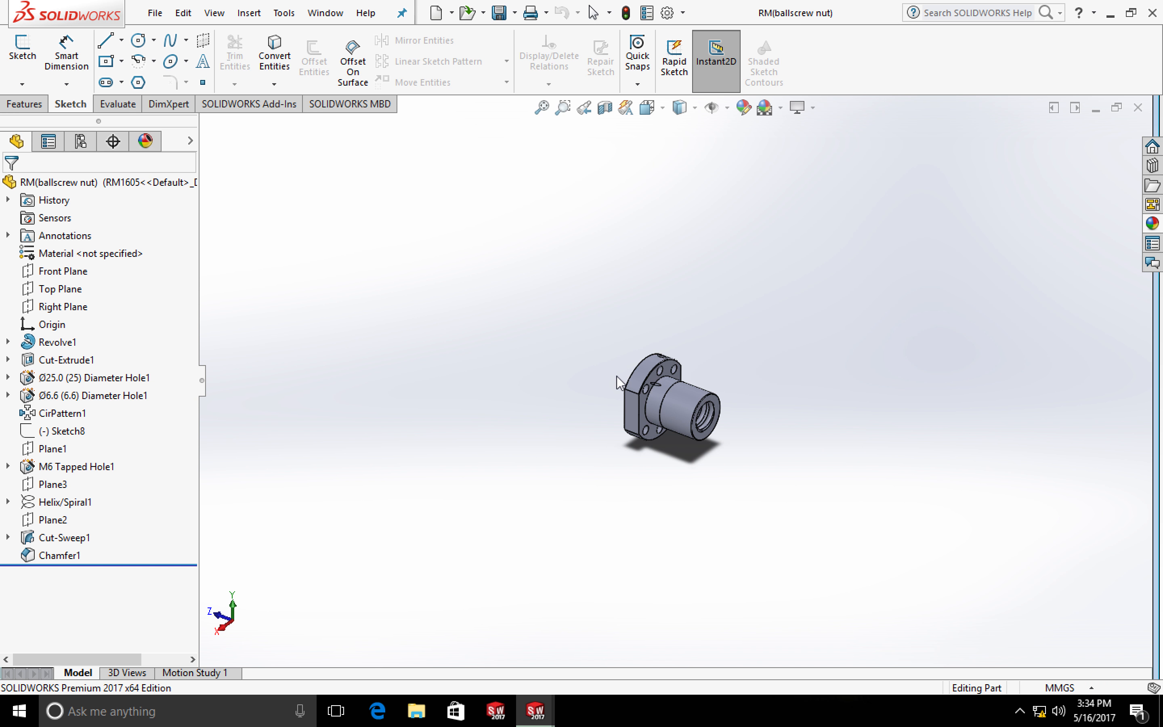
Examine the ballscrew nut's flange, mounting holes and threaded bore up close and from an angle
{"action": "scroll", "coordinate": [641, 411], "scroll_direction": "down", "scroll_amount": 9}
{"action": "middle_click_drag", "start_coordinate": [641, 411], "coordinate": [444, 312]}
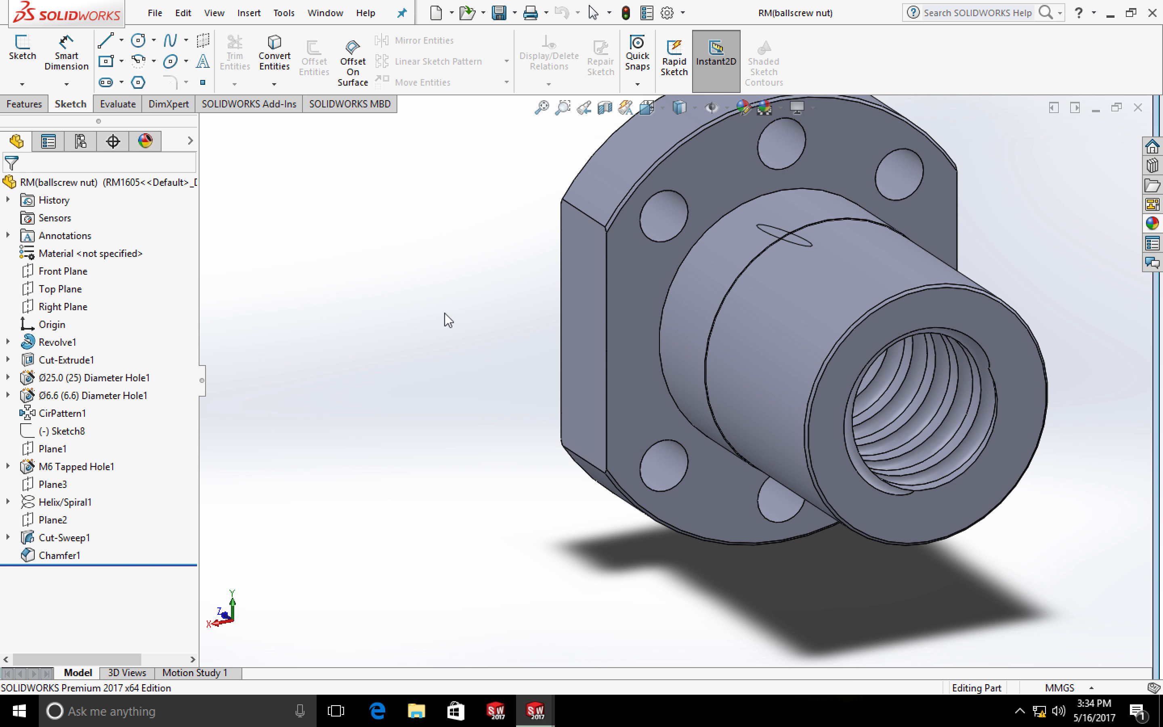
{"action": "scroll", "coordinate": [449, 323], "scroll_direction": "down", "scroll_amount": 2}
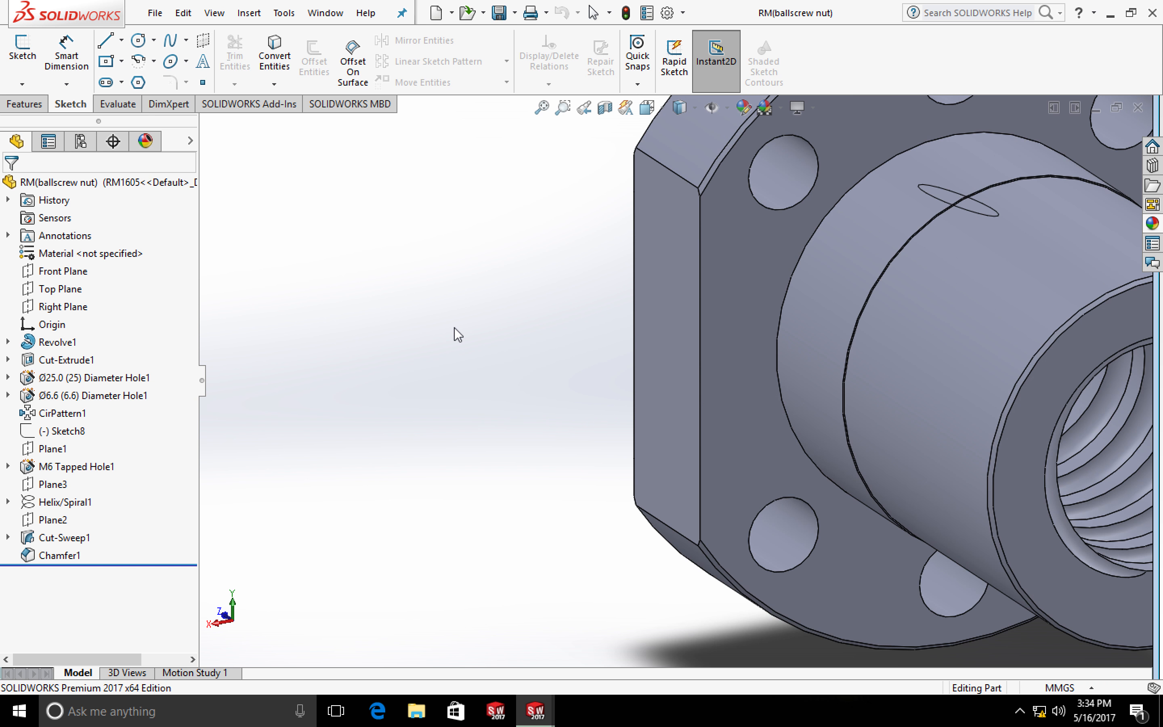
{"action": "scroll", "coordinate": [454, 327], "scroll_direction": "up", "scroll_amount": 5}
{"action": "scroll", "coordinate": [726, 390], "scroll_direction": "down", "scroll_amount": 1}
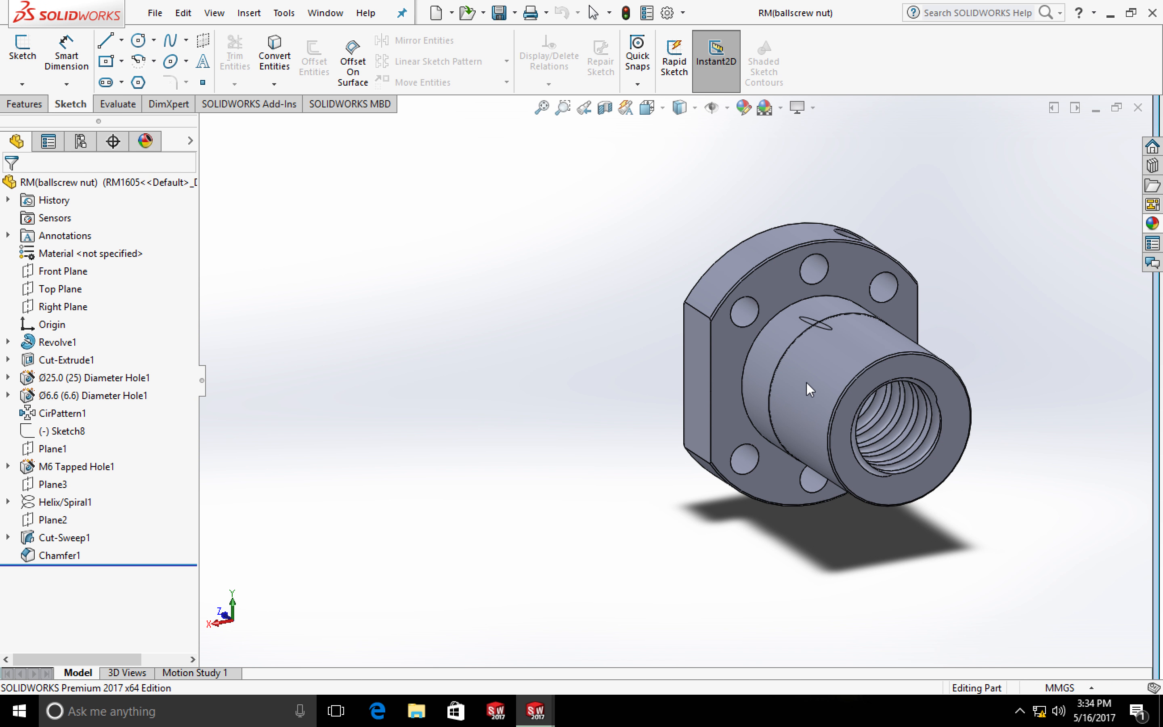
{"action": "scroll", "coordinate": [634, 331], "scroll_direction": "up", "scroll_amount": 1}
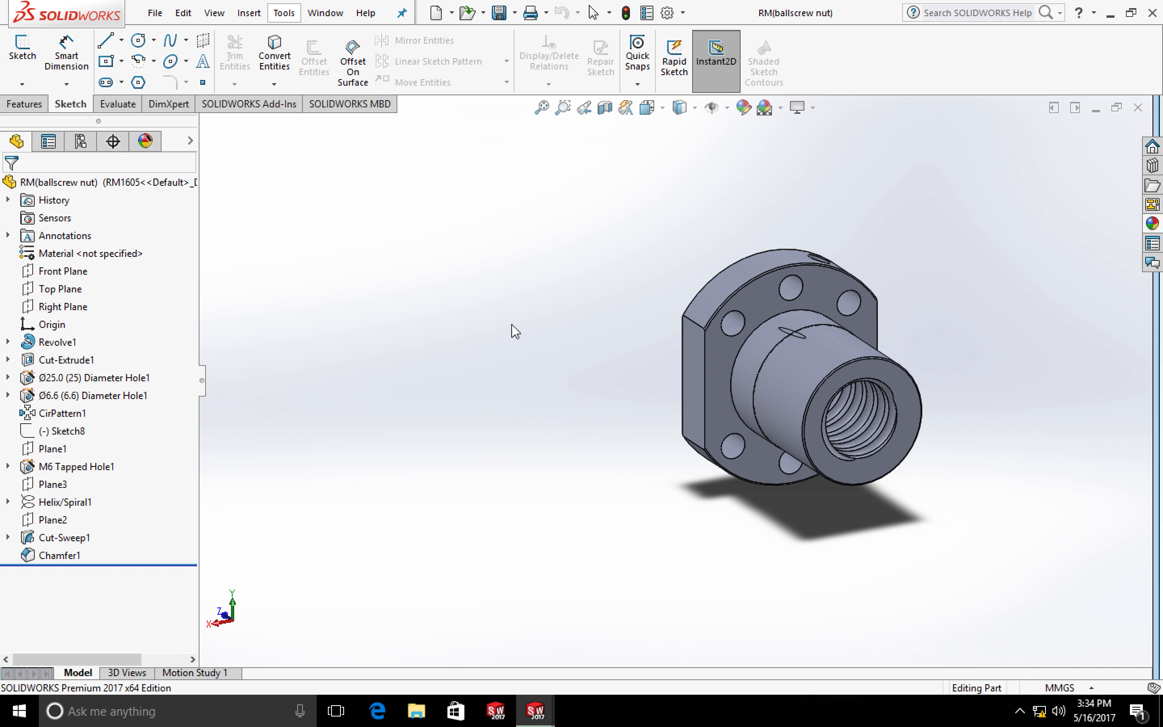
{"action": "scroll", "coordinate": [545, 329], "scroll_direction": "up", "scroll_amount": 2}
{"action": "scroll", "coordinate": [736, 387], "scroll_direction": "down", "scroll_amount": 3}
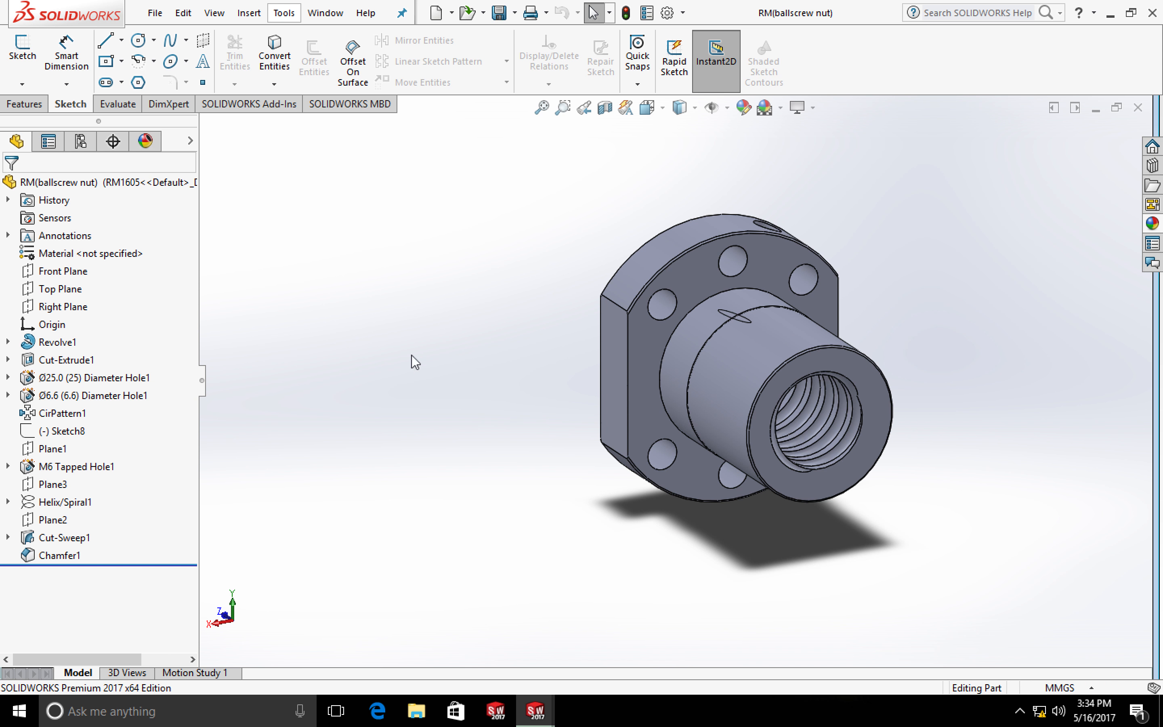
Measure the outer diameter of the ballscrew nut's long cylindrical body
{"action": "middle_click_drag", "start_coordinate": [412, 354], "coordinate": [549, 376]}
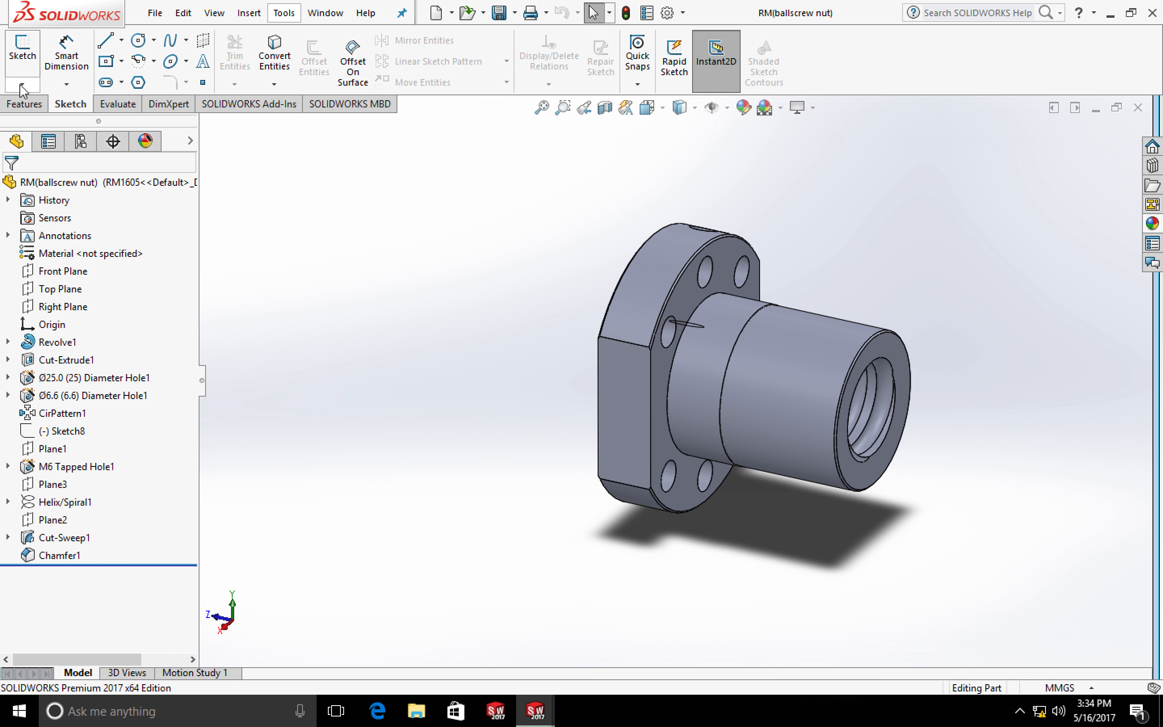
{"action": "left_click", "coordinate": [118, 111]}
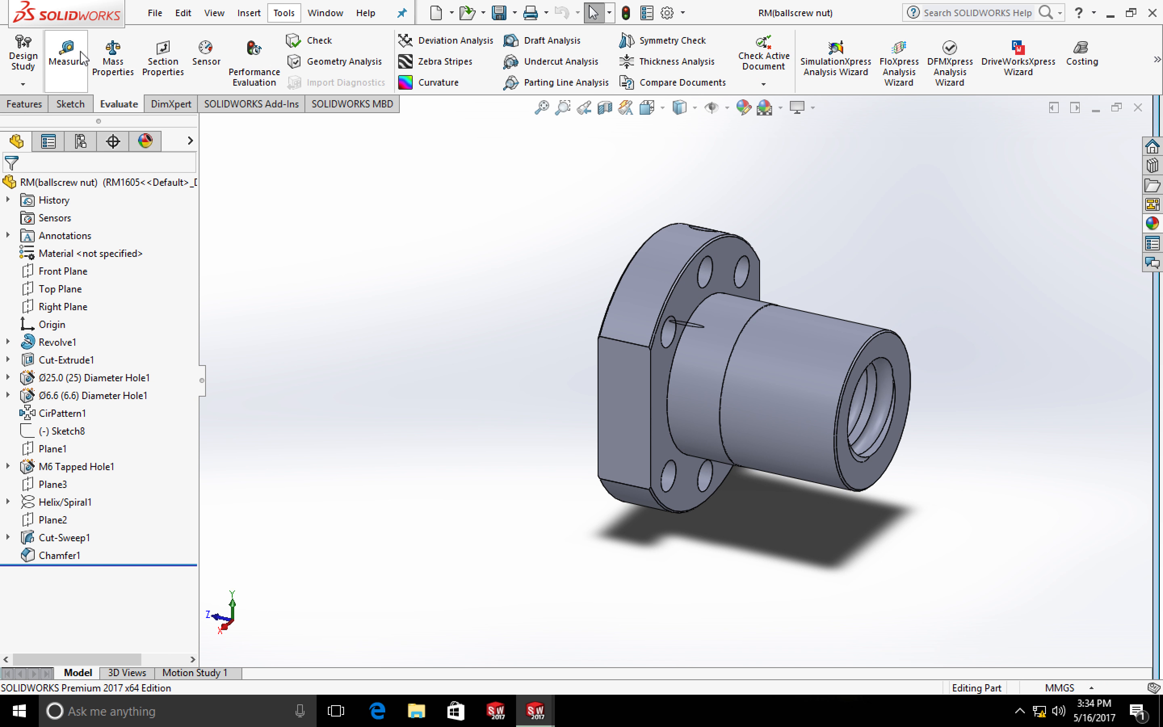
{"action": "left_click", "coordinate": [65, 53]}
{"action": "left_click", "coordinate": [768, 387]}
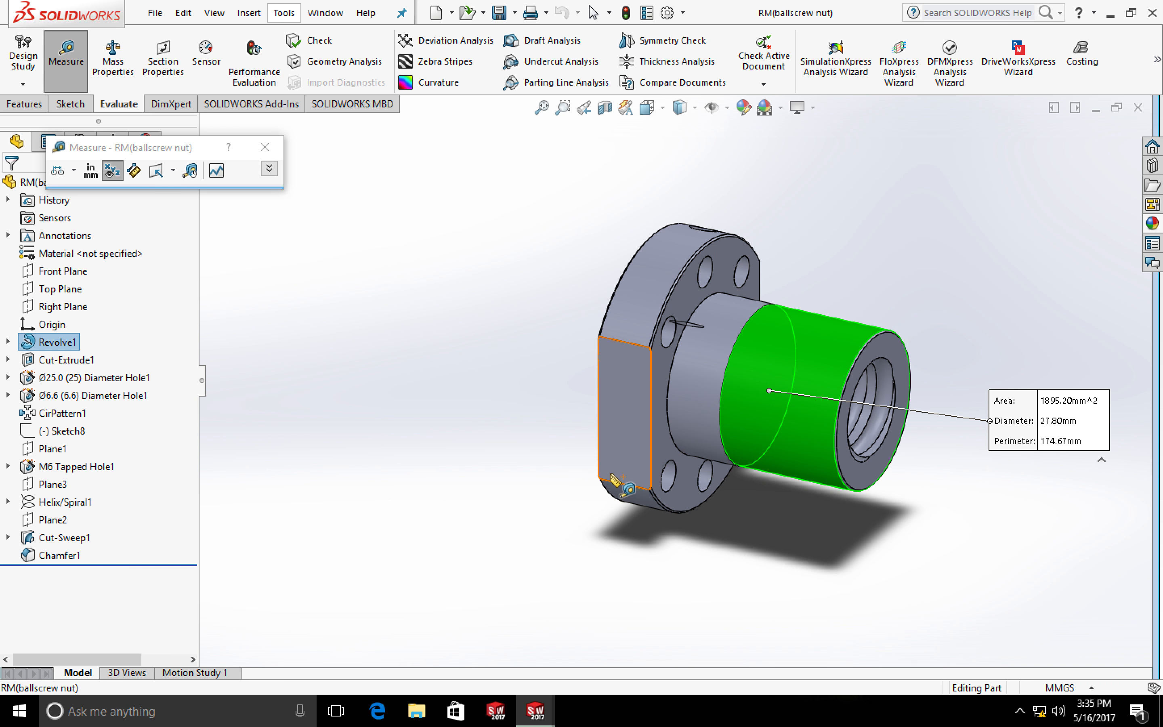
{"action": "key", "text": "ctrl+Right"}
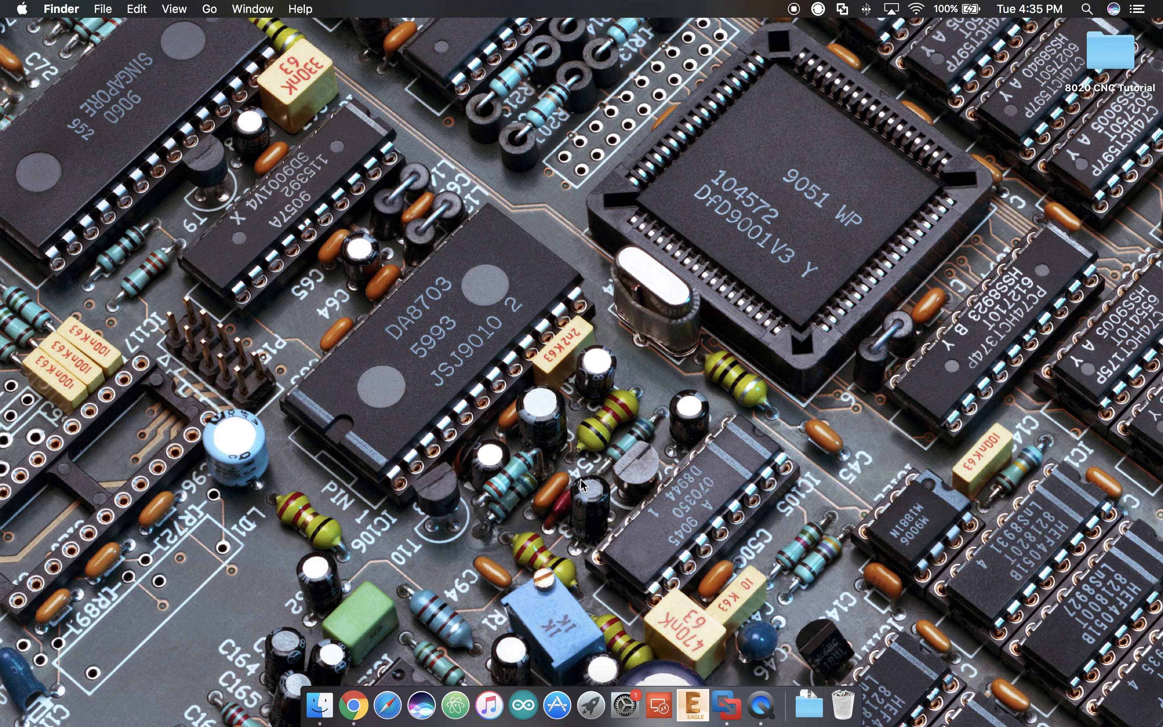
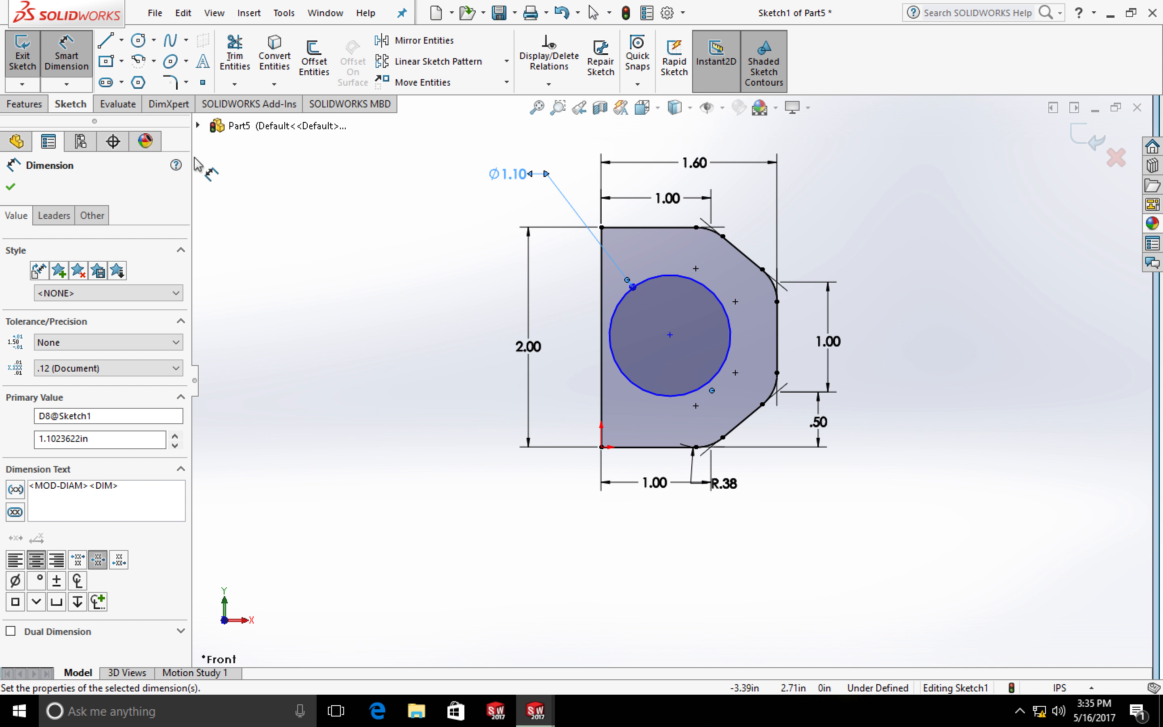
Dimension the 1.10 in circle's centre 20 mm horizontally from the profile's straight vertical edge in the Part5 sketch
{"action": "left_click", "coordinate": [10, 187]}
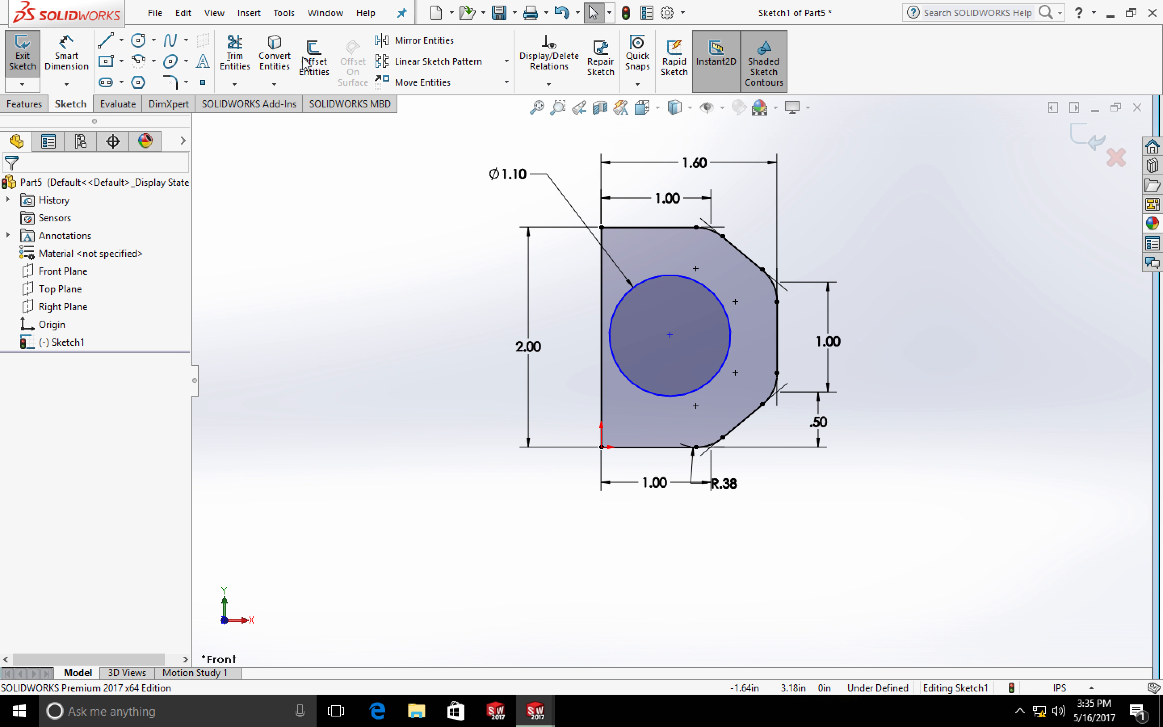
{"action": "left_click", "coordinate": [88, 63]}
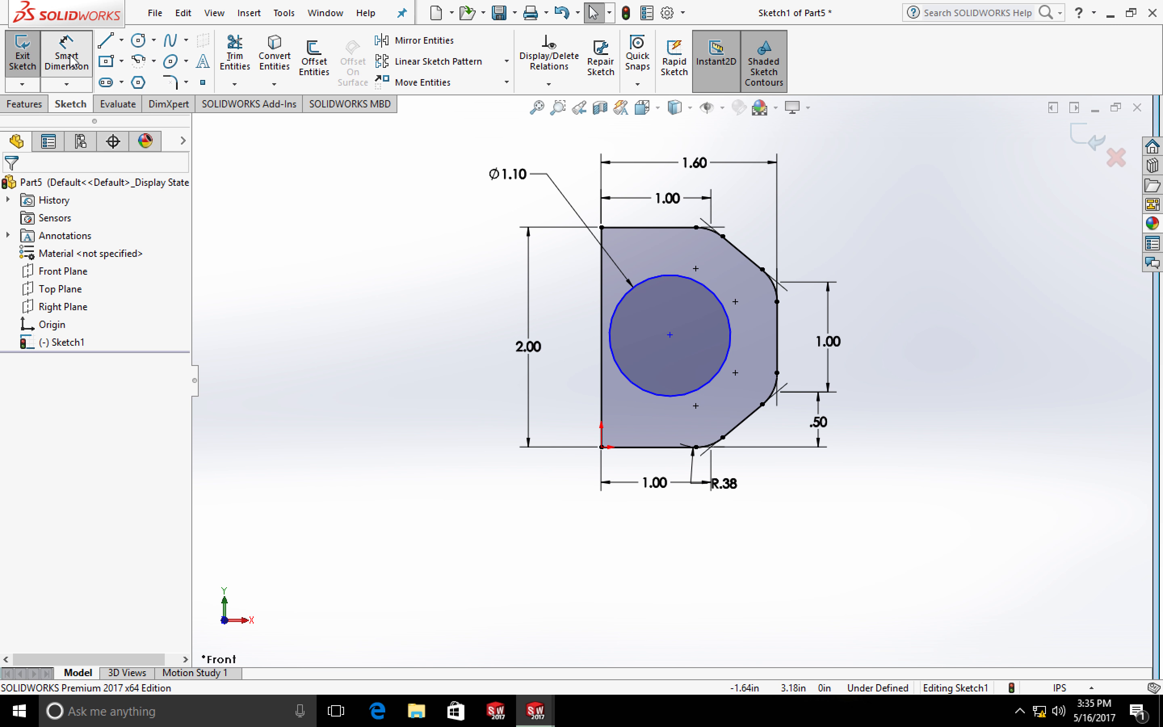
{"action": "left_click", "coordinate": [670, 334]}
{"action": "left_click", "coordinate": [602, 356]}
{"action": "left_click", "coordinate": [635, 569]}
{"action": "type", "text": "20mm"}
{"action": "key", "text": "Return"}
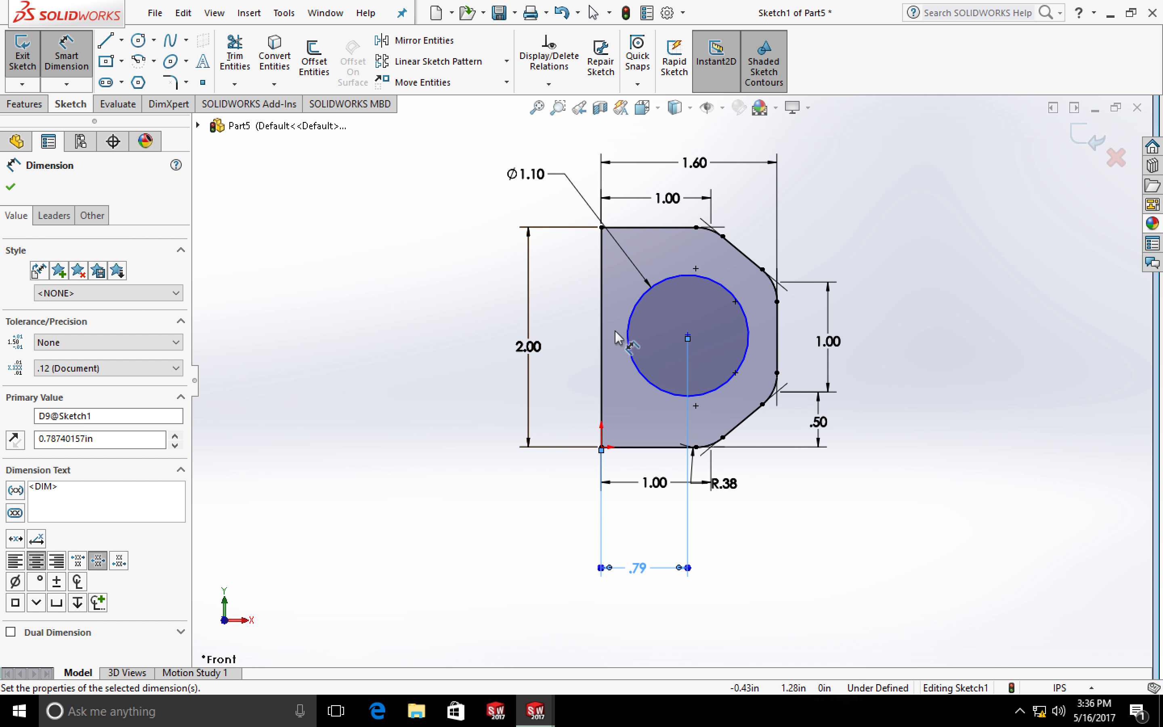
Dimension the large circle's centre 1 in above the profile's lower horizontal edge
{"action": "left_click", "coordinate": [687, 337]}
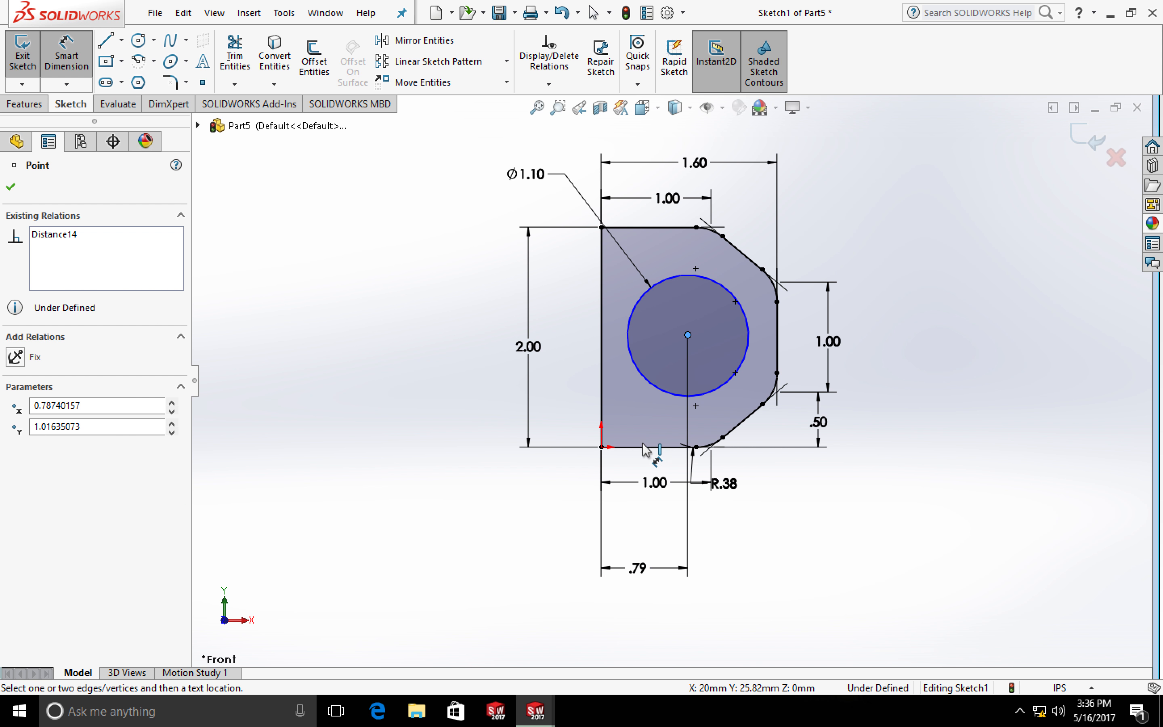
{"action": "left_click", "coordinate": [611, 447]}
{"action": "left_click", "coordinate": [469, 409]}
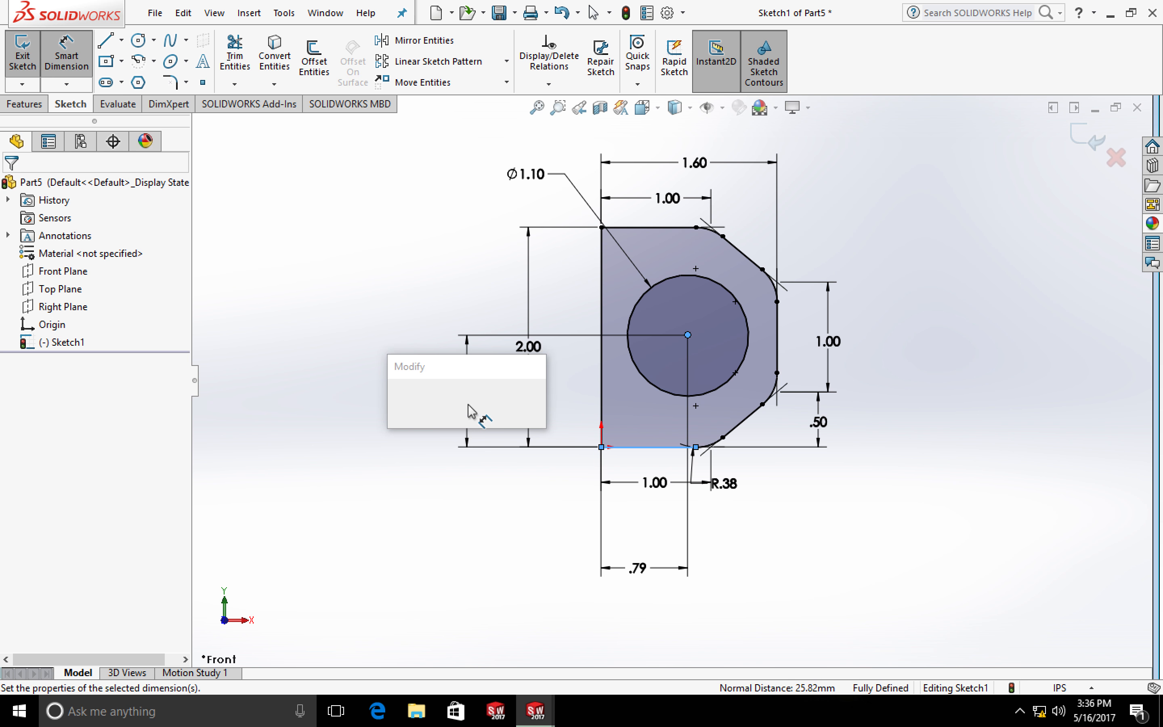
{"action": "type", "text": "1"}
{"action": "key", "text": "Return"}
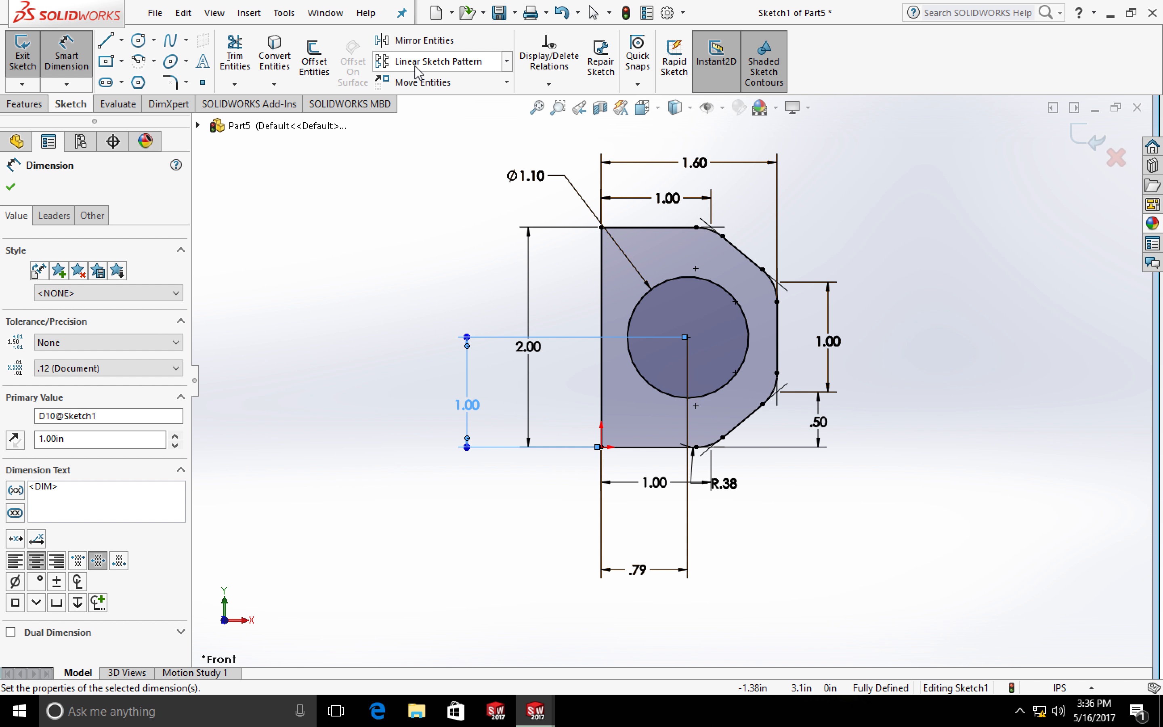
{"action": "left_click", "coordinate": [506, 61]}
{"action": "left_click", "coordinate": [442, 103]}
{"action": "key", "text": "Escape"}
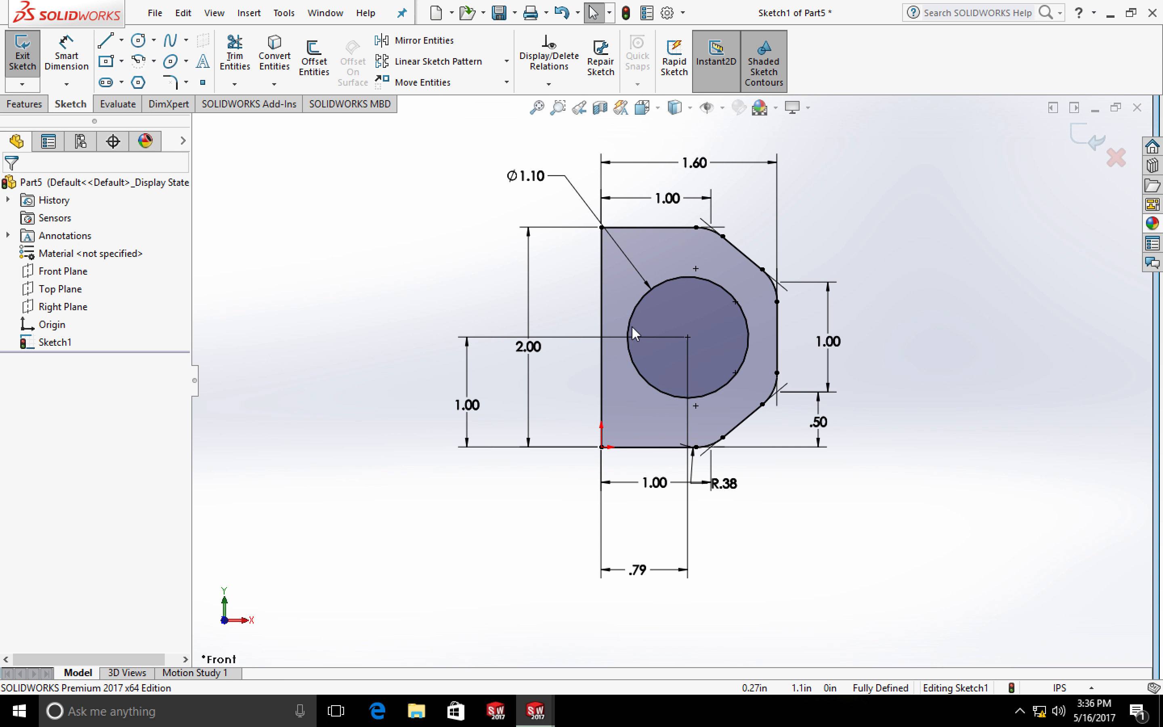
Switch to the RM(ballscrew nut) part and examine the flange face and its uppermost mounting hole
{"action": "mouse_move", "coordinate": [528, 702]}
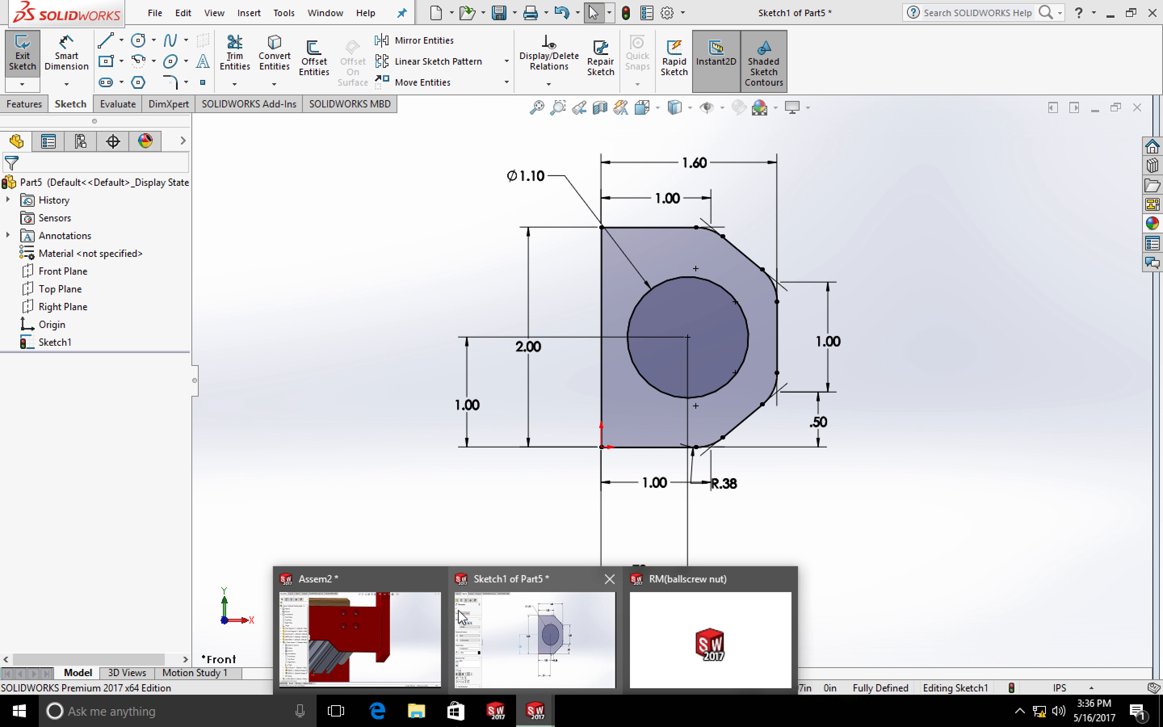
{"action": "left_click", "coordinate": [663, 652]}
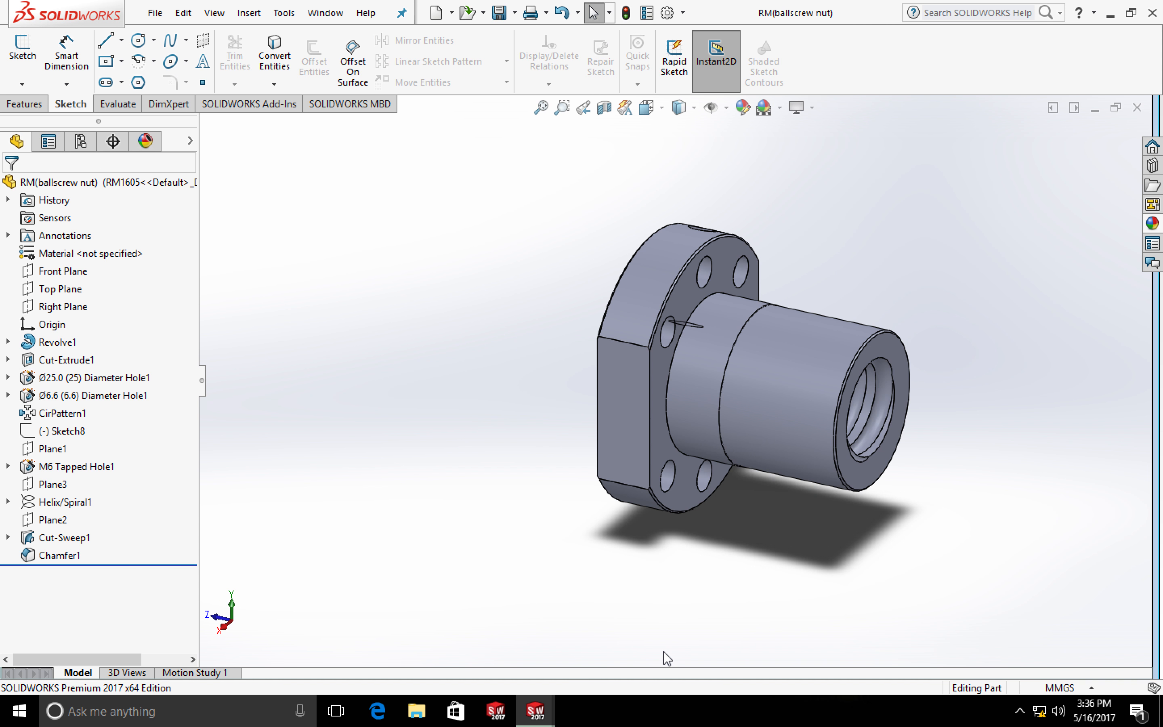
{"action": "scroll", "coordinate": [499, 397], "scroll_direction": "up", "scroll_amount": 1}
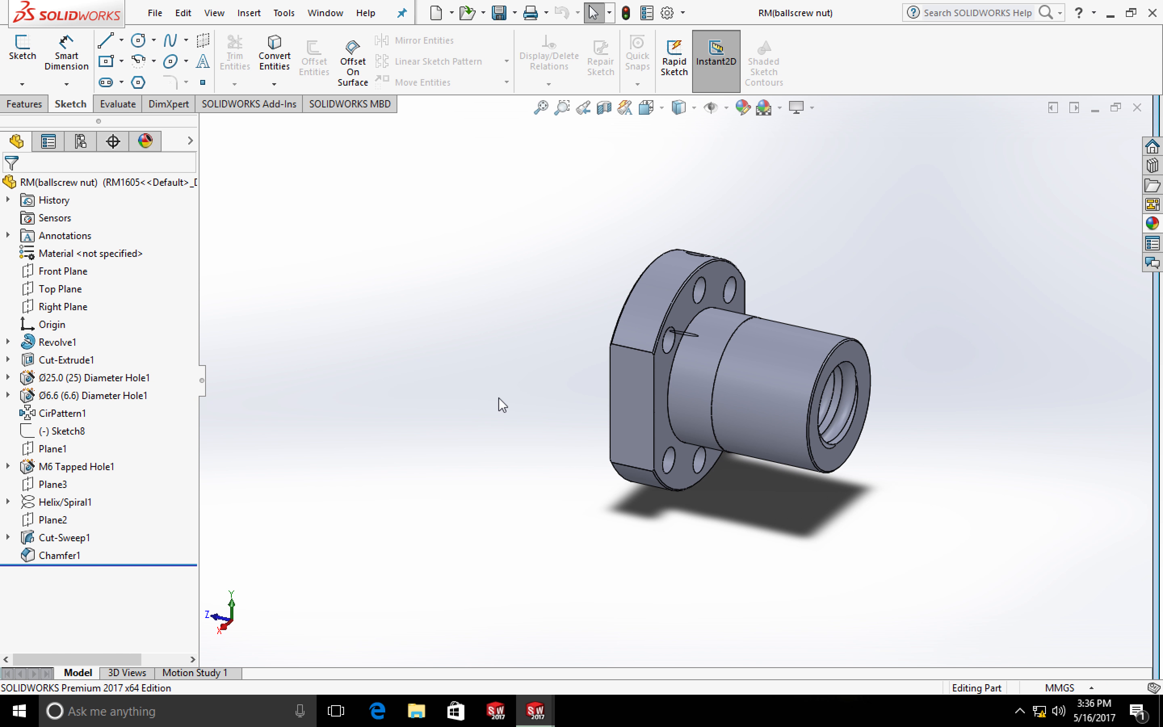
{"action": "scroll", "coordinate": [523, 375], "scroll_direction": "up", "scroll_amount": 1}
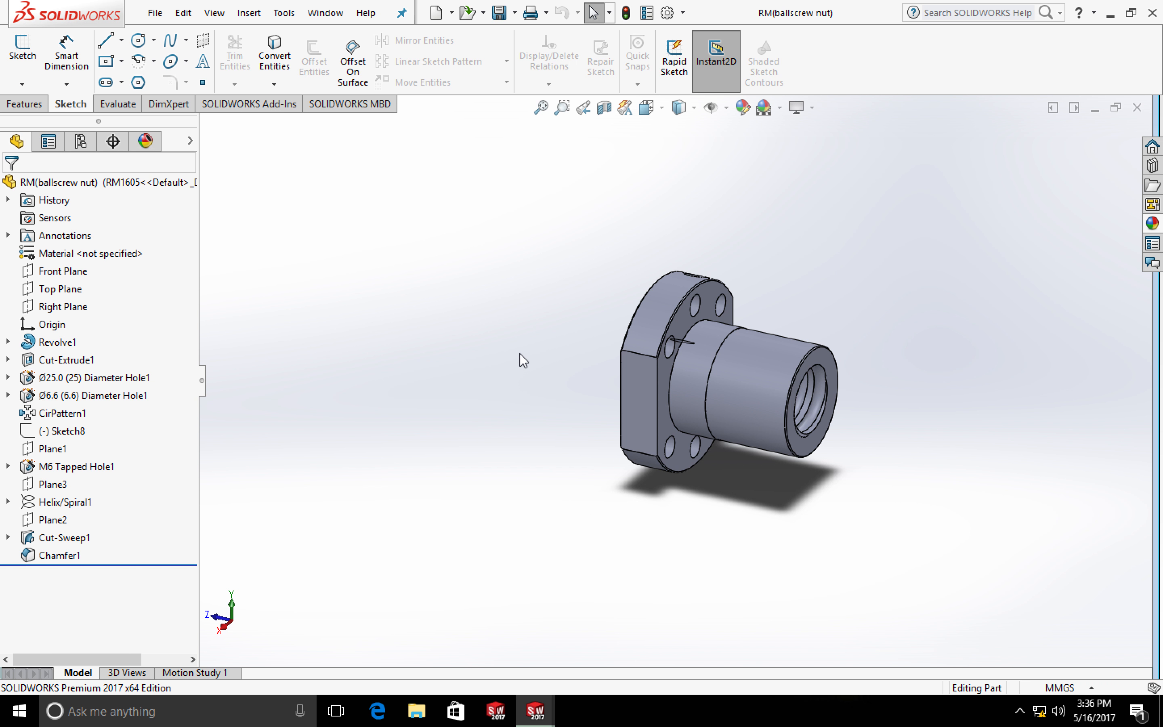
{"action": "middle_click_drag", "start_coordinate": [519, 353], "coordinate": [725, 367]}
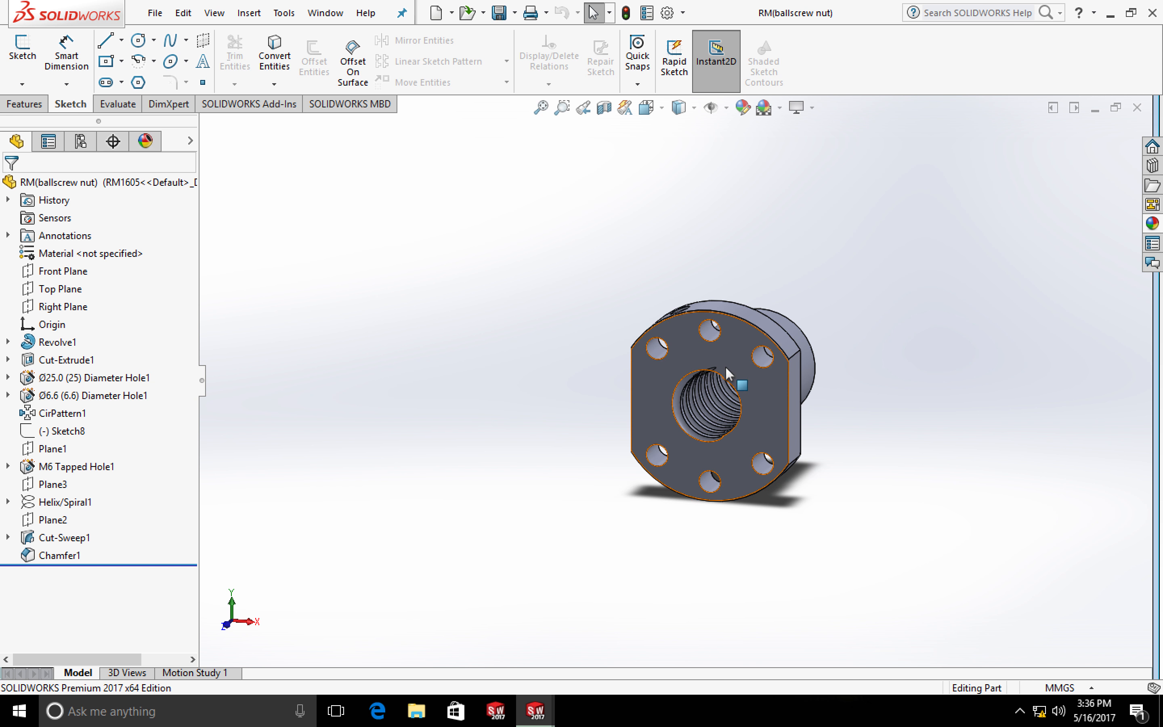
{"action": "scroll", "coordinate": [726, 365], "scroll_direction": "down", "scroll_amount": 3}
{"action": "scroll", "coordinate": [725, 366], "scroll_direction": "down", "scroll_amount": 1}
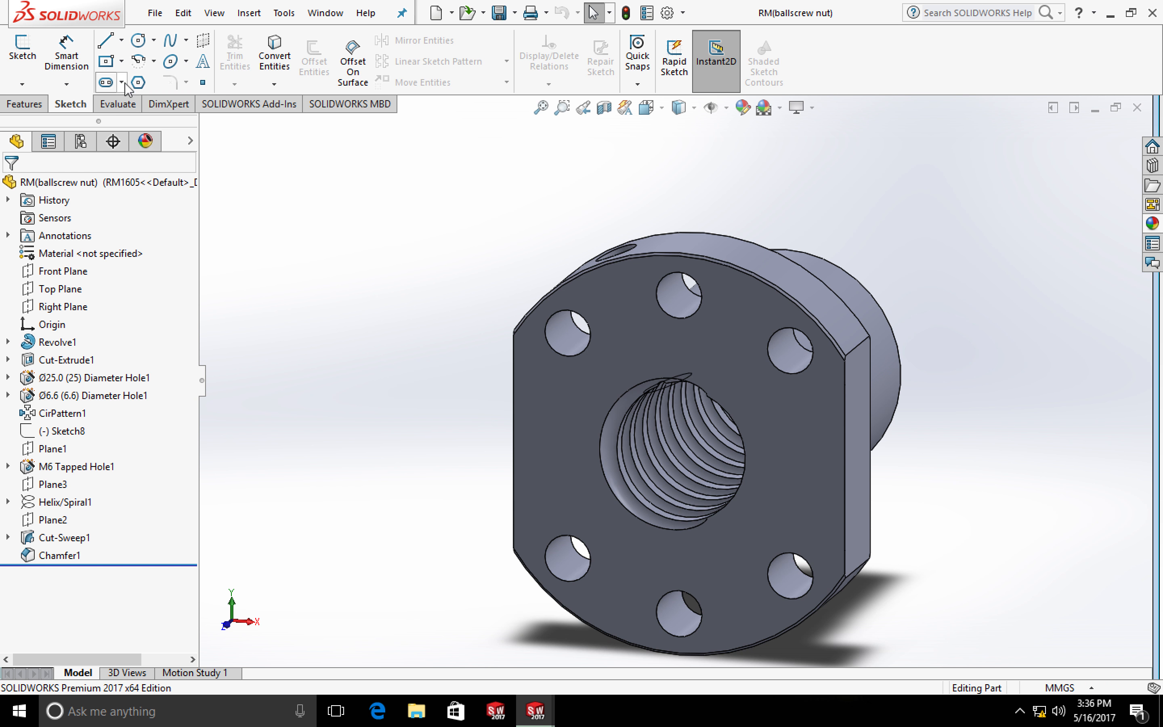
{"action": "left_click", "coordinate": [117, 104]}
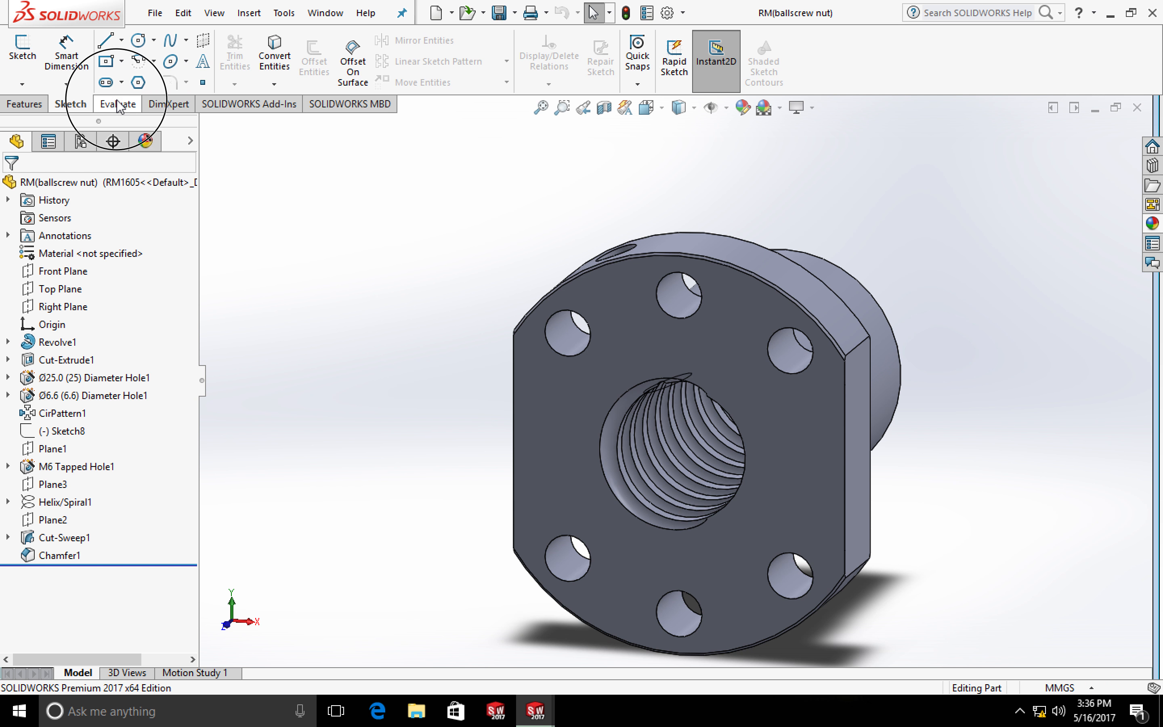
{"action": "left_click", "coordinate": [677, 303]}
{"action": "scroll", "coordinate": [638, 287], "scroll_direction": "up", "scroll_amount": 5}
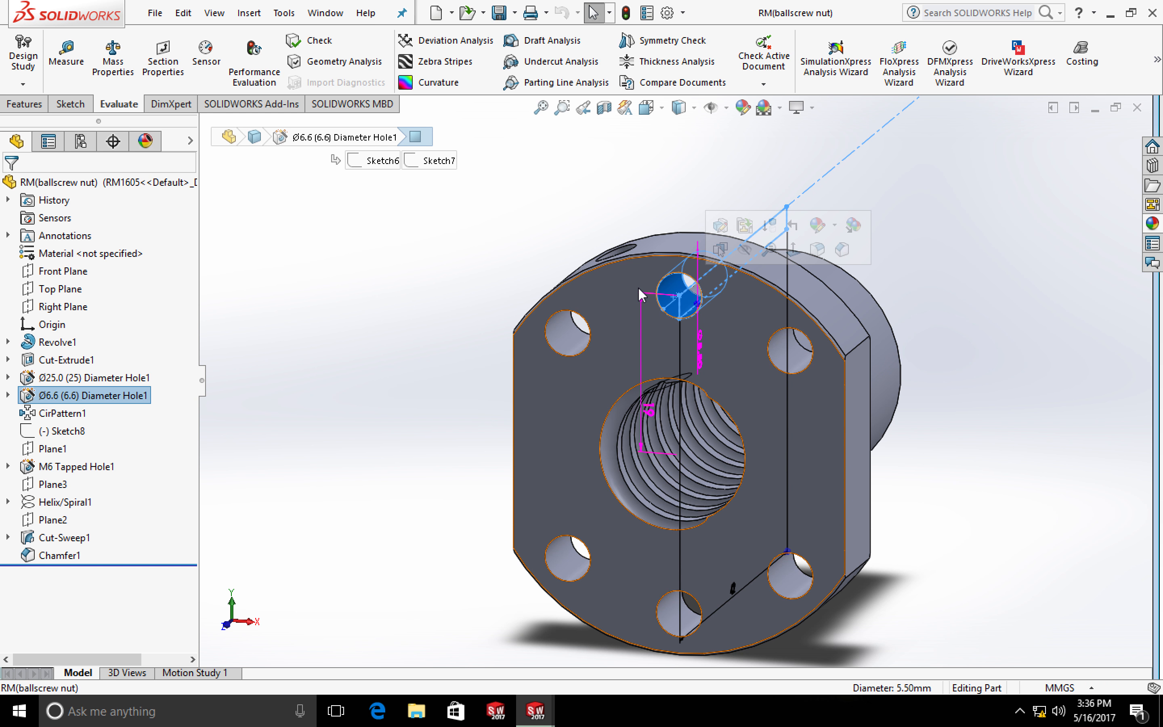
{"action": "scroll", "coordinate": [703, 353], "scroll_direction": "down", "scroll_amount": 3}
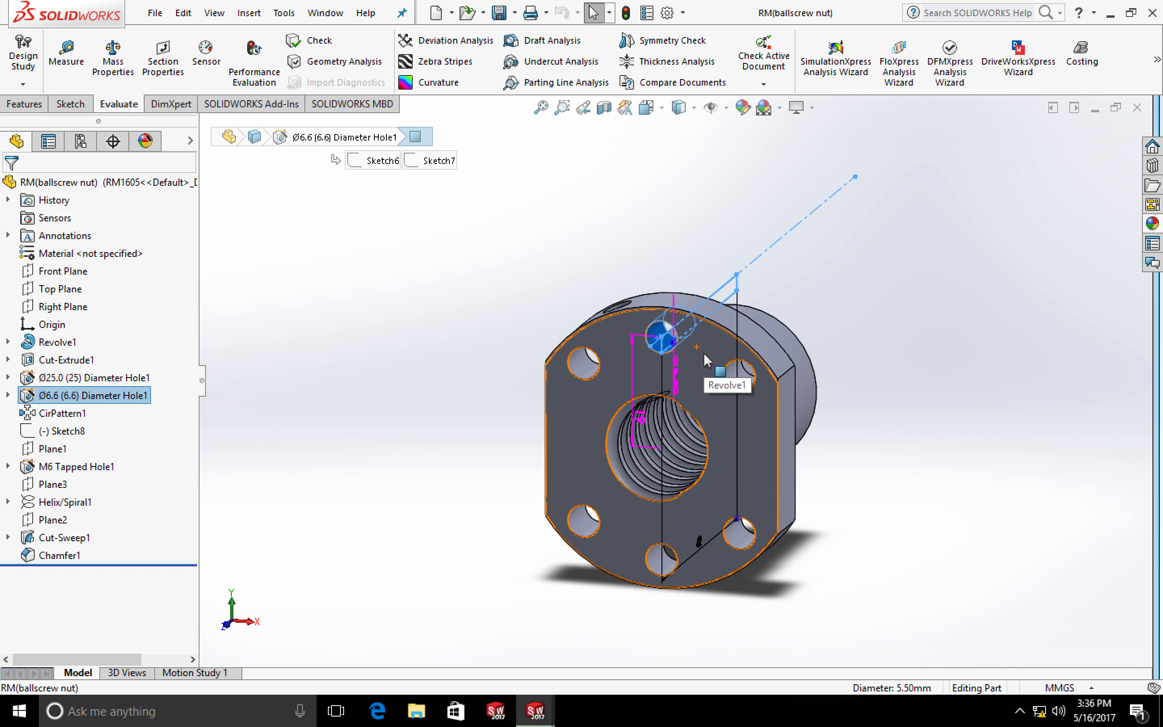
{"action": "mouse_move", "coordinate": [840, 310]}
{"action": "middle_mouse_down"}
{"action": "mouse_move", "coordinate": [805, 300]}
{"action": "mouse_move", "coordinate": [846, 307]}
{"action": "middle_mouse_up"}
{"action": "scroll", "coordinate": [682, 382], "scroll_direction": "up", "scroll_amount": 2}
Measure the flange's uppermost mounting hole diameter and its centre distance to the opposite mounting hole
{"action": "left_click", "coordinate": [66, 54]}
{"action": "left_click", "coordinate": [583, 288]}
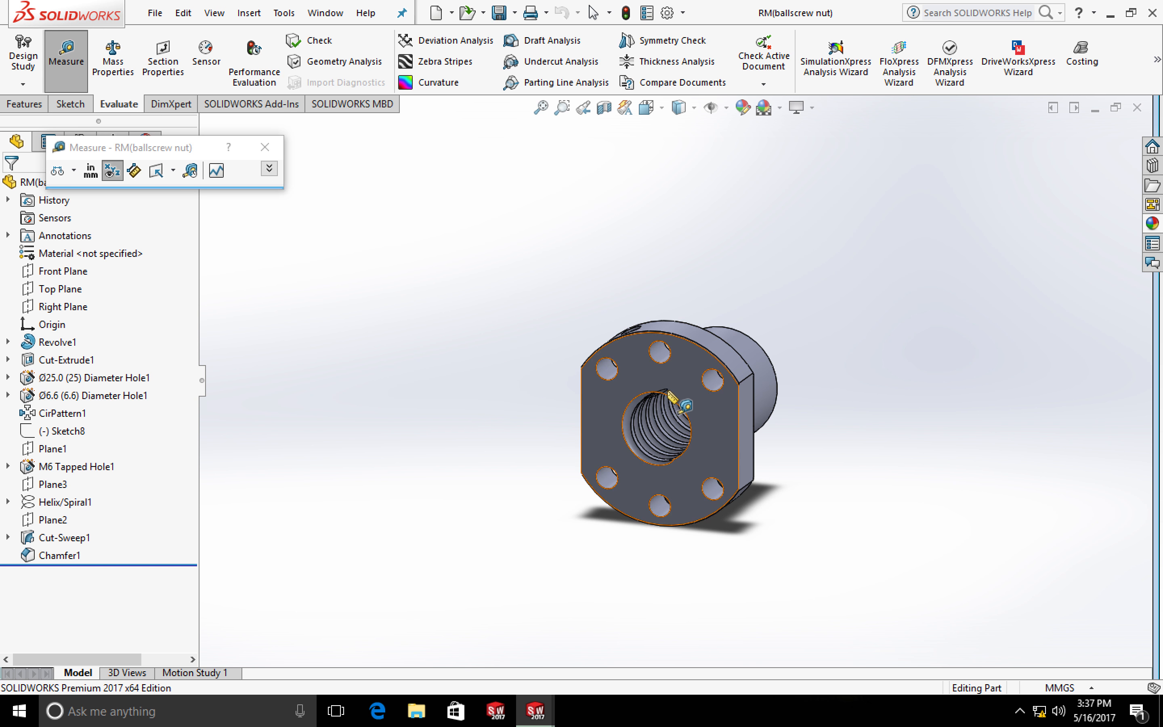
{"action": "scroll", "coordinate": [650, 412], "scroll_direction": "down", "scroll_amount": 1}
{"action": "left_click", "coordinate": [660, 342]}
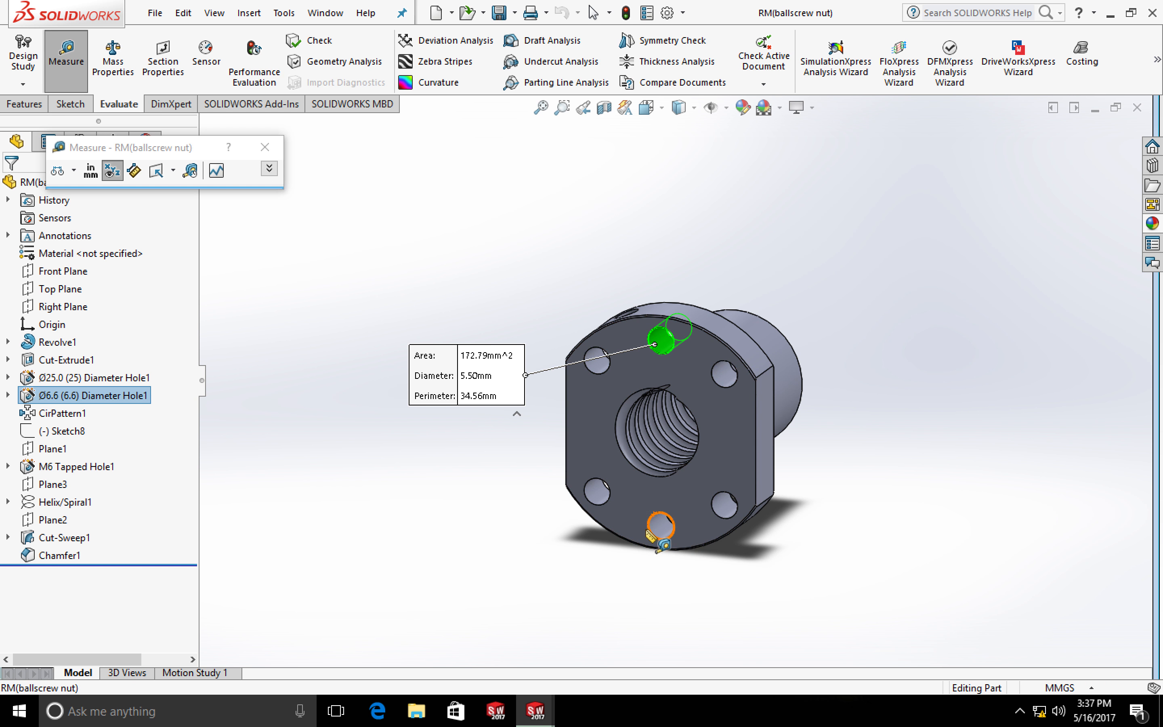
{"action": "left_click", "coordinate": [657, 529]}
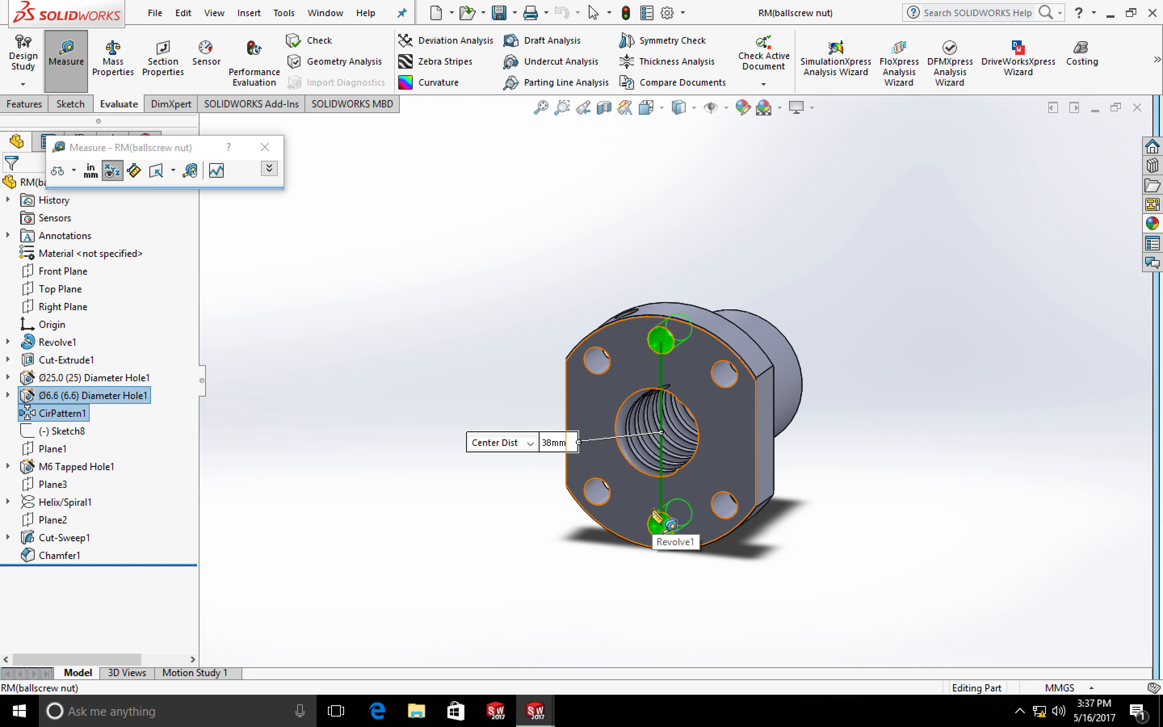
{"action": "key", "text": "ctrl+Right"}
{"action": "key", "text": "ctrl+Left"}
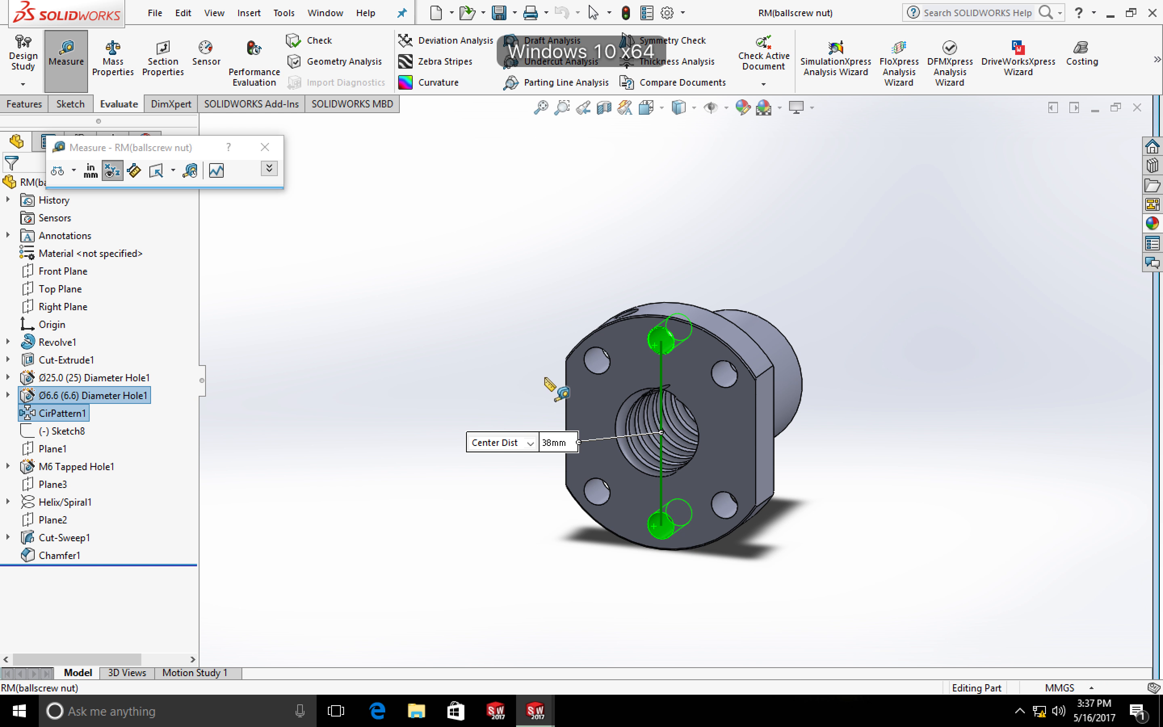
{"action": "key", "text": "Escape"}
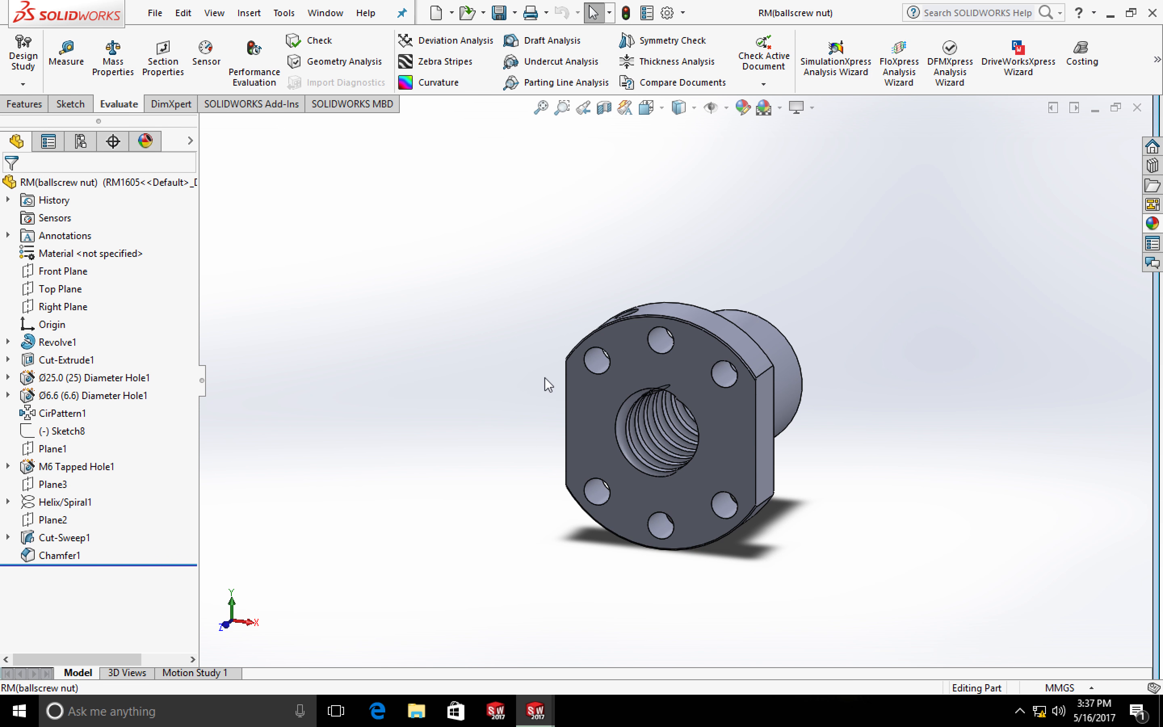
Return to the open Part5 sketch with its sketching commands available
{"action": "mouse_move", "coordinate": [542, 721]}
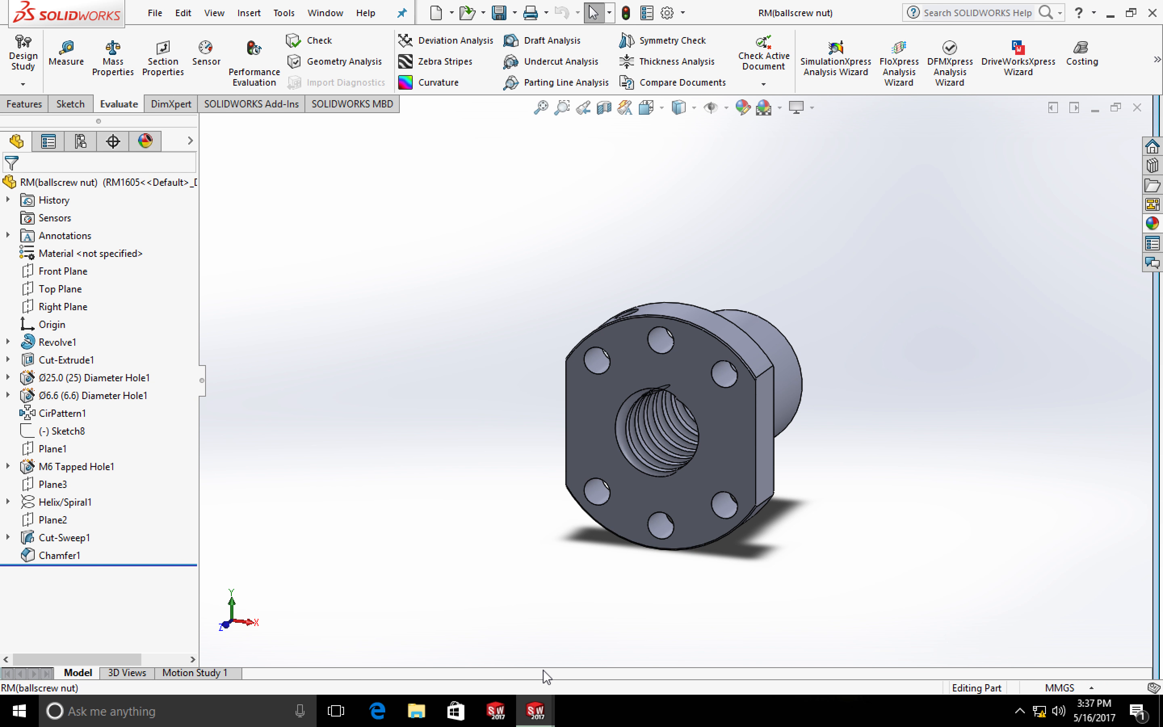
{"action": "left_click", "coordinate": [543, 649]}
{"action": "scroll", "coordinate": [630, 402], "scroll_direction": "down", "scroll_amount": 1}
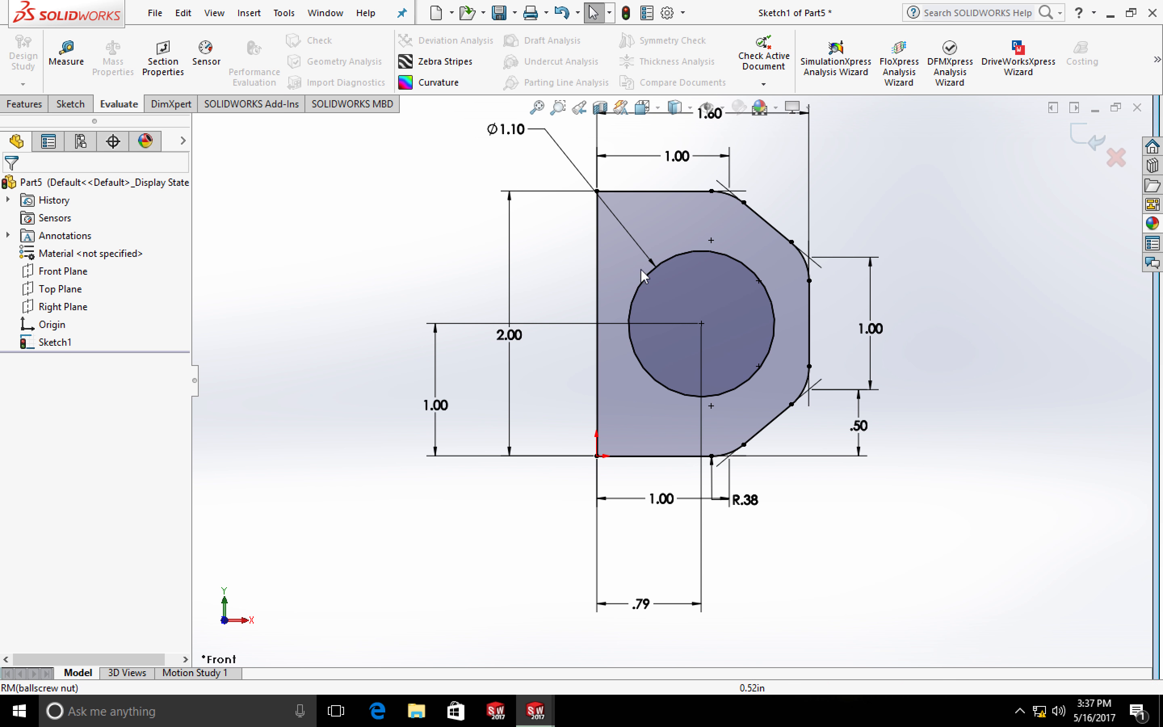
{"action": "left_click", "coordinate": [70, 103]}
{"action": "left_click", "coordinate": [506, 61]}
{"action": "left_click", "coordinate": [442, 103]}
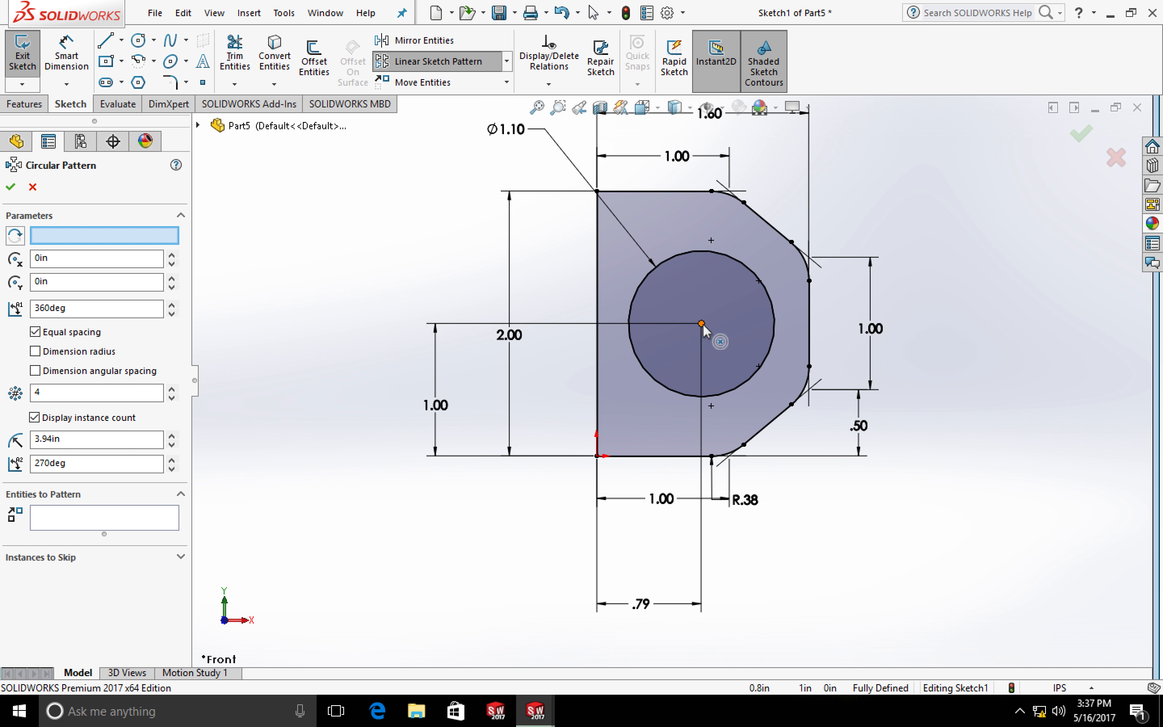
{"action": "left_click", "coordinate": [702, 324]}
Sketch a small circle of about 0.11 in radius directly above the large circle's centre, near the profile's upper edge
{"action": "left_click", "coordinate": [138, 40]}
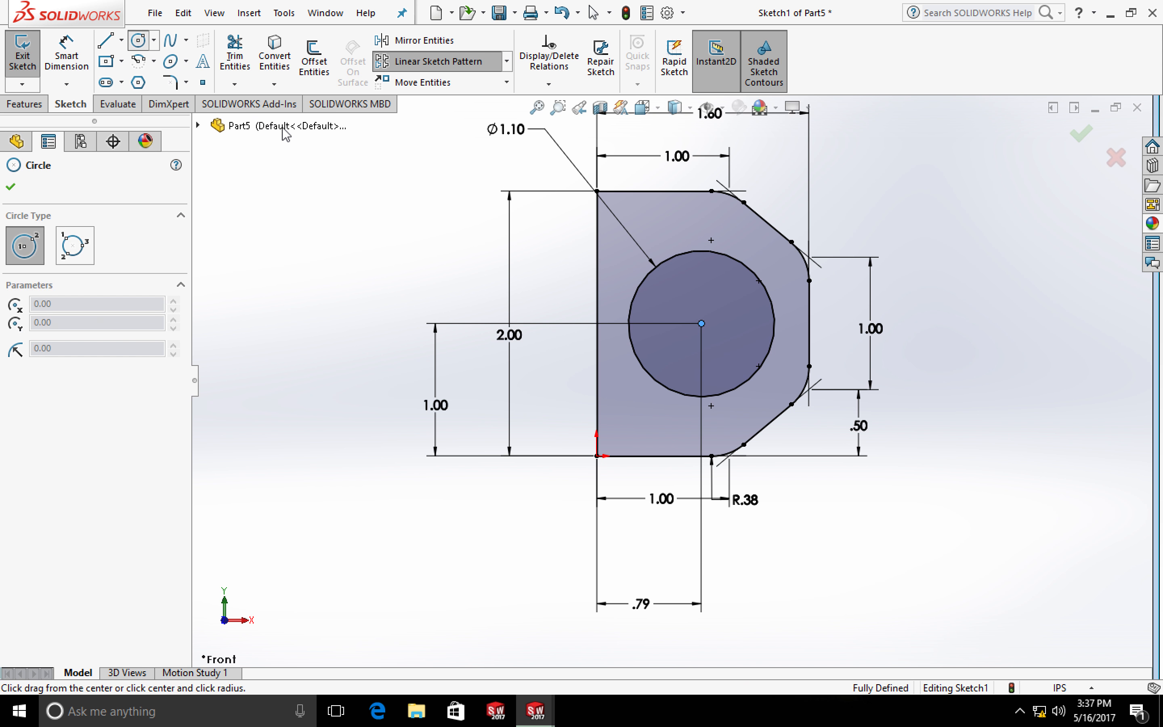
{"action": "left_click", "coordinate": [701, 215]}
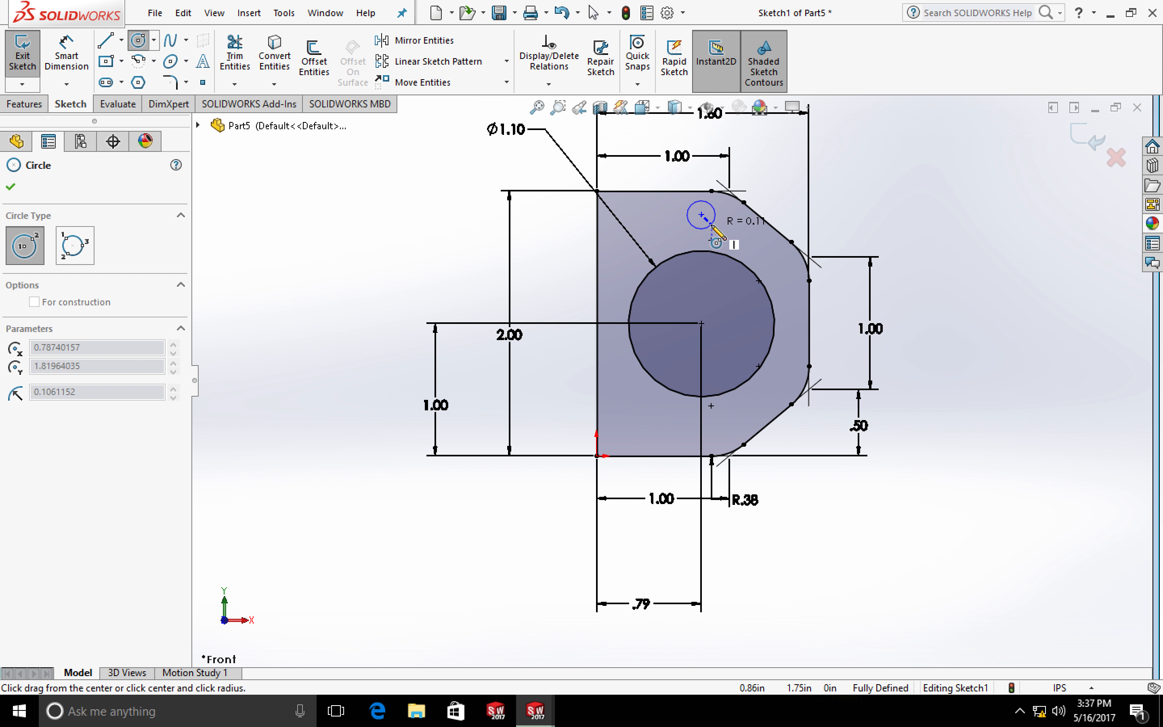
{"action": "left_click", "coordinate": [711, 224]}
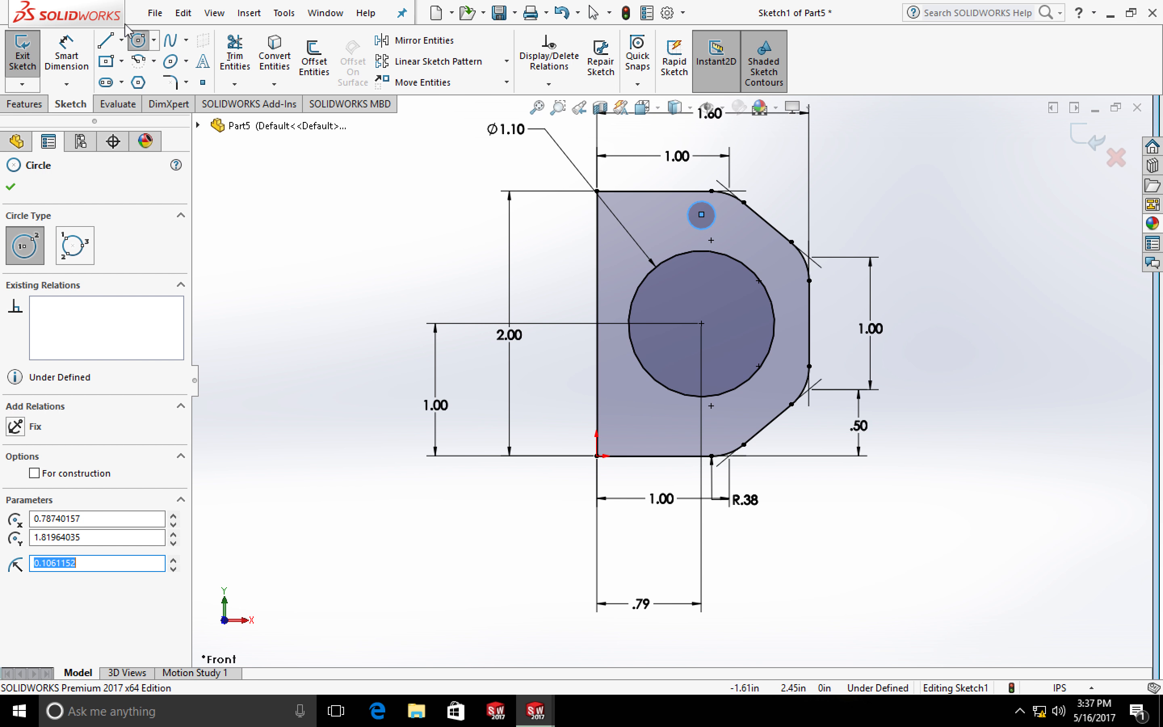
Dimension the small upper circle with a diameter of 5.5 mm (0.21653543 in)
{"action": "left_click", "coordinate": [66, 52]}
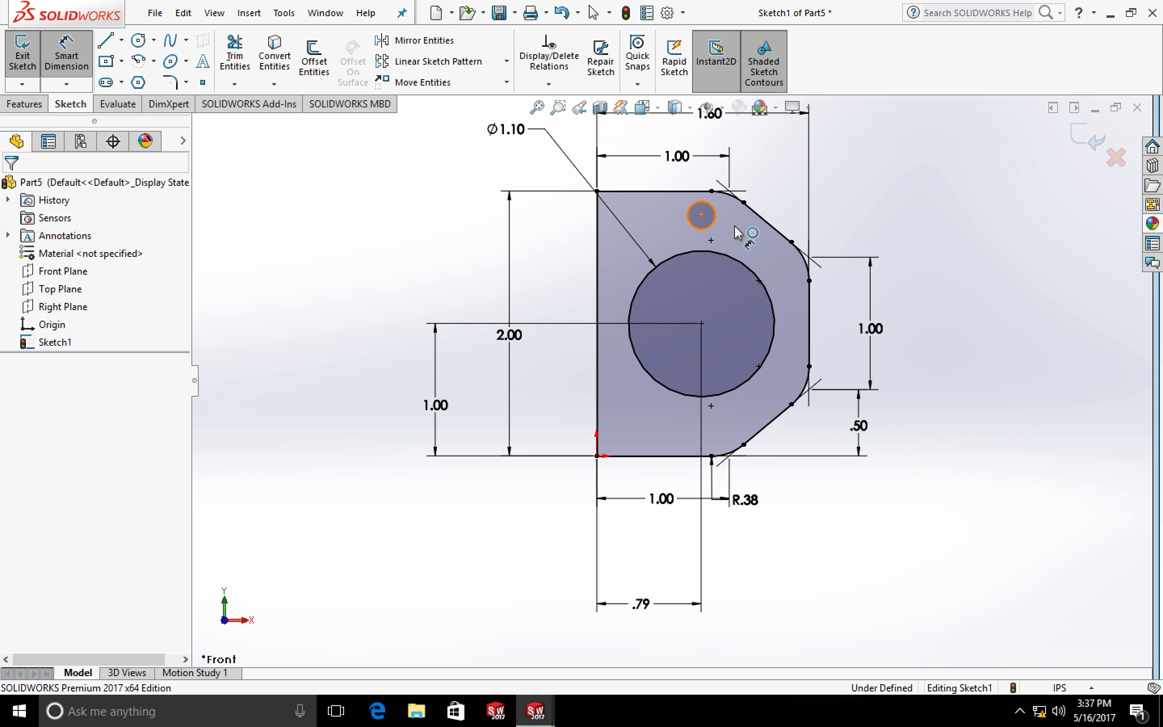
{"action": "left_click", "coordinate": [714, 222]}
{"action": "left_click", "coordinate": [858, 222]}
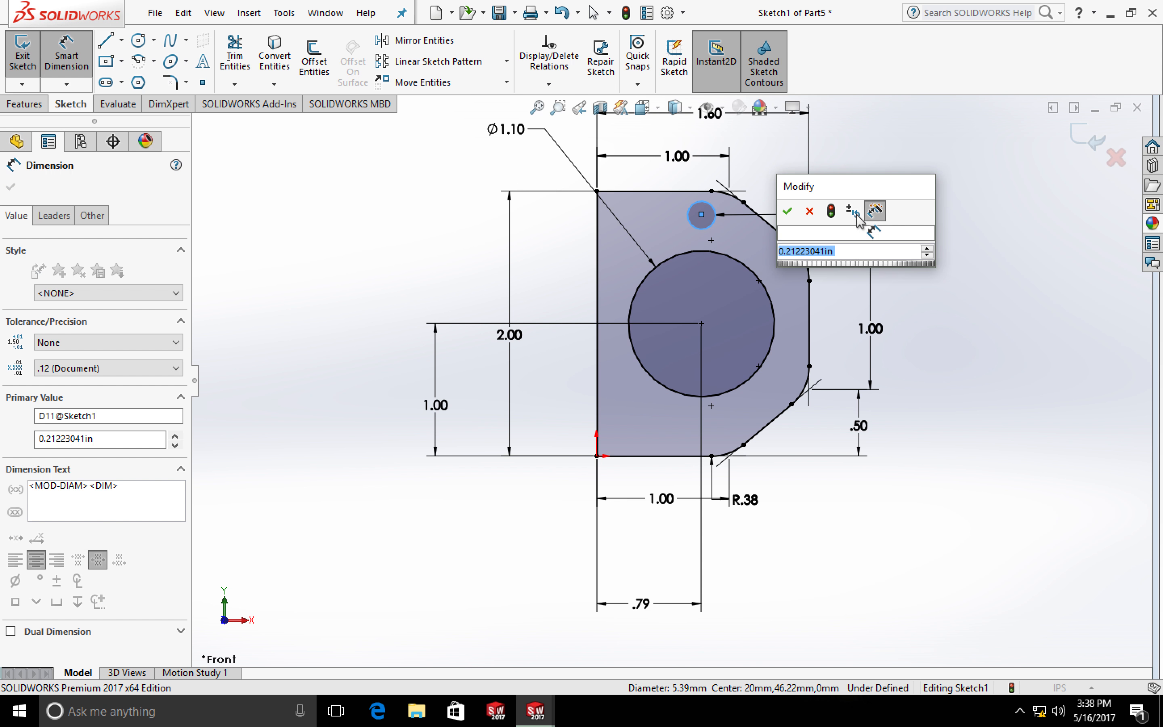
{"action": "type", "text": ".22"}
{"action": "key", "text": "Return"}
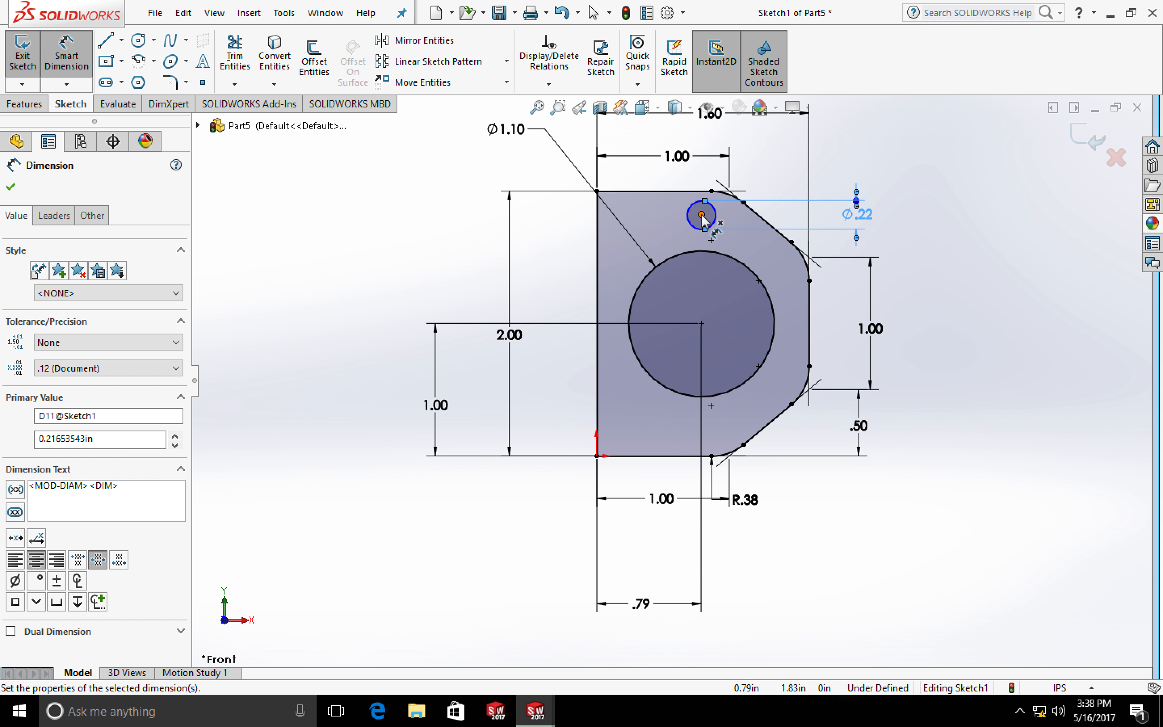
Dimension the vertical distance between the small upper circle's centre and the large circle's centre as 38mm/2
{"action": "left_click", "coordinate": [701, 215]}
{"action": "left_click", "coordinate": [701, 324]}
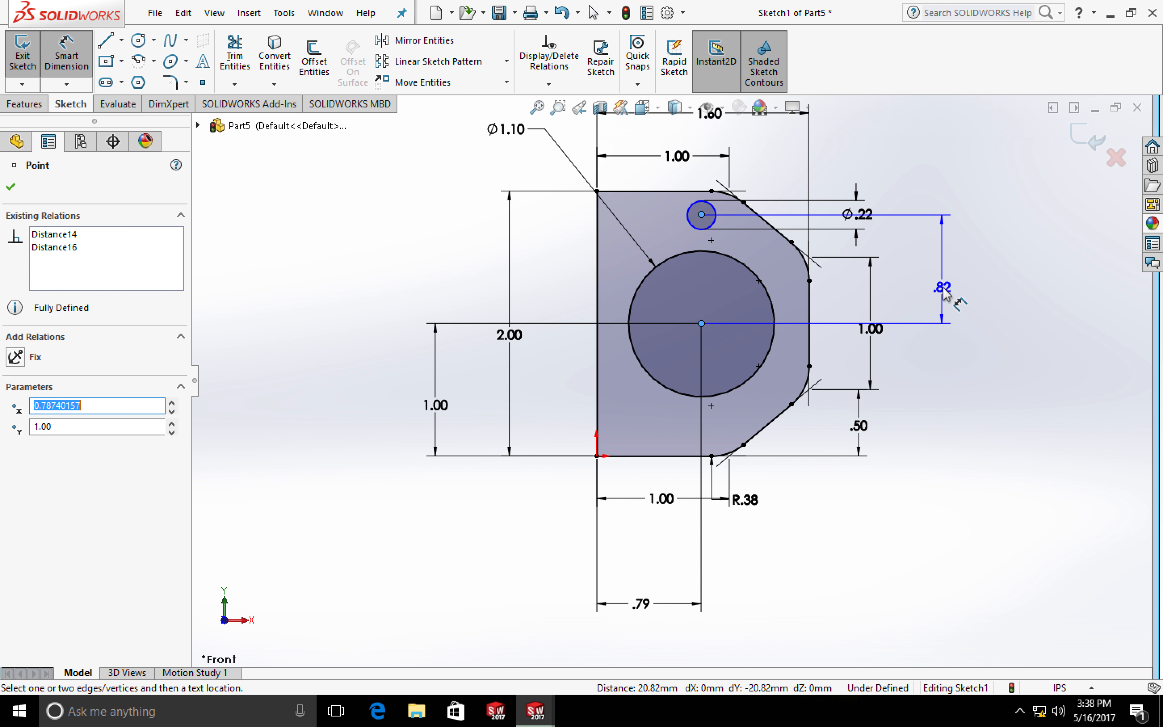
{"action": "left_click", "coordinate": [944, 294]}
{"action": "type", "text": "38mm/2"}
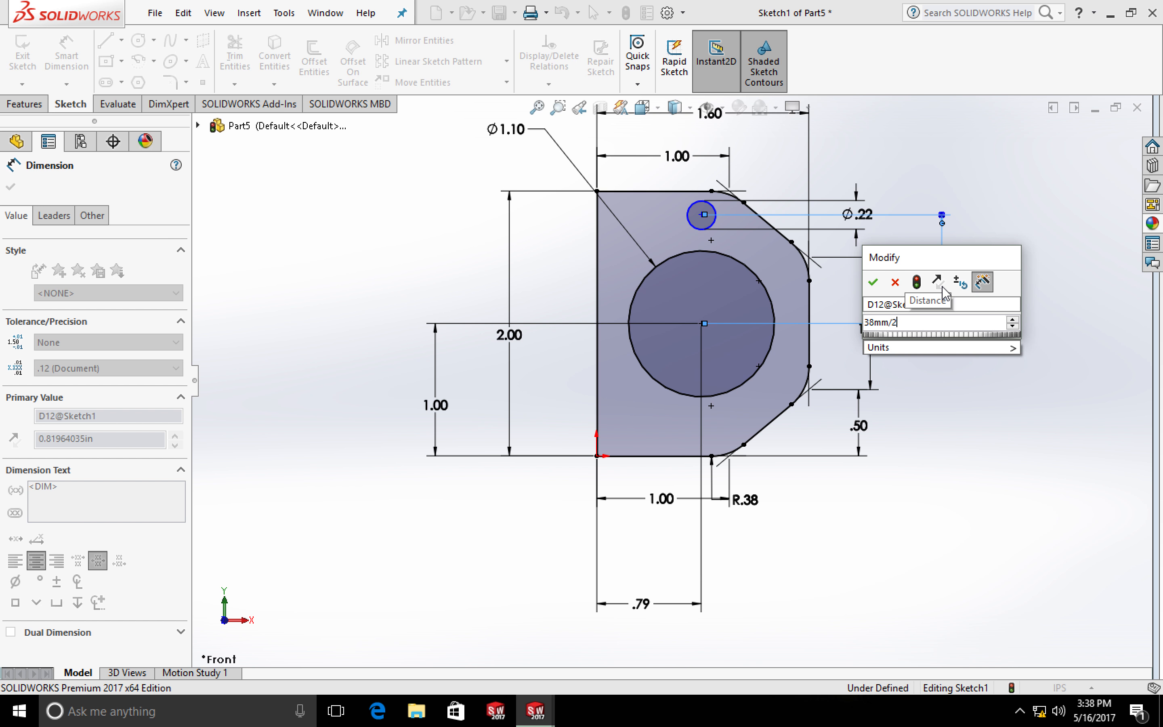
{"action": "key", "text": "Return"}
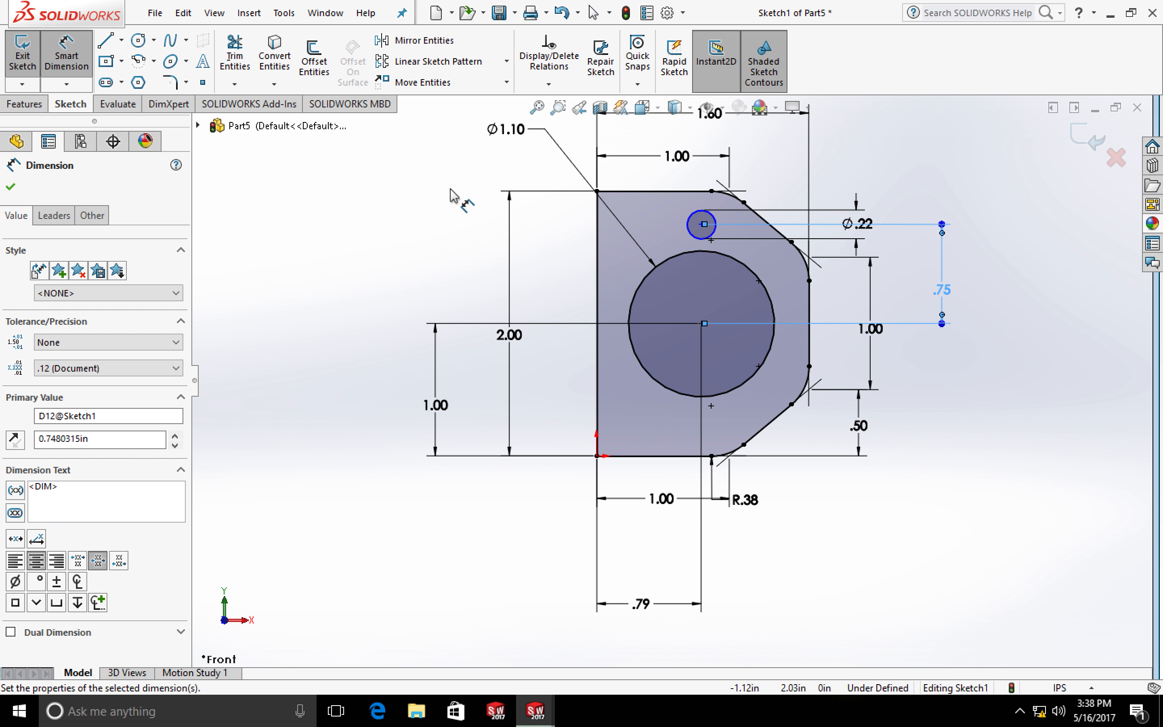
{"action": "key", "text": "Escape"}
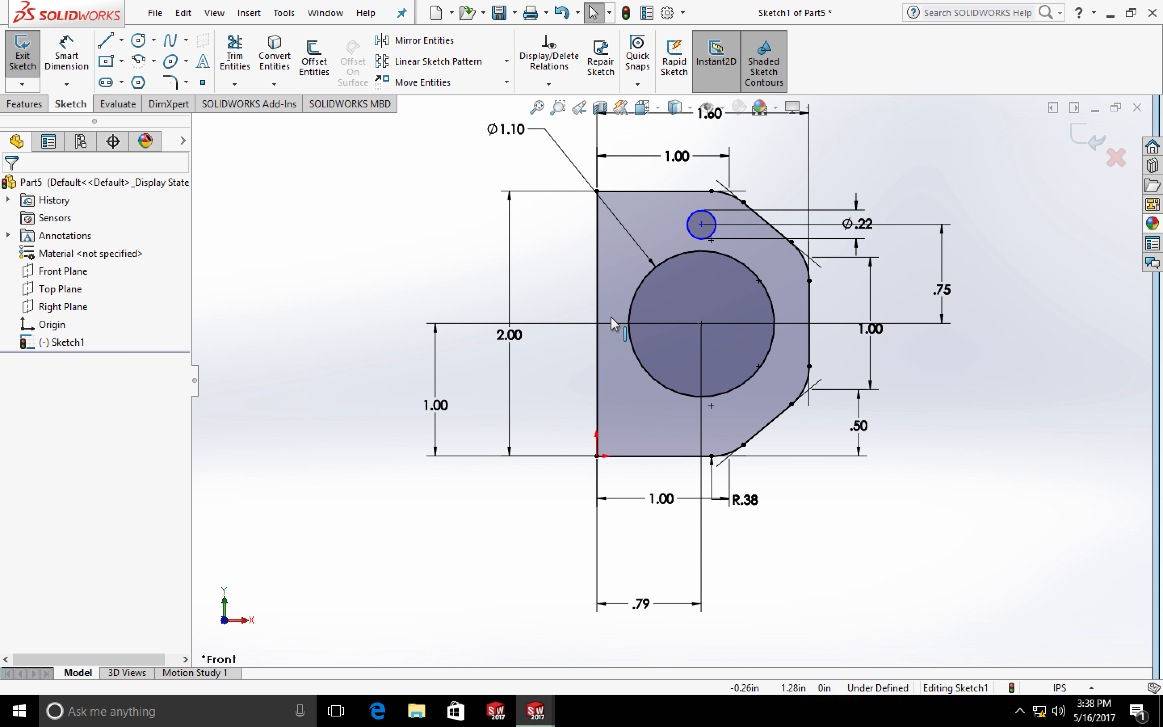
Add a Vertical relation between the large circle's centre and the small upper circle's centre
{"action": "left_click", "coordinate": [702, 324]}
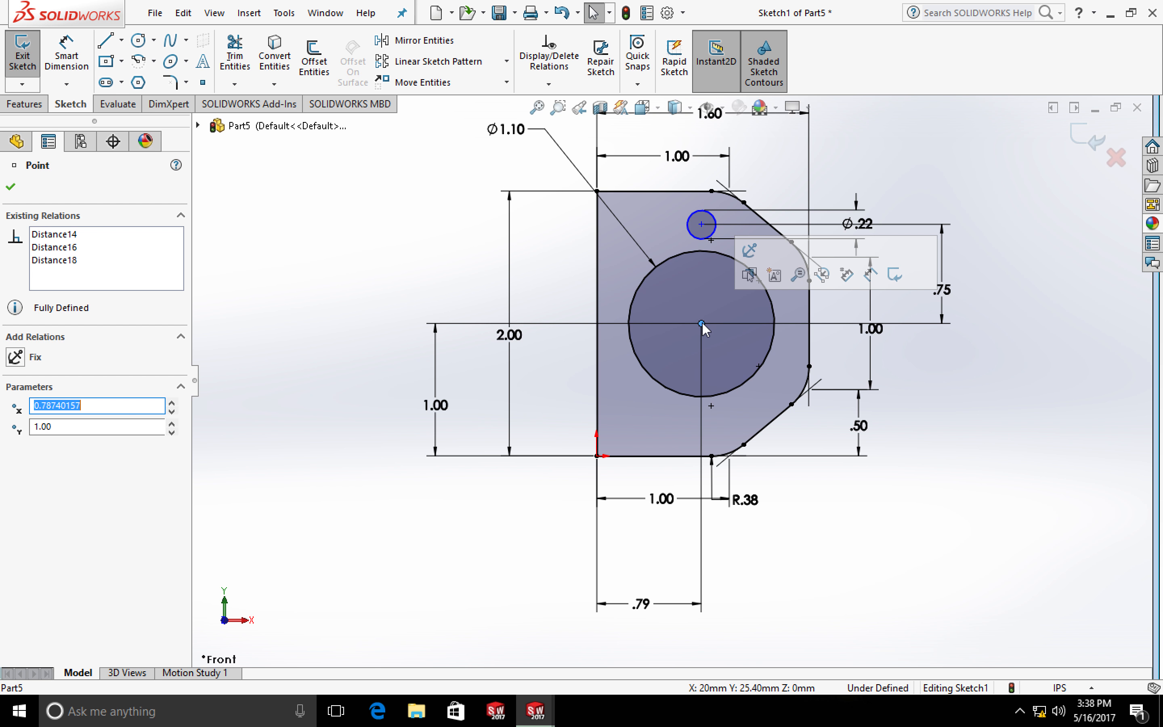
{"action": "left_click", "coordinate": [702, 224], "text": "ctrl"}
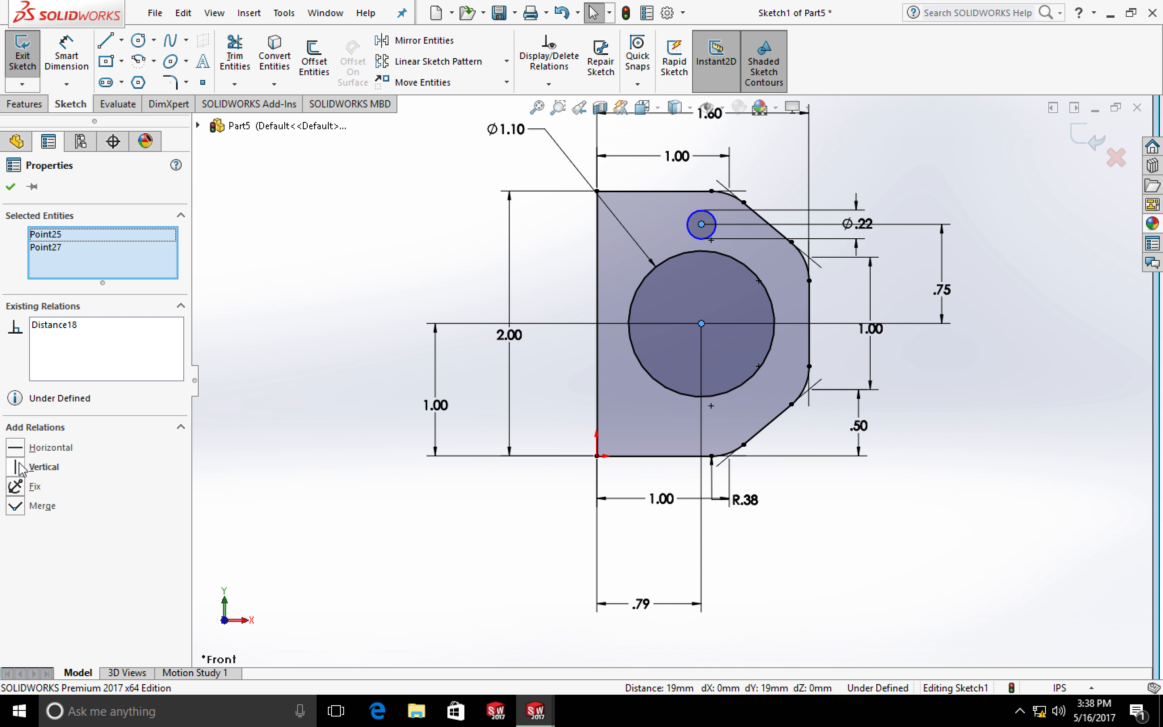
{"action": "left_click", "coordinate": [15, 467]}
{"action": "left_click", "coordinate": [377, 285]}
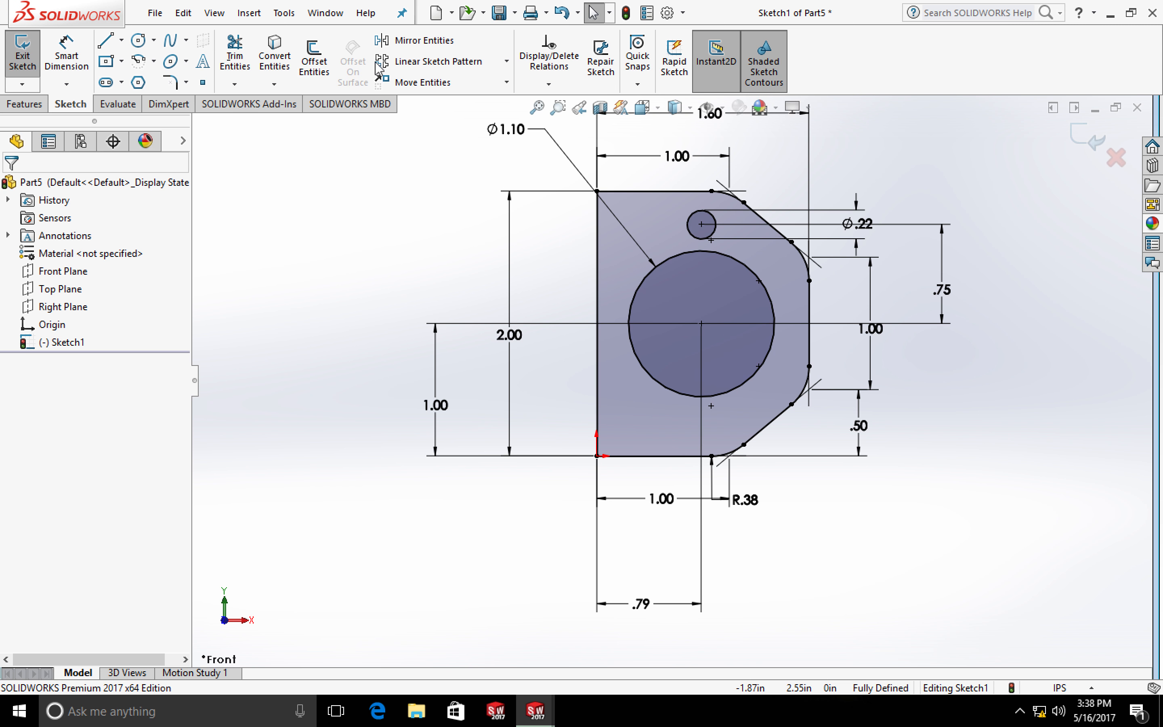
Start a circular sketch pattern with the small upper circle as the only entity to pattern
{"action": "left_click", "coordinate": [506, 61]}
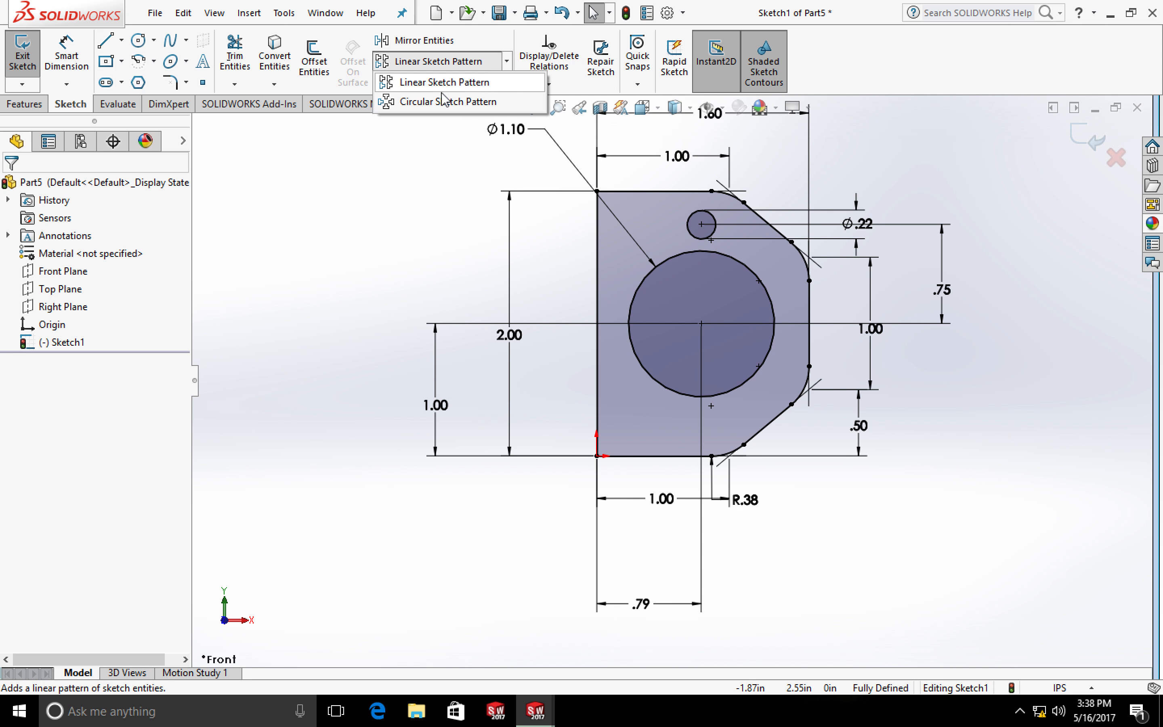
{"action": "left_click", "coordinate": [433, 99]}
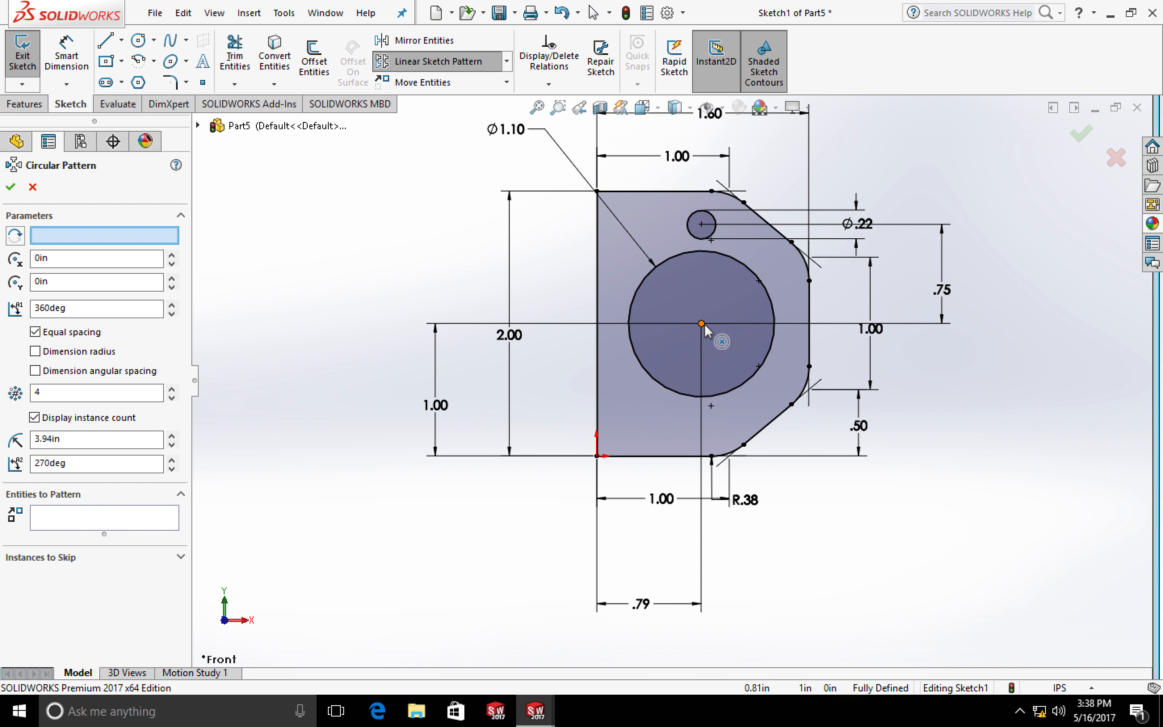
{"action": "left_click", "coordinate": [732, 262]}
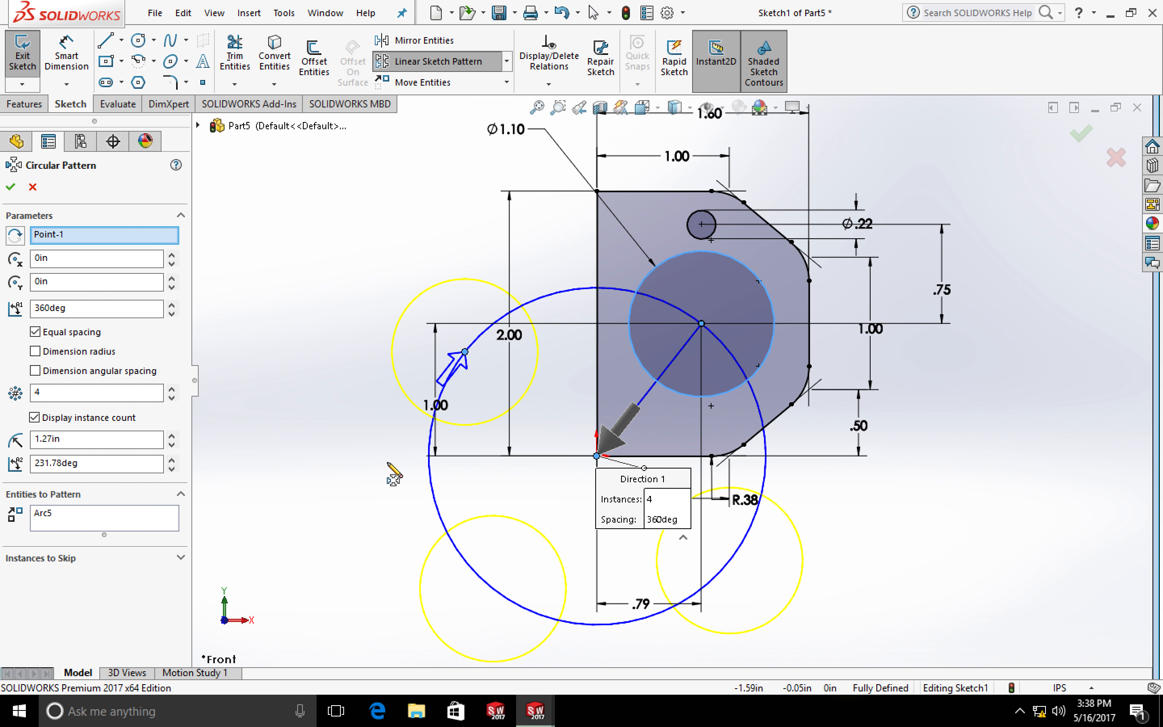
{"action": "left_click", "coordinate": [80, 529]}
{"action": "right_click", "coordinate": [81, 529]}
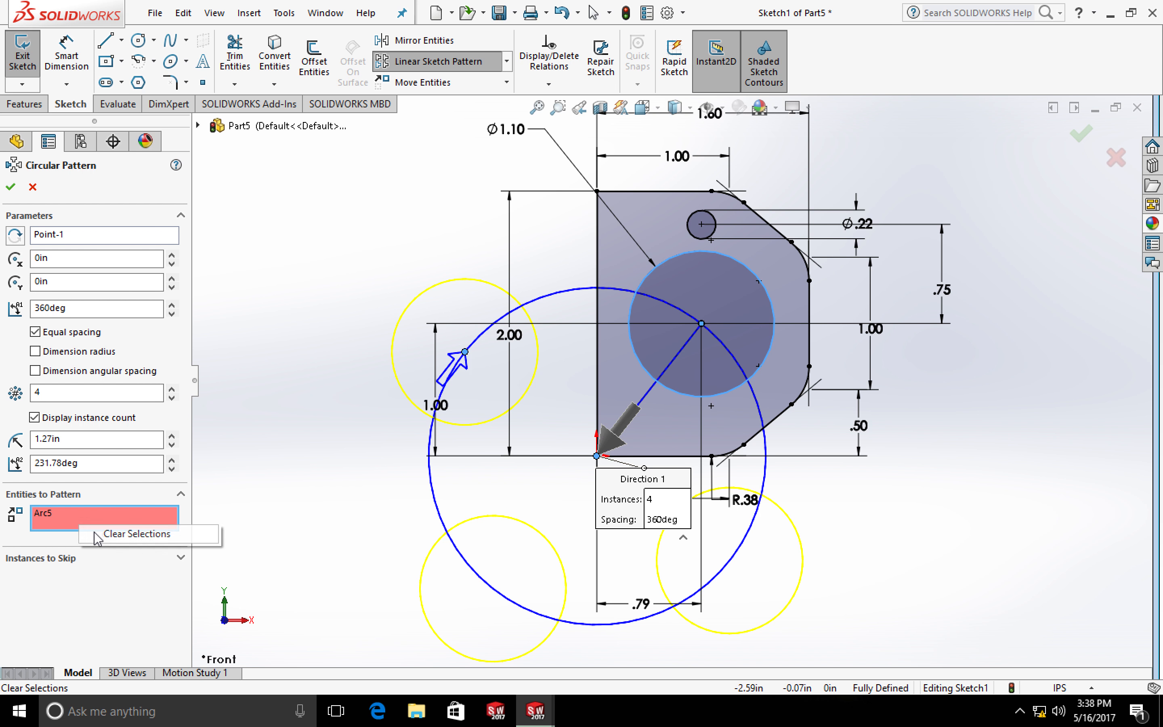
{"action": "left_click", "coordinate": [136, 533]}
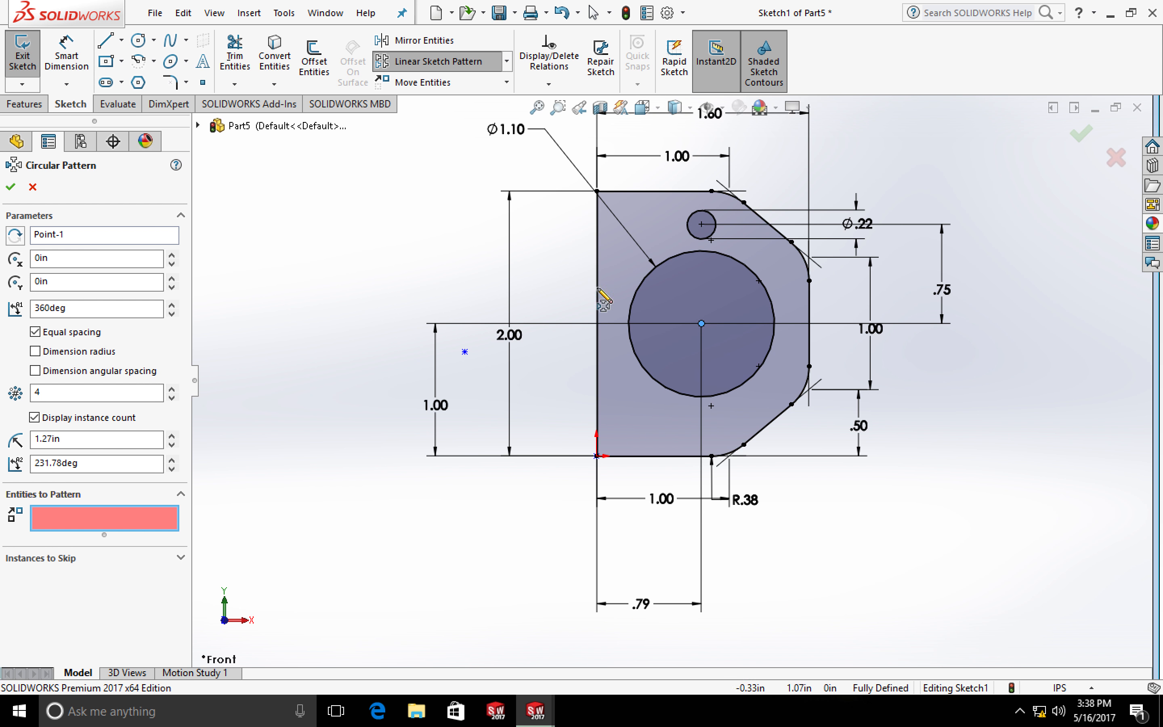
{"action": "left_click", "coordinate": [700, 241]}
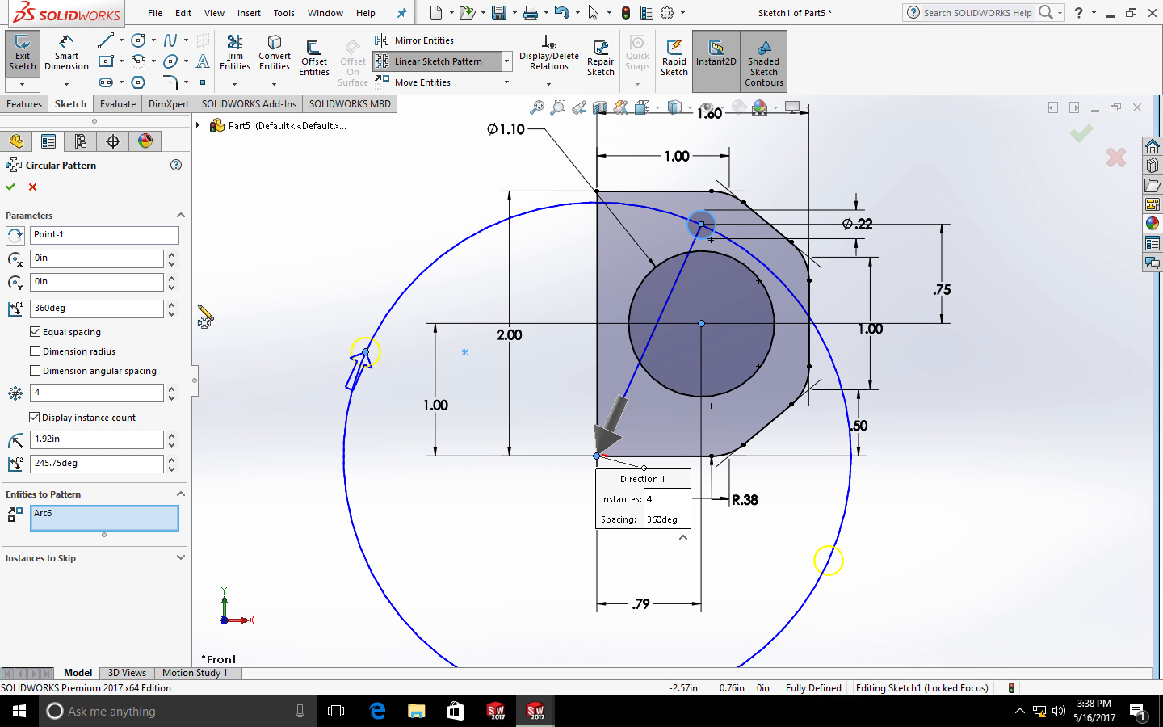
Centre the circular pattern on the large circle's centre and set it to 10 equally spaced instances
{"action": "left_click", "coordinate": [72, 237]}
{"action": "right_click", "coordinate": [75, 235]}
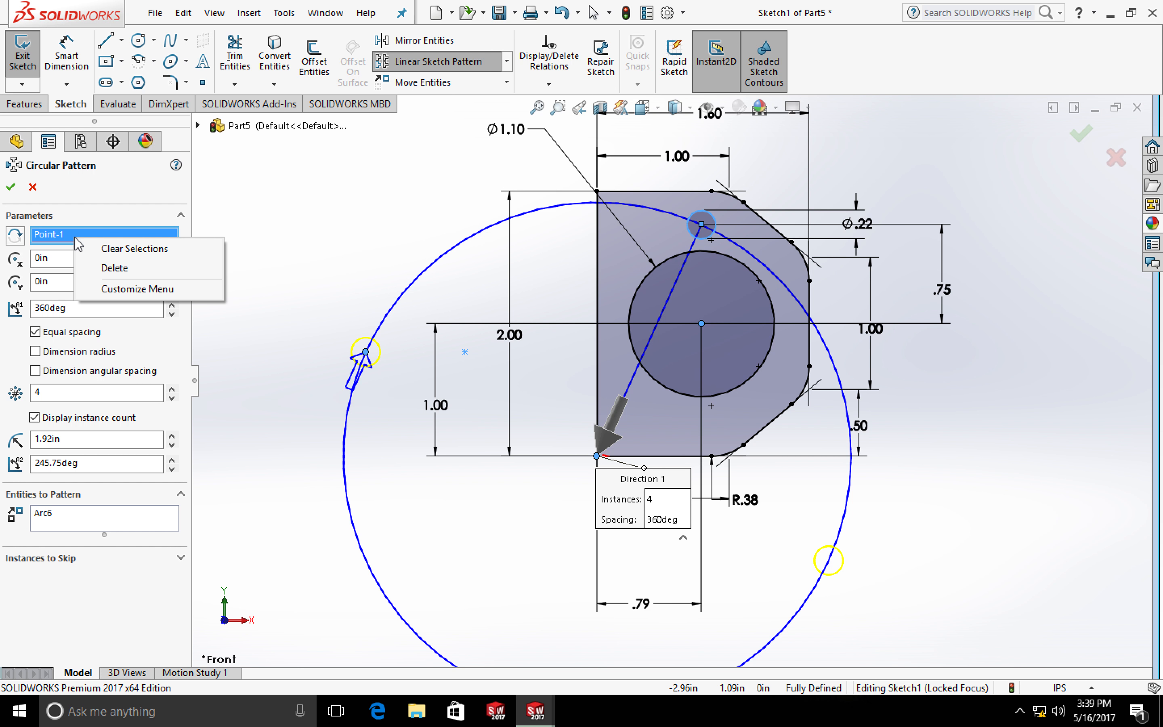
{"action": "left_click", "coordinate": [122, 253]}
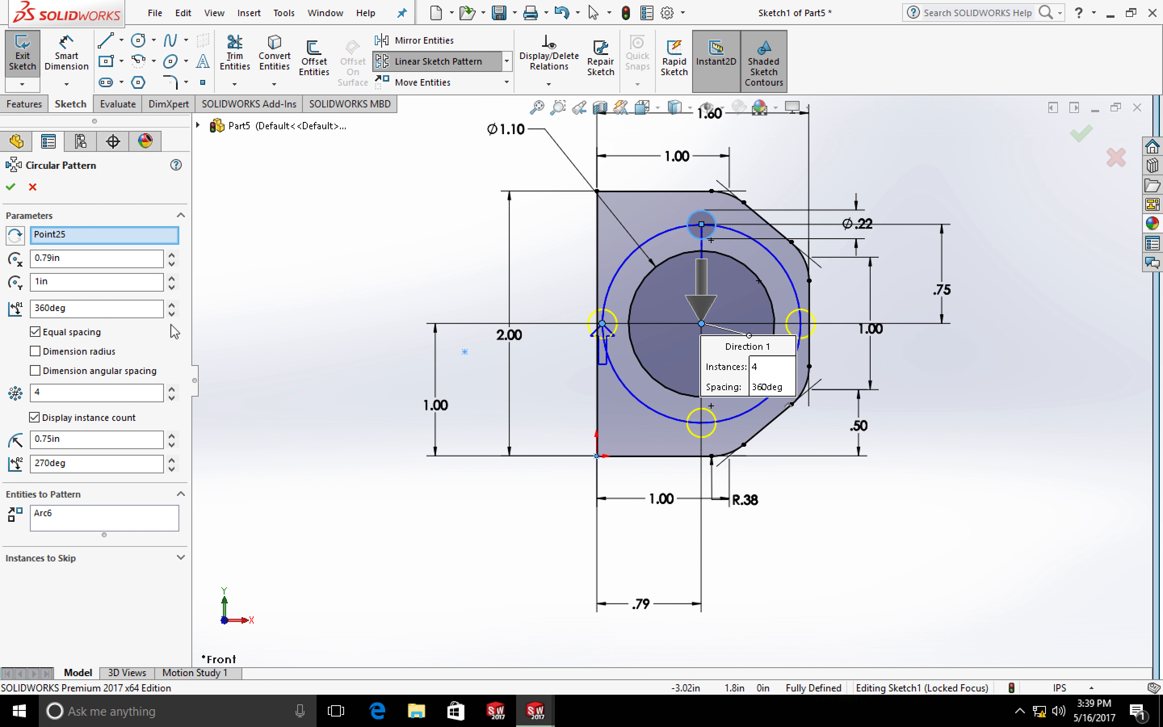
{"action": "left_click", "coordinate": [172, 388]}
{"action": "left_click", "coordinate": [172, 388]}
{"action": "left_click", "coordinate": [172, 388]}
{"action": "left_click", "coordinate": [172, 388]}
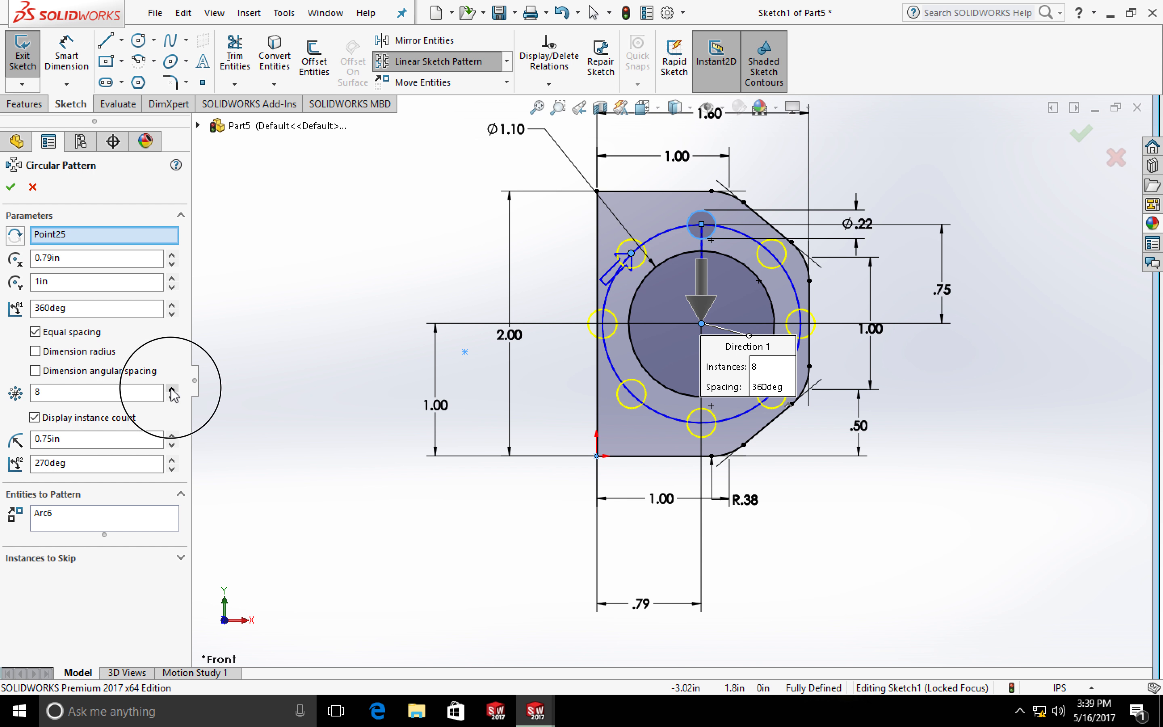
{"action": "left_click", "coordinate": [171, 388]}
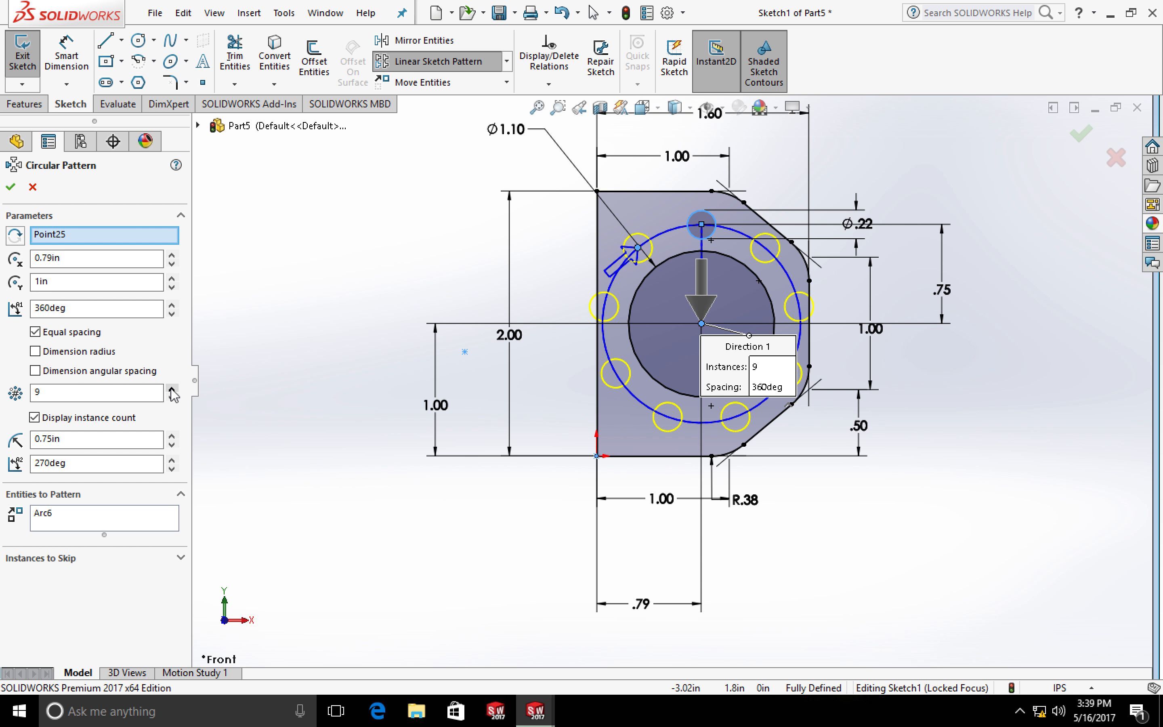
{"action": "left_click", "coordinate": [171, 388]}
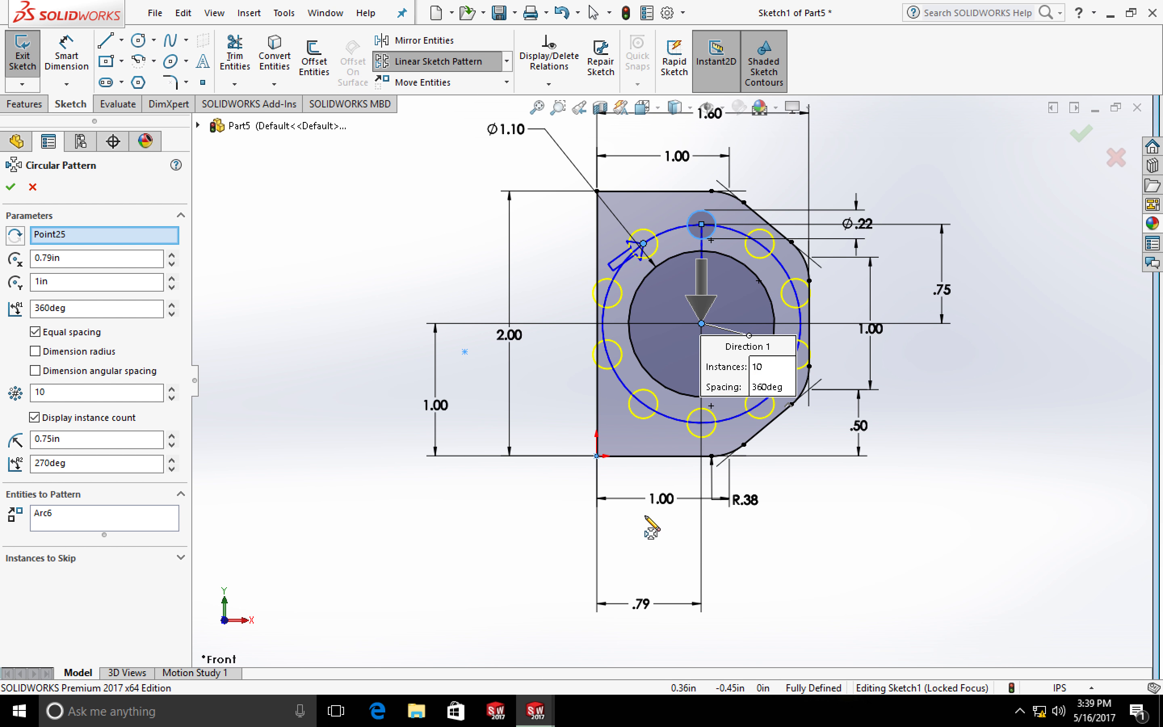
Skip the two leftmost and two rightmost pattern instances to match the ballscrew nut's holes, and complete the circular pattern
{"action": "mouse_move", "coordinate": [553, 709]}
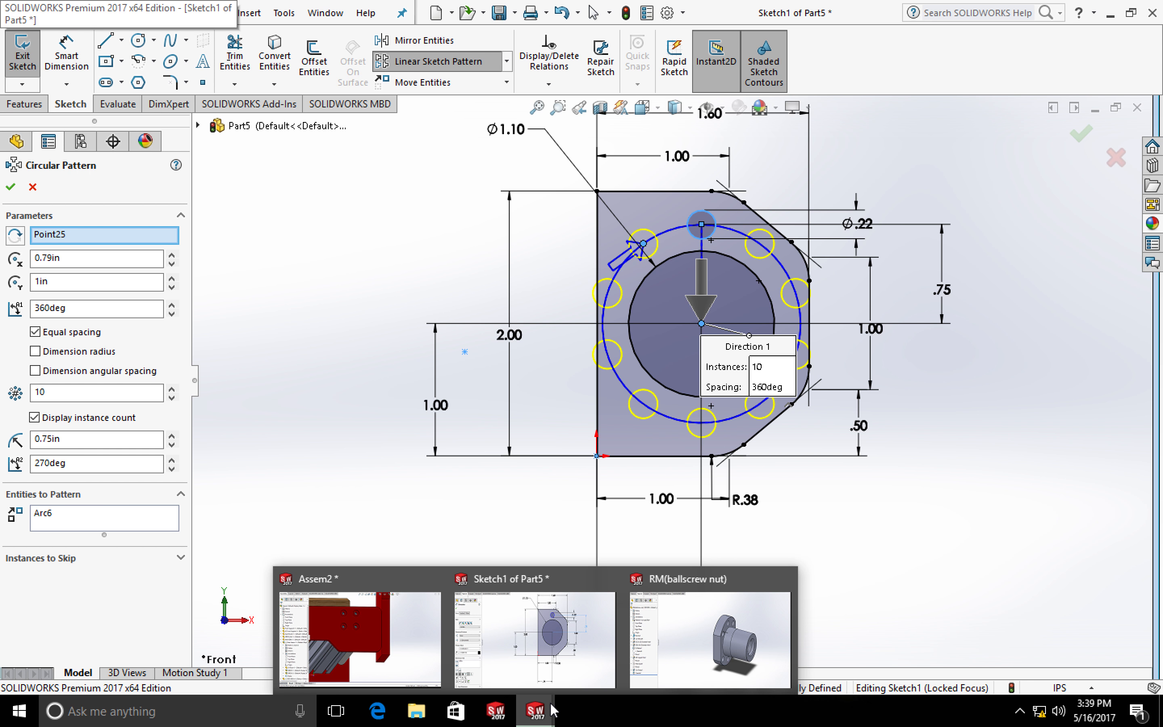
{"action": "mouse_move", "coordinate": [682, 666]}
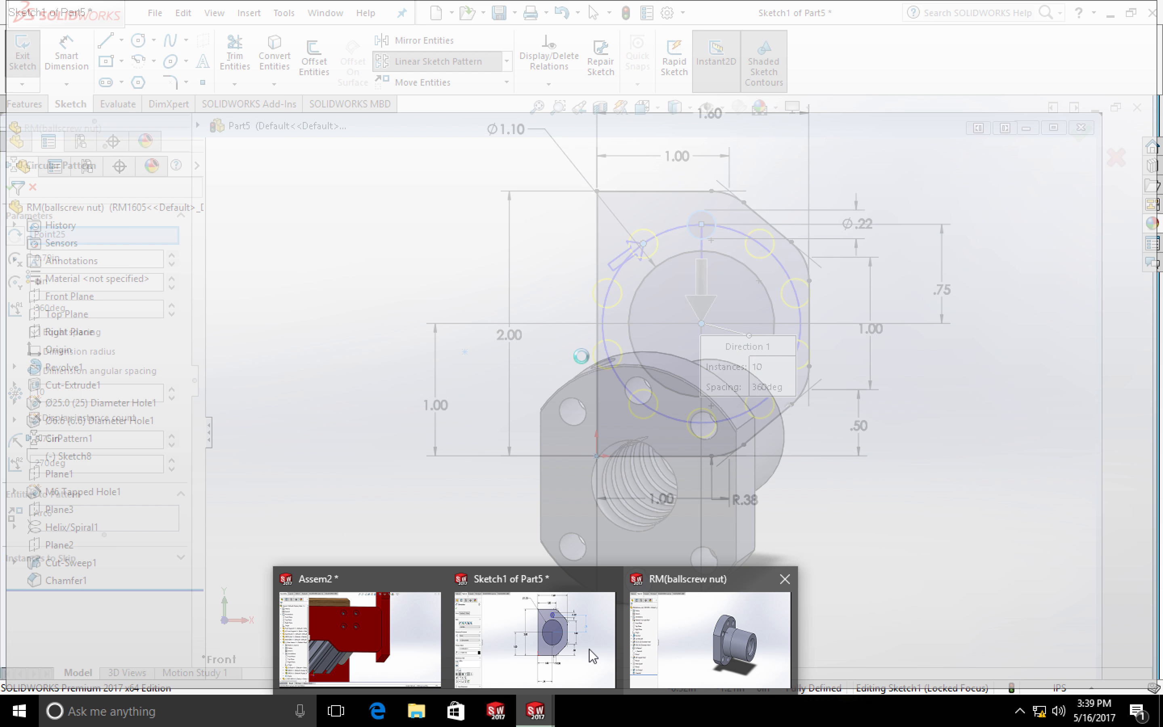
{"action": "left_click", "coordinate": [589, 649]}
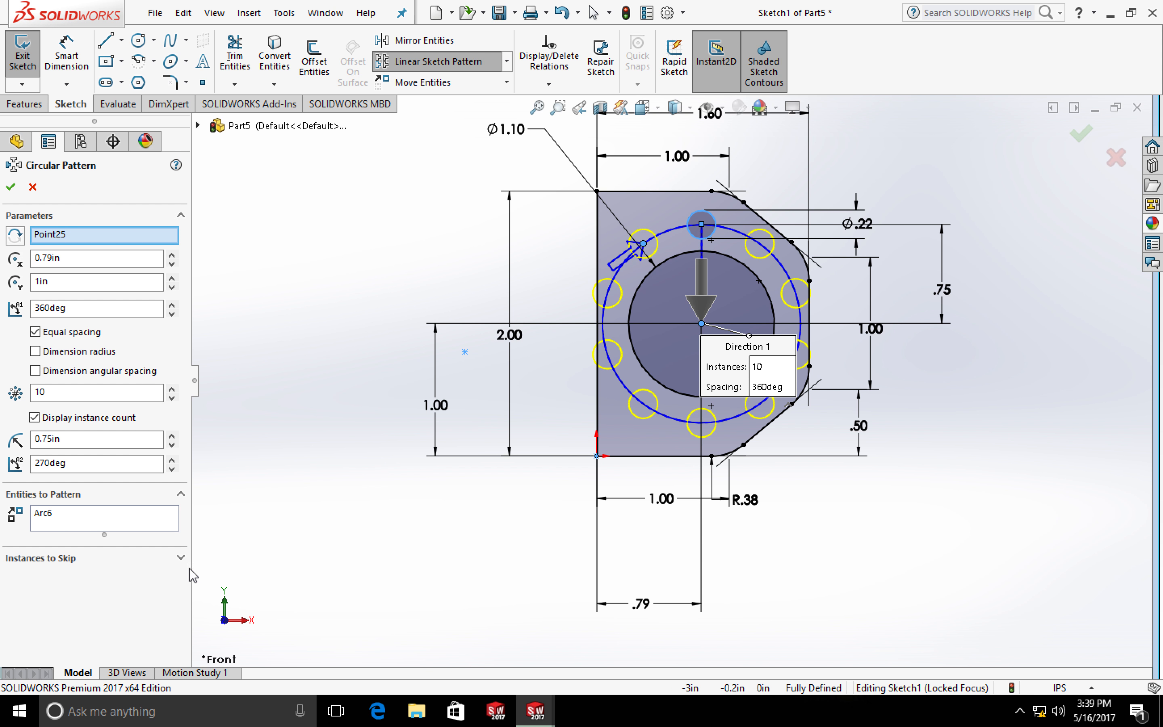
{"action": "left_click", "coordinate": [181, 557]}
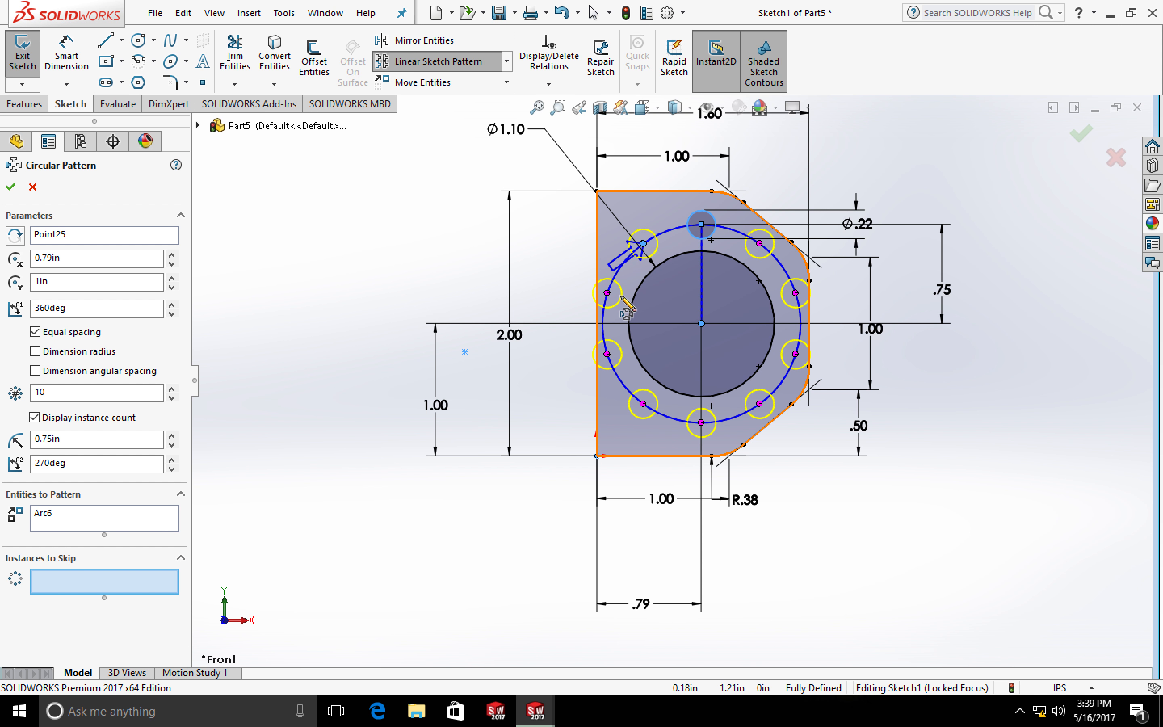
{"action": "left_click", "coordinate": [607, 293]}
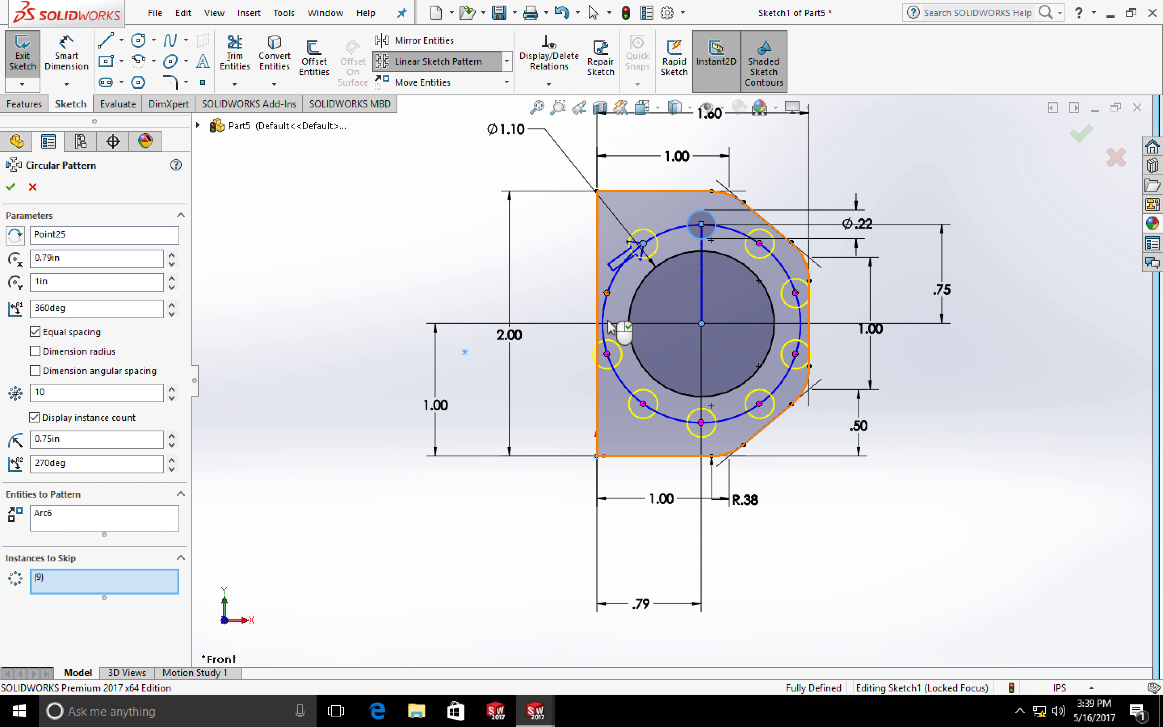
{"action": "left_click", "coordinate": [607, 354]}
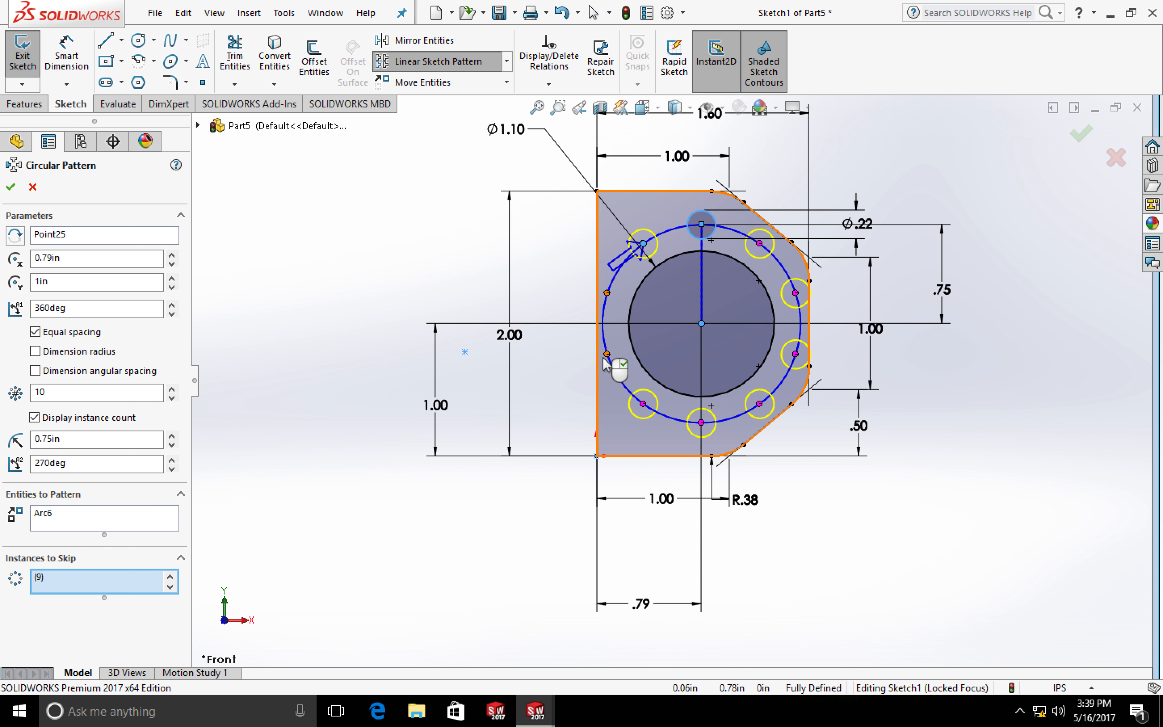
{"action": "left_click", "coordinate": [795, 355]}
{"action": "left_click", "coordinate": [796, 293]}
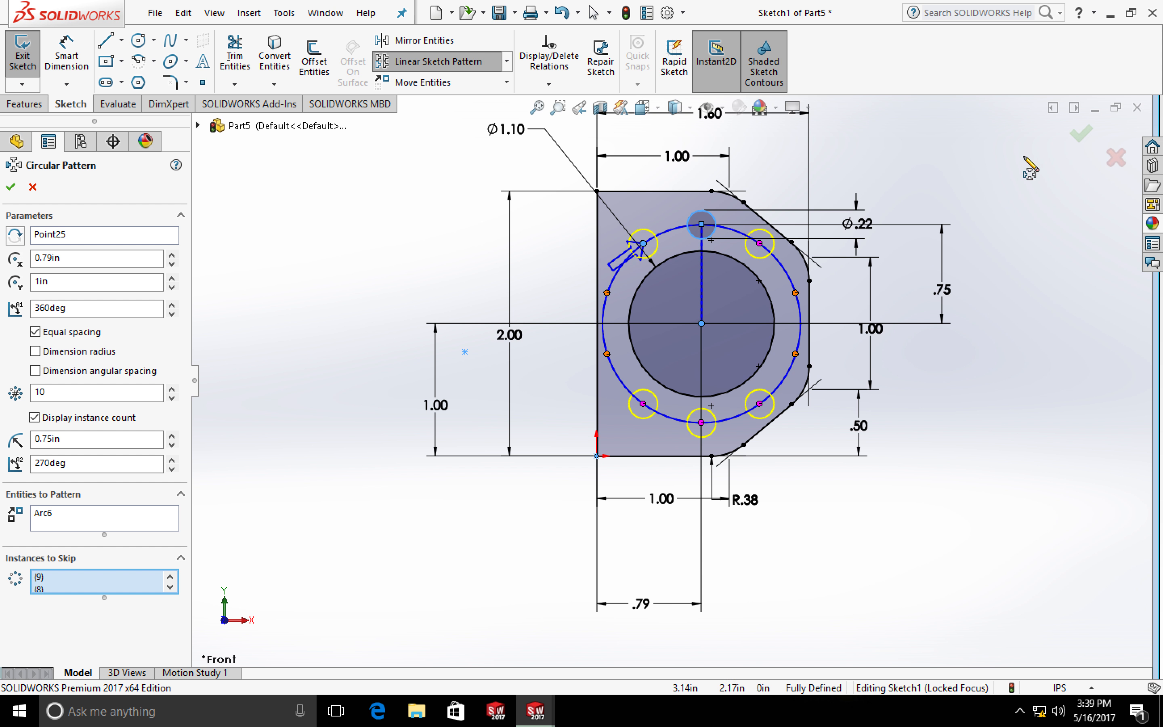
{"action": "left_click", "coordinate": [1080, 138]}
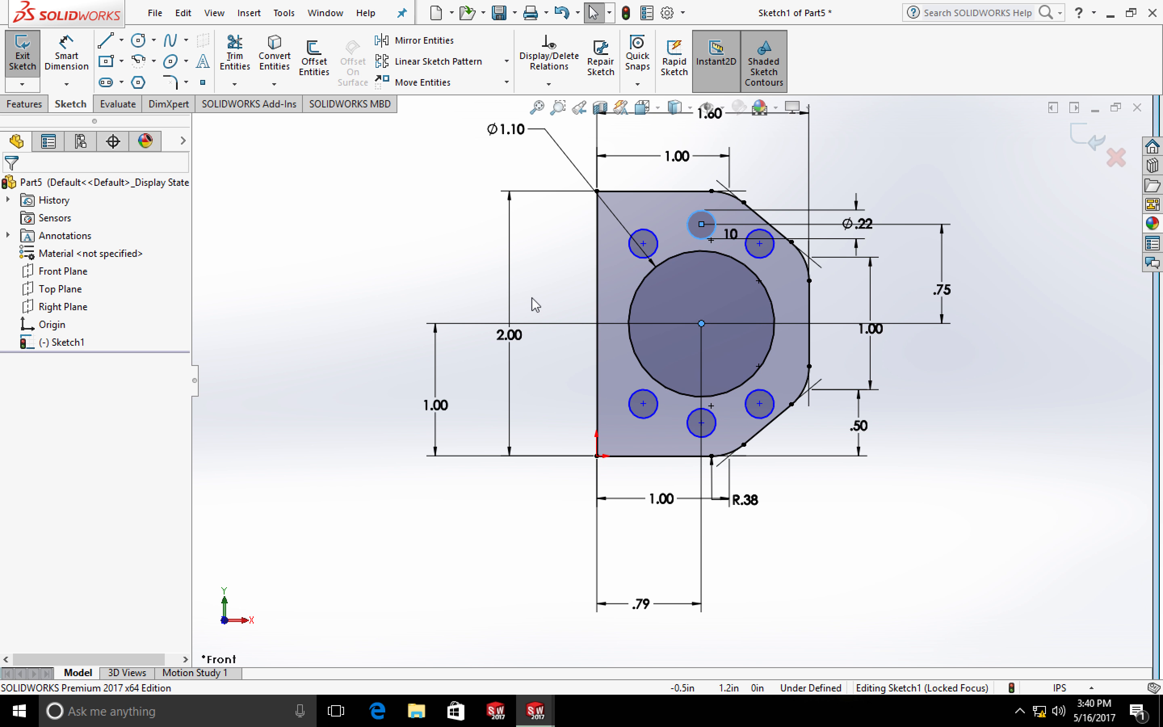
{"action": "scroll", "coordinate": [421, 283], "scroll_direction": "down", "scroll_amount": 6}
{"action": "scroll", "coordinate": [526, 237], "scroll_direction": "up", "scroll_amount": 3}
{"action": "scroll", "coordinate": [558, 240], "scroll_direction": "down", "scroll_amount": 2}
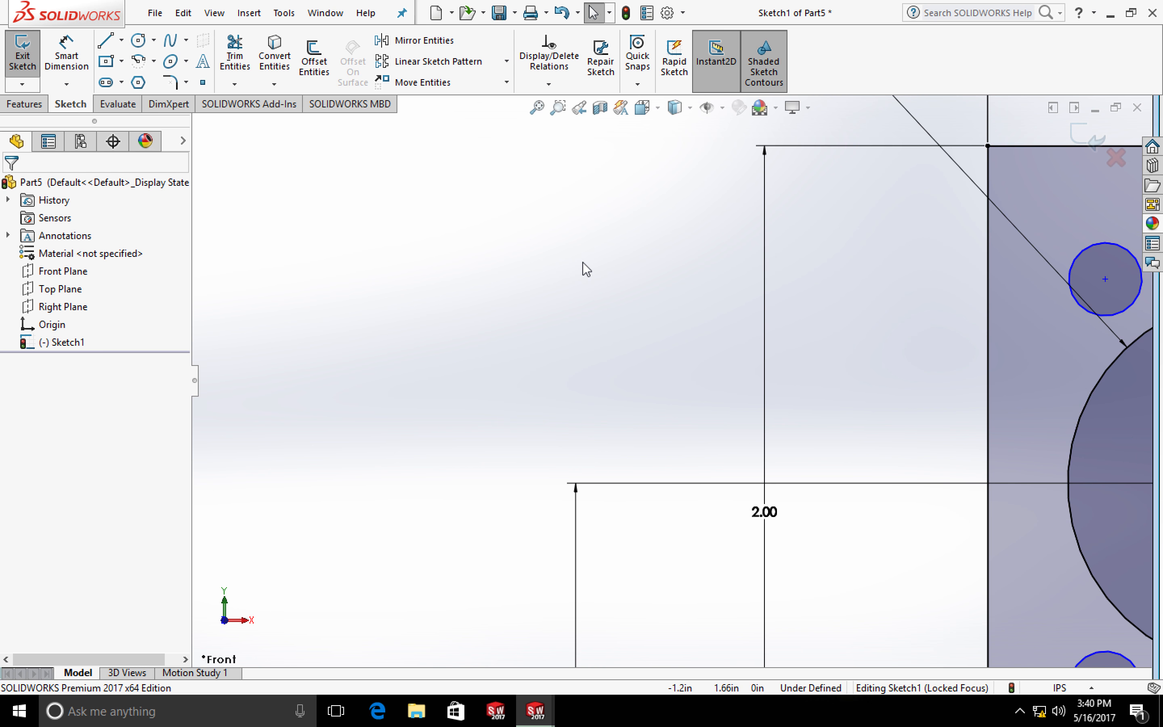
{"action": "scroll", "coordinate": [588, 274], "scroll_direction": "up", "scroll_amount": 4}
{"action": "scroll", "coordinate": [589, 273], "scroll_direction": "up", "scroll_amount": 5}
{"action": "scroll", "coordinate": [641, 321], "scroll_direction": "down", "scroll_amount": 3}
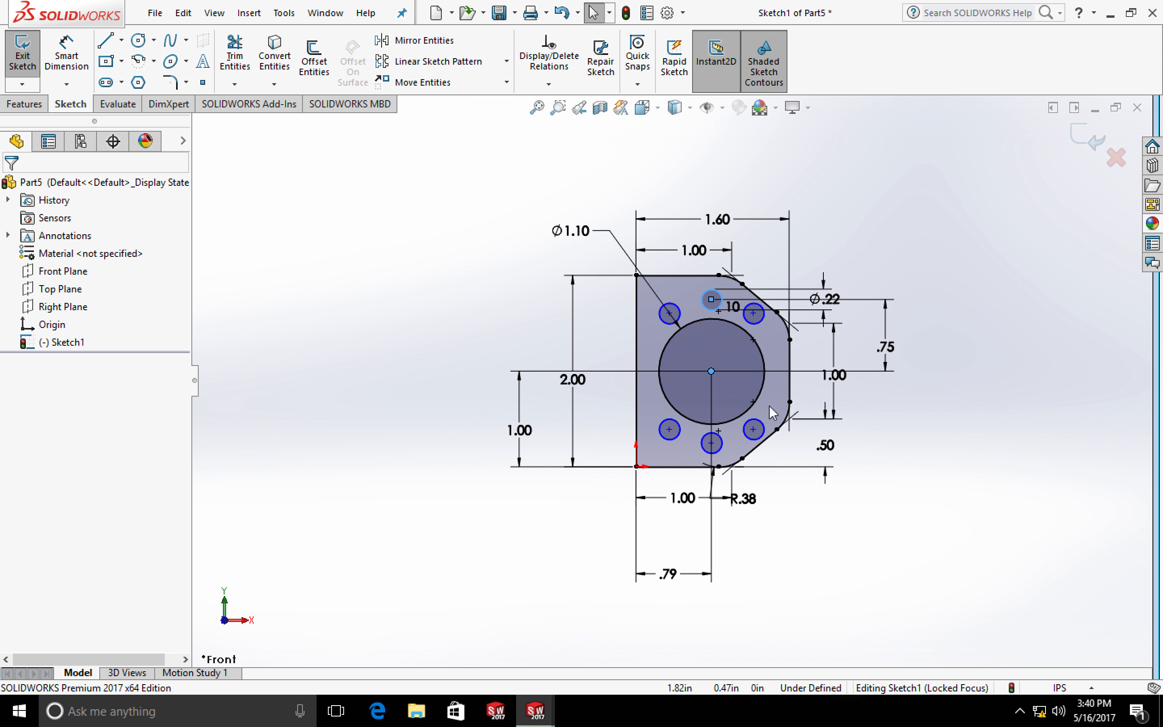
{"action": "scroll", "coordinate": [672, 369], "scroll_direction": "down", "scroll_amount": 2}
{"action": "scroll", "coordinate": [1054, 190], "scroll_direction": "down", "scroll_amount": 2}
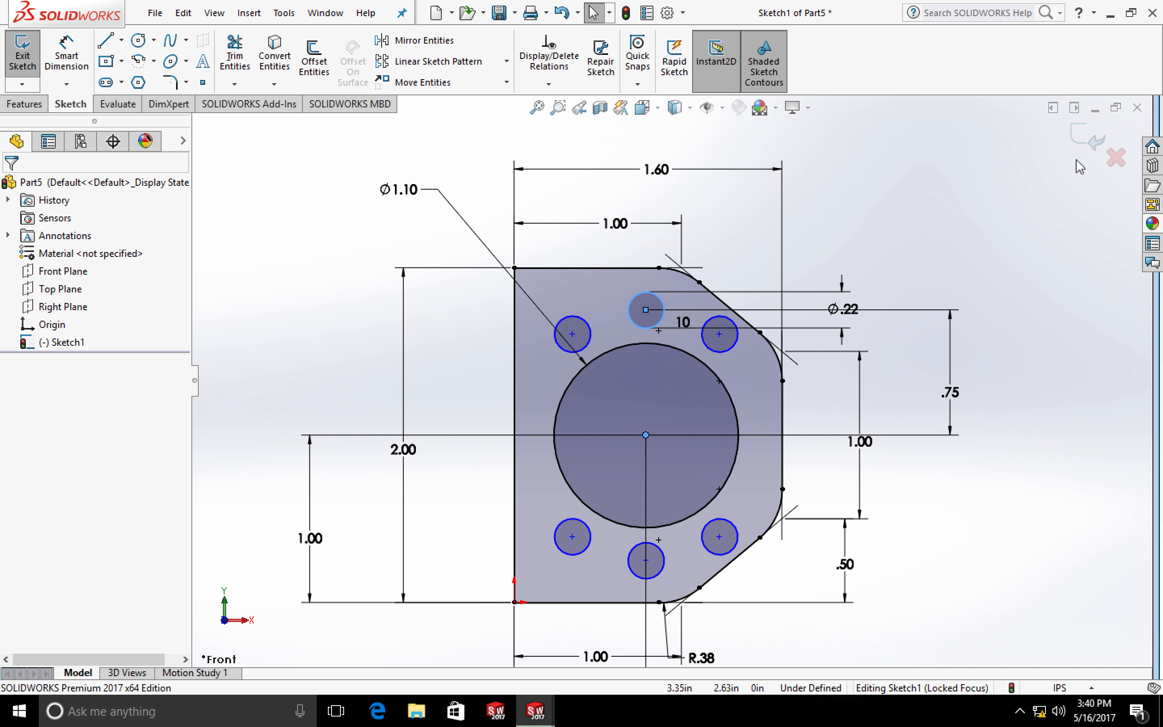
Finish the sketch and extrude the mount profile as a Blind boss 0.75 in deep
{"action": "left_click", "coordinate": [1077, 136]}
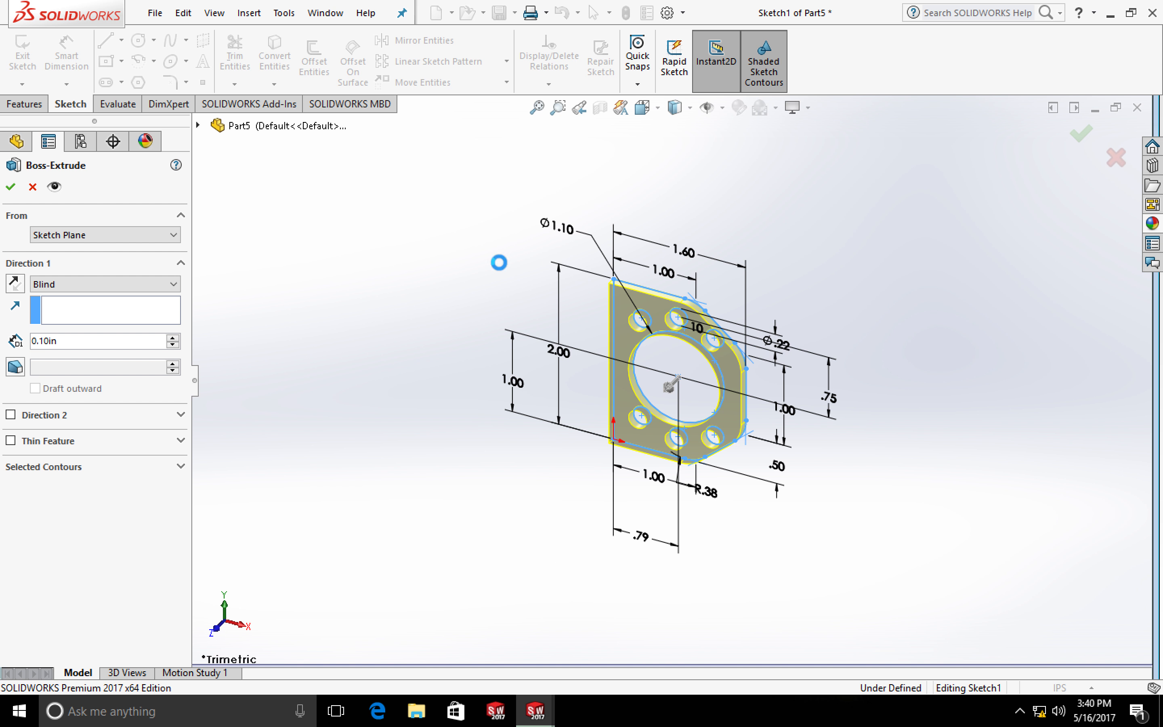
{"action": "double_click", "coordinate": [117, 341]}
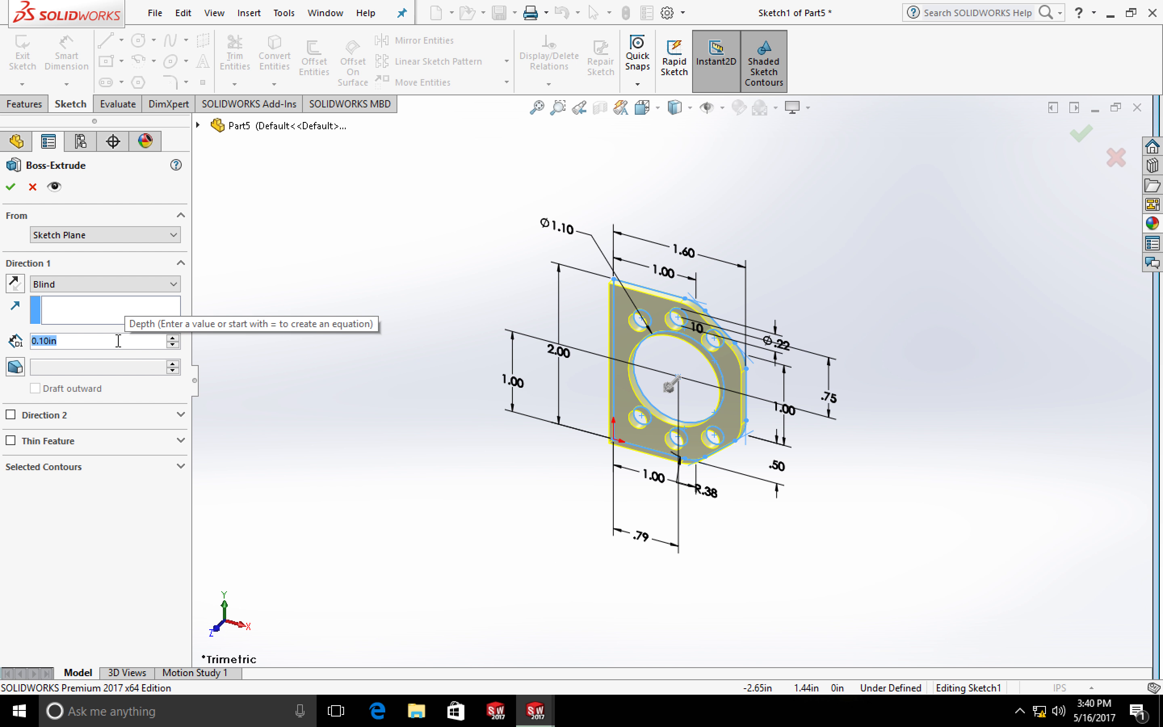
{"action": "type", "text": ".75"}
{"action": "key", "text": "Return"}
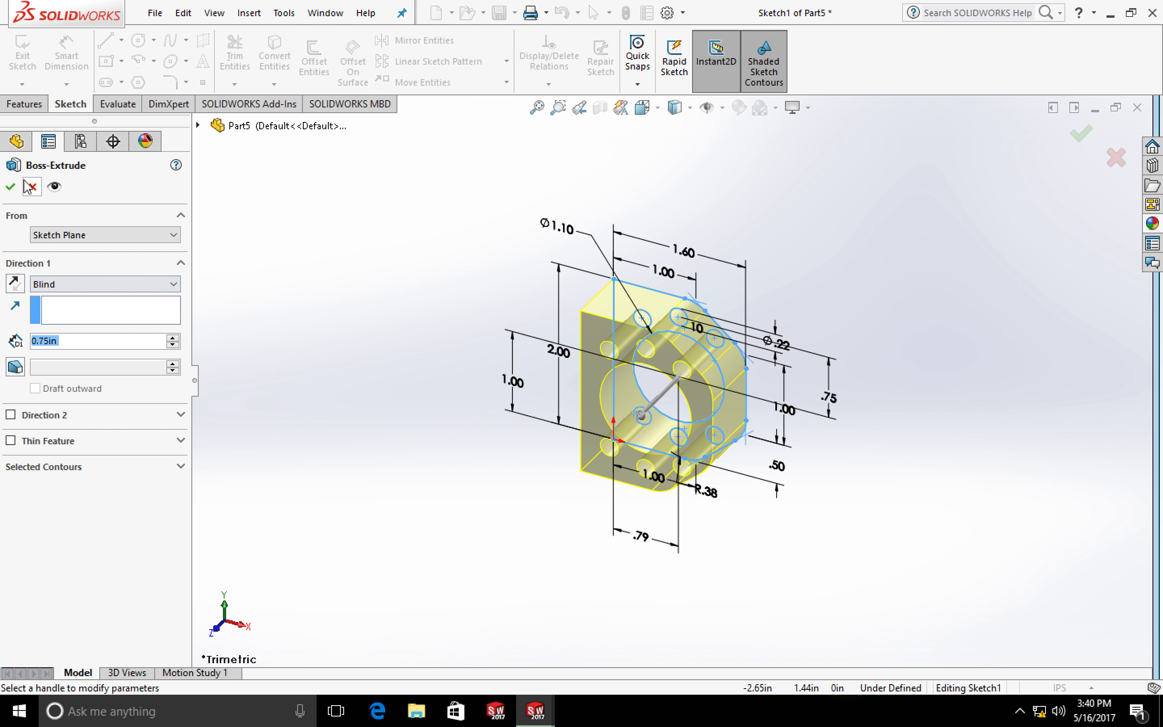
{"action": "left_click", "coordinate": [12, 187]}
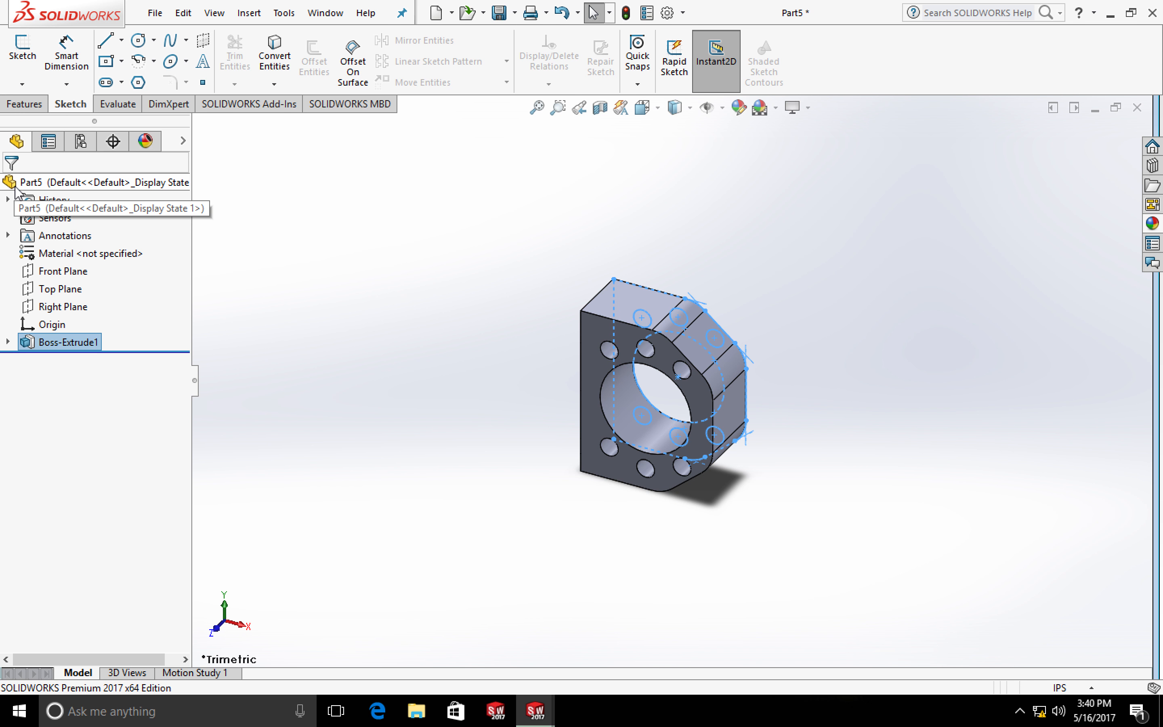
{"action": "left_click", "coordinate": [435, 408]}
{"action": "scroll", "coordinate": [440, 395], "scroll_direction": "up", "scroll_amount": 3}
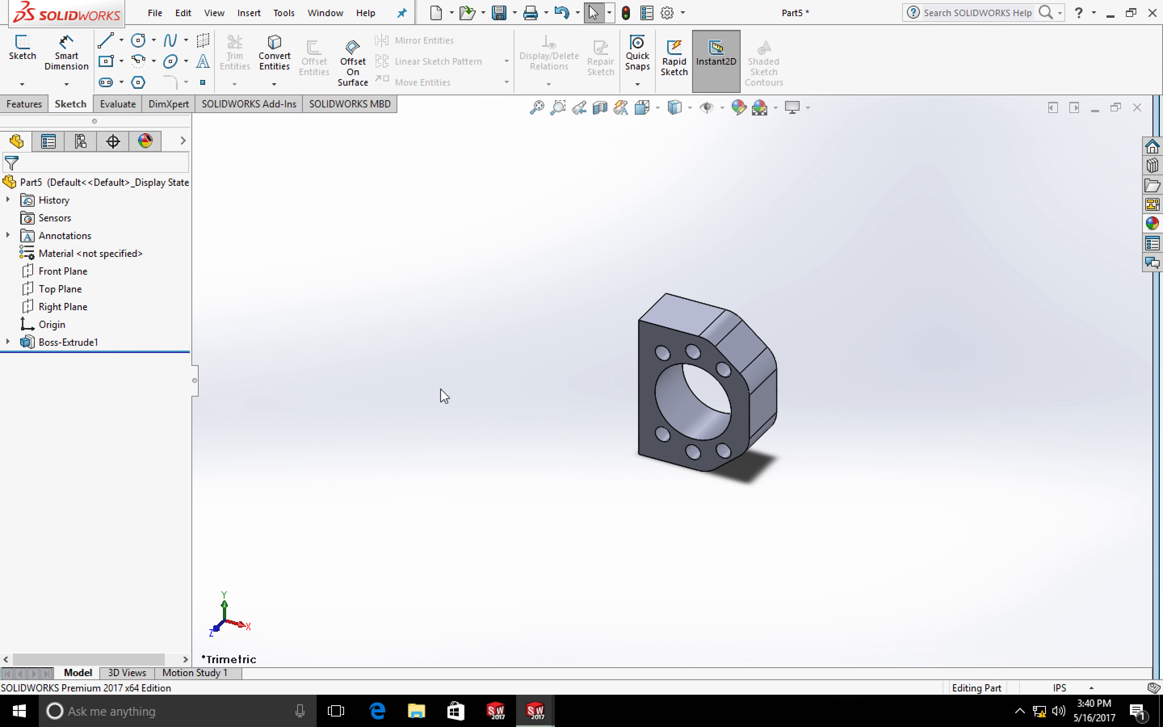
{"action": "scroll", "coordinate": [625, 416], "scroll_direction": "down", "scroll_amount": 5}
{"action": "middle_click_drag", "start_coordinate": [658, 417], "coordinate": [675, 319]}
{"action": "scroll", "coordinate": [592, 397], "scroll_direction": "down", "scroll_amount": 4}
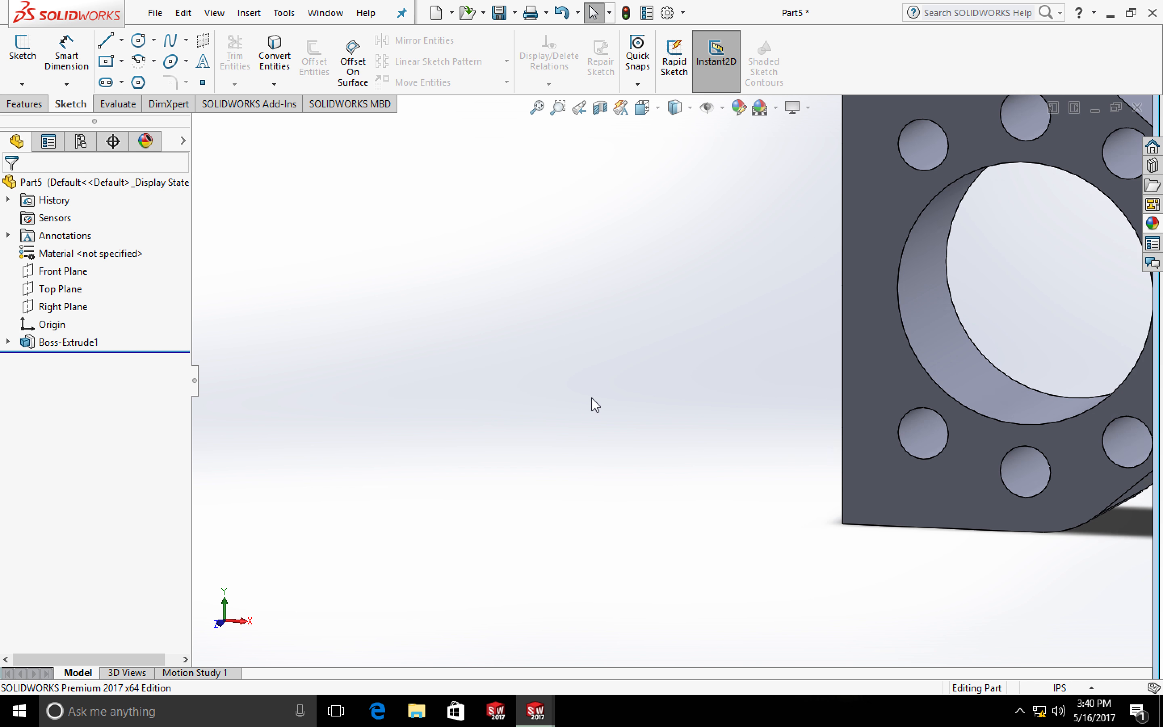
Save the mount part in the 8020 CNC Tutorial folder under the name Ballnut Moung
{"action": "scroll", "coordinate": [592, 397], "scroll_direction": "up", "scroll_amount": 5}
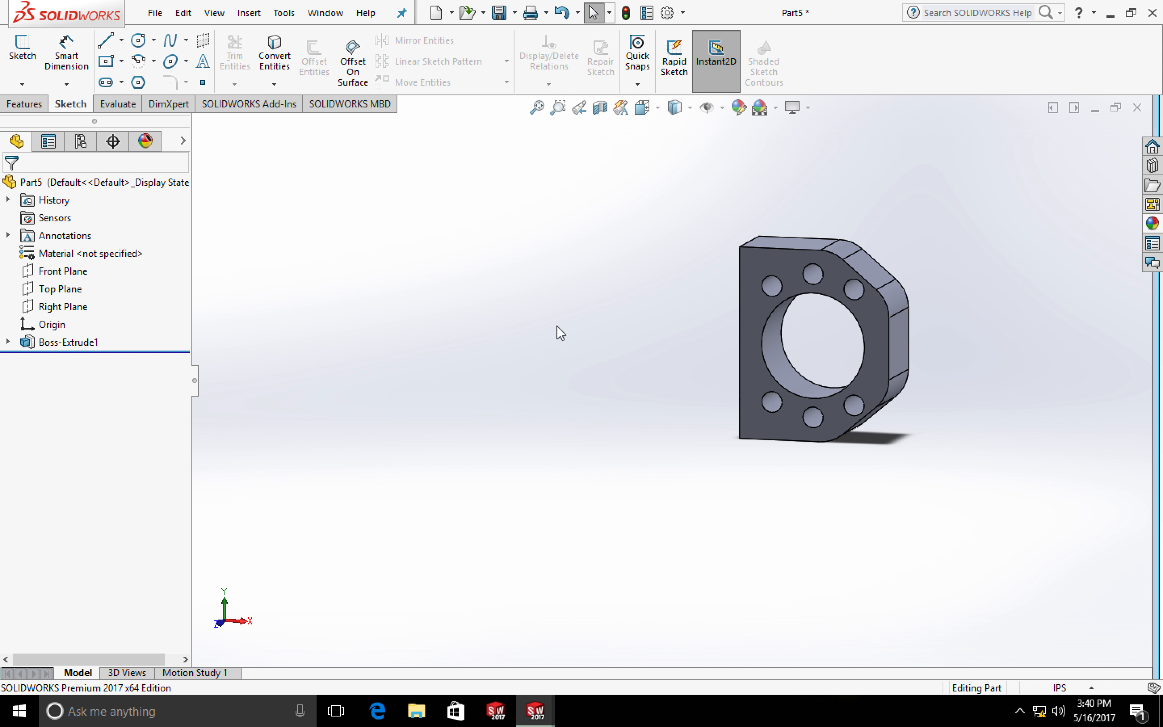
{"action": "left_click", "coordinate": [249, 13]}
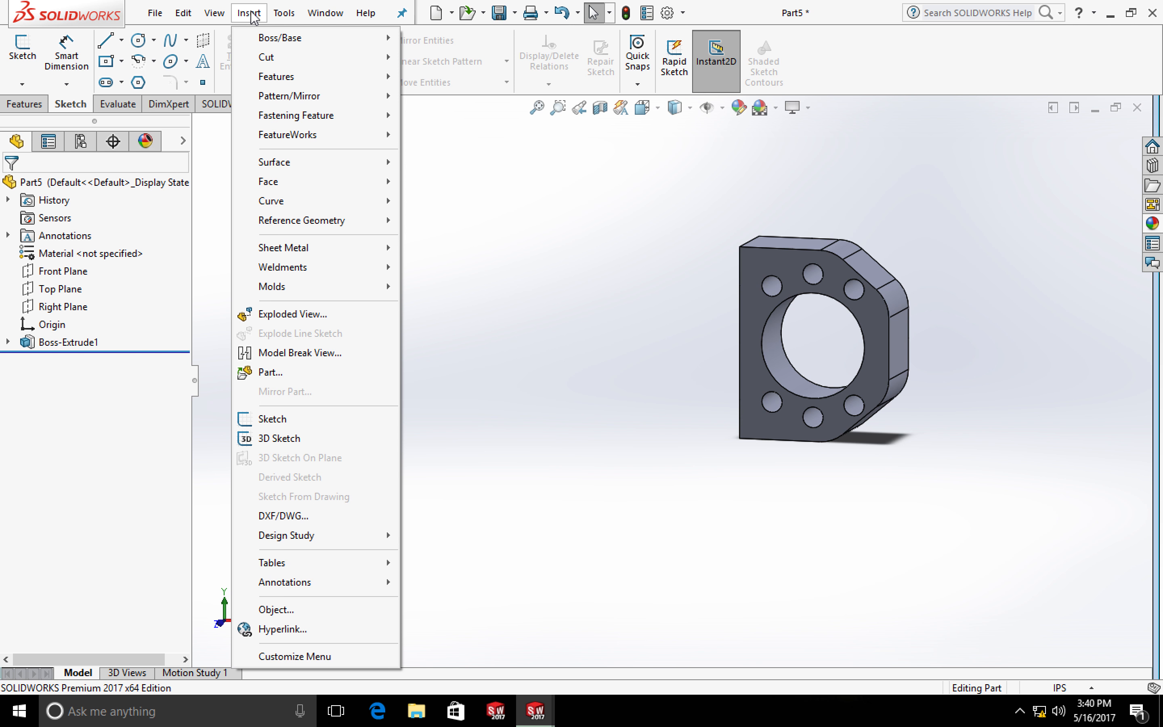
{"action": "left_click", "coordinate": [599, 293]}
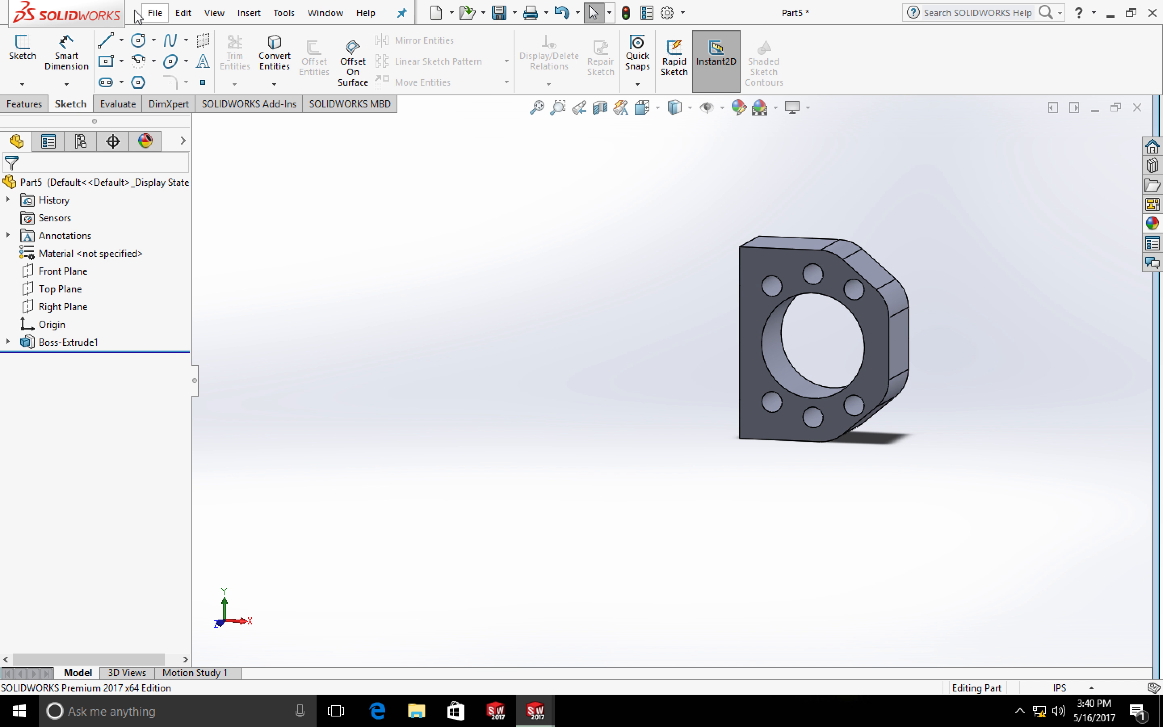
{"action": "left_click", "coordinate": [154, 13]}
{"action": "left_click", "coordinate": [195, 190]}
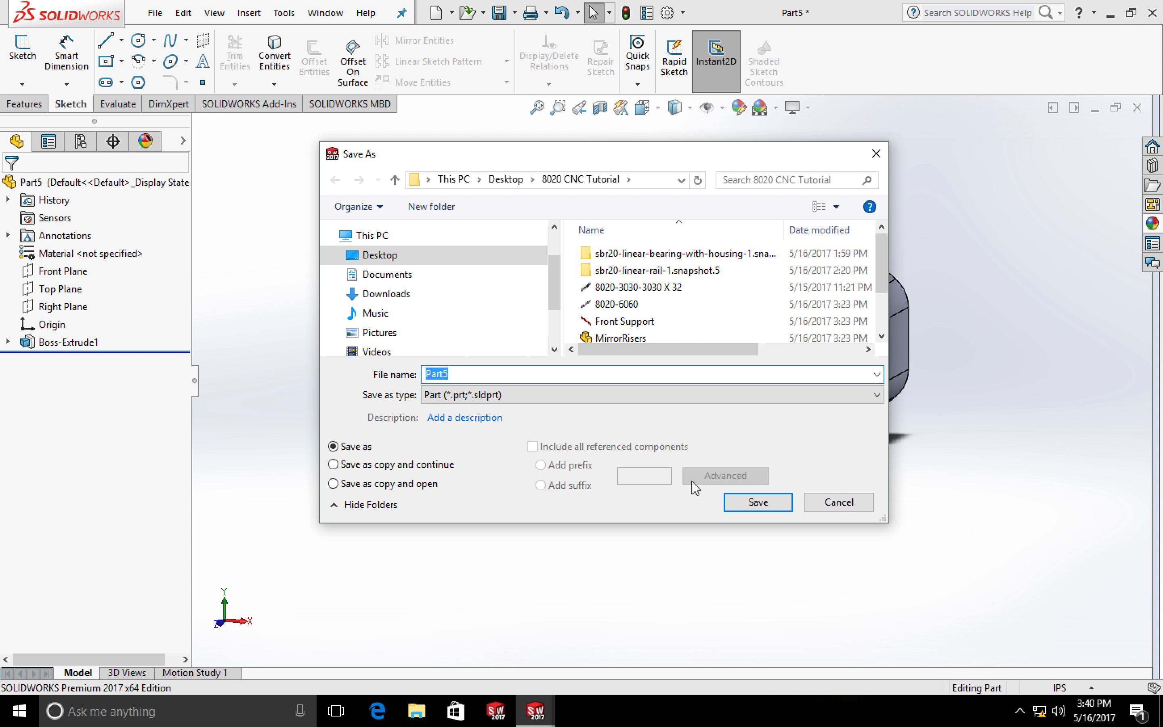
{"action": "type", "text": "Ballnjut Moung"}
{"action": "key", "text": "Return"}
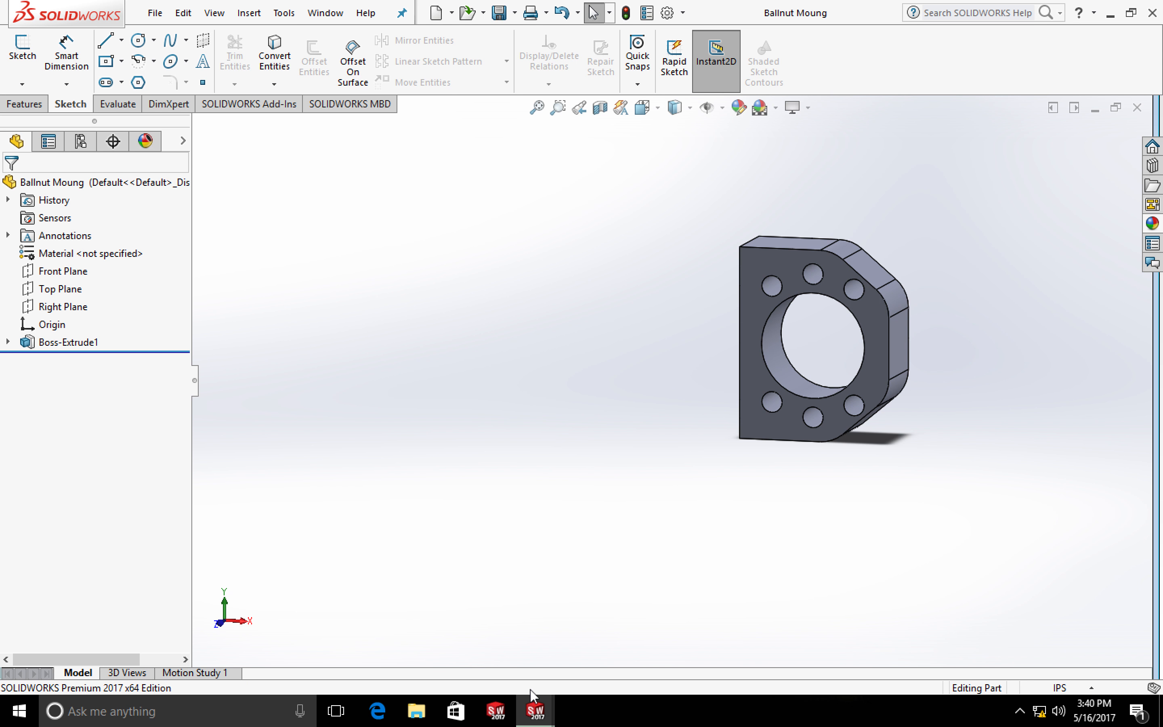
Switch to the Assem2 assembly and examine the outer face and lower end of the riser beside the rail
{"action": "mouse_move", "coordinate": [534, 709]}
{"action": "mouse_move", "coordinate": [707, 643]}
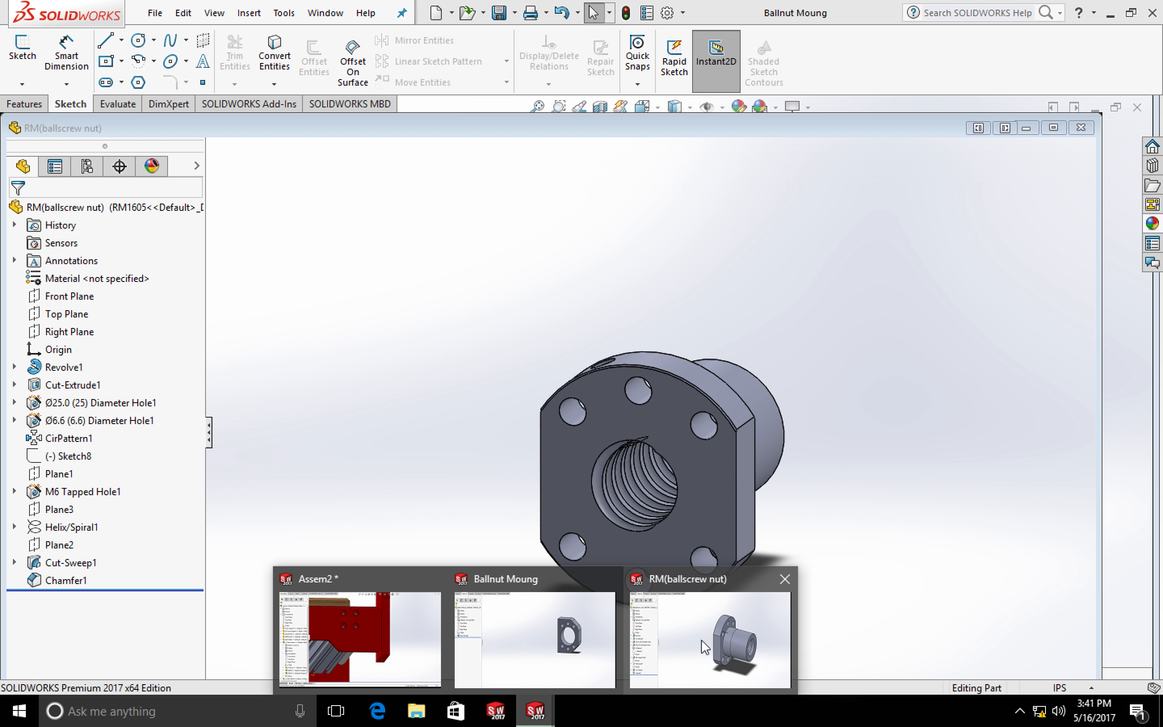
{"action": "mouse_move", "coordinate": [525, 649]}
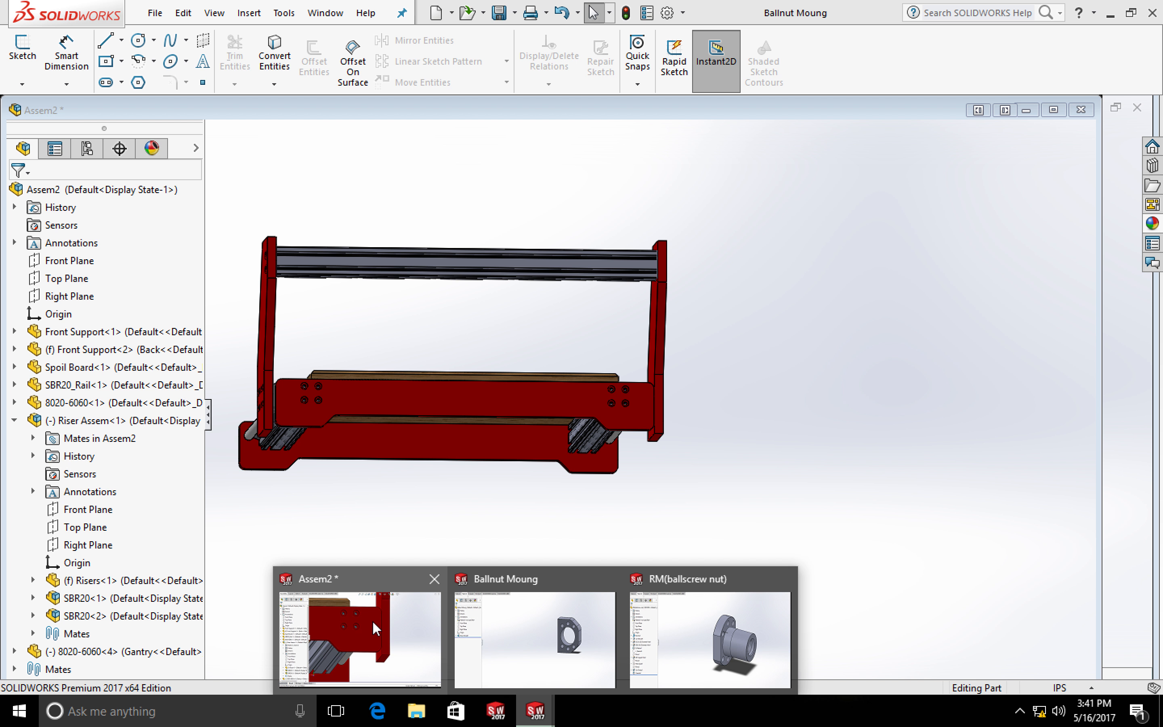
{"action": "left_click", "coordinate": [372, 621]}
{"action": "scroll", "coordinate": [470, 480], "scroll_direction": "down", "scroll_amount": 2}
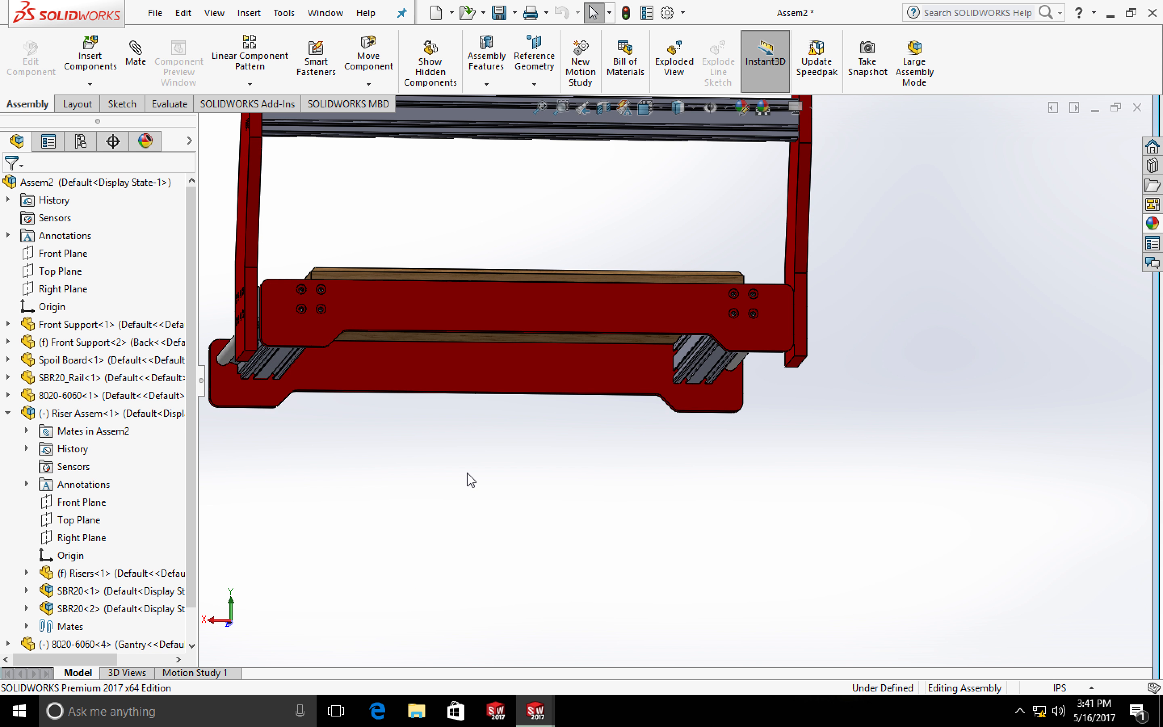
{"action": "scroll", "coordinate": [470, 480], "scroll_direction": "up", "scroll_amount": 3}
{"action": "middle_click_drag", "start_coordinate": [422, 401], "coordinate": [459, 442]}
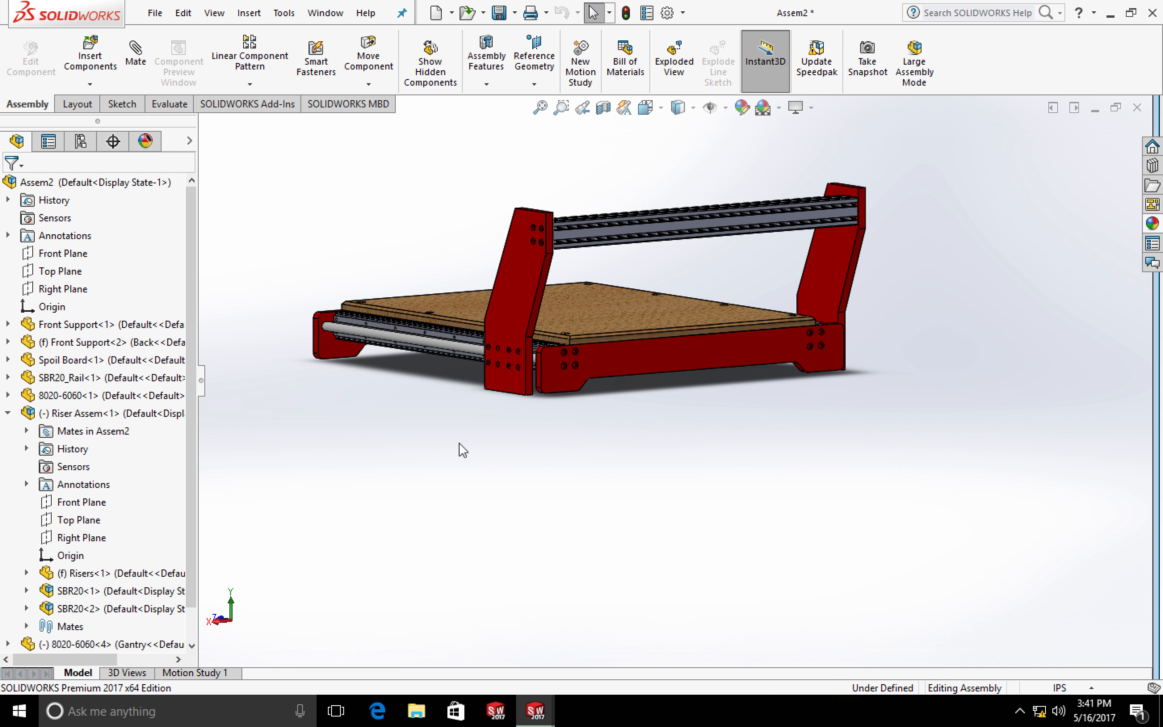
{"action": "scroll", "coordinate": [519, 426], "scroll_direction": "down", "scroll_amount": 10}
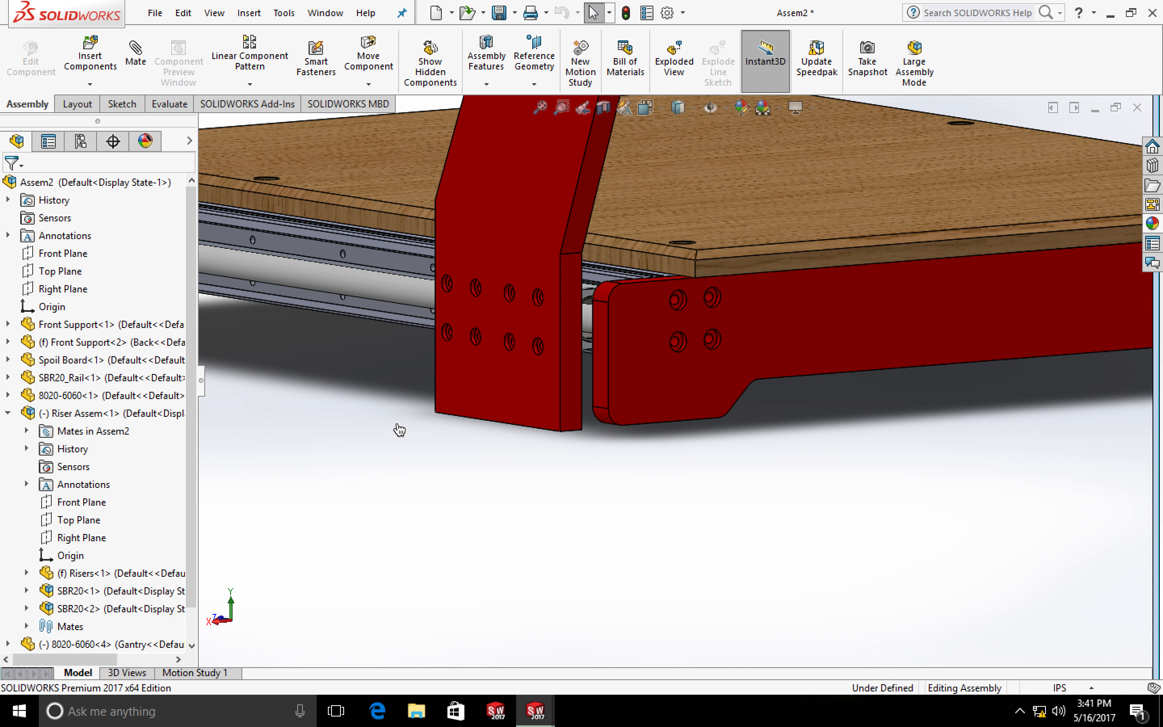
{"action": "middle_click_drag", "start_coordinate": [399, 429], "coordinate": [387, 364]}
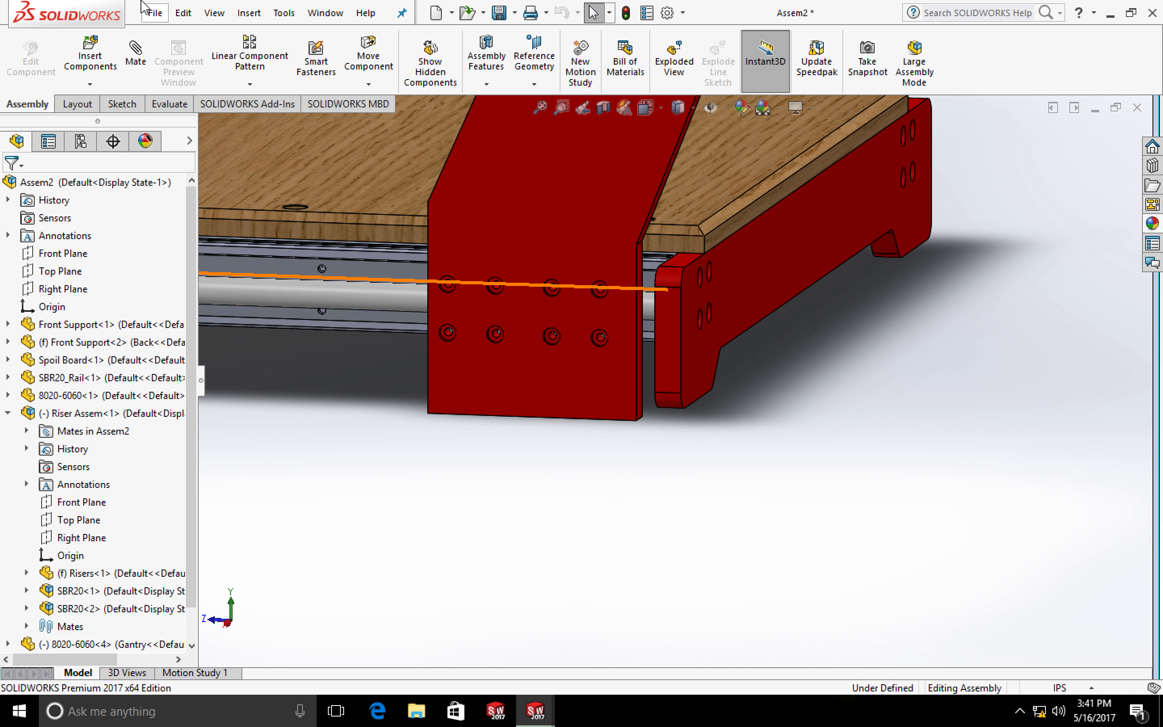
Open the Riser Assem subassembly file
{"action": "left_click", "coordinate": [154, 12]}
{"action": "left_click", "coordinate": [191, 60]}
{"action": "double_click", "coordinate": [495, 364]}
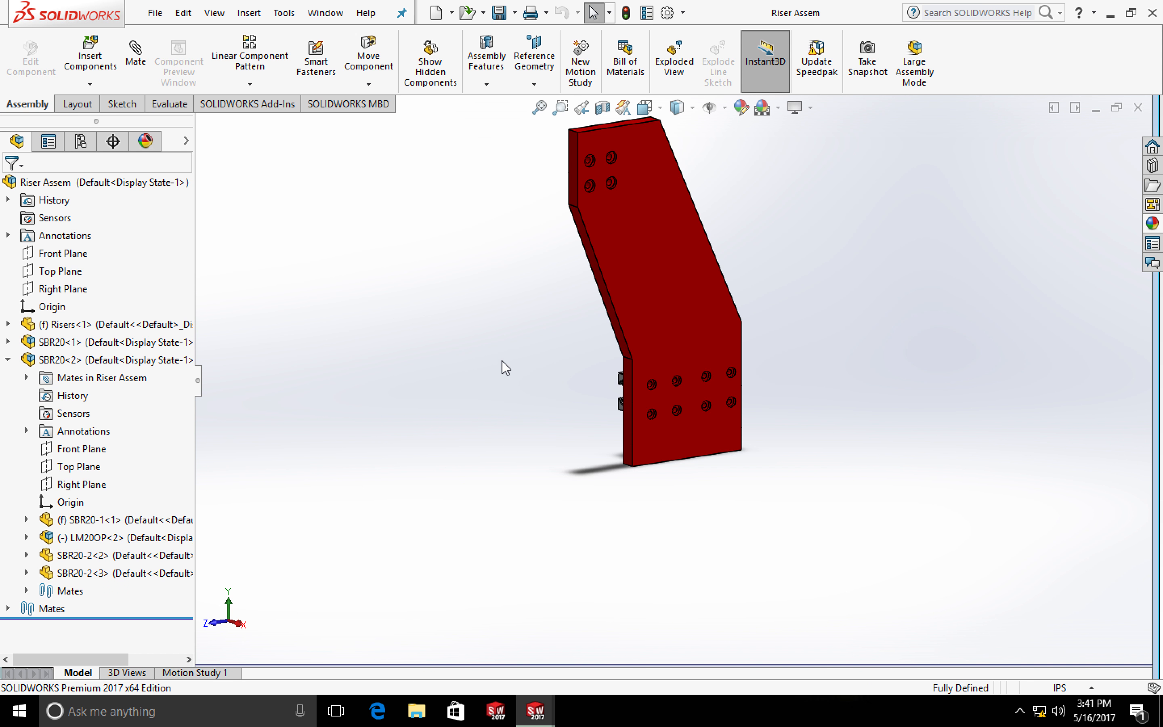
Insert the Ballnut Moung part into the riser subassembly and place it beside the lower end of the riser plate
{"action": "scroll", "coordinate": [494, 345], "scroll_direction": "up", "scroll_amount": 1}
{"action": "middle_click_drag", "start_coordinate": [493, 345], "coordinate": [675, 324]}
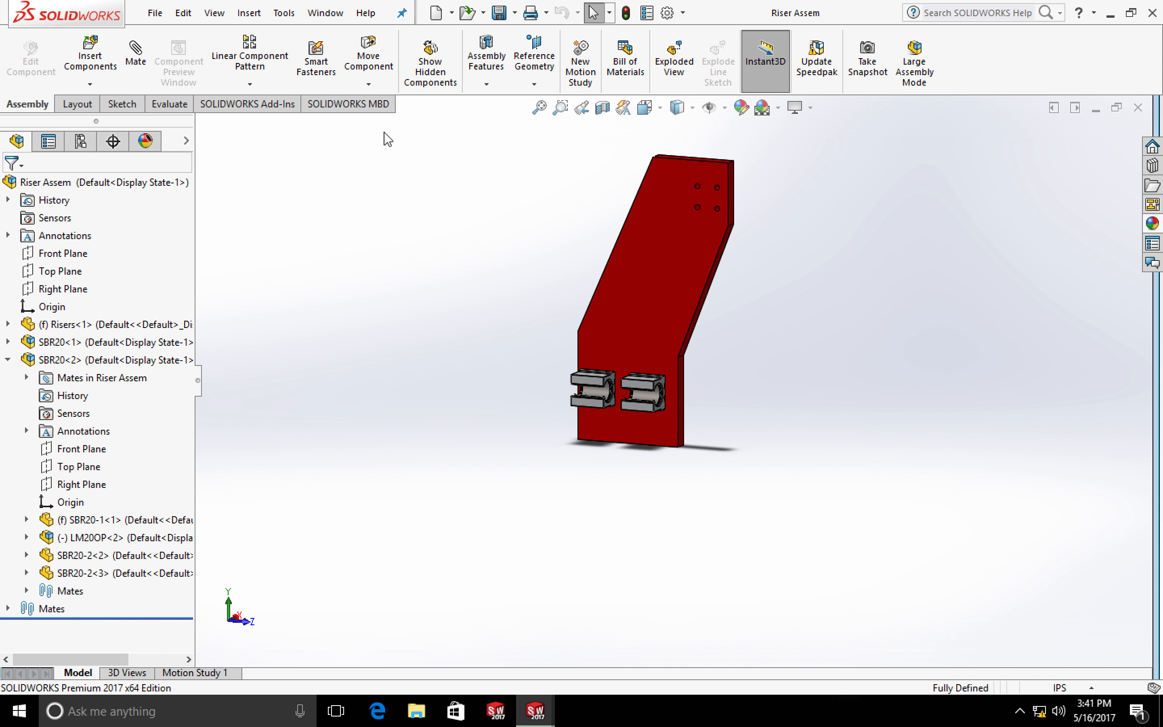
{"action": "scroll", "coordinate": [301, 67], "scroll_direction": "down", "scroll_amount": 1}
{"action": "left_click", "coordinate": [248, 12]}
{"action": "mouse_move", "coordinate": [260, 37]}
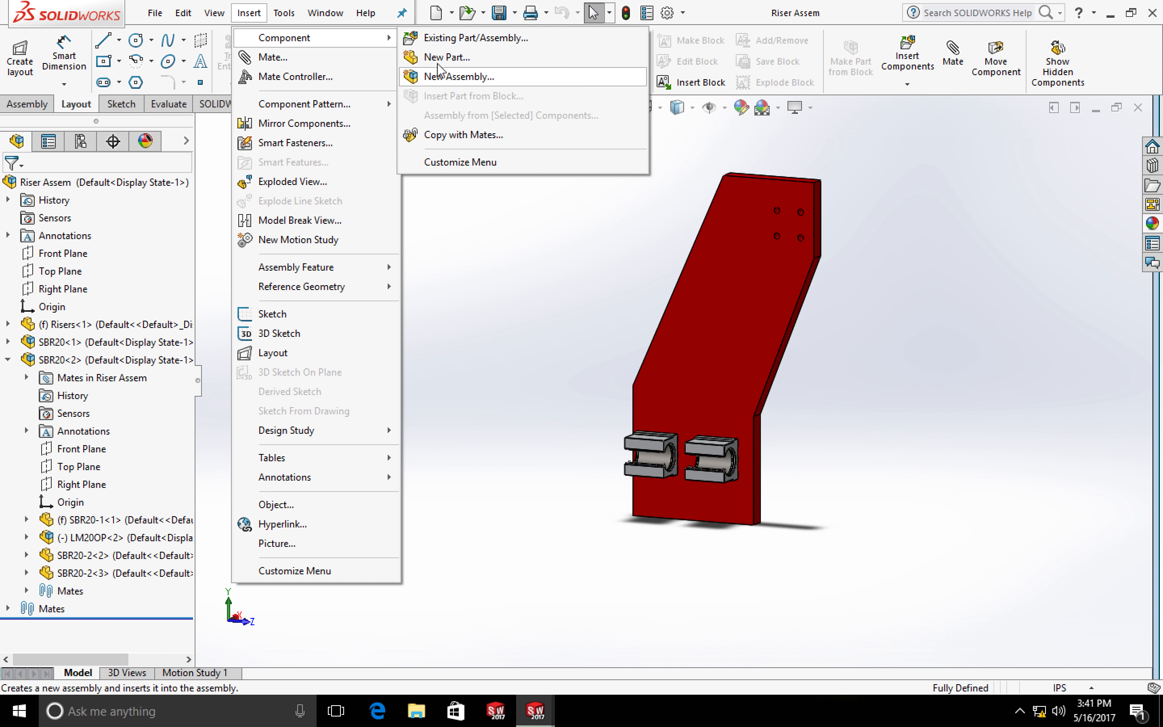
{"action": "left_click", "coordinate": [452, 38]}
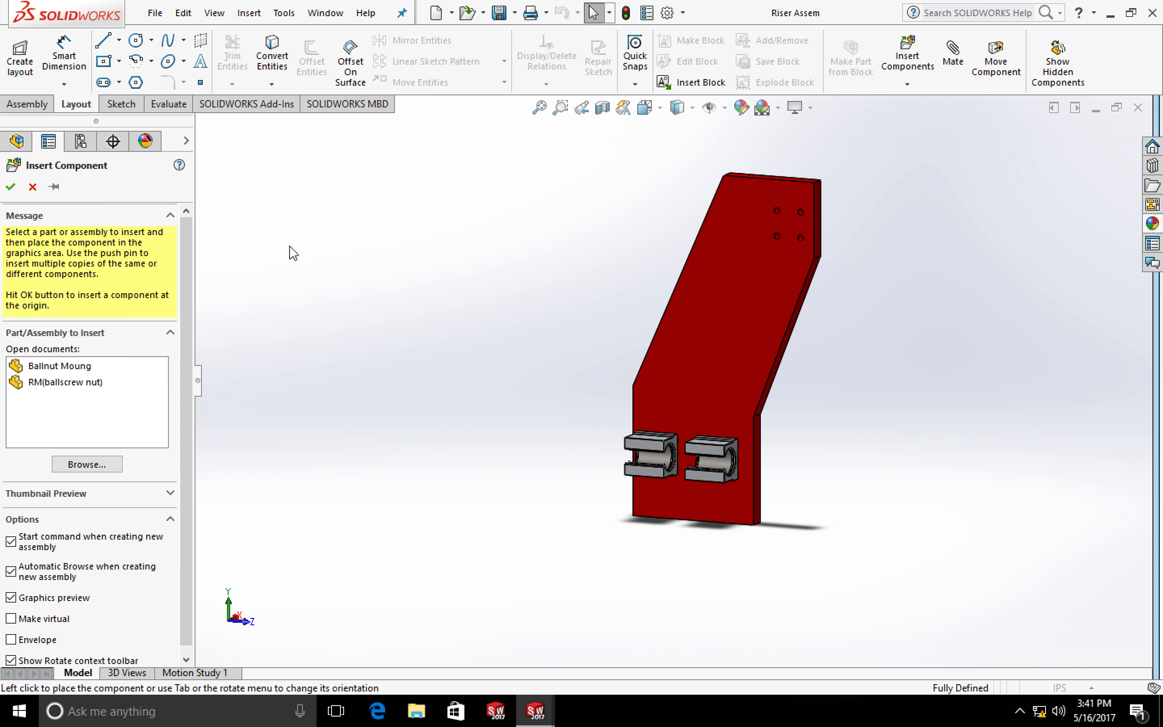
{"action": "left_click", "coordinate": [68, 366]}
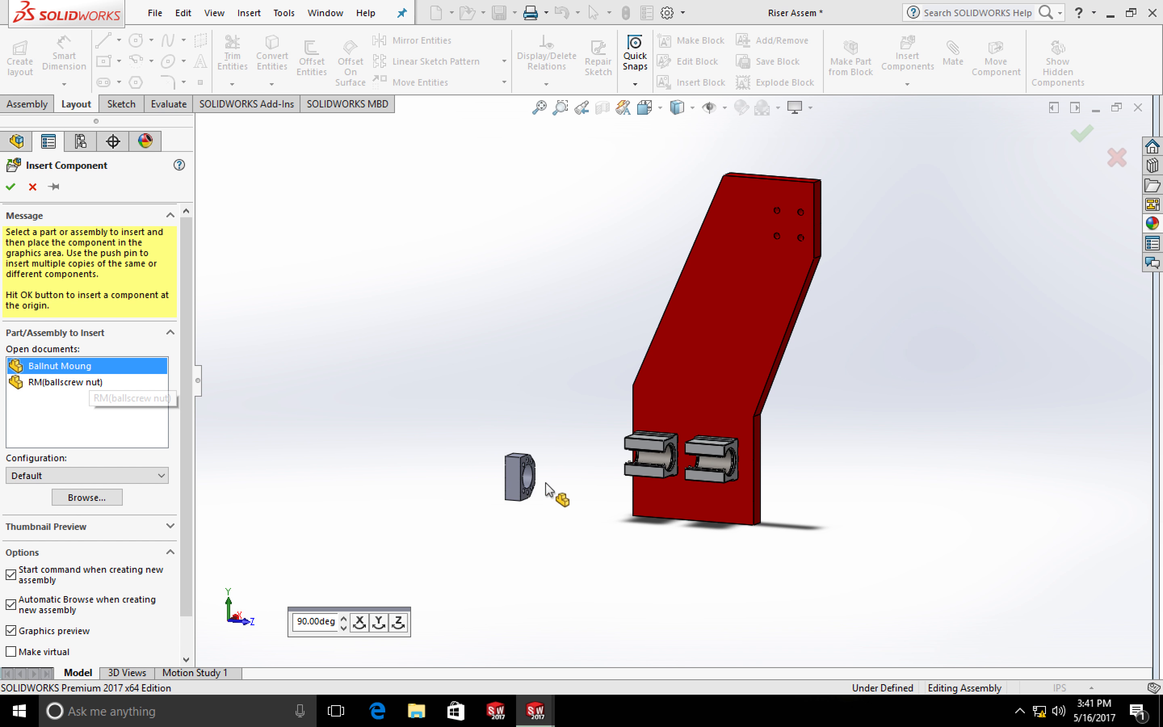
{"action": "left_click", "coordinate": [594, 523]}
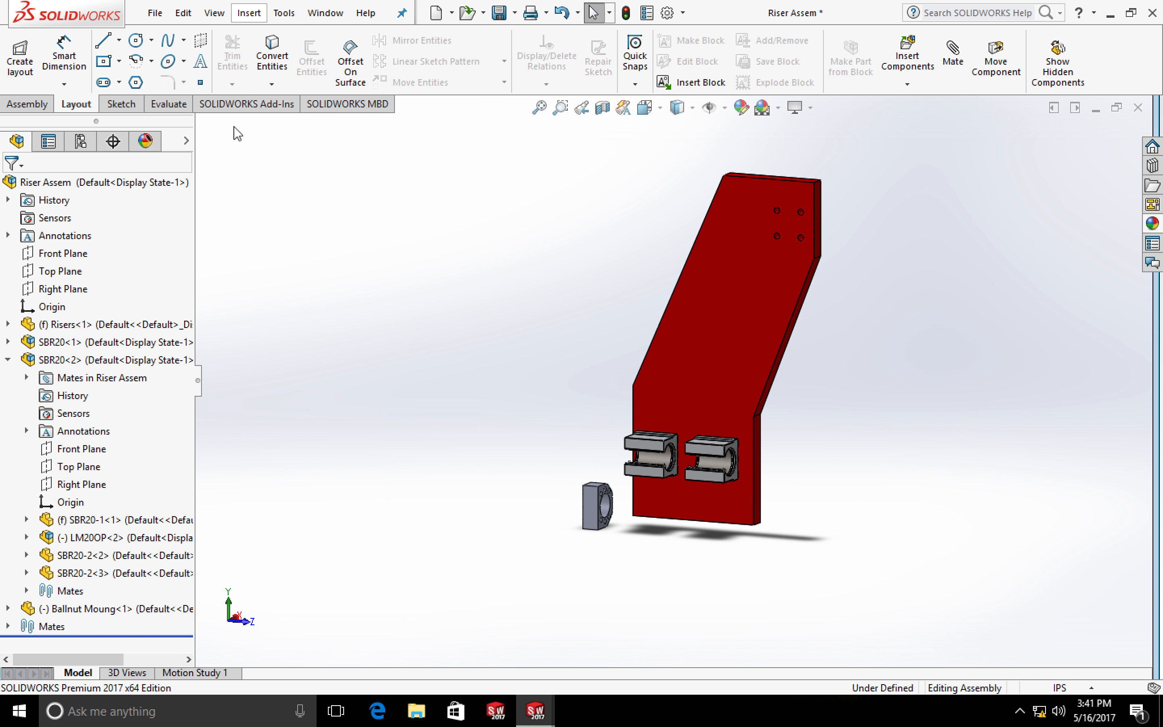
Mate the mount's flat back face coincident with the riser's bearing-side face, using the flipped mate alignment
{"action": "left_click", "coordinate": [27, 104]}
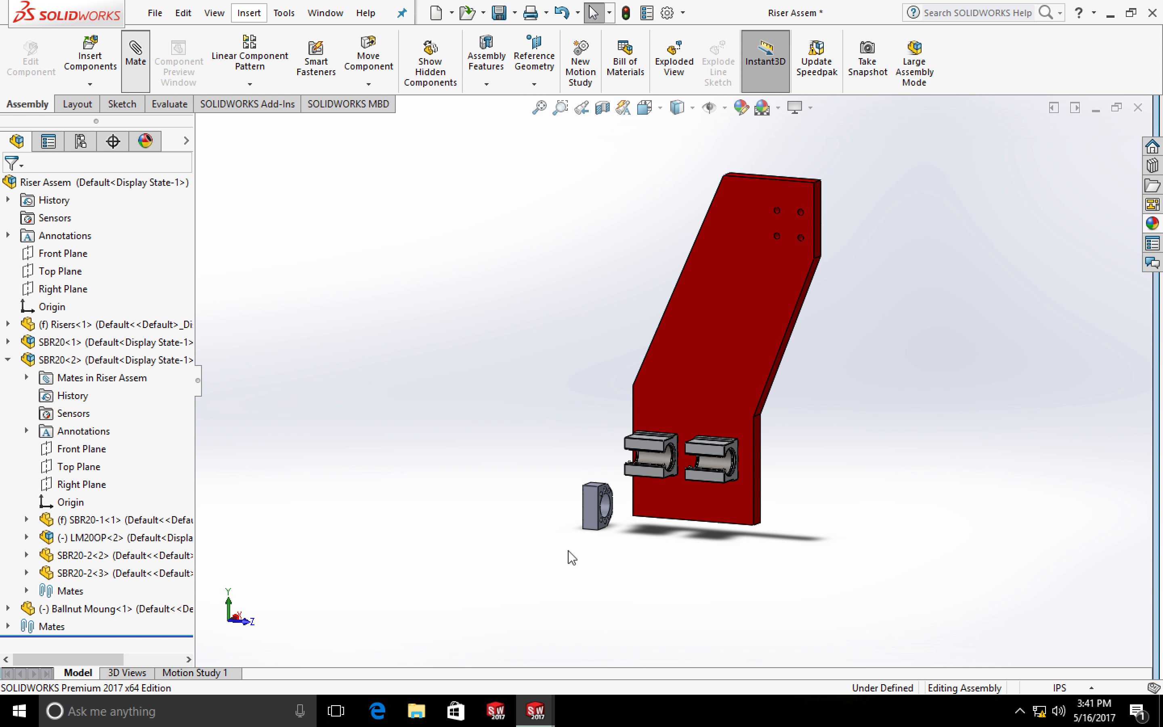
{"action": "left_click", "coordinate": [599, 505]}
{"action": "left_click", "coordinate": [705, 499]}
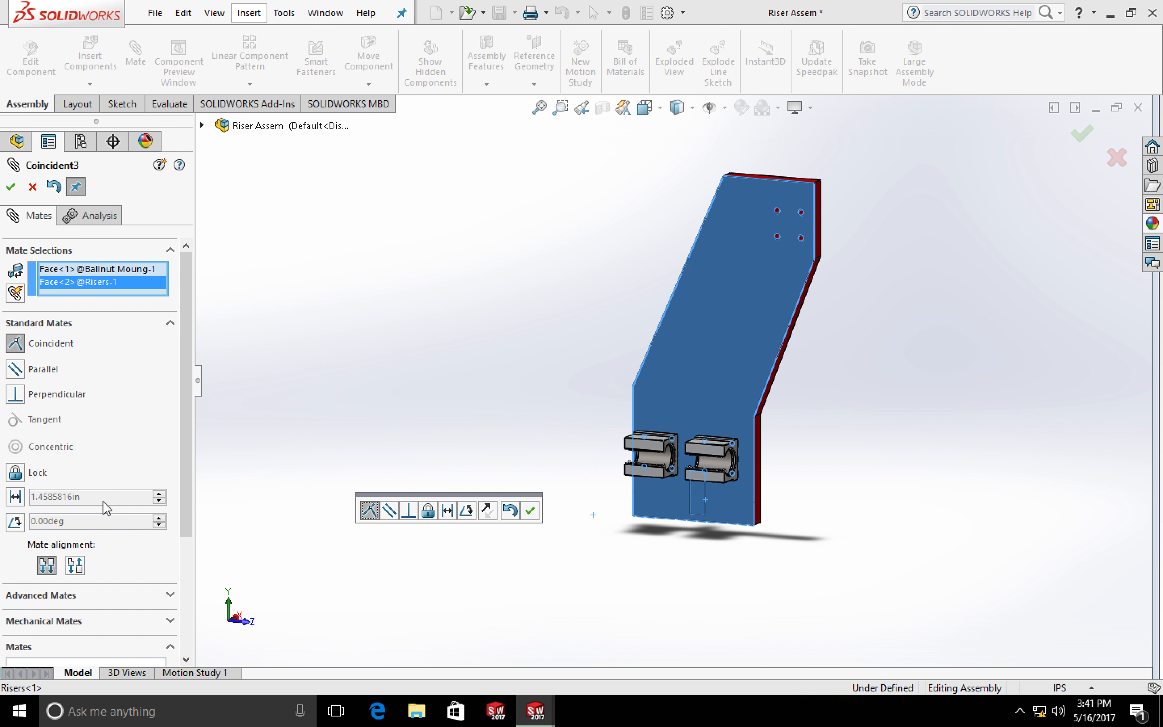
{"action": "left_click", "coordinate": [76, 566]}
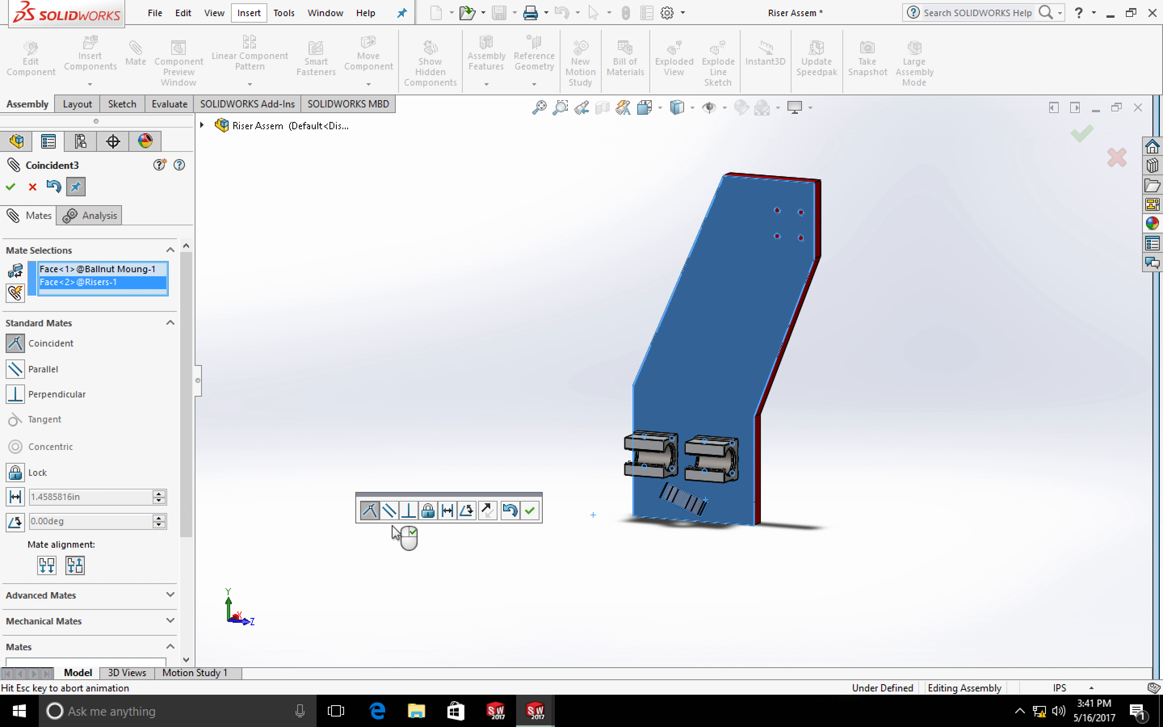
{"action": "scroll", "coordinate": [365, 495], "scroll_direction": "down", "scroll_amount": 2}
{"action": "left_click", "coordinate": [10, 187]}
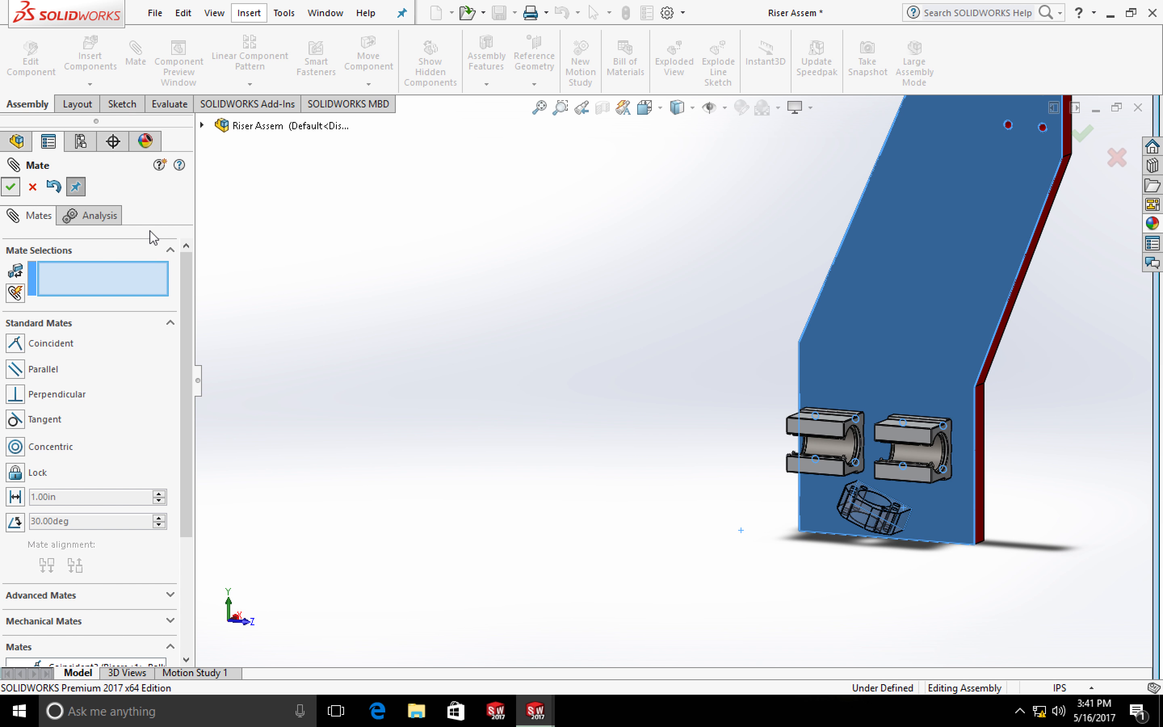
Add a Parallel mate between the mount's flat end face and the riser's bottom face
{"action": "scroll", "coordinate": [857, 563], "scroll_direction": "down", "scroll_amount": 2}
{"action": "scroll", "coordinate": [892, 510], "scroll_direction": "down", "scroll_amount": 1}
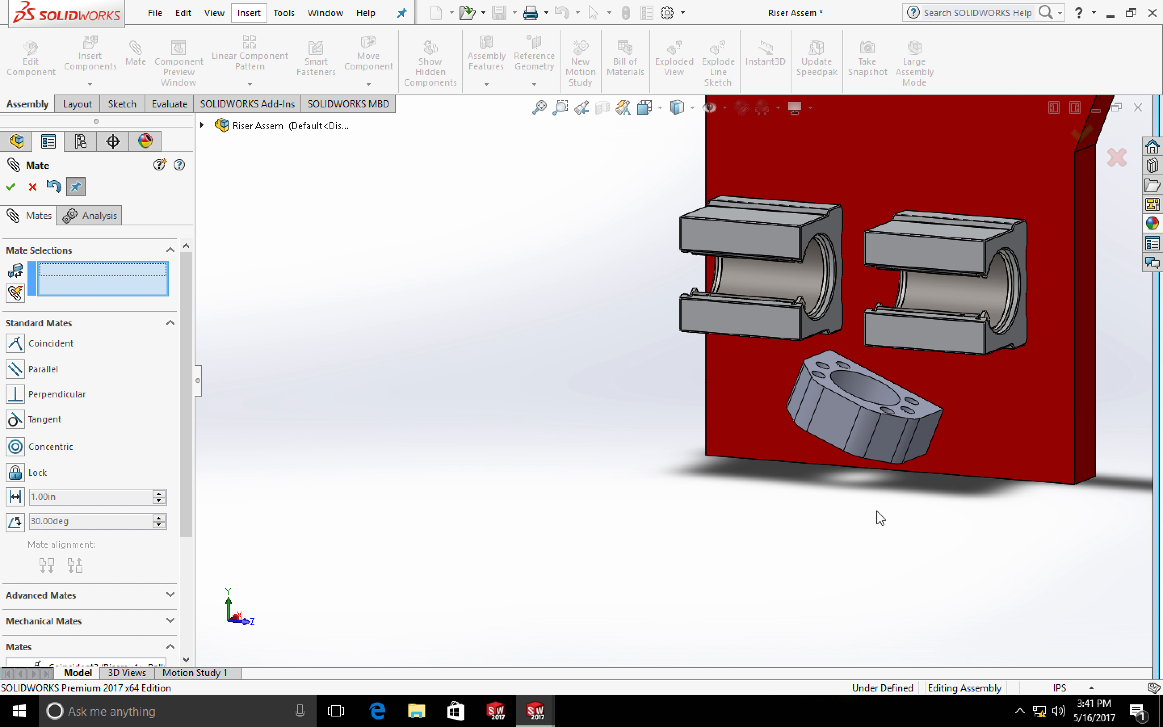
{"action": "middle_click_drag", "start_coordinate": [879, 518], "coordinate": [921, 489]}
{"action": "left_click", "coordinate": [912, 440]}
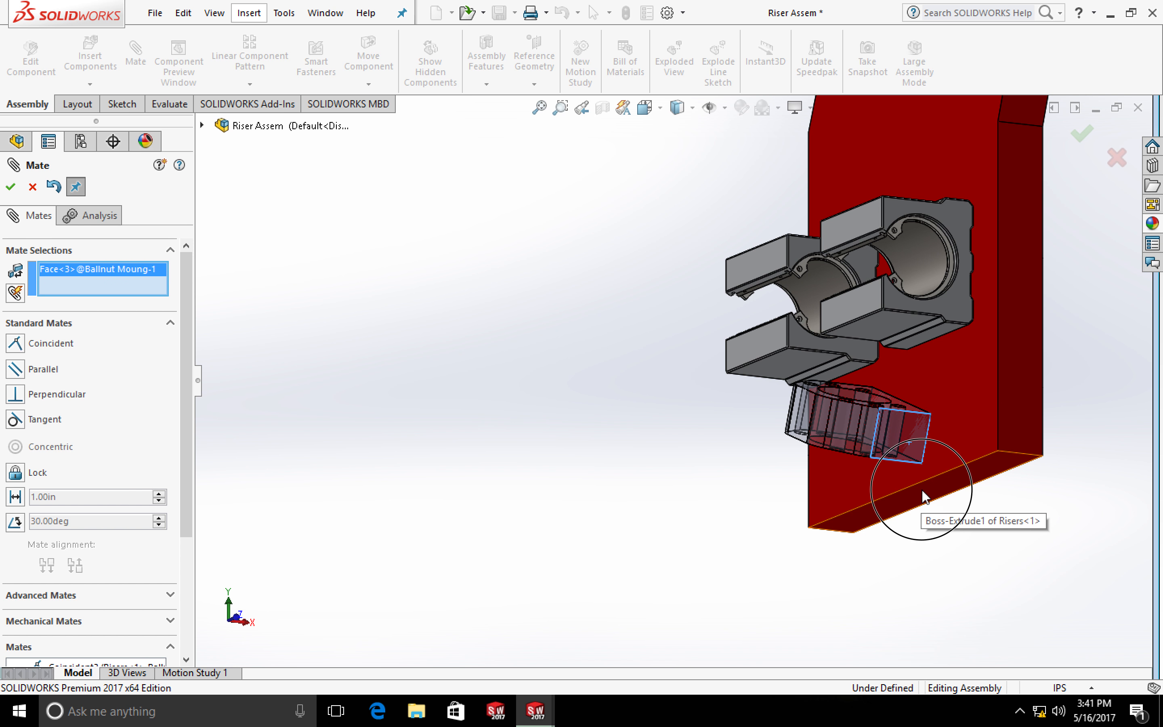
{"action": "left_click", "coordinate": [921, 489]}
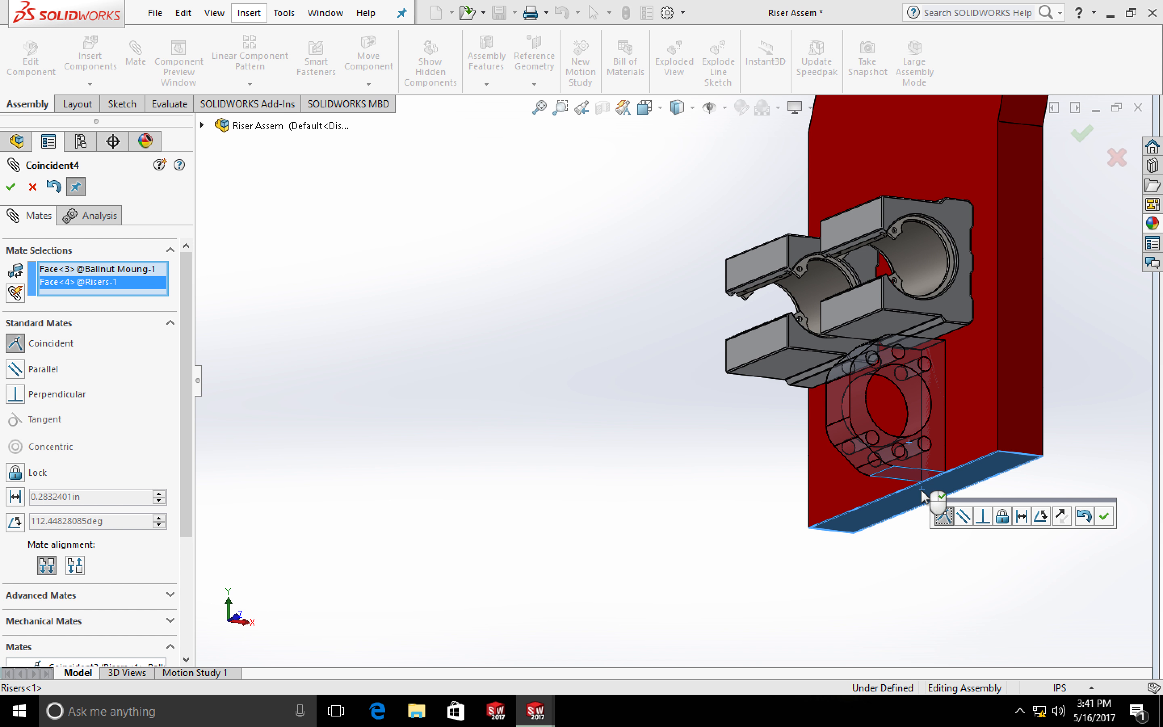
{"action": "scroll", "coordinate": [620, 480], "scroll_direction": "up", "scroll_amount": 1}
{"action": "middle_click_drag", "start_coordinate": [656, 421], "coordinate": [626, 457]}
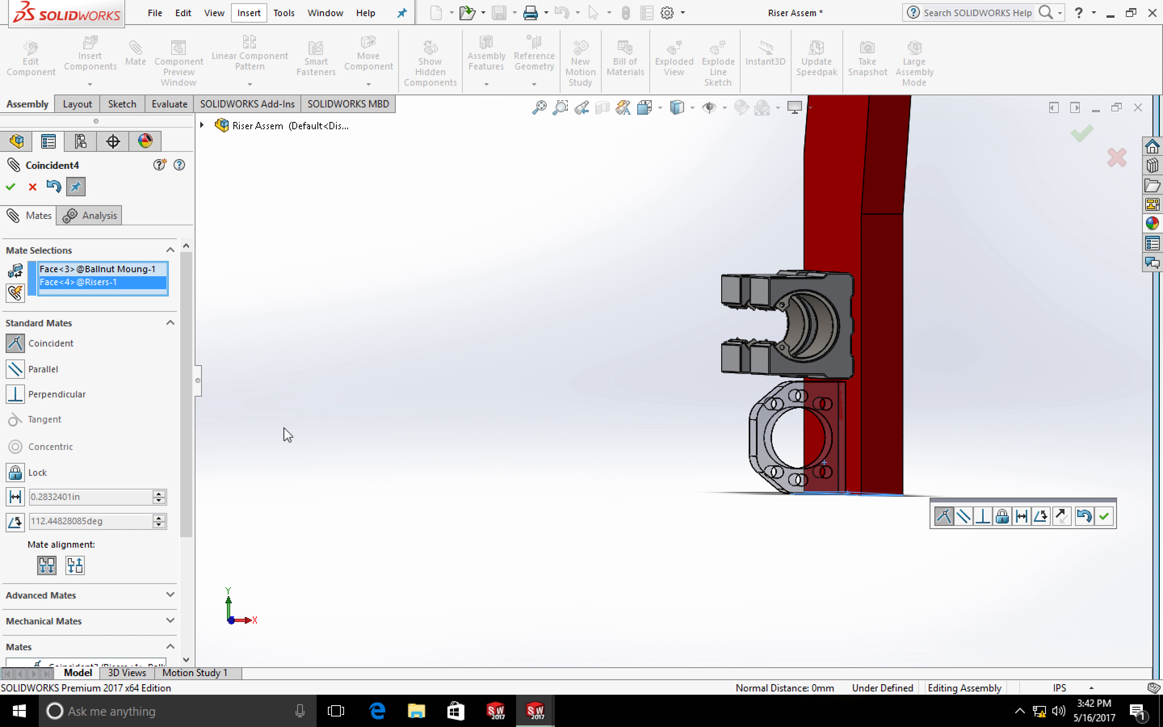
{"action": "left_click", "coordinate": [15, 369]}
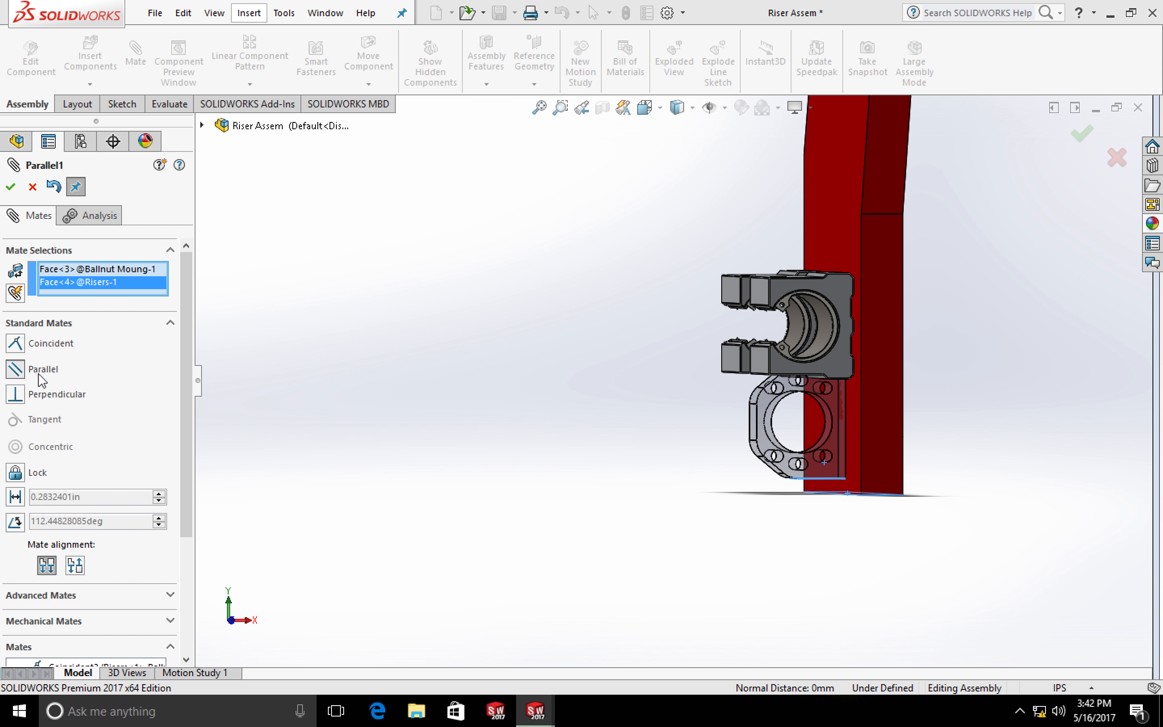
{"action": "left_click", "coordinate": [19, 194]}
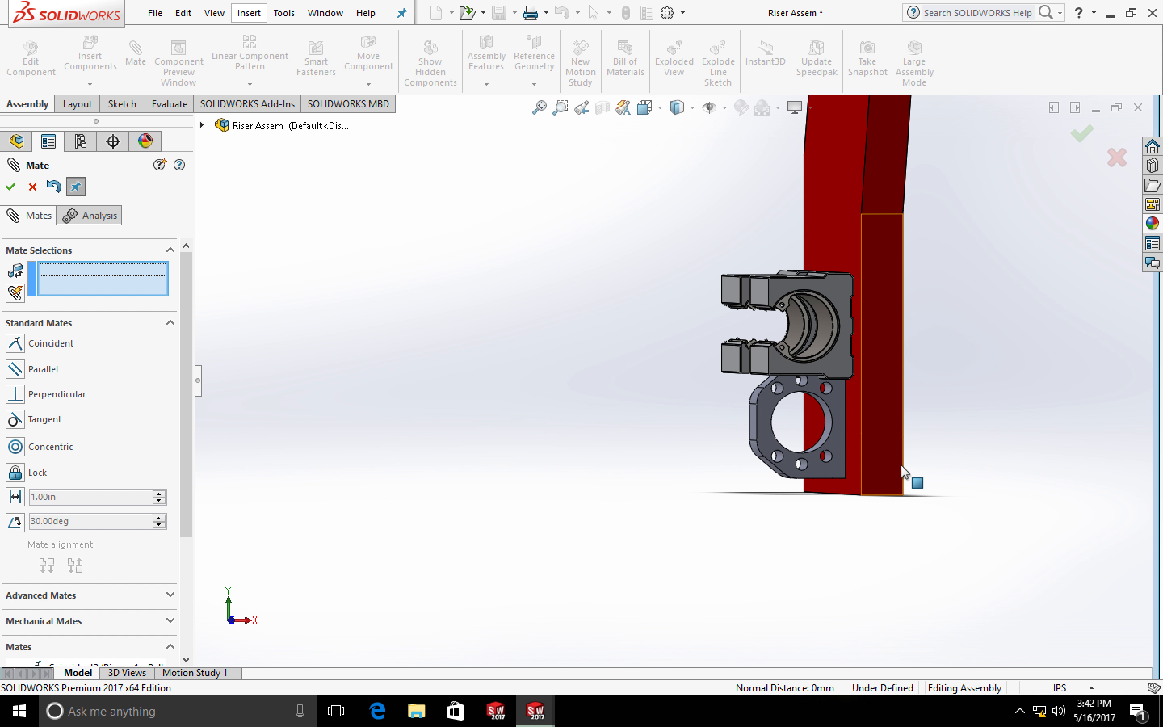
Move the mount down clear of the bearing blocks and mate its bottom face coincident with the riser's bottom face
{"action": "scroll", "coordinate": [799, 435], "scroll_direction": "down", "scroll_amount": 3}
{"action": "left_click", "coordinate": [793, 440]}
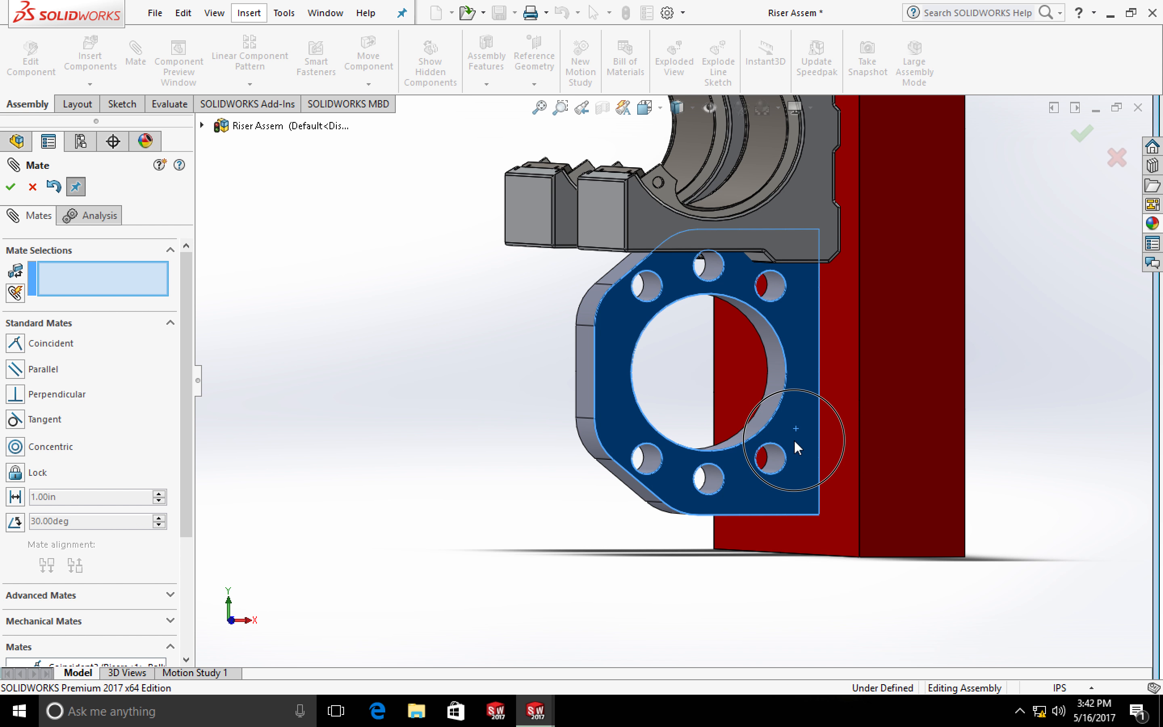
{"action": "left_click_drag", "start_coordinate": [792, 447], "coordinate": [791, 471]}
{"action": "middle_click_drag", "start_coordinate": [488, 467], "coordinate": [495, 417]}
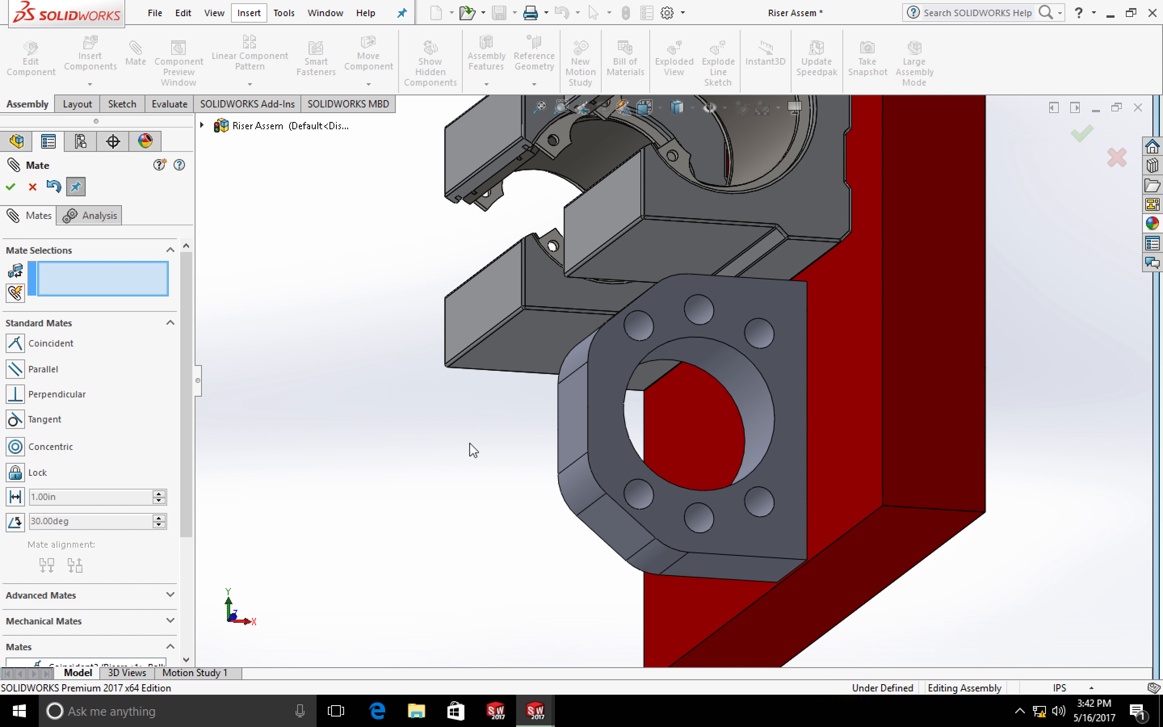
{"action": "scroll", "coordinate": [470, 442], "scroll_direction": "up", "scroll_amount": 3}
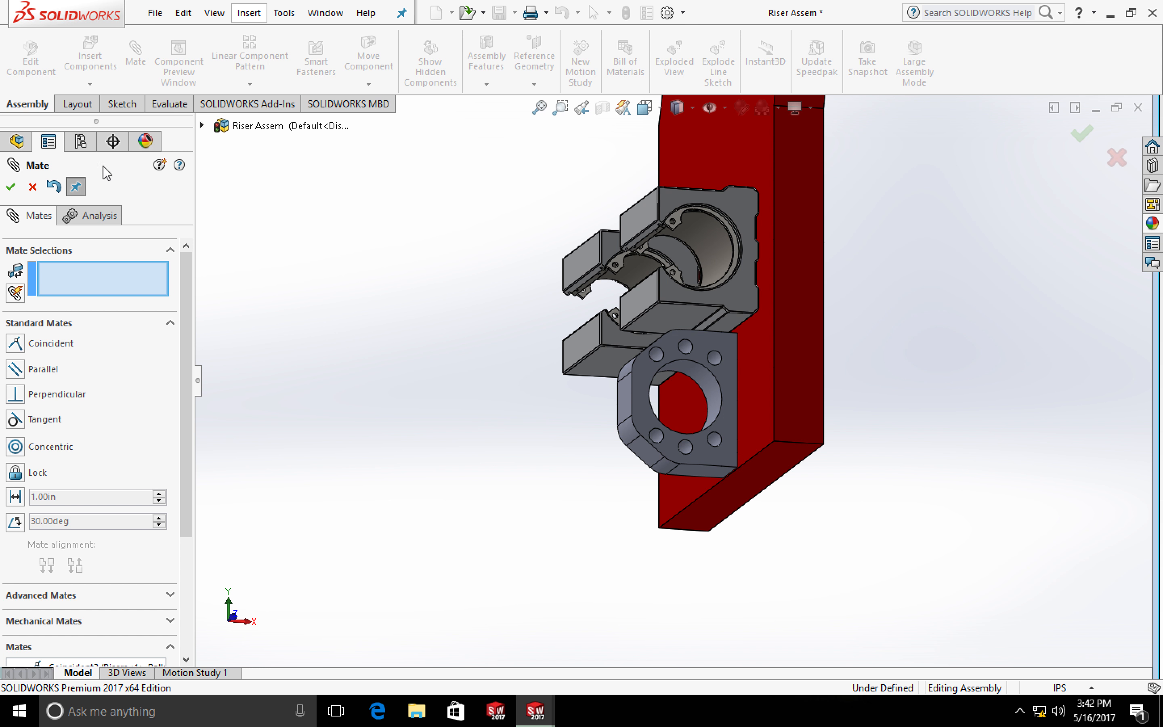
{"action": "left_click", "coordinate": [693, 469]}
{"action": "left_click", "coordinate": [741, 486]}
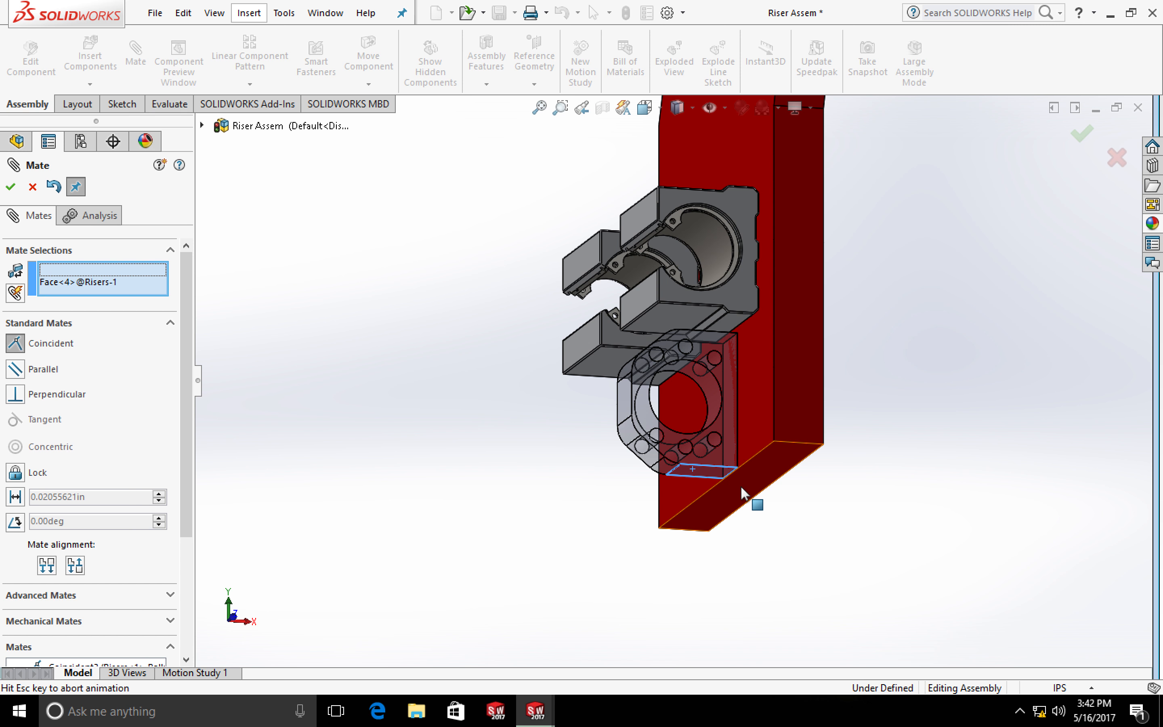
{"action": "key", "text": "Return"}
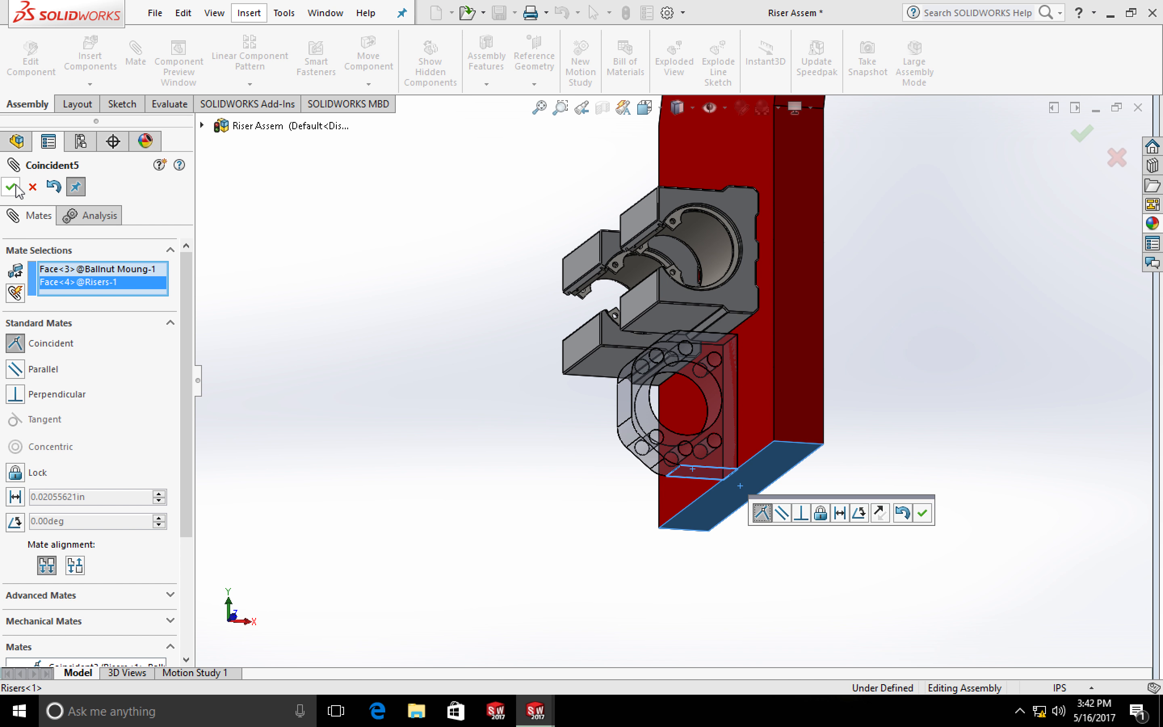
Add a Distance mate of 3 in between the ballnut mount's bored face and the riser's narrow side face, and finish mating
{"action": "middle_click_drag", "start_coordinate": [443, 326], "coordinate": [600, 358]}
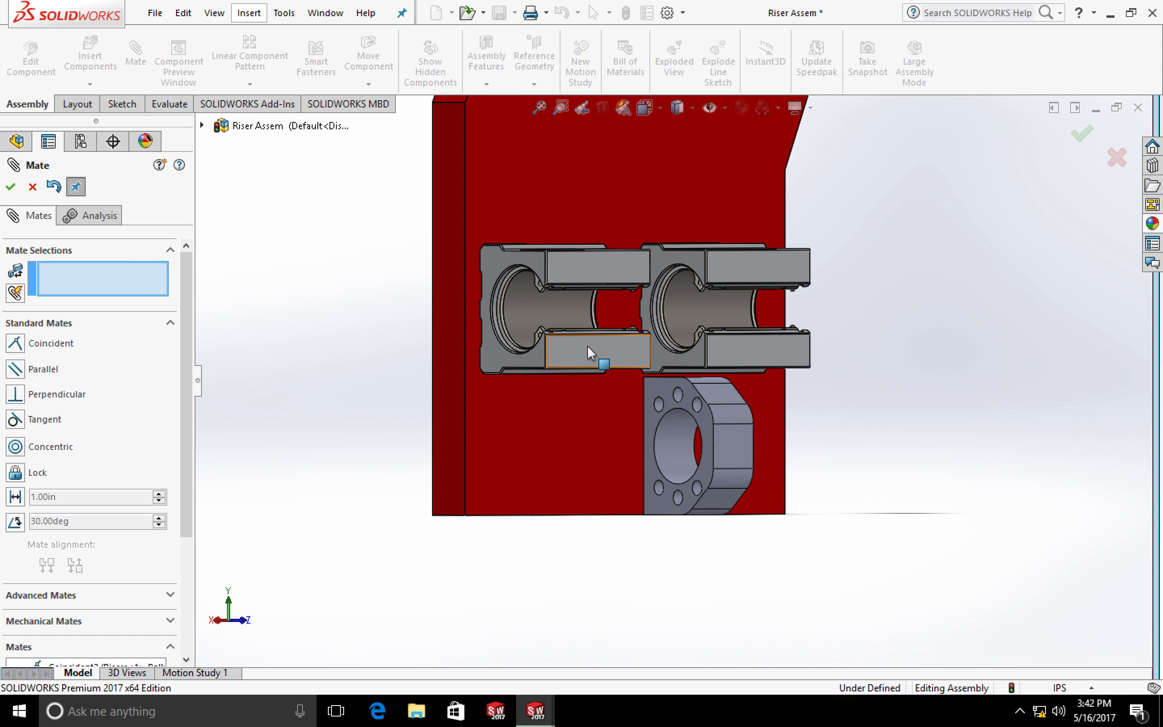
{"action": "left_click", "coordinate": [656, 386]}
{"action": "left_click", "coordinate": [452, 410]}
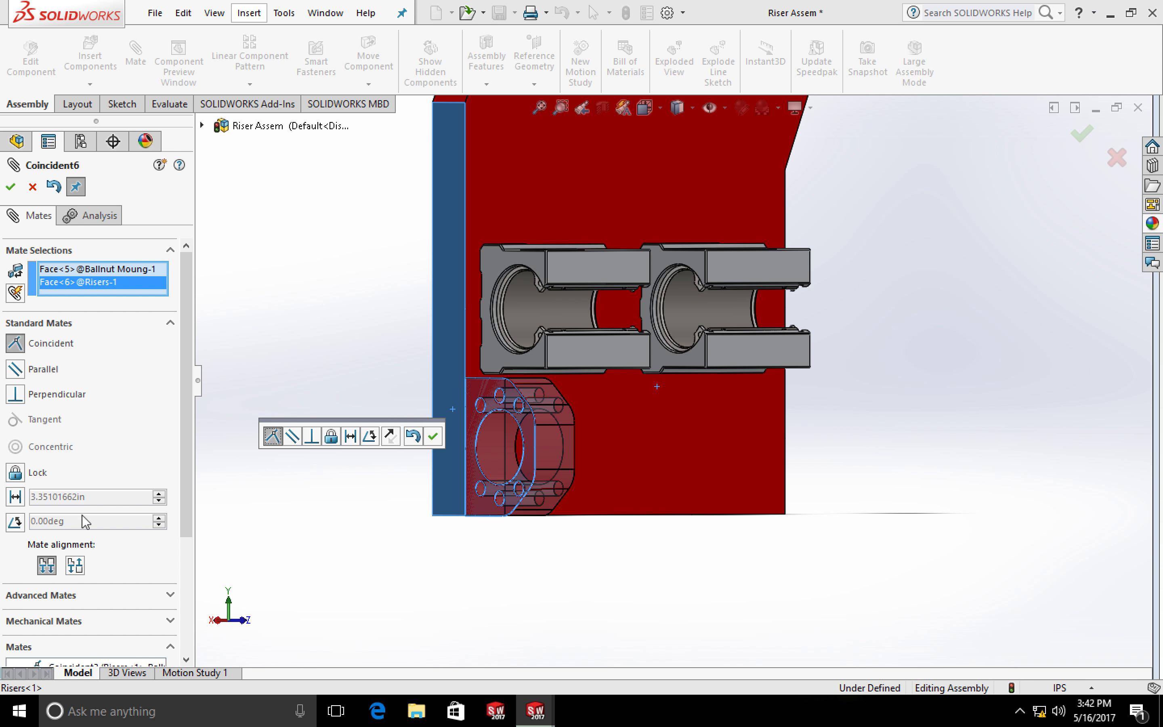
{"action": "left_click", "coordinate": [17, 499]}
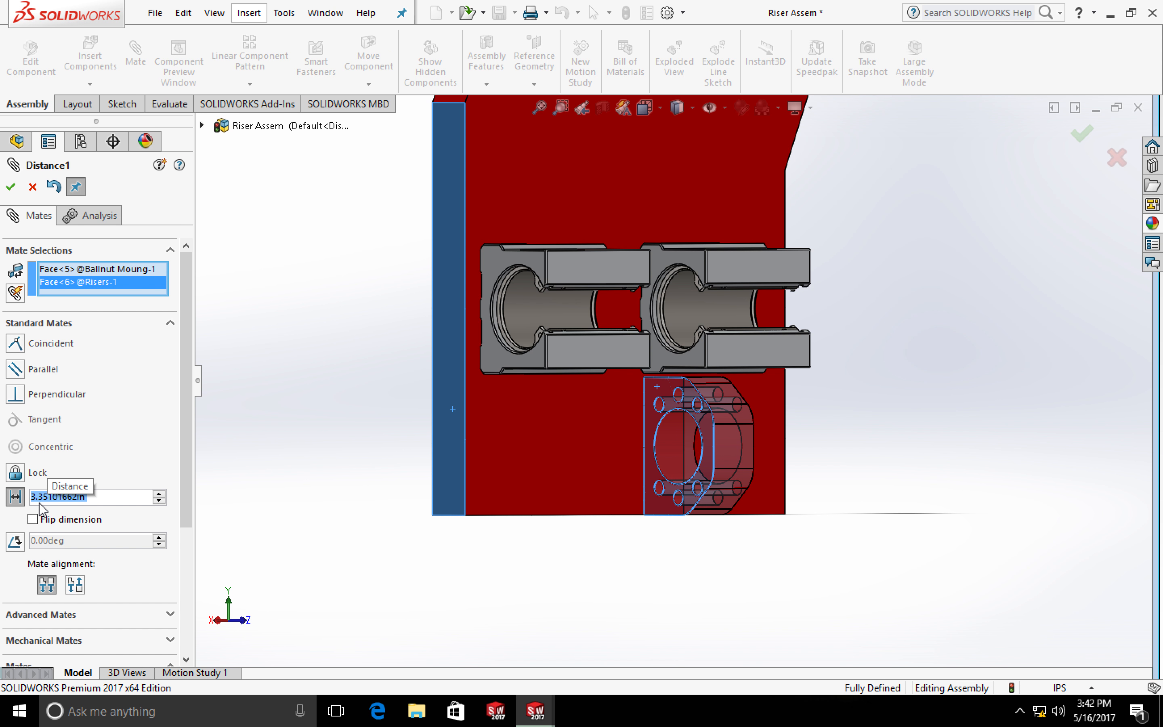
{"action": "type", "text": "3"}
{"action": "key", "text": "Return"}
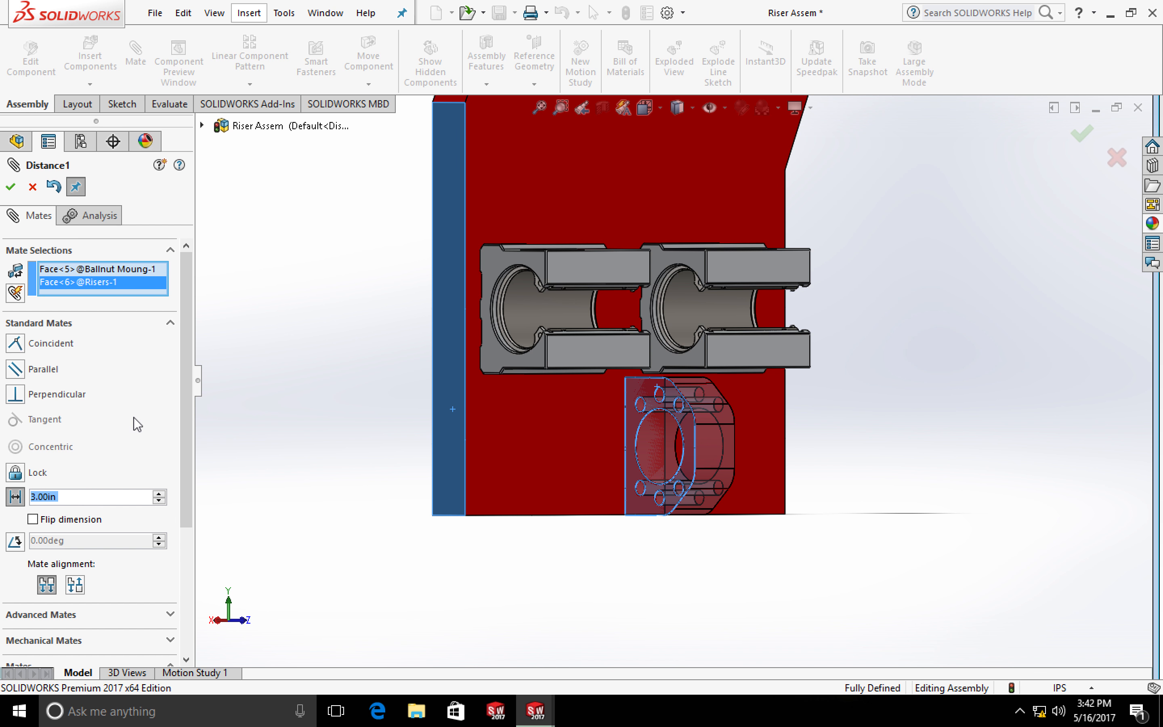
{"action": "left_click", "coordinate": [1084, 137]}
{"action": "left_click", "coordinate": [1085, 139]}
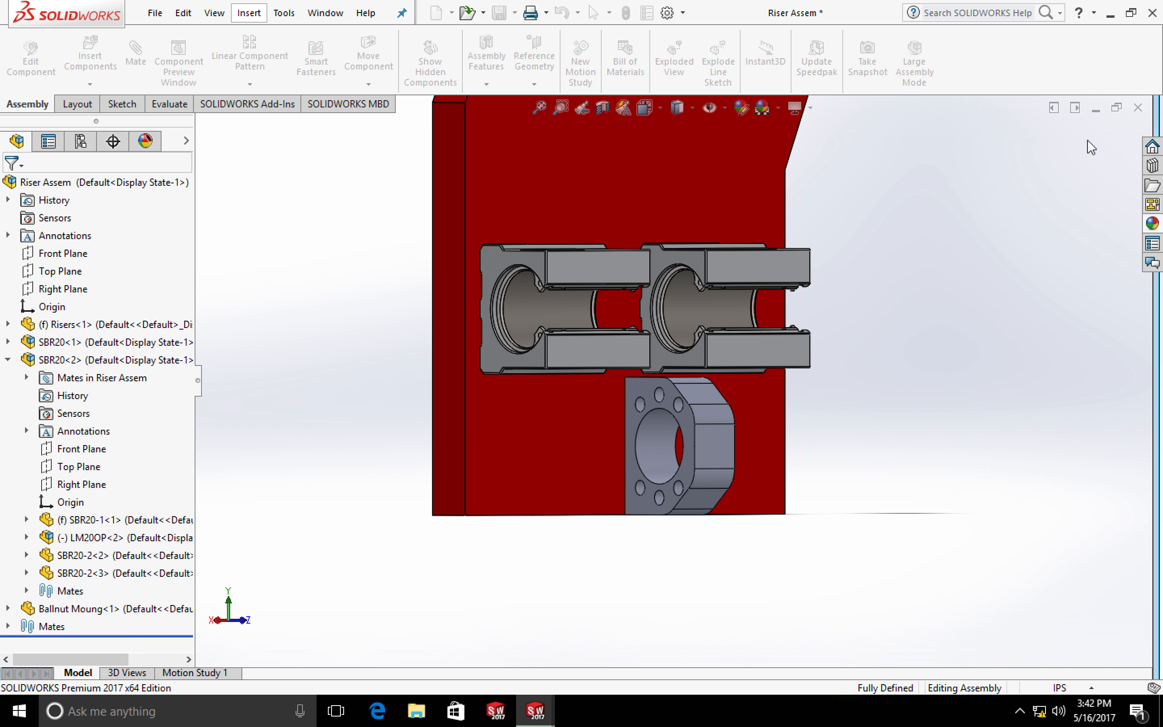
Rebuild the Riser Assem subassembly and return to the main assembly Assem2
{"action": "left_click", "coordinate": [543, 704]}
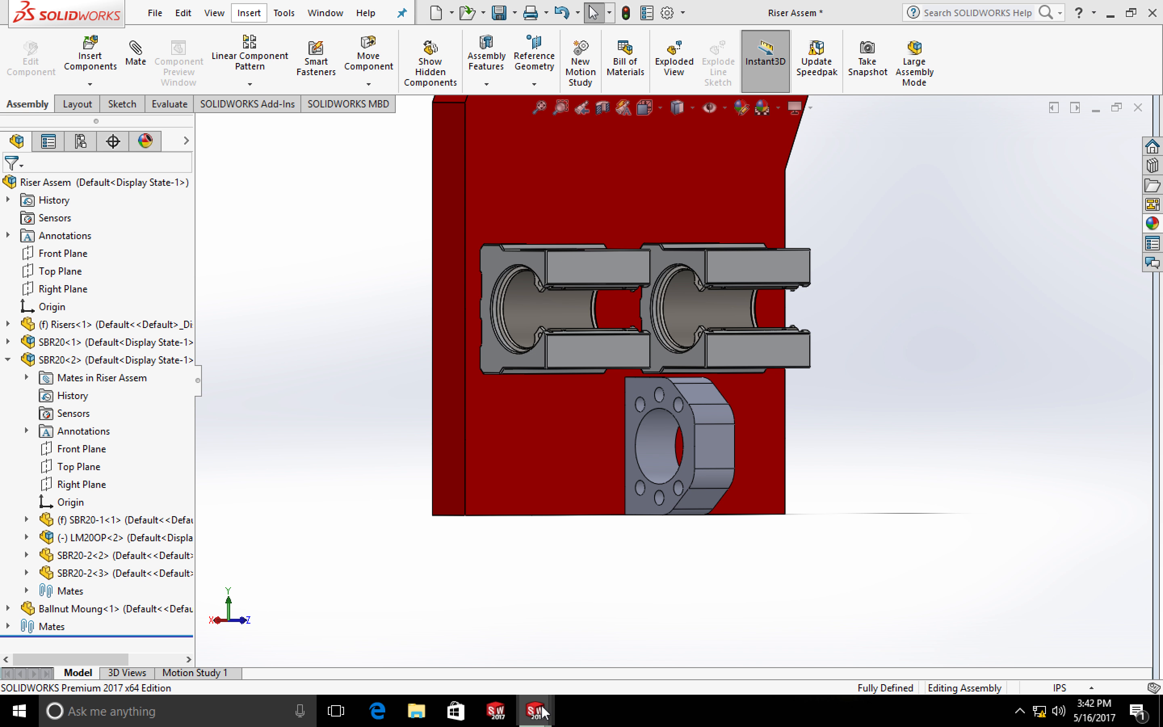
{"action": "left_click", "coordinate": [308, 645]}
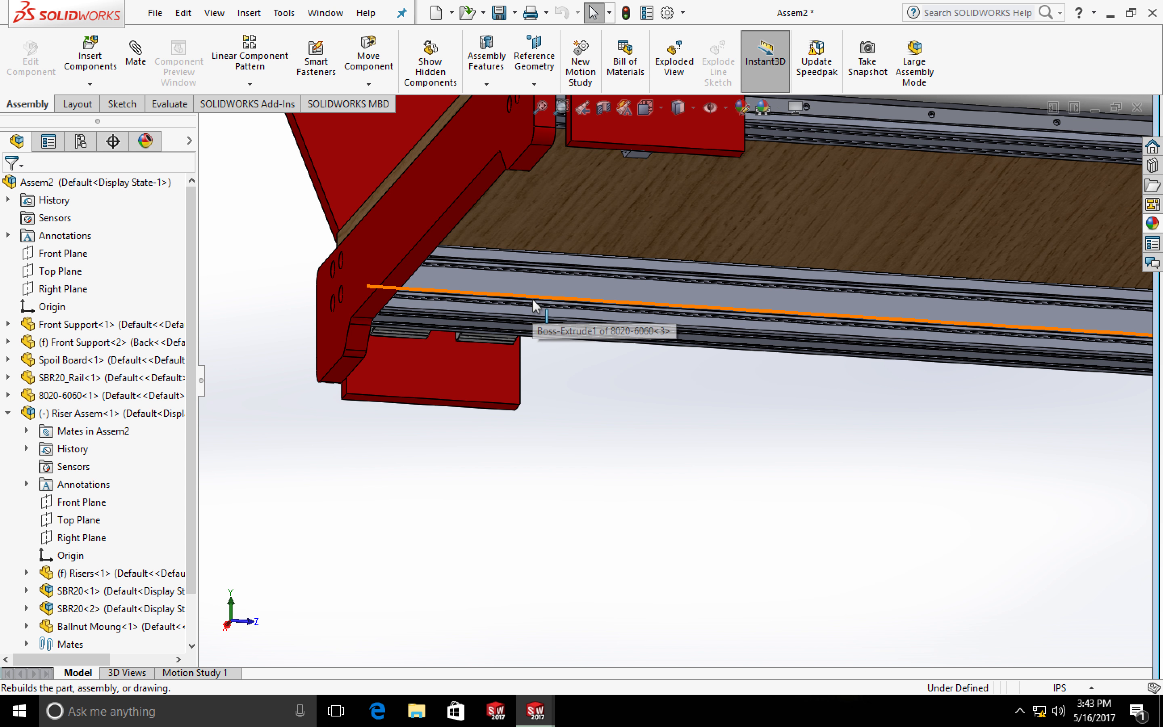
{"action": "scroll", "coordinate": [548, 325], "scroll_direction": "up", "scroll_amount": 3}
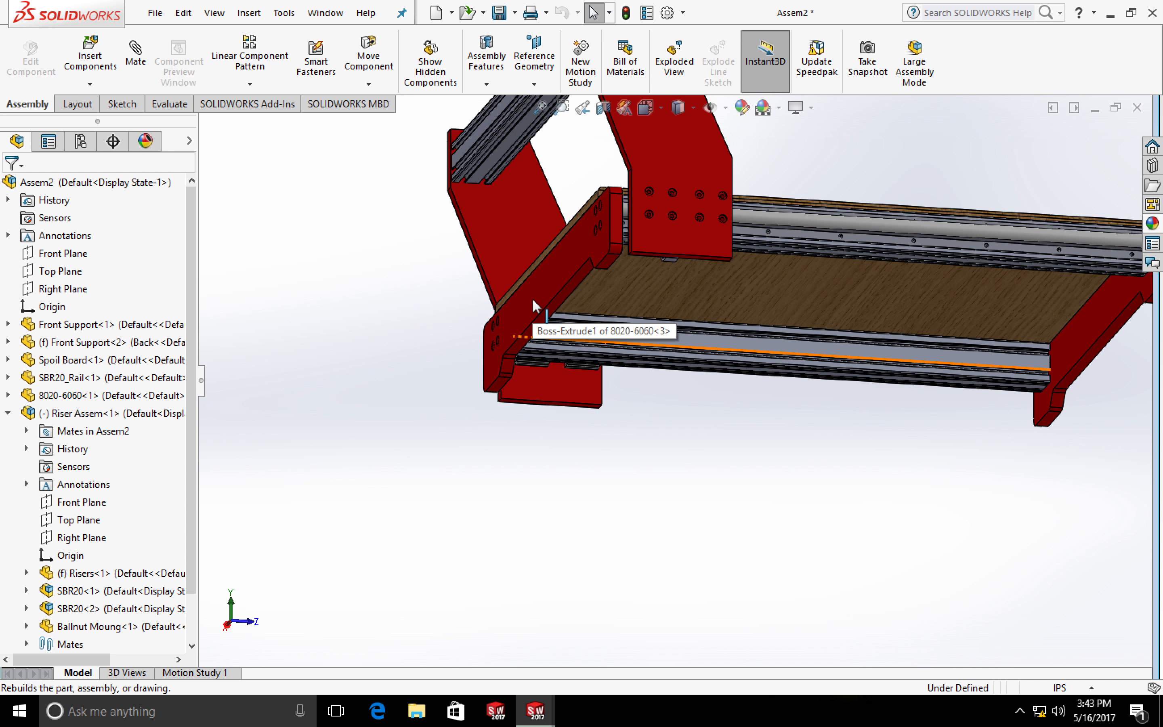
{"action": "left_click", "coordinate": [539, 721]}
{"action": "left_click", "coordinate": [763, 635]}
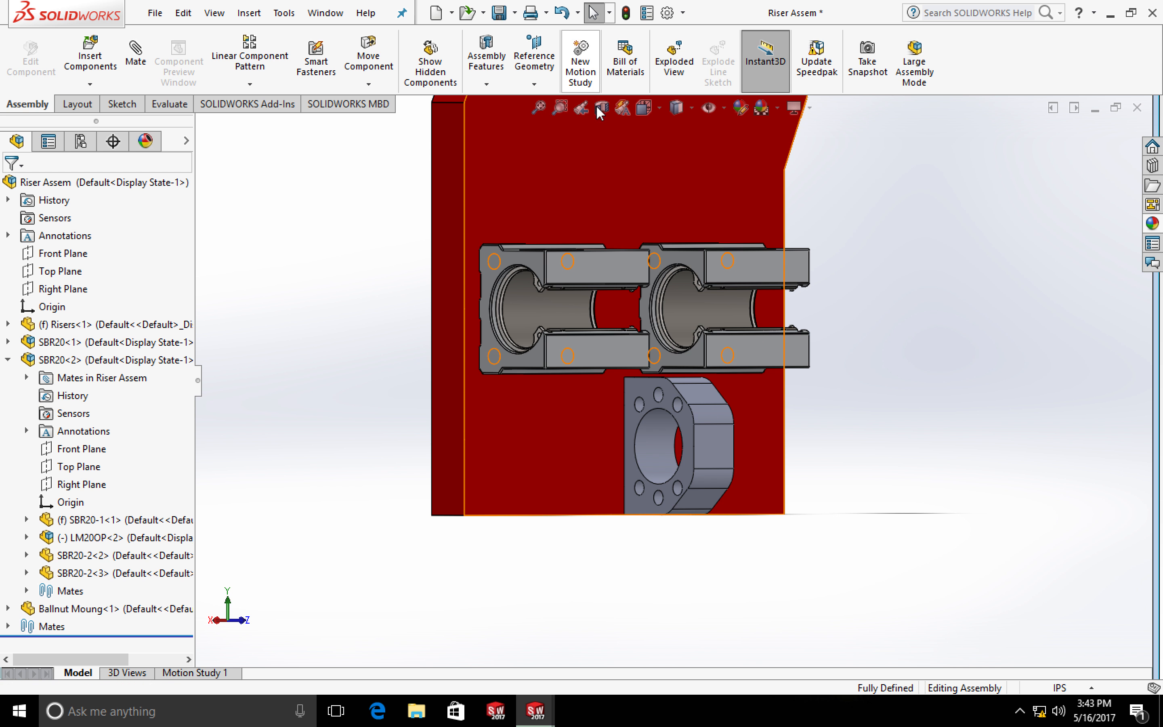
{"action": "left_click", "coordinate": [625, 12]}
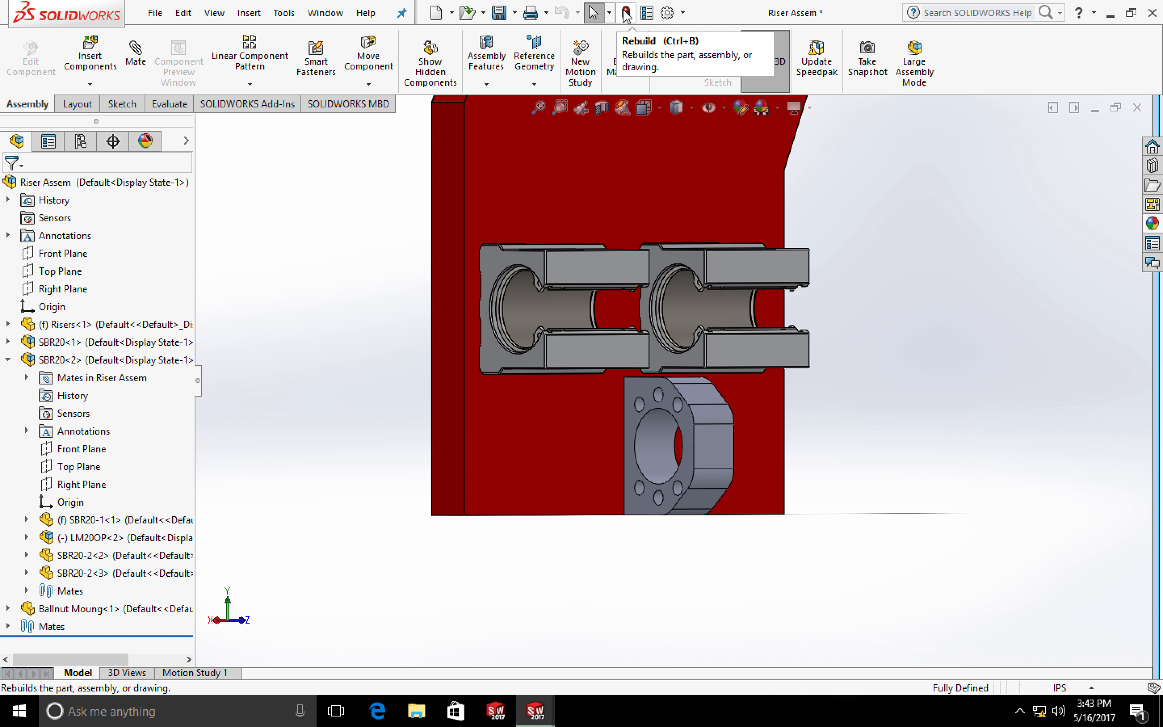
{"action": "left_click", "coordinate": [535, 711]}
{"action": "left_click", "coordinate": [390, 625]}
{"action": "key", "text": "Return"}
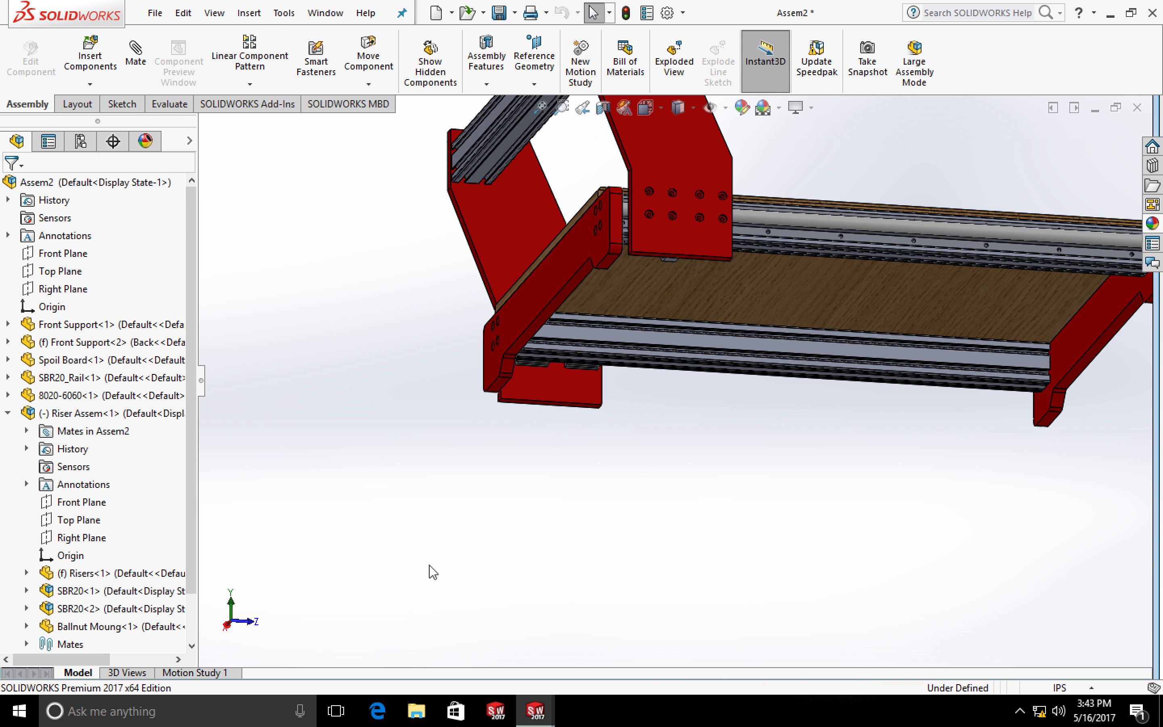
Open the MirrorComponent1 feature for editing and accept its existing mirror plane and the three components to mirror
{"action": "middle_click_drag", "start_coordinate": [587, 524], "coordinate": [574, 561]}
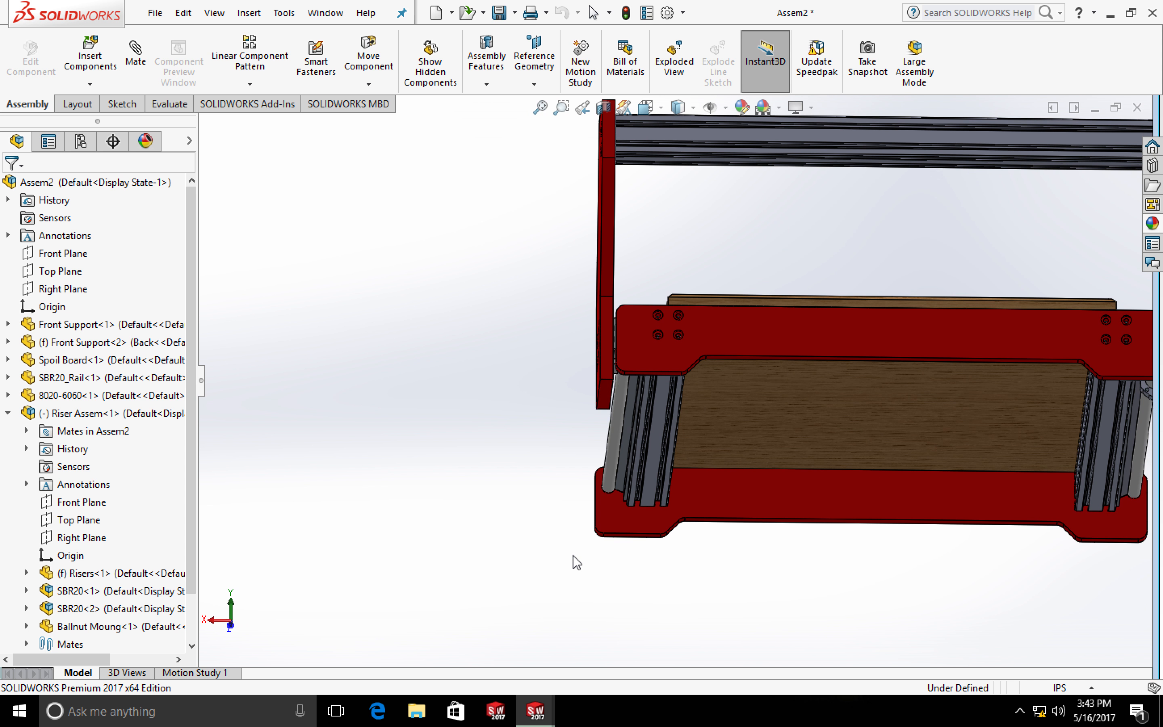
{"action": "left_click", "coordinate": [8, 412]}
{"action": "left_click", "coordinate": [8, 466]}
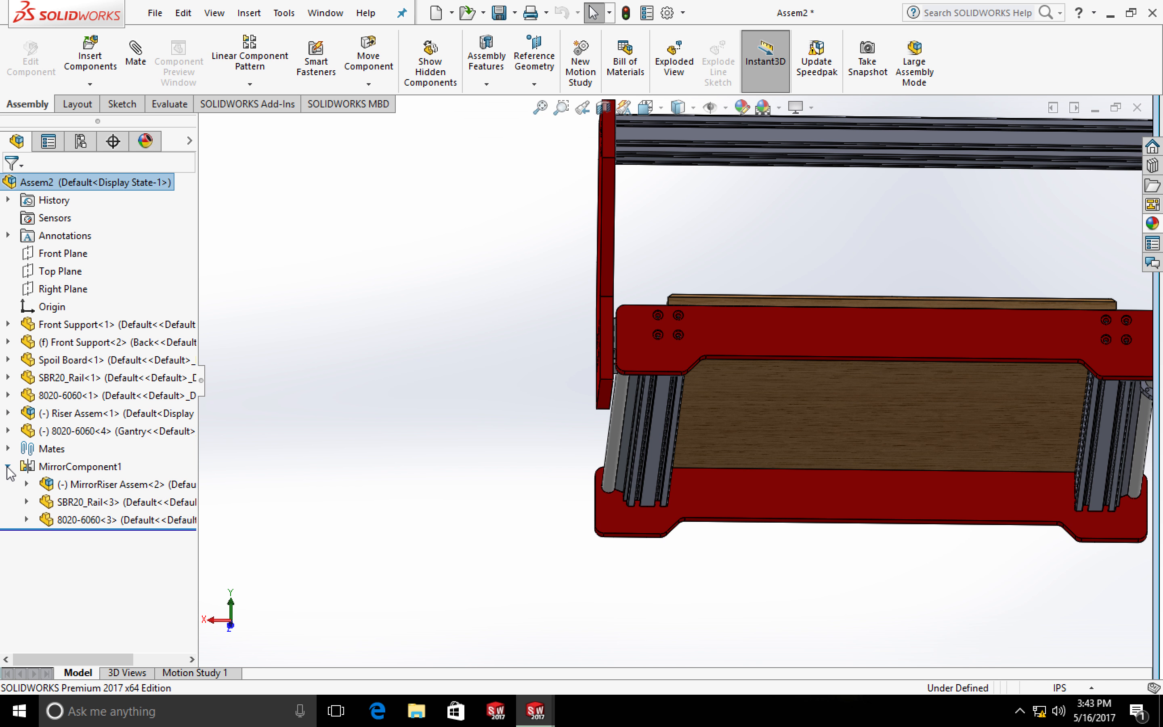
{"action": "left_click", "coordinate": [79, 485]}
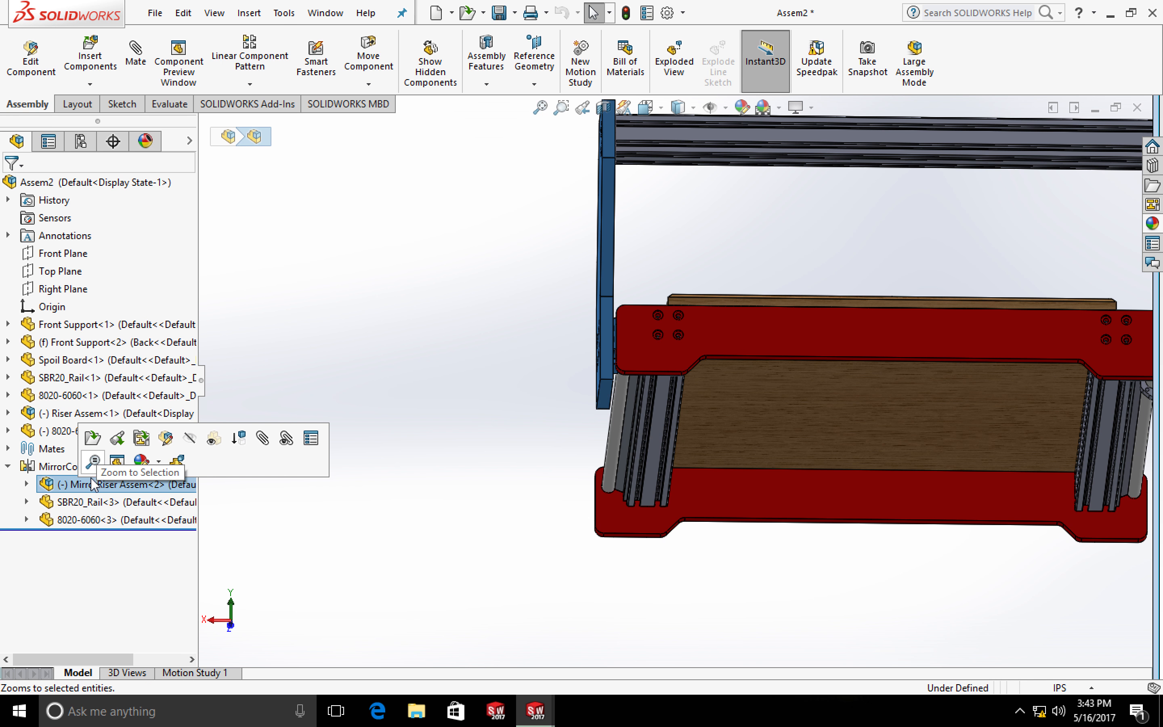
{"action": "left_click", "coordinate": [67, 467]}
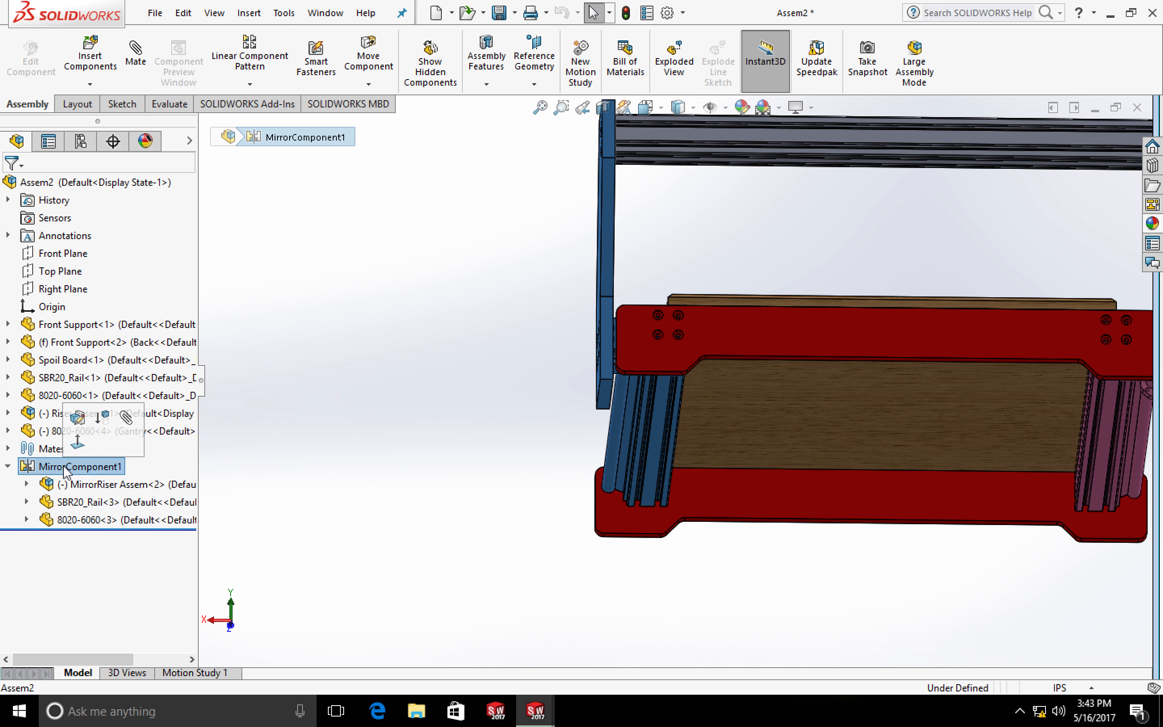
{"action": "left_click", "coordinate": [77, 418]}
{"action": "middle_click_drag", "start_coordinate": [211, 320], "coordinate": [280, 340]}
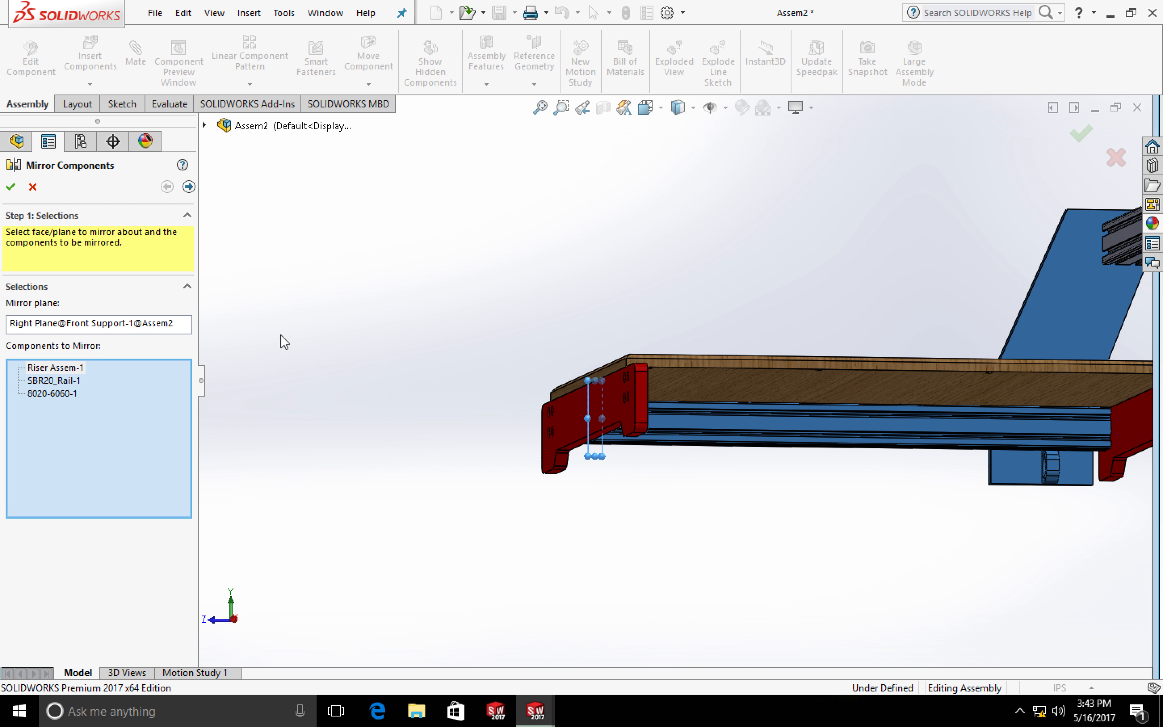
{"action": "left_click", "coordinate": [11, 187]}
{"action": "left_click", "coordinate": [668, 624]}
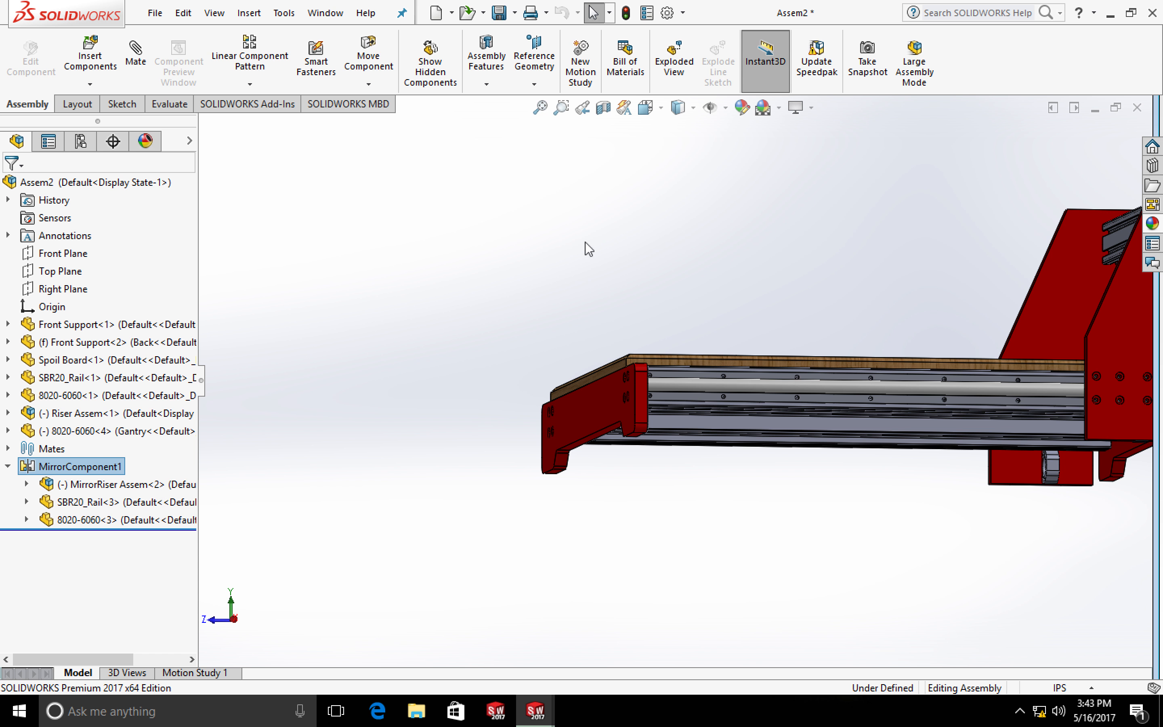
Examine the ballnut mount's position below the linear bearings in the main assembly, from the front and from underneath
{"action": "middle_click_drag", "start_coordinate": [689, 251], "coordinate": [796, 263]}
{"action": "key", "text": "ctrl+1"}
{"action": "scroll", "coordinate": [687, 326], "scroll_direction": "down", "scroll_amount": 4}
{"action": "scroll", "coordinate": [687, 323], "scroll_direction": "up", "scroll_amount": 4}
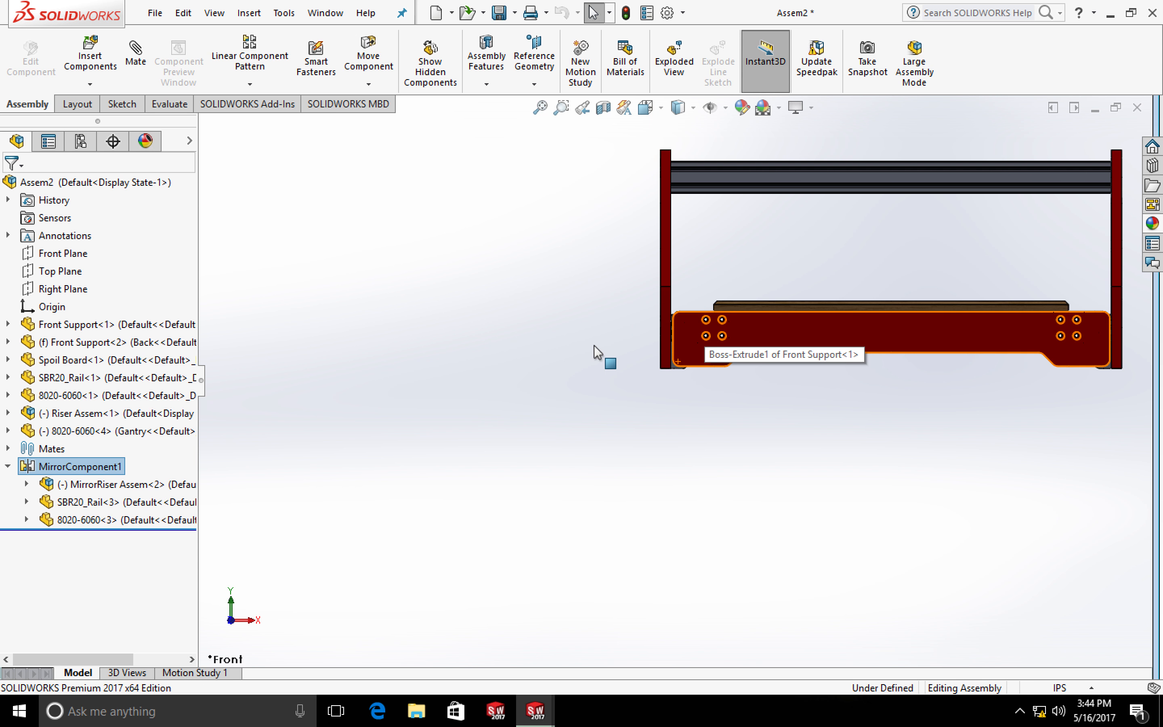
{"action": "middle_click_drag", "start_coordinate": [597, 350], "coordinate": [573, 321]}
{"action": "scroll", "coordinate": [633, 357], "scroll_direction": "down", "scroll_amount": 10}
{"action": "middle_click_drag", "start_coordinate": [659, 332], "coordinate": [569, 258]}
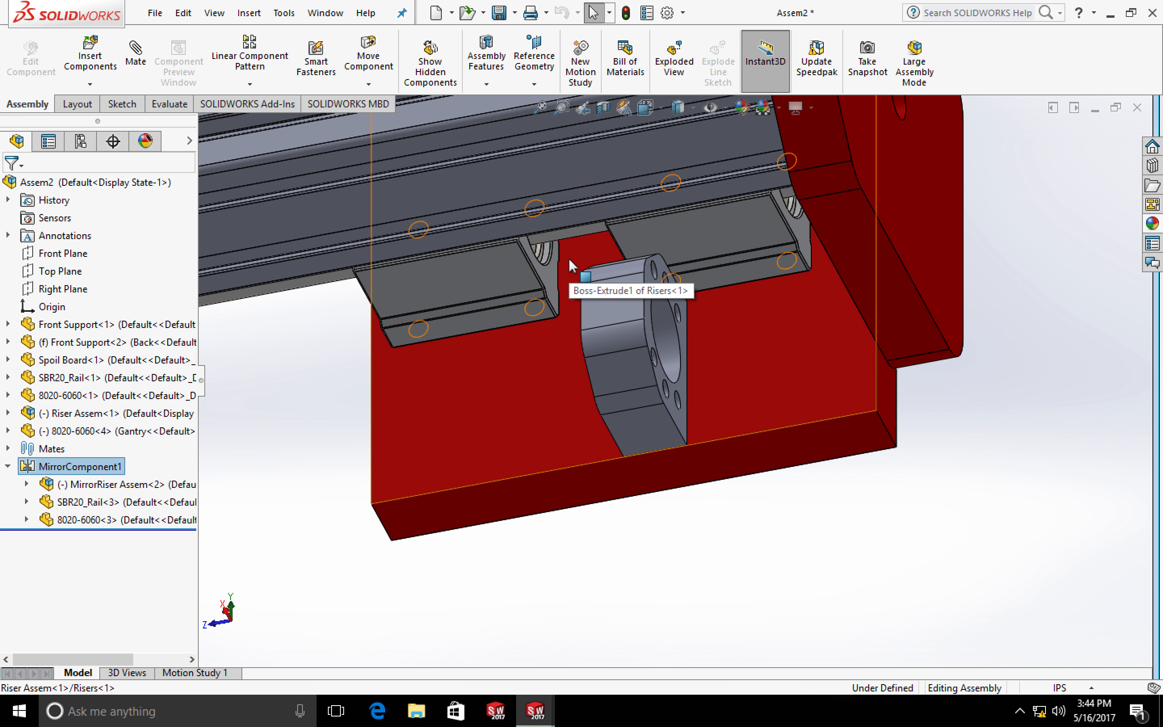
{"action": "middle_click_drag", "start_coordinate": [577, 288], "coordinate": [621, 366]}
Return to the Riser Assem document and list the subassembly's mates
{"action": "mouse_move", "coordinate": [535, 711]}
{"action": "left_click", "coordinate": [771, 636]}
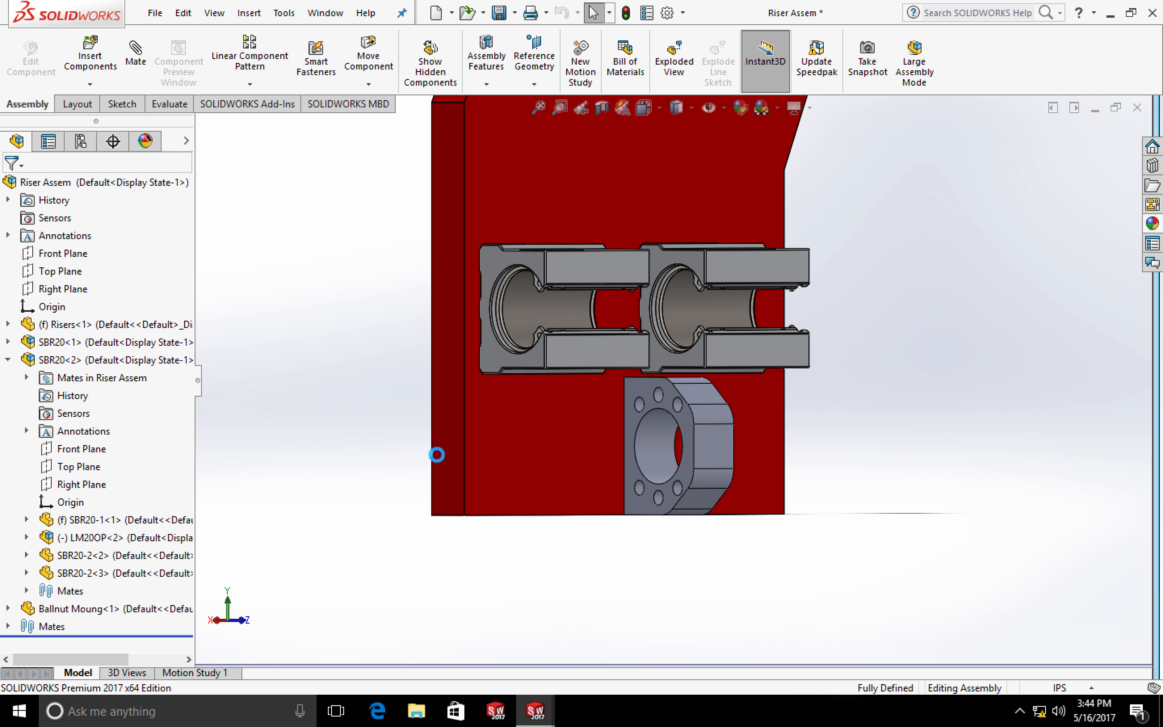
{"action": "middle_click_drag", "start_coordinate": [446, 501], "coordinate": [399, 484]}
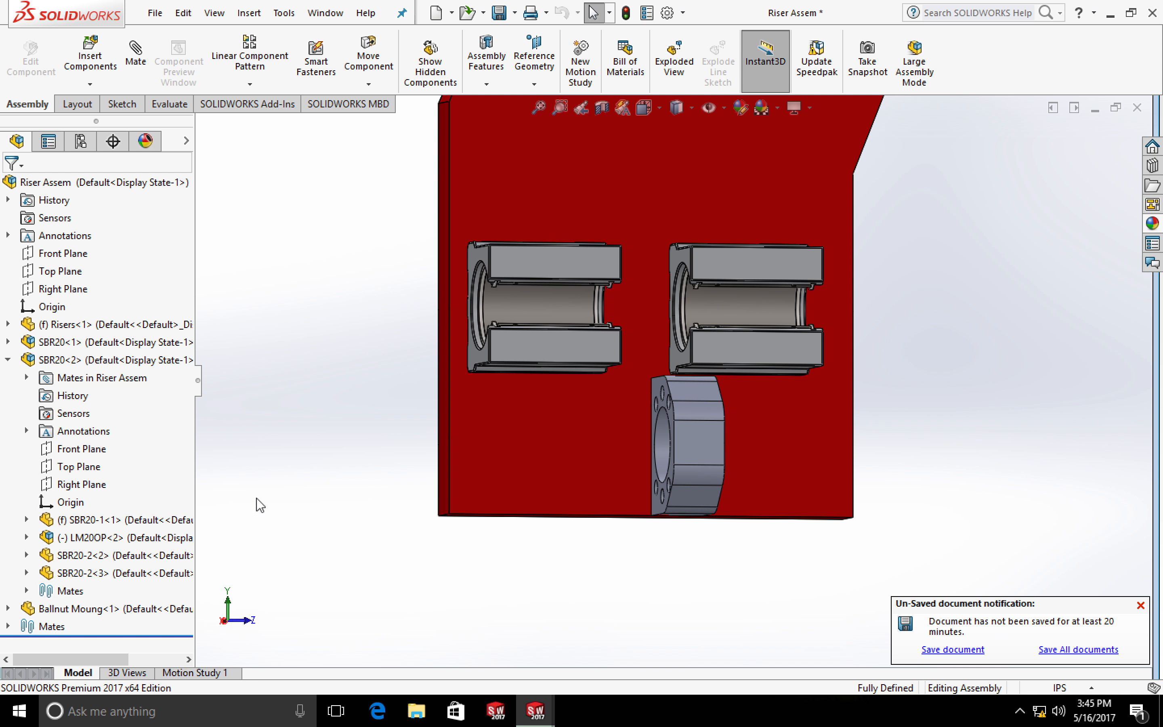
{"action": "left_click", "coordinate": [59, 632]}
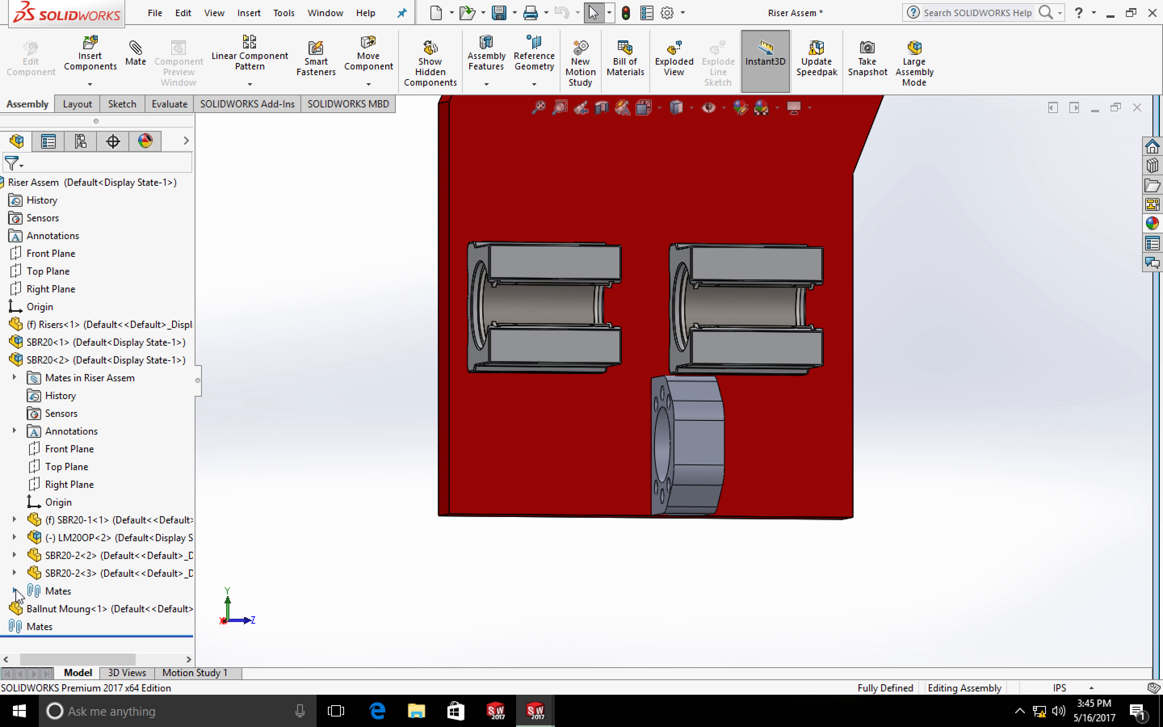
{"action": "left_click_drag", "start_coordinate": [74, 658], "coordinate": [5, 635]}
{"action": "left_click", "coordinate": [8, 626]}
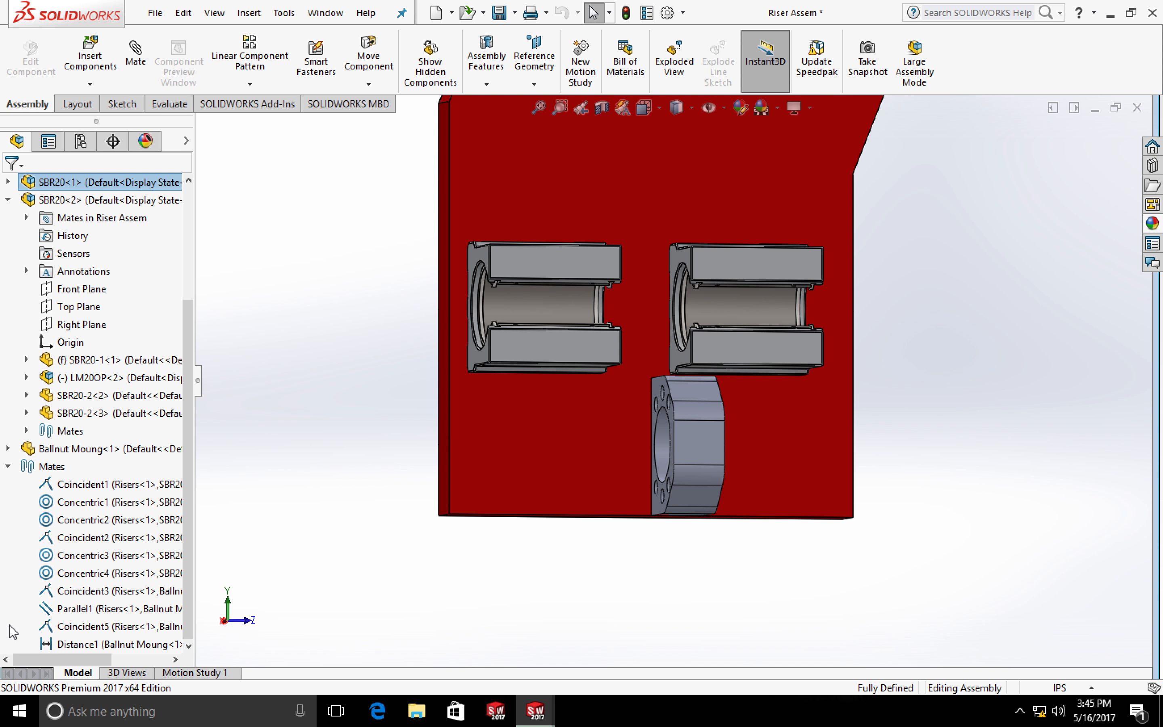
Change the Distance1 mate between the ballnut mount and the riser's side face to 2.40 in and finish mating
{"action": "left_click", "coordinate": [111, 644]}
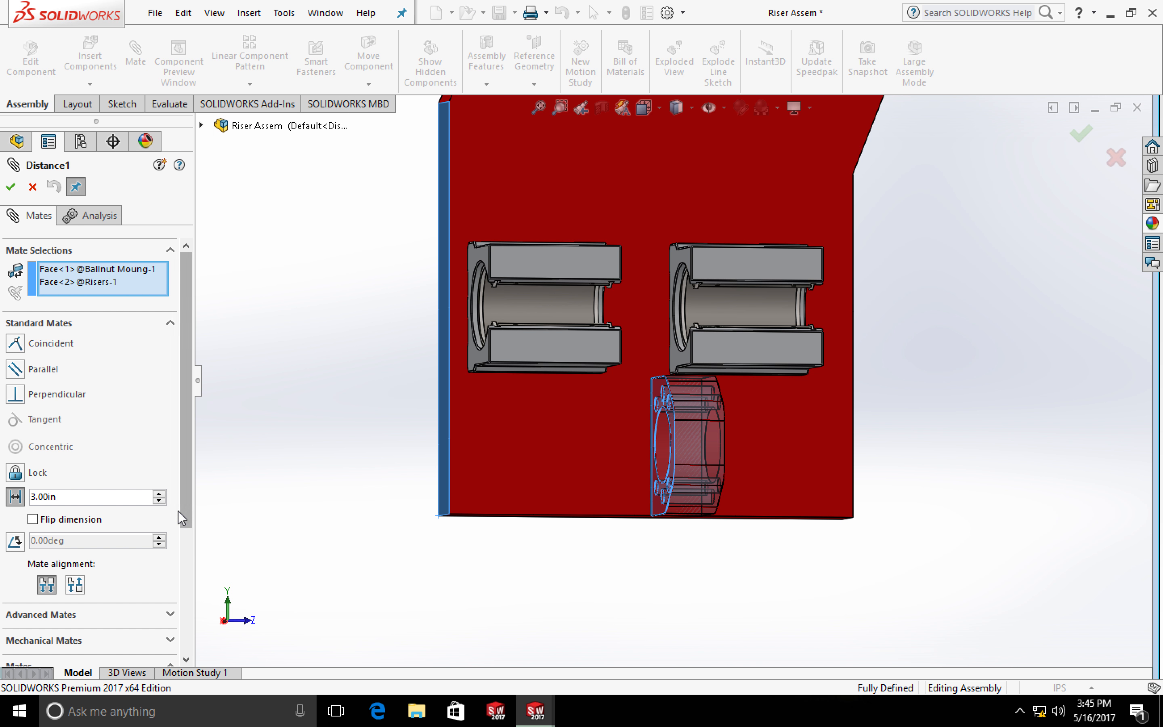
{"action": "left_click", "coordinate": [158, 500]}
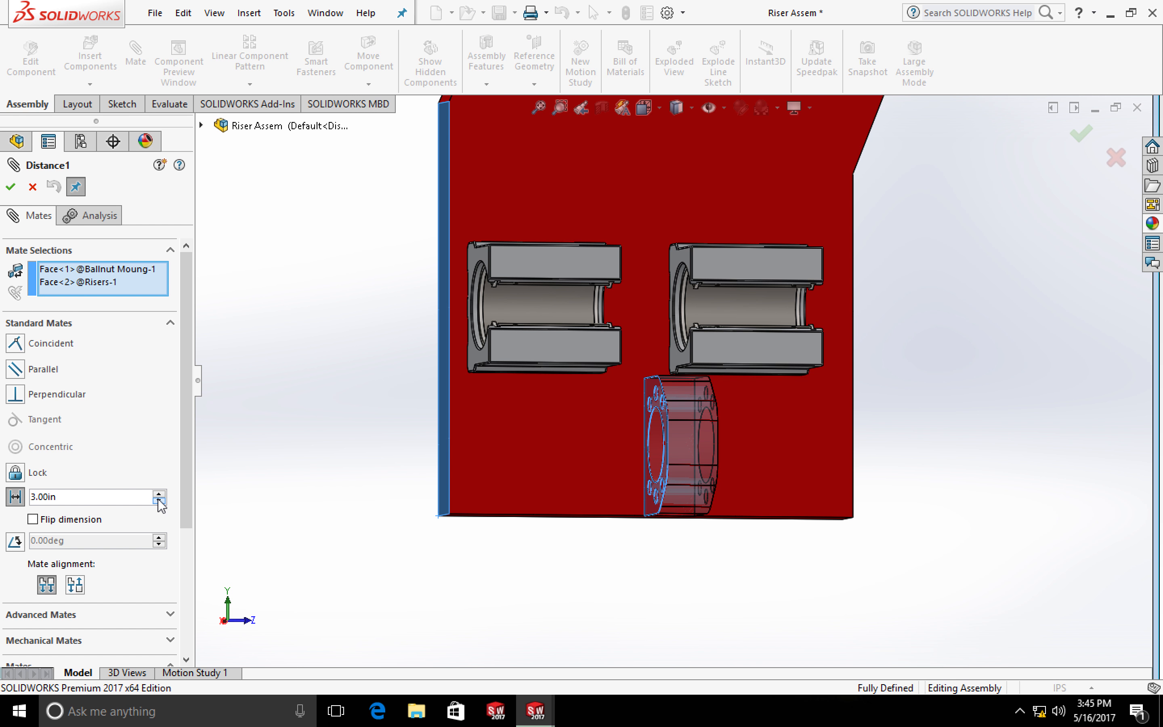
{"action": "left_click", "coordinate": [159, 501]}
{"action": "left_click", "coordinate": [159, 500]}
{"action": "left_click", "coordinate": [158, 501]}
{"action": "left_click", "coordinate": [158, 500]}
{"action": "left_click", "coordinate": [159, 501]}
{"action": "left_click", "coordinate": [158, 501]}
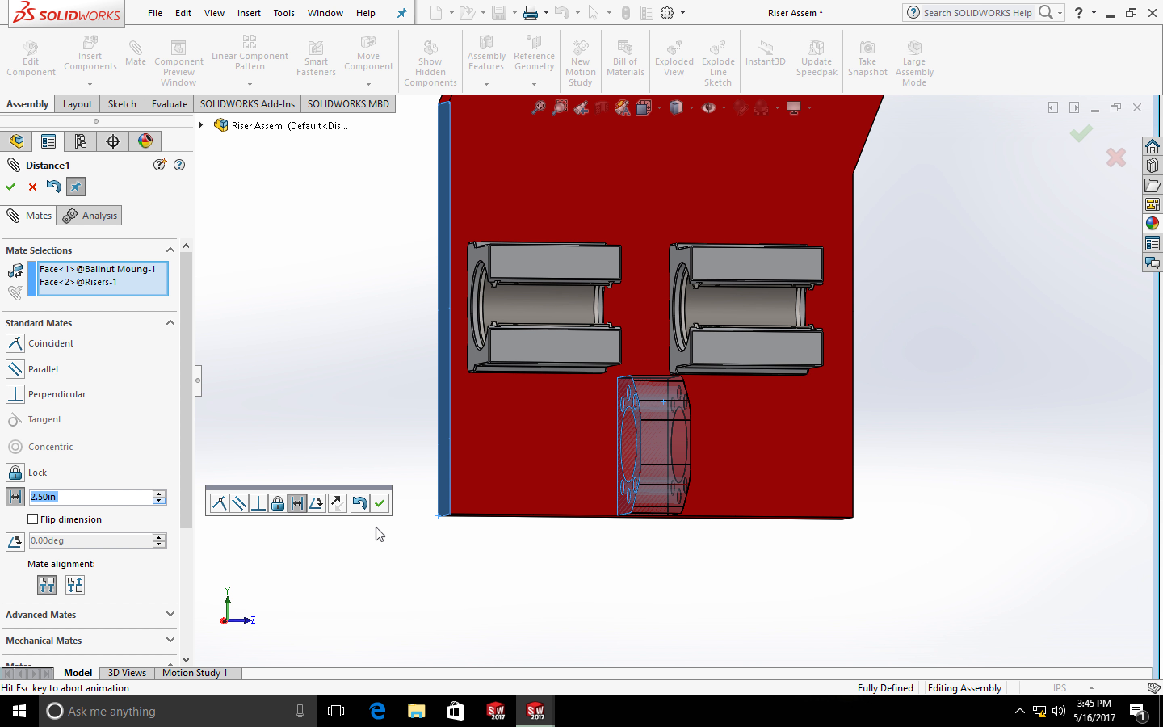
{"action": "middle_click_drag", "start_coordinate": [479, 581], "coordinate": [423, 474]}
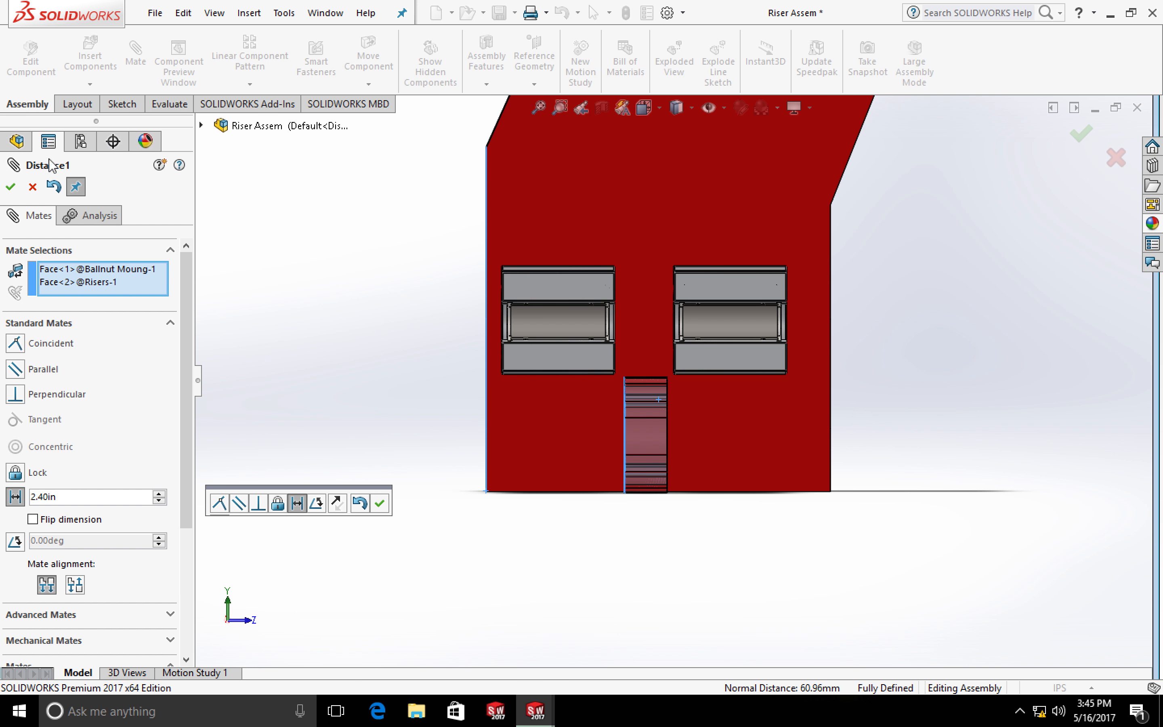
{"action": "left_click", "coordinate": [12, 187]}
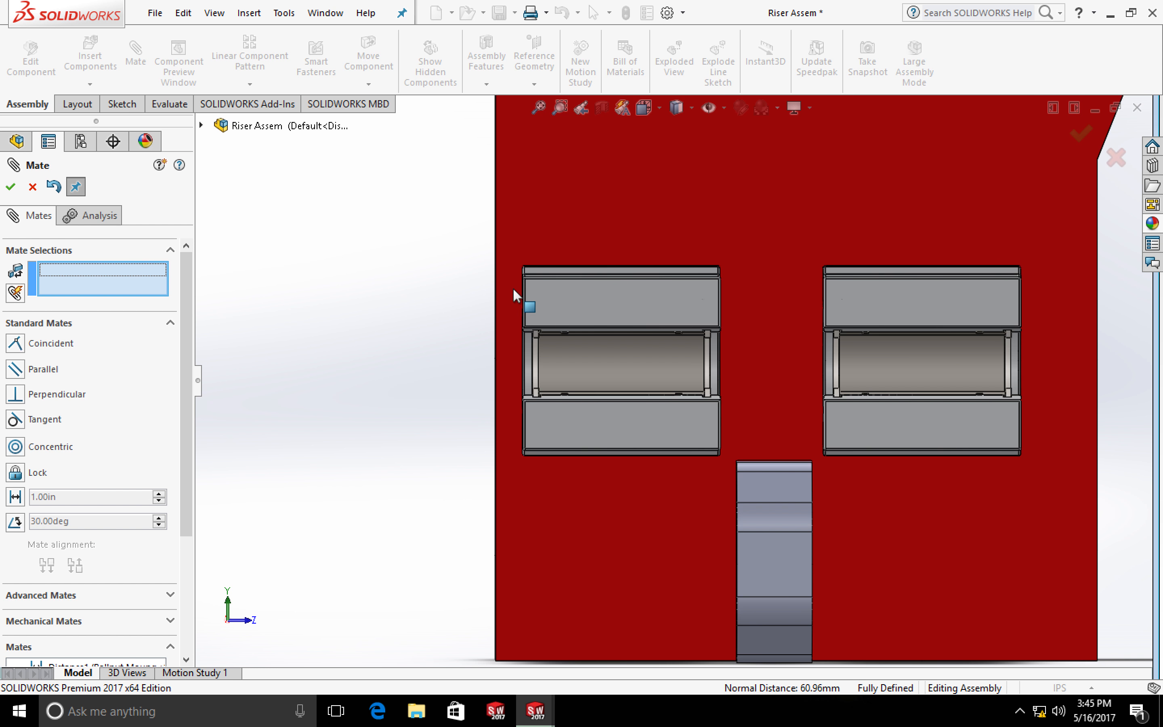
{"action": "scroll", "coordinate": [513, 288], "scroll_direction": "up", "scroll_amount": 2}
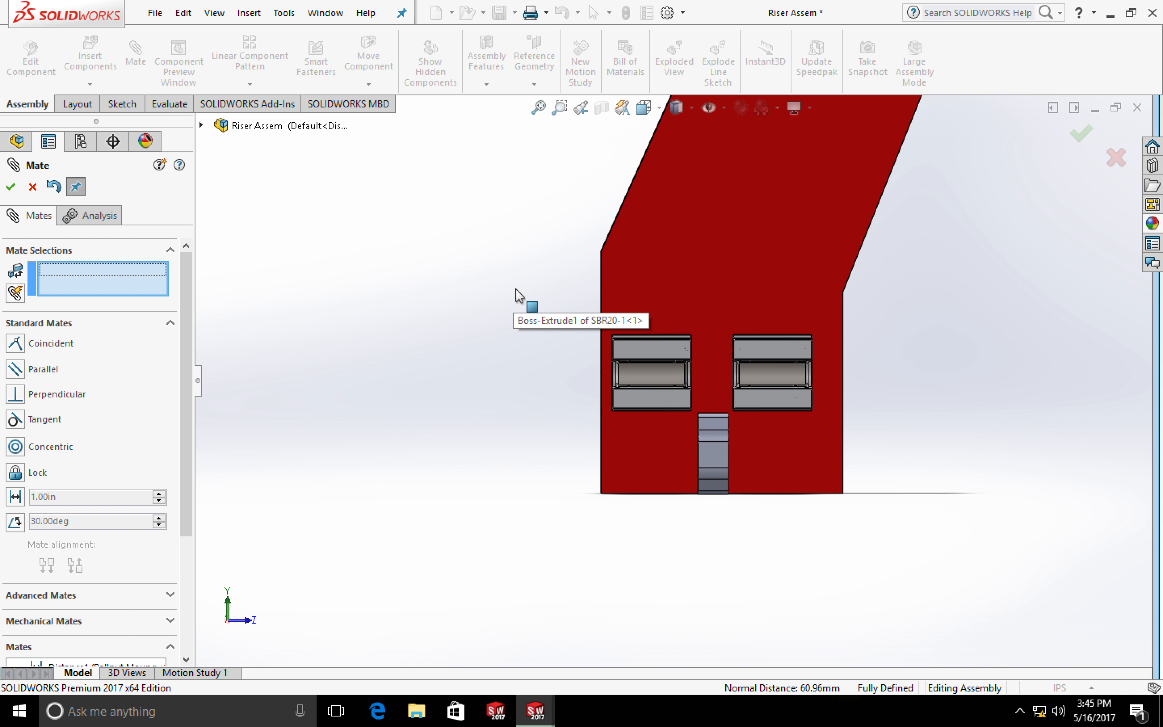
{"action": "scroll", "coordinate": [693, 302], "scroll_direction": "down", "scroll_amount": 2}
{"action": "right_click", "coordinate": [660, 279]}
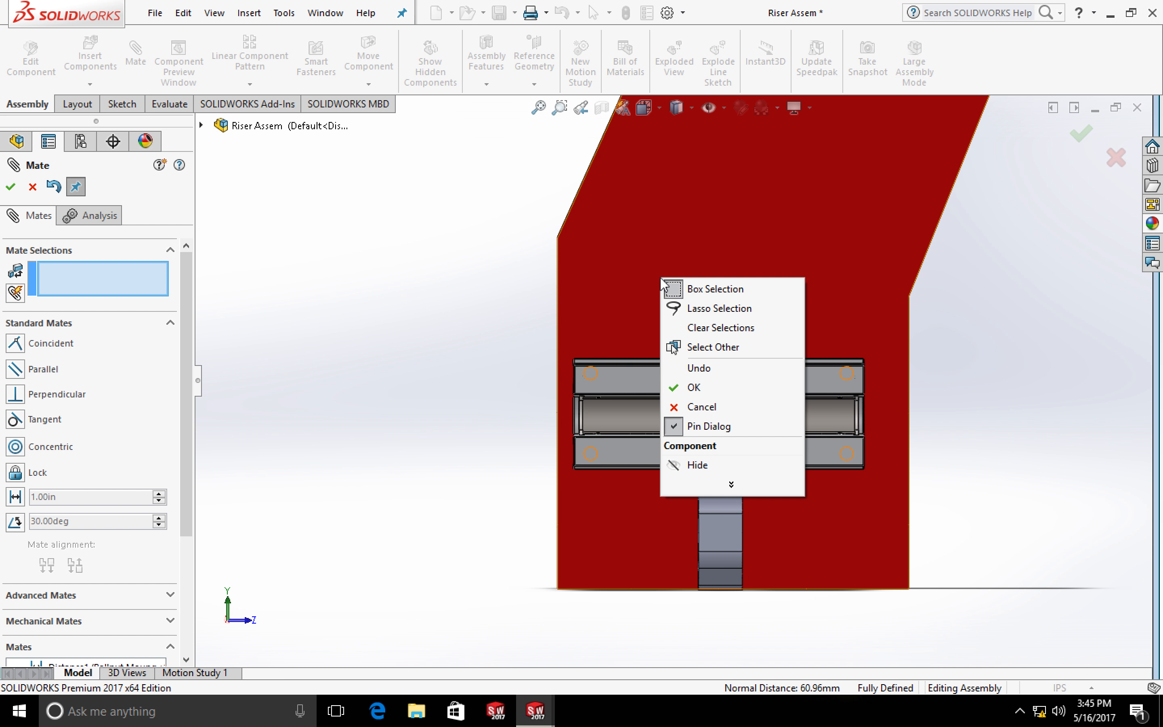
{"action": "left_click", "coordinate": [12, 187]}
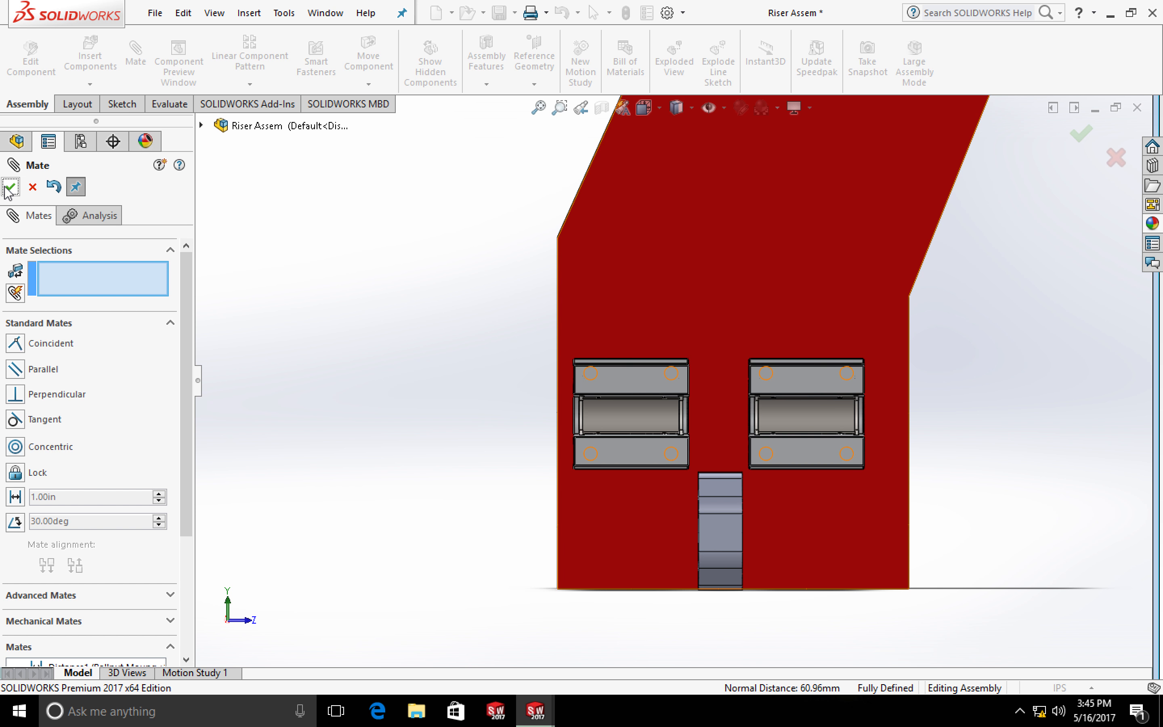
{"action": "left_click", "coordinate": [11, 190]}
{"action": "left_click", "coordinate": [11, 189]}
Open the riser plate's outer profile sketch in place to check its dimensions, and exit the sketch
{"action": "right_click", "coordinate": [617, 297]}
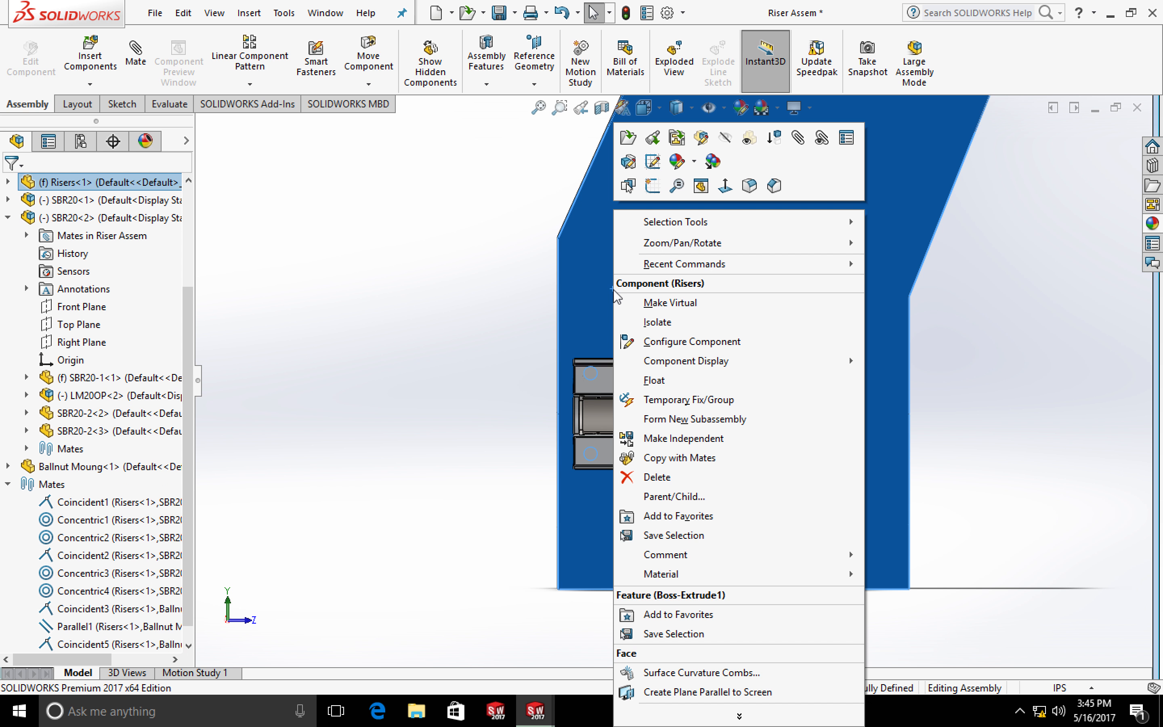
{"action": "left_click", "coordinate": [651, 162]}
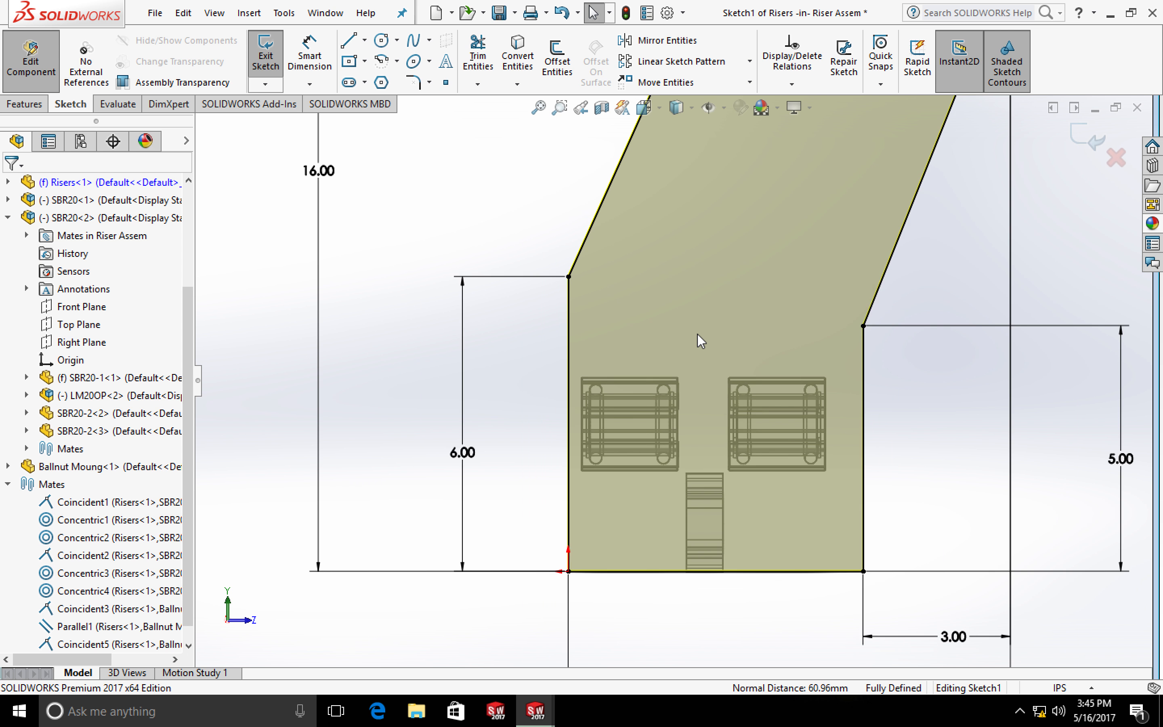
{"action": "left_click", "coordinate": [1114, 159]}
{"action": "left_click", "coordinate": [634, 360]}
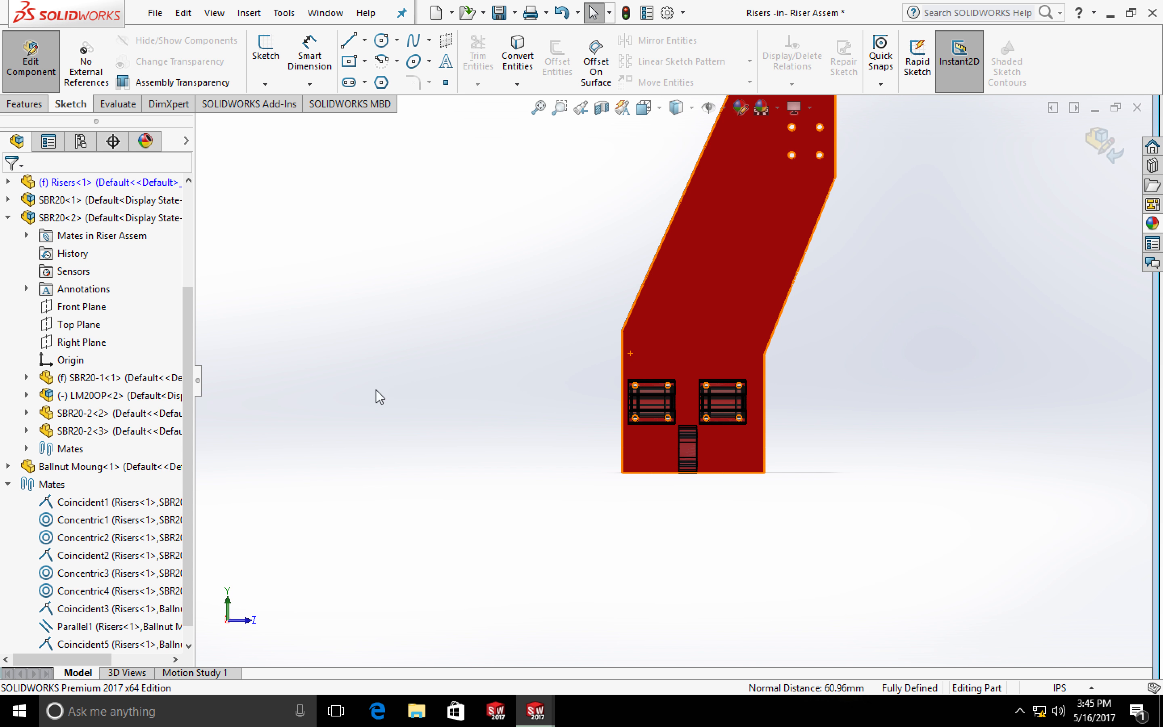
Show the dimensions of Sketch2 under the riser's M5 hex head bolt counterbore feature
{"action": "left_click", "coordinate": [8, 182]}
{"action": "left_click", "coordinate": [26, 377]}
{"action": "left_click", "coordinate": [92, 395]}
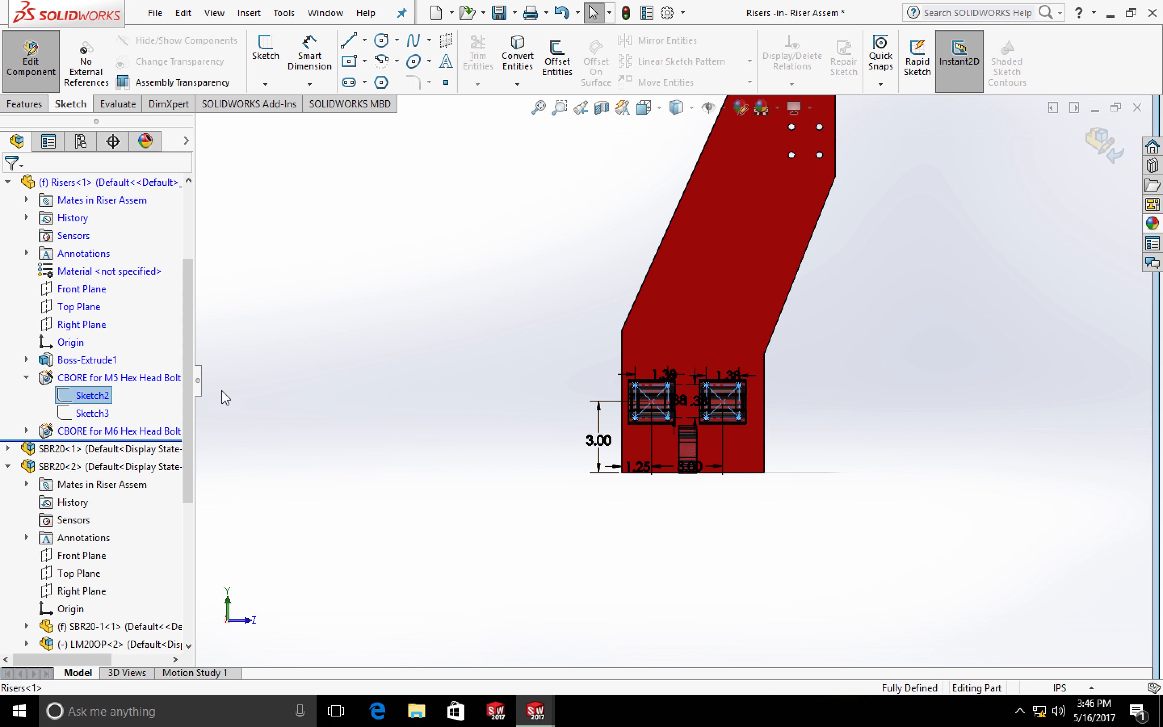
Set the height of the bearing bolt hole patterns above the riser's lower edge to 2.5 in and rebuild the model
{"action": "scroll", "coordinate": [654, 468], "scroll_direction": "down", "scroll_amount": 4}
{"action": "scroll", "coordinate": [656, 444], "scroll_direction": "down", "scroll_amount": 2}
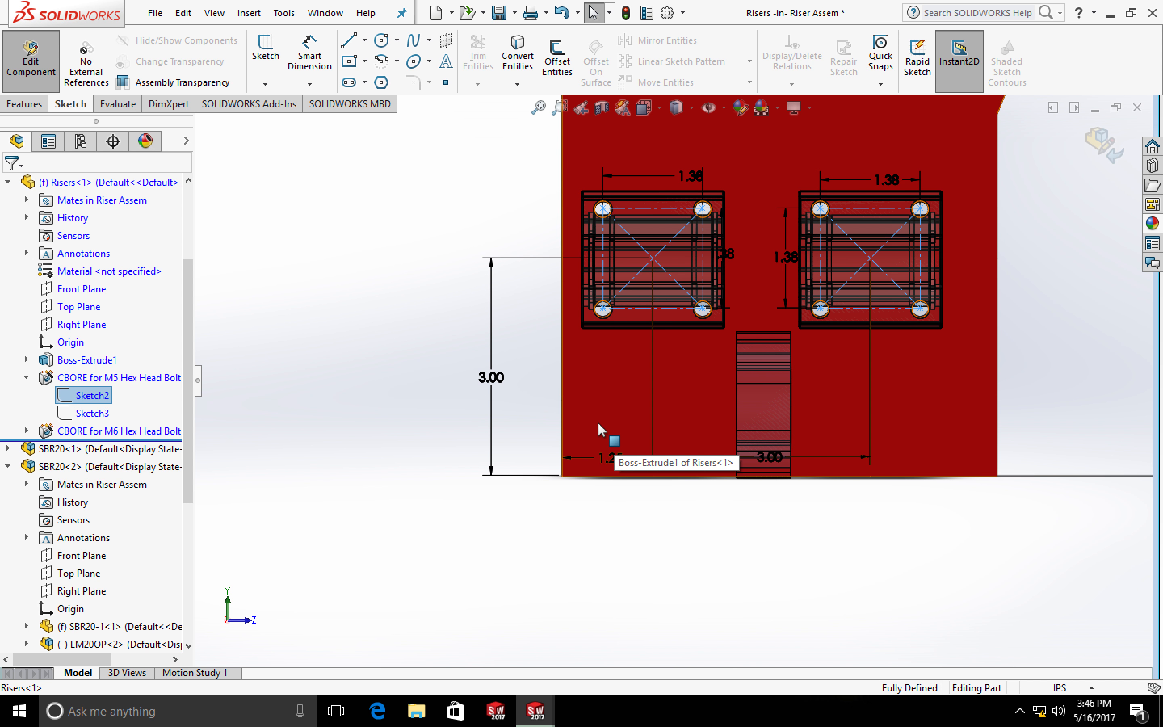
{"action": "double_click", "coordinate": [492, 380]}
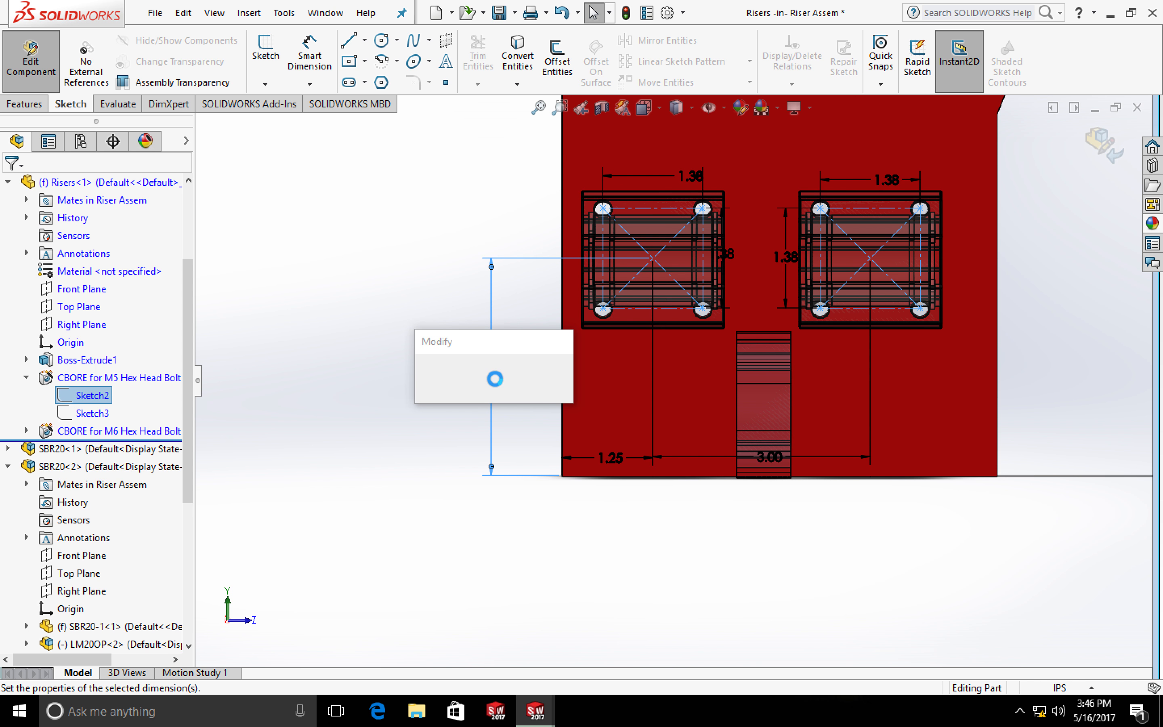
{"action": "type", "text": "2.5"}
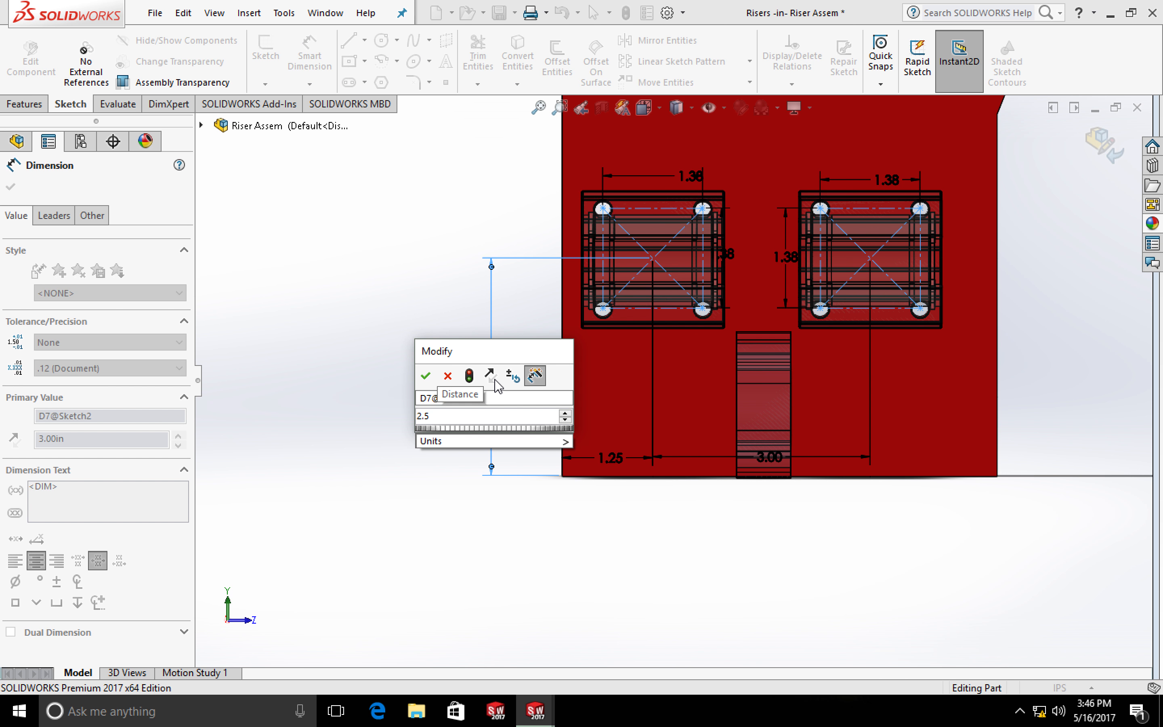
{"action": "key", "text": "Return"}
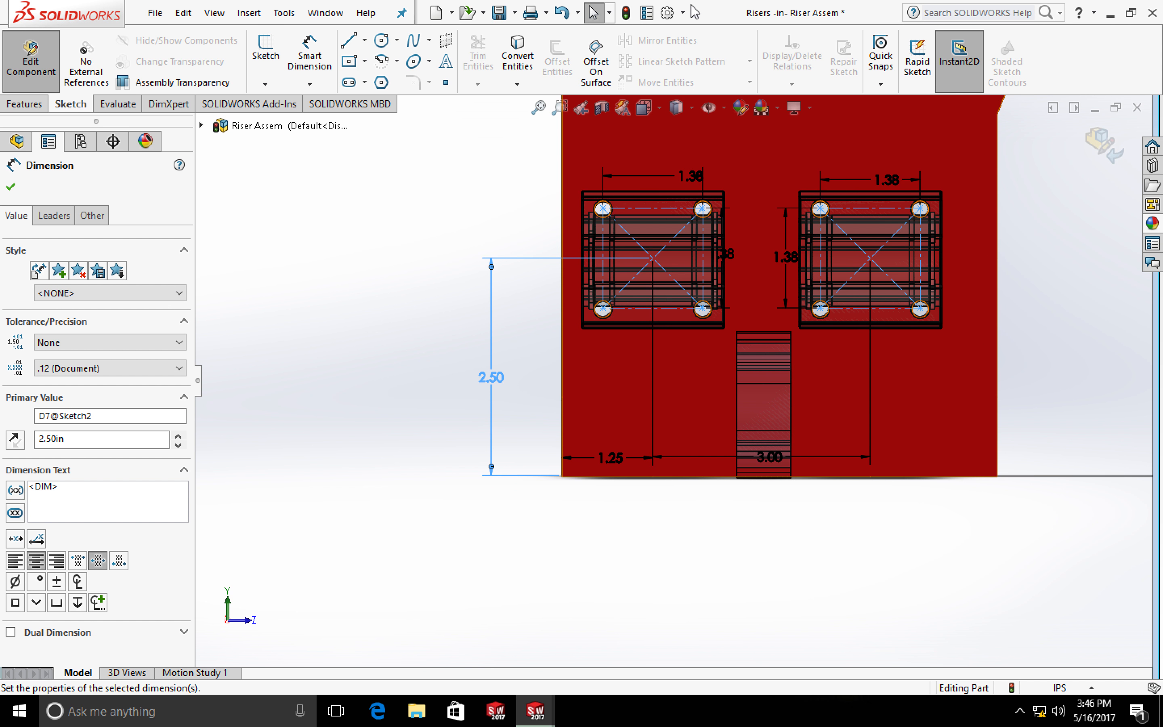
{"action": "left_click", "coordinate": [625, 13]}
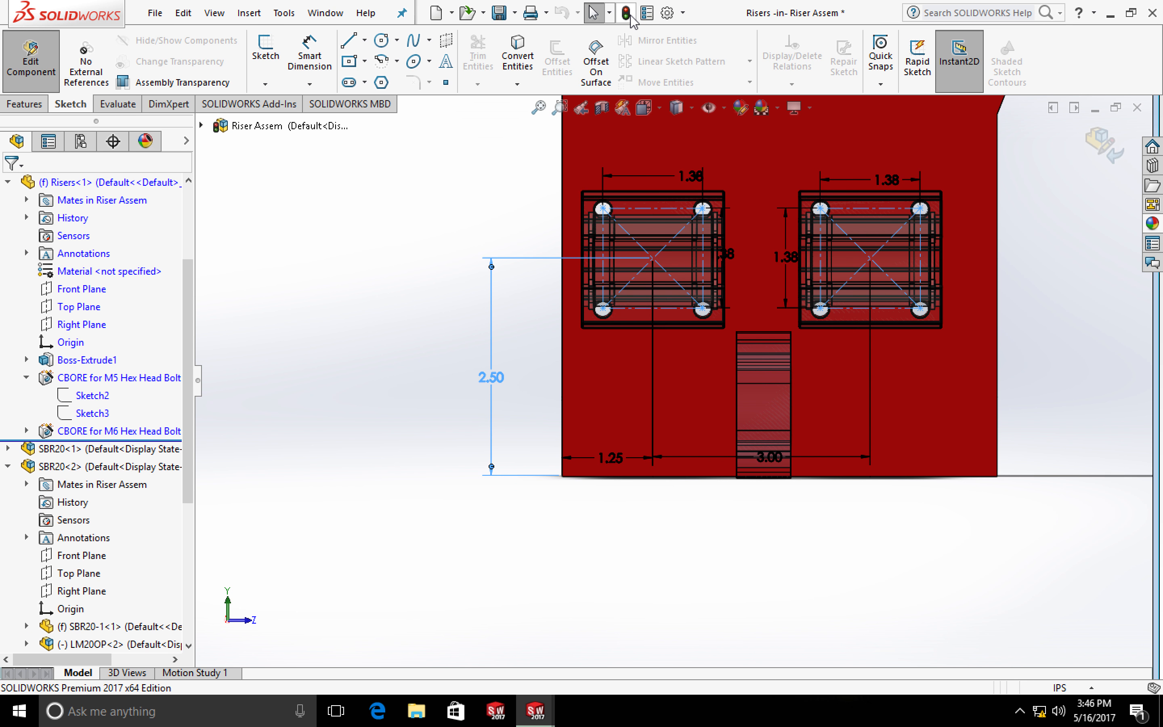
{"action": "middle_click_drag", "start_coordinate": [756, 175], "coordinate": [482, 576]}
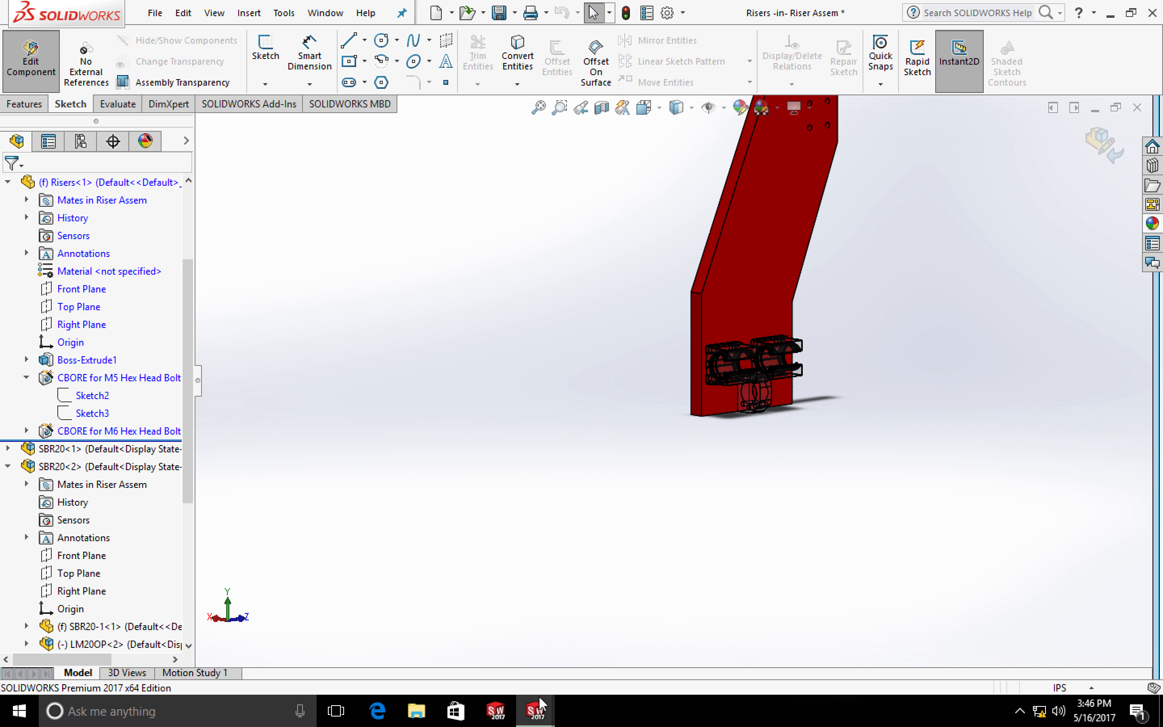
Switch to Assem2 and examine the ballnut mount's position relative to the linear bearings, riser and front support from below and the front
{"action": "mouse_move", "coordinate": [540, 704]}
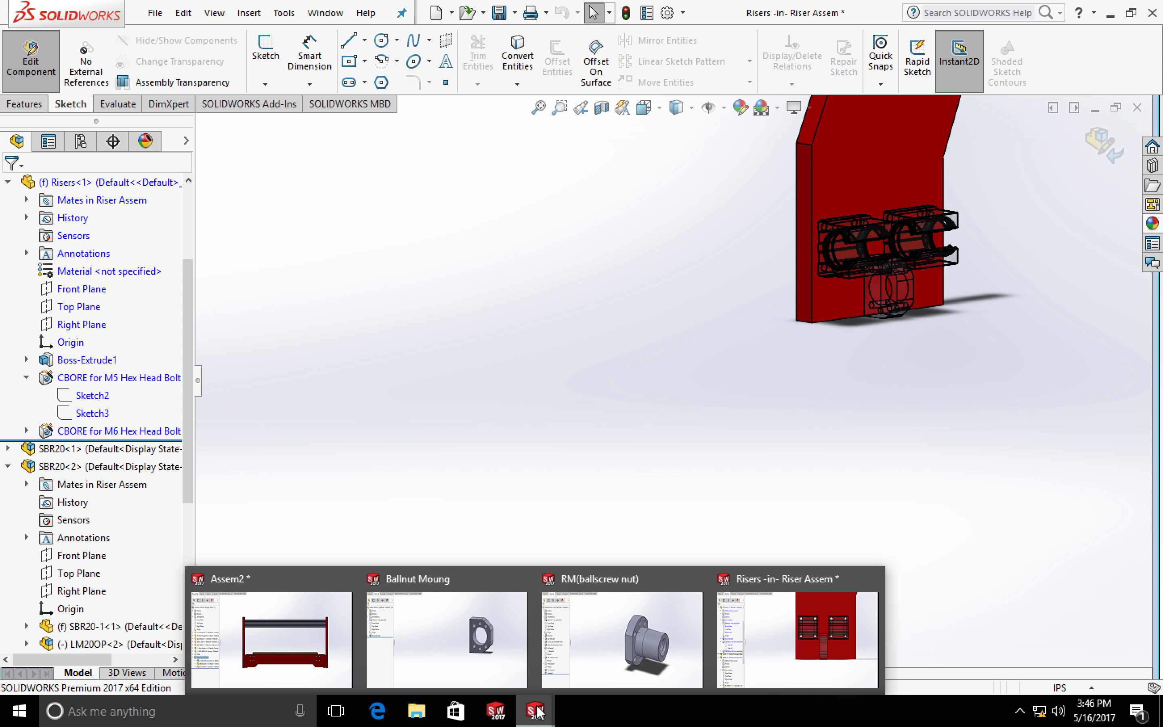
{"action": "mouse_move", "coordinate": [333, 627]}
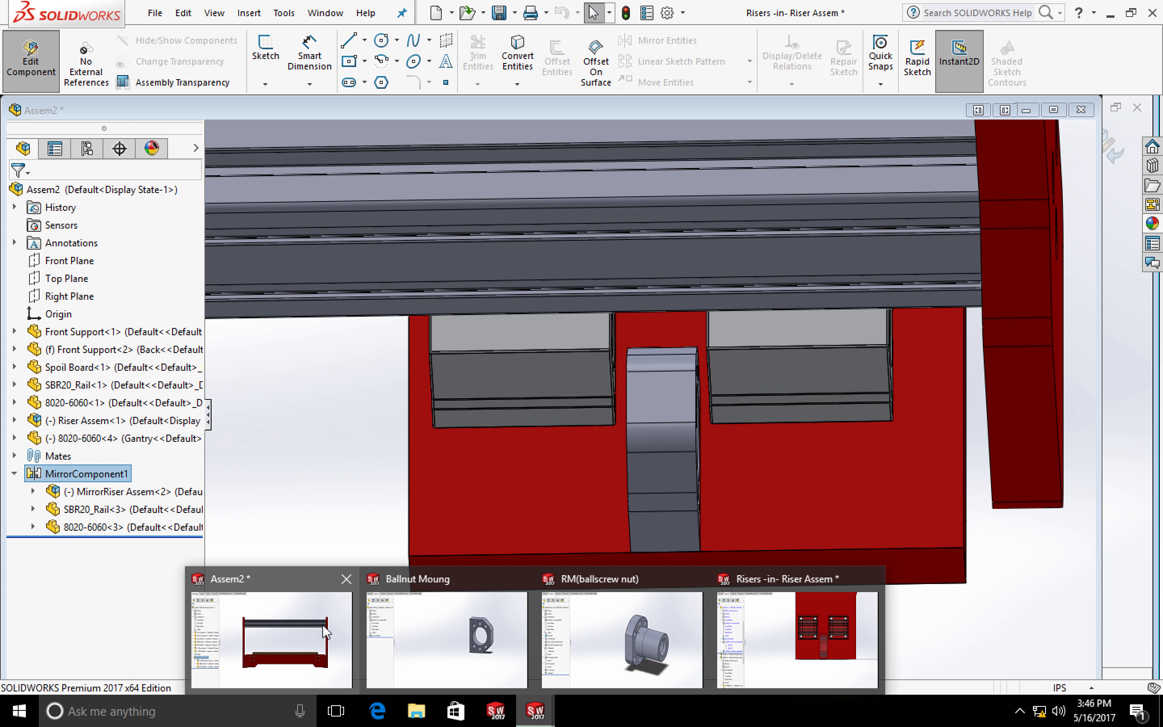
{"action": "left_click", "coordinate": [324, 628]}
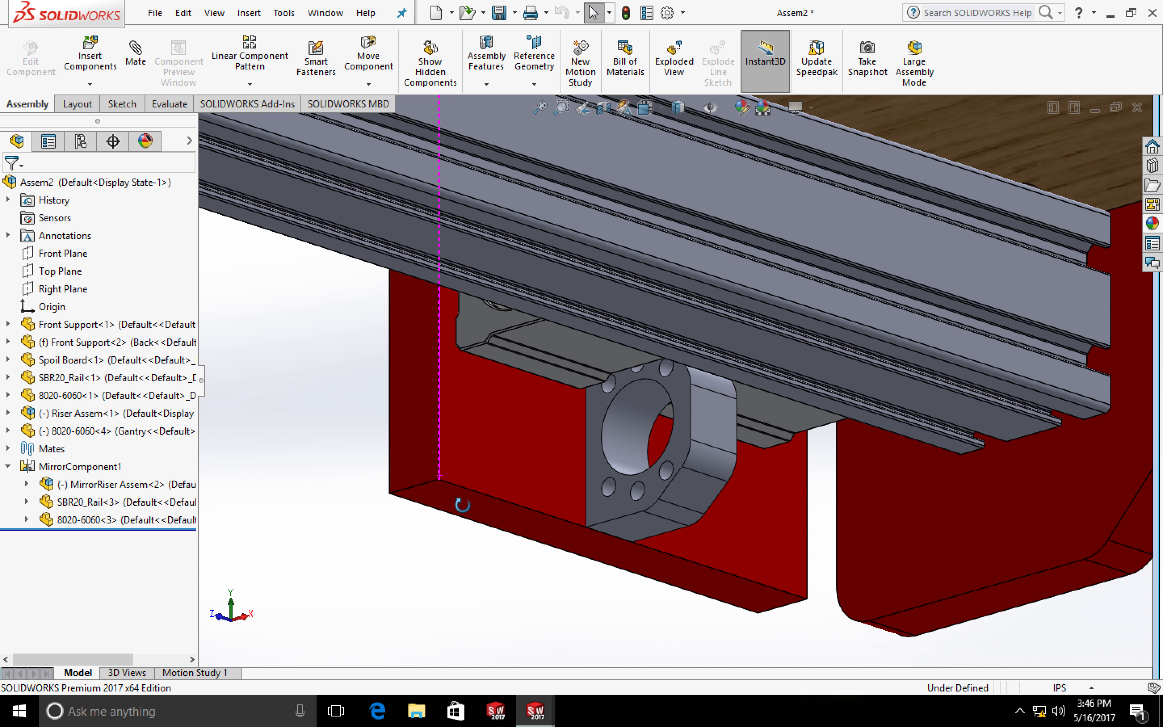
{"action": "middle_click_drag", "start_coordinate": [462, 505], "coordinate": [277, 424]}
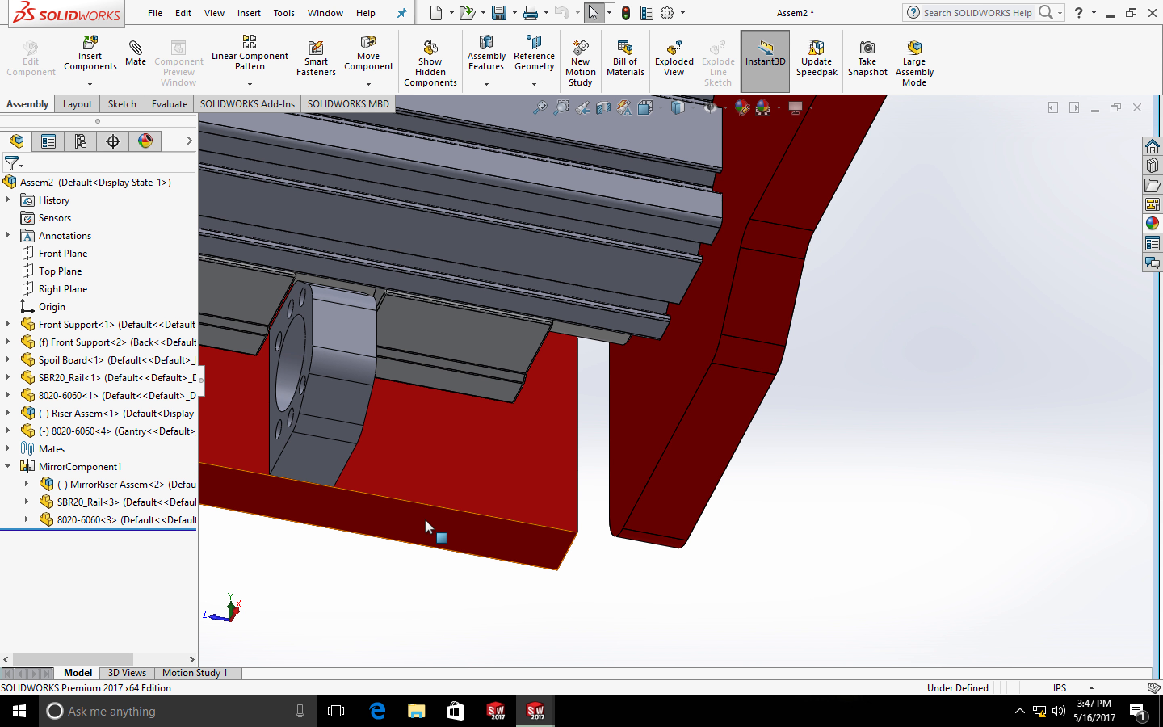
{"action": "middle_click_drag", "start_coordinate": [408, 592], "coordinate": [656, 570]}
{"action": "scroll", "coordinate": [432, 577], "scroll_direction": "up", "scroll_amount": 4}
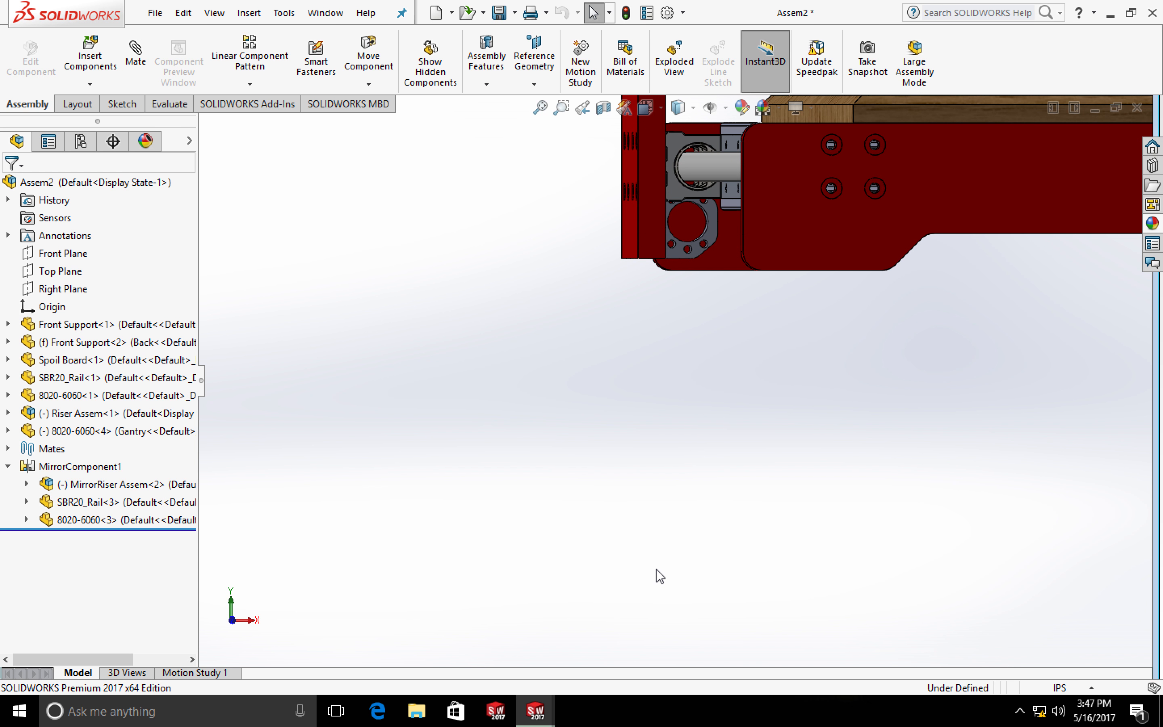
{"action": "scroll", "coordinate": [705, 482], "scroll_direction": "down", "scroll_amount": 4}
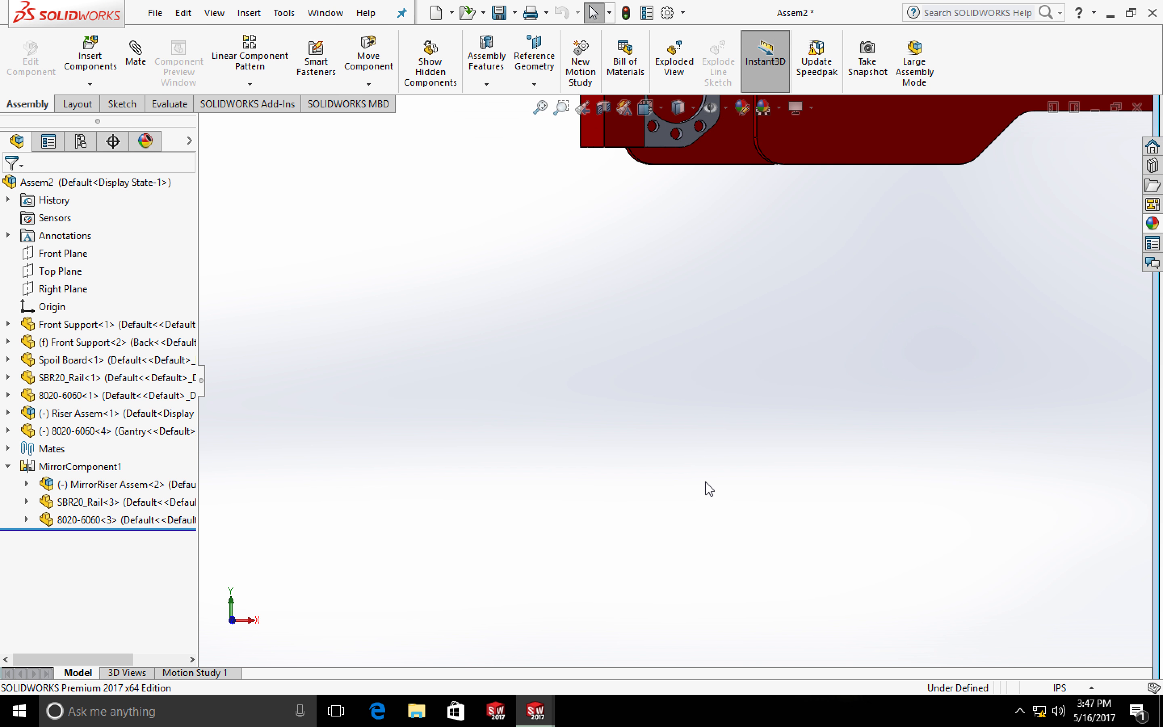
{"action": "scroll", "coordinate": [705, 482], "scroll_direction": "up", "scroll_amount": 3}
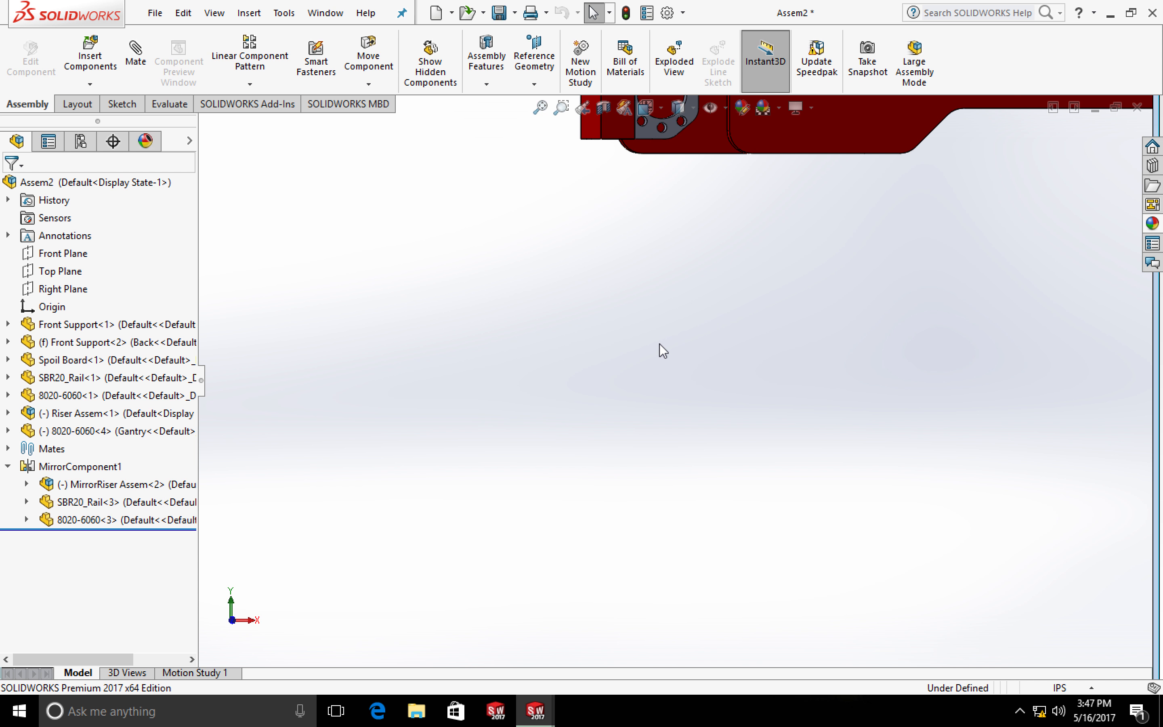
{"action": "scroll", "coordinate": [680, 200], "scroll_direction": "down", "scroll_amount": 4}
{"action": "scroll", "coordinate": [680, 199], "scroll_direction": "up", "scroll_amount": 6}
{"action": "scroll", "coordinate": [677, 243], "scroll_direction": "down", "scroll_amount": 3}
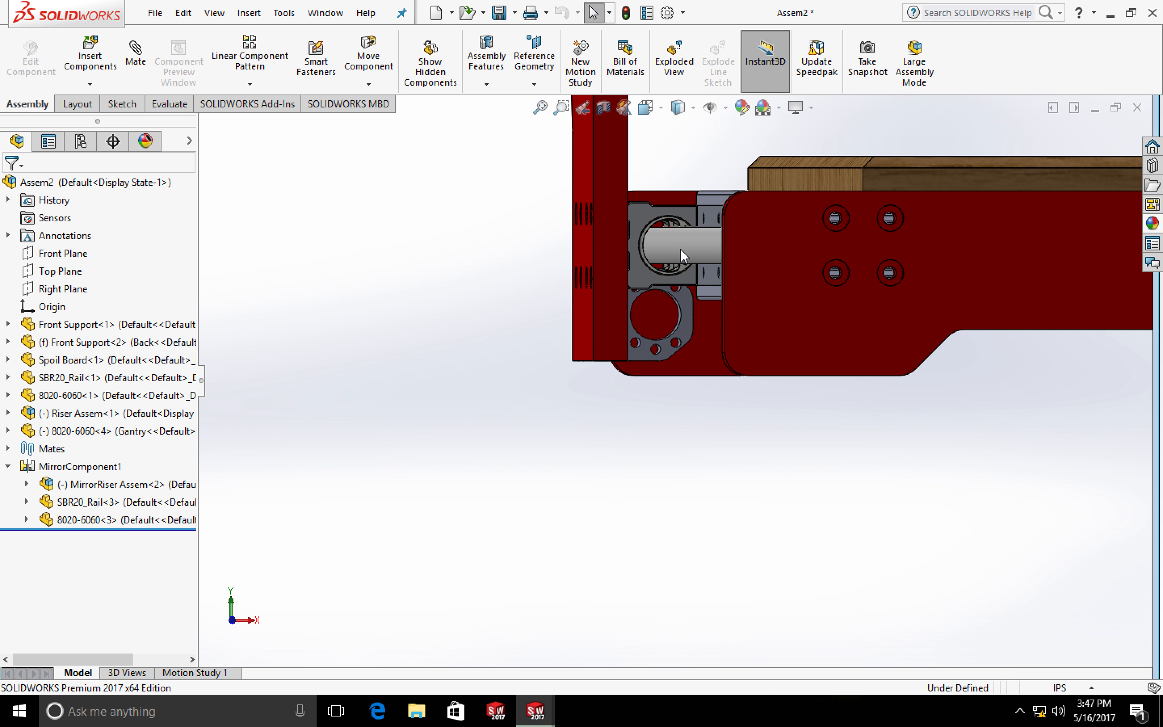
{"action": "mouse_move", "coordinate": [635, 433]}
{"action": "middle_mouse_down"}
{"action": "mouse_move", "coordinate": [607, 416]}
{"action": "mouse_move", "coordinate": [643, 426]}
{"action": "mouse_move", "coordinate": [635, 434]}
{"action": "middle_mouse_up"}
{"action": "scroll", "coordinate": [639, 436], "scroll_direction": "down", "scroll_amount": 3}
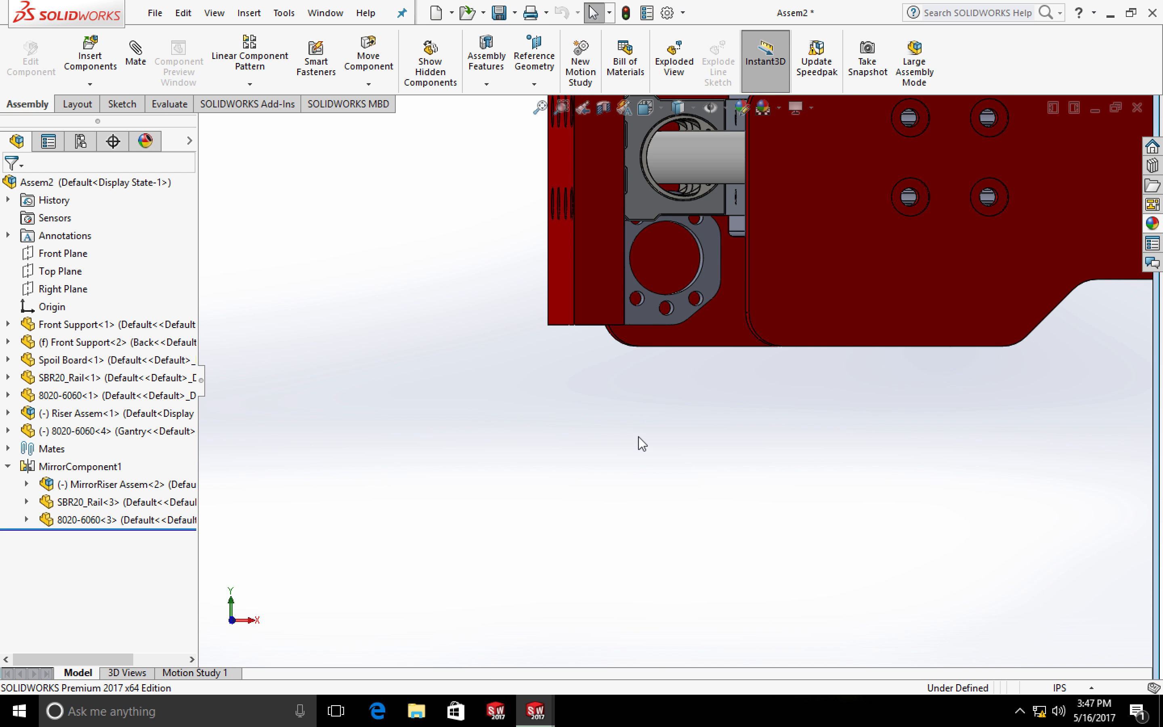
{"action": "scroll", "coordinate": [531, 659], "scroll_direction": "down", "scroll_amount": 1}
Close the RM(ballscrew nut) and Ballnut Moung documents and return to Assem2
{"action": "left_click", "coordinate": [531, 701]}
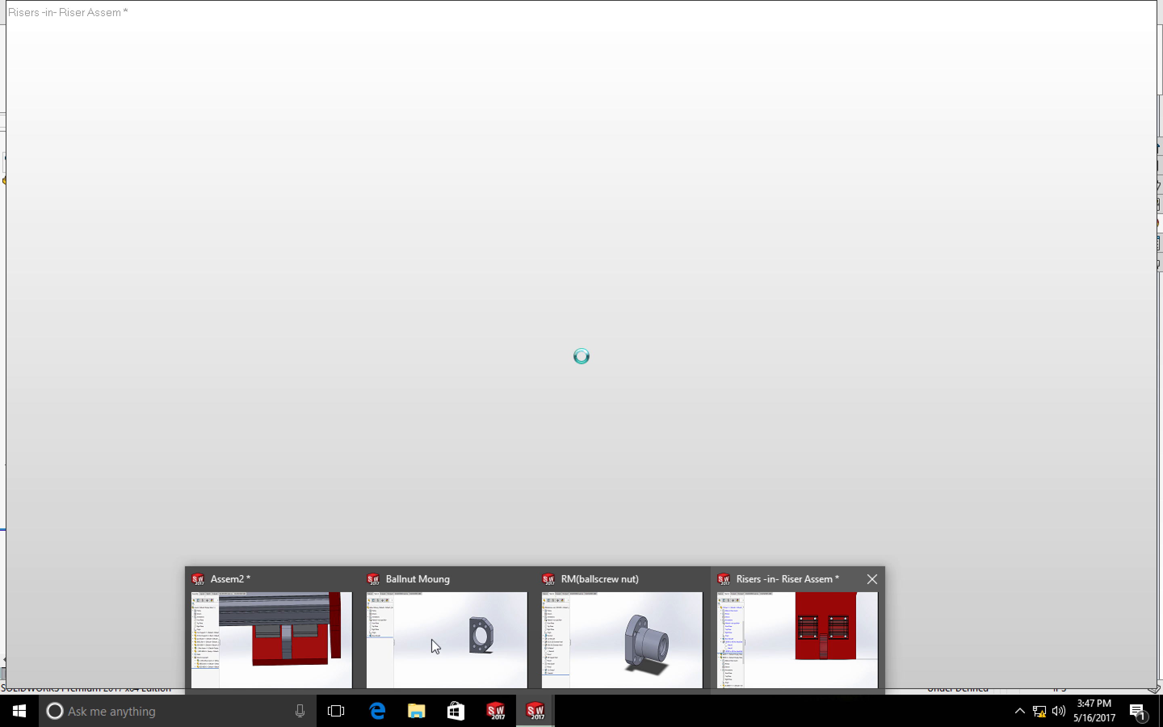
{"action": "mouse_move", "coordinate": [405, 636]}
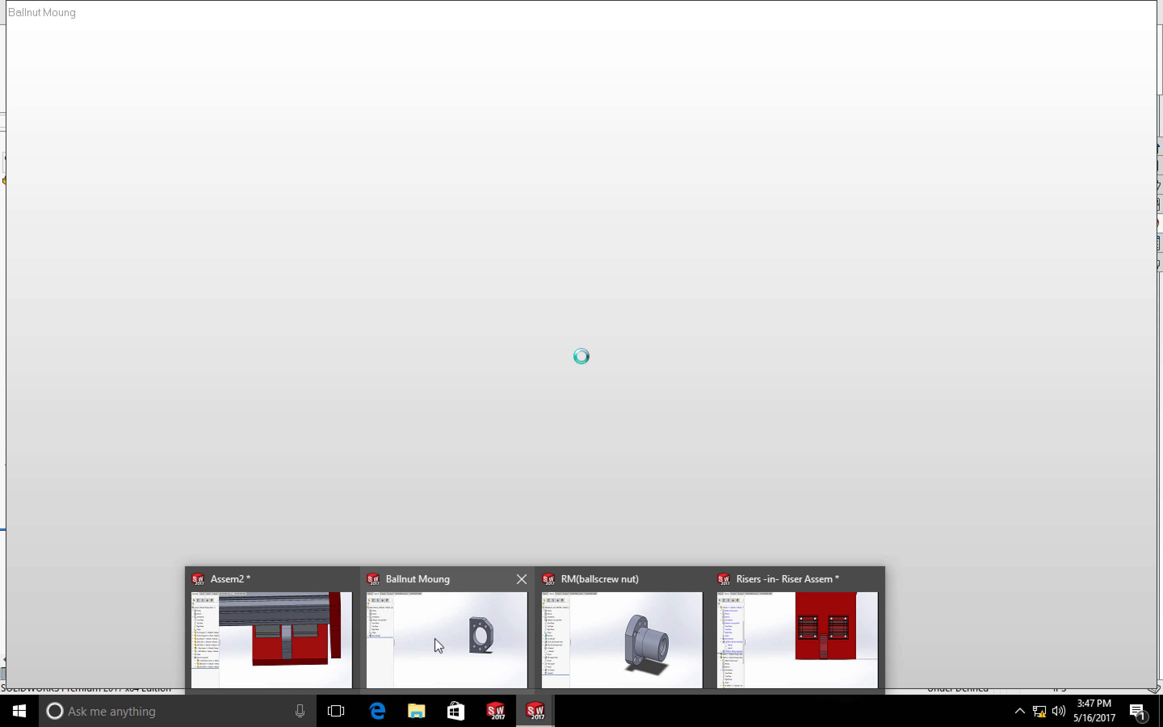
{"action": "mouse_move", "coordinate": [688, 603]}
{"action": "left_click", "coordinate": [696, 578]}
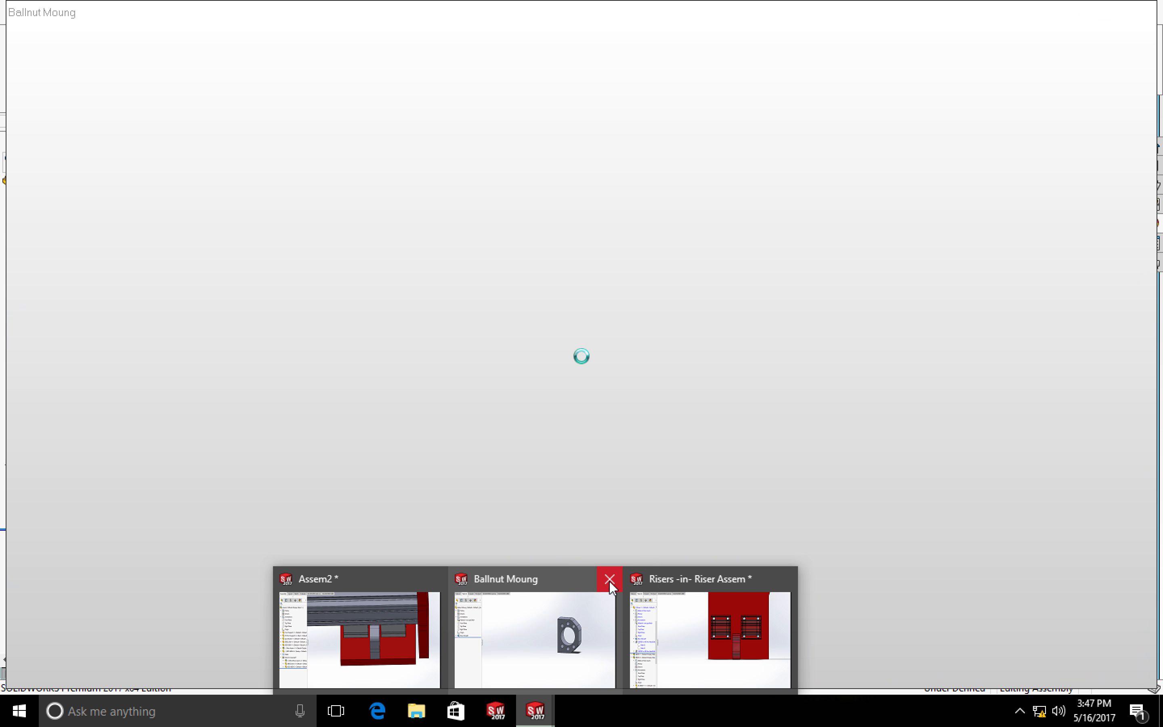
{"action": "left_click", "coordinate": [609, 580]}
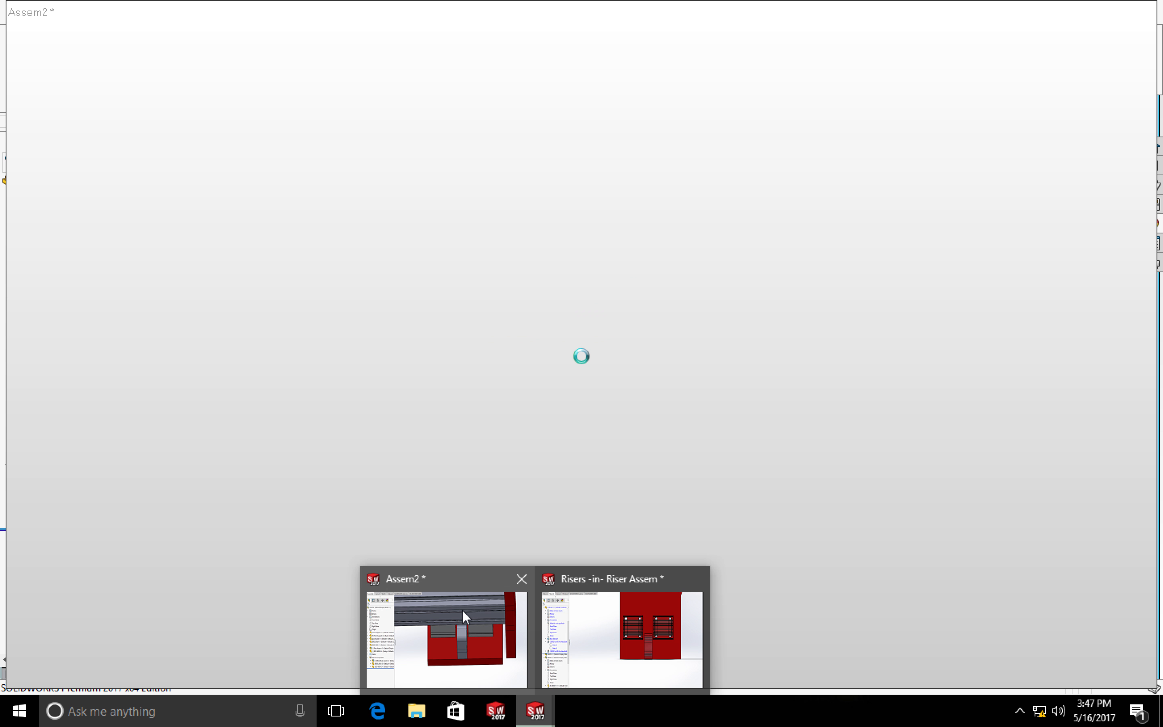
{"action": "left_click", "coordinate": [462, 613]}
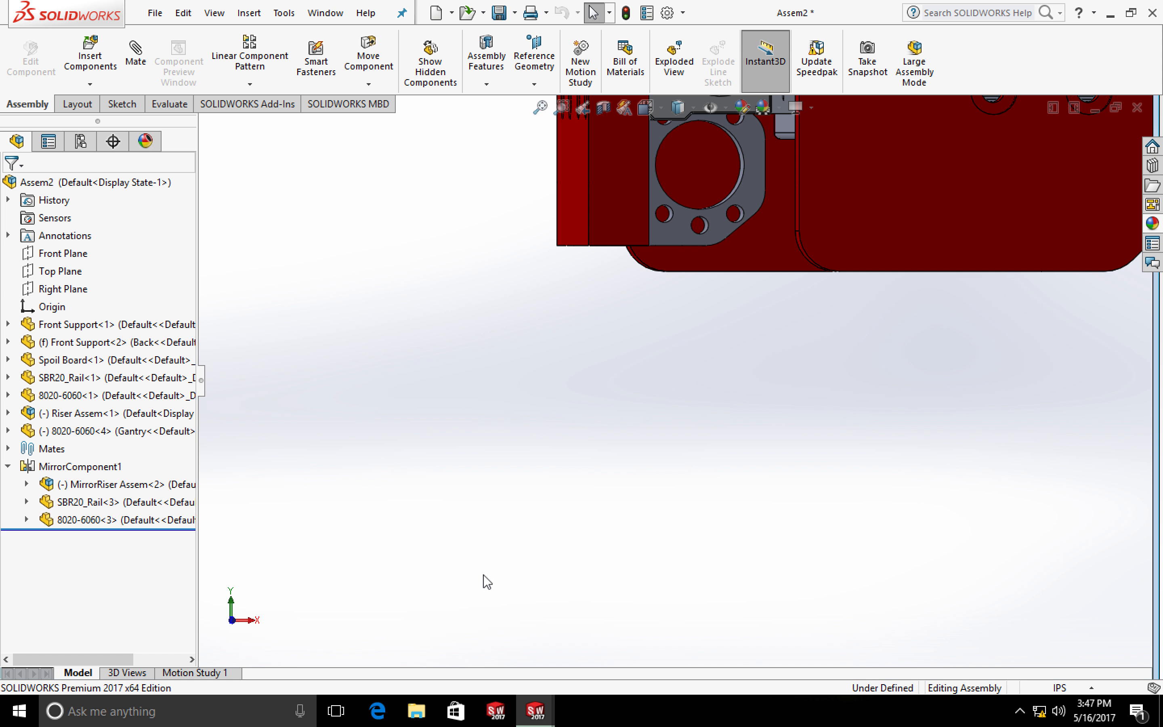
Orient the whole assembly to the Front view and open the Front Support plate's profile sketch for in-context editing
{"action": "key", "text": "f"}
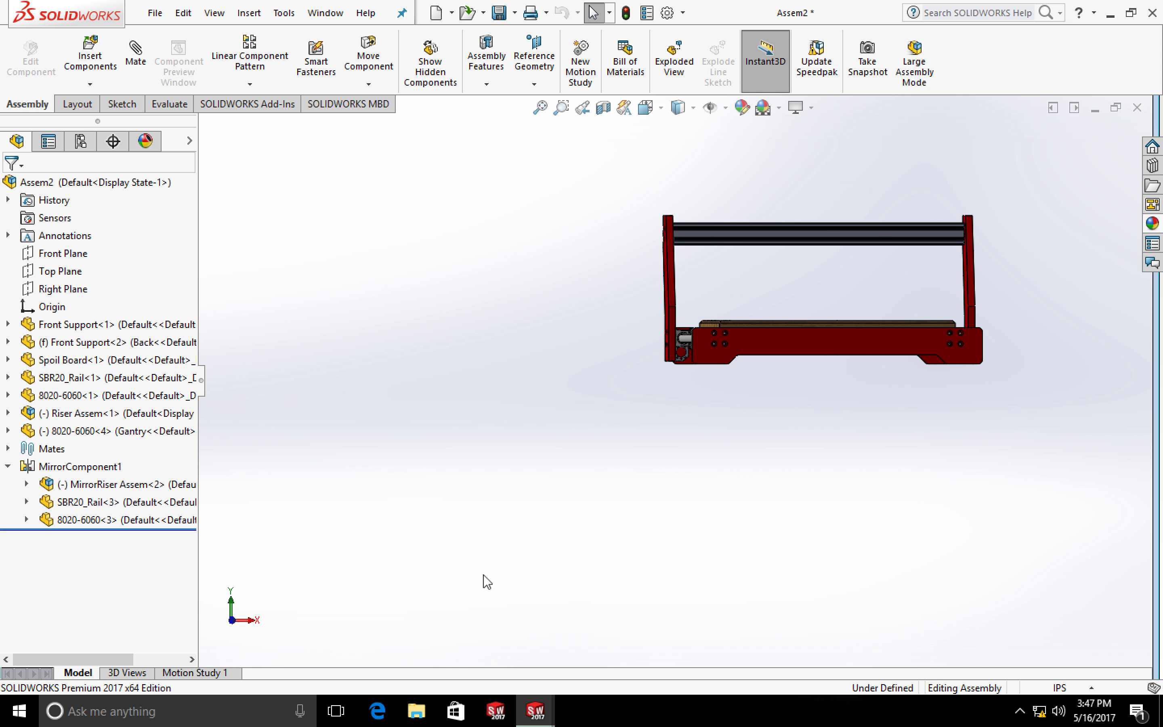
{"action": "scroll", "coordinate": [682, 461], "scroll_direction": "up", "scroll_amount": 1}
{"action": "scroll", "coordinate": [682, 461], "scroll_direction": "down", "scroll_amount": 1}
{"action": "key", "text": "space"}
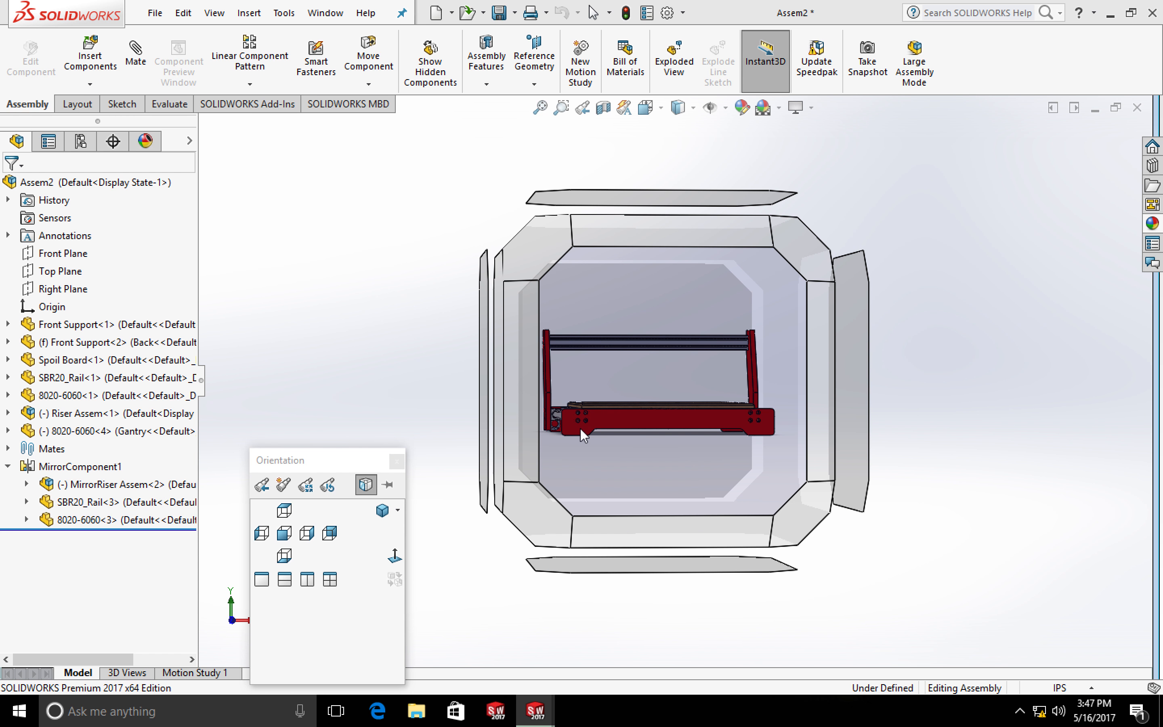
{"action": "left_click", "coordinate": [580, 428]}
{"action": "left_click", "coordinate": [511, 493]}
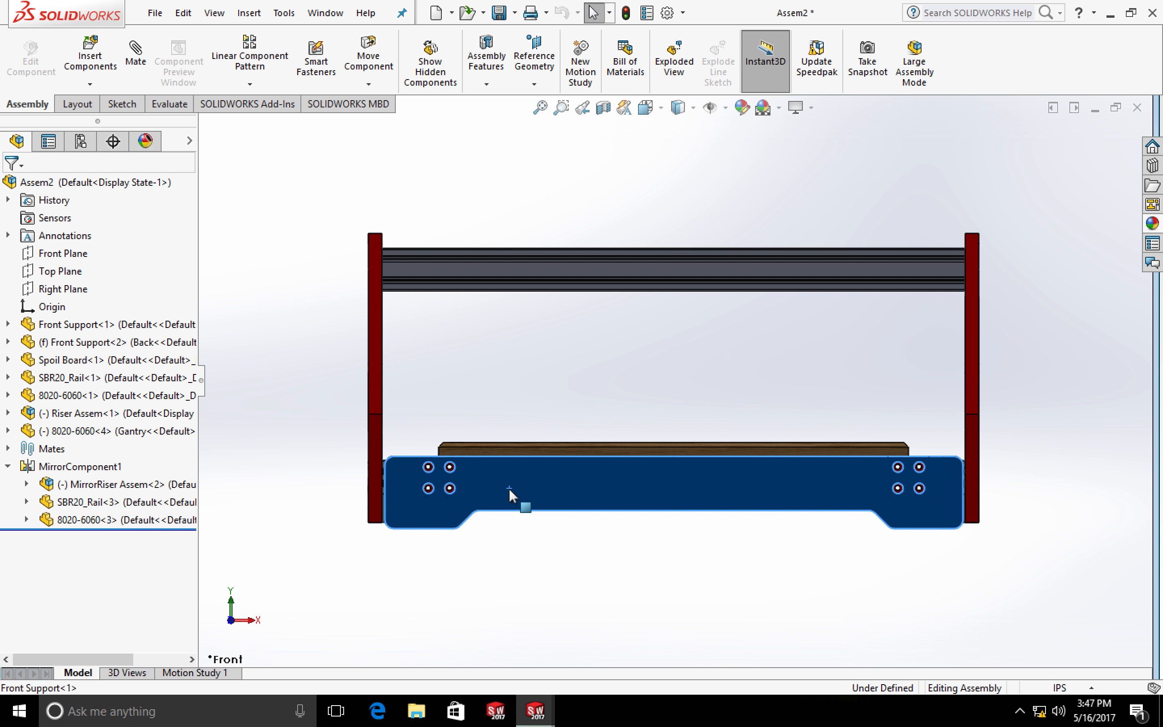
{"action": "right_click", "coordinate": [511, 493]}
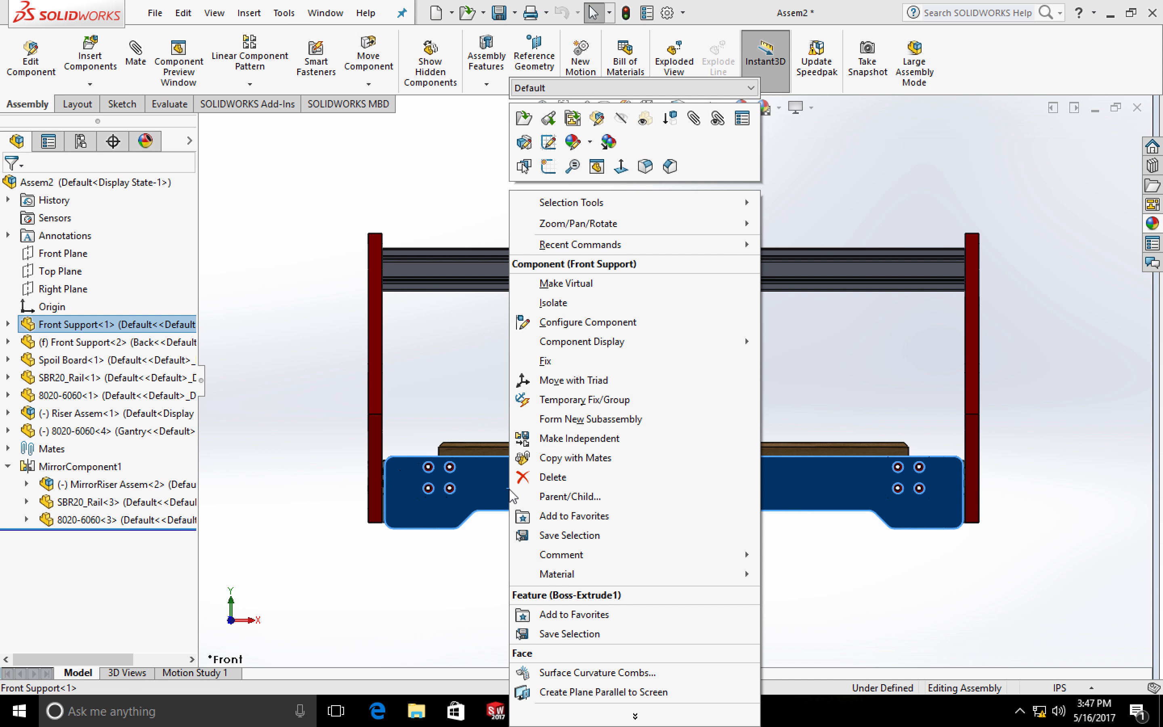
{"action": "left_click", "coordinate": [548, 143]}
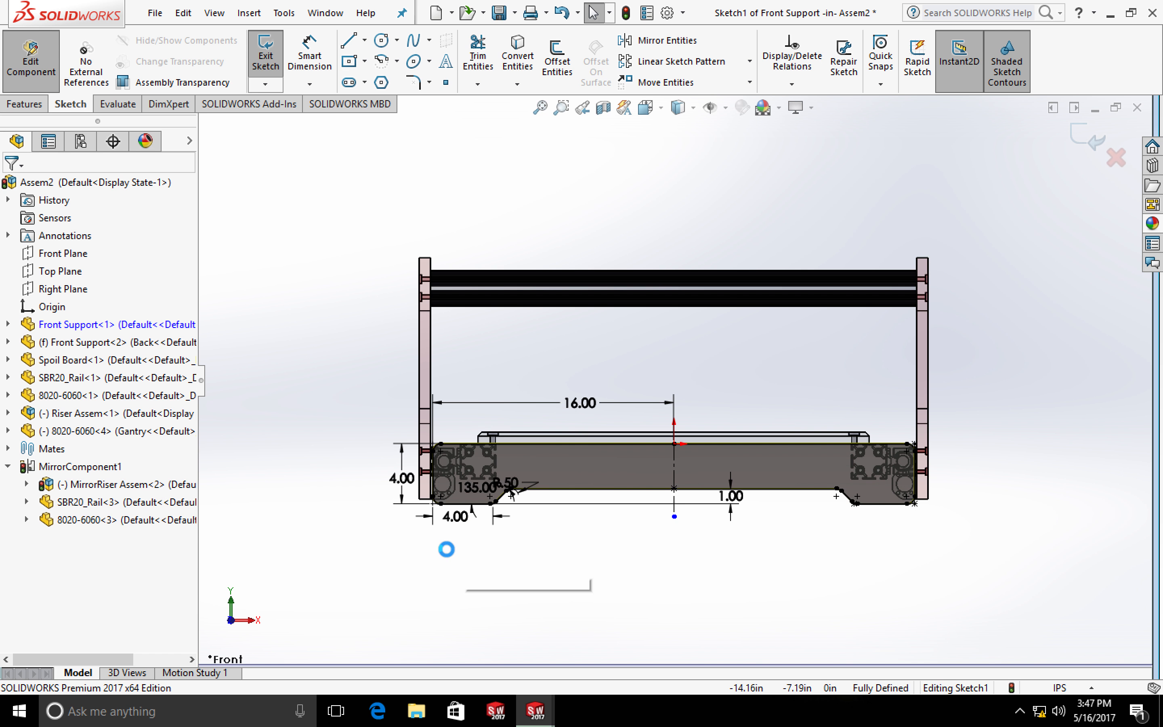
Set the horizontal dimension from the Front Support's outer side edge to the centerline to 17 in
{"action": "scroll", "coordinate": [513, 518], "scroll_direction": "down", "scroll_amount": 4}
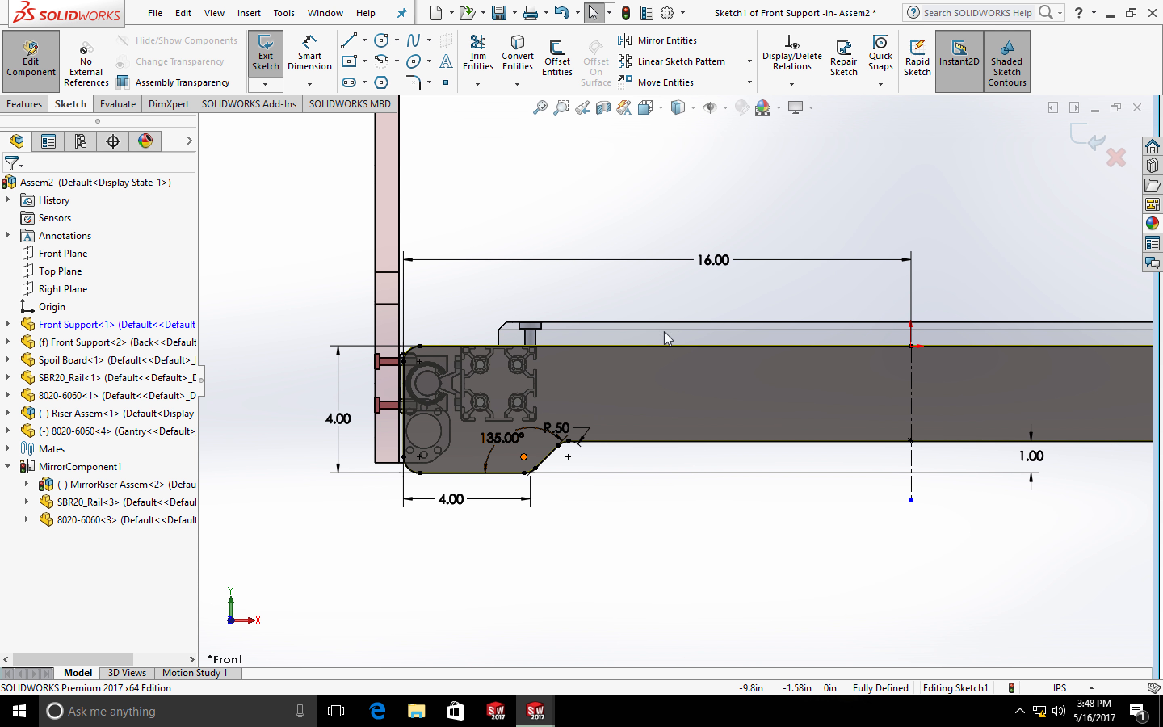
{"action": "left_click", "coordinate": [706, 270]}
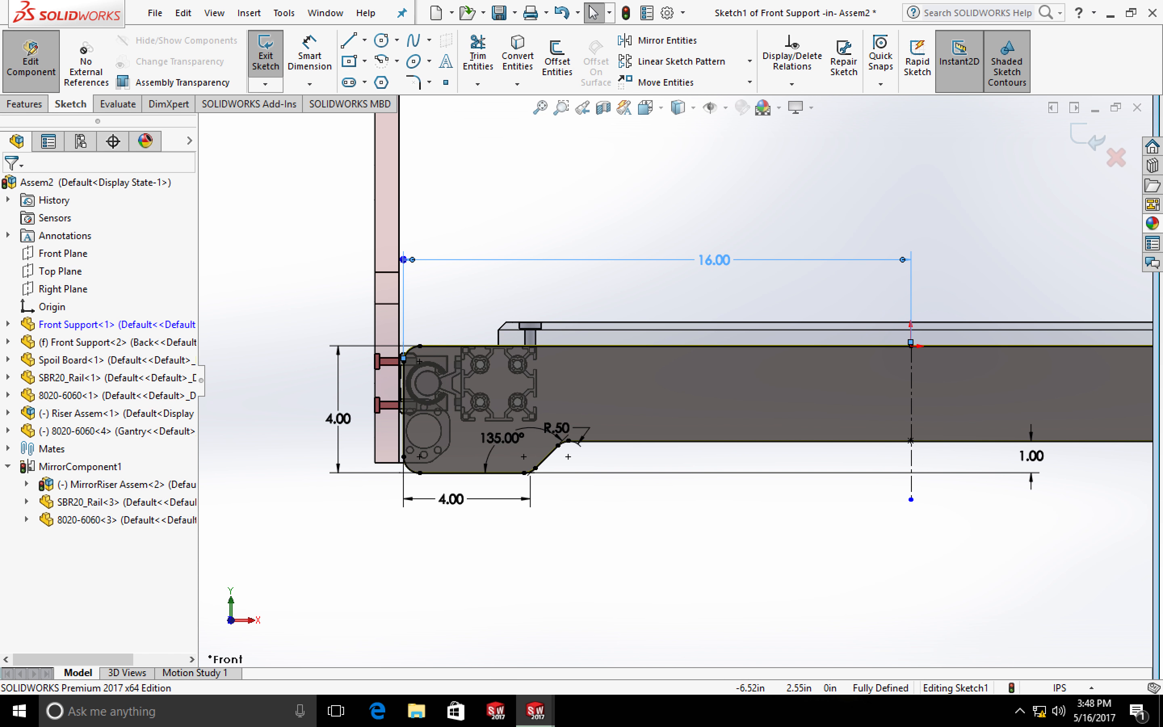
{"action": "double_click", "coordinate": [706, 270]}
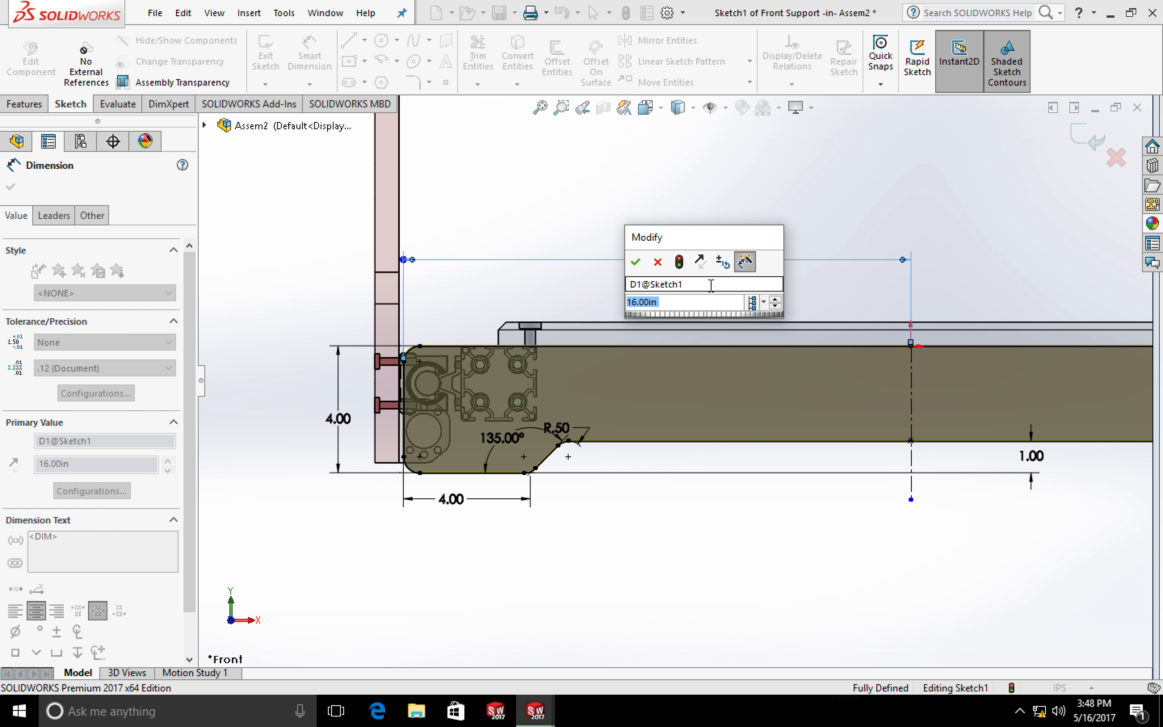
{"action": "type", "text": "16"}
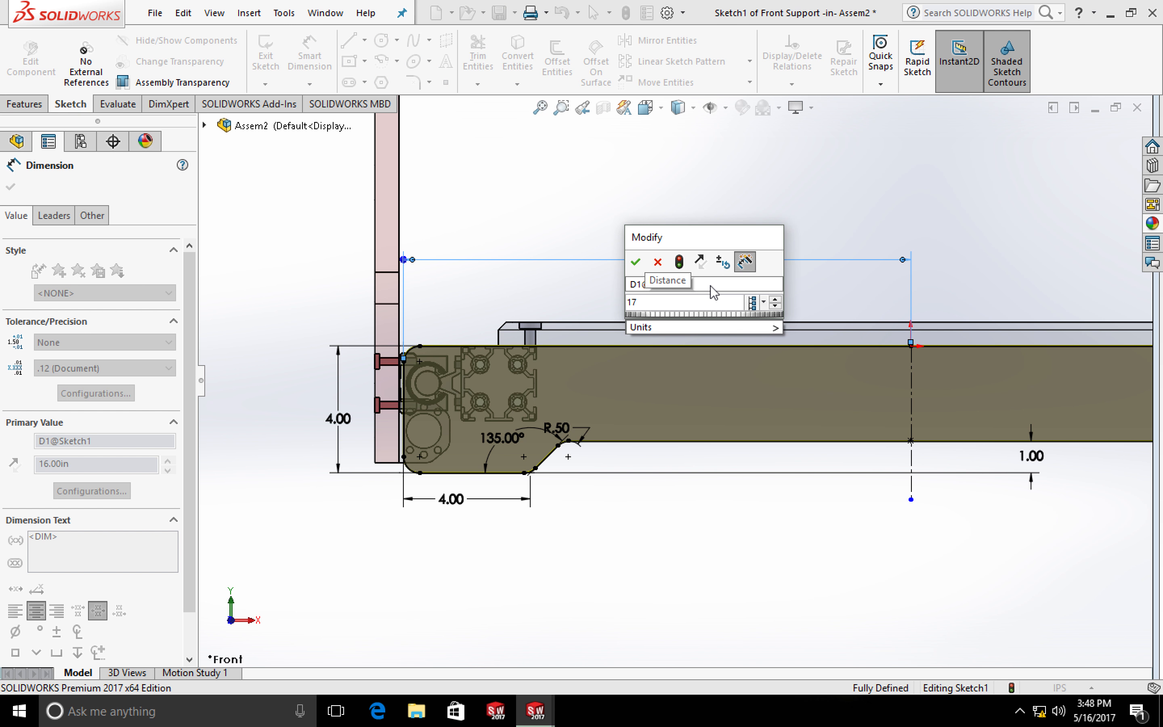
{"action": "key", "text": "Return"}
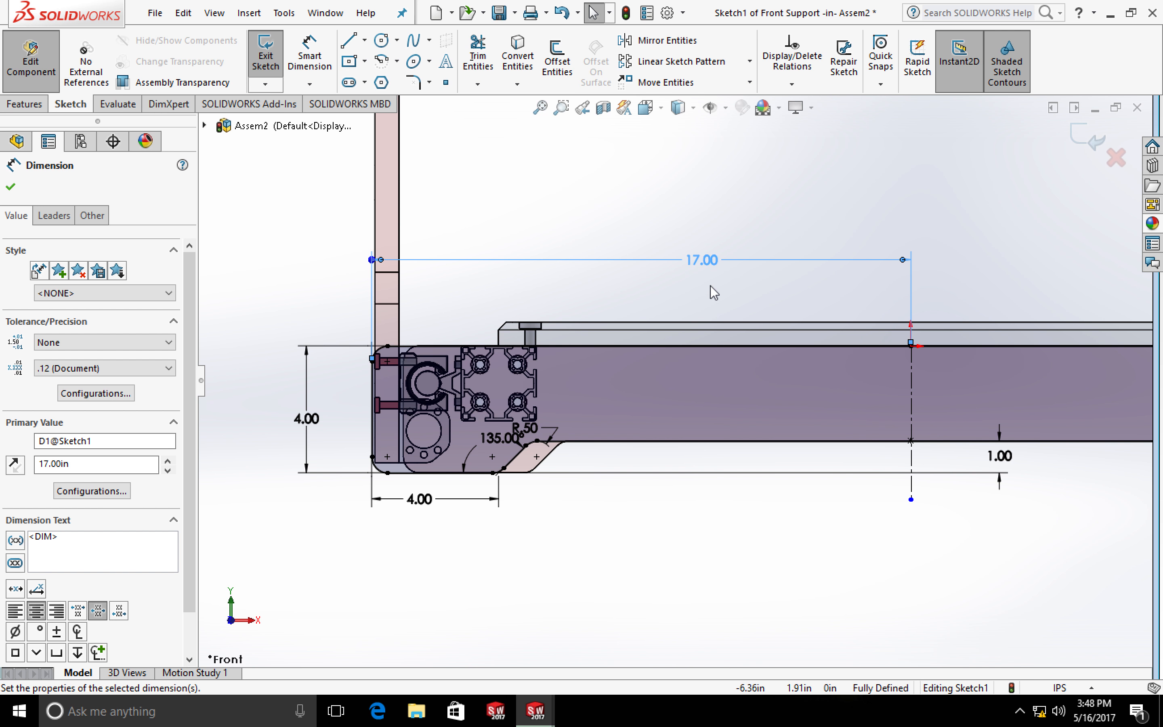
Set the overall height of the Front Support profile at its foot to 4.5 in
{"action": "double_click", "coordinate": [301, 414]}
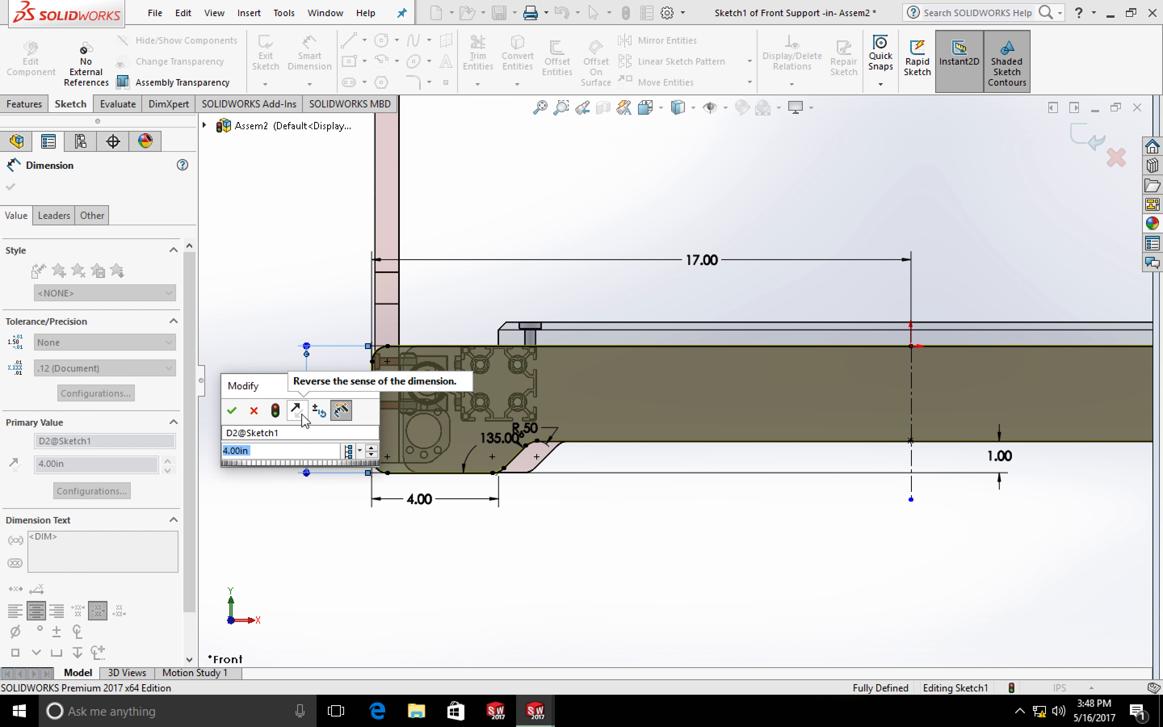
{"action": "type", "text": "4.5"}
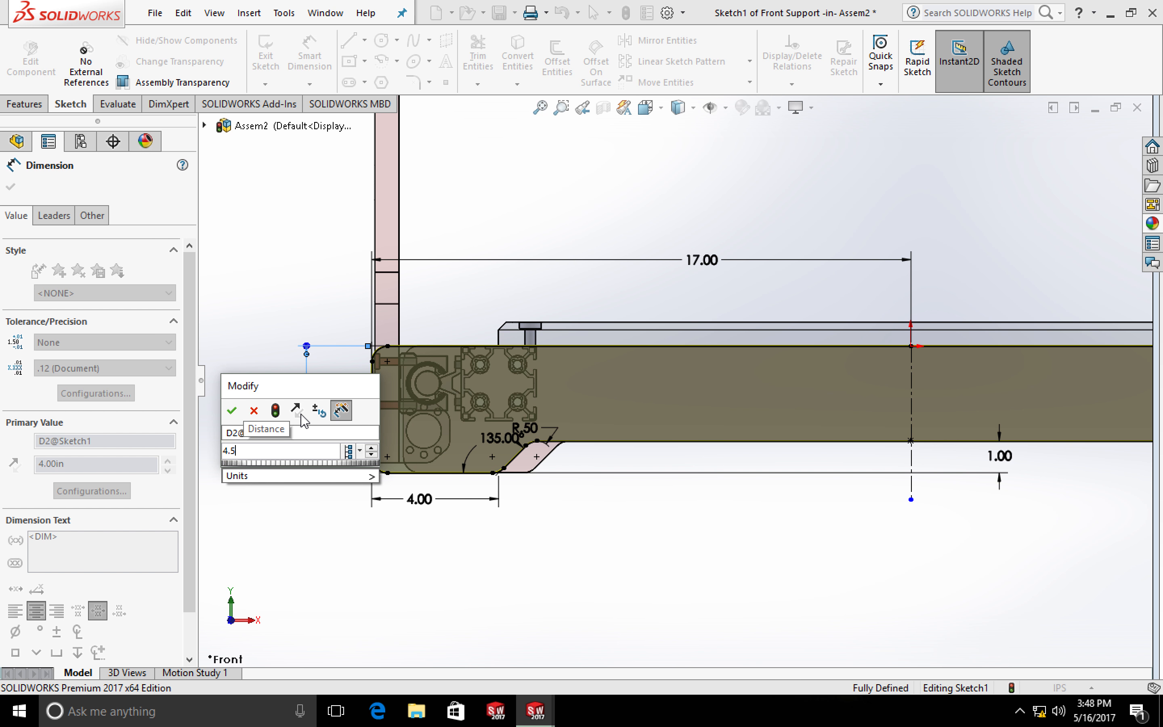
{"action": "key", "text": "Return"}
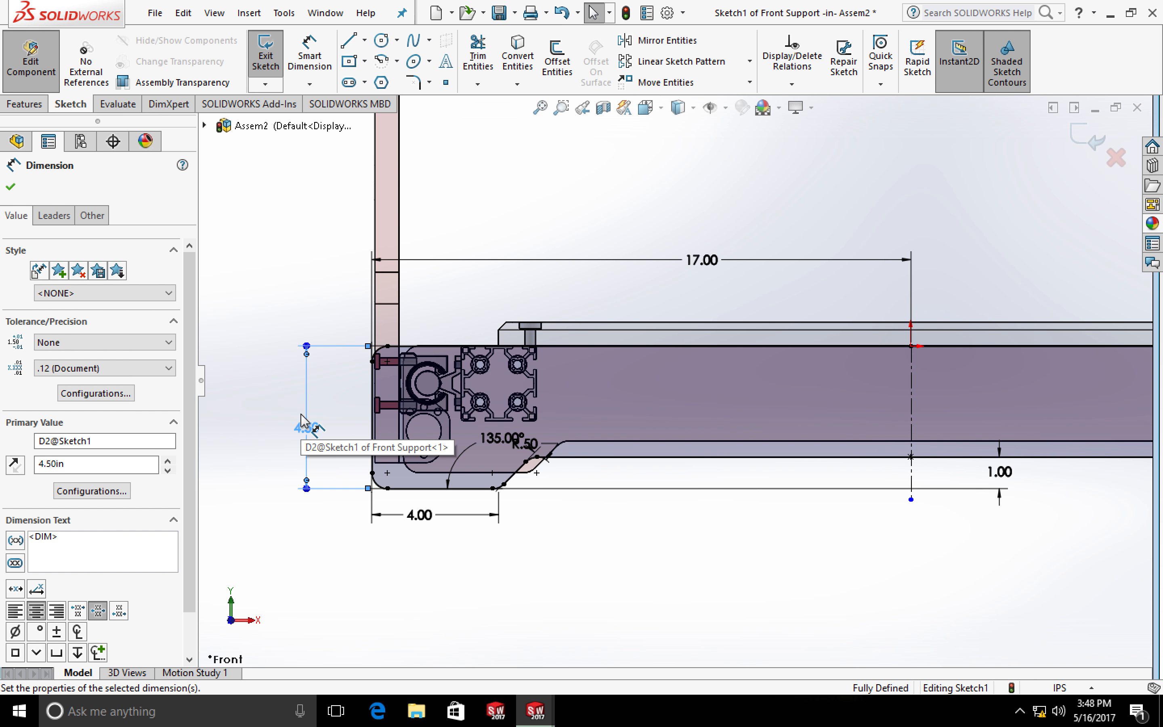
{"action": "scroll", "coordinate": [425, 510], "scroll_direction": "up", "scroll_amount": 1}
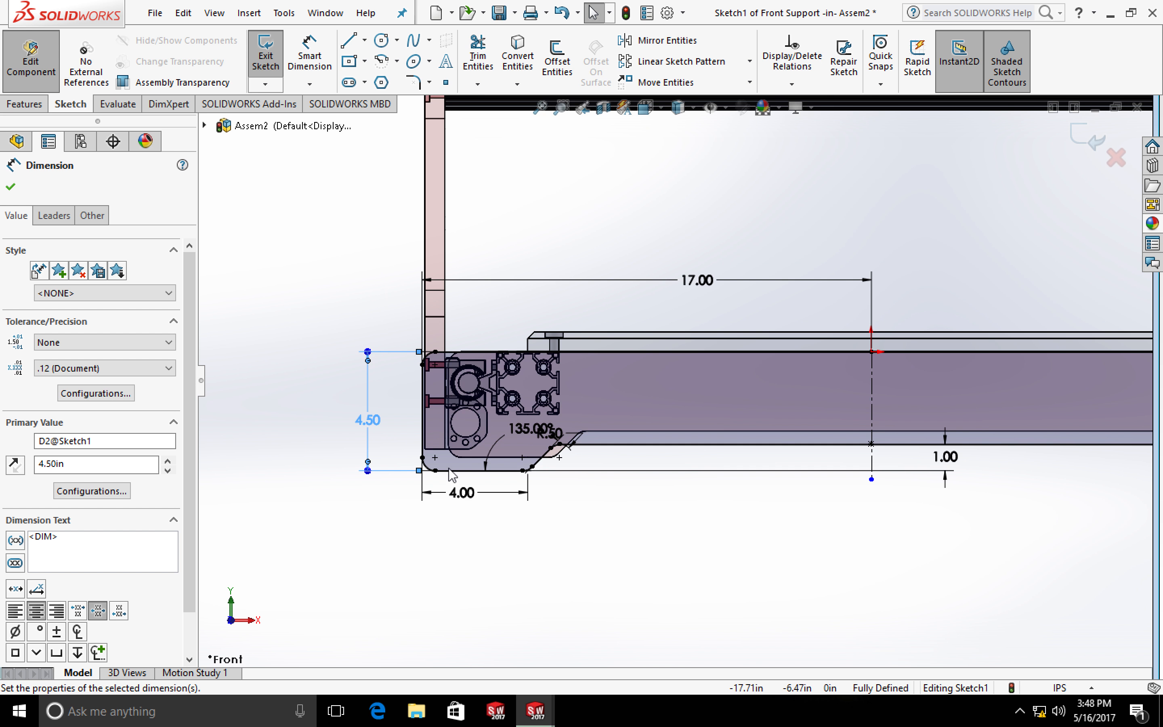
{"action": "middle_click_drag", "start_coordinate": [449, 468], "coordinate": [523, 427], "text": "ctrl"}
{"action": "scroll", "coordinate": [523, 426], "scroll_direction": "up", "scroll_amount": 3}
{"action": "scroll", "coordinate": [664, 389], "scroll_direction": "down", "scroll_amount": 2}
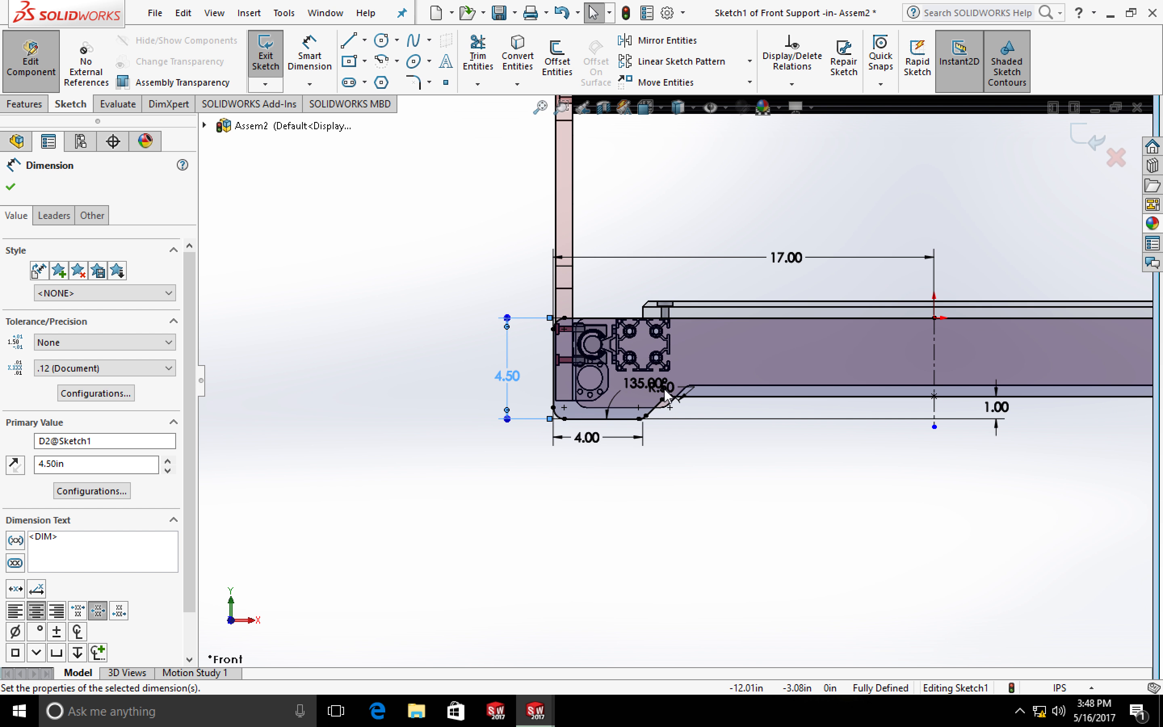
Exit the Front Support profile sketch, keeping its changes, and inspect the ballnut mount's fit beside the support plate's foot
{"action": "scroll", "coordinate": [665, 395], "scroll_direction": "down", "scroll_amount": 4}
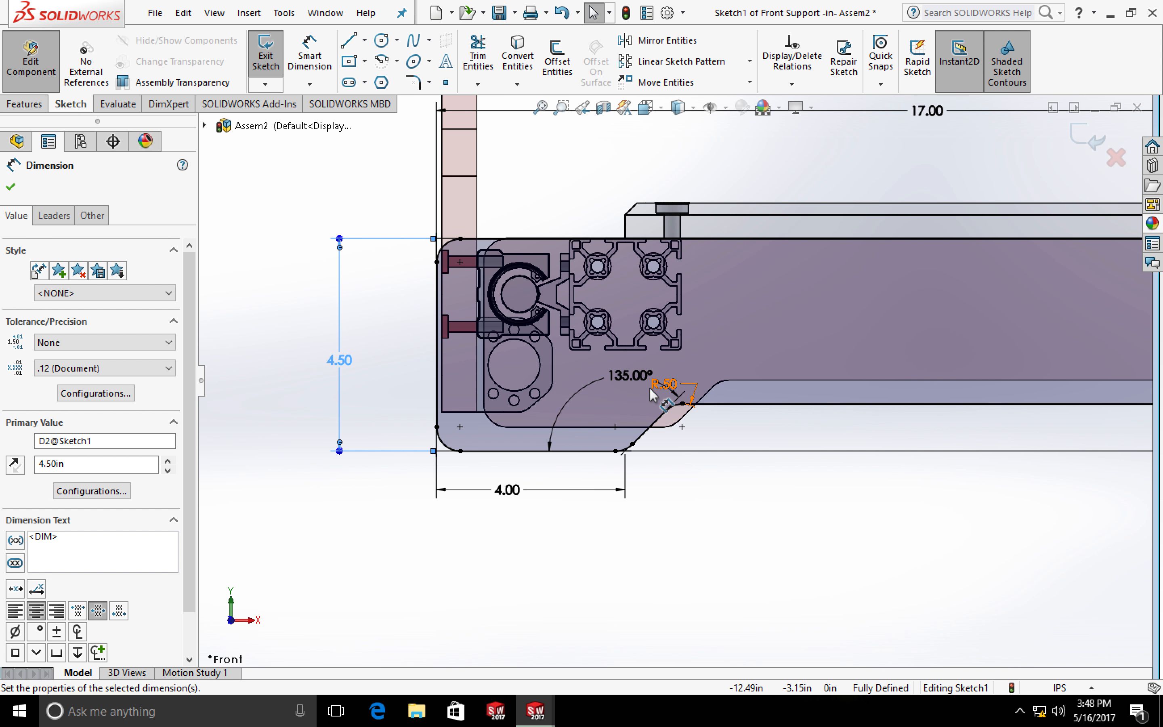
{"action": "left_click", "coordinate": [1073, 136]}
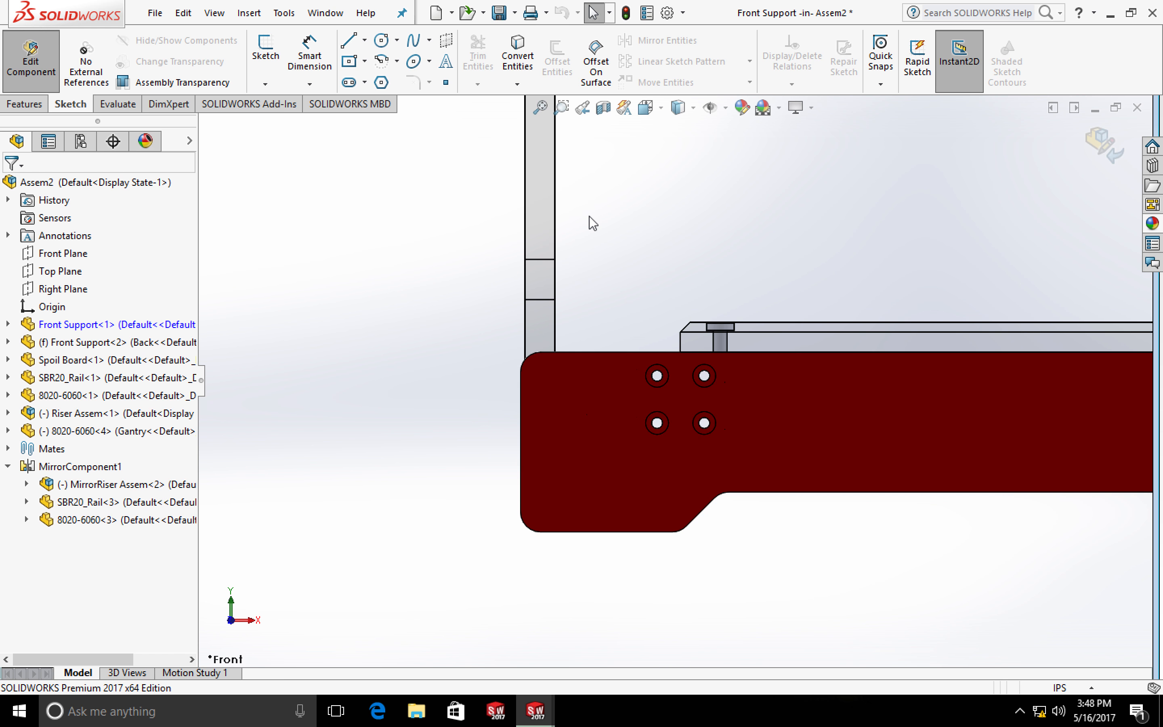
{"action": "middle_click_drag", "start_coordinate": [640, 229], "coordinate": [646, 262]}
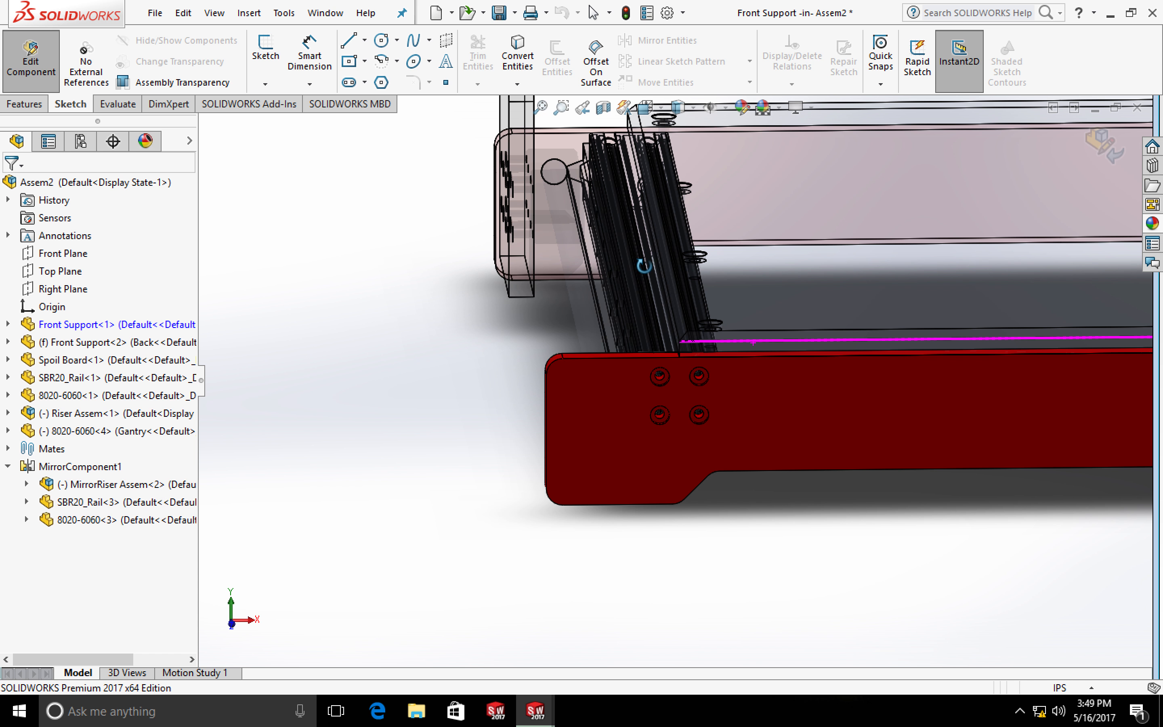
{"action": "middle_click_drag", "start_coordinate": [529, 284], "coordinate": [544, 265]}
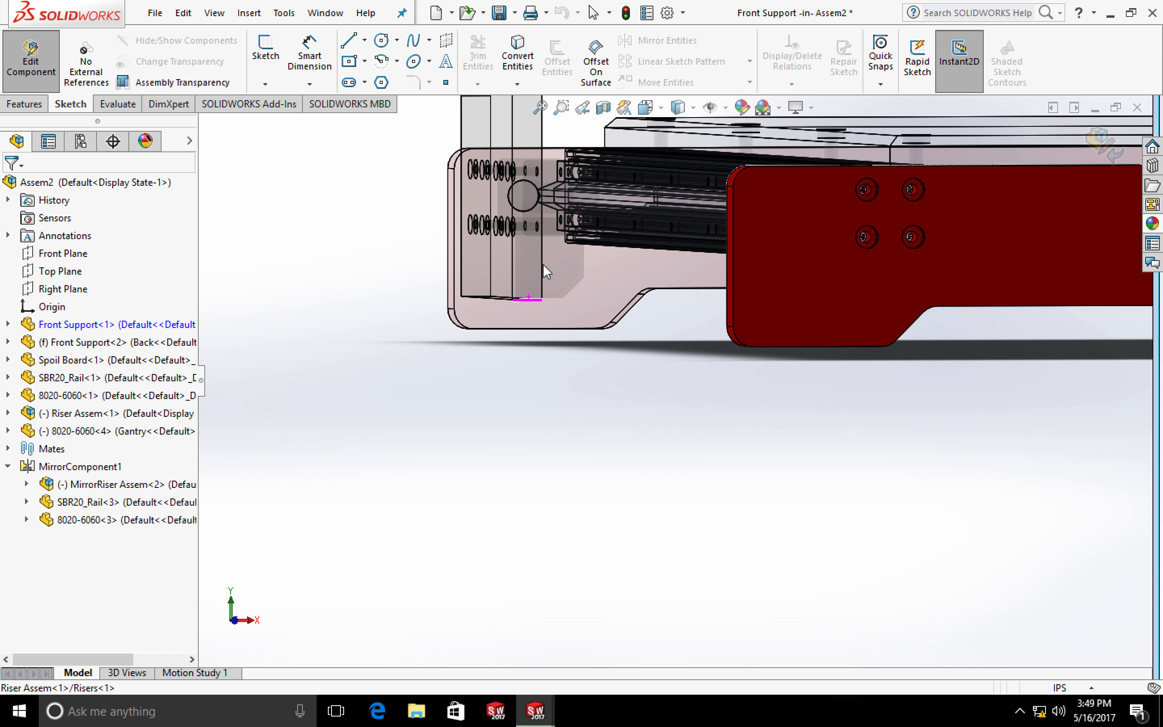
{"action": "scroll", "coordinate": [543, 265], "scroll_direction": "down", "scroll_amount": 6}
{"action": "scroll", "coordinate": [537, 293], "scroll_direction": "up", "scroll_amount": 5}
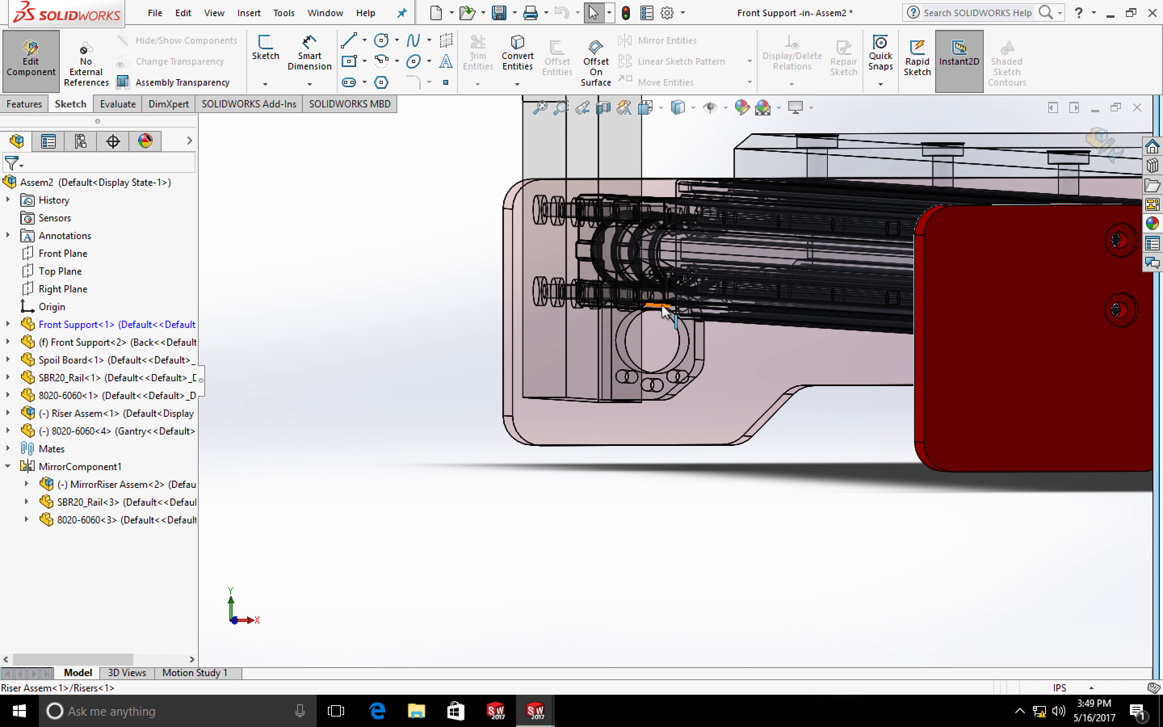
{"action": "scroll", "coordinate": [702, 303], "scroll_direction": "down", "scroll_amount": 3}
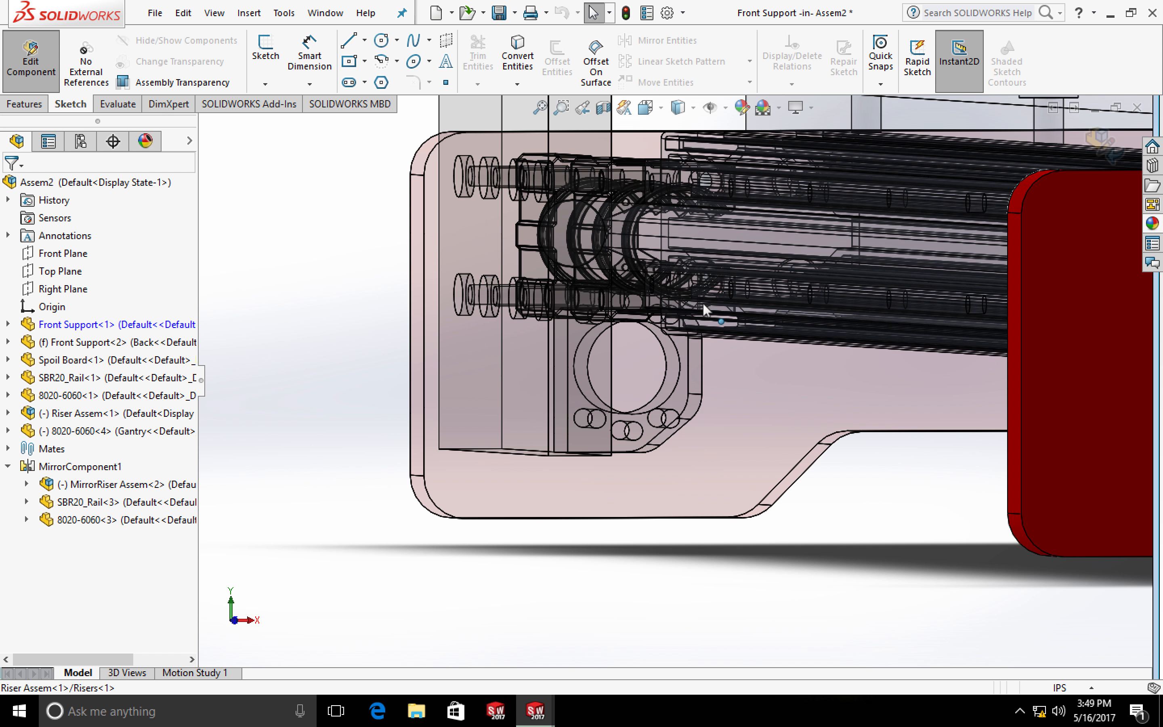
{"action": "scroll", "coordinate": [702, 303], "scroll_direction": "up", "scroll_amount": 5}
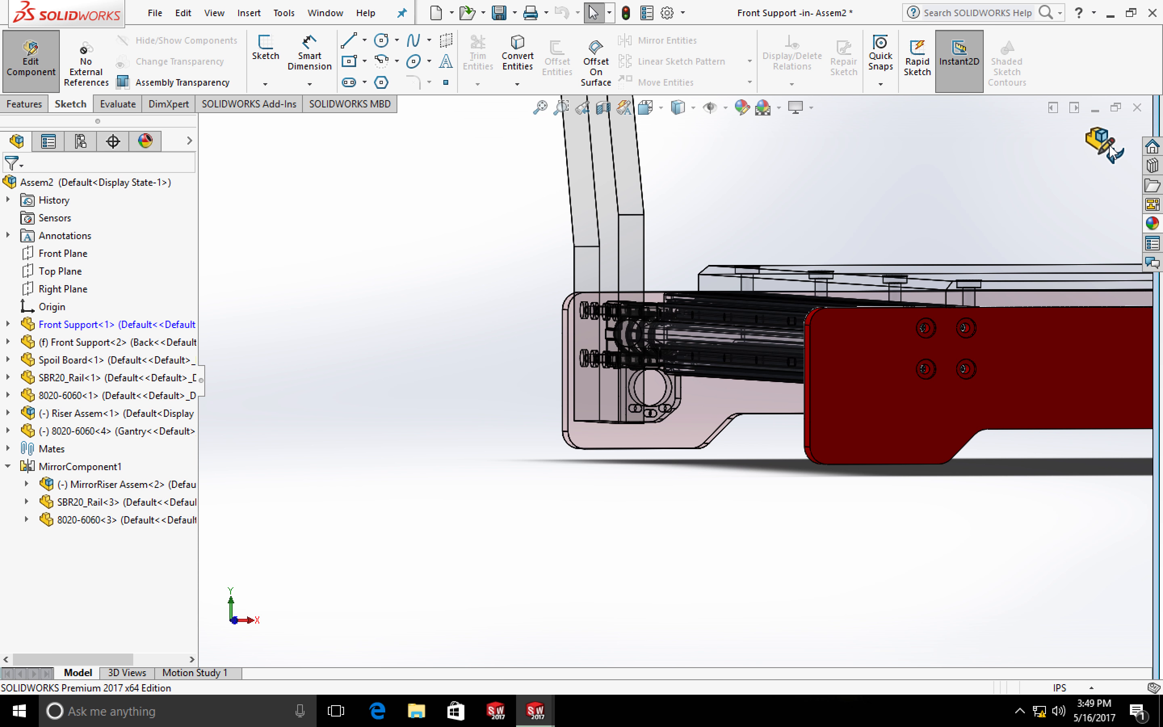
Select the Front Support's outer face and orient the assembly to the Front view
{"action": "left_click", "coordinate": [885, 399]}
{"action": "key", "text": "space"}
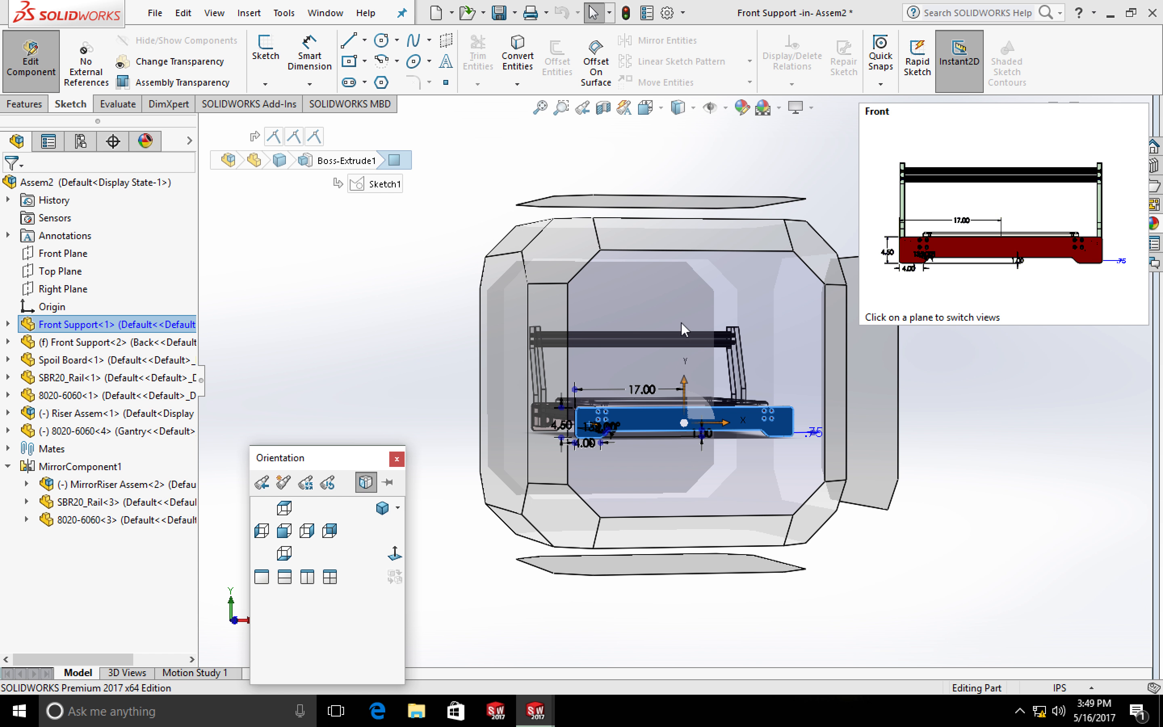
{"action": "left_click", "coordinate": [680, 314]}
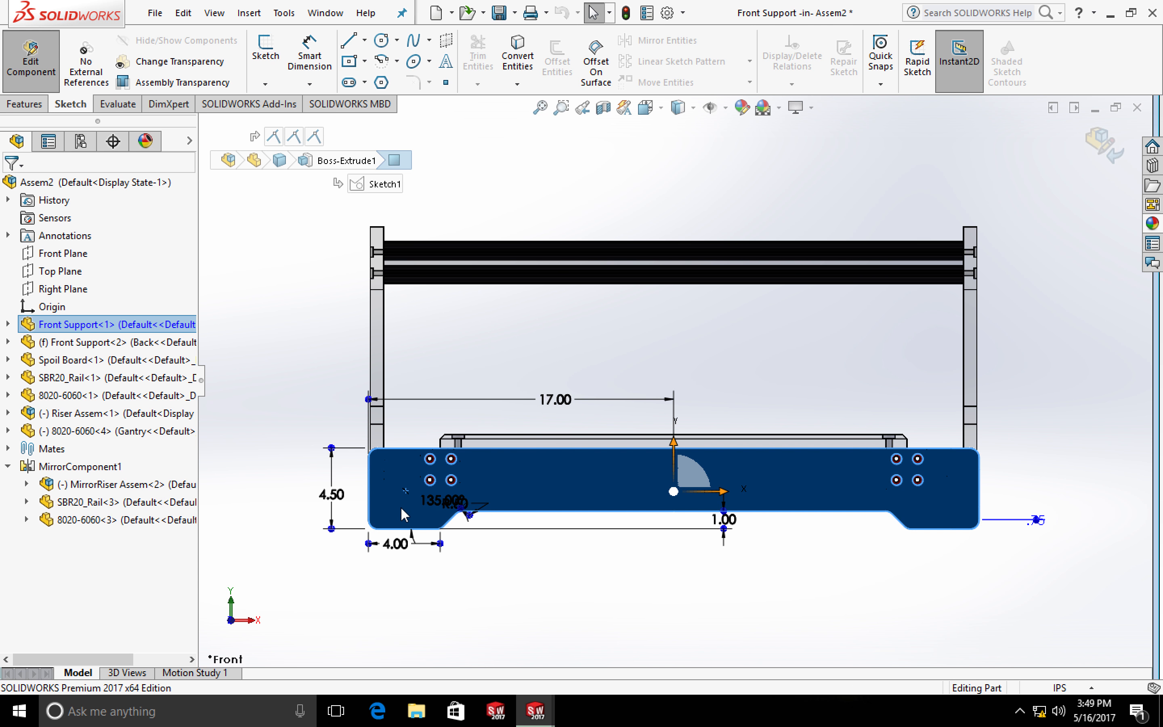
{"action": "scroll", "coordinate": [408, 512], "scroll_direction": "up", "scroll_amount": 1}
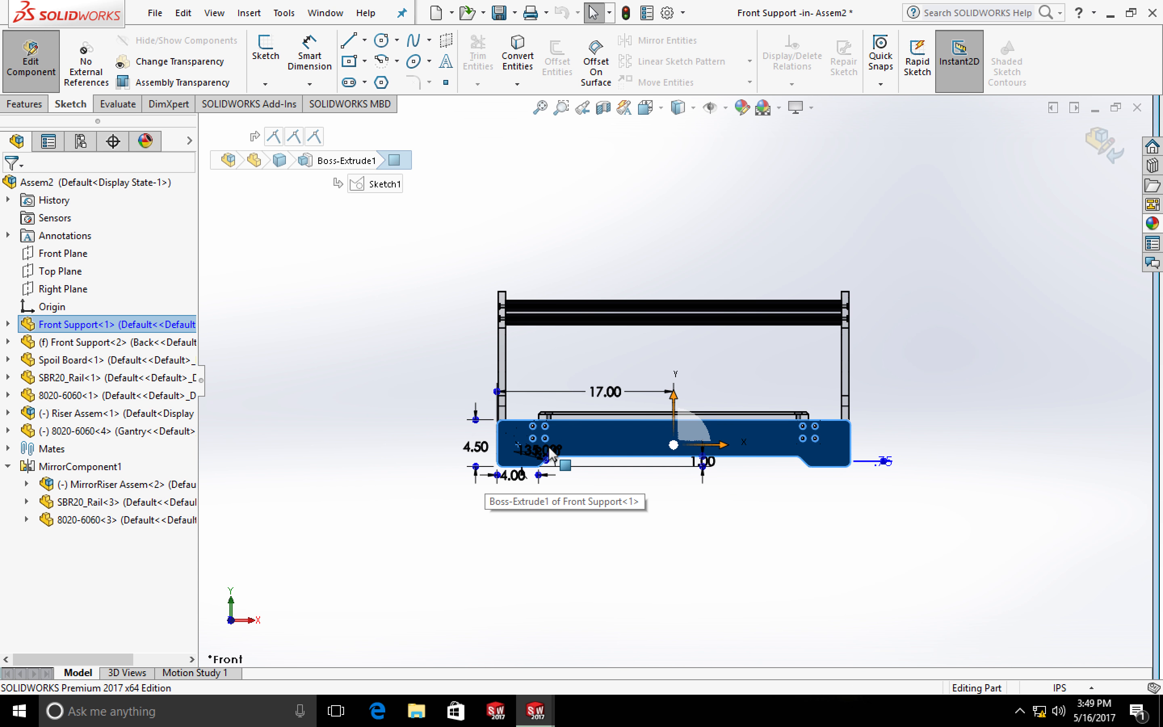
{"action": "scroll", "coordinate": [548, 439], "scroll_direction": "down", "scroll_amount": 2}
{"action": "scroll", "coordinate": [548, 440], "scroll_direction": "down", "scroll_amount": 2}
{"action": "scroll", "coordinate": [577, 413], "scroll_direction": "down", "scroll_amount": 2}
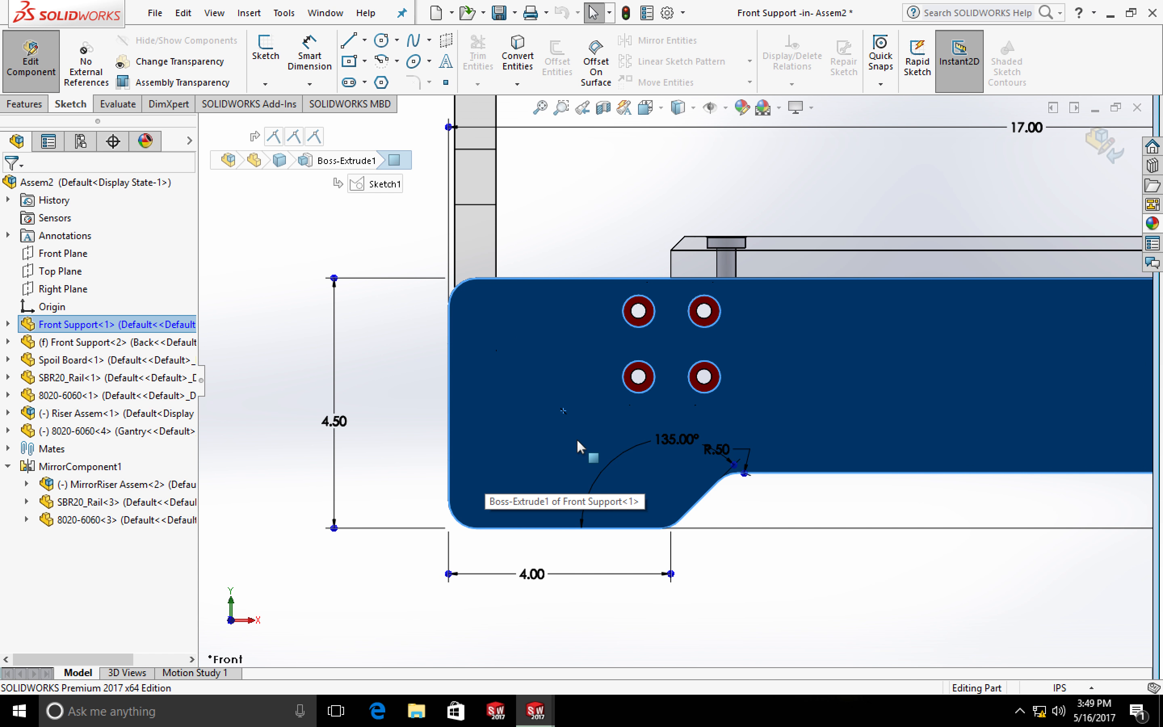
{"action": "left_click", "coordinate": [383, 41]}
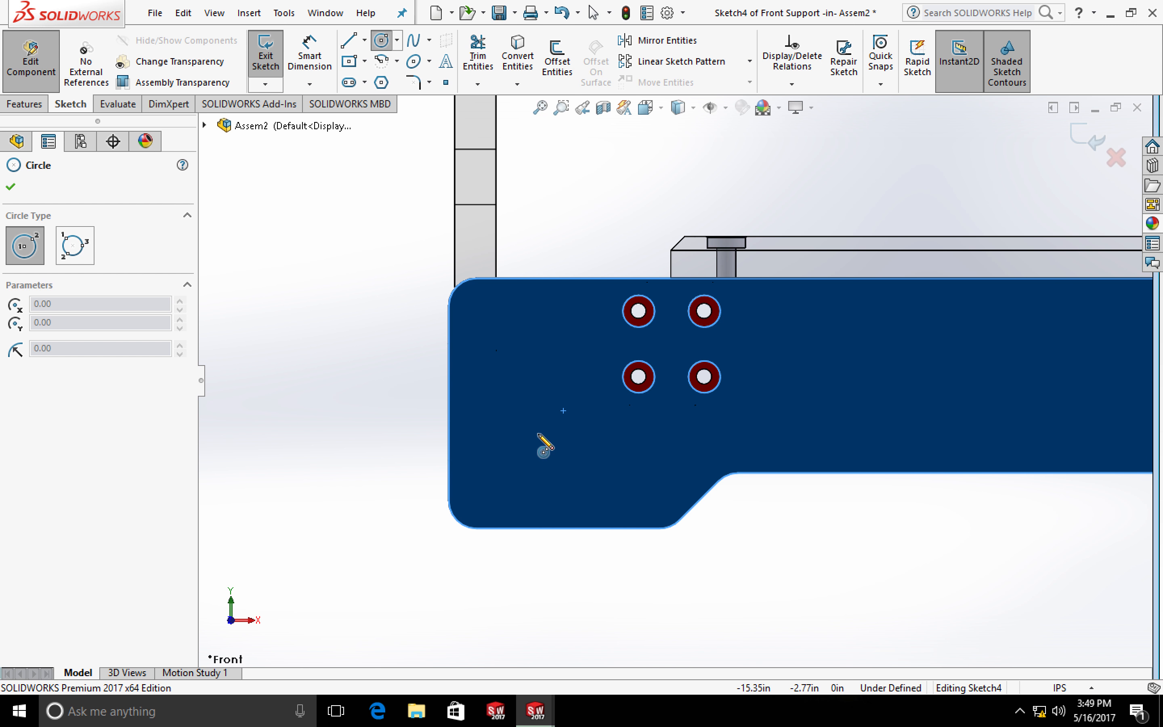
{"action": "key", "text": "Escape"}
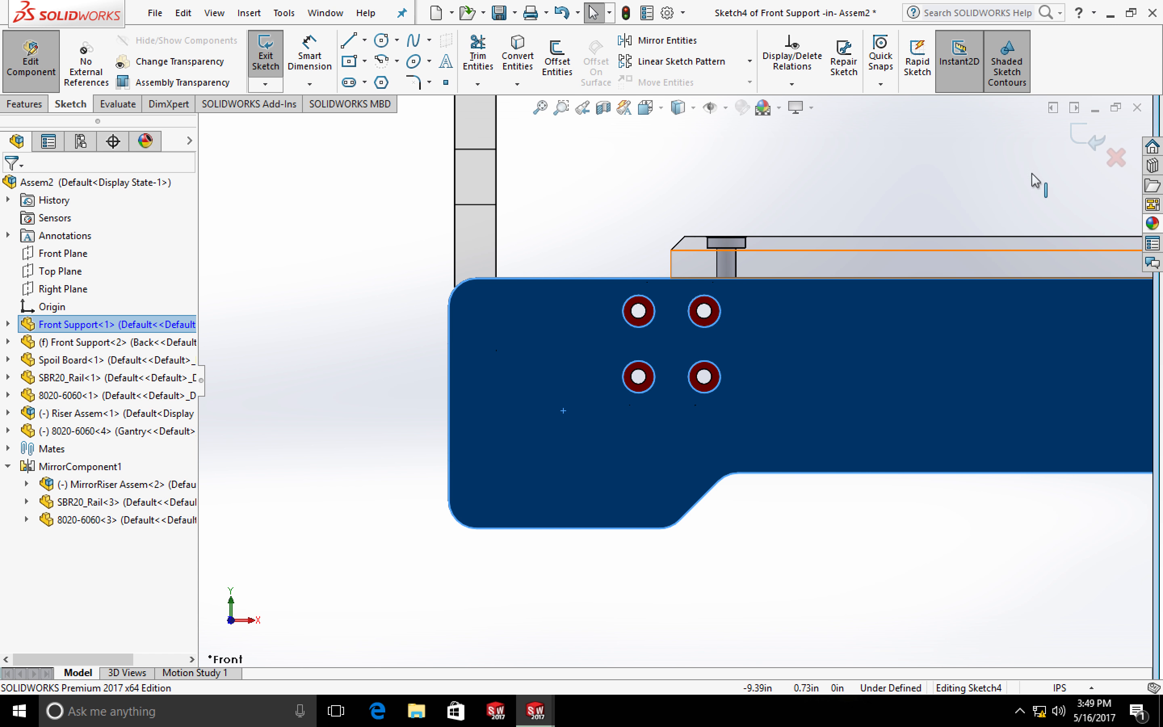
{"action": "left_click", "coordinate": [1113, 156]}
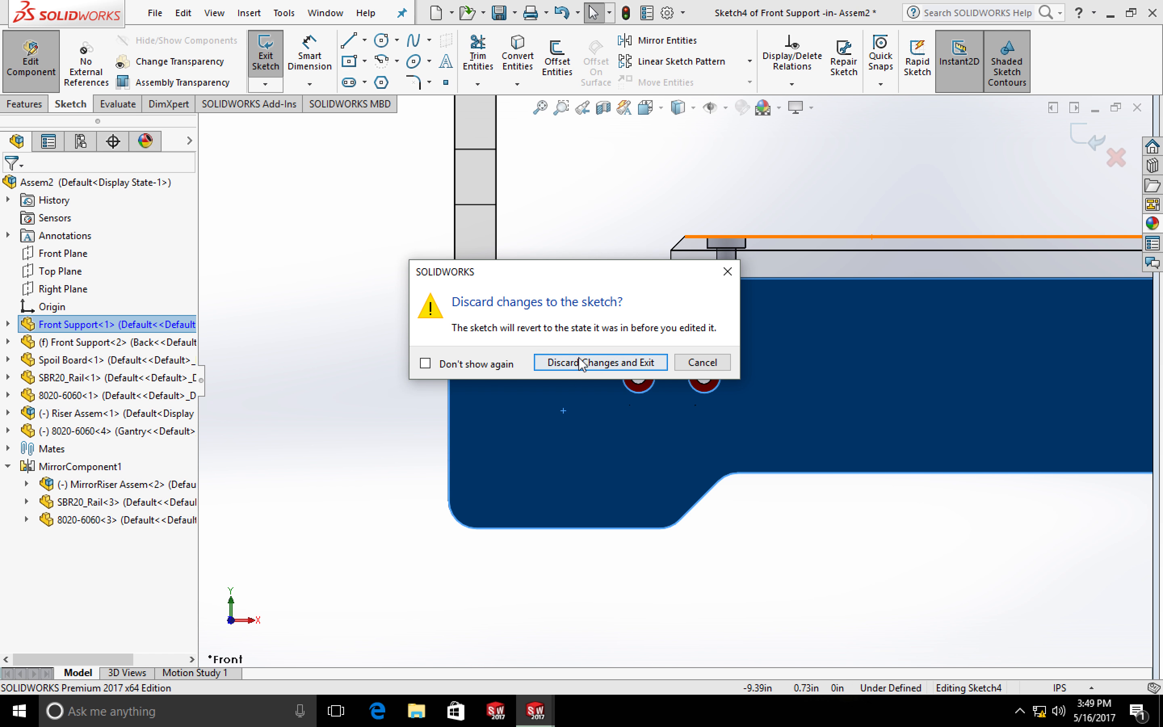
{"action": "left_click", "coordinate": [575, 361]}
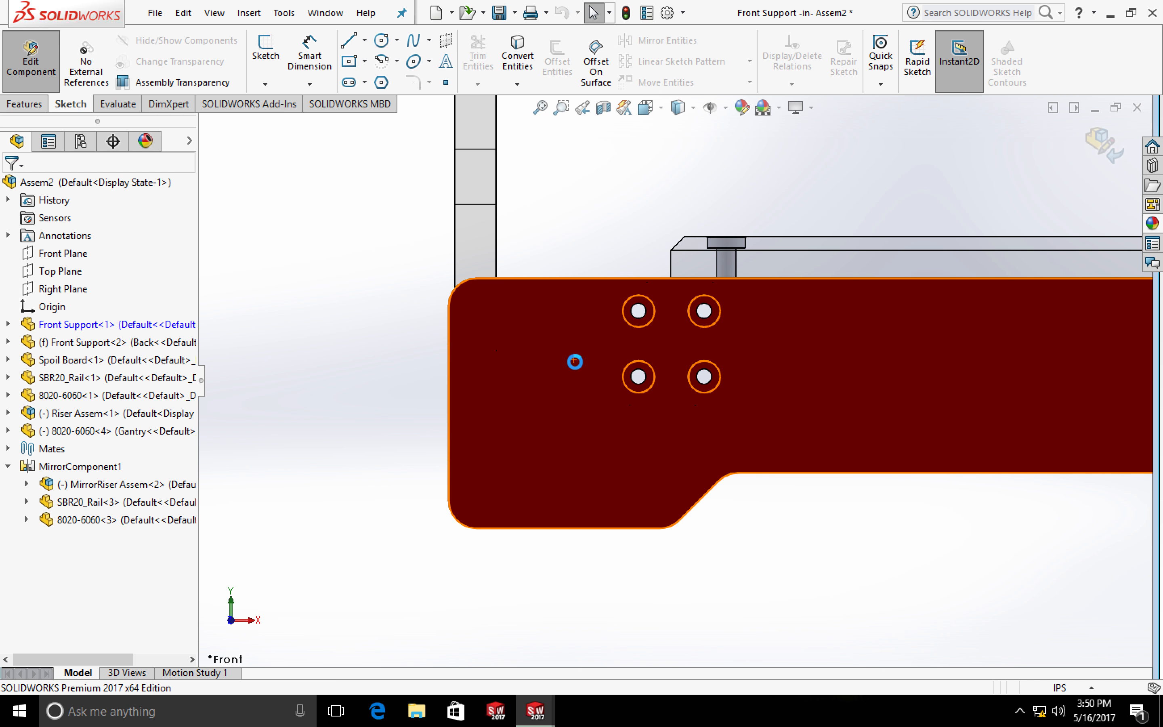
Open the base profile sketch of the front support's plate extrusion (Sketch1) for editing
{"action": "scroll", "coordinate": [757, 472], "scroll_direction": "down", "scroll_amount": 5}
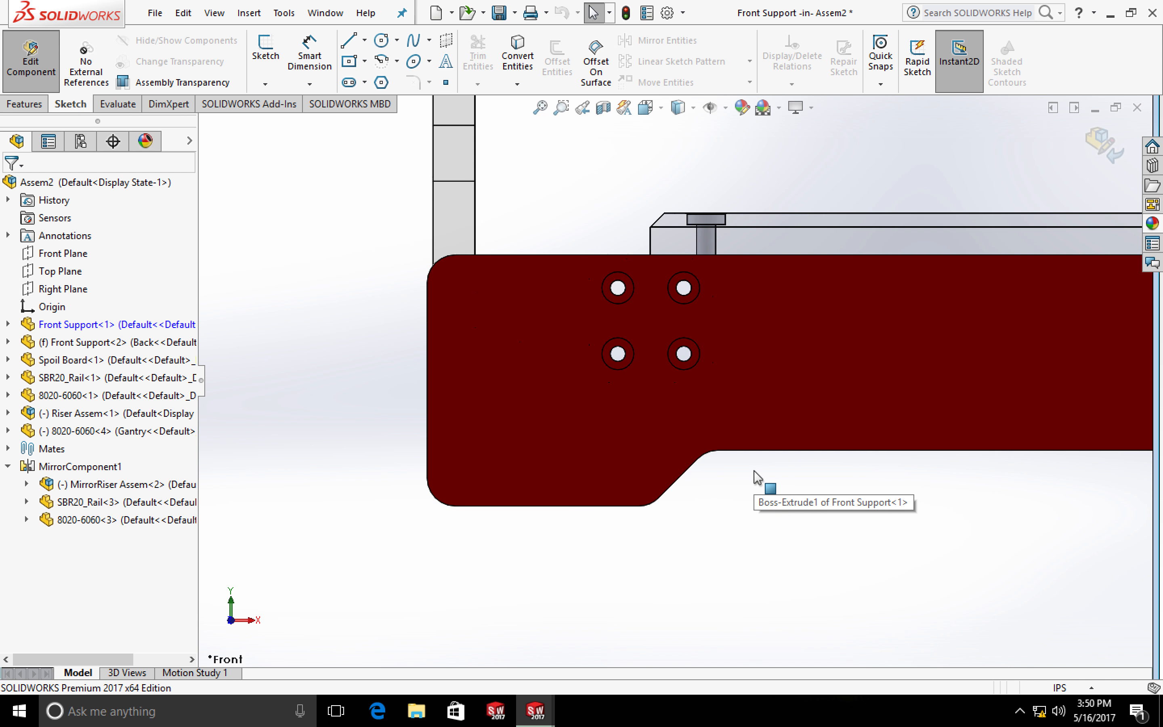
{"action": "scroll", "coordinate": [625, 423], "scroll_direction": "up", "scroll_amount": 2}
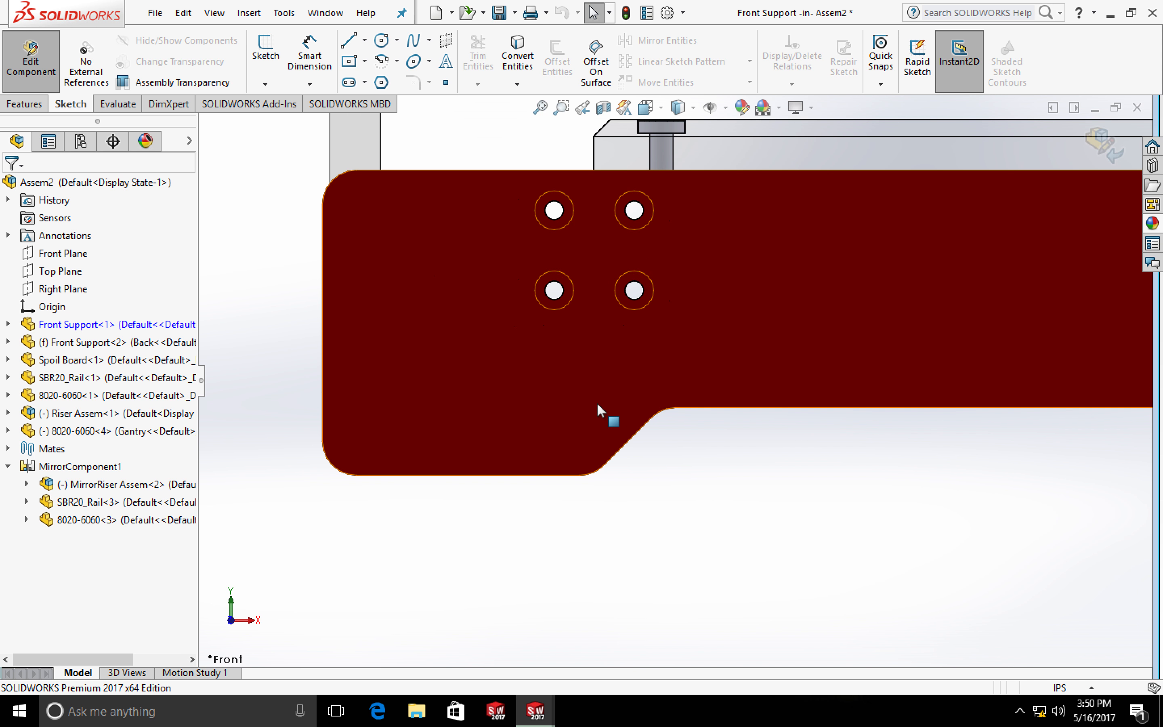
{"action": "right_click", "coordinate": [476, 338]}
{"action": "left_click", "coordinate": [514, 164]}
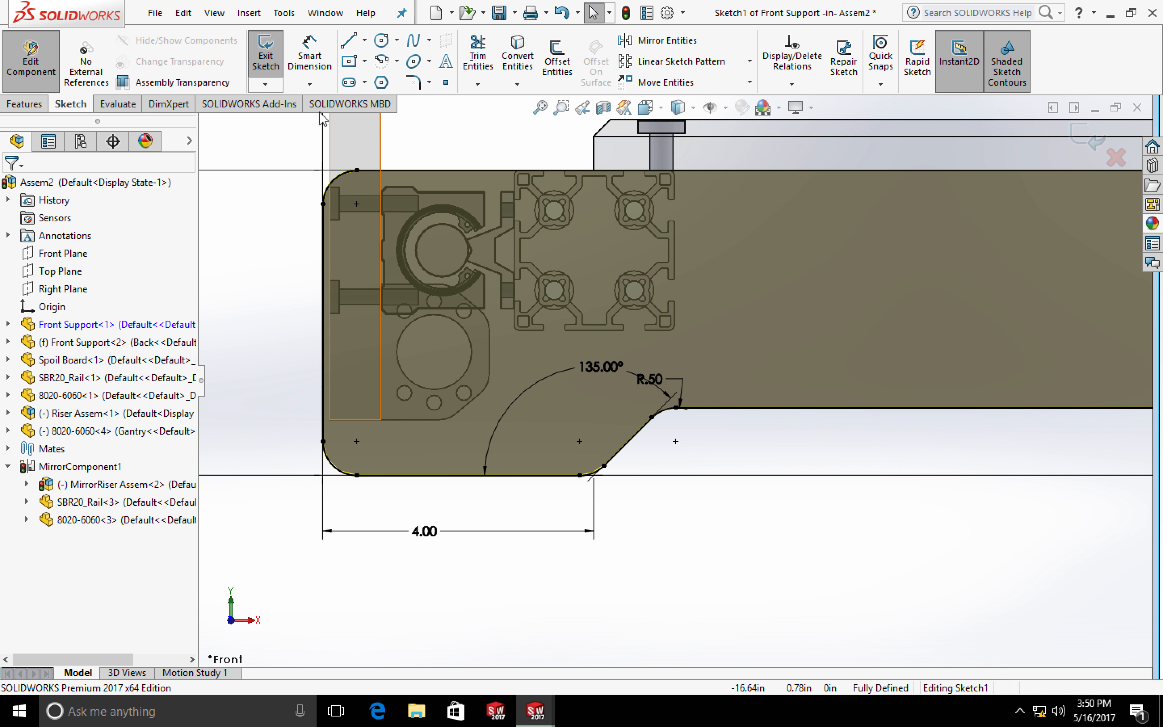
Measure the diameter of the large bore in the ball-nut mount behind the front support
{"action": "left_click", "coordinate": [128, 104]}
{"action": "left_click", "coordinate": [309, 54]}
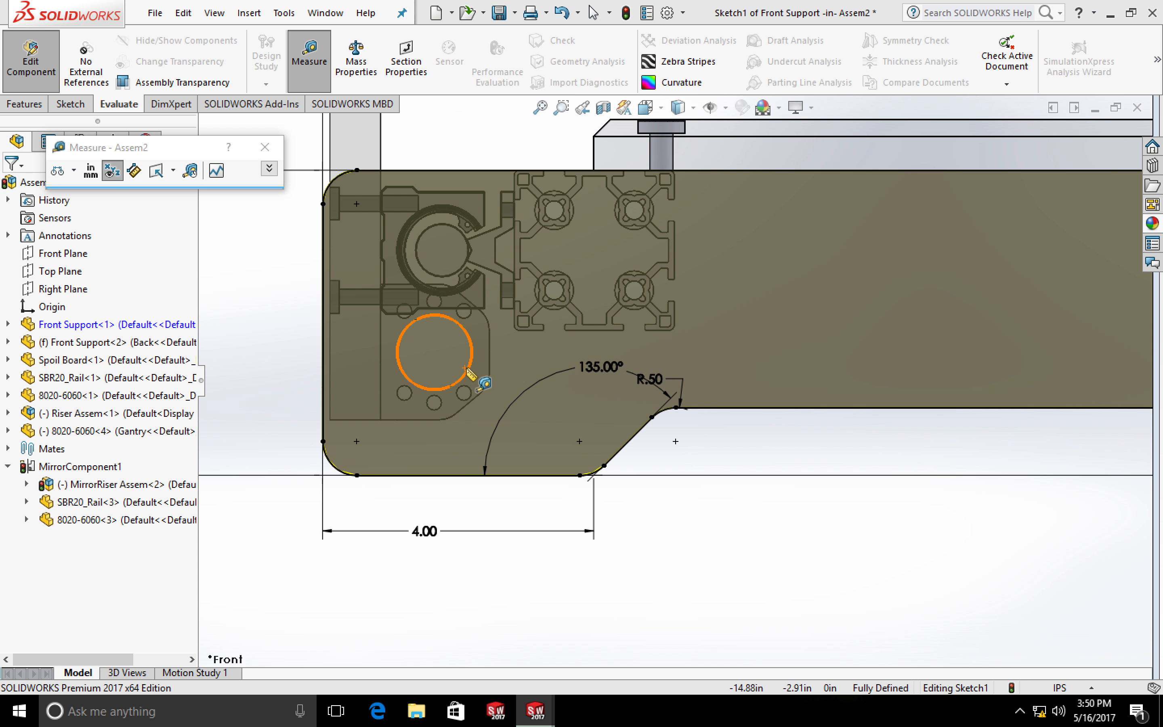
{"action": "left_click", "coordinate": [465, 368]}
{"action": "scroll", "coordinate": [675, 380], "scroll_direction": "down", "scroll_amount": 3}
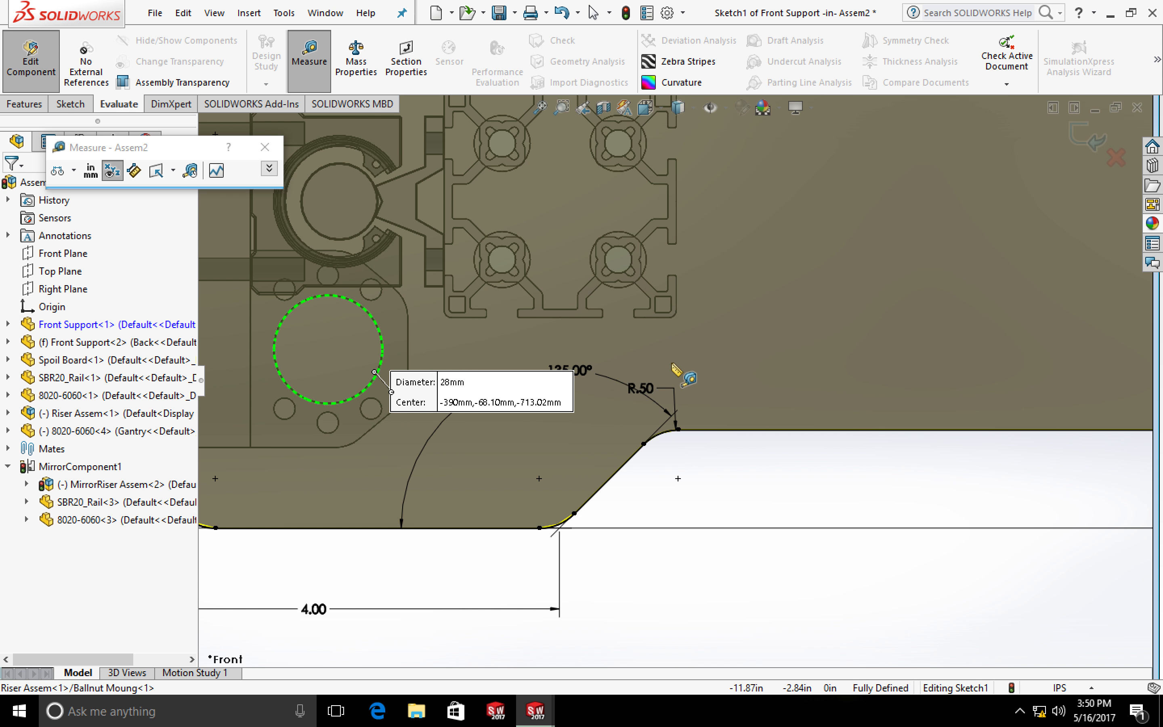
Measure the horizontal distance from the ball-nut mount's bore to the sketch's vertical centerline, then clear the measurement
{"action": "scroll", "coordinate": [672, 368], "scroll_direction": "up", "scroll_amount": 1}
{"action": "scroll", "coordinate": [672, 366], "scroll_direction": "up", "scroll_amount": 3}
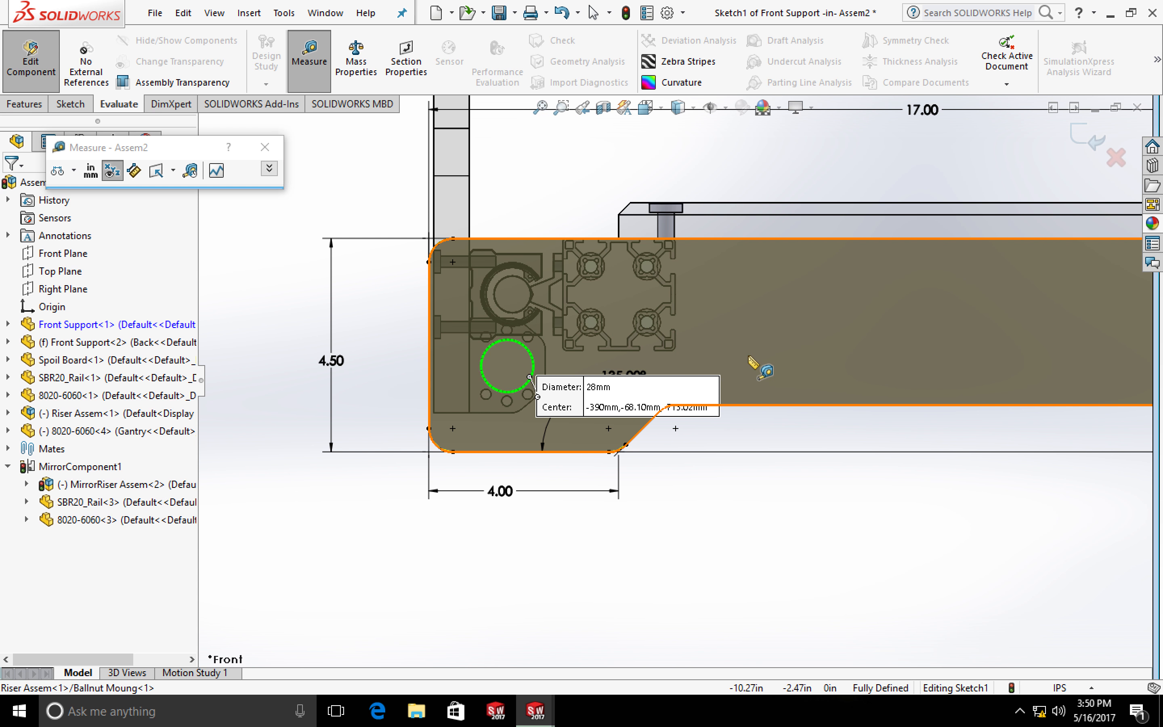
{"action": "scroll", "coordinate": [698, 359], "scroll_direction": "up", "scroll_amount": 3}
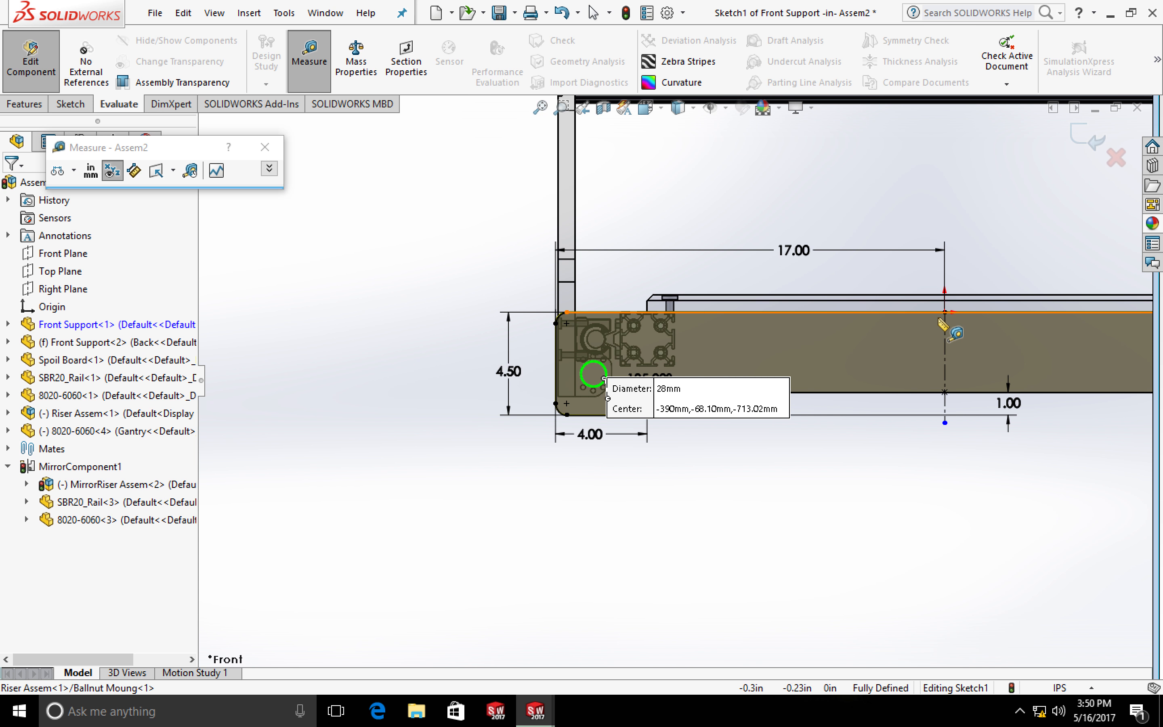
{"action": "key", "text": "ctrl"}
{"action": "left_click", "coordinate": [945, 361]}
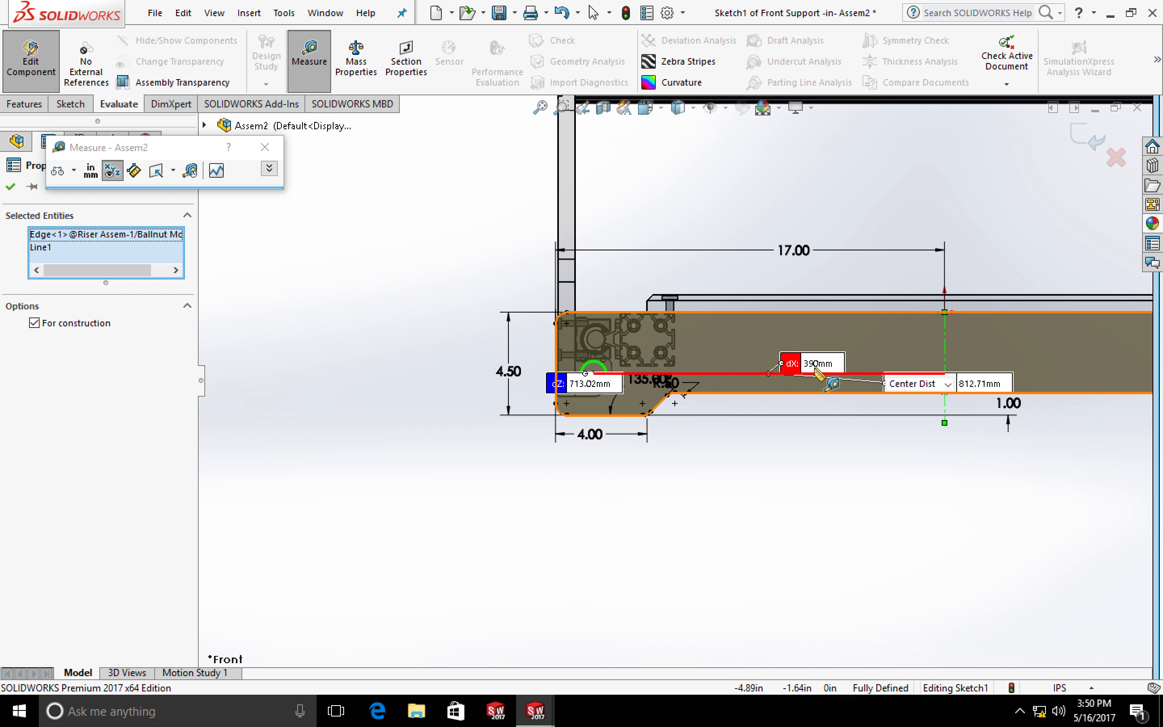
{"action": "scroll", "coordinate": [824, 373], "scroll_direction": "down", "scroll_amount": 1}
{"action": "scroll", "coordinate": [831, 384], "scroll_direction": "down", "scroll_amount": 2}
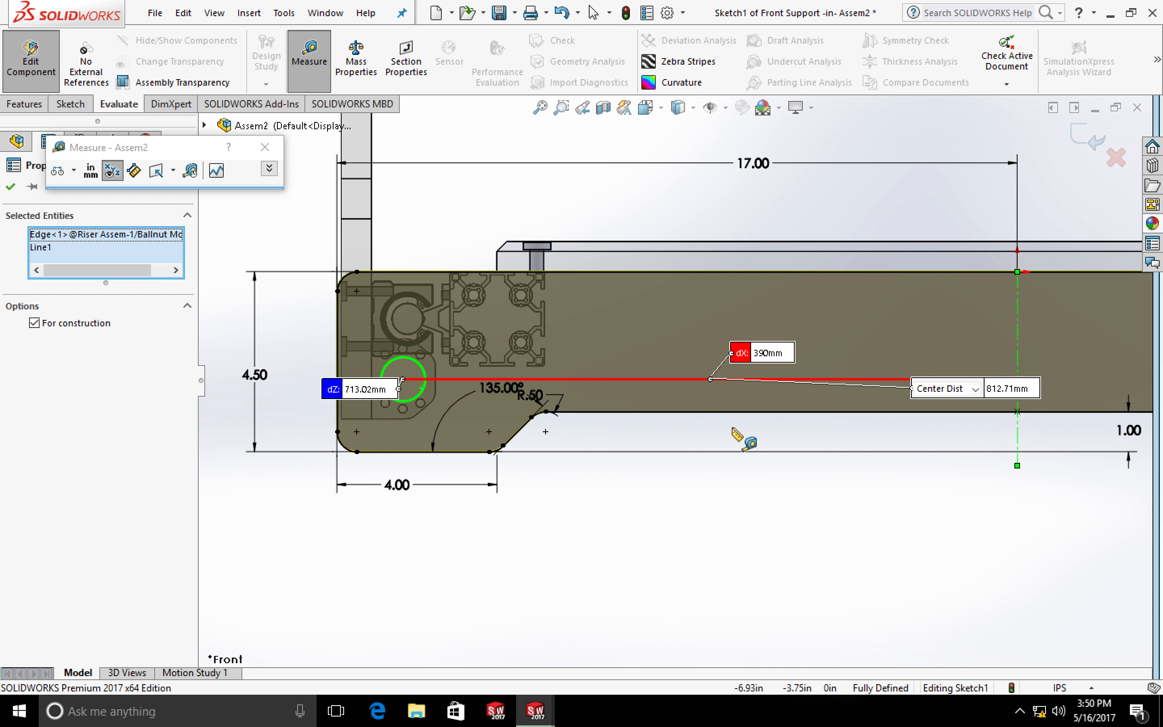
{"action": "scroll", "coordinate": [774, 410], "scroll_direction": "down", "scroll_amount": 1}
{"action": "scroll", "coordinate": [772, 392], "scroll_direction": "down", "scroll_amount": 1}
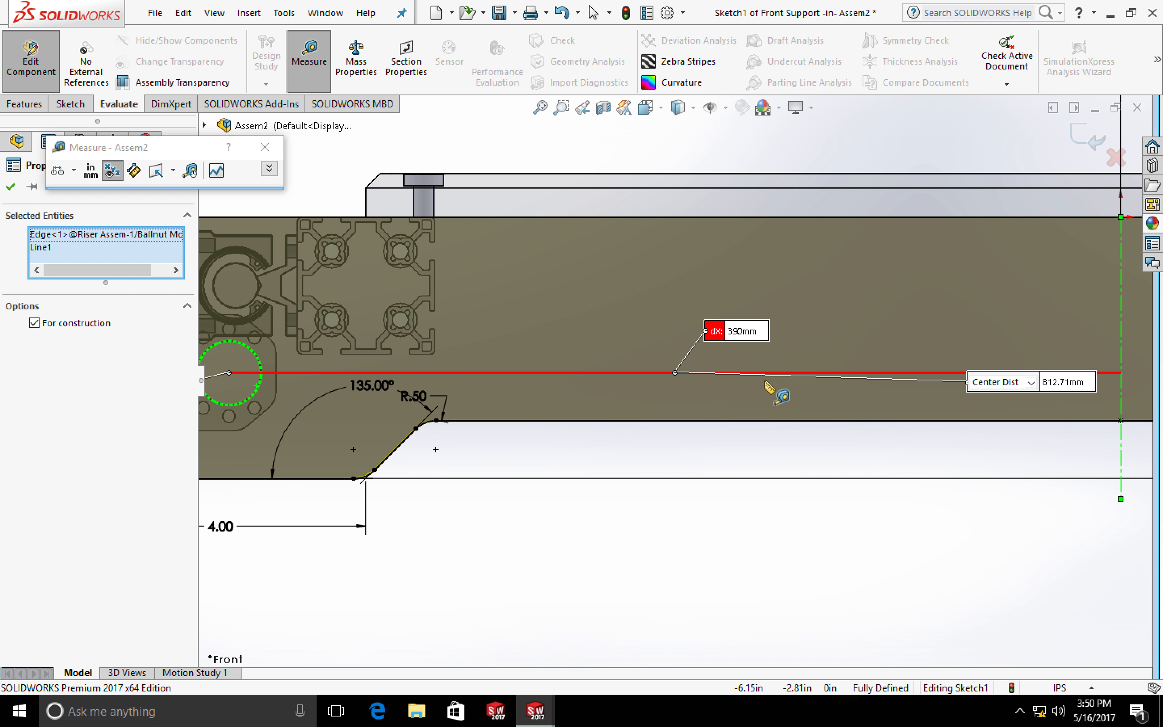
{"action": "scroll", "coordinate": [718, 333], "scroll_direction": "down", "scroll_amount": 1}
{"action": "scroll", "coordinate": [716, 341], "scroll_direction": "down", "scroll_amount": 1}
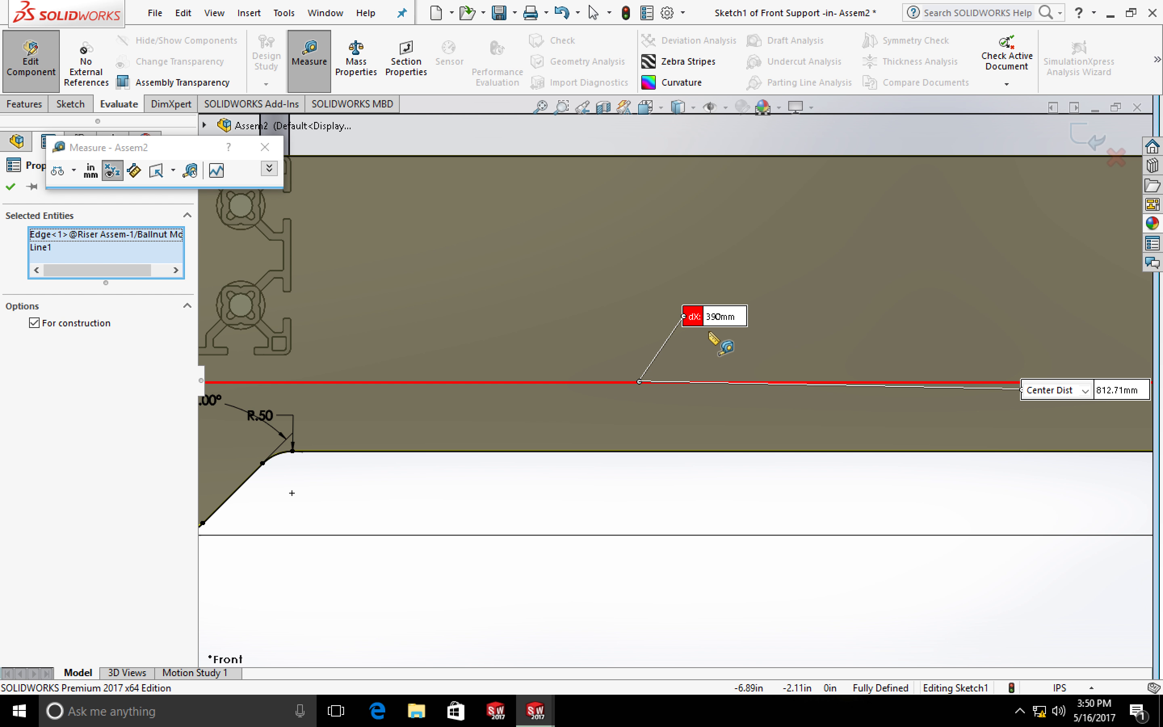
{"action": "scroll", "coordinate": [718, 342], "scroll_direction": "up", "scroll_amount": 2}
{"action": "scroll", "coordinate": [713, 339], "scroll_direction": "up", "scroll_amount": 1}
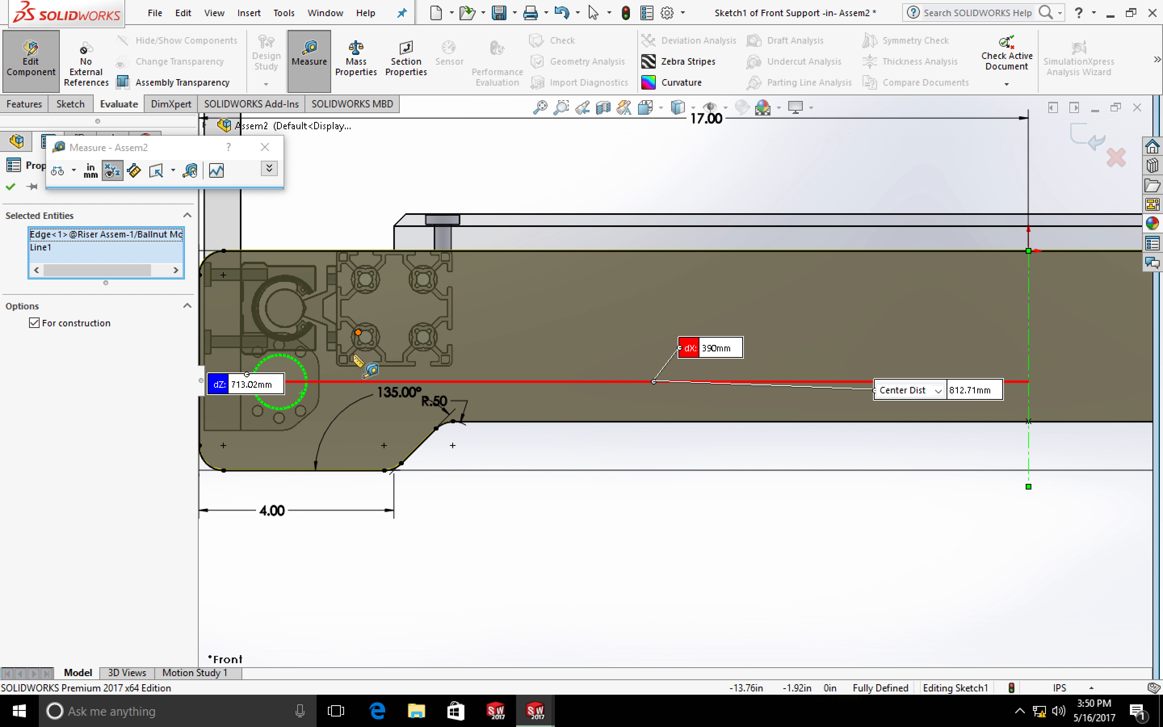
{"action": "left_click", "coordinate": [479, 555]}
Measure the horizontal and vertical offsets between the ball-nut mount's bore and the SBR20 rail's round shaft, then clear the measurement
{"action": "scroll", "coordinate": [482, 562], "scroll_direction": "down", "scroll_amount": 1}
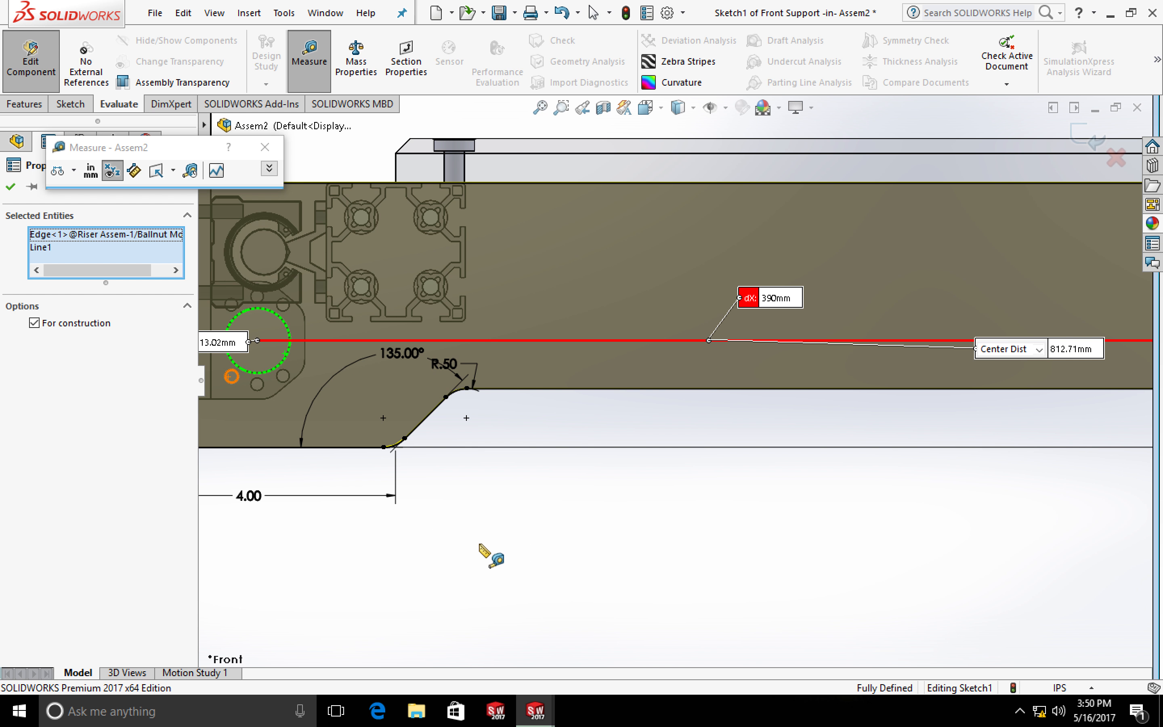
{"action": "scroll", "coordinate": [303, 356], "scroll_direction": "down", "scroll_amount": 3}
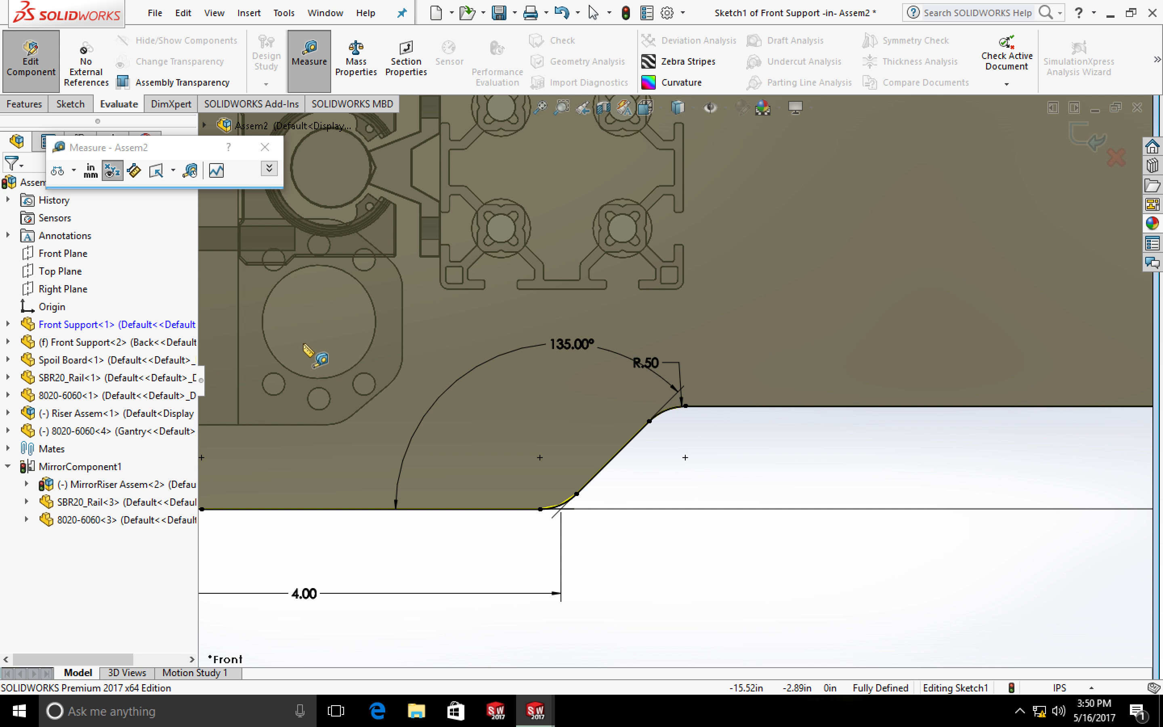
{"action": "scroll", "coordinate": [308, 351], "scroll_direction": "up", "scroll_amount": 1}
{"action": "scroll", "coordinate": [306, 349], "scroll_direction": "up", "scroll_amount": 2}
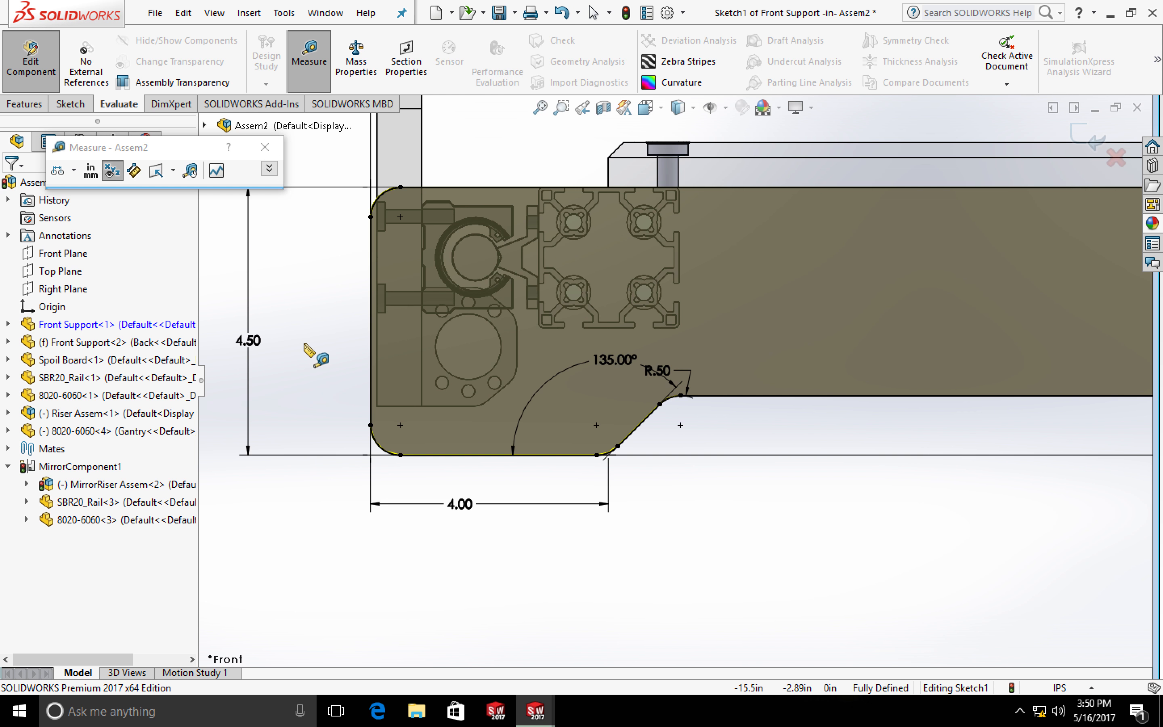
{"action": "left_click", "coordinate": [499, 359]}
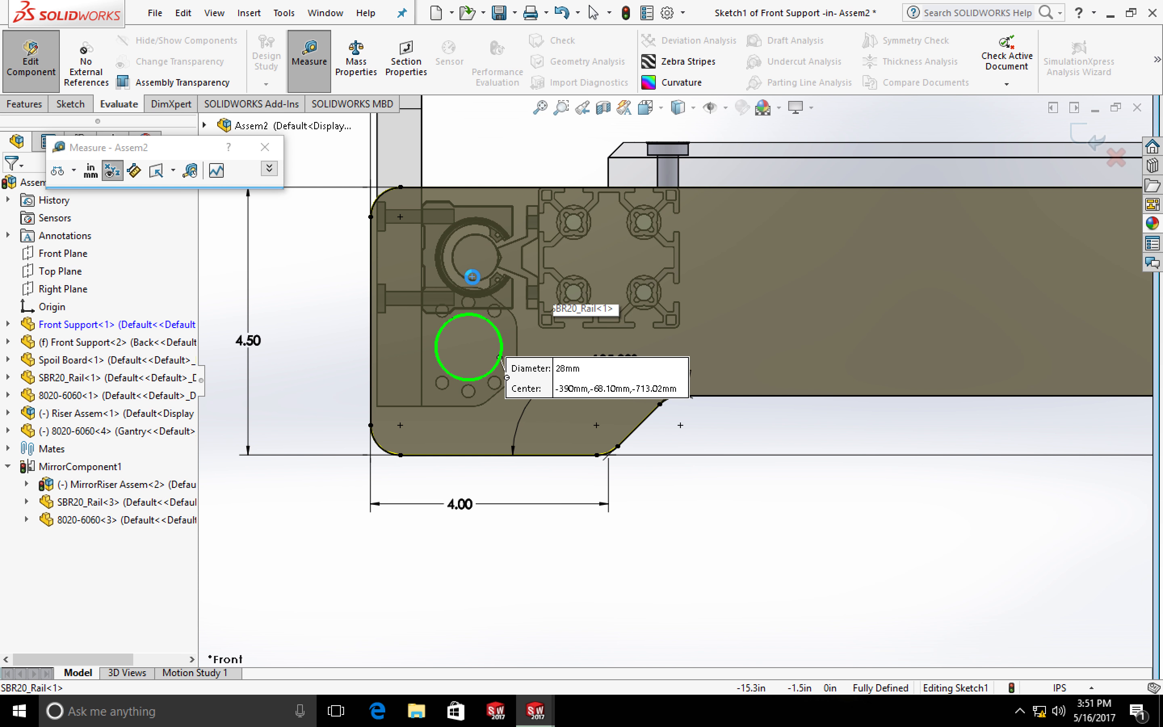
{"action": "left_click", "coordinate": [474, 281]}
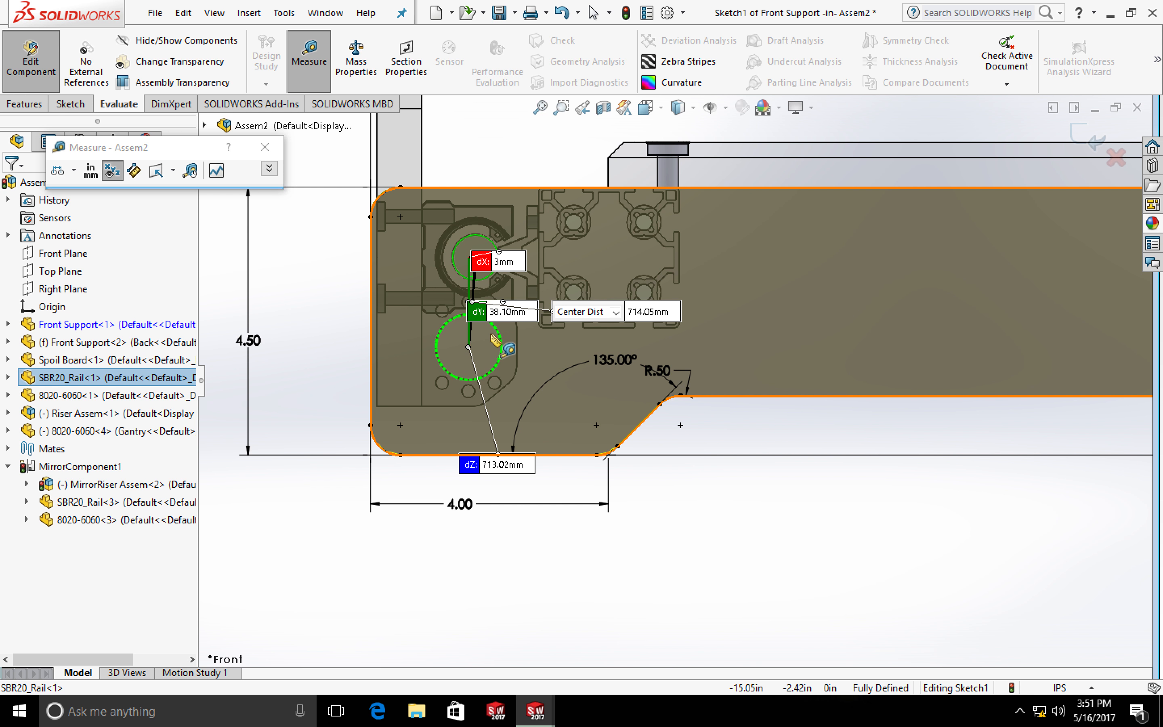
{"action": "scroll", "coordinate": [495, 341], "scroll_direction": "down", "scroll_amount": 3}
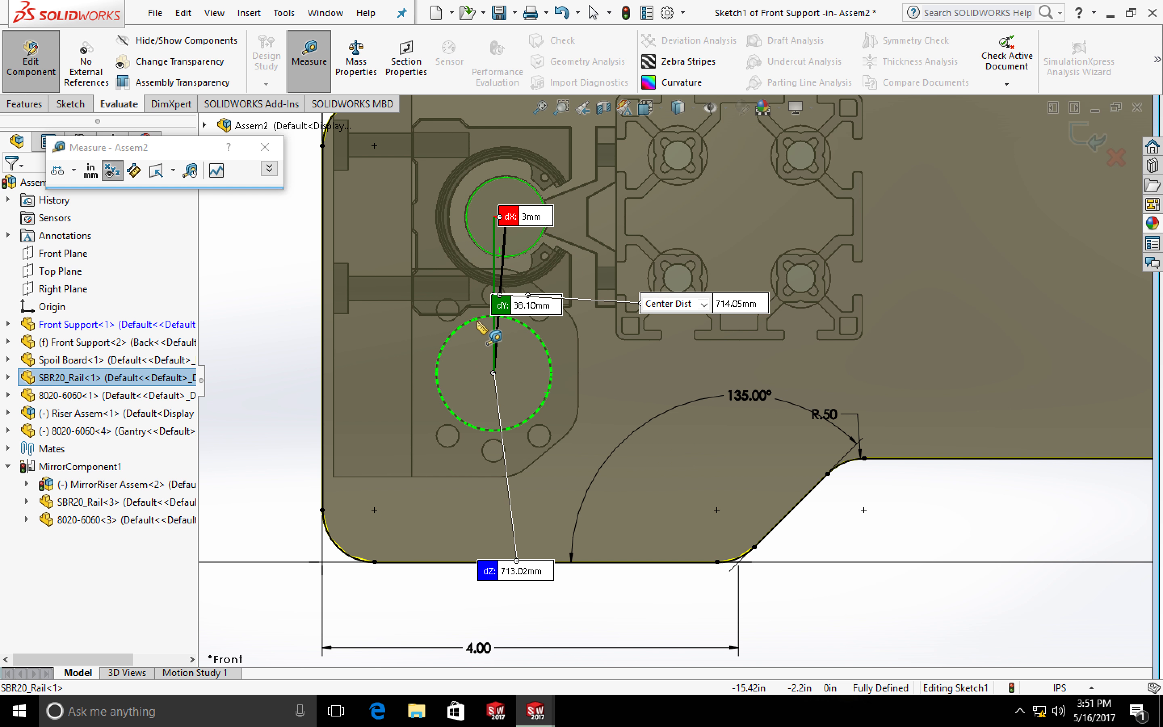
{"action": "scroll", "coordinate": [481, 329], "scroll_direction": "down", "scroll_amount": 2}
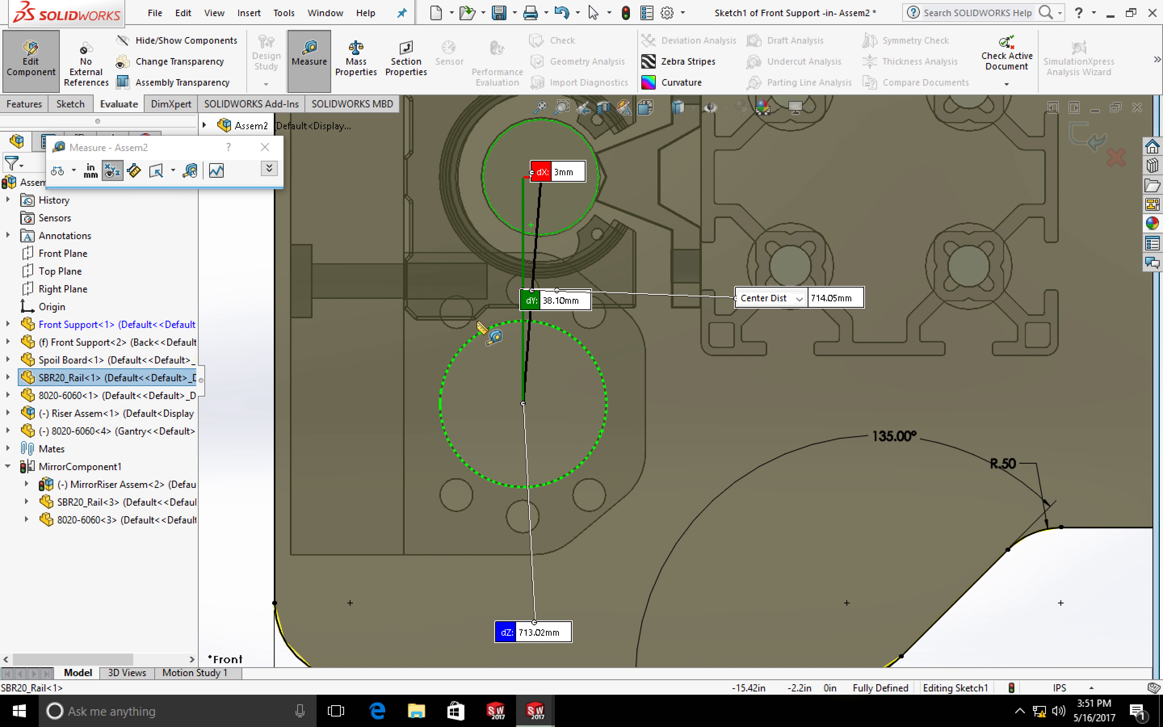
{"action": "scroll", "coordinate": [518, 406], "scroll_direction": "down", "scroll_amount": 2}
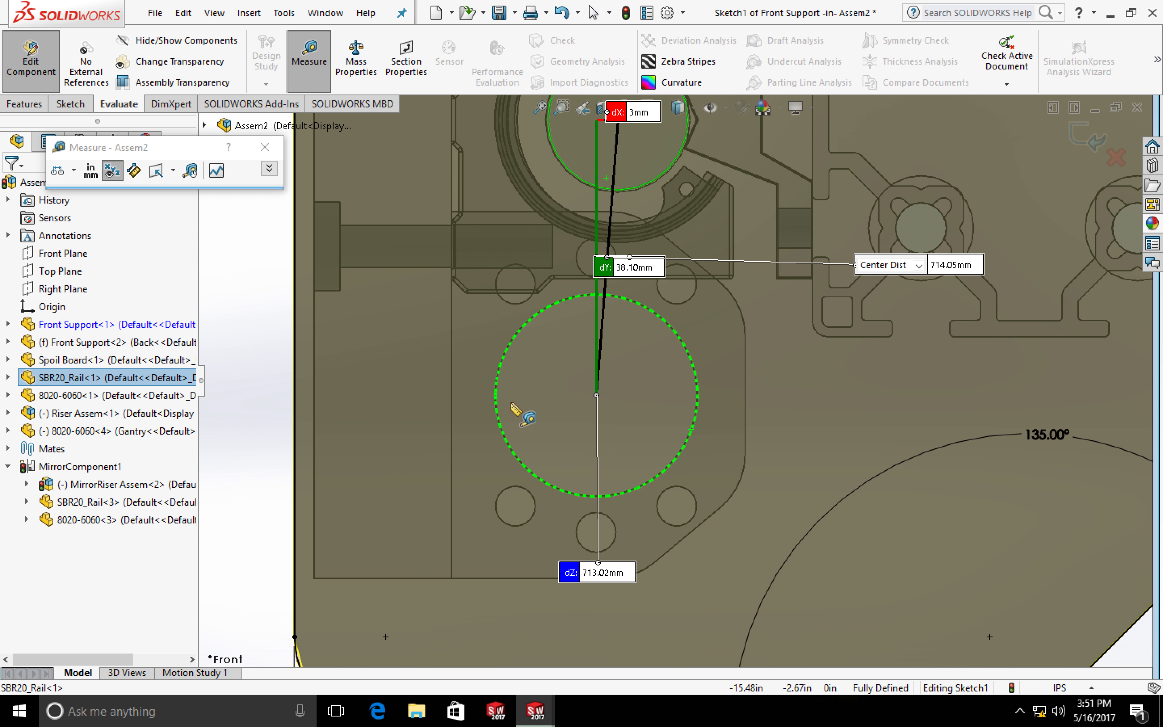
{"action": "scroll", "coordinate": [513, 407], "scroll_direction": "up", "scroll_amount": 3}
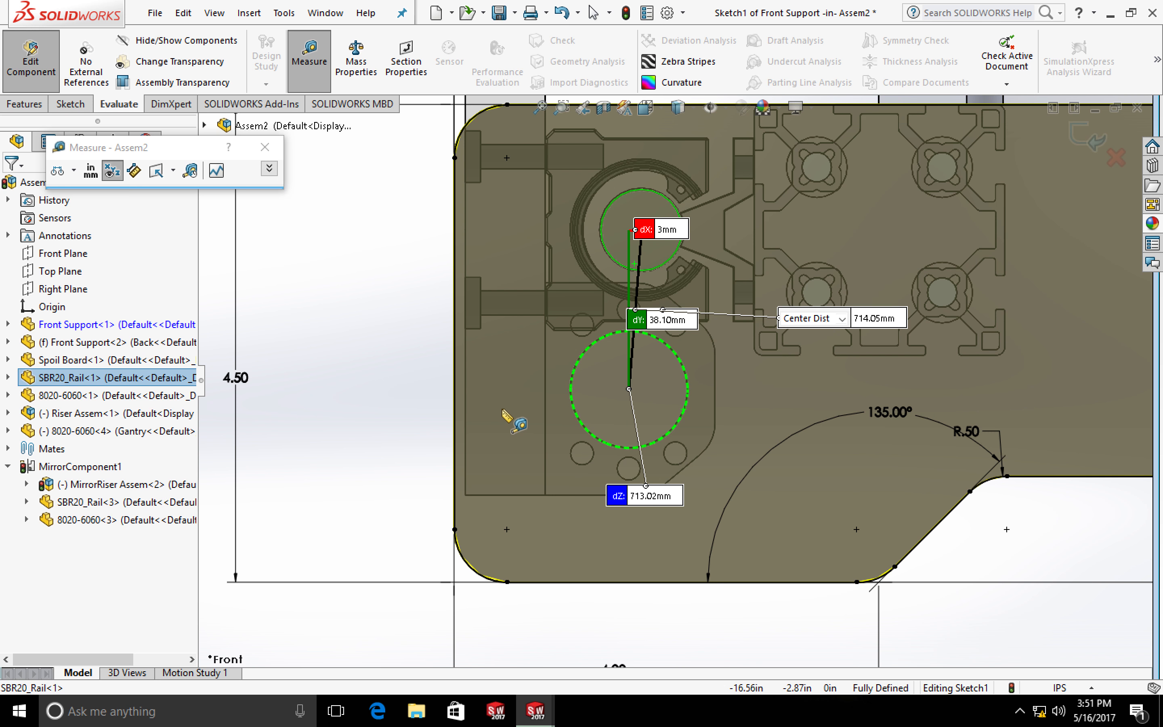
{"action": "scroll", "coordinate": [504, 411], "scroll_direction": "up", "scroll_amount": 2}
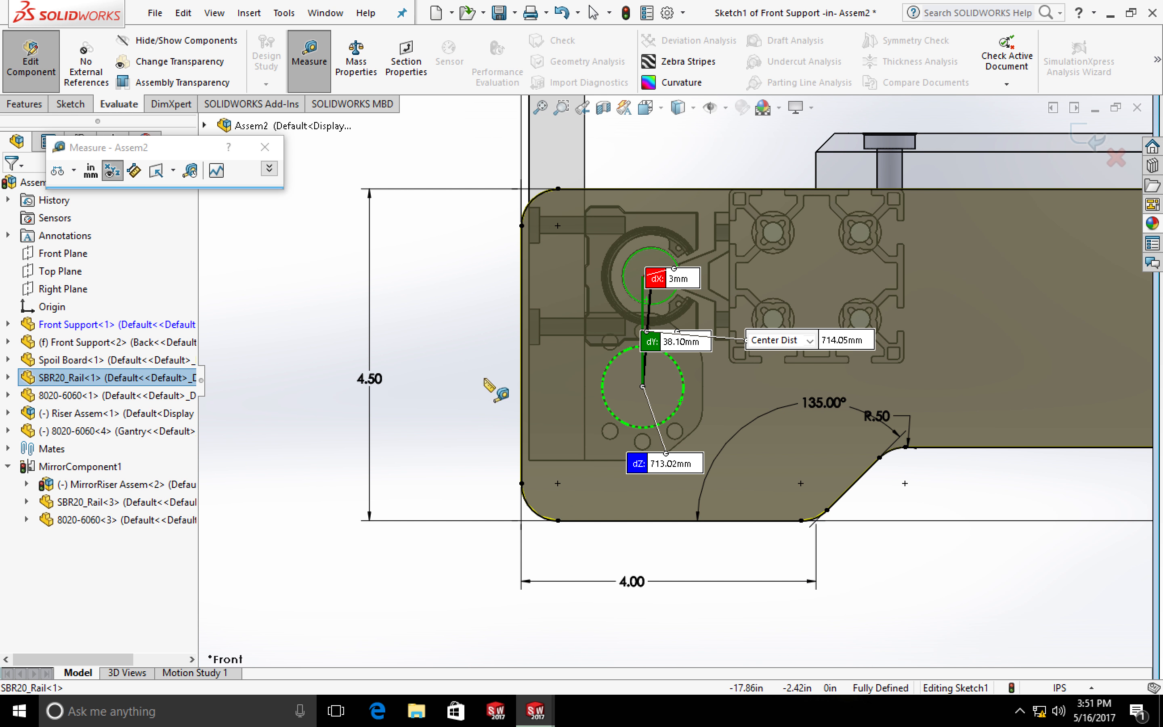
{"action": "left_click", "coordinate": [485, 379]}
Measure the distance from the ball-nut mount's bore to the front support's top edge and close the Measure tool
{"action": "left_click", "coordinate": [631, 426]}
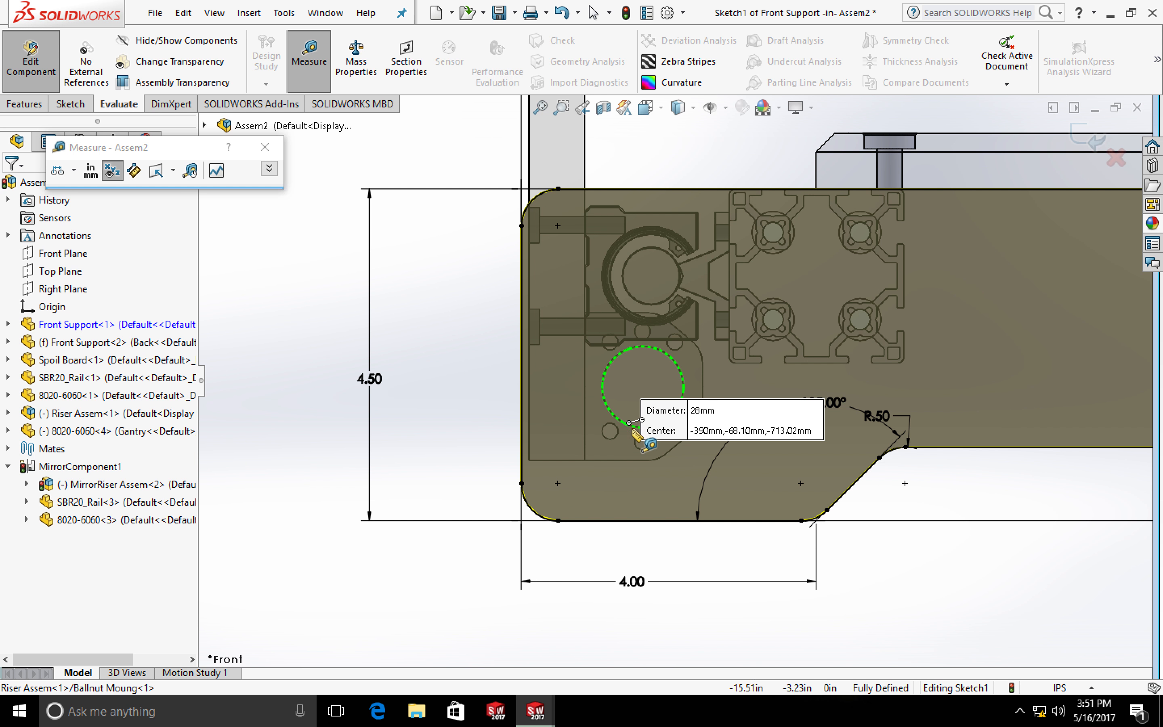
{"action": "left_click", "coordinate": [683, 190]}
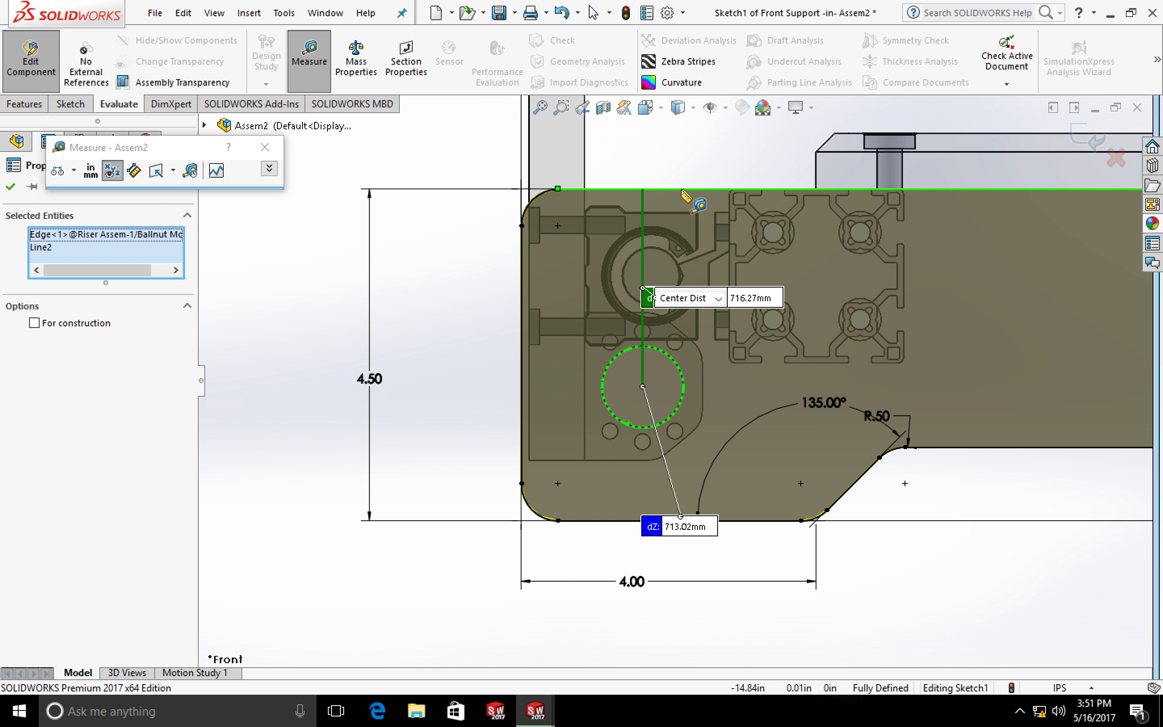
{"action": "key", "text": "Escape"}
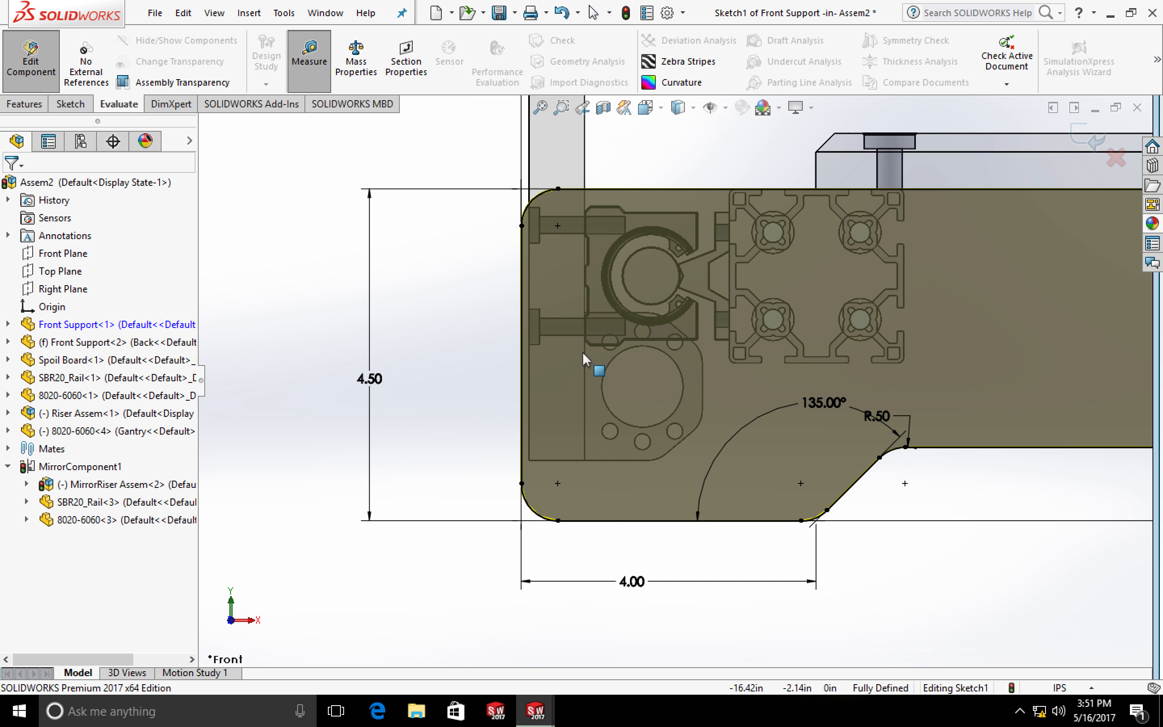
Set the overall height dimension of the front support's profile sketch to 5 in
{"action": "scroll", "coordinate": [582, 351], "scroll_direction": "up", "scroll_amount": 2}
{"action": "scroll", "coordinate": [695, 410], "scroll_direction": "down", "scroll_amount": 2}
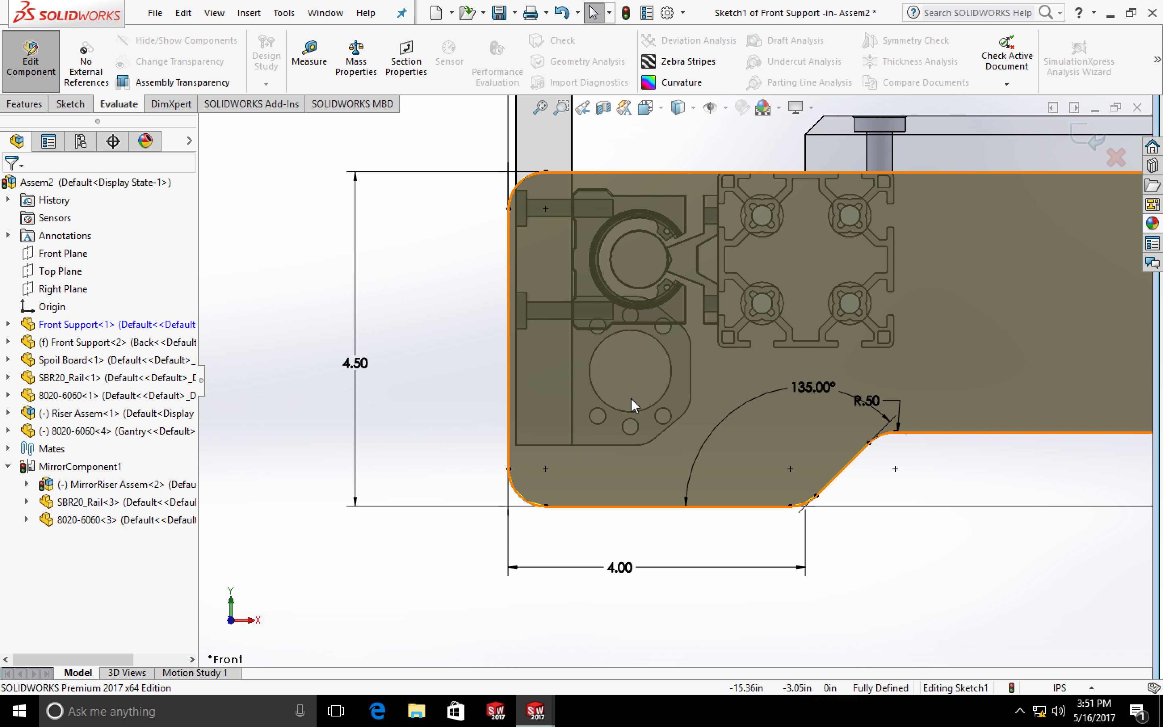
{"action": "scroll", "coordinate": [631, 399], "scroll_direction": "down", "scroll_amount": 2}
{"action": "scroll", "coordinate": [631, 398], "scroll_direction": "up", "scroll_amount": 2}
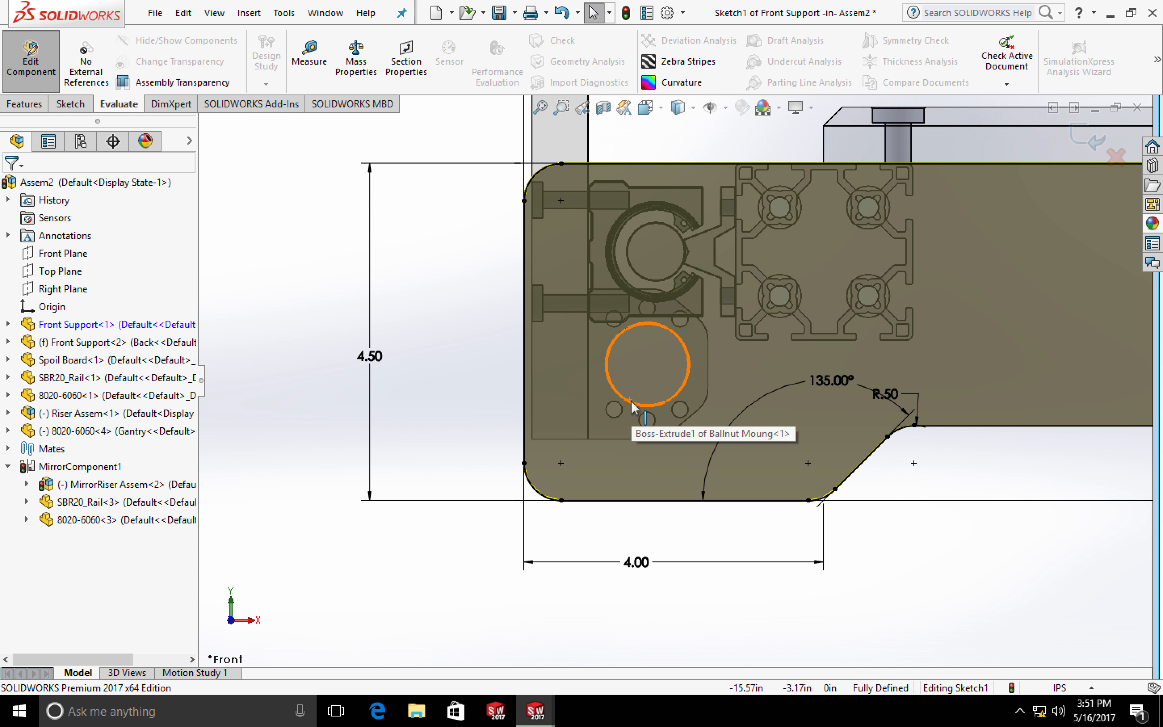
{"action": "scroll", "coordinate": [643, 363], "scroll_direction": "up", "scroll_amount": 1}
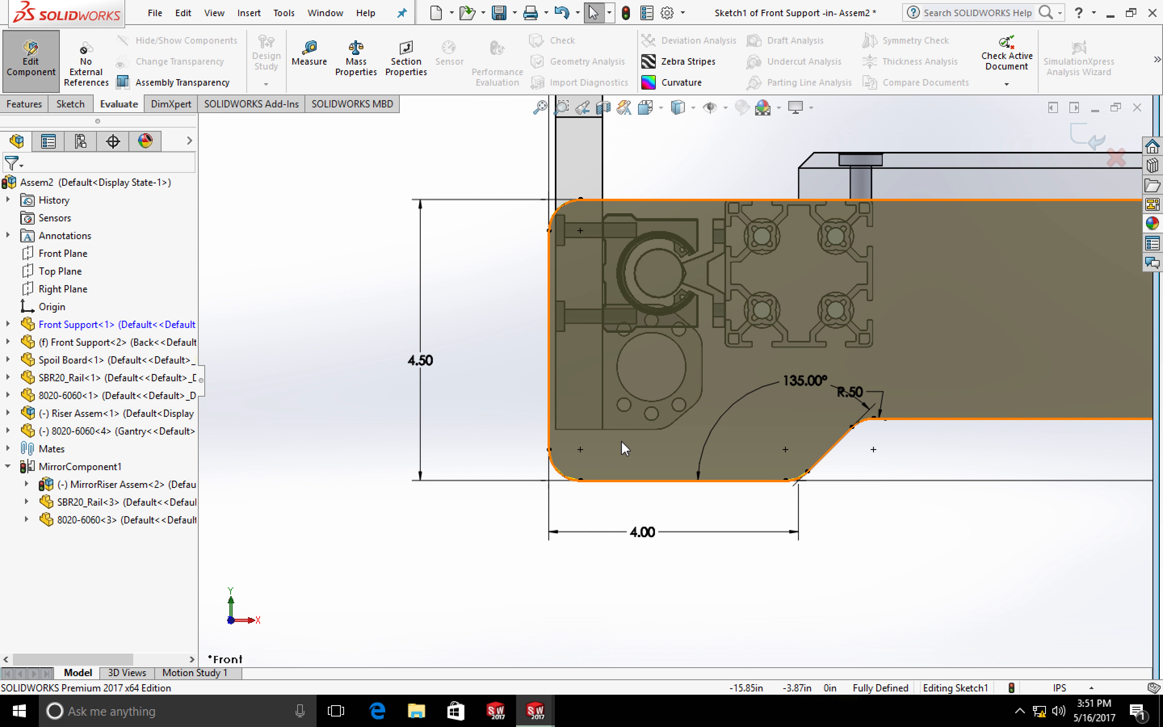
{"action": "left_click", "coordinate": [428, 363]}
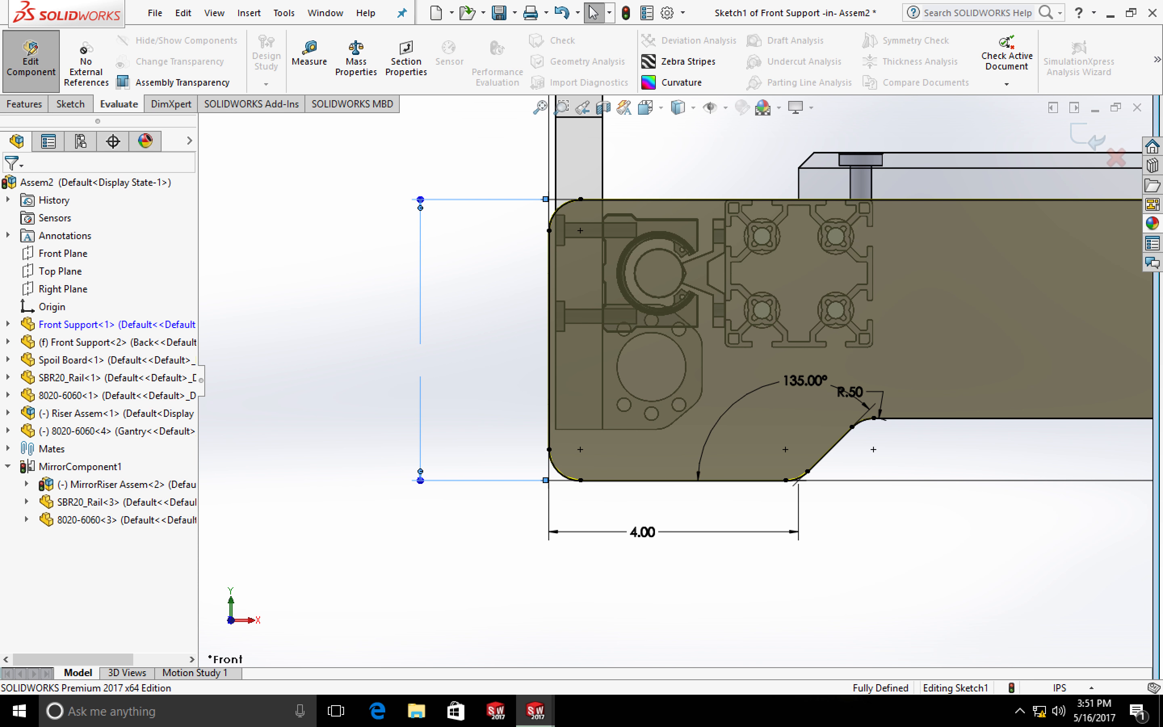
{"action": "double_click", "coordinate": [429, 369]}
{"action": "type", "text": "5"}
{"action": "key", "text": "Return"}
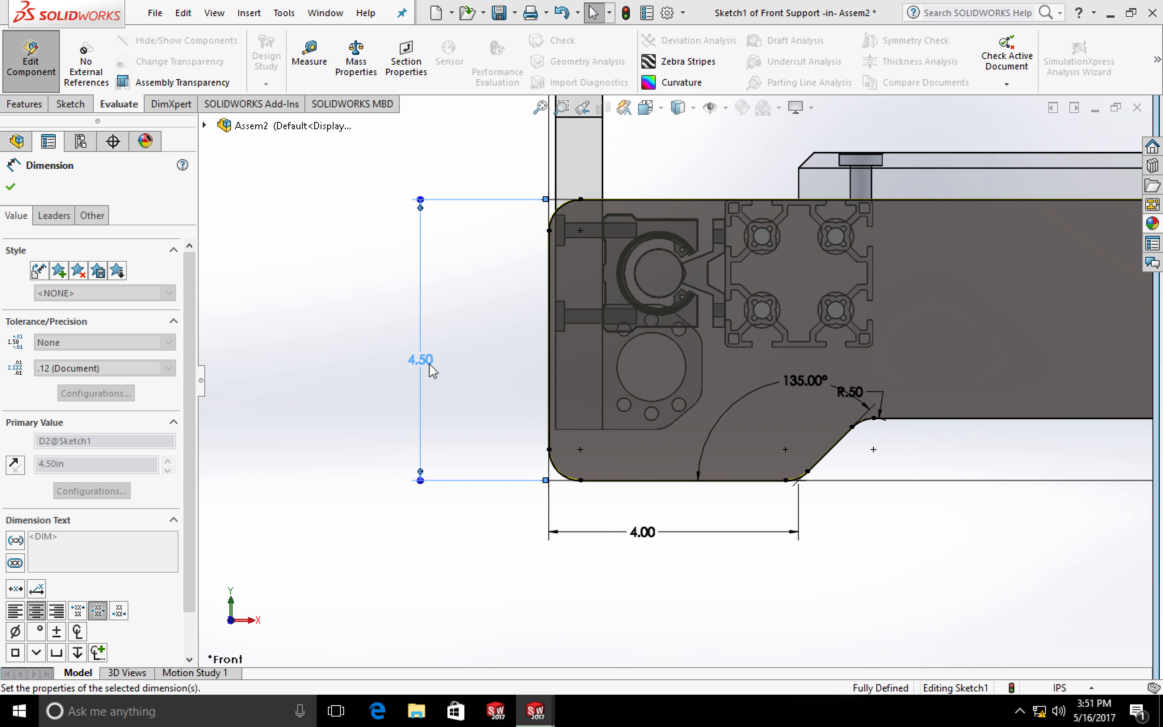
Check the enlarged profile around the ball-nut mount and exit the front support's sketch, keeping the changes
{"action": "scroll", "coordinate": [432, 375], "scroll_direction": "down", "scroll_amount": 2}
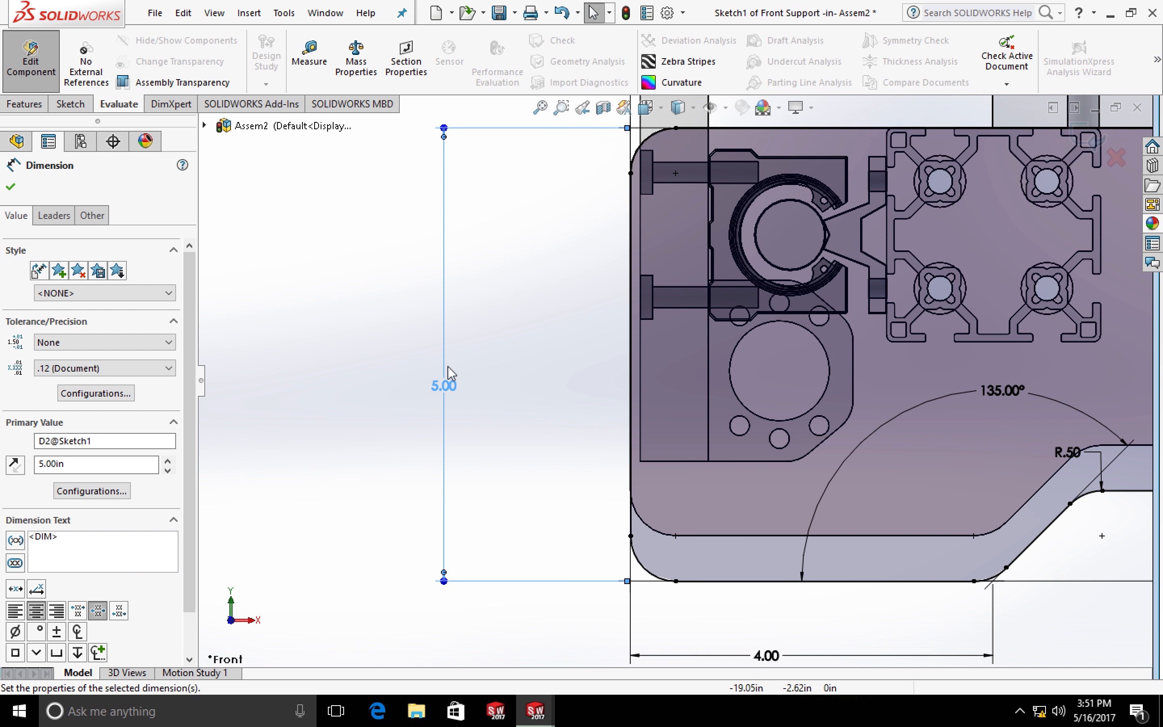
{"action": "scroll", "coordinate": [447, 372], "scroll_direction": "up", "scroll_amount": 4}
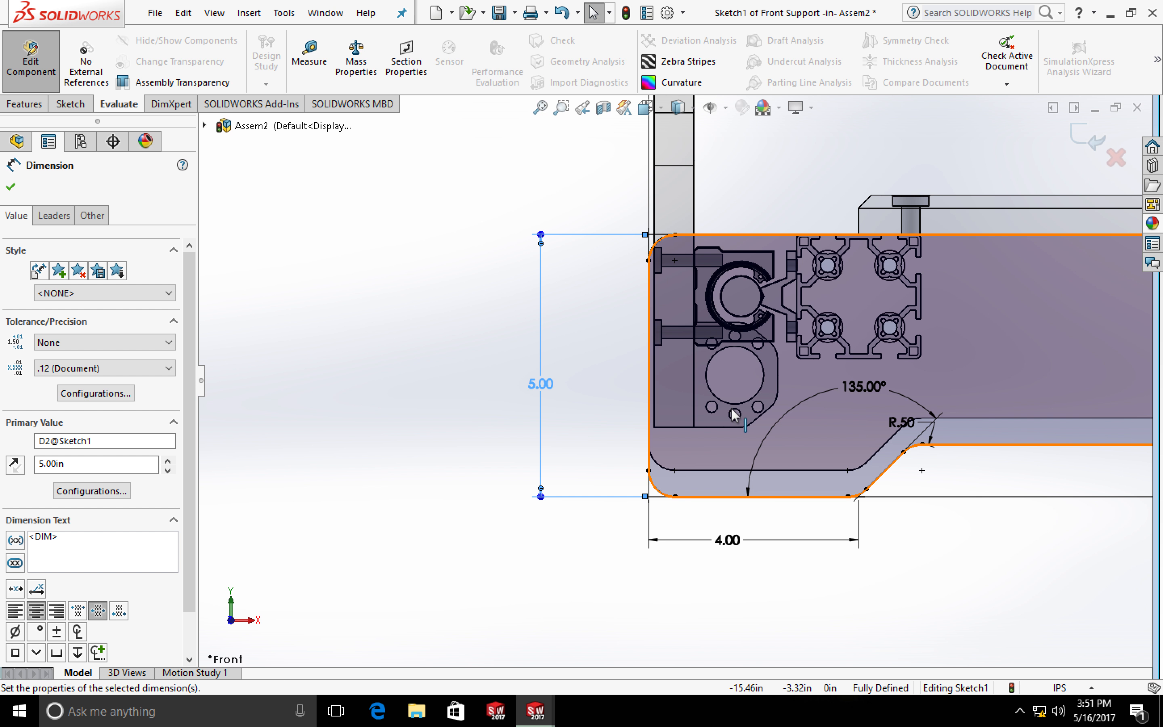
{"action": "scroll", "coordinate": [715, 435], "scroll_direction": "down", "scroll_amount": 3}
{"action": "scroll", "coordinate": [714, 445], "scroll_direction": "down", "scroll_amount": 1}
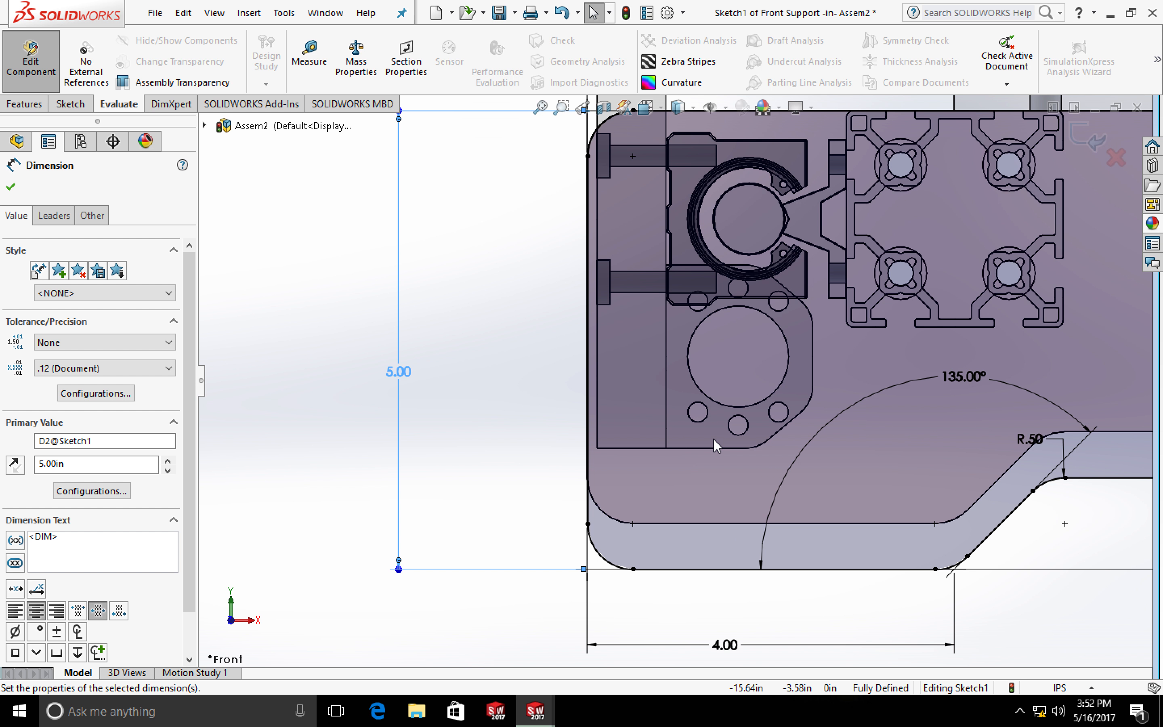
{"action": "scroll", "coordinate": [713, 439], "scroll_direction": "down", "scroll_amount": 2}
{"action": "scroll", "coordinate": [713, 439], "scroll_direction": "up", "scroll_amount": 3}
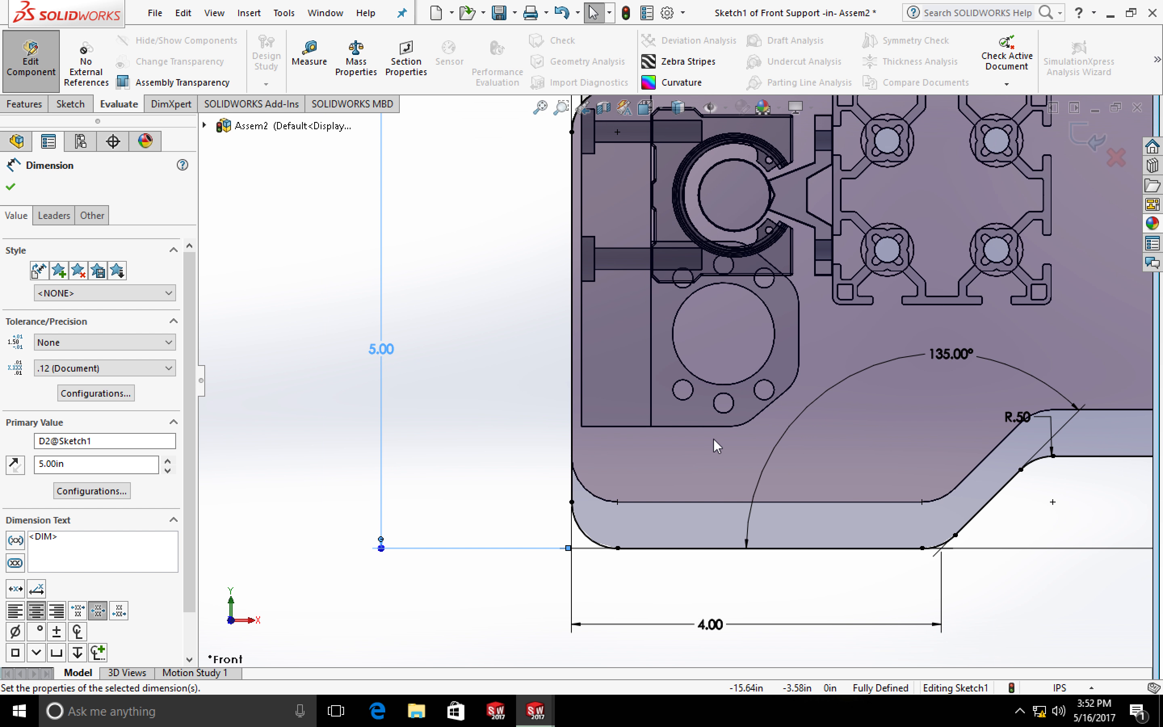
{"action": "scroll", "coordinate": [713, 440], "scroll_direction": "up", "scroll_amount": 1}
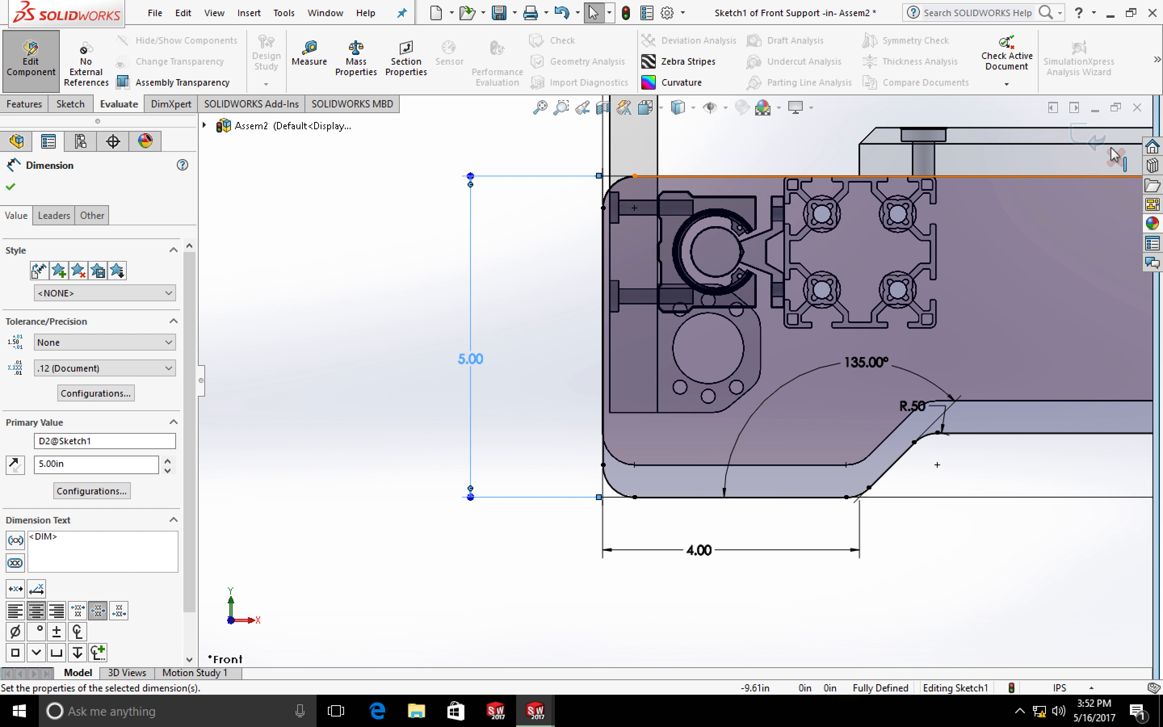
{"action": "left_click", "coordinate": [1093, 146]}
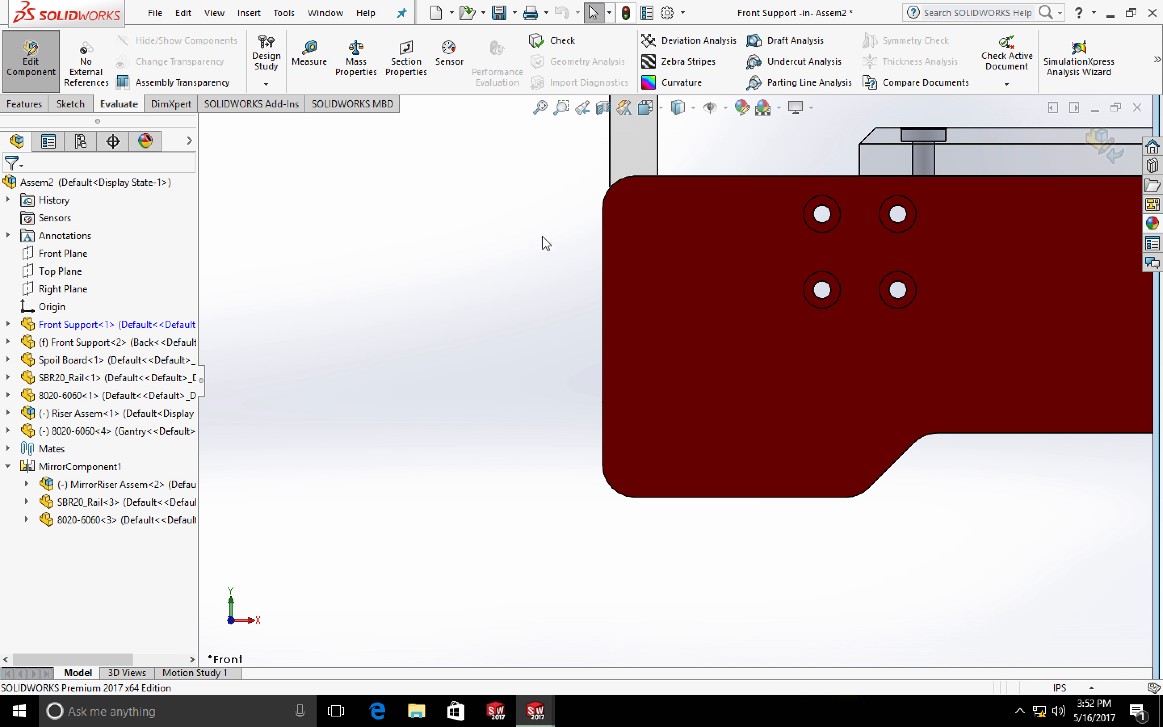
View the frame at an angle and finish editing the front support, returning to the top-level assembly
{"action": "scroll", "coordinate": [516, 248], "scroll_direction": "down", "scroll_amount": 2}
{"action": "scroll", "coordinate": [513, 248], "scroll_direction": "up", "scroll_amount": 2}
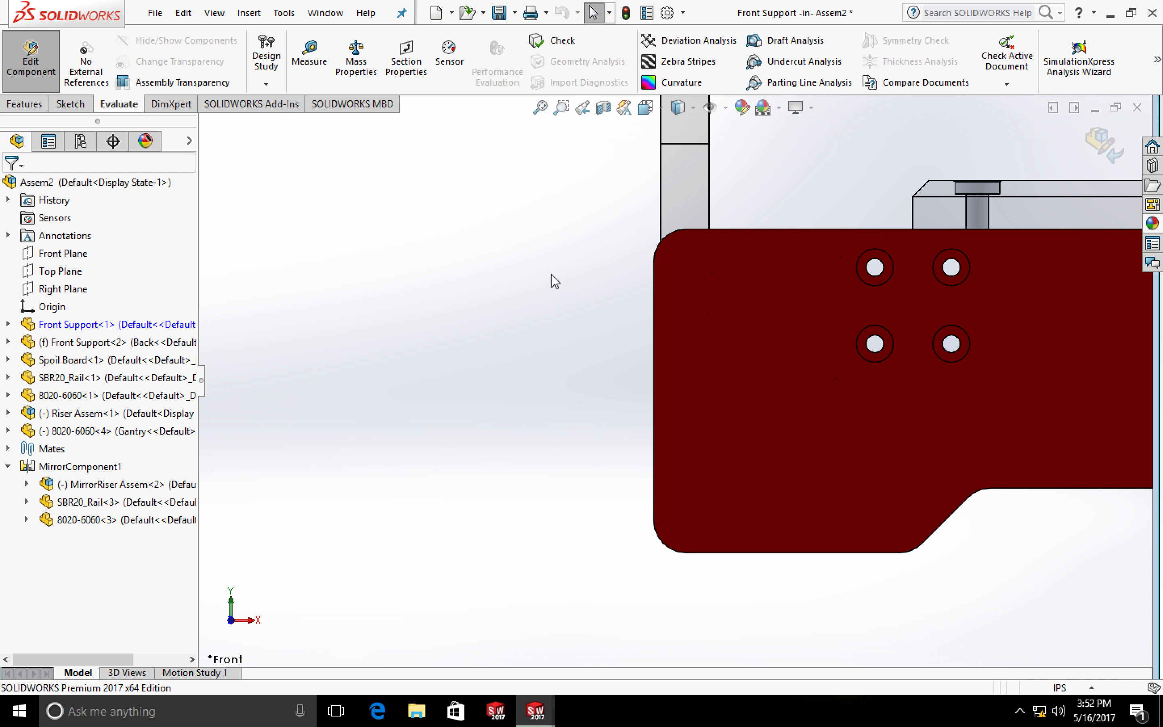
{"action": "middle_click_drag", "start_coordinate": [551, 278], "coordinate": [591, 283]}
{"action": "scroll", "coordinate": [590, 279], "scroll_direction": "down", "scroll_amount": 4}
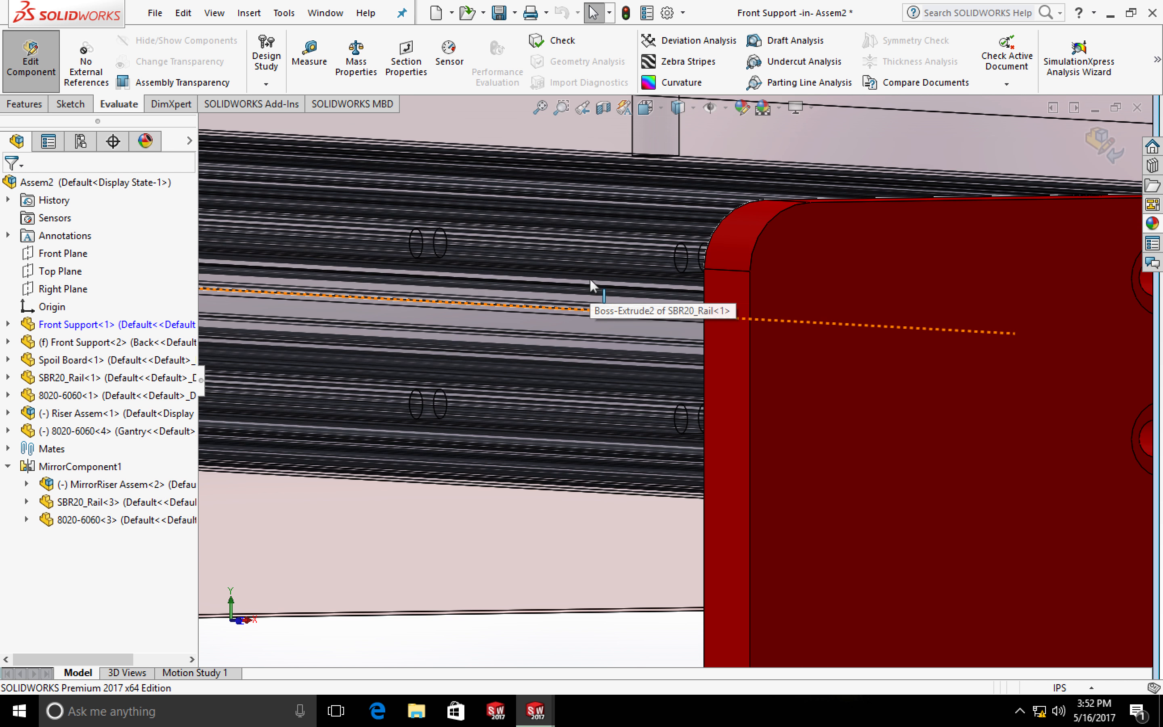
{"action": "scroll", "coordinate": [589, 278], "scroll_direction": "up", "scroll_amount": 6}
{"action": "scroll", "coordinate": [592, 287], "scroll_direction": "up", "scroll_amount": 3}
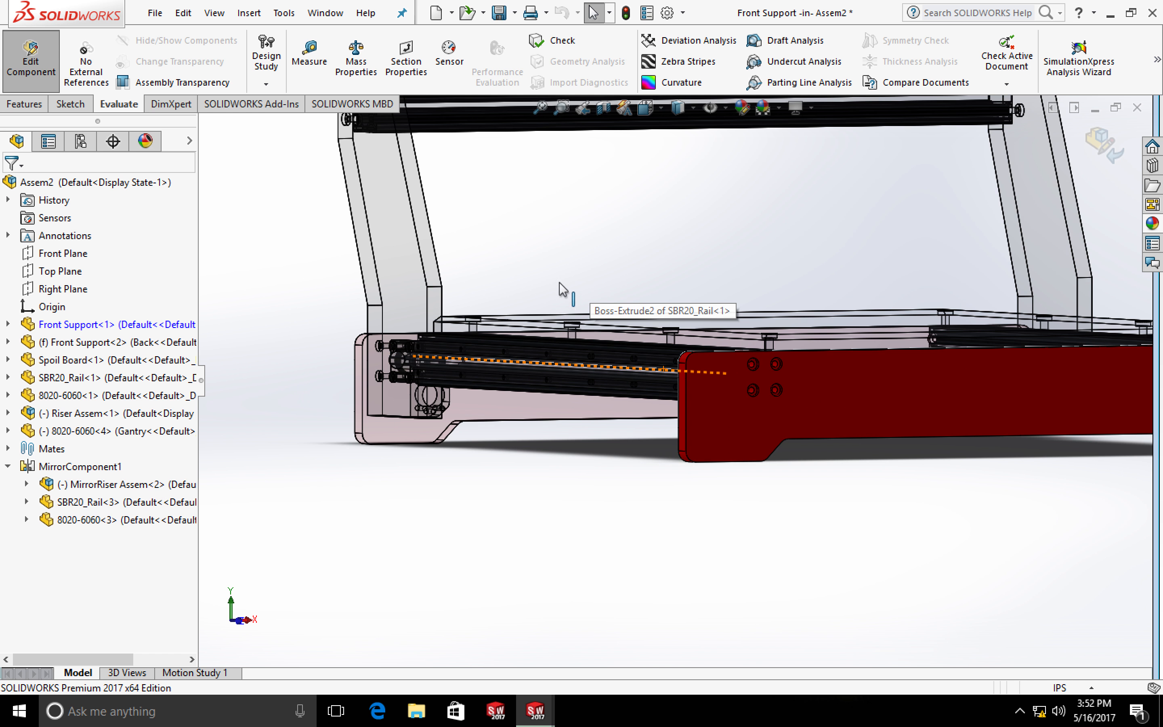
{"action": "left_click", "coordinate": [435, 263]}
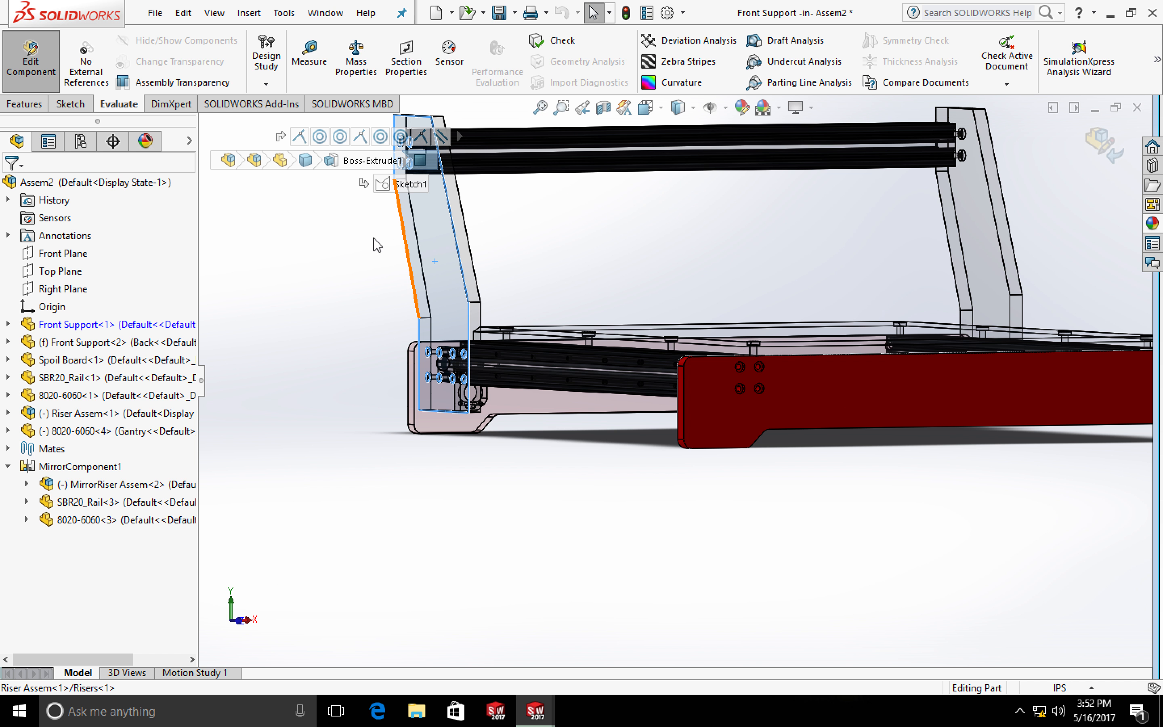
{"action": "left_click", "coordinate": [1101, 144]}
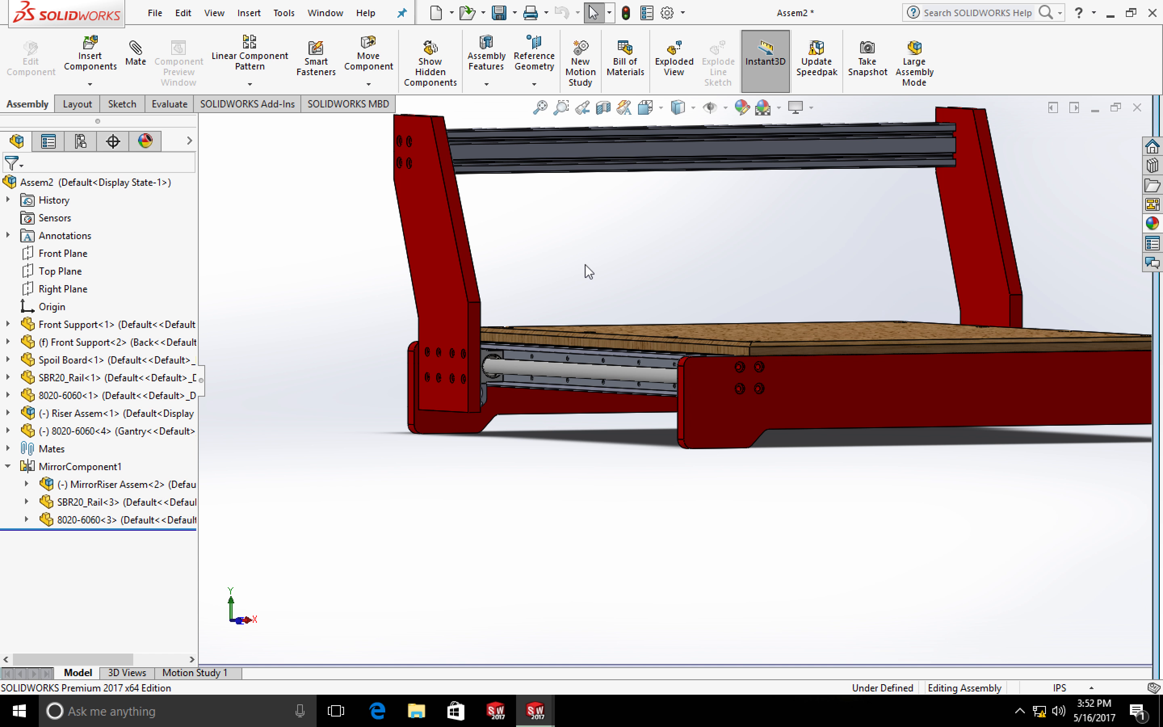
Open the riser's profile sketch in the assembly to inspect its dimensions, then exit it discarding changes
{"action": "left_click", "coordinate": [449, 281]}
{"action": "right_click", "coordinate": [449, 281]}
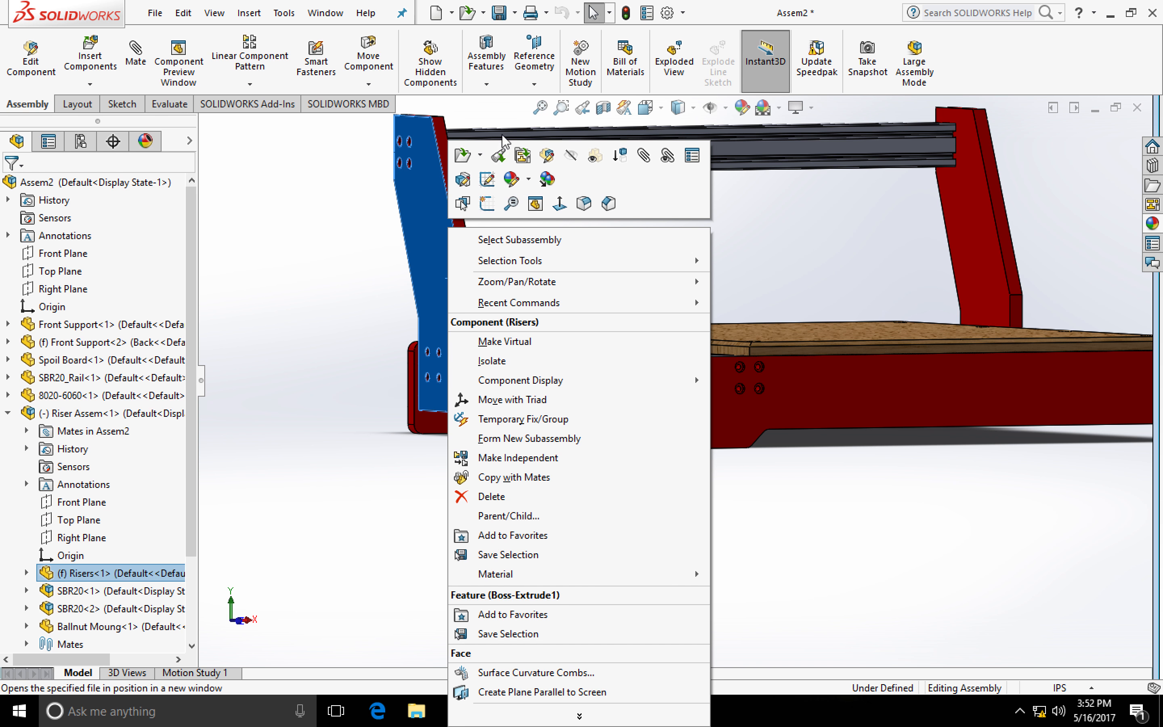
{"action": "left_click", "coordinate": [486, 180]}
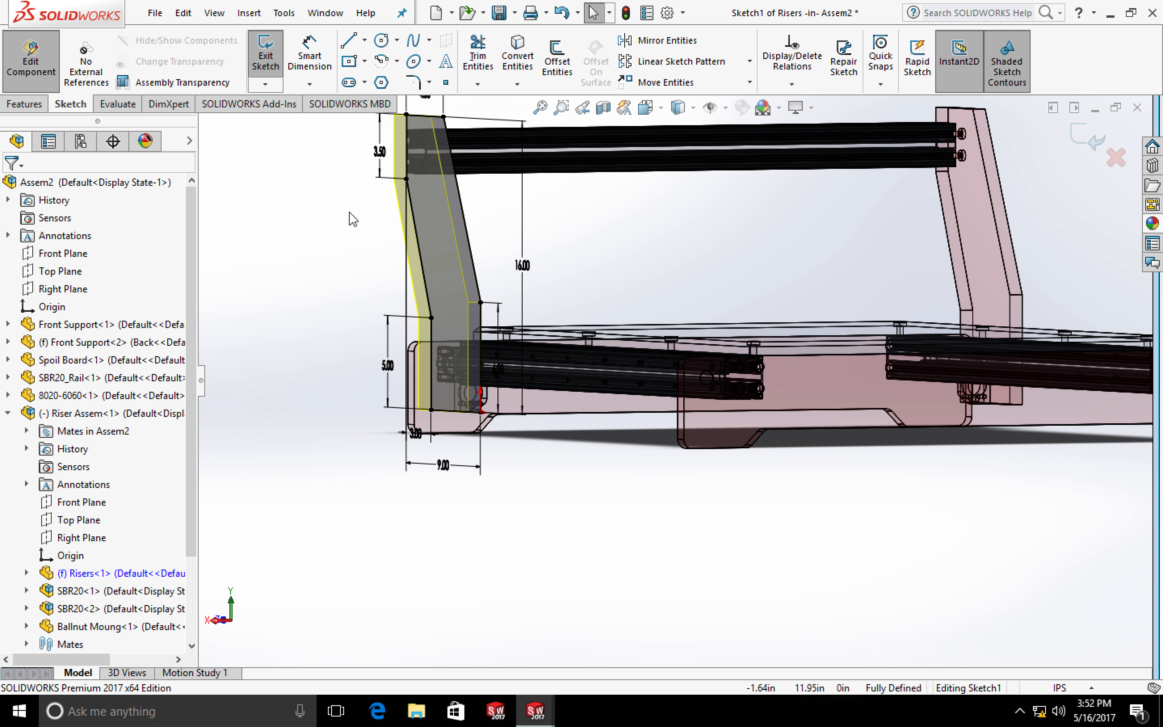
{"action": "middle_click_drag", "start_coordinate": [368, 212], "coordinate": [412, 199]}
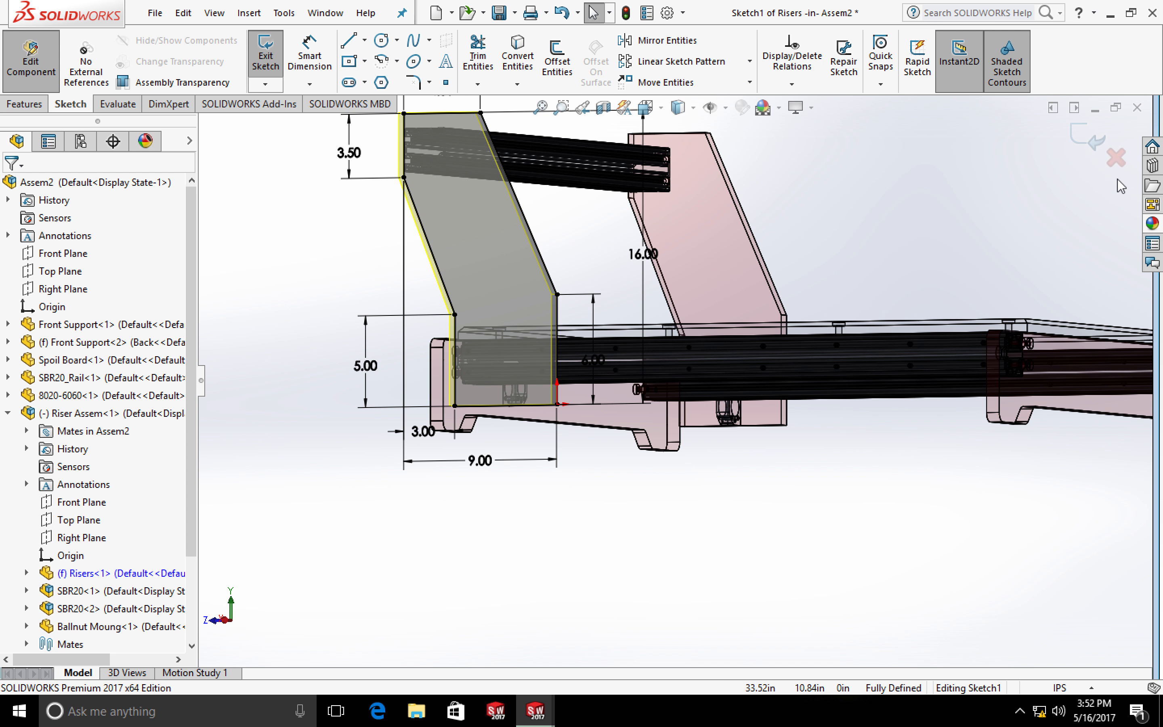
{"action": "left_click", "coordinate": [1116, 157]}
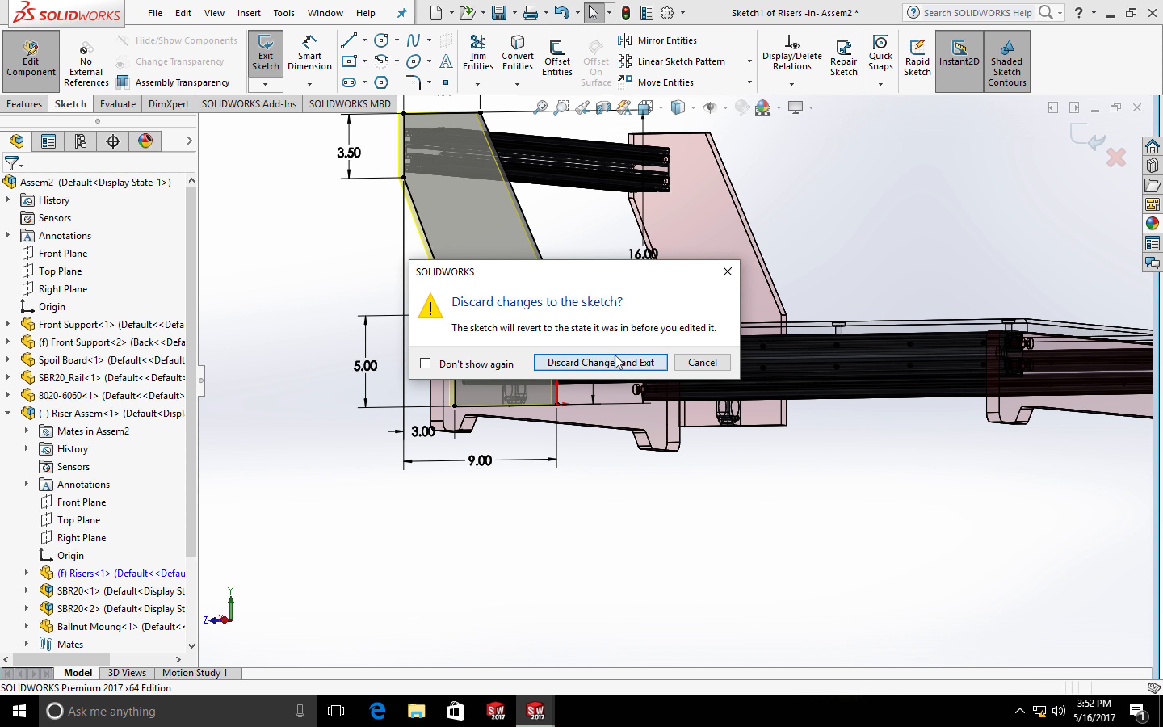
{"action": "left_click", "coordinate": [622, 363]}
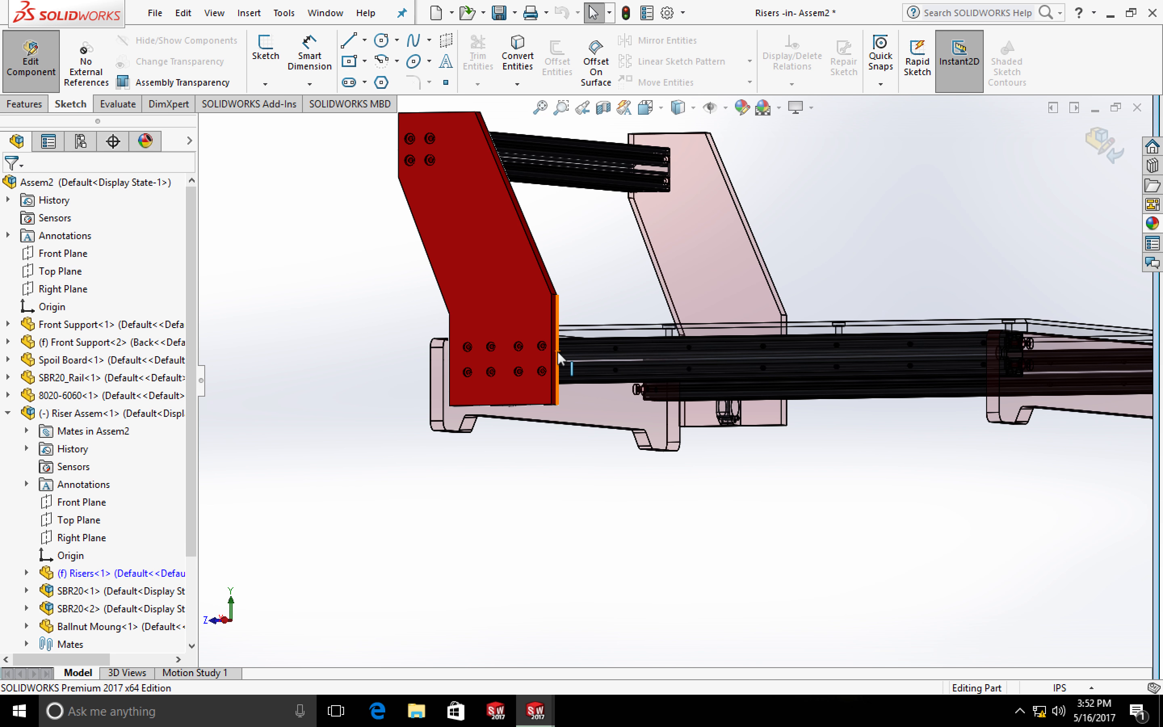
Expand the riser's features and display the dimensions of Sketch2 under the M5 hex head bolt counterbore
{"action": "left_click", "coordinate": [27, 573]}
{"action": "left_click_drag", "start_coordinate": [192, 438], "coordinate": [194, 497]}
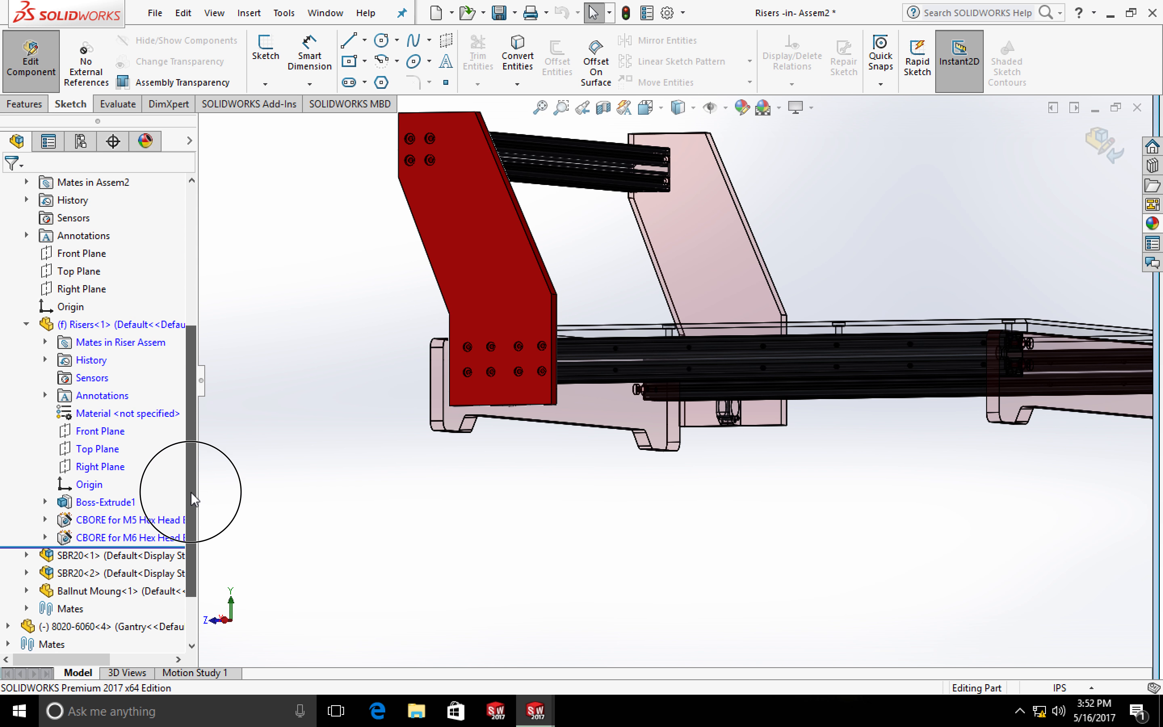
{"action": "left_click", "coordinate": [134, 521]}
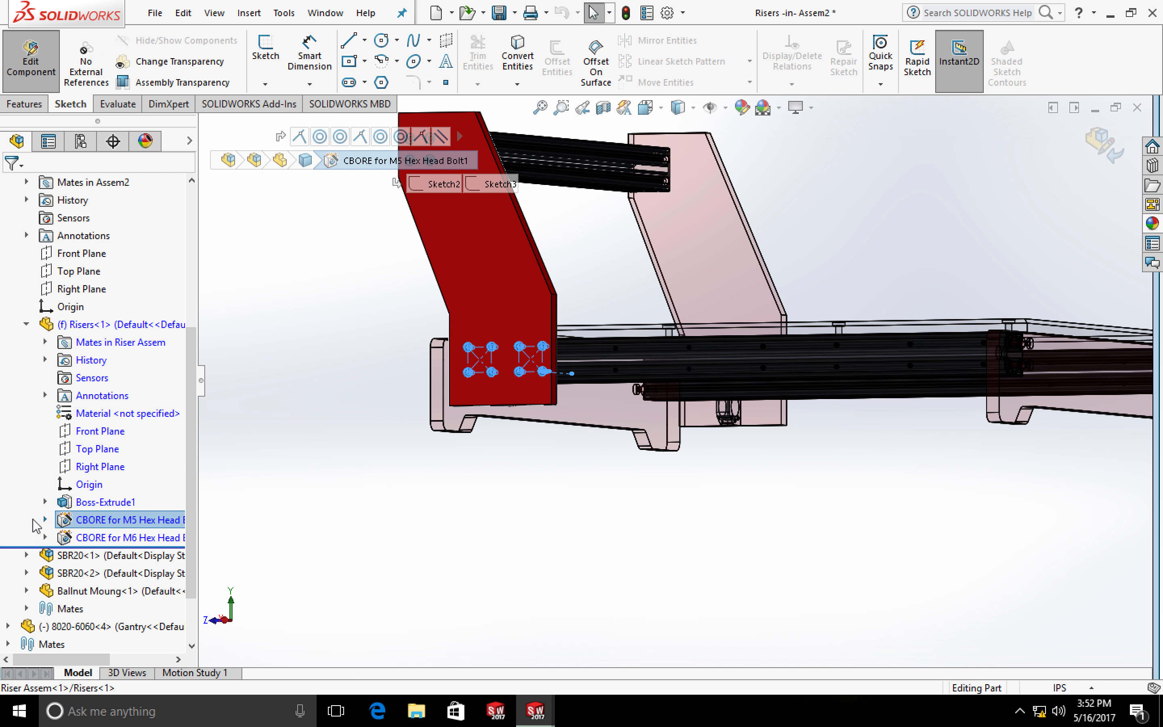
{"action": "left_click", "coordinate": [45, 520]}
{"action": "left_click", "coordinate": [111, 538]}
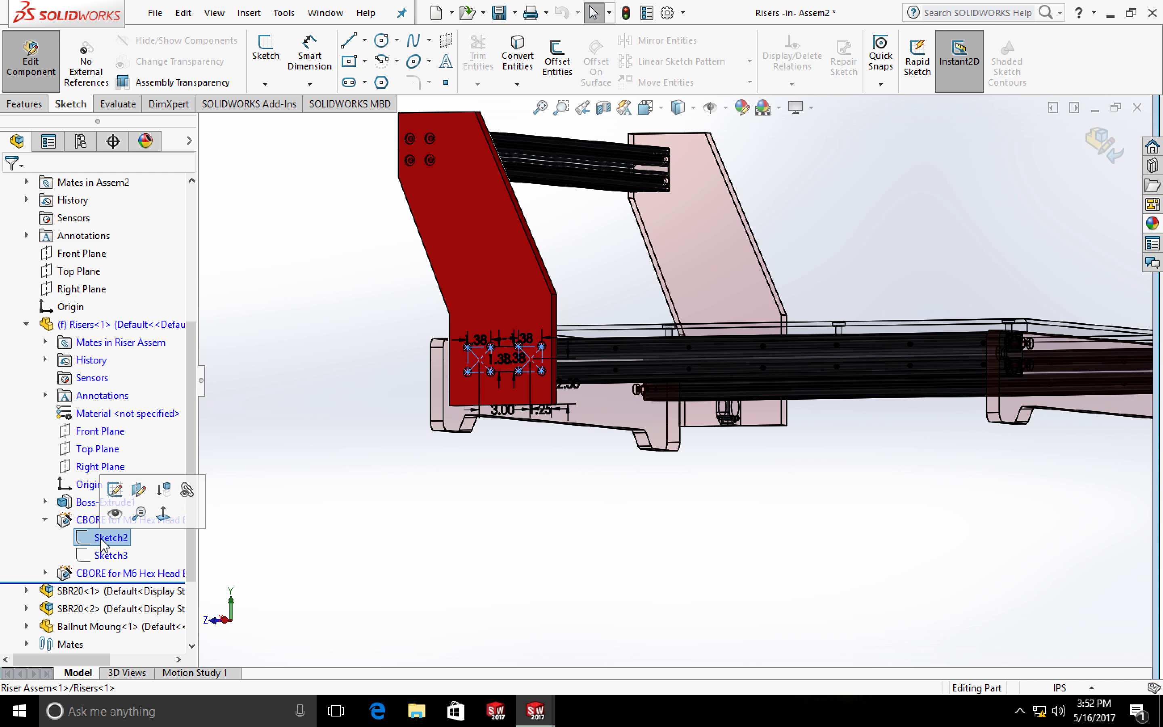
Set the vertical distance from the riser's bottom edge to the M5 hole pattern's center to 60 mm and rebuild
{"action": "scroll", "coordinate": [511, 380], "scroll_direction": "down", "scroll_amount": 3}
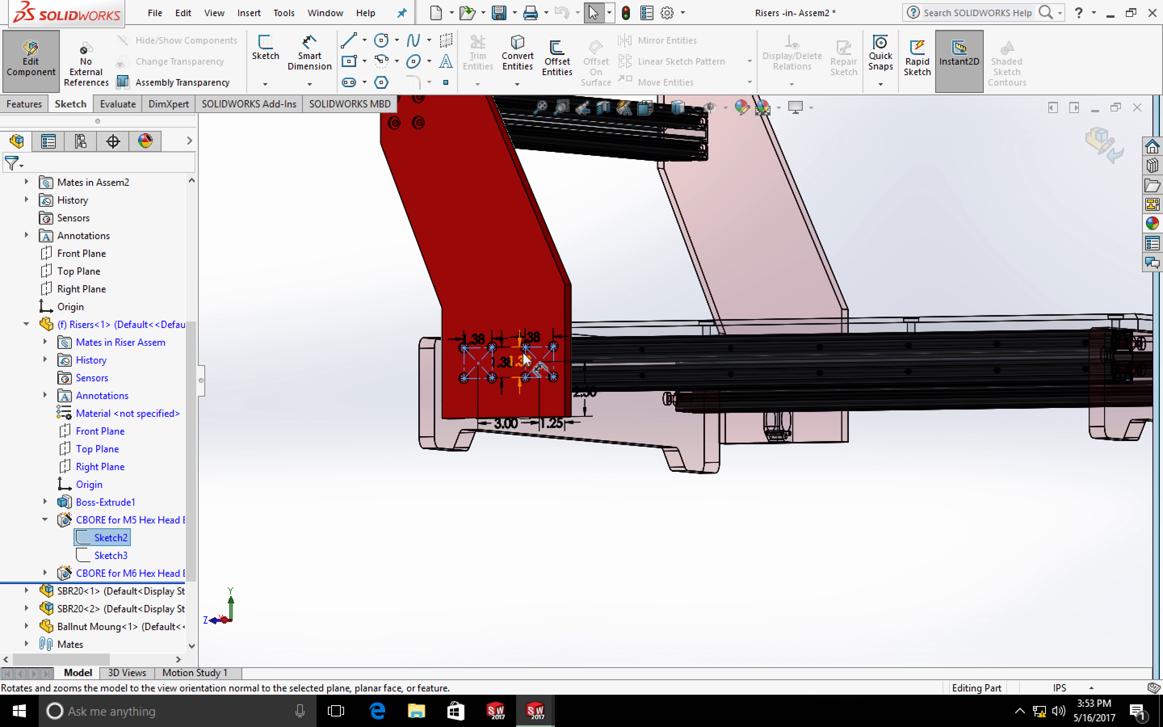
{"action": "scroll", "coordinate": [511, 382], "scroll_direction": "down", "scroll_amount": 2}
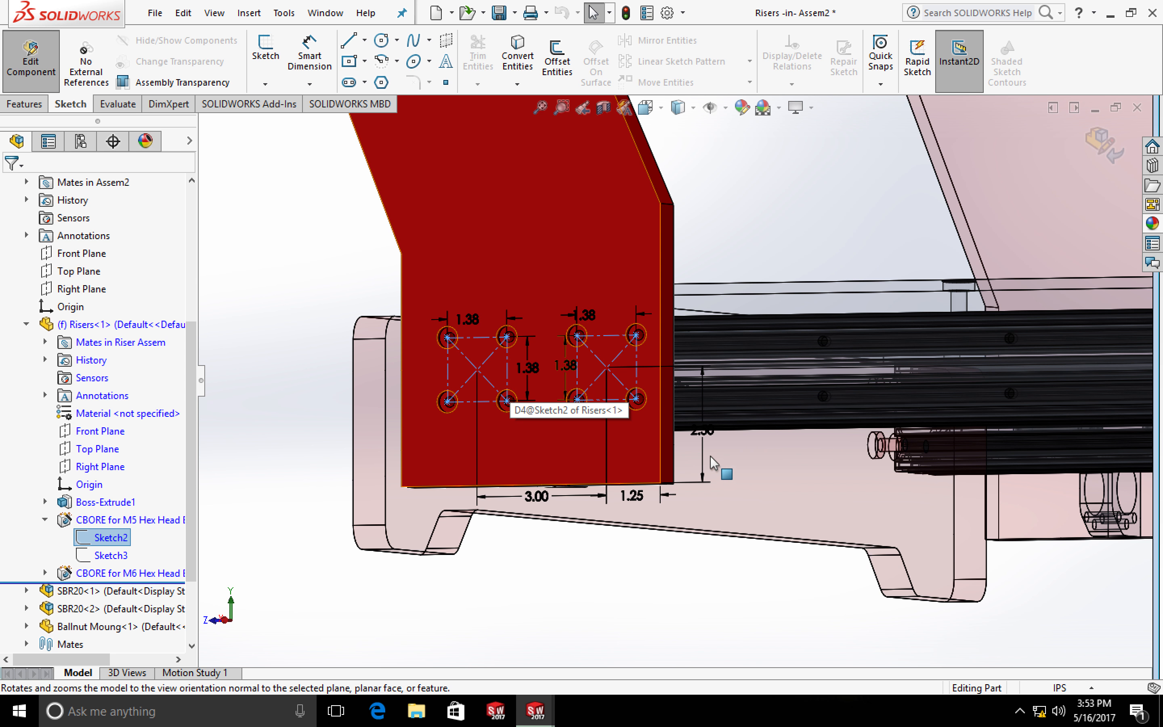
{"action": "scroll", "coordinate": [617, 439], "scroll_direction": "down", "scroll_amount": 1}
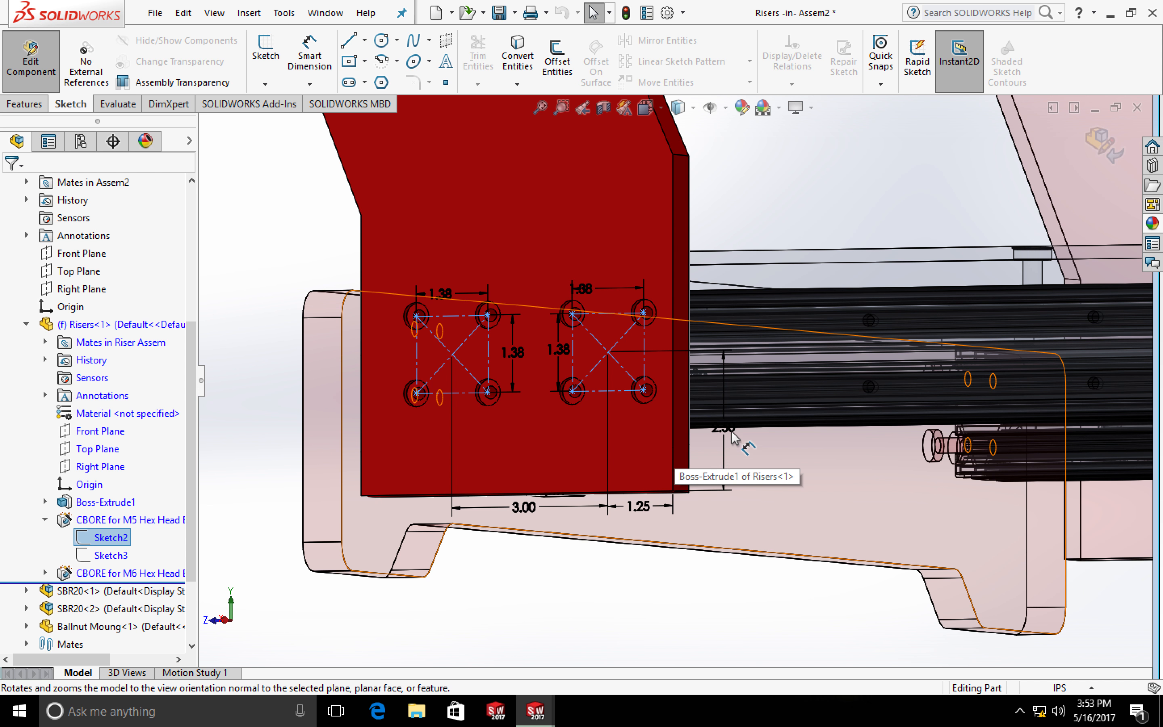
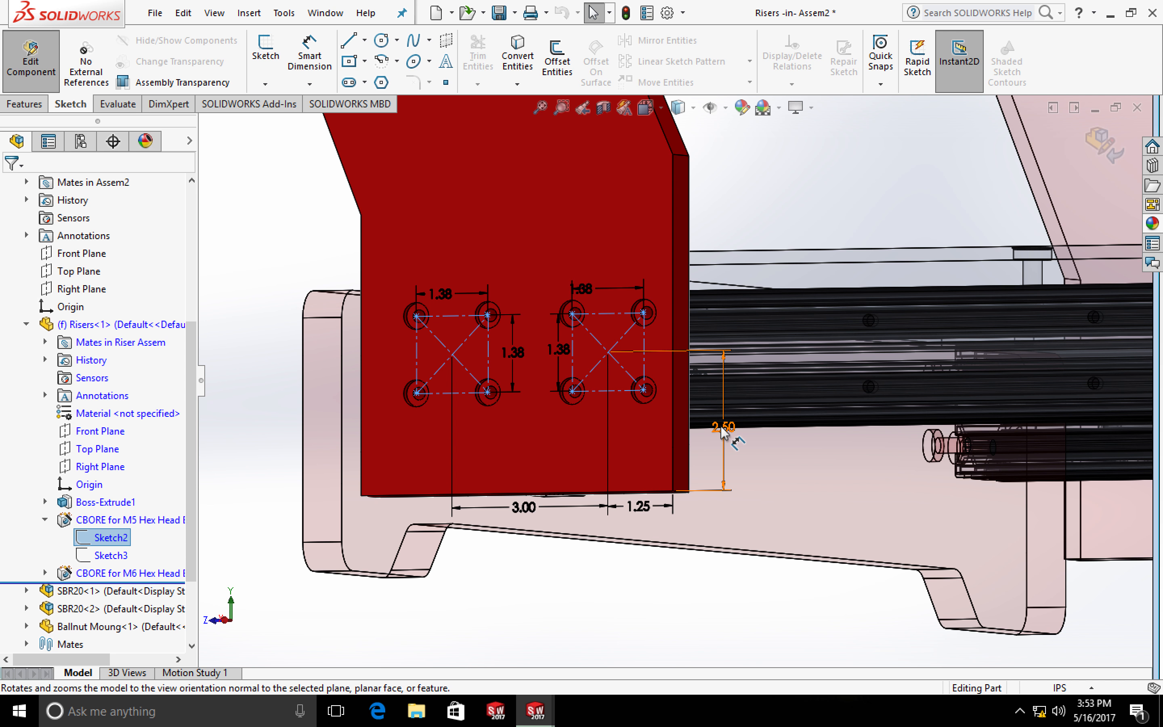
{"action": "double_click", "coordinate": [723, 427]}
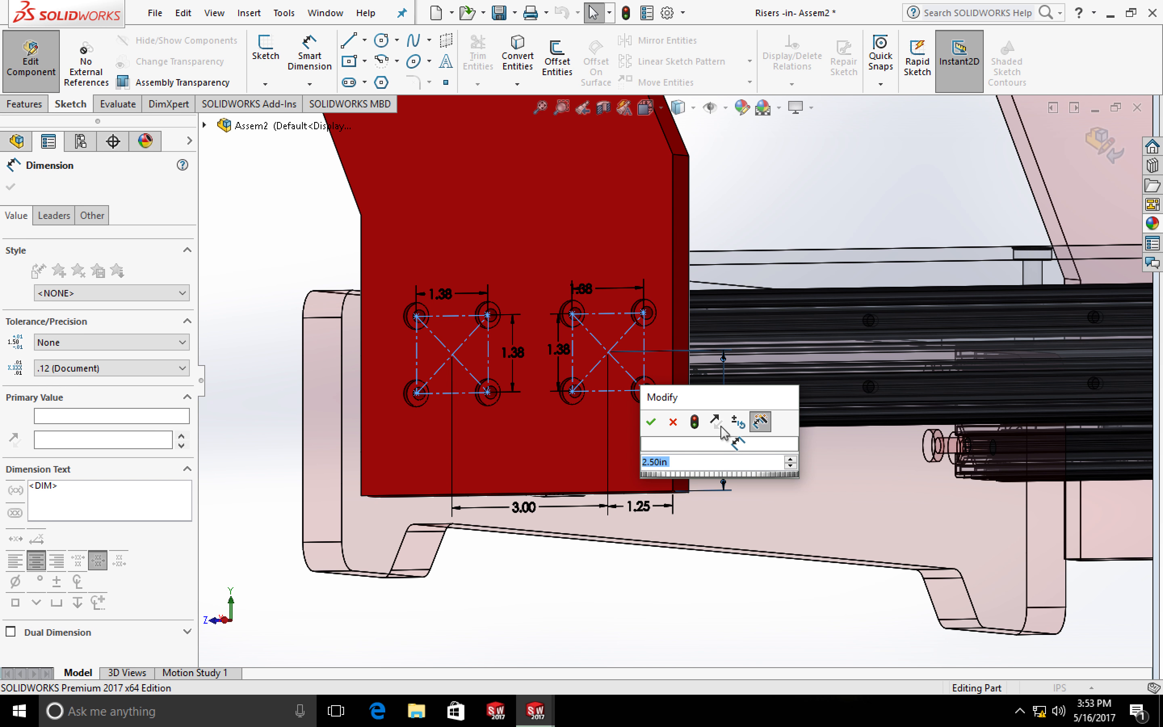
{"action": "type", "text": "60mm"}
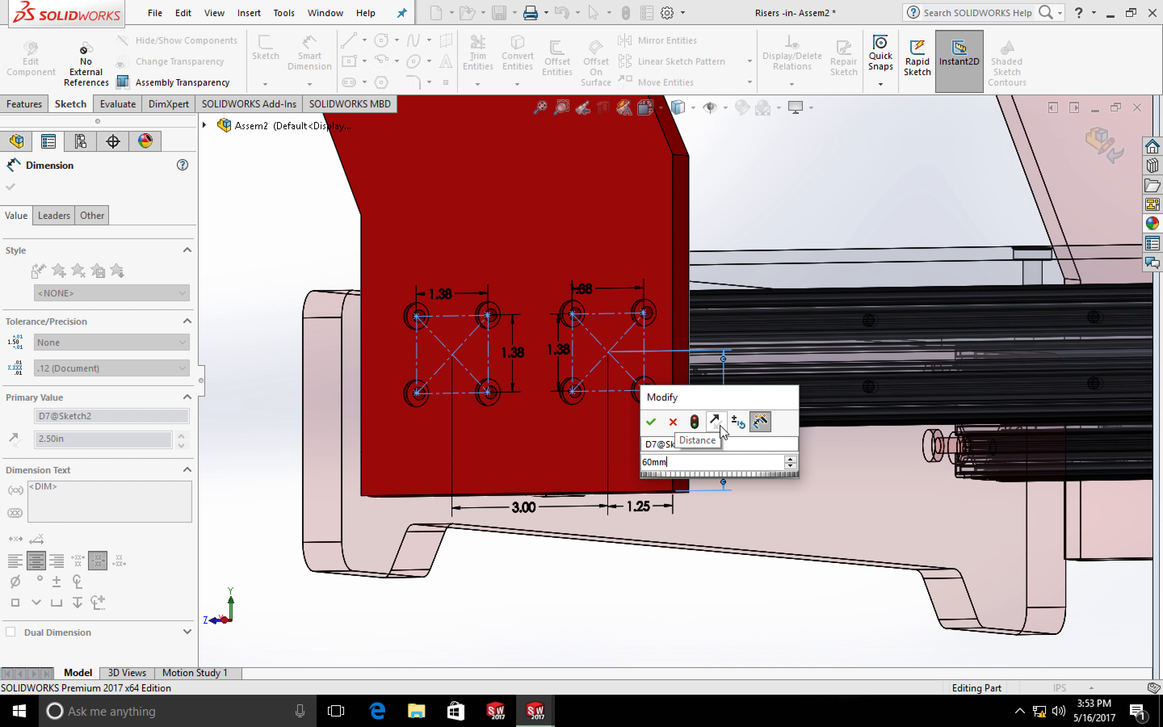
{"action": "key", "text": "Return"}
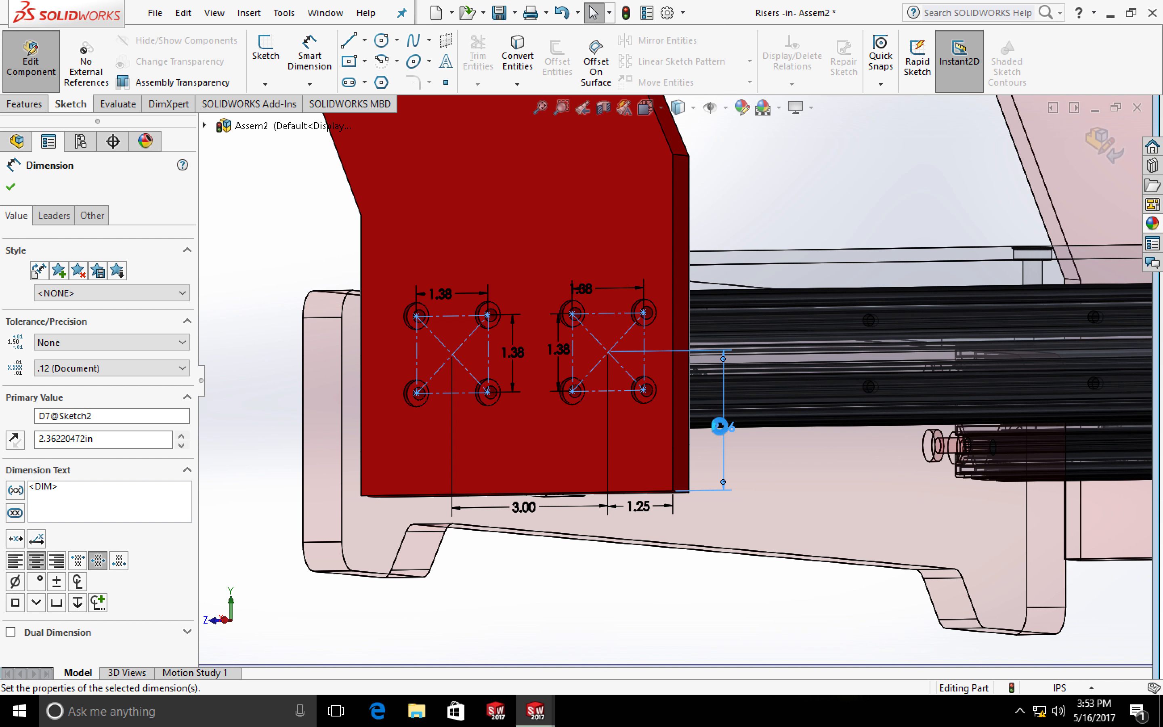
{"action": "left_click", "coordinate": [626, 13]}
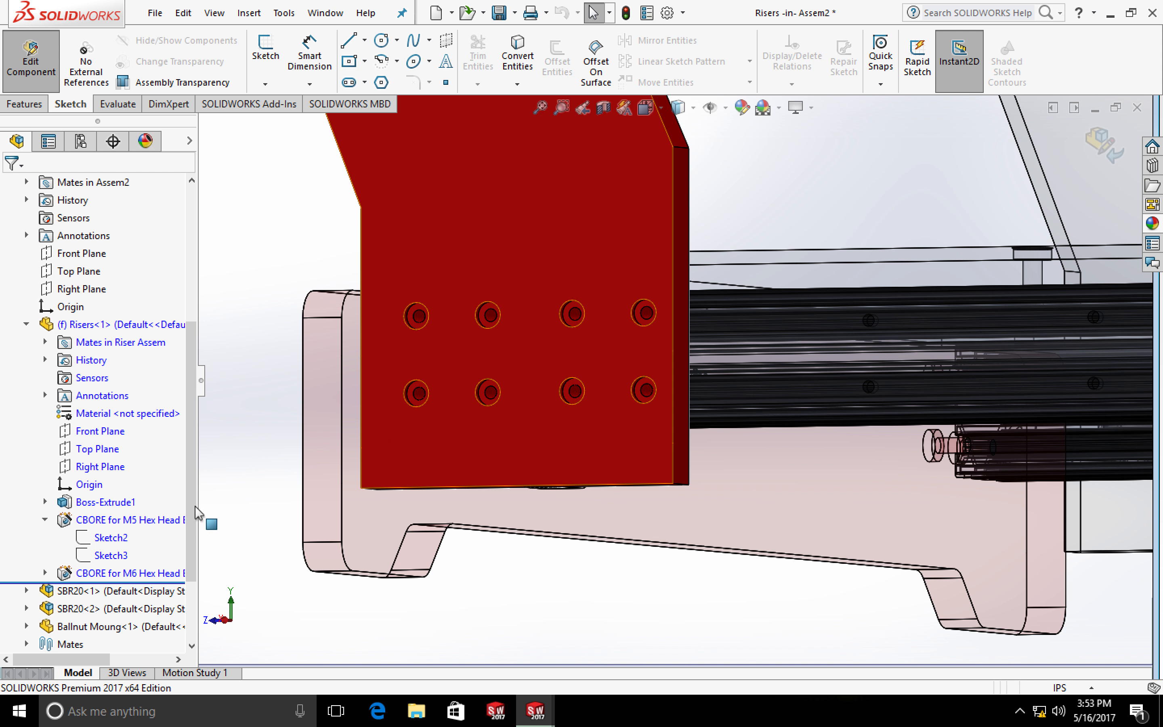
Set the vertical distance from the riser's bottom edge to the M5 hole pattern's center to 100 mm in Sketch2 and rebuild
{"action": "left_click", "coordinate": [121, 556]}
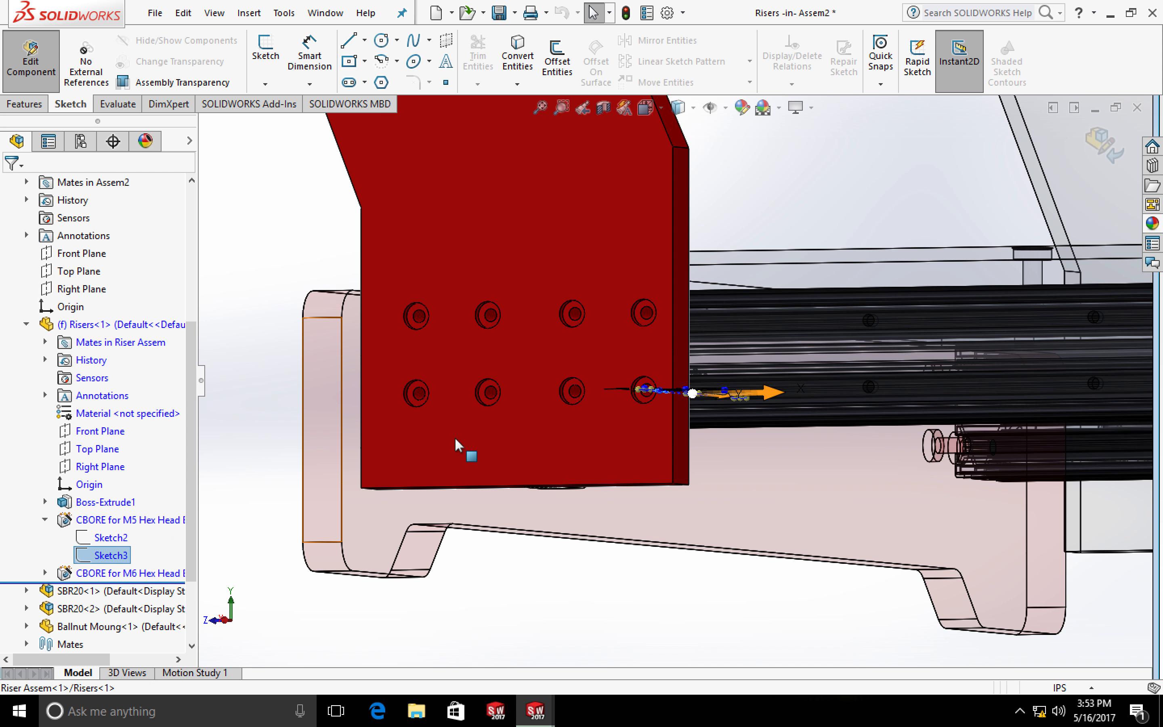
{"action": "left_click", "coordinate": [111, 538]}
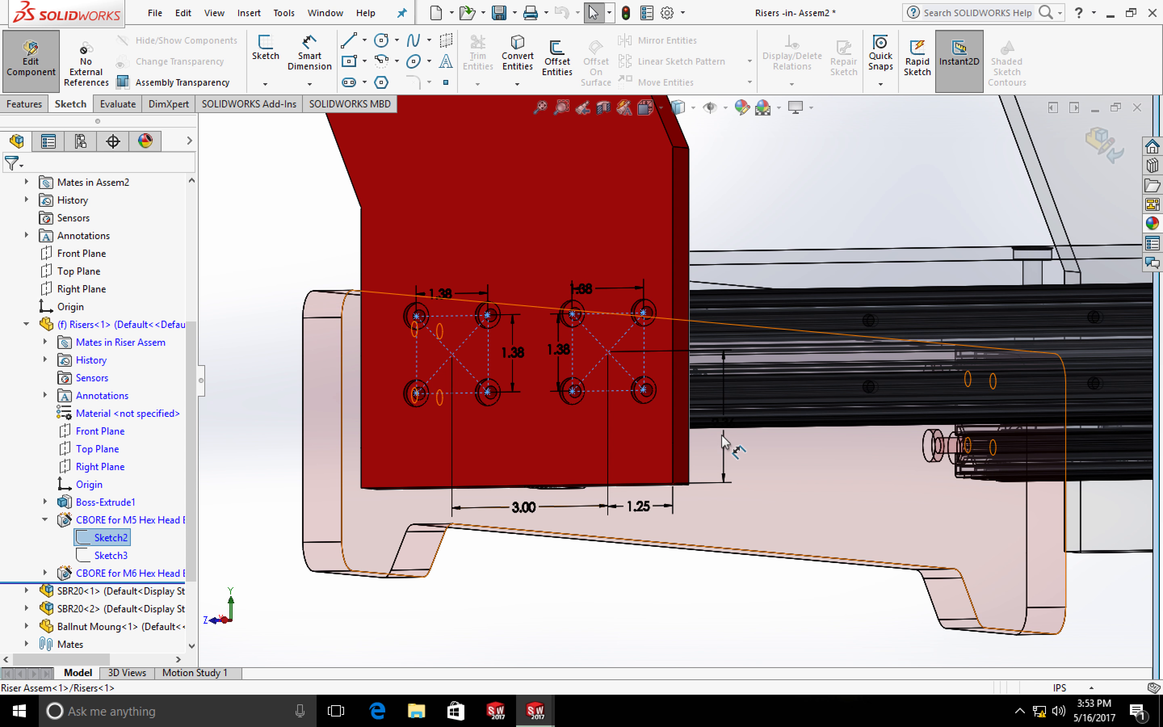
{"action": "double_click", "coordinate": [723, 417]}
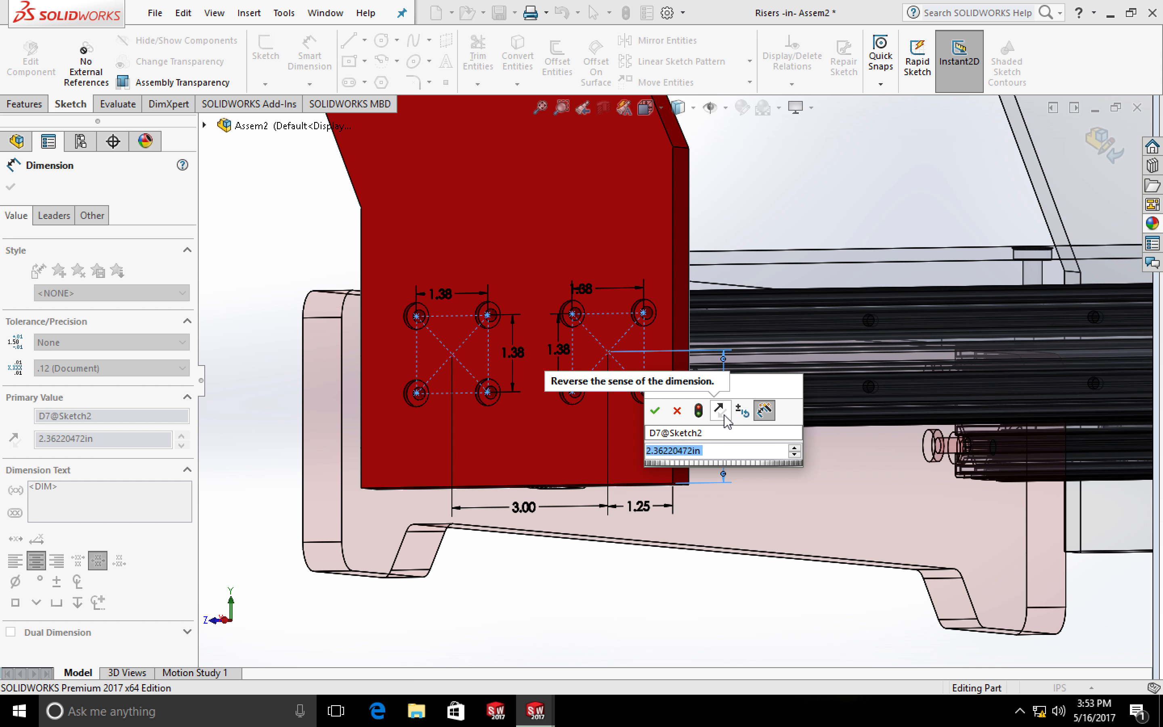
{"action": "type", "text": "10"}
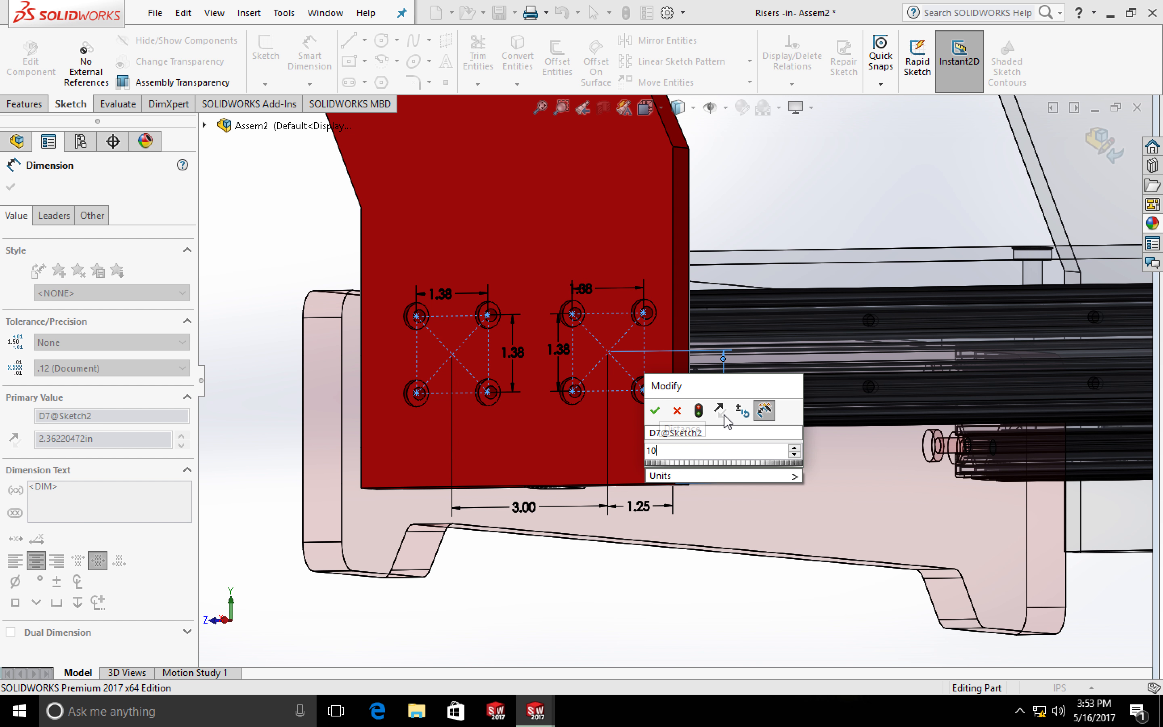
{"action": "type", "text": "0mm"}
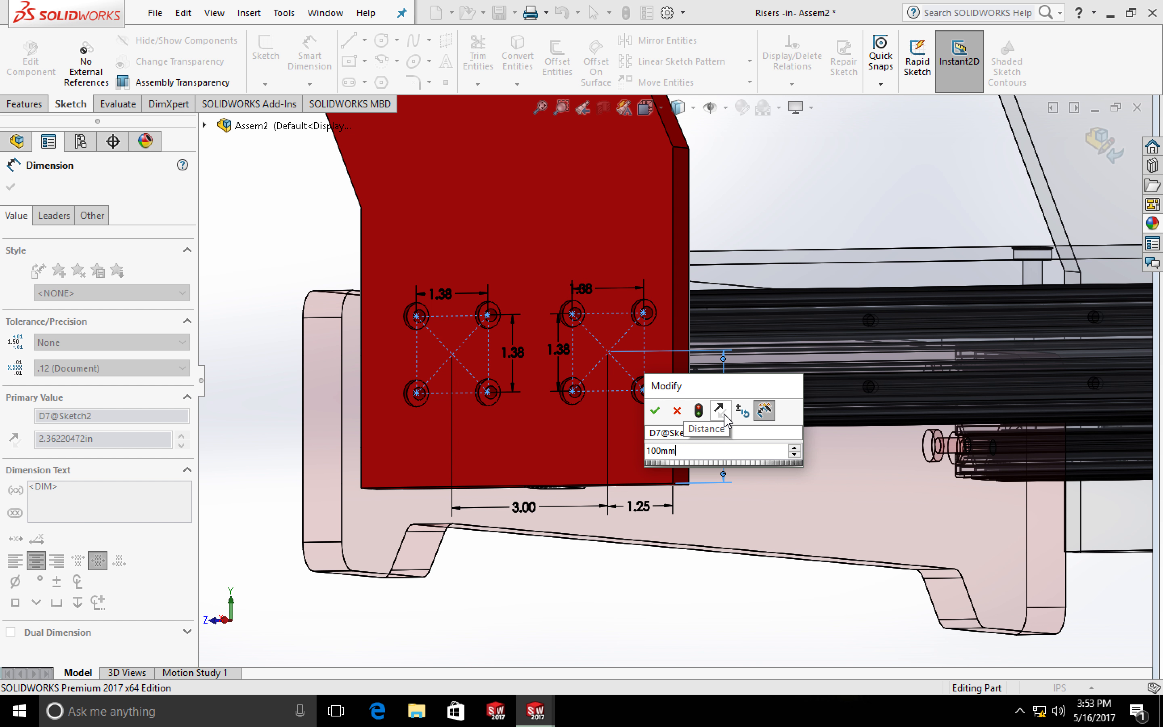
{"action": "key", "text": "Return"}
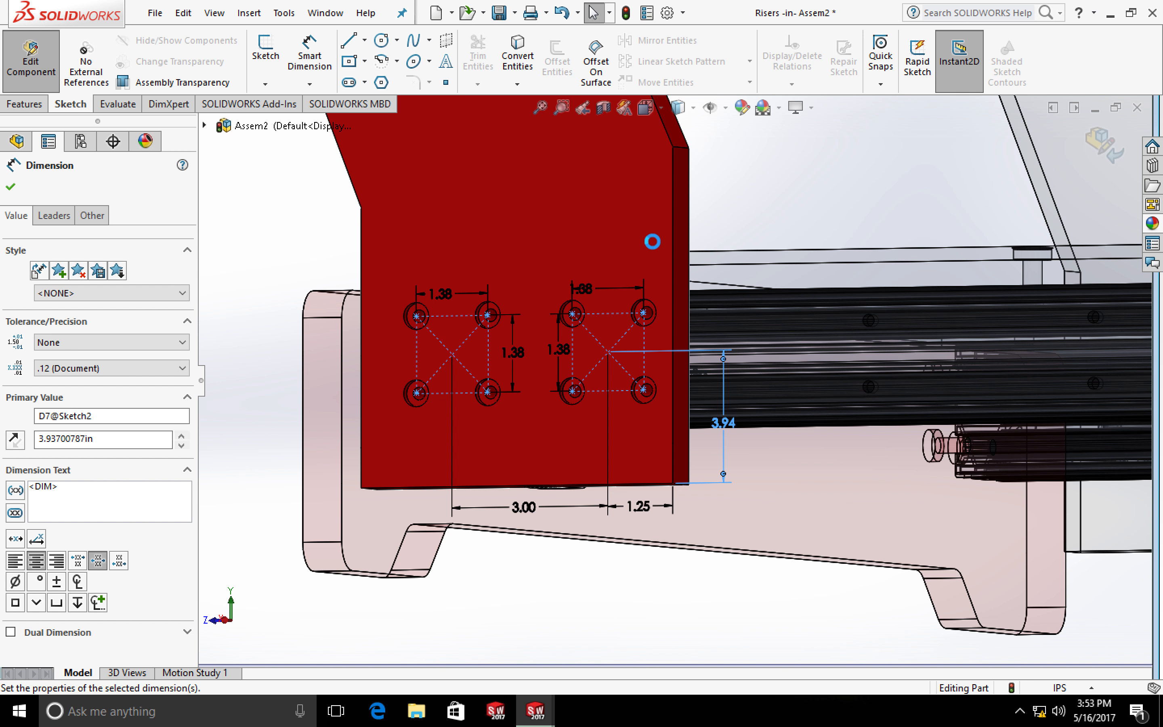
{"action": "left_click", "coordinate": [624, 13]}
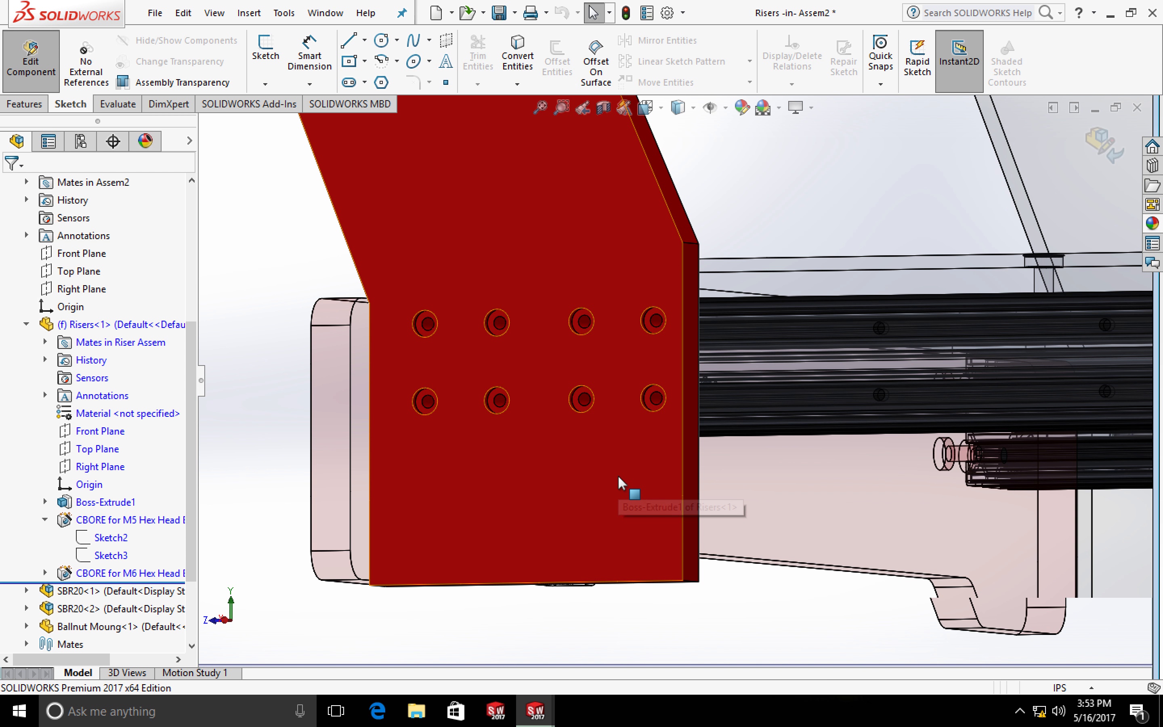
Change the M5 hole pattern's height above the riser's bottom edge to 80 mm in Sketch2 and rebuild
{"action": "scroll", "coordinate": [625, 483], "scroll_direction": "up", "scroll_amount": 2}
{"action": "scroll", "coordinate": [302, 494], "scroll_direction": "down", "scroll_amount": 1}
{"action": "left_click", "coordinate": [111, 557]}
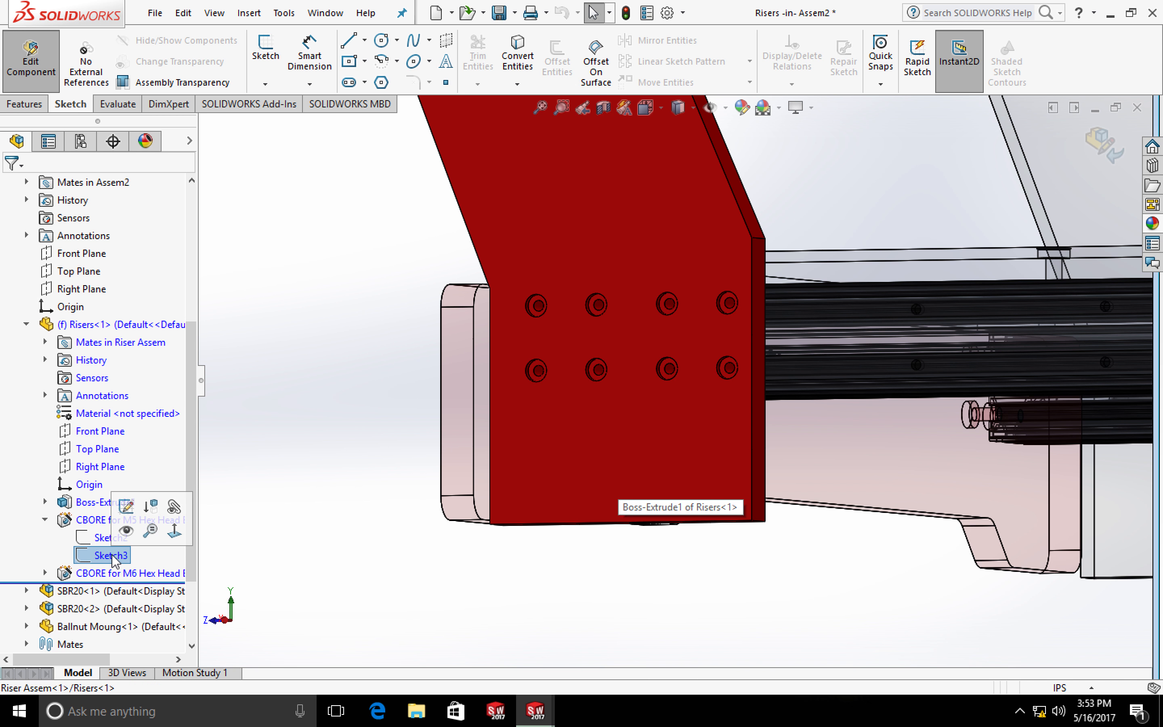
{"action": "left_click", "coordinate": [134, 535]}
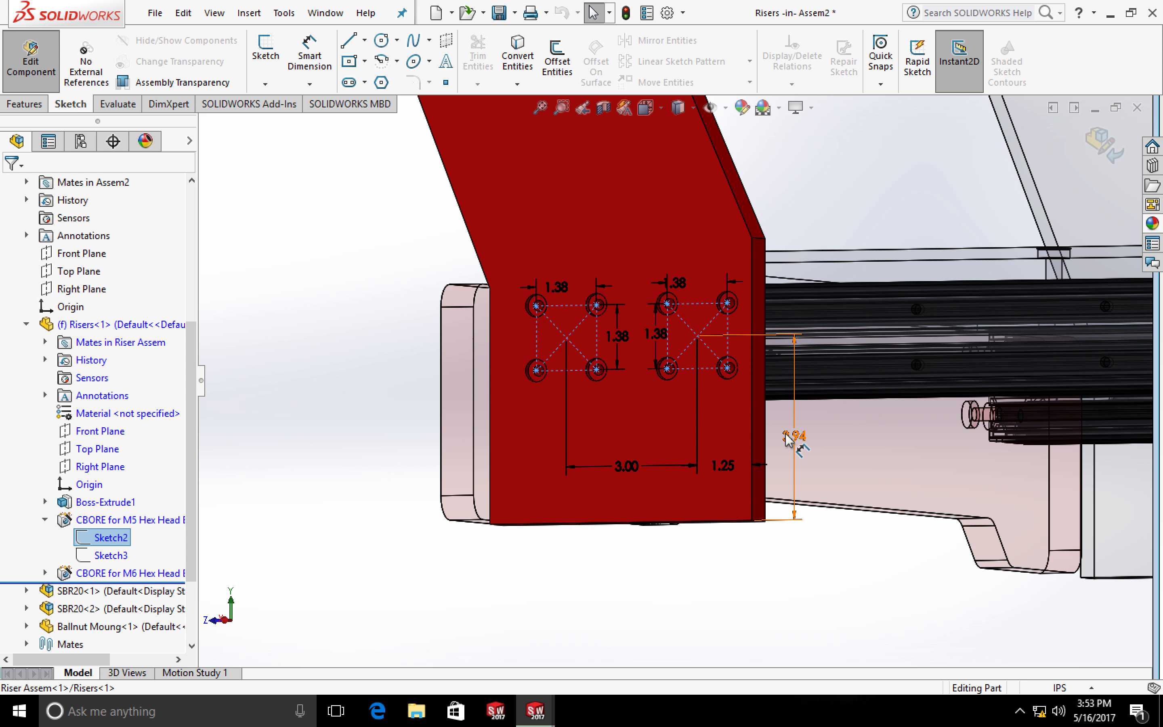
{"action": "double_click", "coordinate": [784, 433]}
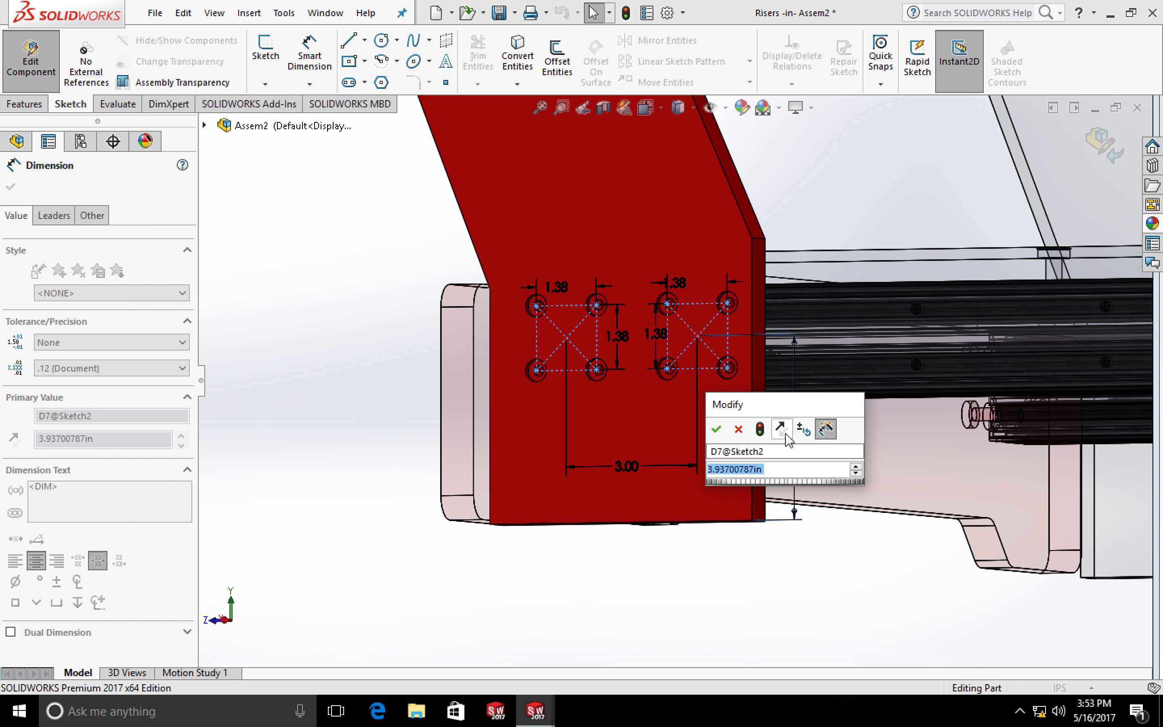
{"action": "type", "text": "80m"}
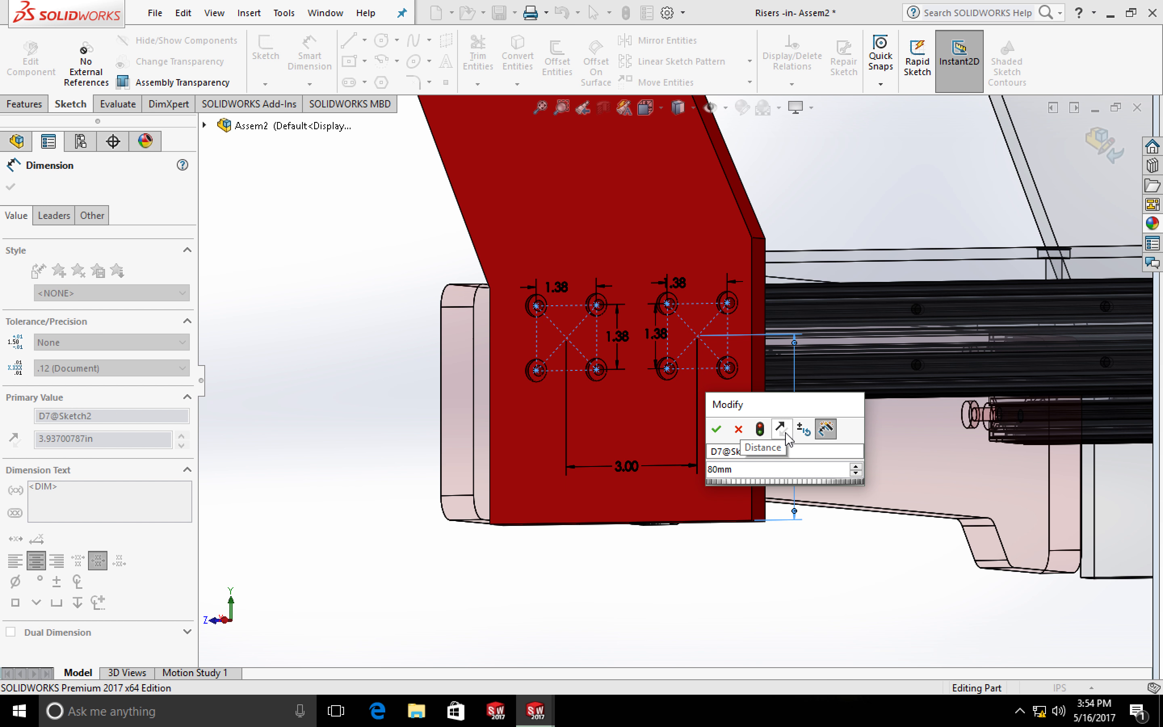
{"action": "type", "text": "m"}
{"action": "key", "text": "Return"}
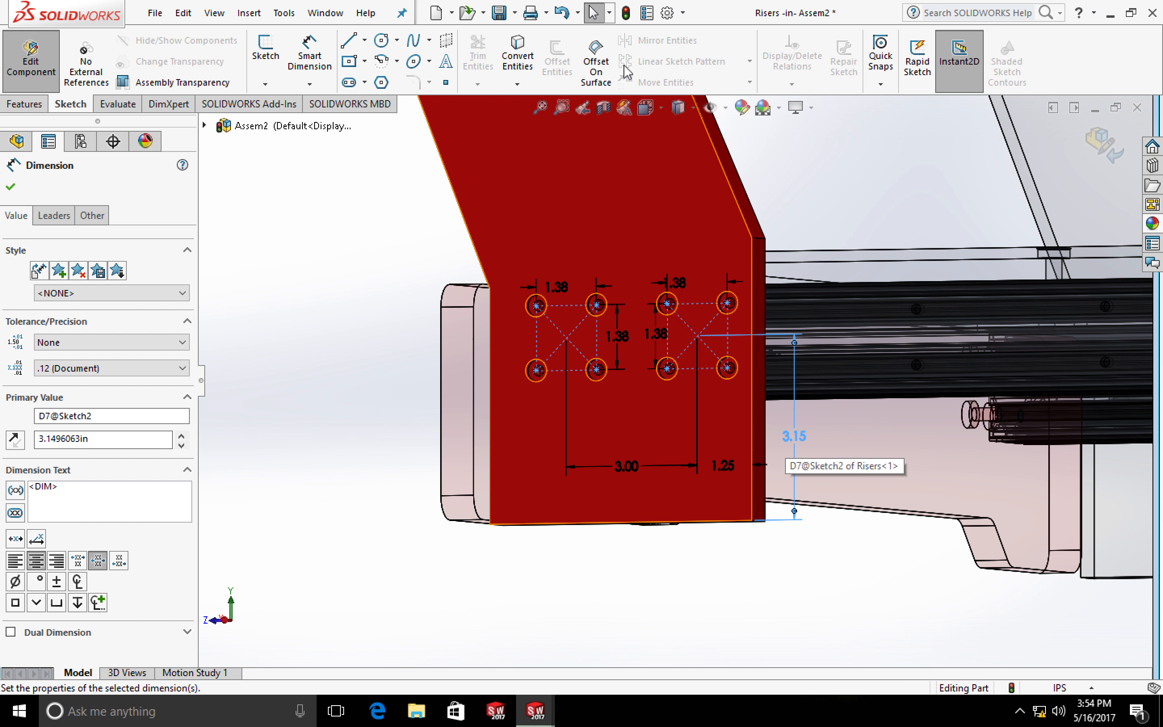
{"action": "left_click", "coordinate": [626, 13]}
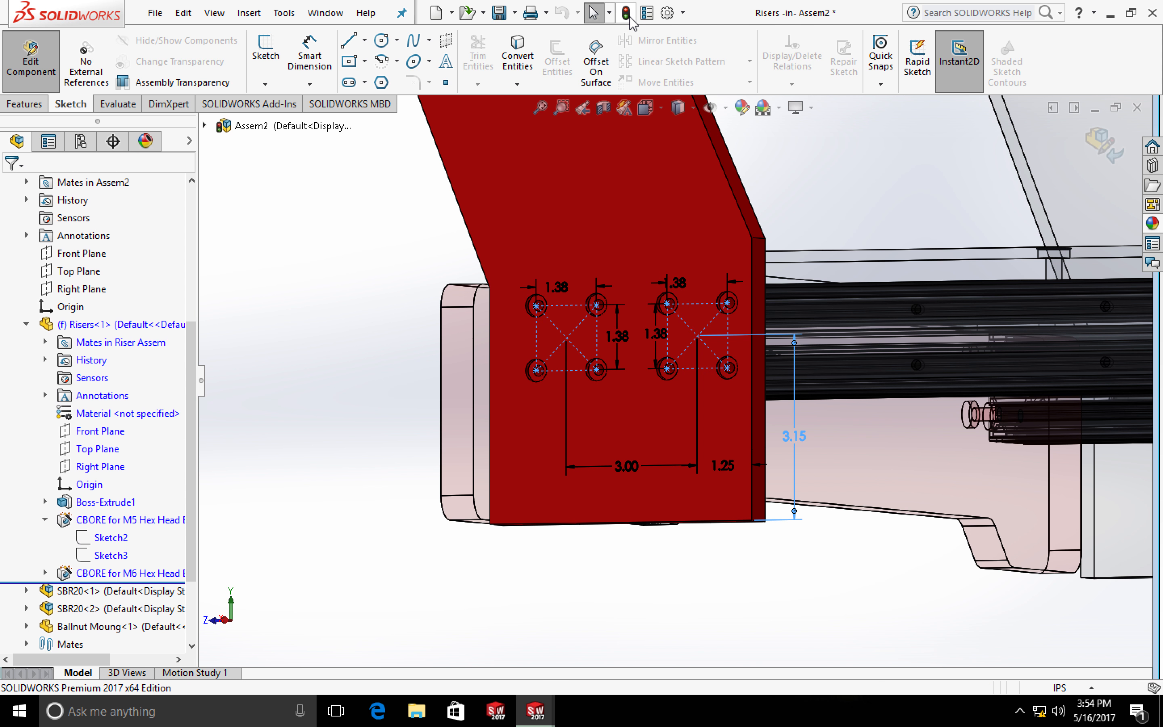
Examine the riser's lower end, then check in the front view how it and the ball-nut mount fit behind the front support
{"action": "scroll", "coordinate": [628, 482], "scroll_direction": "up", "scroll_amount": 1}
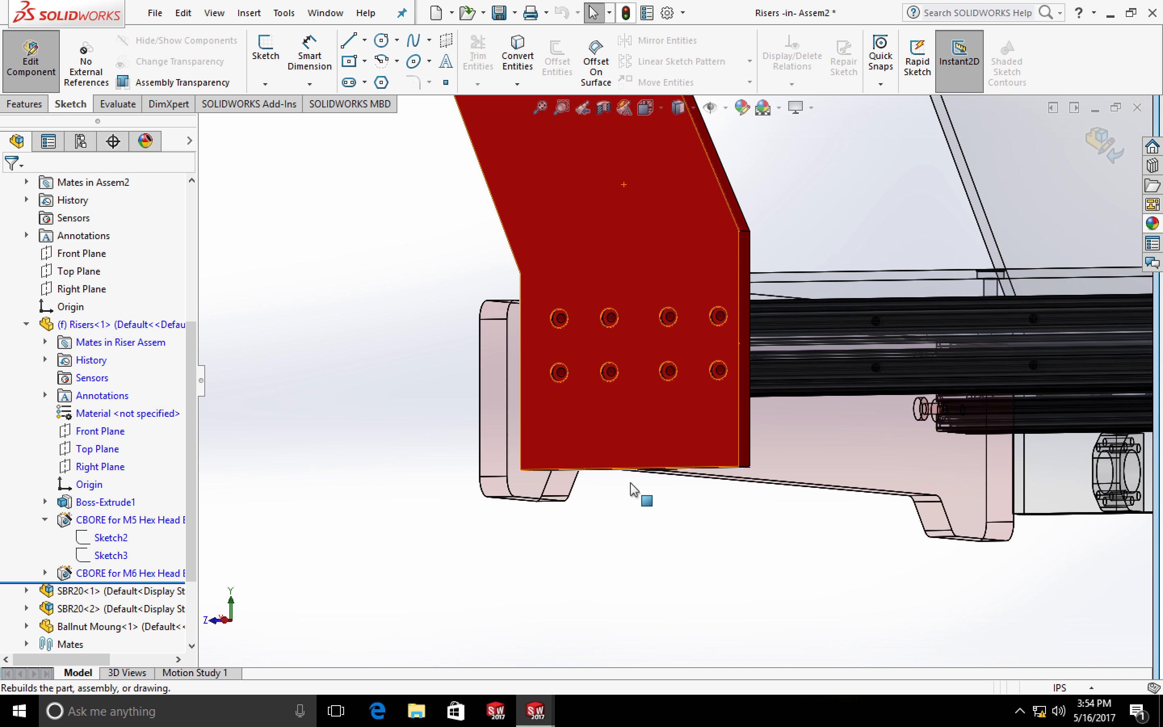
{"action": "scroll", "coordinate": [628, 482], "scroll_direction": "down", "scroll_amount": 1}
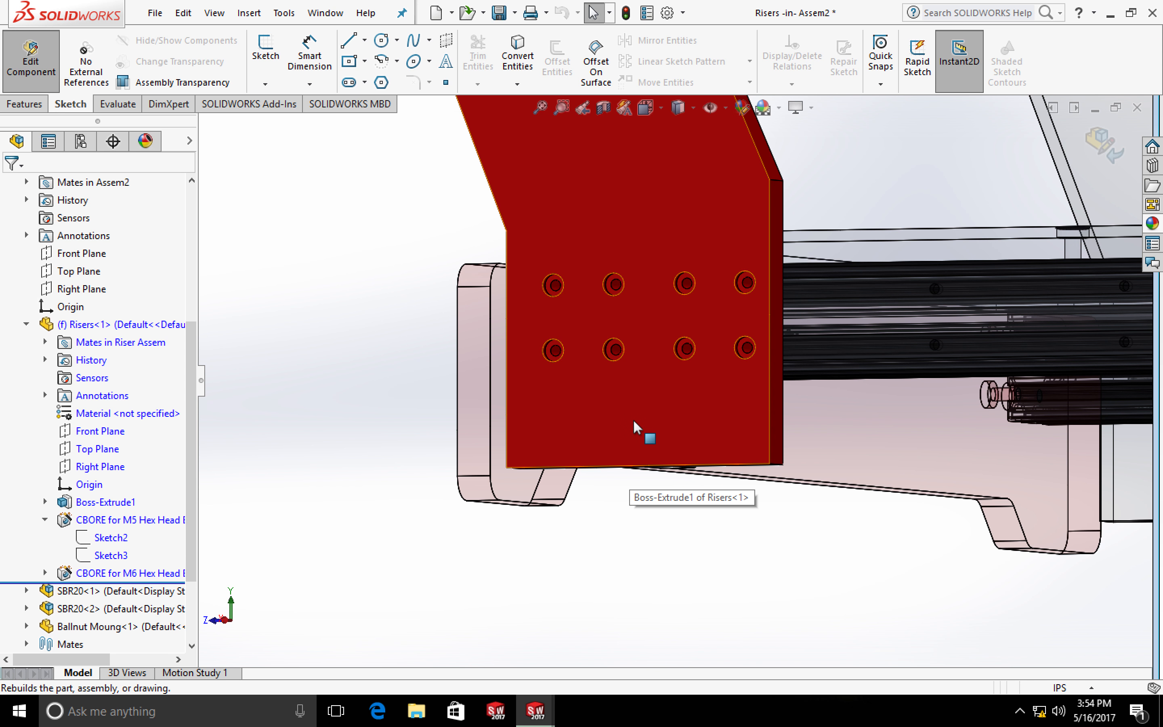
{"action": "scroll", "coordinate": [681, 478], "scroll_direction": "down", "scroll_amount": 5}
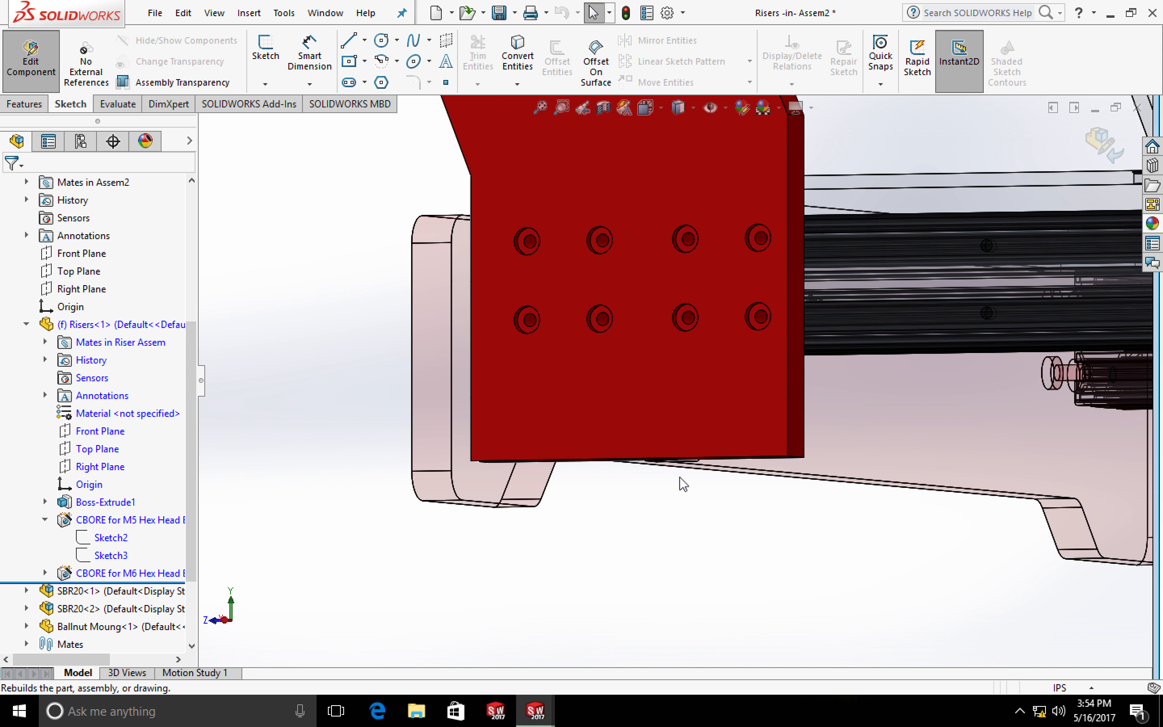
{"action": "scroll", "coordinate": [682, 483], "scroll_direction": "up", "scroll_amount": 6}
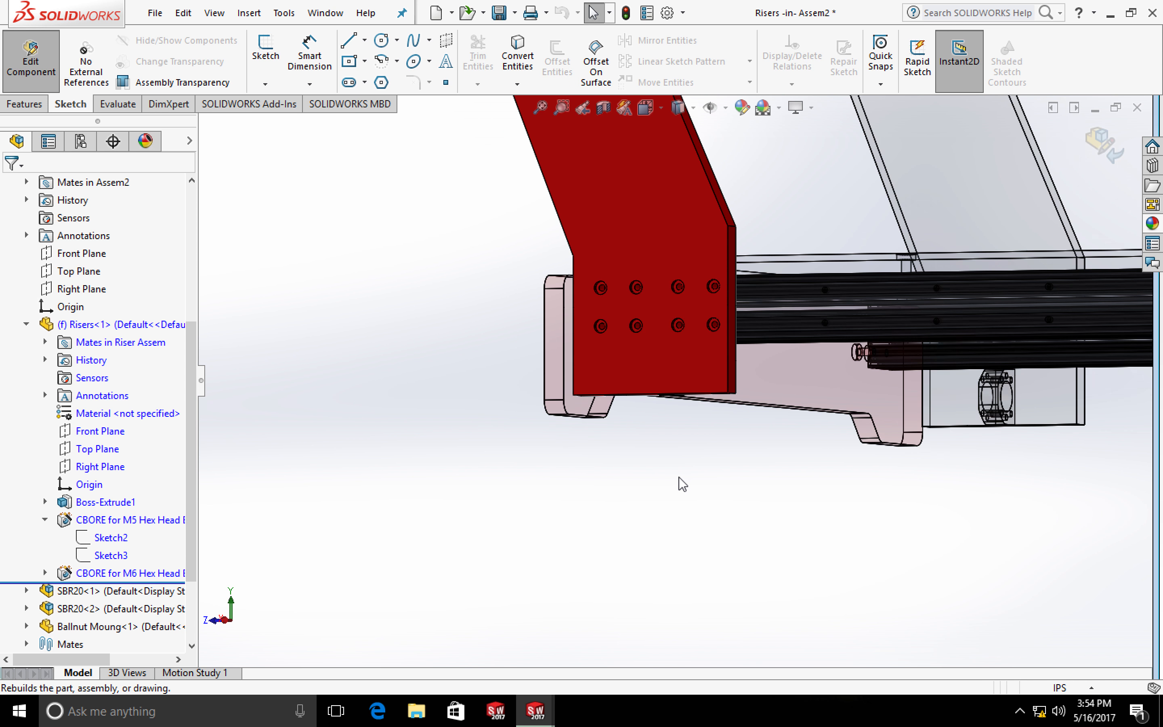
{"action": "middle_click_drag", "start_coordinate": [639, 475], "coordinate": [560, 485]}
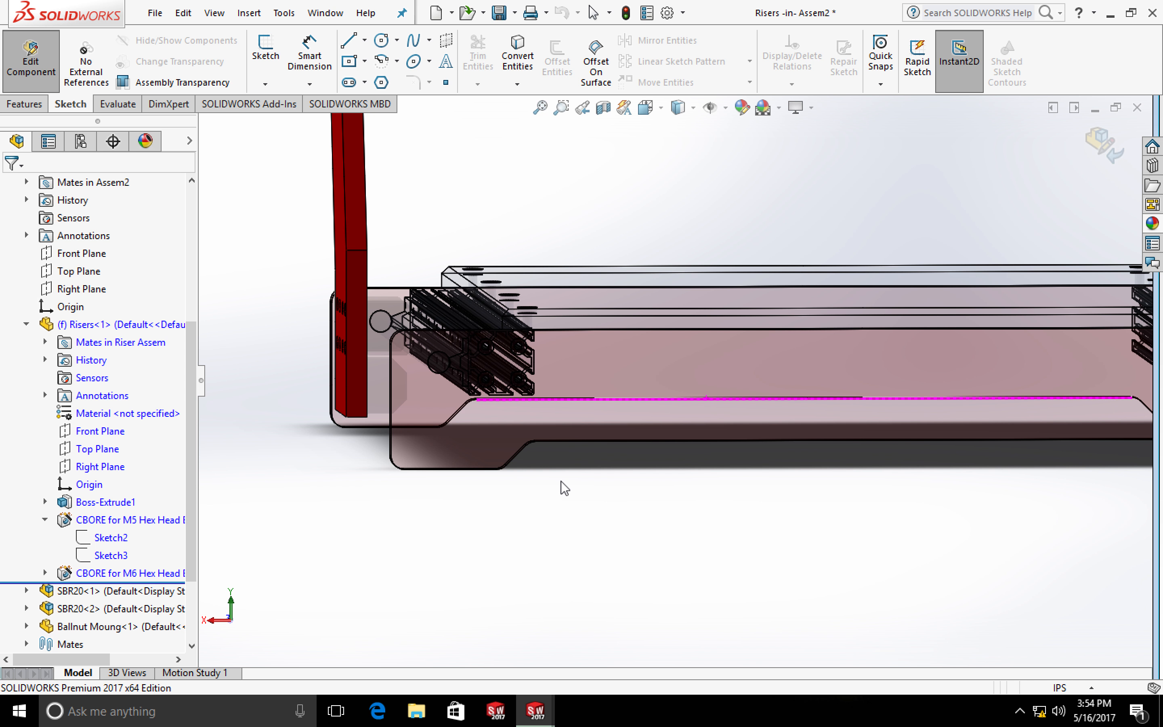
{"action": "key", "text": "space"}
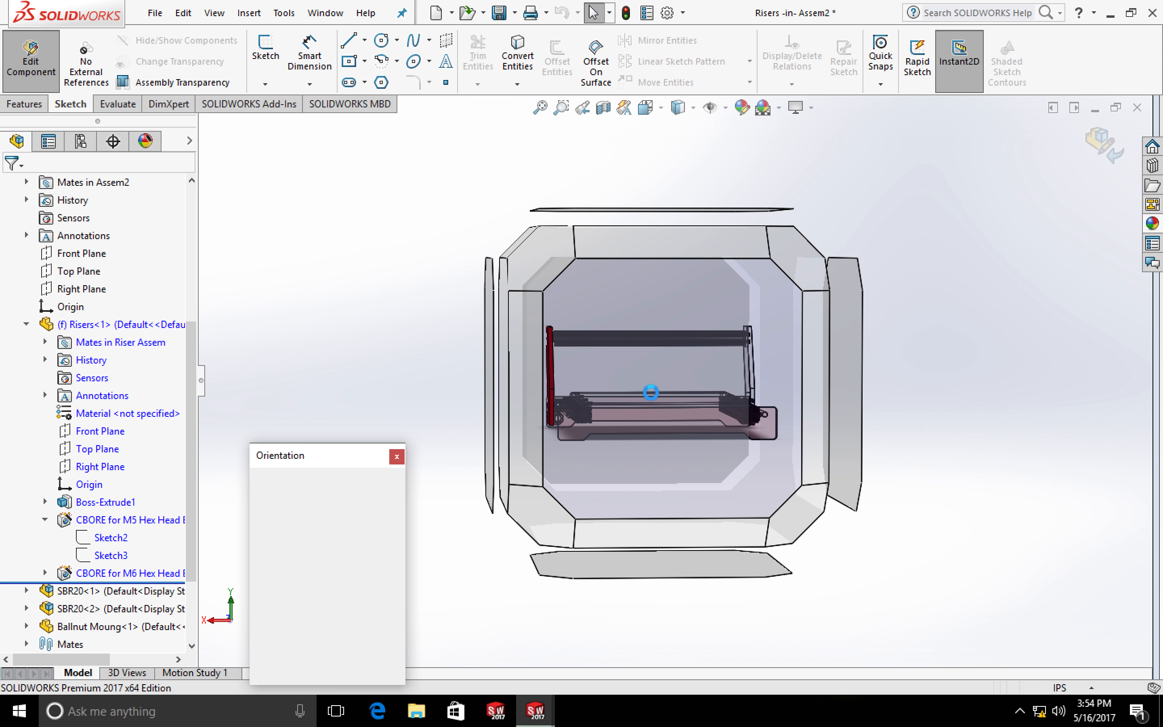
{"action": "left_click", "coordinate": [644, 310]}
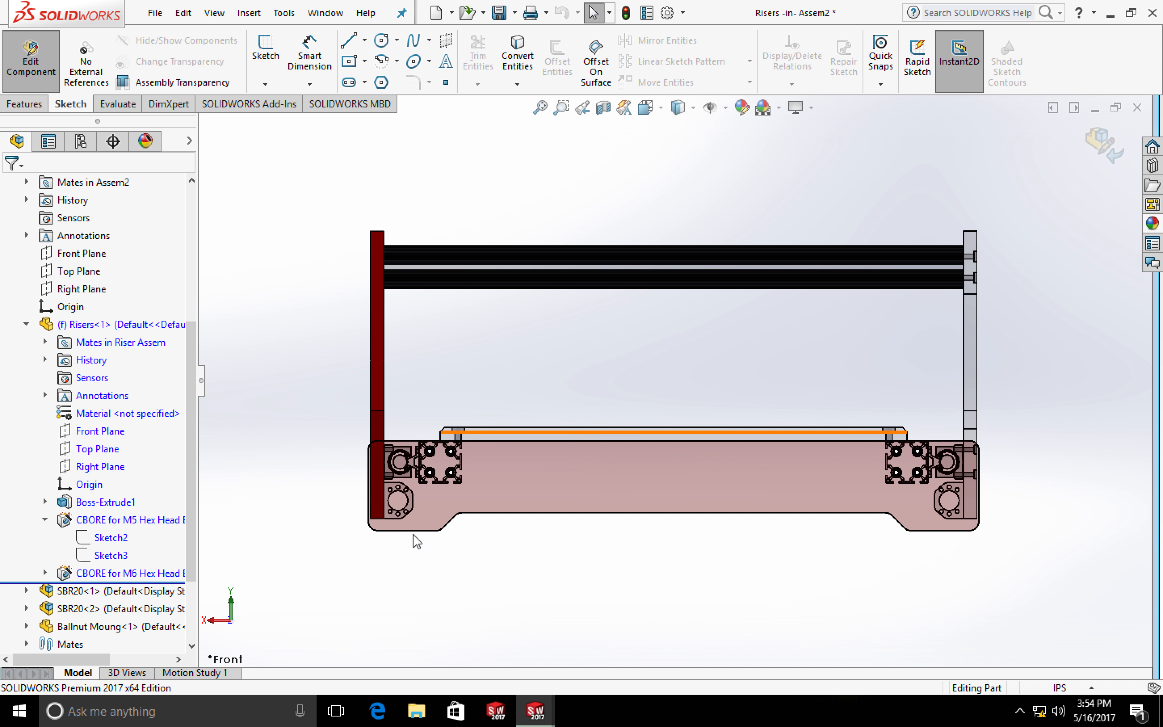
{"action": "scroll", "coordinate": [404, 498], "scroll_direction": "down", "scroll_amount": 6}
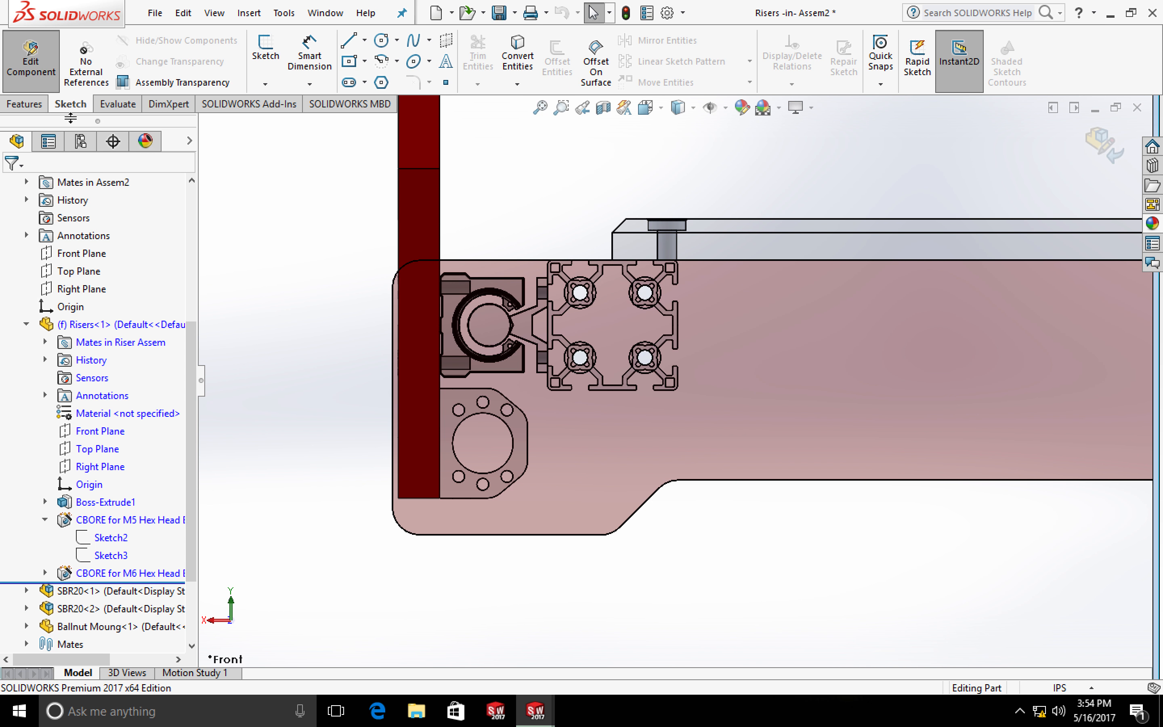
Measure the distance from the ball-nut mount's large bore center to the front support's top edge
{"action": "left_click", "coordinate": [118, 104]}
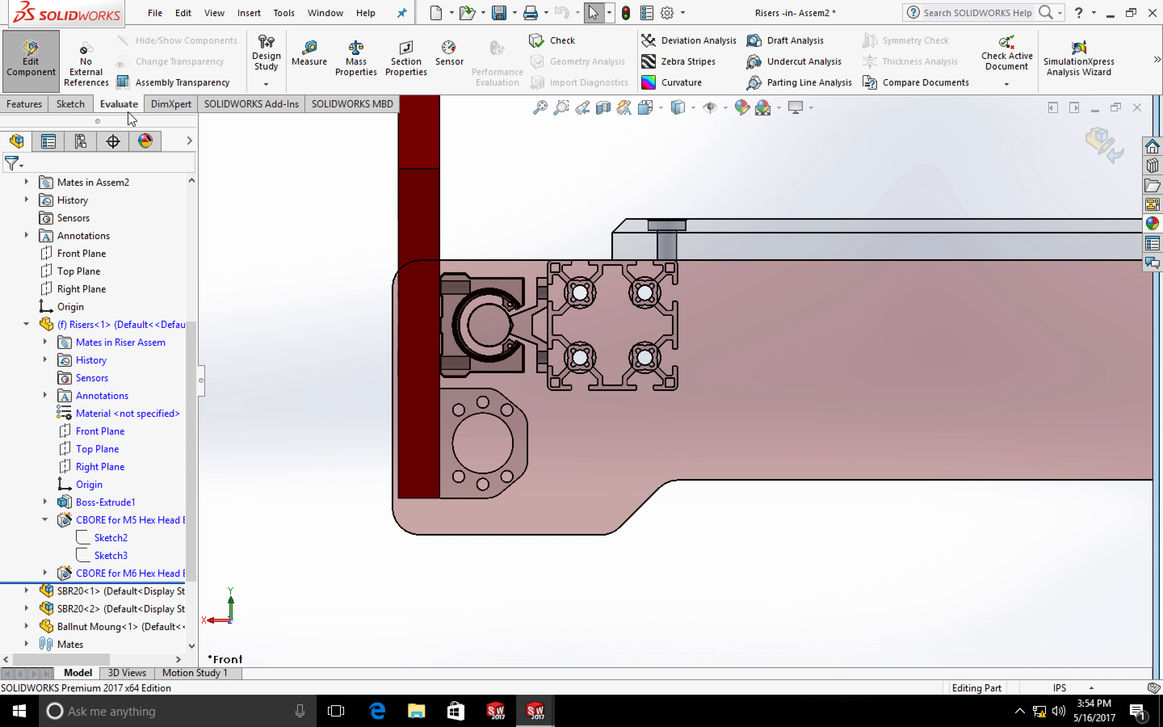
{"action": "left_click", "coordinate": [323, 72]}
{"action": "left_click", "coordinate": [512, 439]}
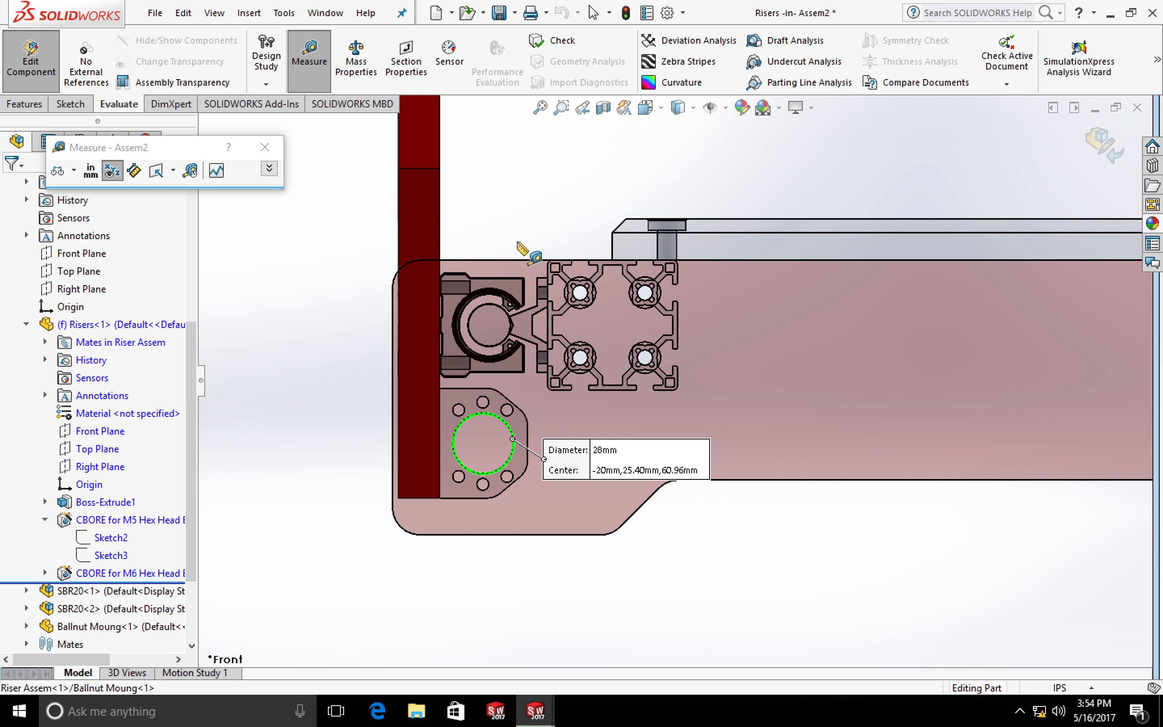
{"action": "left_click", "coordinate": [513, 260]}
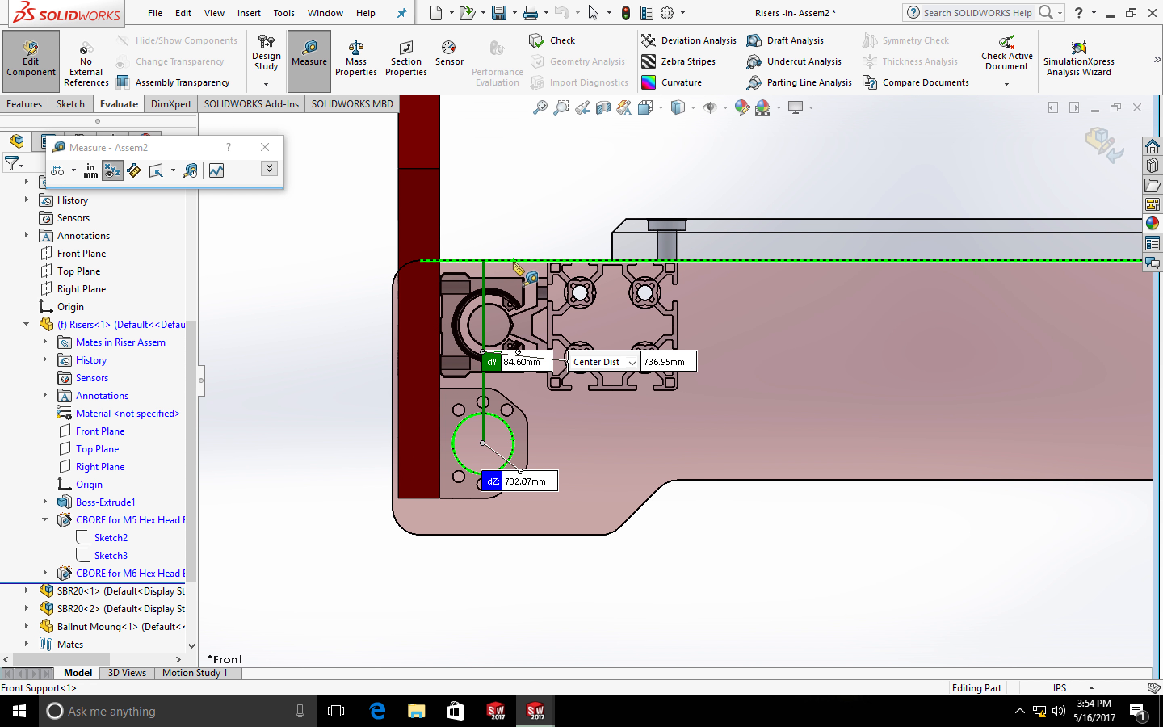
Measure the distance from the front support's bottom edge to the ball-nut mount's large bore center, then clear the selection
{"action": "scroll", "coordinate": [561, 474], "scroll_direction": "down", "scroll_amount": 2}
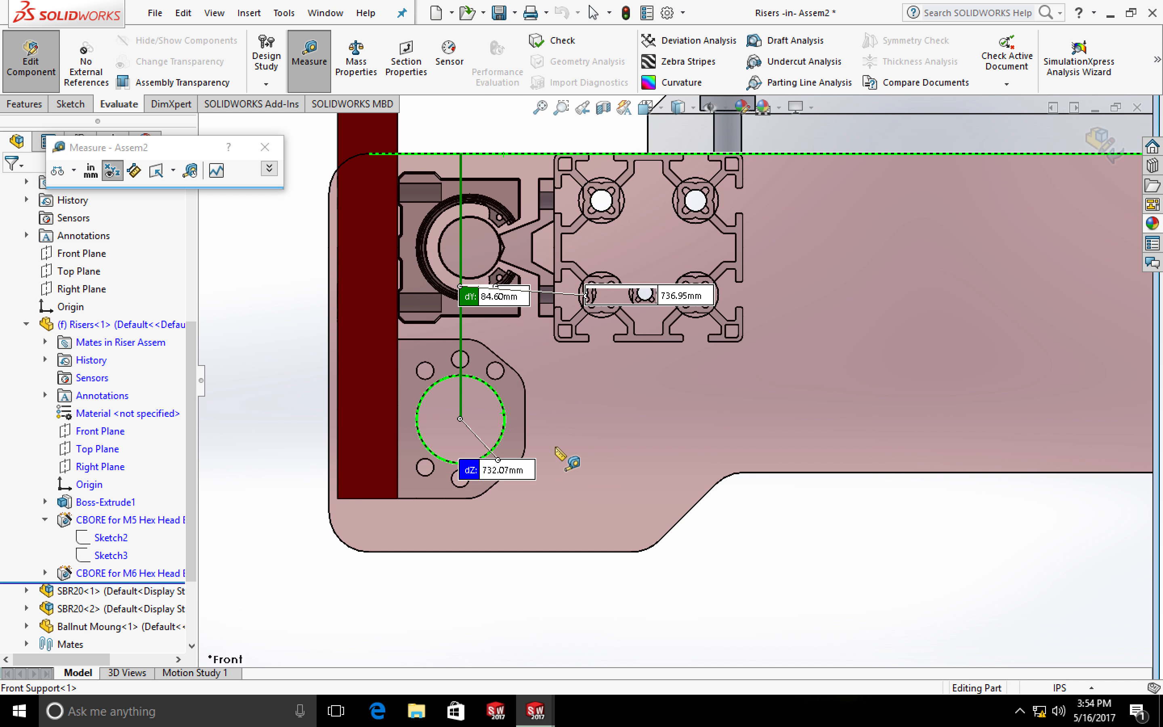
{"action": "scroll", "coordinate": [488, 547], "scroll_direction": "up", "scroll_amount": 1}
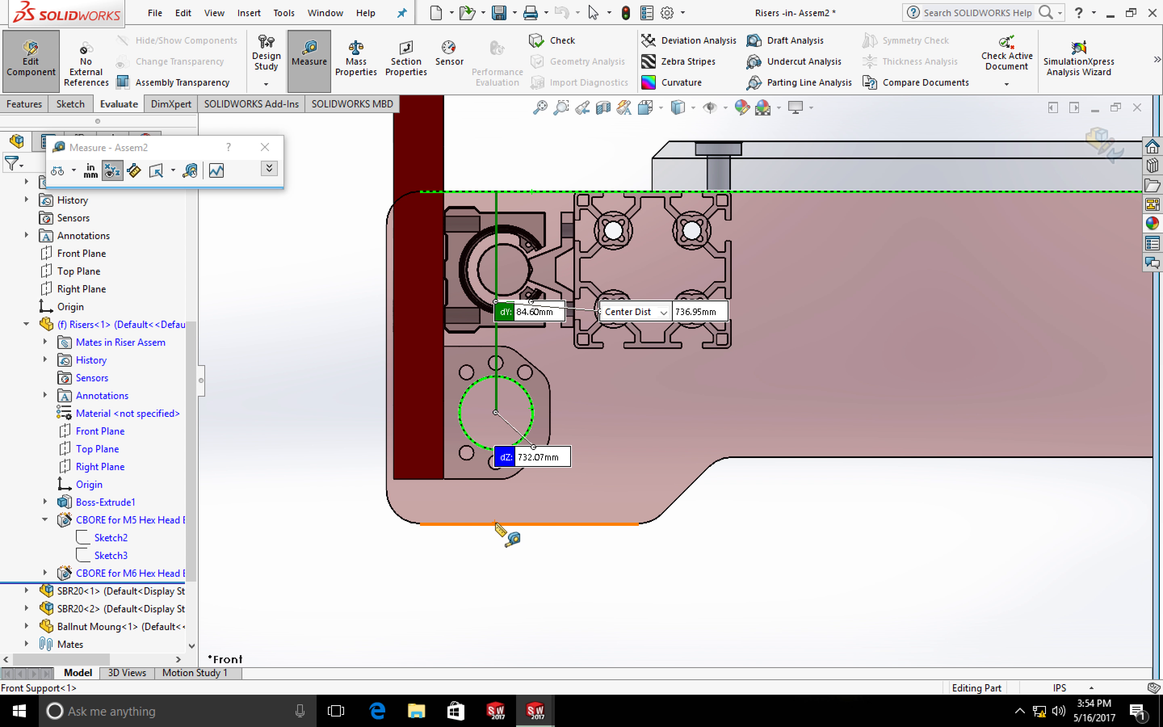
{"action": "left_click", "coordinate": [496, 524]}
{"action": "left_click", "coordinate": [486, 415]}
{"action": "left_click", "coordinate": [222, 474]}
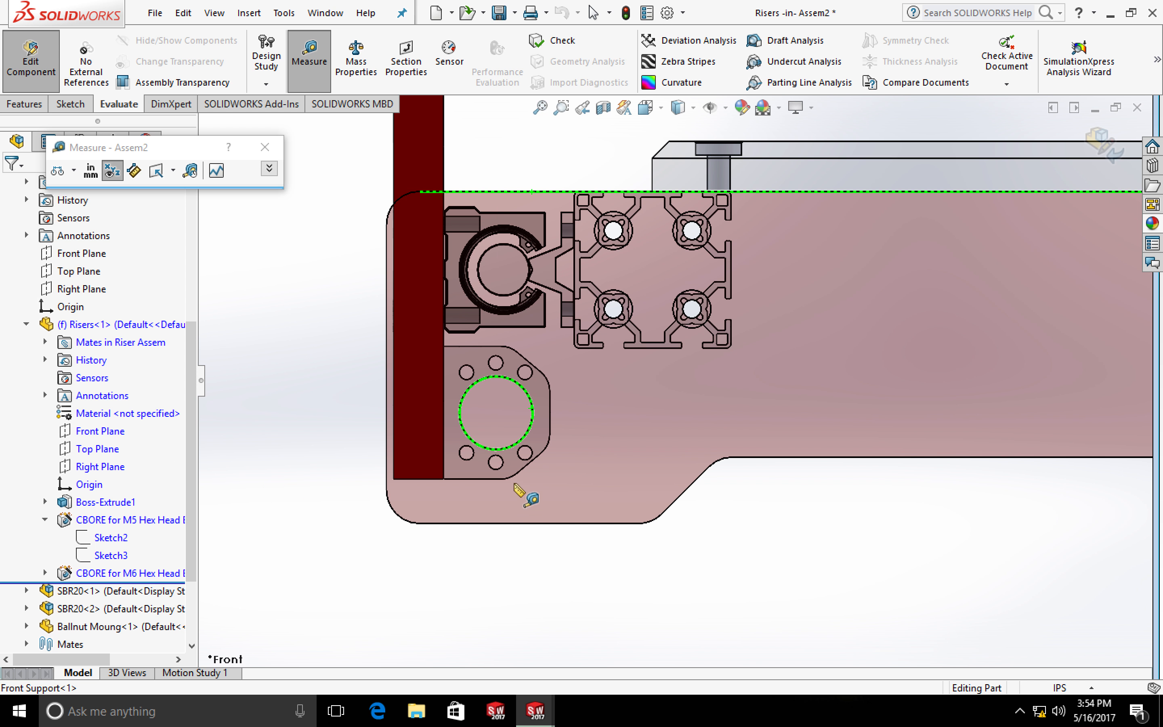
{"action": "left_click", "coordinate": [508, 523]}
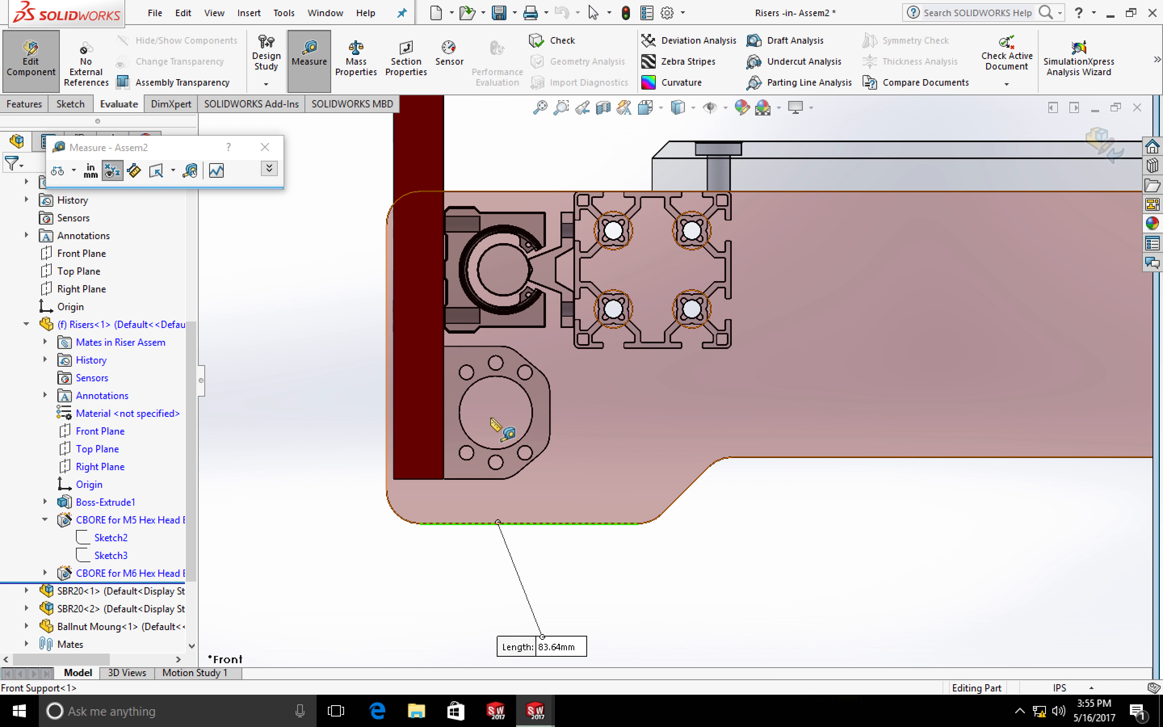
{"action": "left_click", "coordinate": [515, 446]}
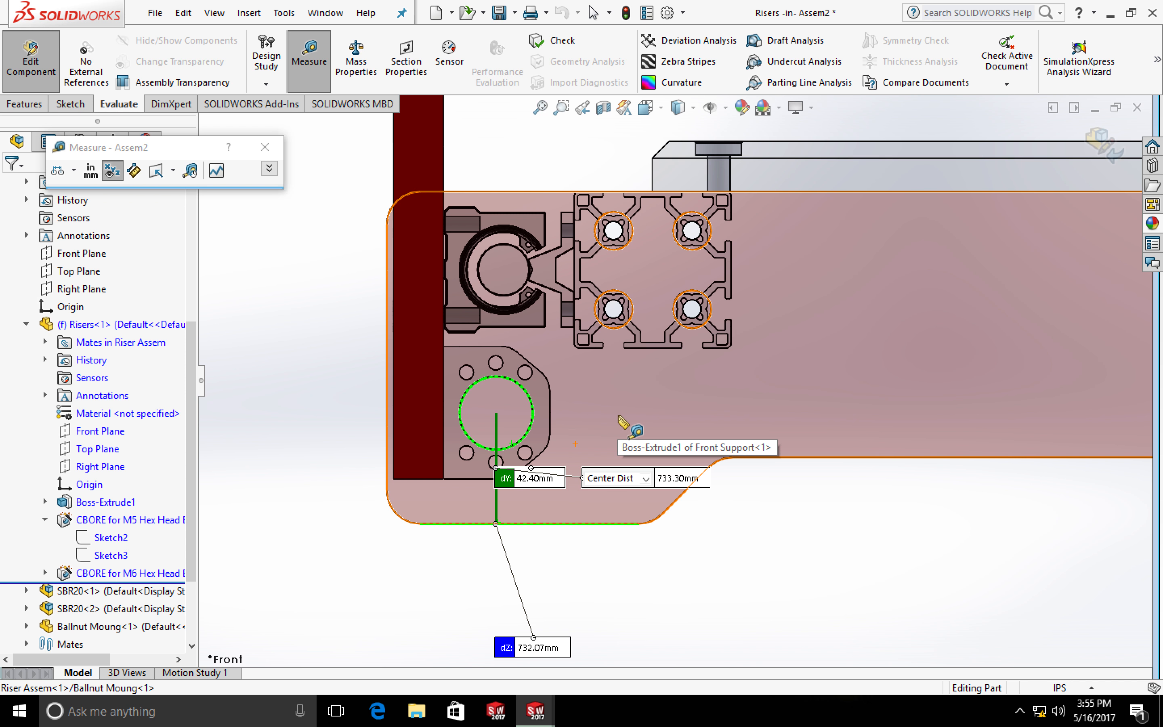
{"action": "scroll", "coordinate": [663, 480], "scroll_direction": "up", "scroll_amount": 1}
{"action": "left_click", "coordinate": [752, 571]}
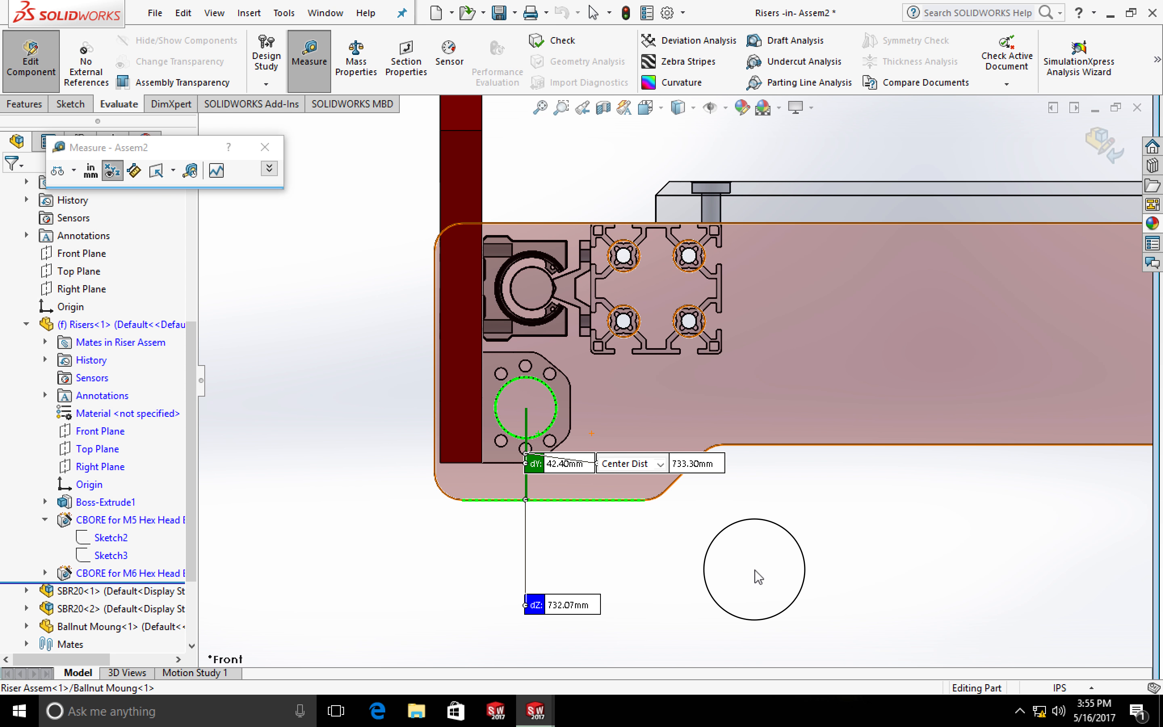
Measure from the ball-nut mount's large bore beside the red riser to the front support's face, then close the measurement
{"action": "scroll", "coordinate": [802, 541], "scroll_direction": "down", "scroll_amount": 2}
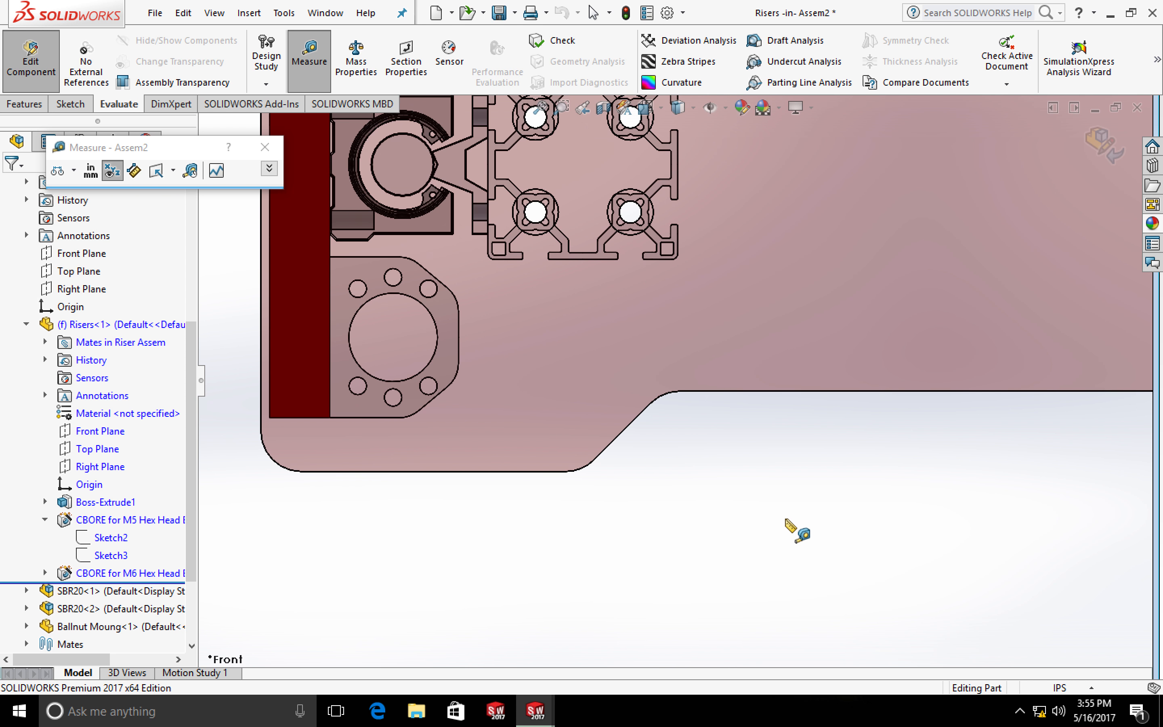
{"action": "scroll", "coordinate": [797, 533], "scroll_direction": "up", "scroll_amount": 8}
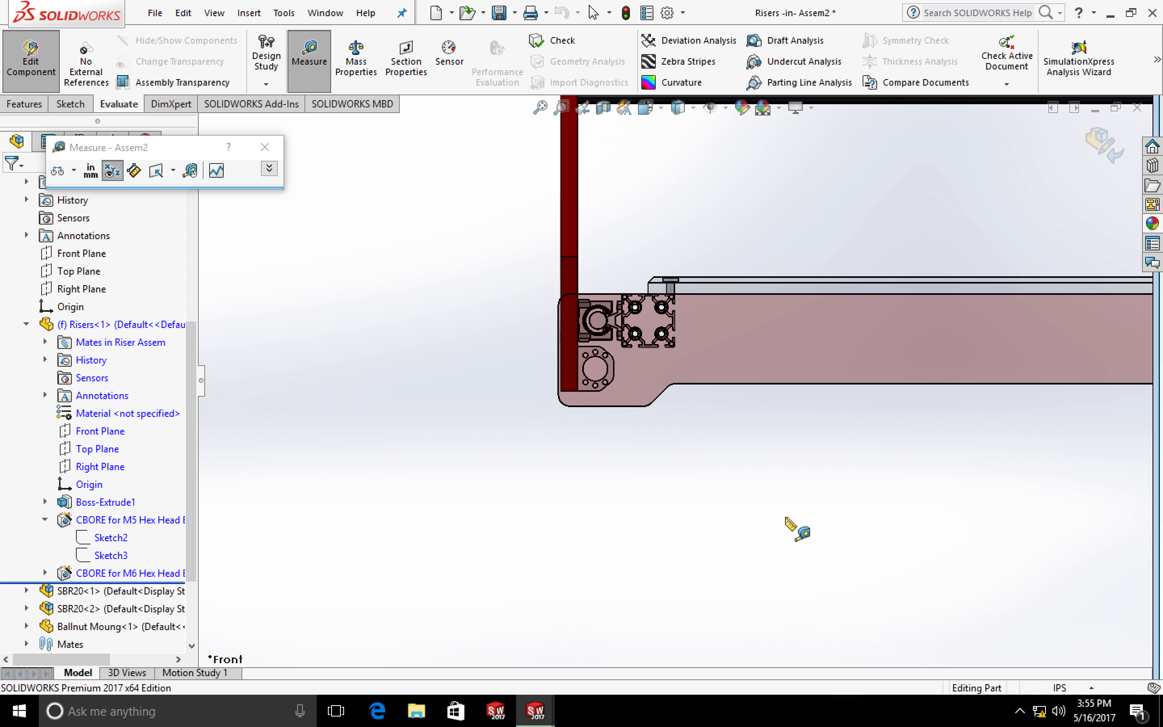
{"action": "scroll", "coordinate": [692, 418], "scroll_direction": "up", "scroll_amount": 3}
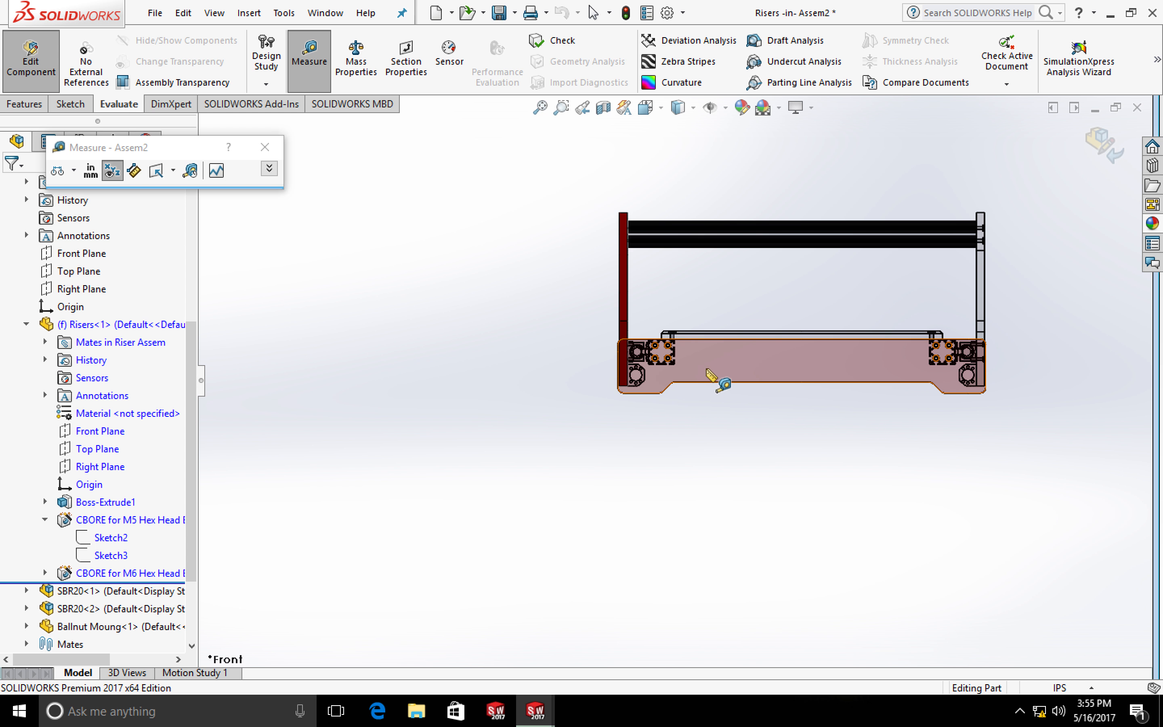
{"action": "scroll", "coordinate": [662, 389], "scroll_direction": "down", "scroll_amount": 2}
{"action": "left_click", "coordinate": [624, 381]}
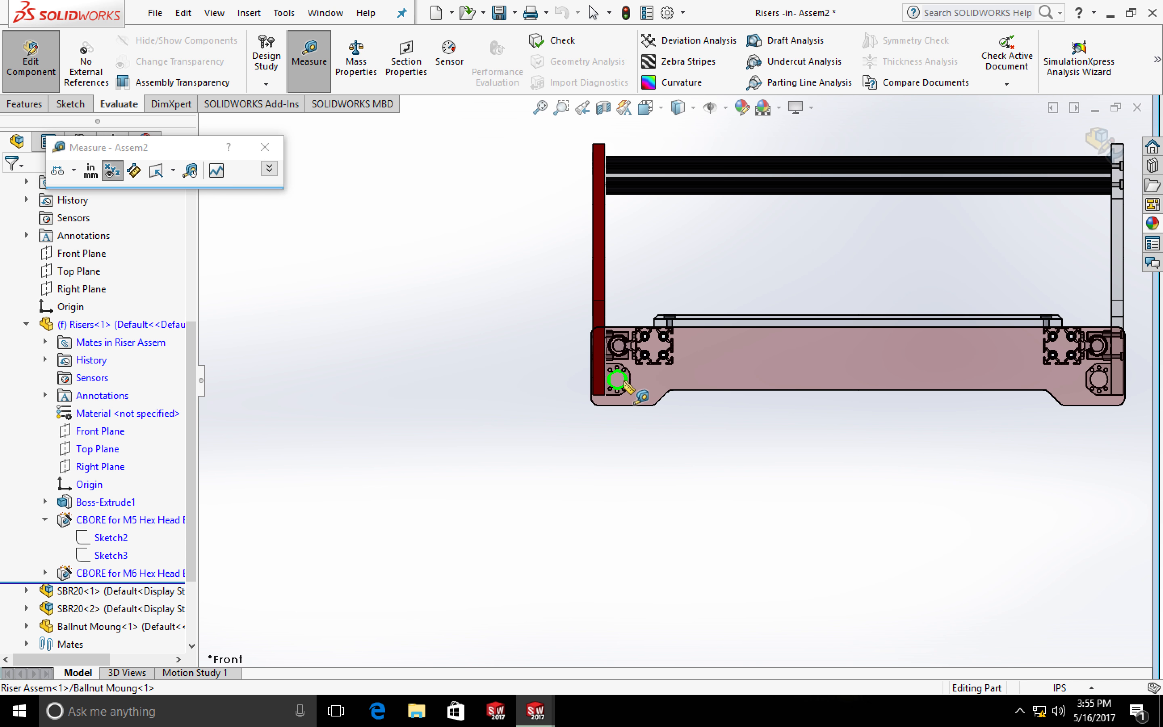
{"action": "left_click", "coordinate": [854, 345]}
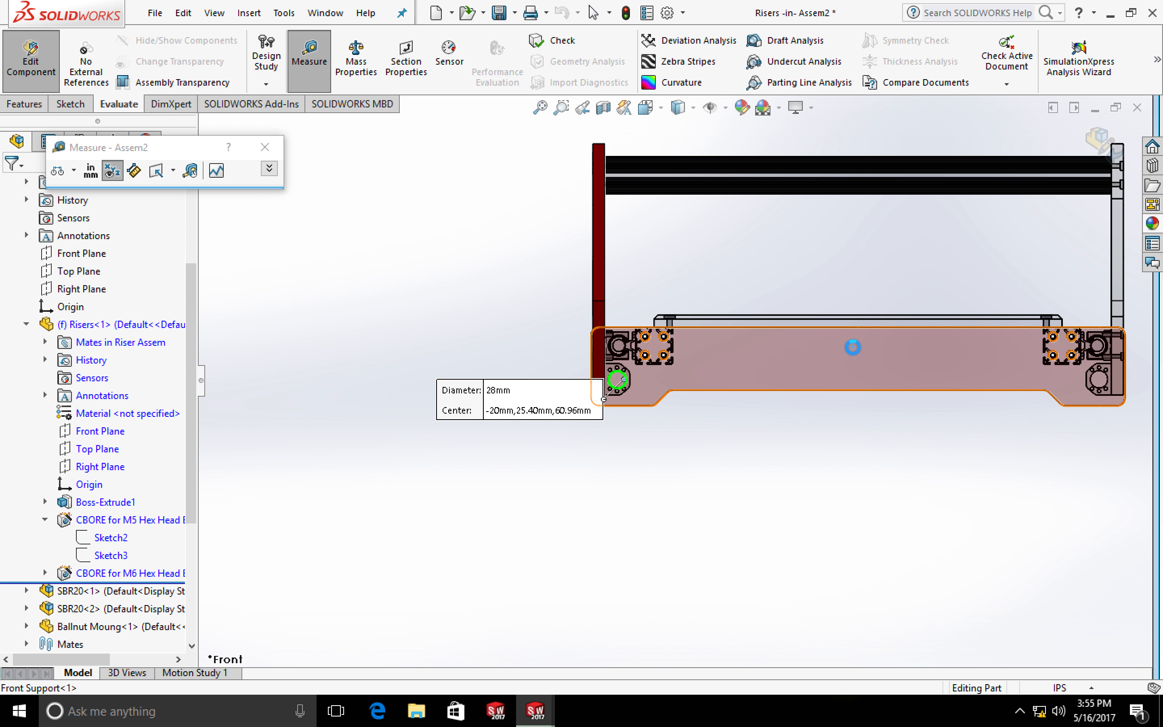
{"action": "scroll", "coordinate": [768, 414], "scroll_direction": "up", "scroll_amount": 1}
{"action": "scroll", "coordinate": [765, 412], "scroll_direction": "down", "scroll_amount": 1}
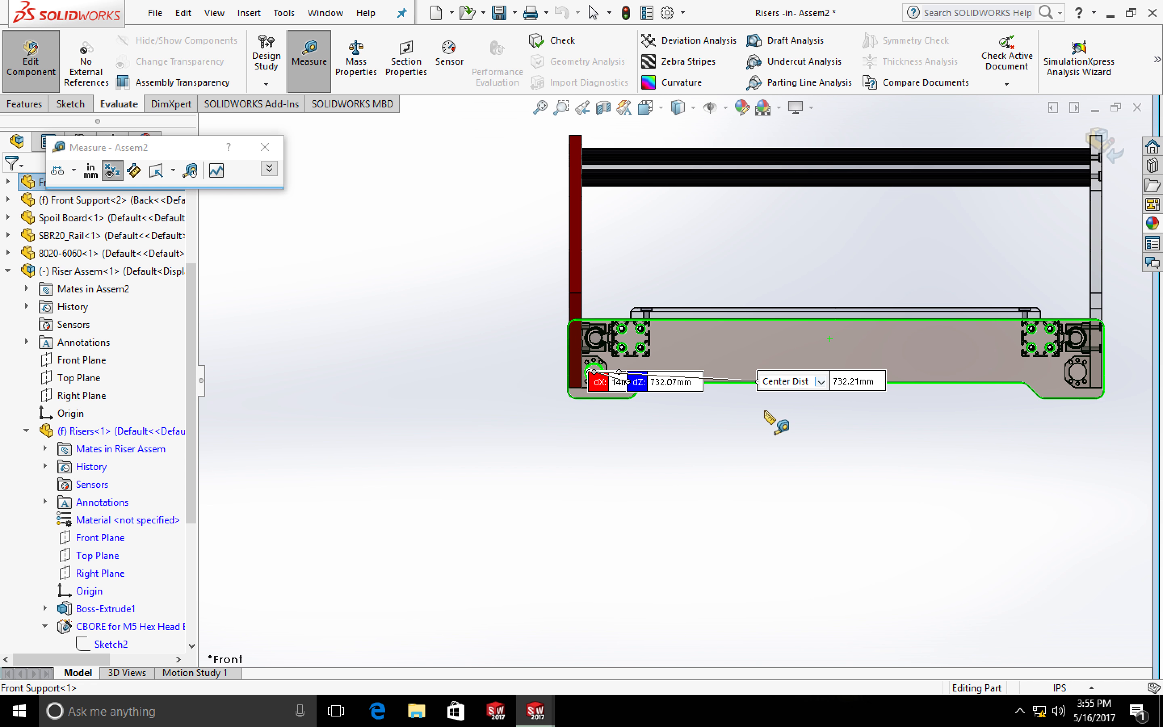
{"action": "scroll", "coordinate": [765, 413], "scroll_direction": "up", "scroll_amount": 3}
{"action": "scroll", "coordinate": [712, 392], "scroll_direction": "up", "scroll_amount": 1}
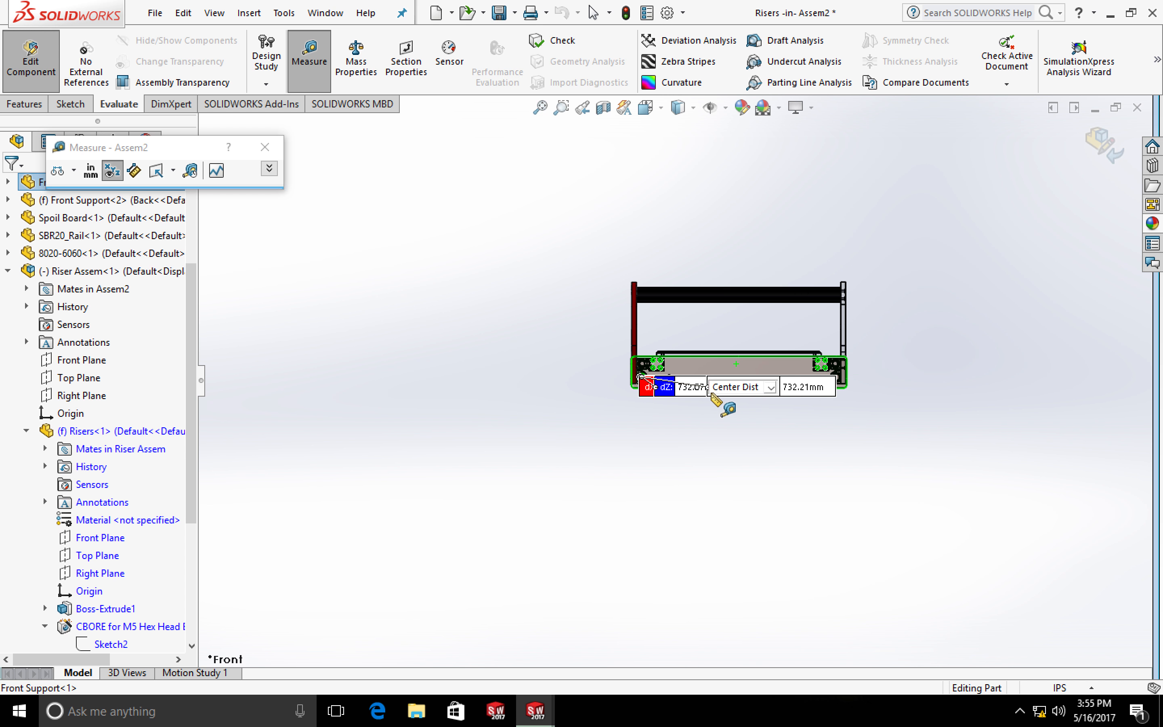
{"action": "scroll", "coordinate": [712, 392], "scroll_direction": "down", "scroll_amount": 5}
{"action": "scroll", "coordinate": [673, 387], "scroll_direction": "down", "scroll_amount": 3}
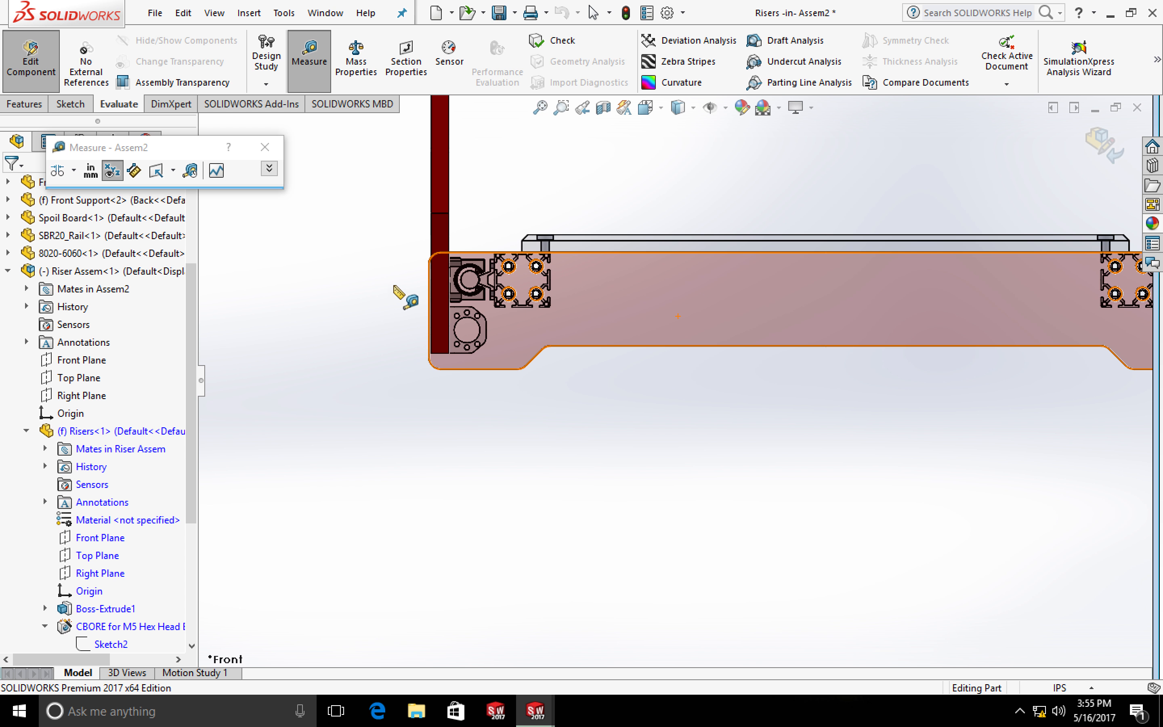
{"action": "left_click", "coordinate": [265, 147]}
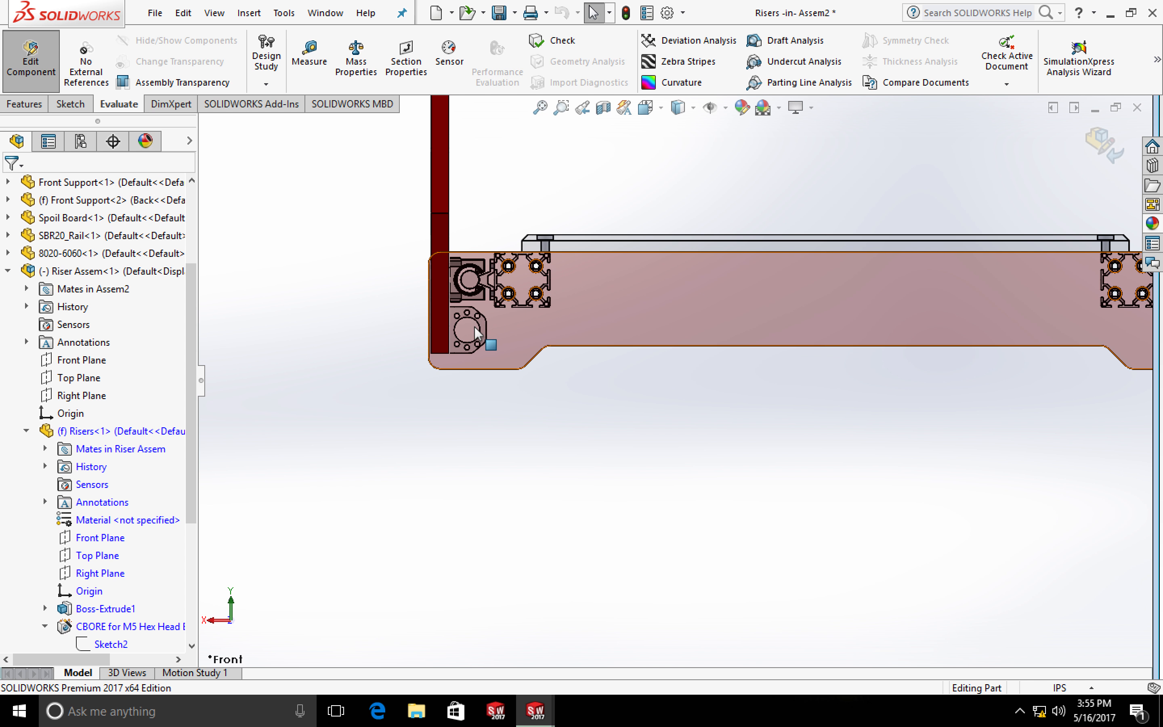
Examine how the ball-nut mounts sit behind the front support, both close to the red riser and across the full frame width
{"action": "scroll", "coordinate": [436, 299], "scroll_direction": "down", "scroll_amount": 2}
{"action": "scroll", "coordinate": [661, 351], "scroll_direction": "up", "scroll_amount": 2}
{"action": "scroll", "coordinate": [662, 351], "scroll_direction": "down", "scroll_amount": 1}
{"action": "scroll", "coordinate": [662, 351], "scroll_direction": "down", "scroll_amount": 3}
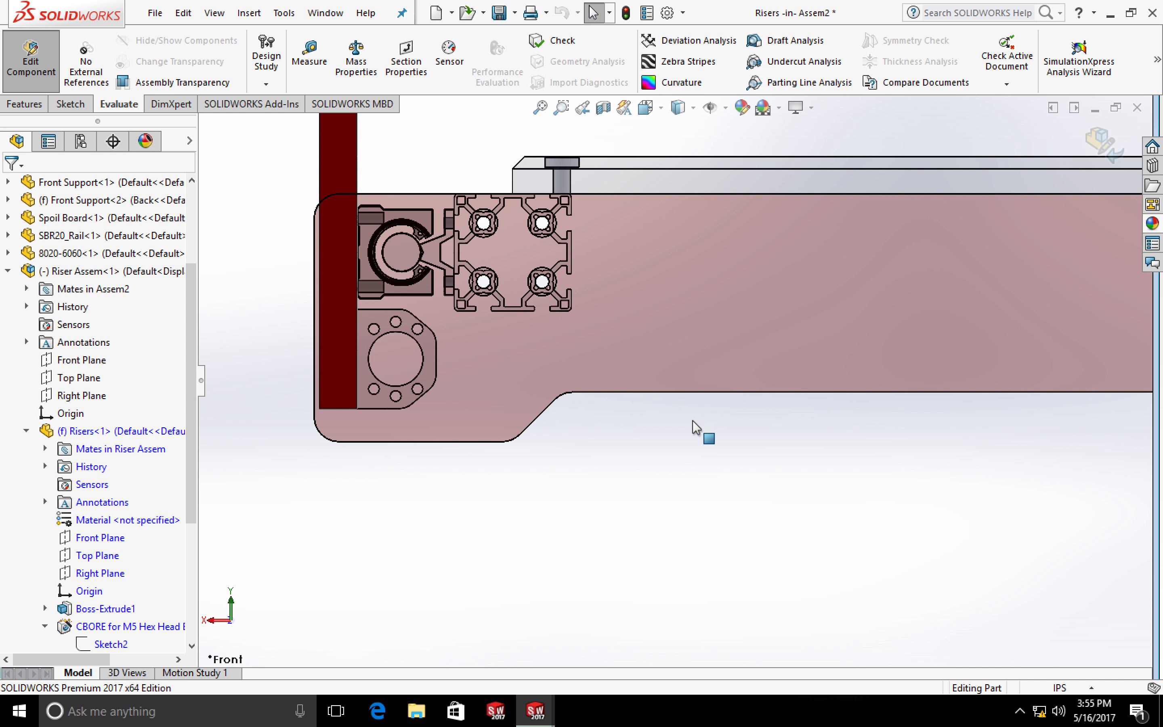
{"action": "scroll", "coordinate": [692, 421], "scroll_direction": "down", "scroll_amount": 3}
{"action": "scroll", "coordinate": [692, 421], "scroll_direction": "up", "scroll_amount": 5}
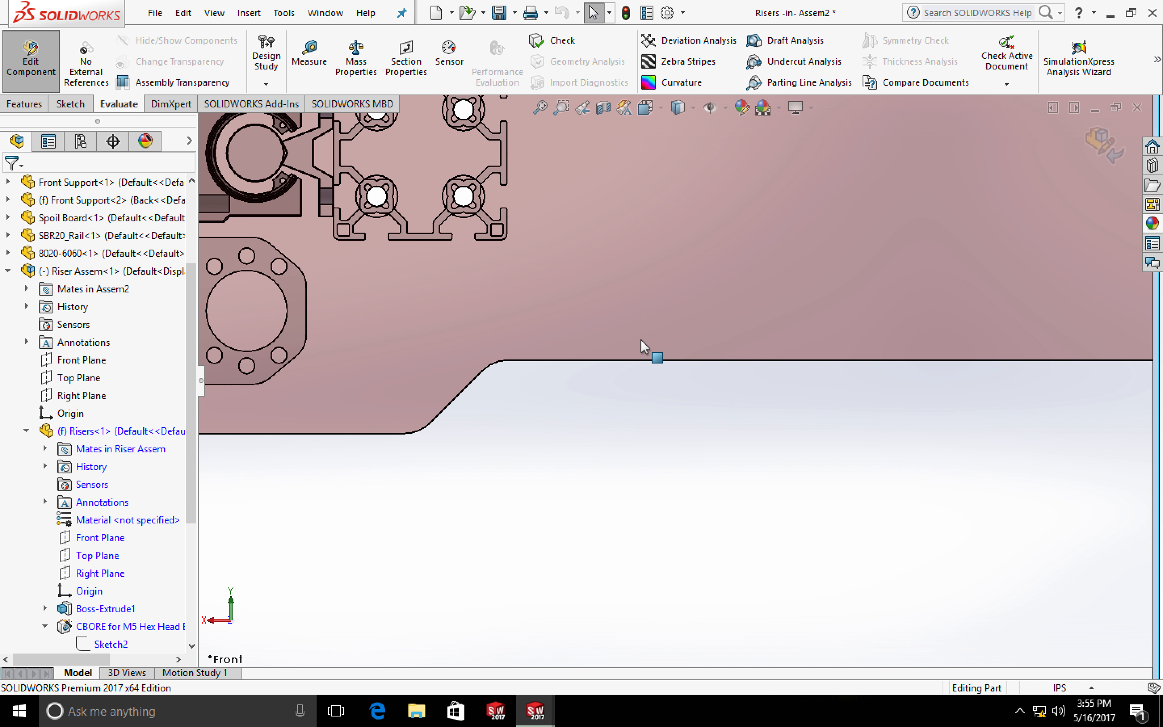
{"action": "scroll", "coordinate": [648, 305], "scroll_direction": "up", "scroll_amount": 3}
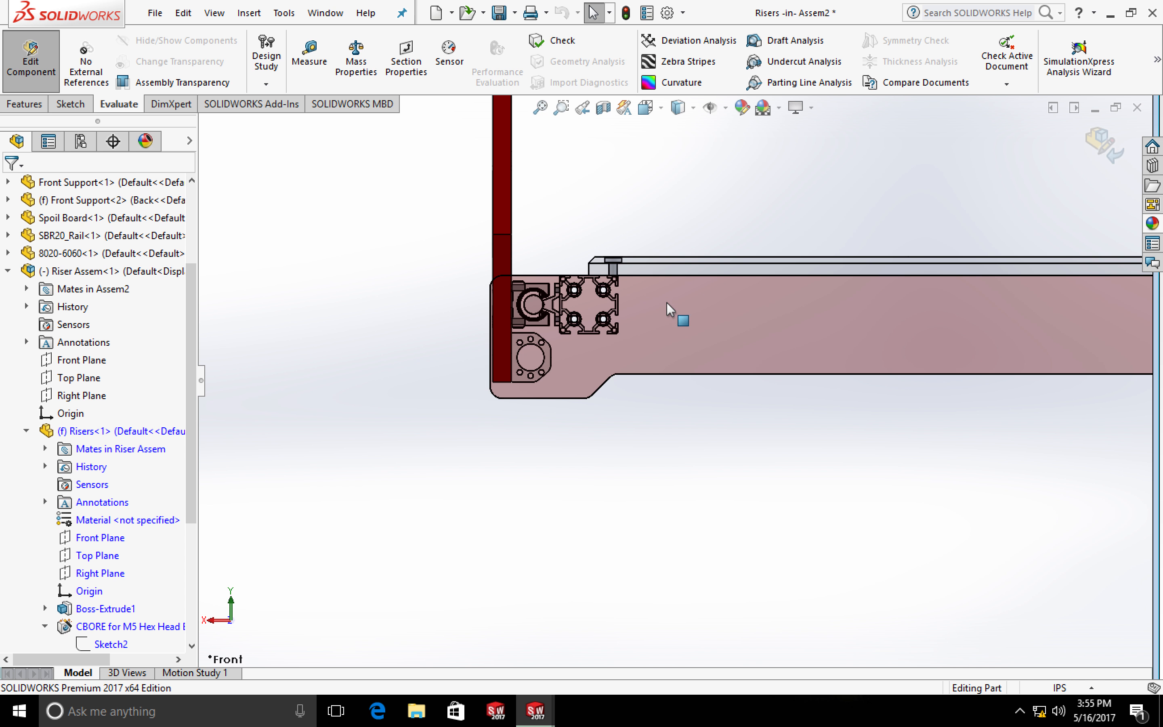
{"action": "scroll", "coordinate": [675, 311], "scroll_direction": "up", "scroll_amount": 3}
{"action": "scroll", "coordinate": [865, 338], "scroll_direction": "up", "scroll_amount": 2}
{"action": "scroll", "coordinate": [834, 359], "scroll_direction": "down", "scroll_amount": 5}
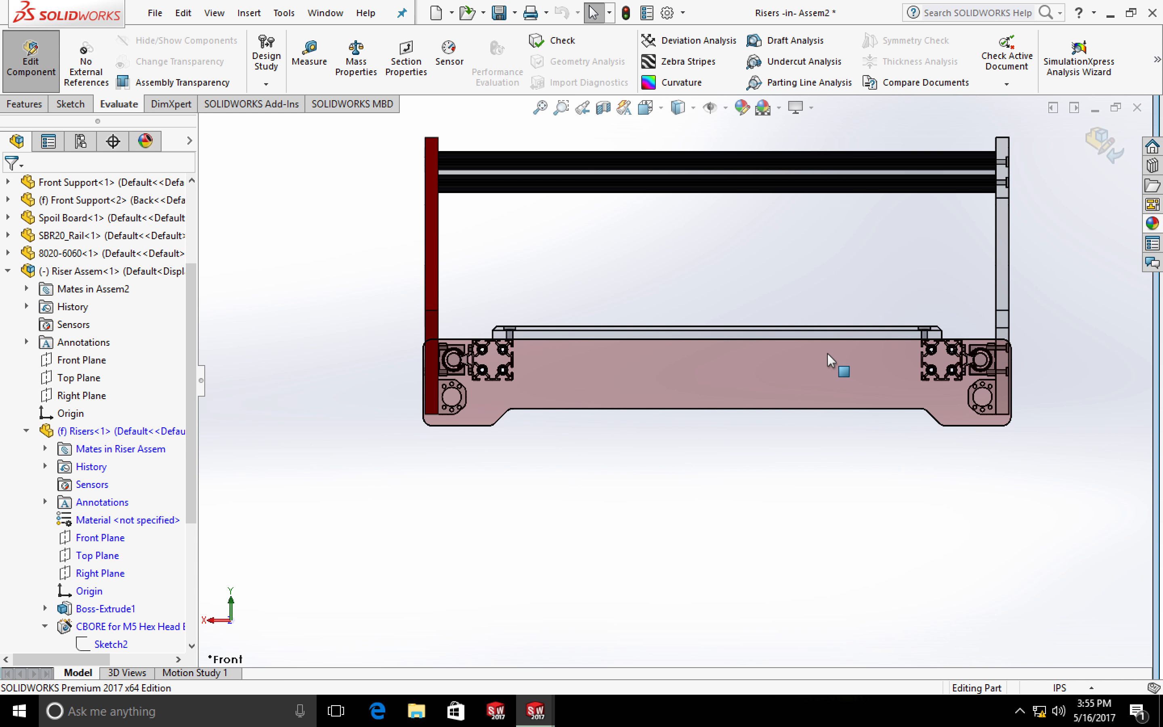
Measure the distance between the large bores of the two opposite ball-nut mounts
{"action": "left_click", "coordinate": [311, 57]}
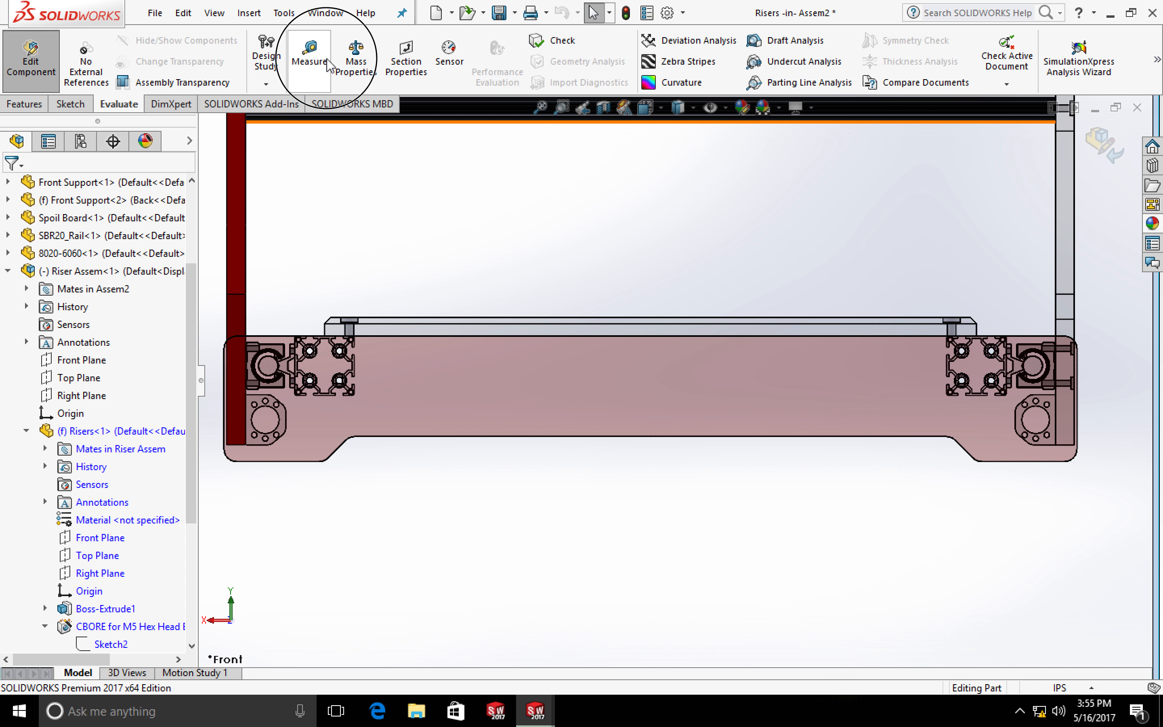
{"action": "left_click", "coordinate": [278, 426]}
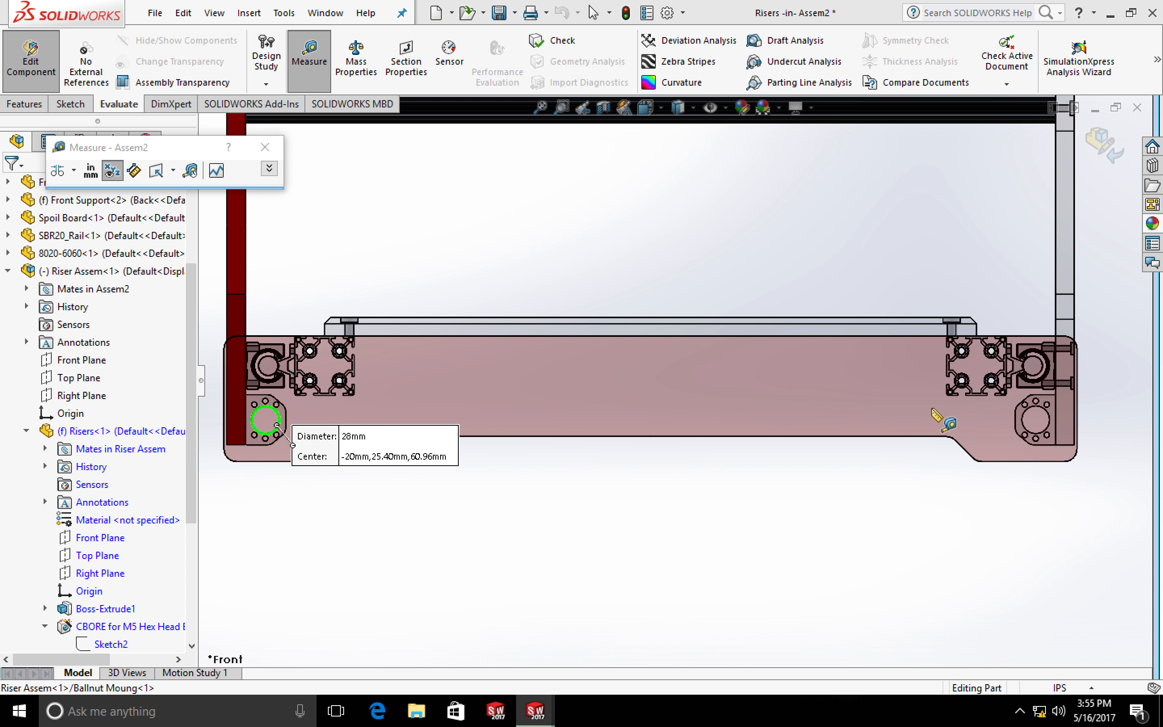
{"action": "left_click", "coordinate": [1025, 423]}
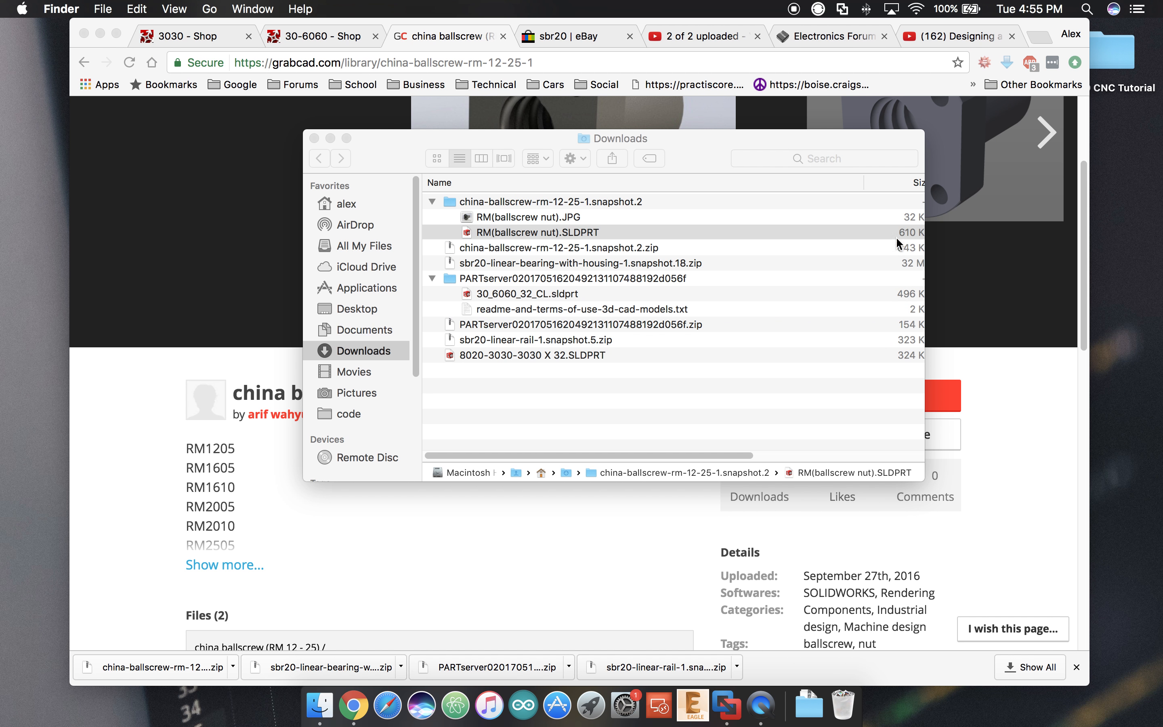
Close the Downloads window in macOS and calculate 752/2 with a Google search in a new Chrome tab
{"action": "left_click", "coordinate": [315, 139]}
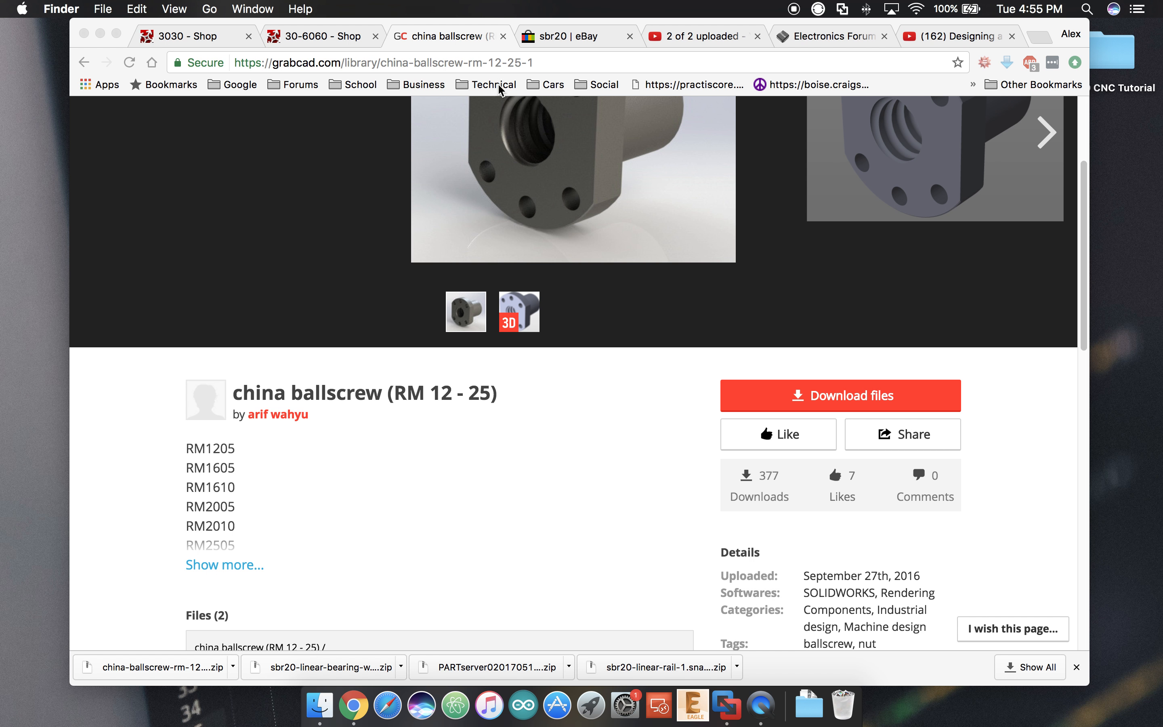
{"action": "left_click", "coordinate": [1034, 35]}
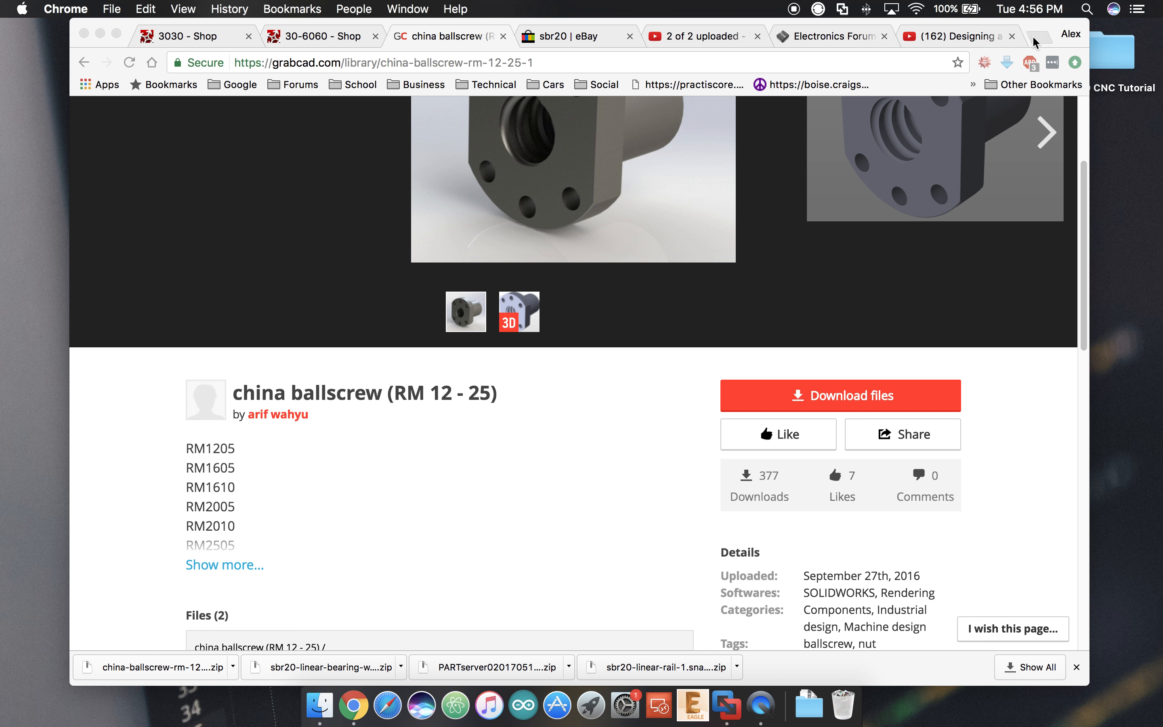
{"action": "type", "text": "7"}
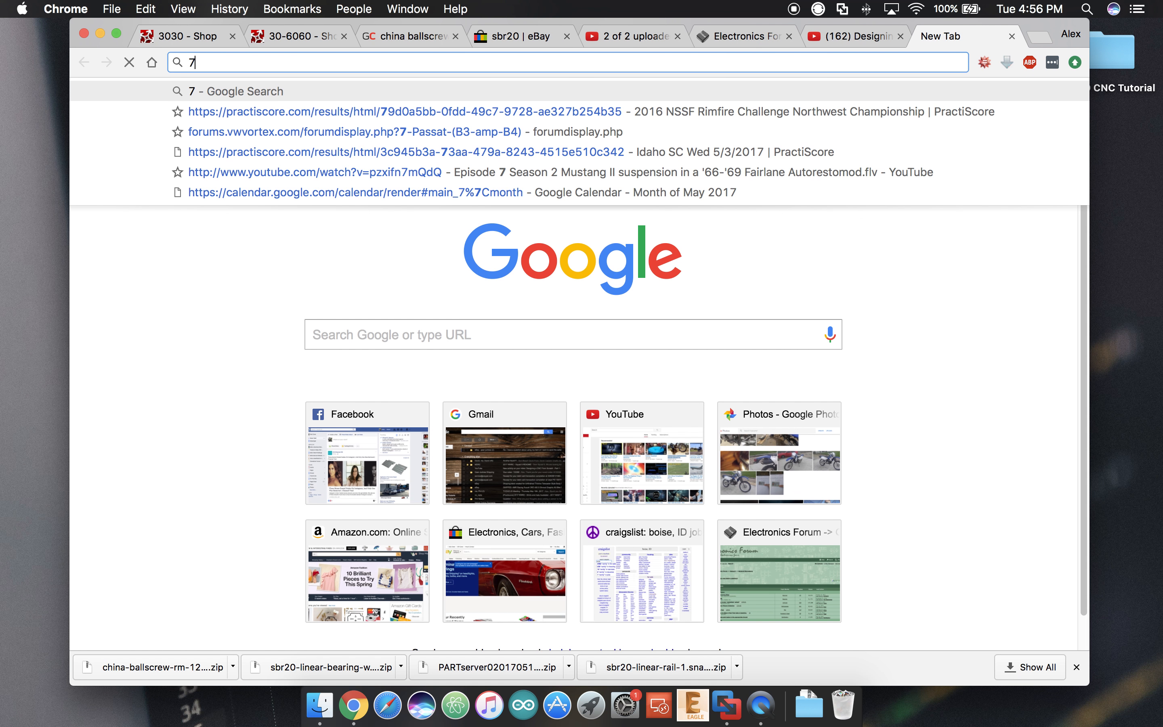
{"action": "type", "text": "52."}
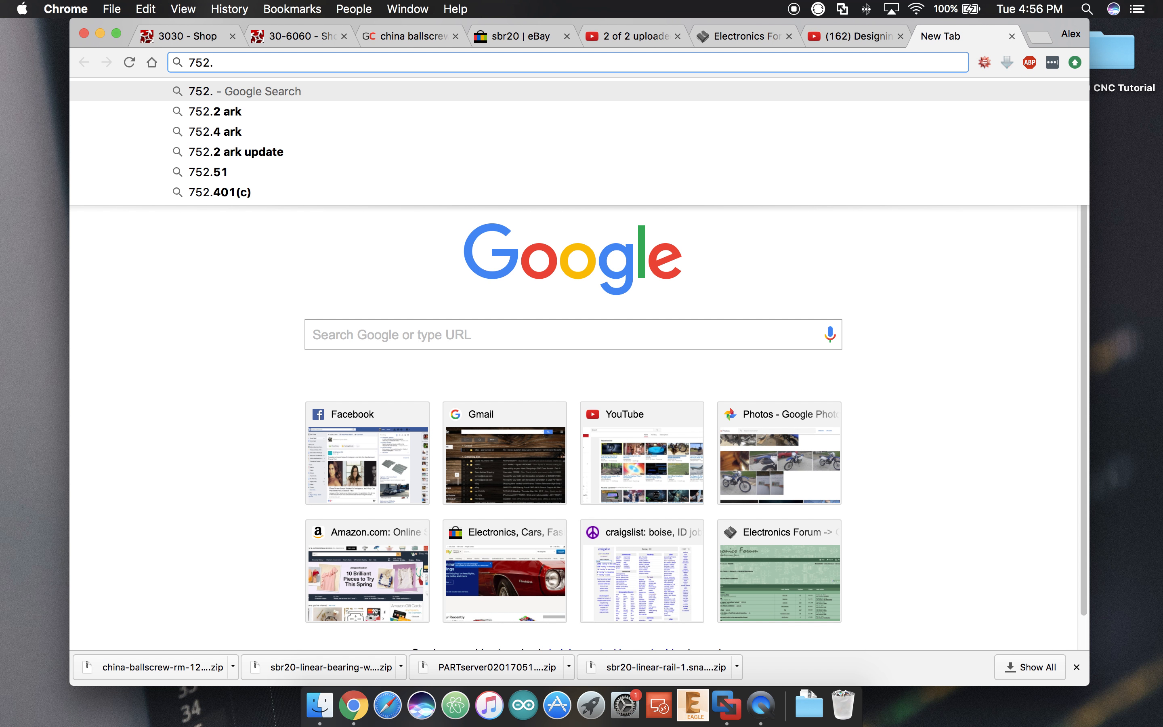
{"action": "key", "text": "BackSpace"}
{"action": "type", "text": "/2"}
{"action": "key", "text": "Return"}
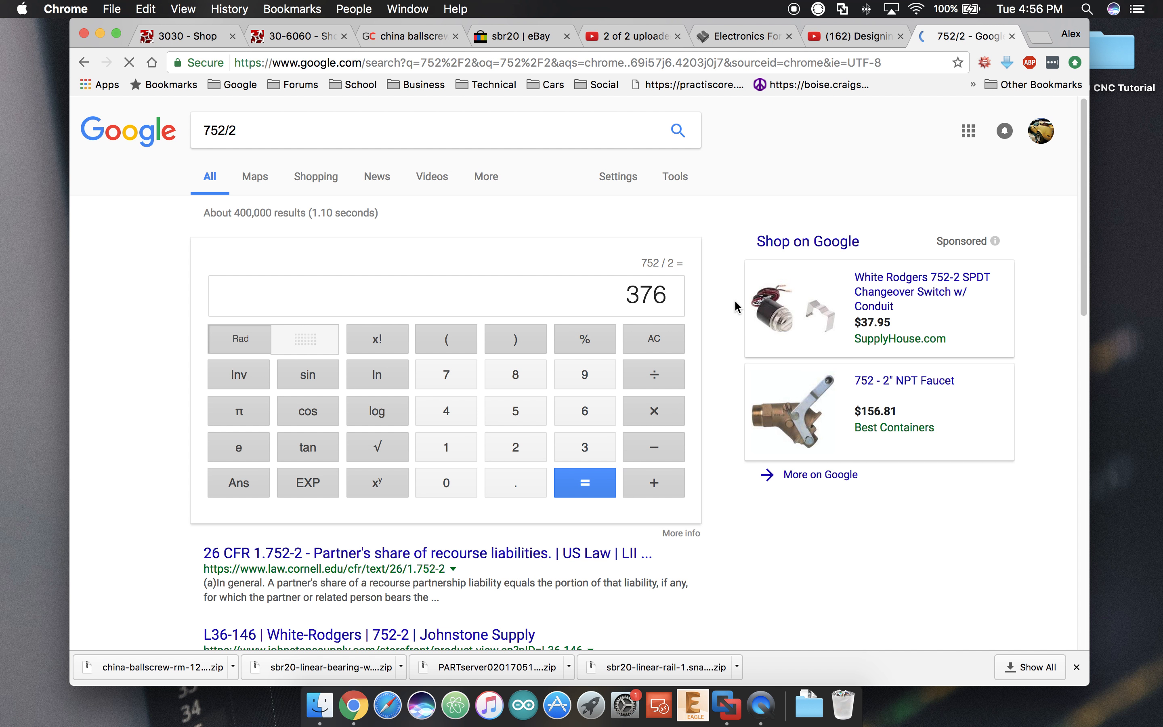
Switch back to SOLIDWORKS and change the measurement between the two ball-nut bores to Center Dist
{"action": "key", "text": "ctrl+Right"}
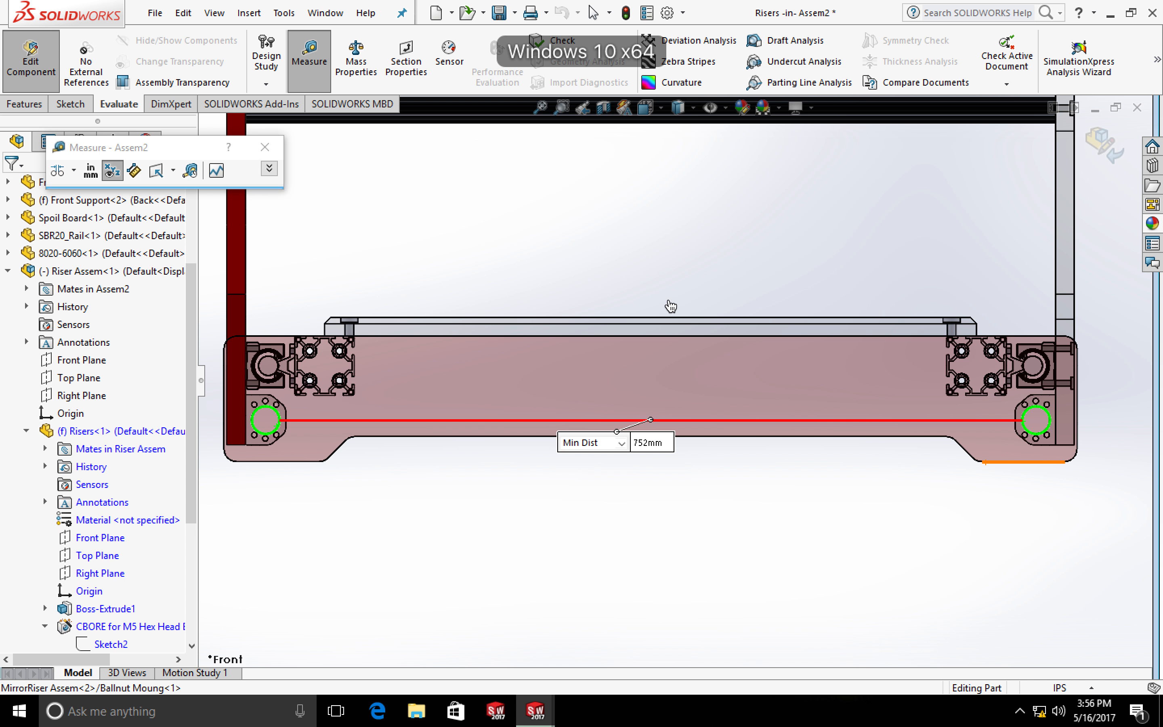
{"action": "left_click", "coordinate": [621, 443]}
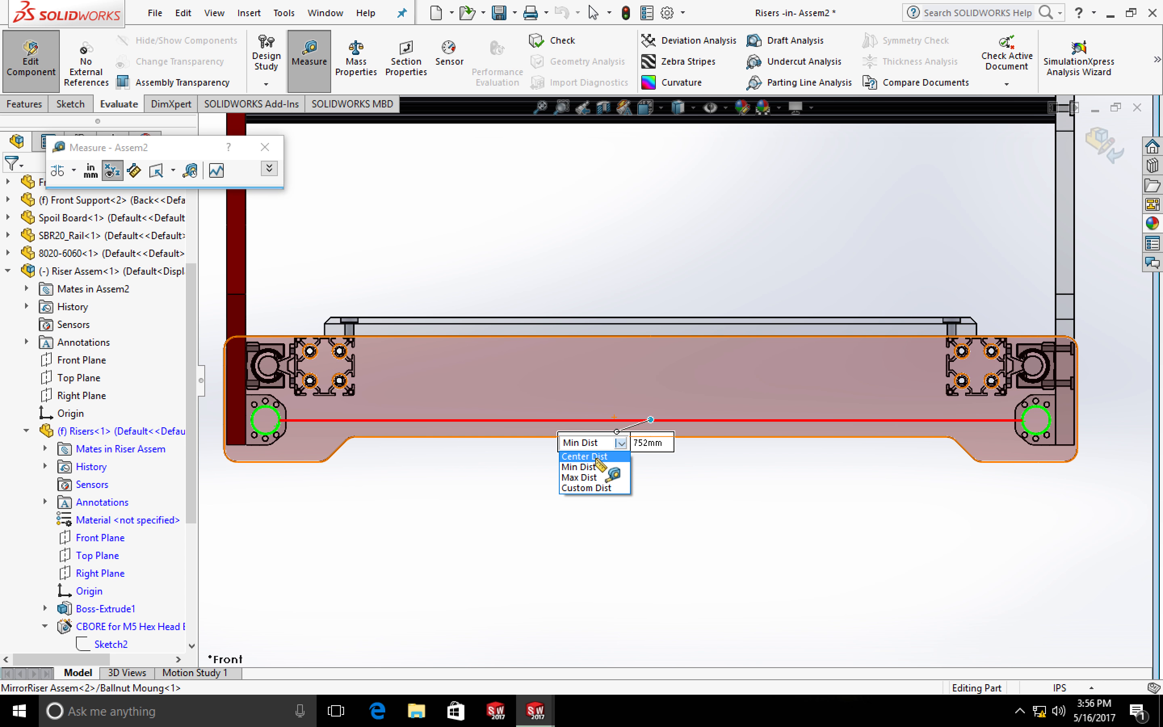
{"action": "left_click", "coordinate": [596, 457]}
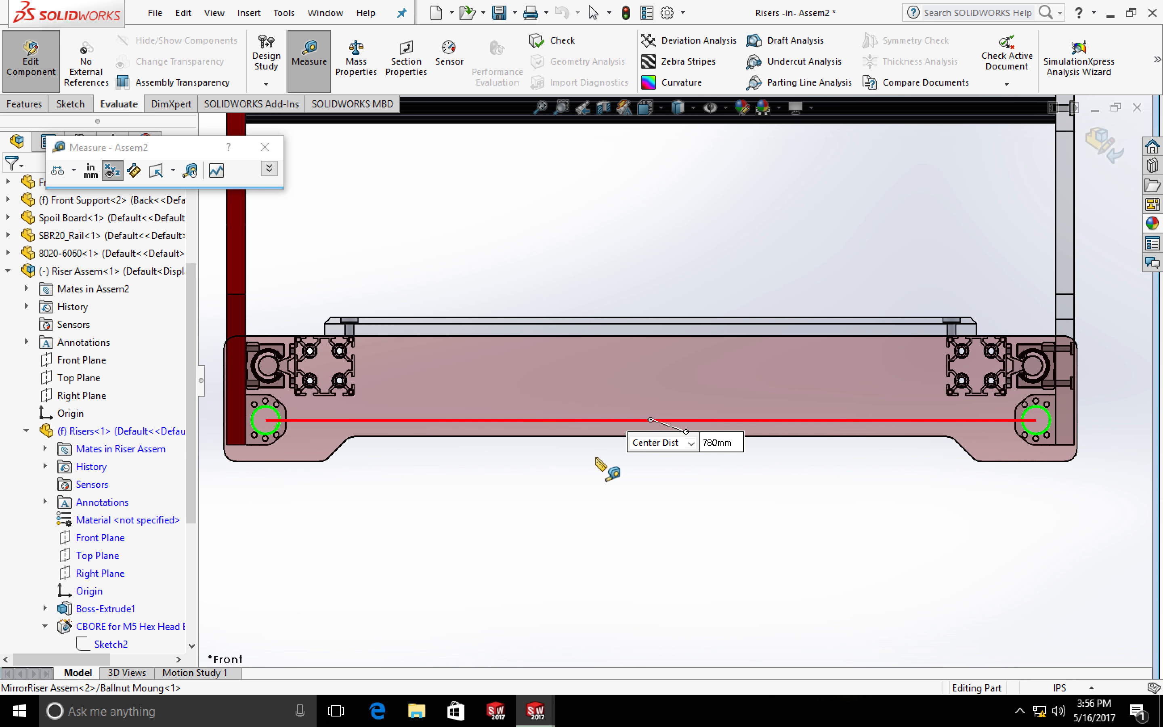
Switch to the Google calculator in Chrome and calculate 780 ÷ 2
{"action": "key", "text": "ctrl+Left"}
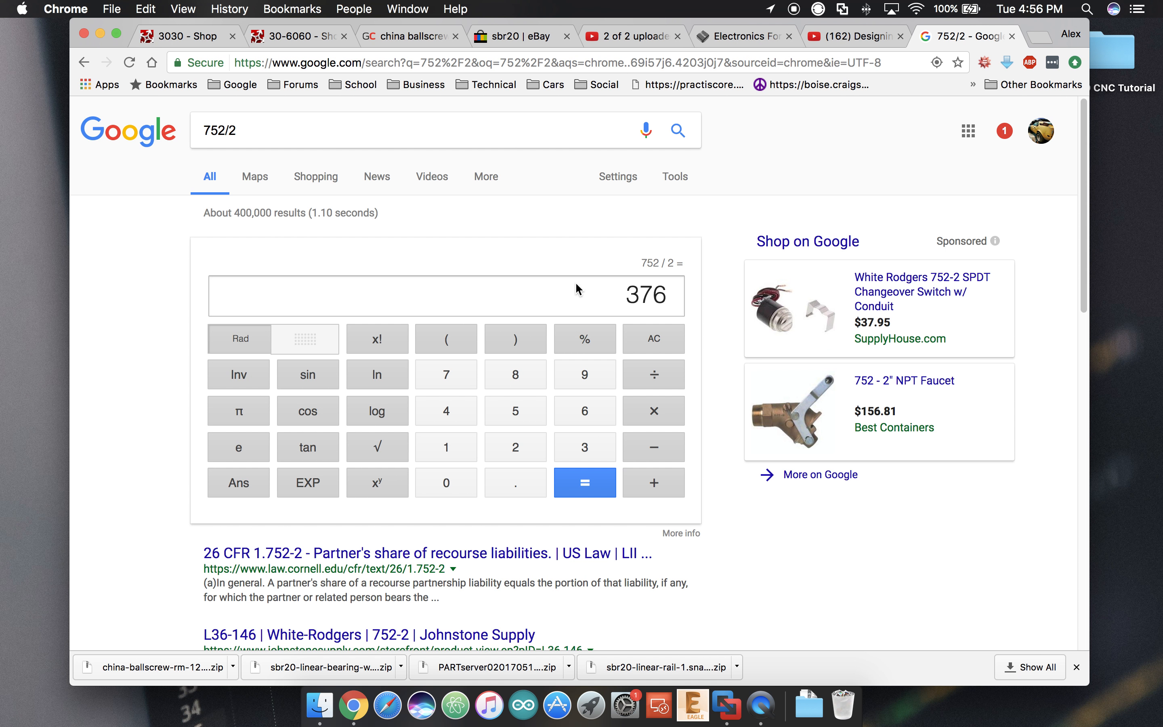
{"action": "left_click", "coordinate": [470, 388]}
{"action": "left_click", "coordinate": [500, 382]}
{"action": "left_click", "coordinate": [461, 480]}
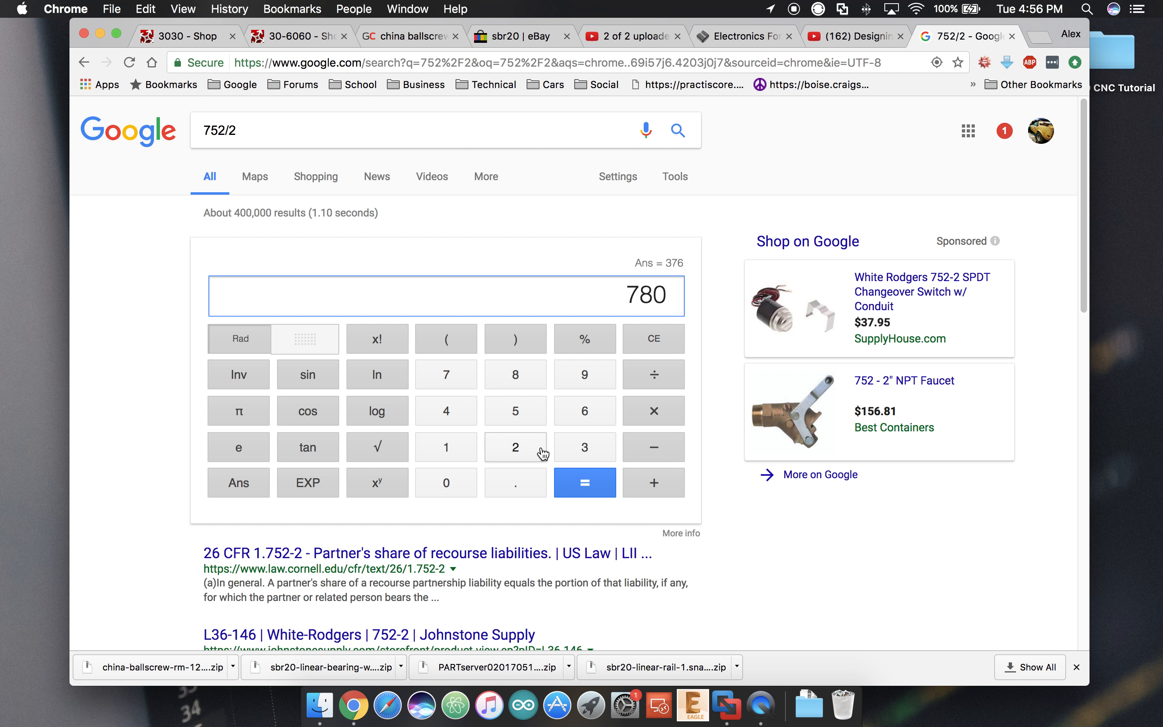
{"action": "left_click", "coordinate": [646, 384]}
{"action": "left_click", "coordinate": [515, 447]}
{"action": "left_click", "coordinate": [596, 486]}
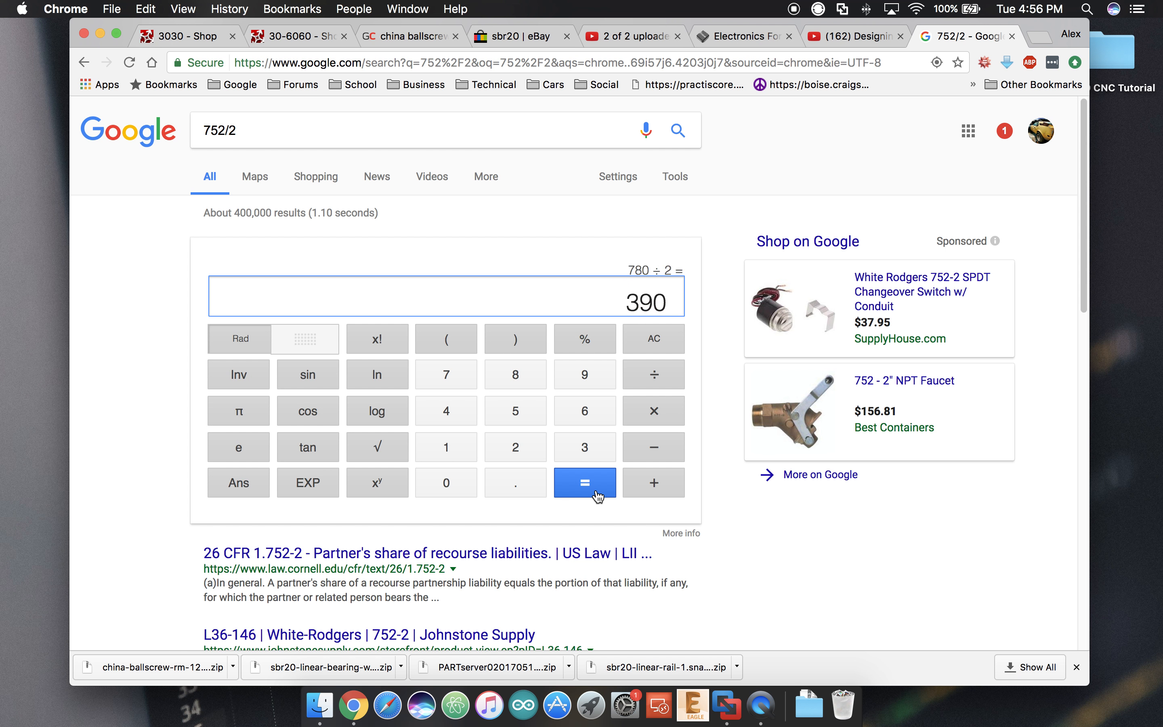
Return to SOLIDWORKS and try a fresh measurement from the ball-nut mount's large bore beside the red riser to the front support's lower edge
{"action": "key", "text": "ctrl+Right"}
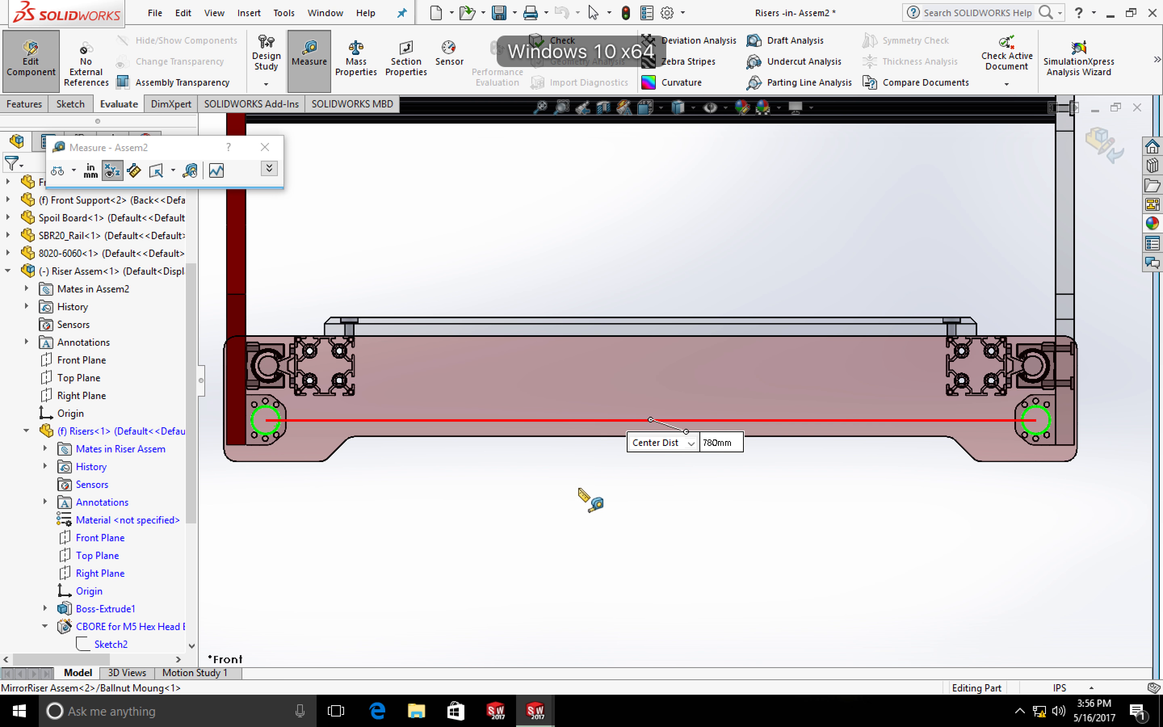
{"action": "left_click", "coordinate": [286, 460]}
{"action": "key", "text": "Escape"}
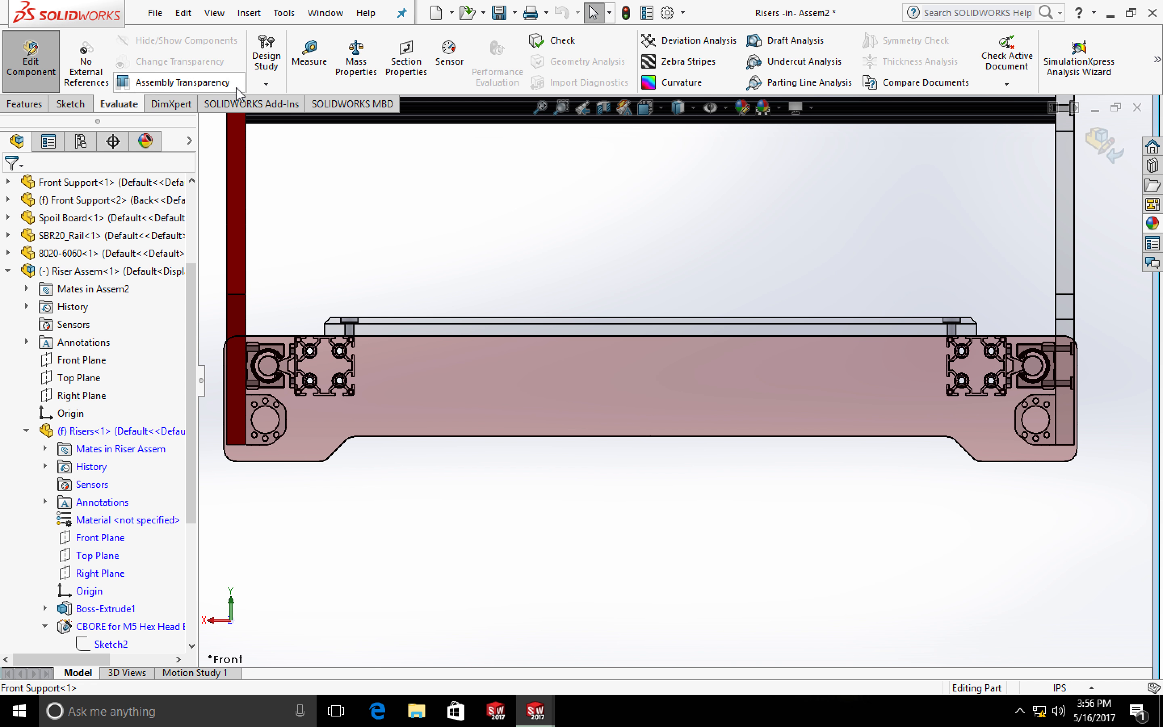
{"action": "left_click", "coordinate": [298, 79]}
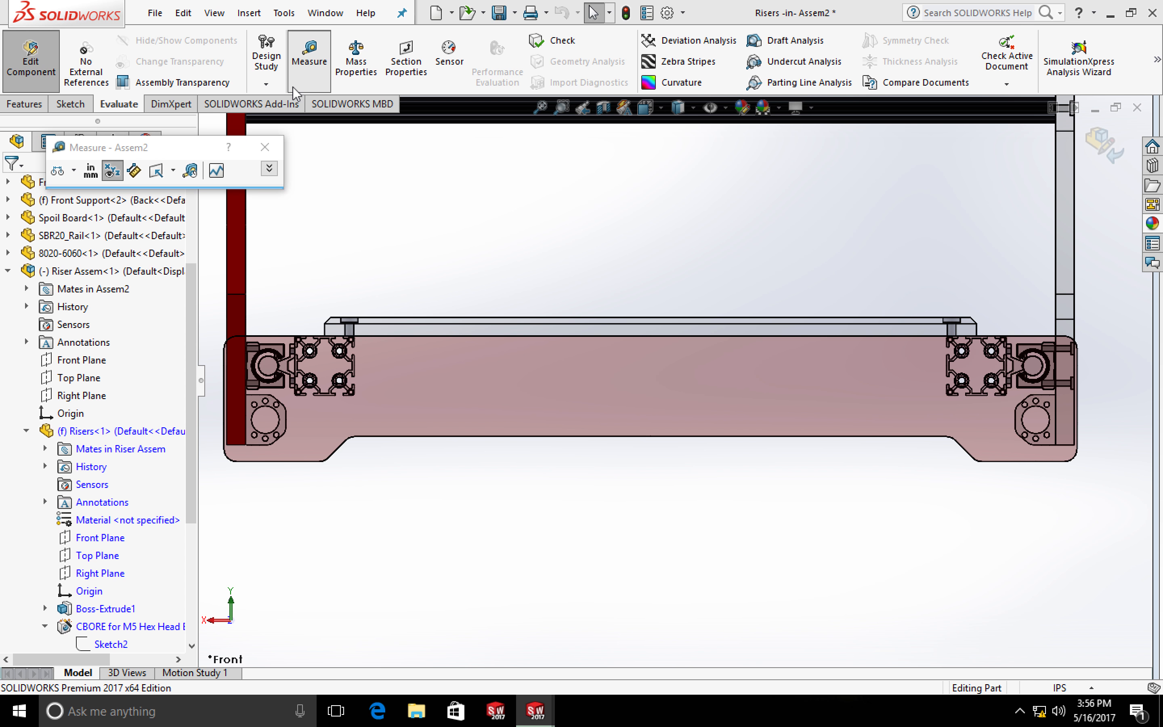
{"action": "left_click", "coordinate": [265, 434]}
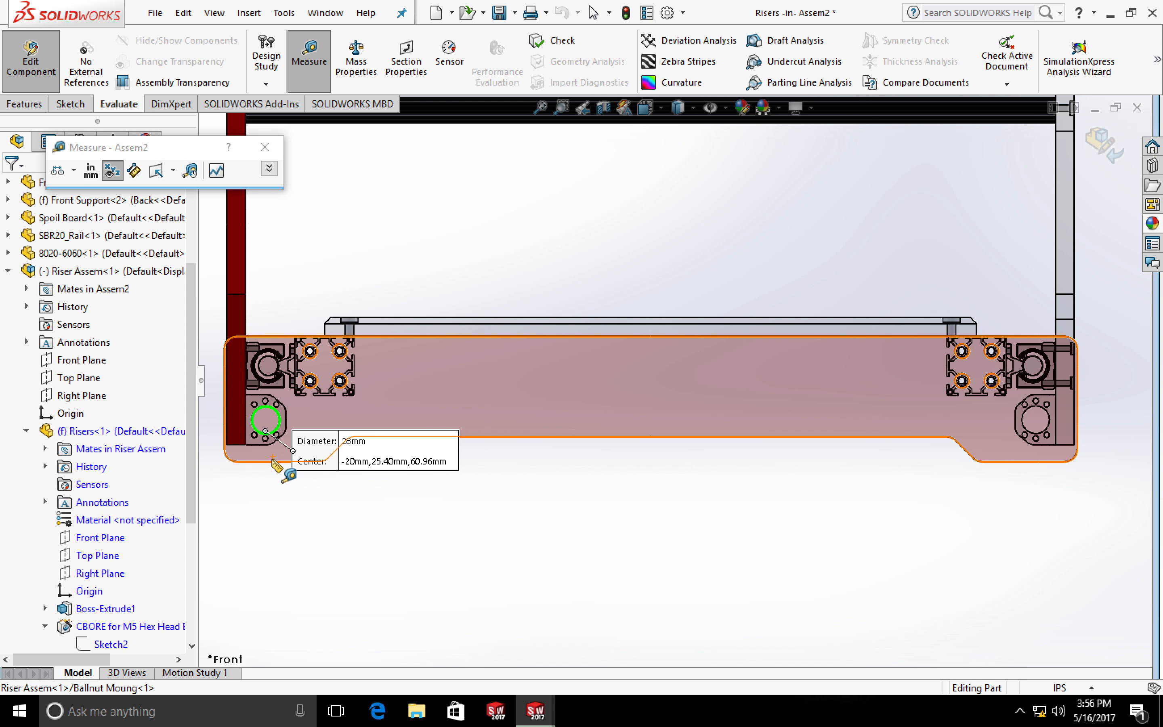
{"action": "left_click", "coordinate": [272, 461]}
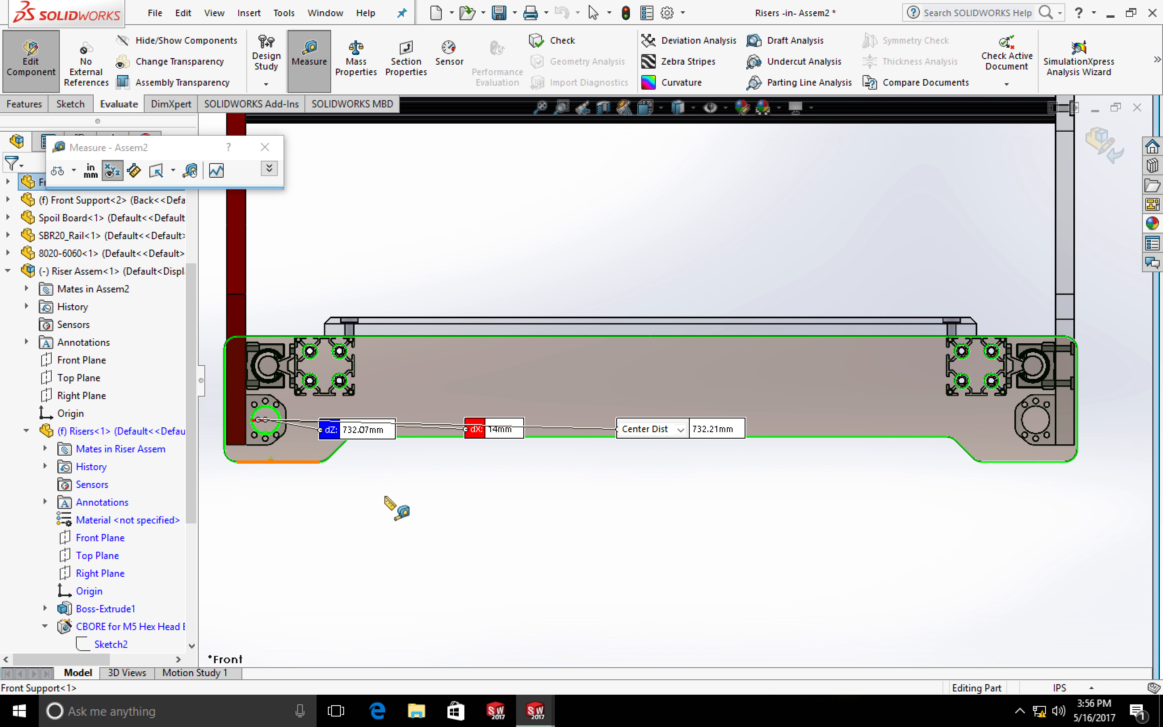
Restart the measurement and measure from the ball-nut mount's large bore to the front support's lower edge
{"action": "scroll", "coordinate": [315, 479], "scroll_direction": "down", "scroll_amount": 3}
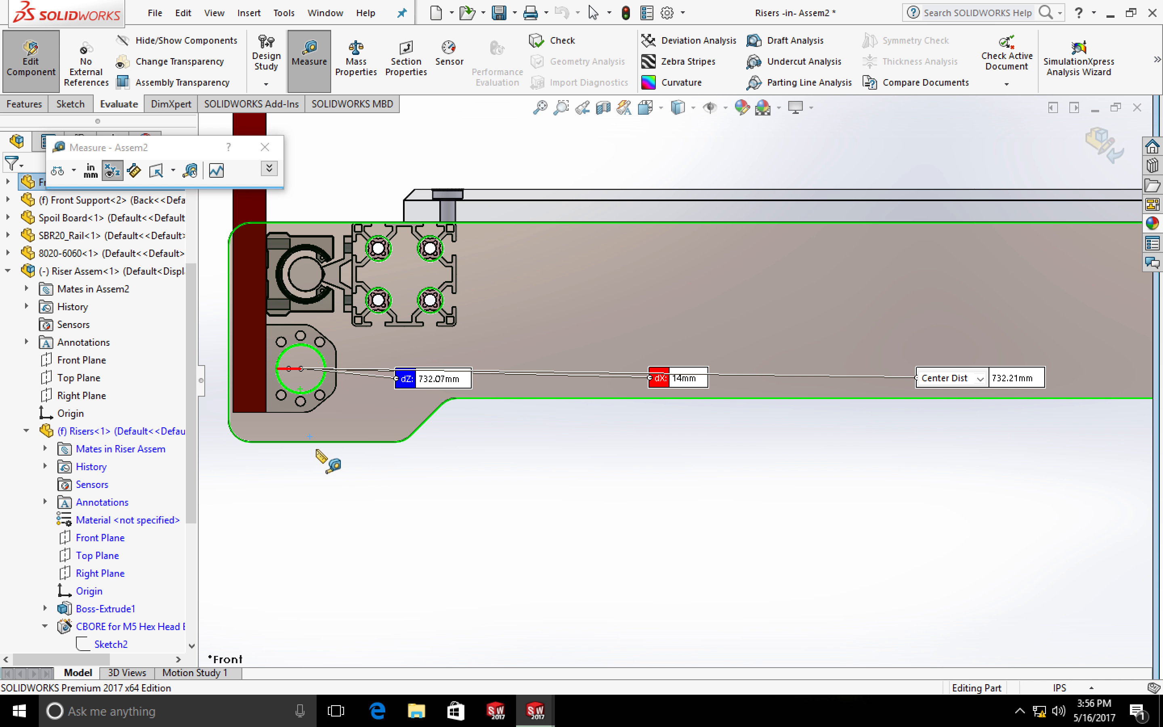
{"action": "key", "text": "Escape"}
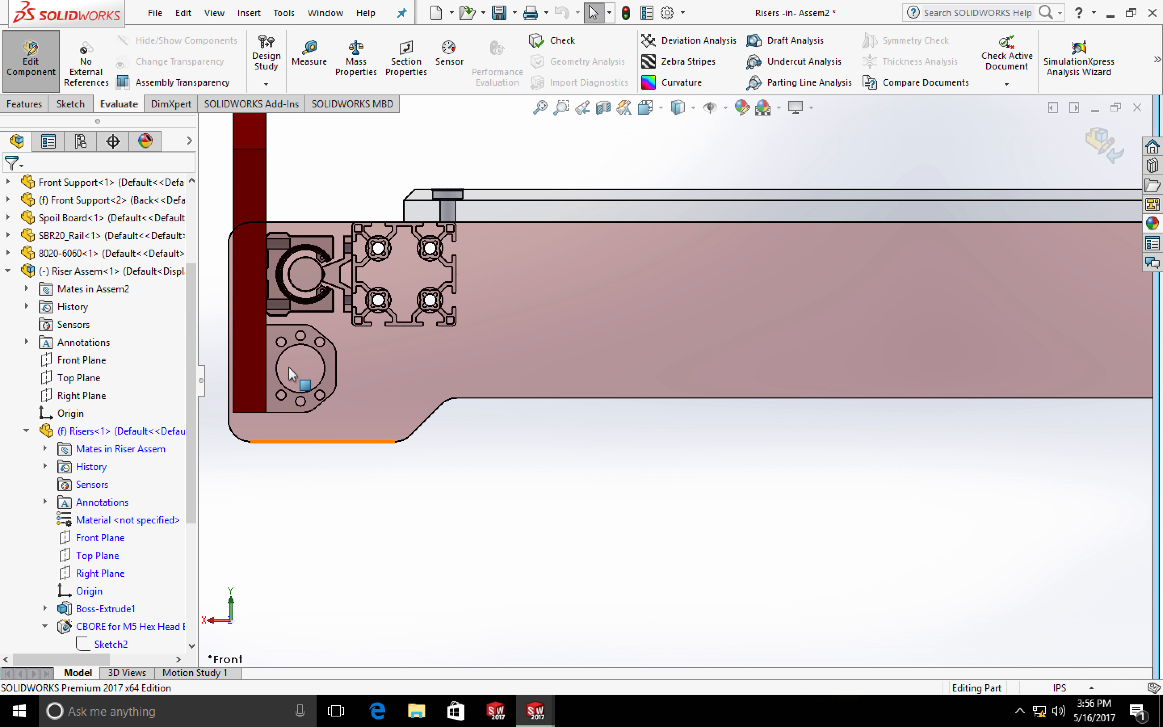
{"action": "left_click", "coordinate": [310, 57]}
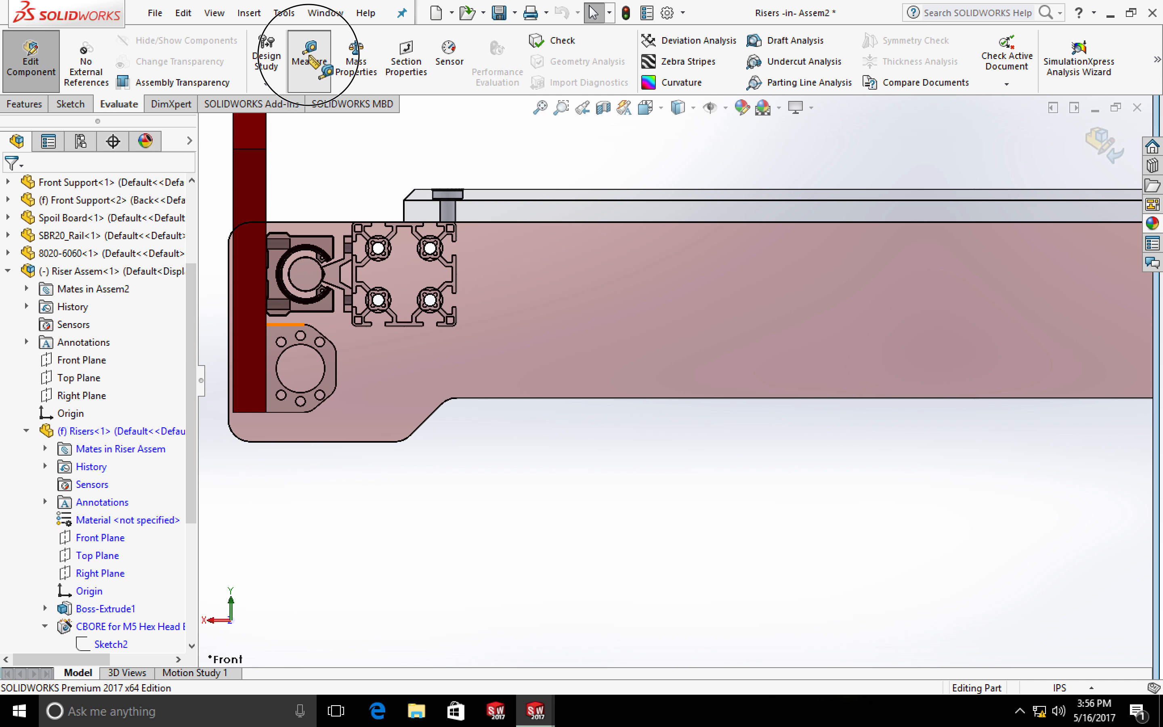
{"action": "left_click", "coordinate": [317, 350]}
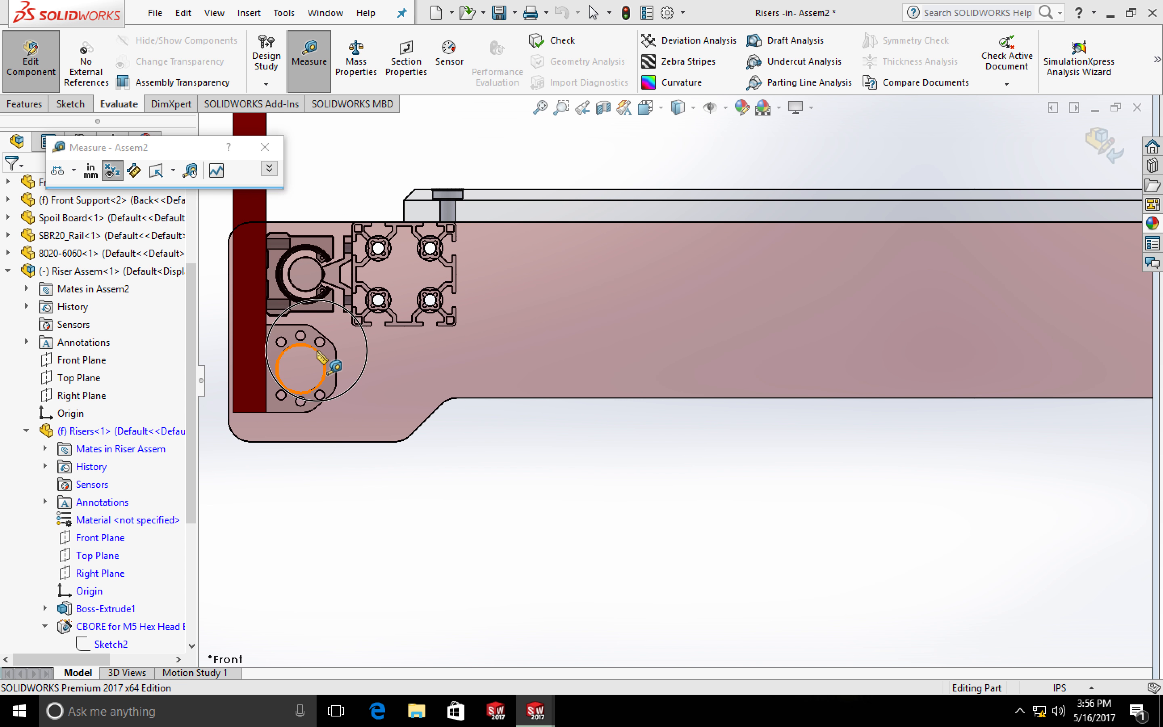
{"action": "left_click", "coordinate": [313, 442]}
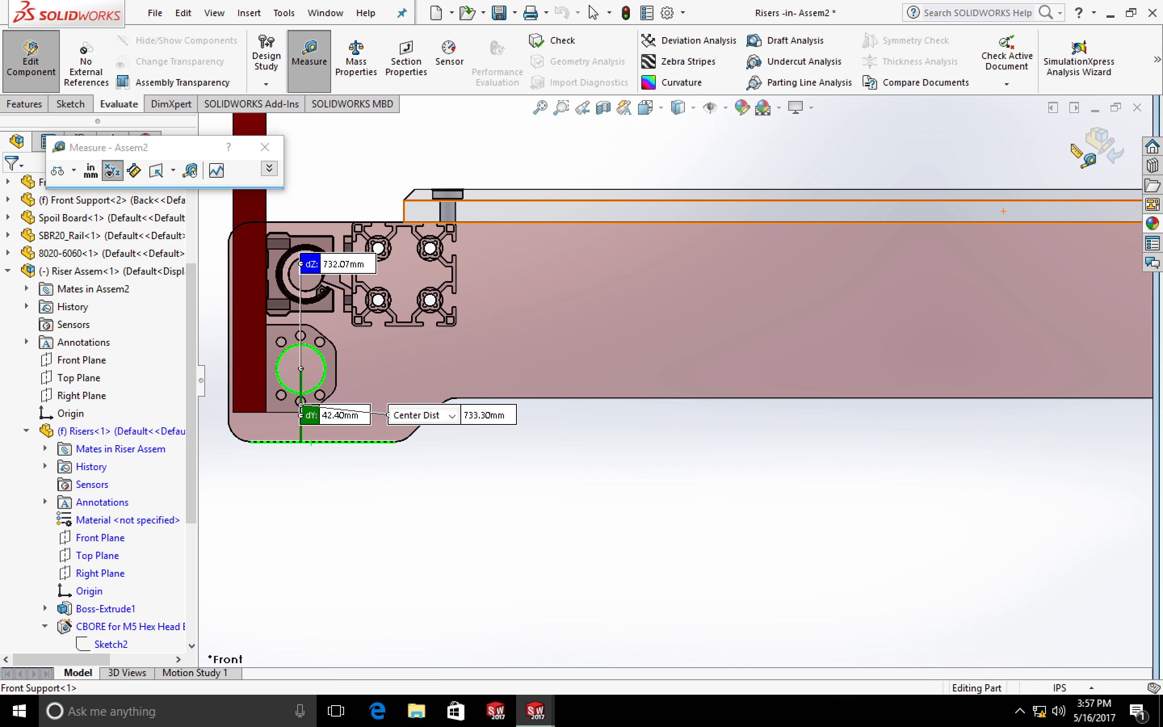
Return to the assembly and sketch a circle of about 0.58 in radius on the front support's face, below the four-hole pattern
{"action": "left_click", "coordinate": [1103, 146]}
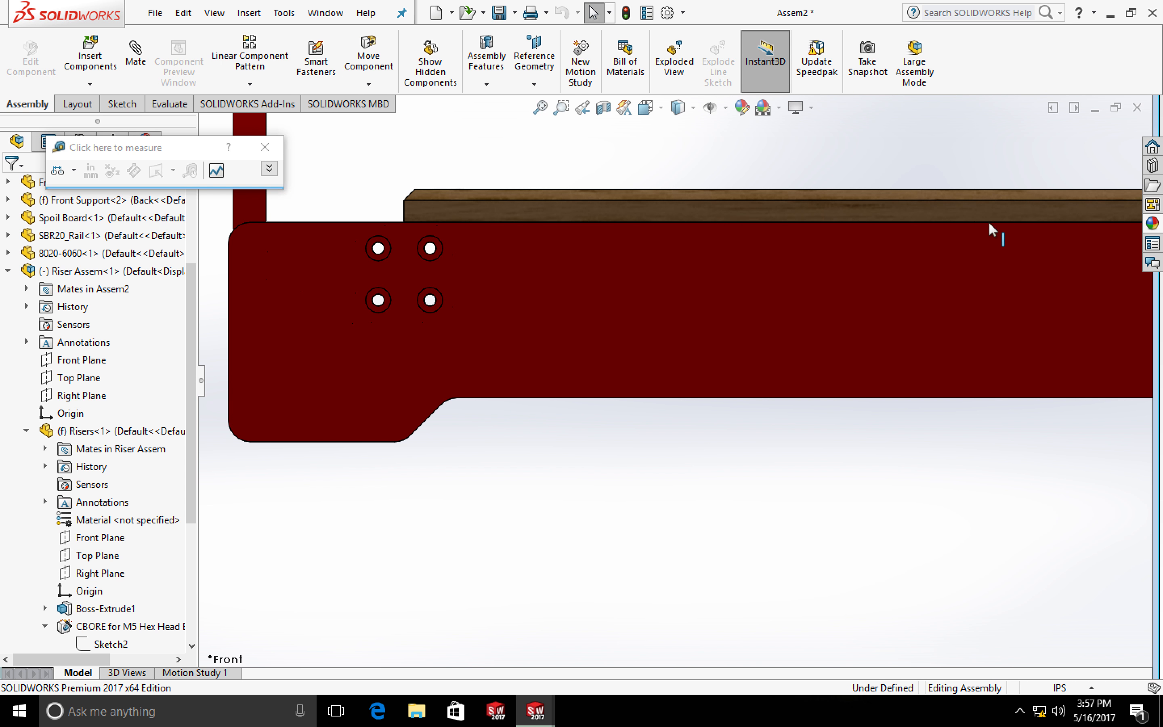
{"action": "left_click", "coordinate": [426, 302]}
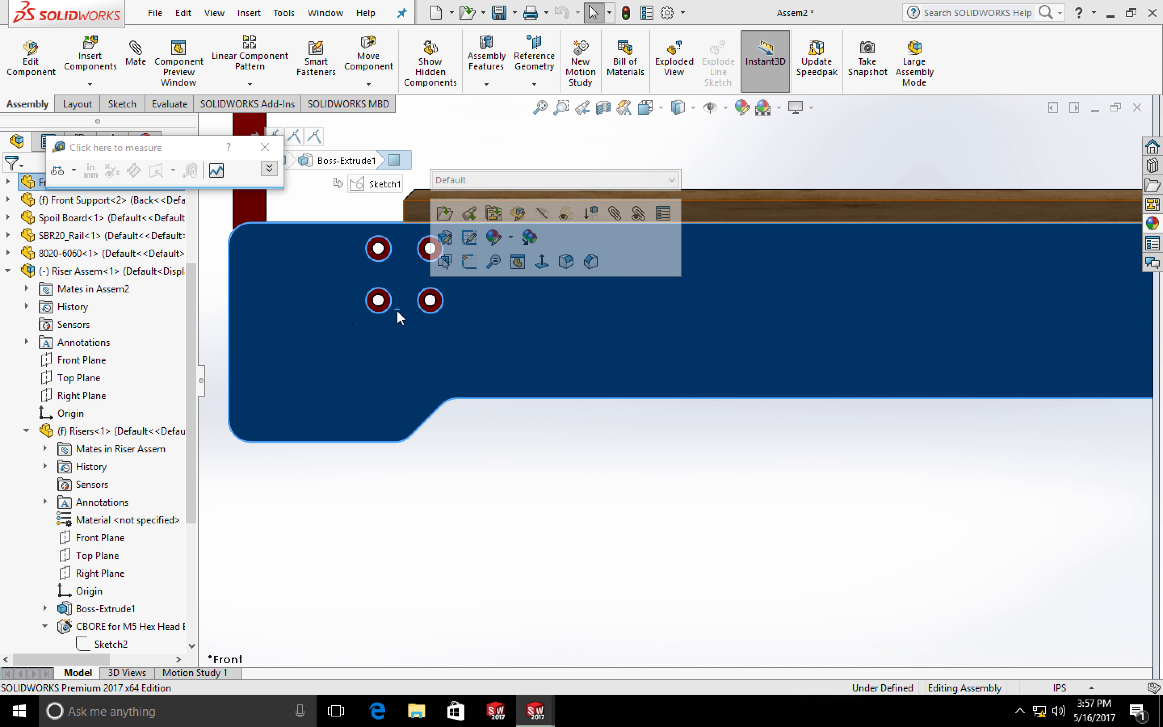
{"action": "left_click", "coordinate": [129, 103]}
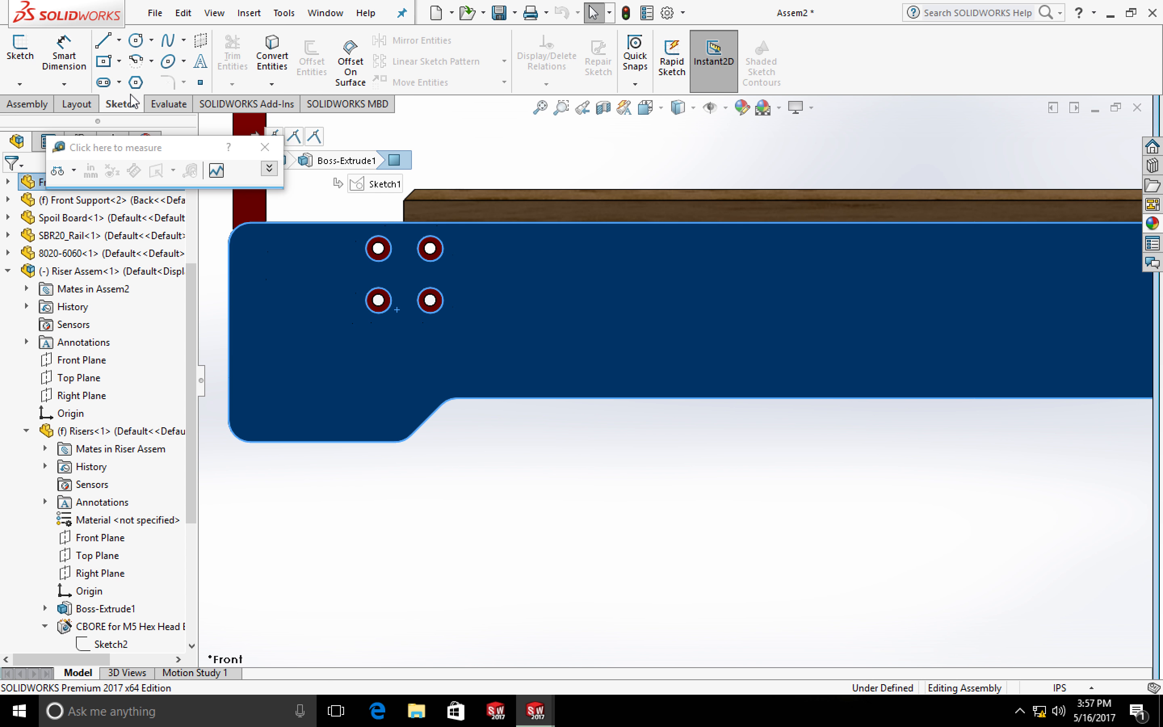
{"action": "left_click", "coordinate": [136, 40]}
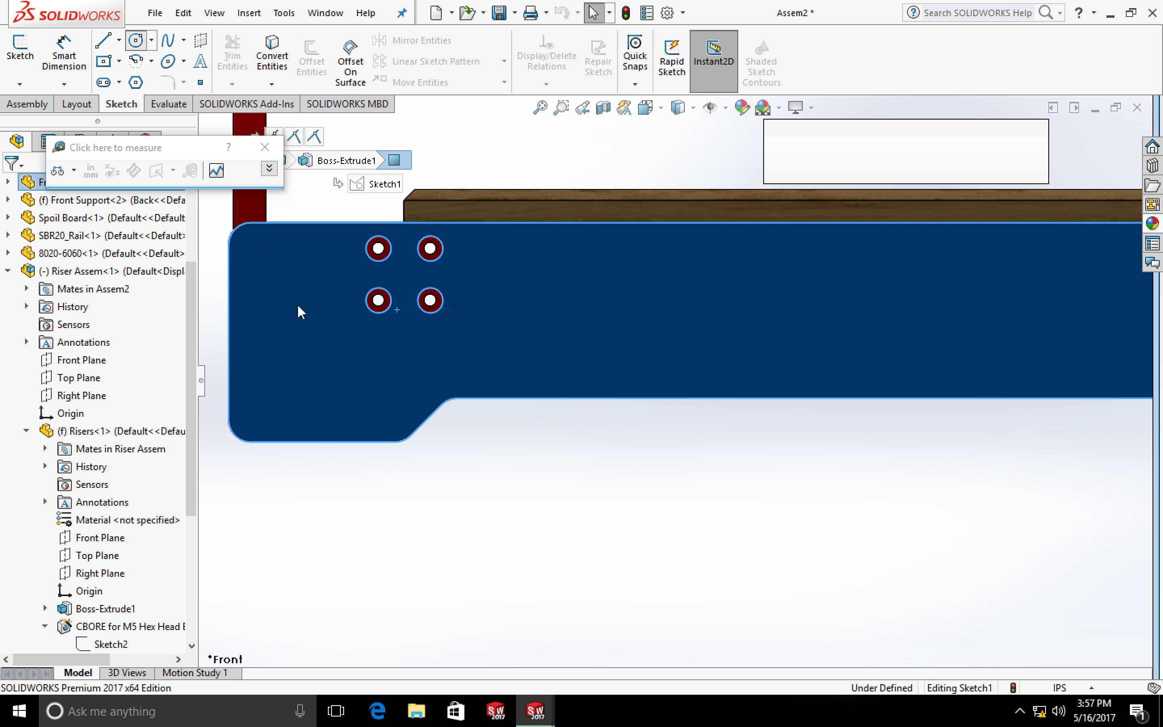
{"action": "left_click", "coordinate": [295, 375]}
{"action": "left_click", "coordinate": [316, 390]}
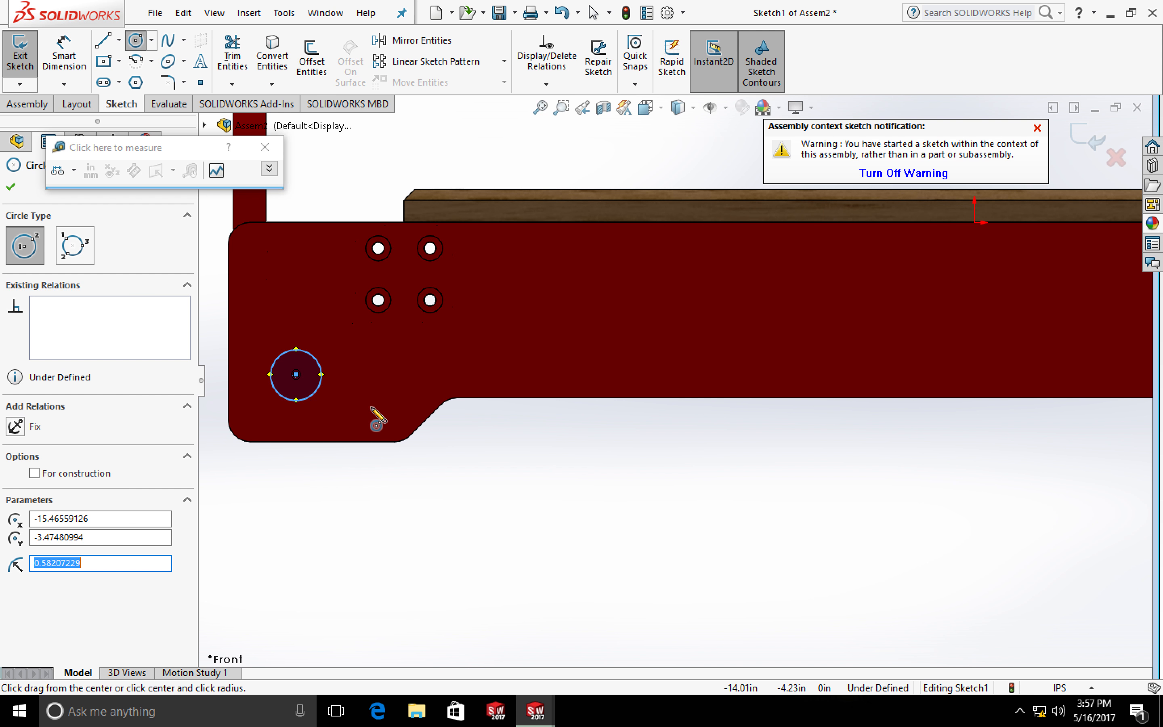
{"action": "key", "text": "Escape"}
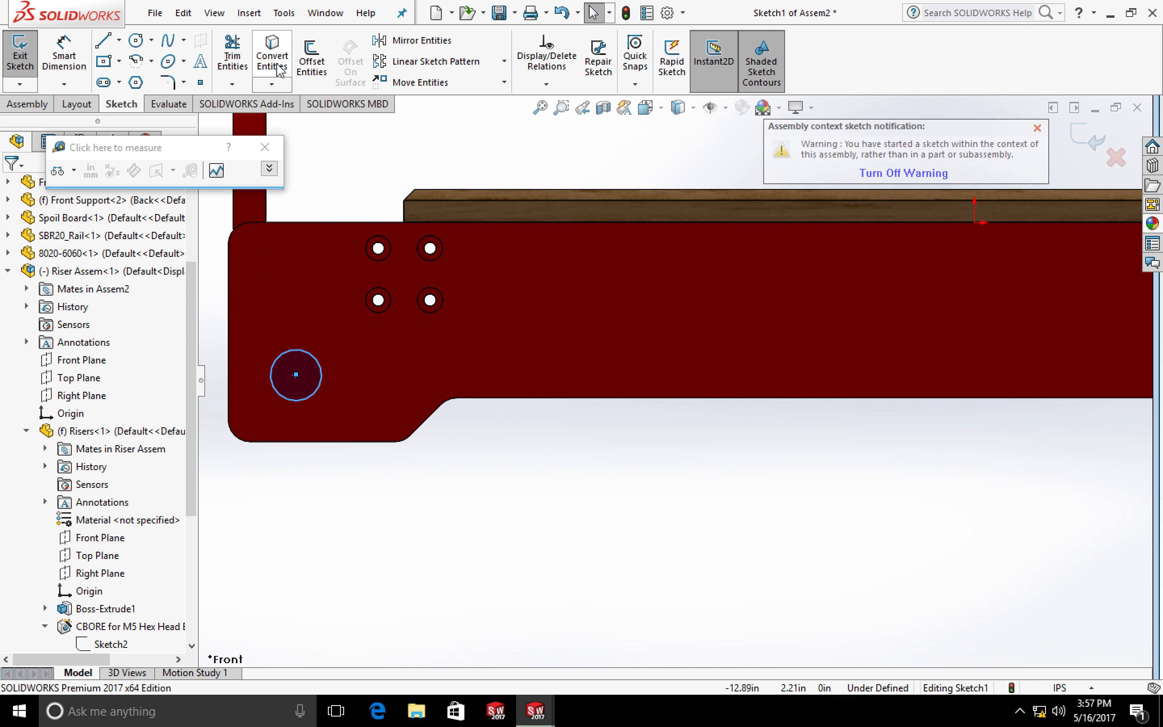
Dimension the sketched circle on the front support with a diameter of 1.00 in
{"action": "left_click", "coordinate": [66, 54]}
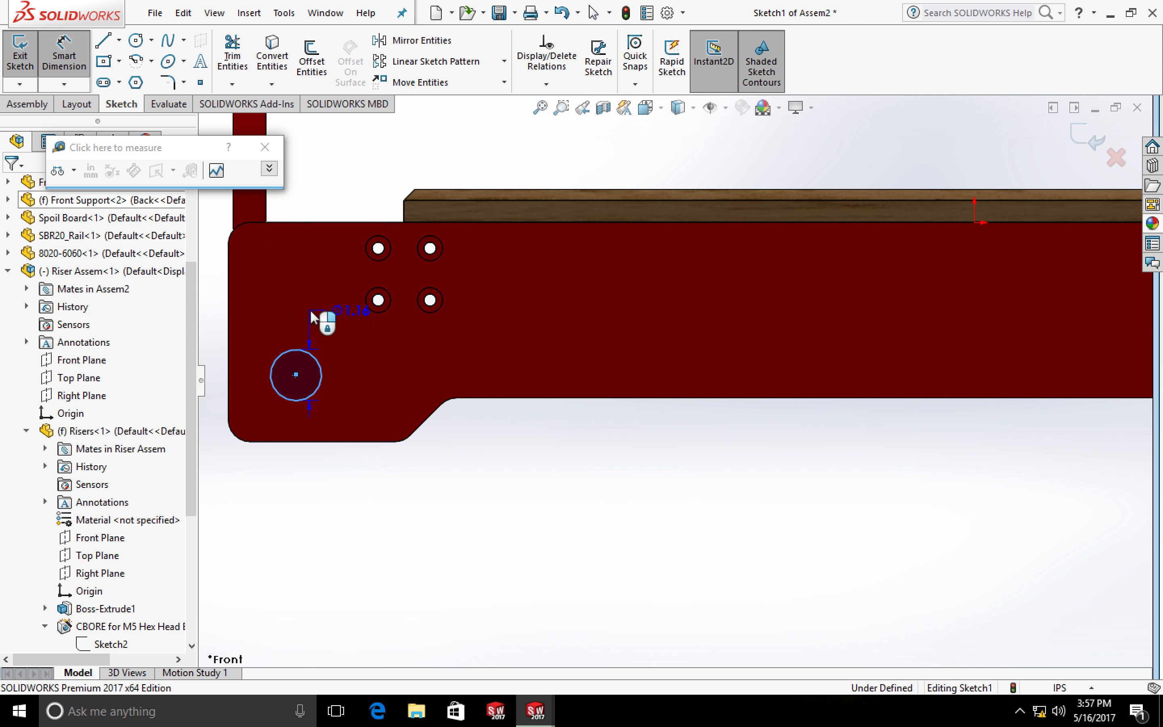
{"action": "left_click", "coordinate": [324, 320]}
{"action": "type", "text": "1.00in"}
{"action": "key", "text": "Return"}
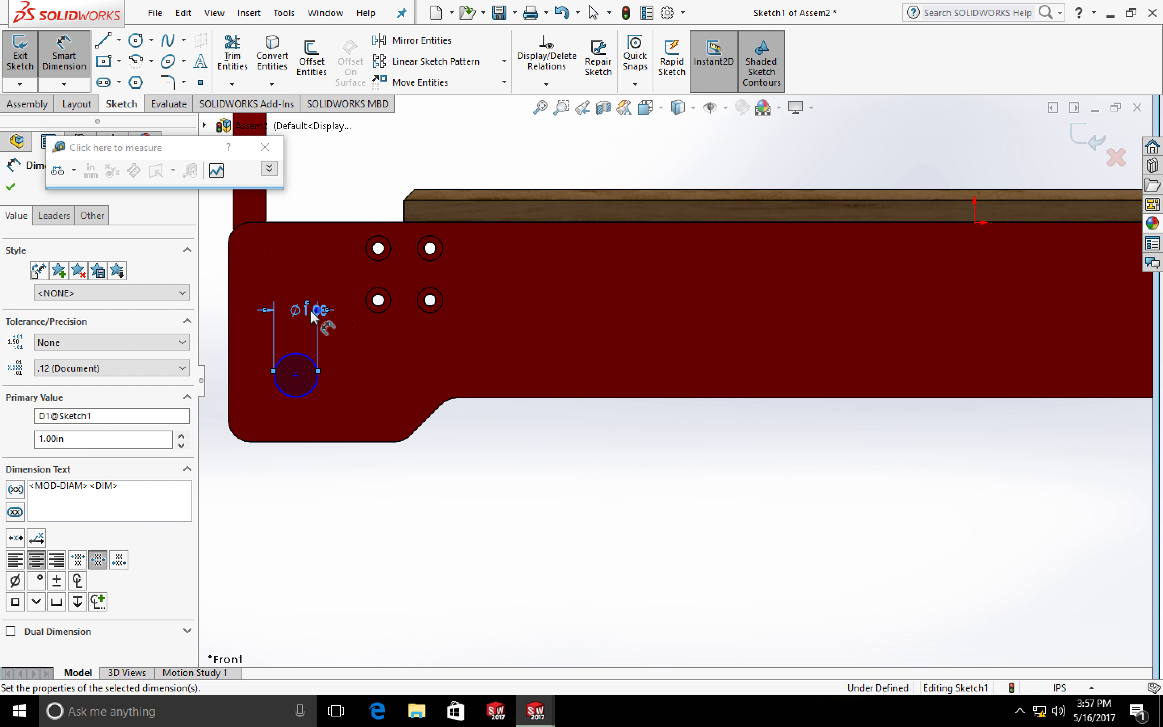
Dimension the horizontal distance from the sketch origin to the circle's center as 390 mm
{"action": "scroll", "coordinate": [377, 279], "scroll_direction": "up", "scroll_amount": 4}
{"action": "scroll", "coordinate": [661, 350], "scroll_direction": "down", "scroll_amount": 3}
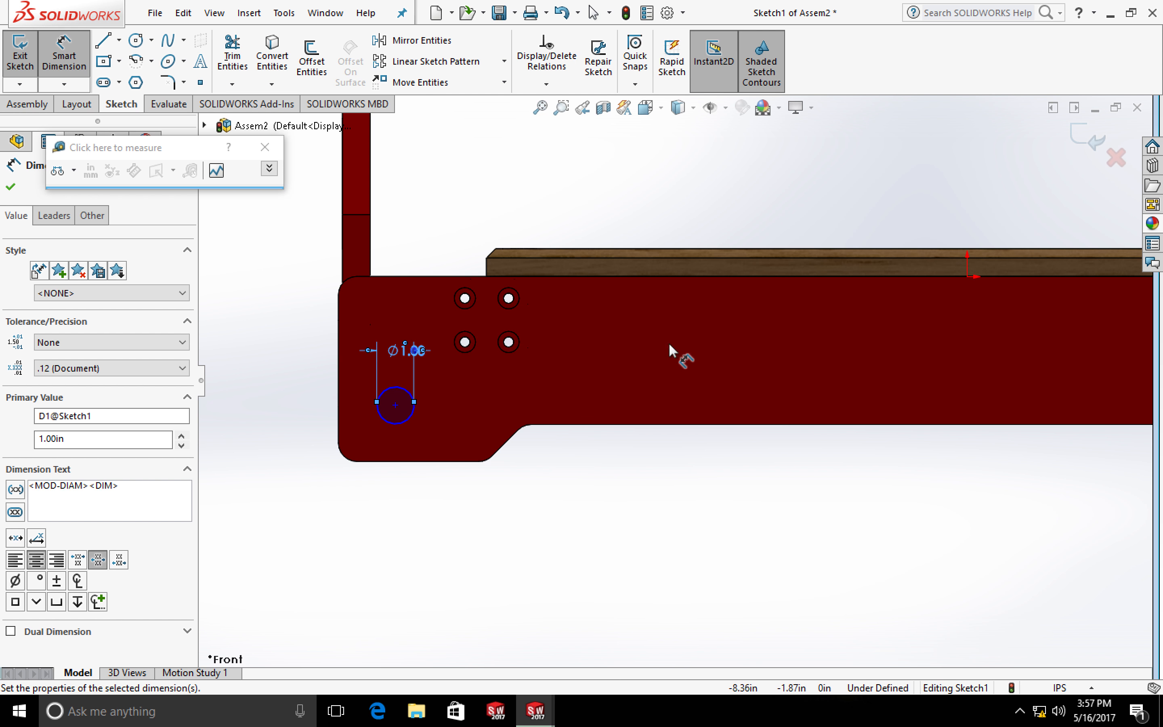
{"action": "left_click", "coordinate": [967, 277]}
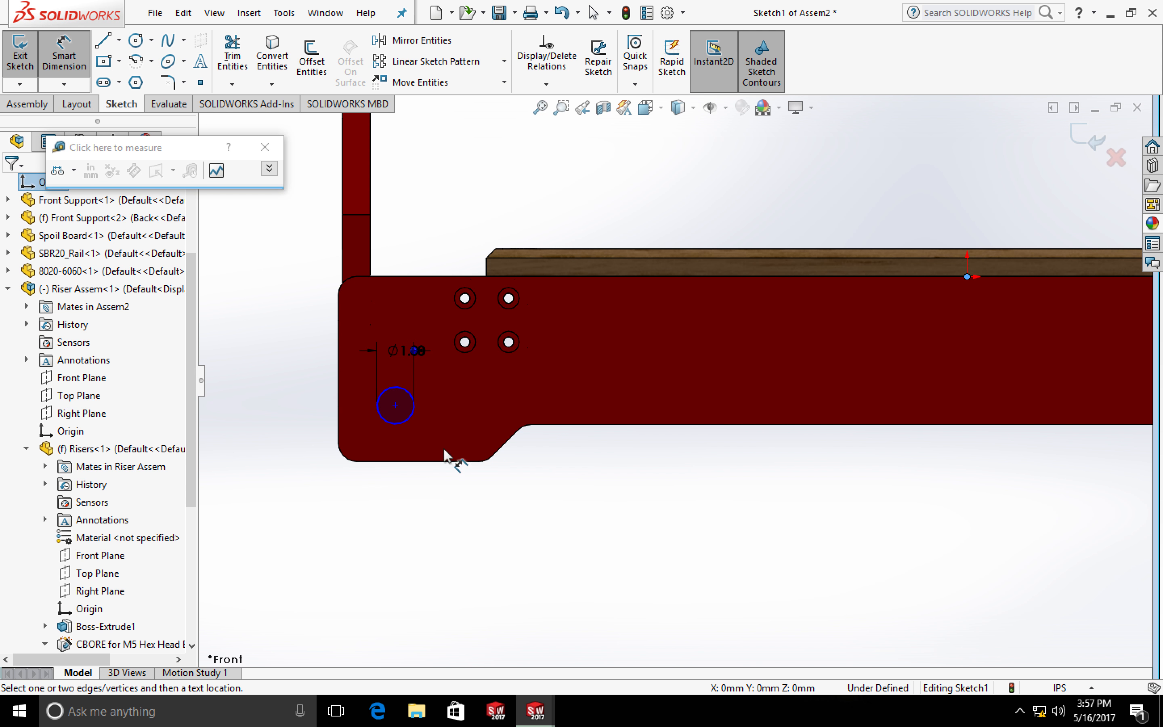
{"action": "left_click", "coordinate": [397, 406]}
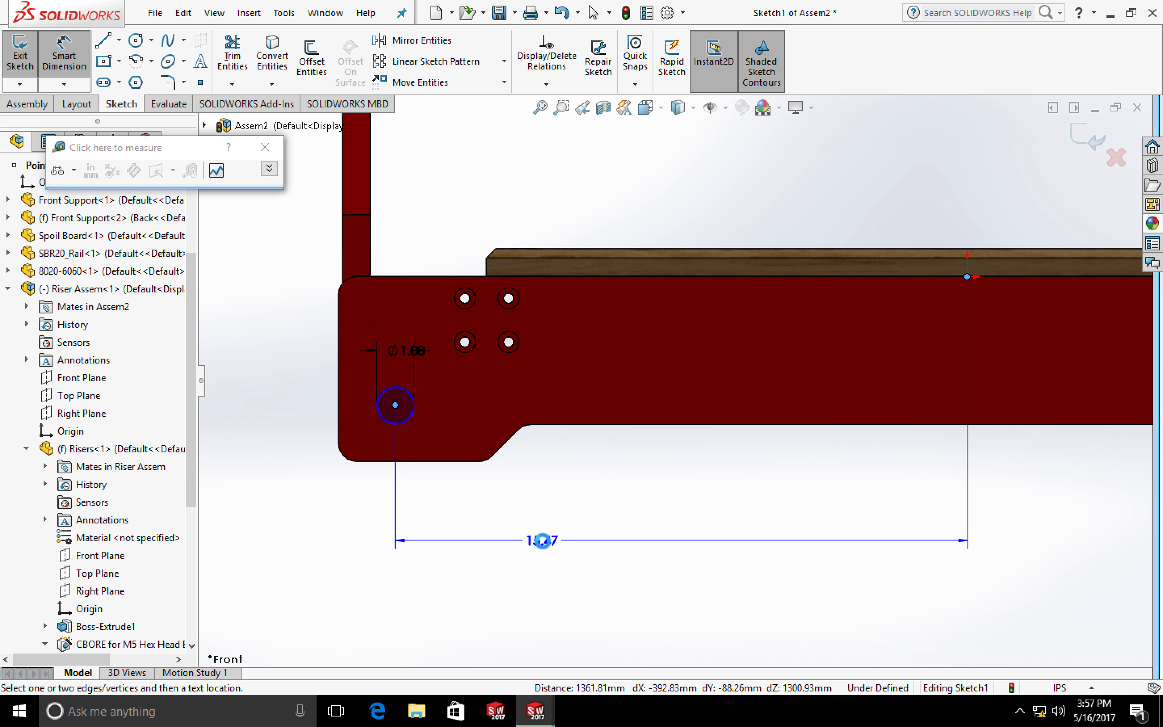
{"action": "left_click", "coordinate": [543, 542]}
{"action": "type", "text": "390mm"}
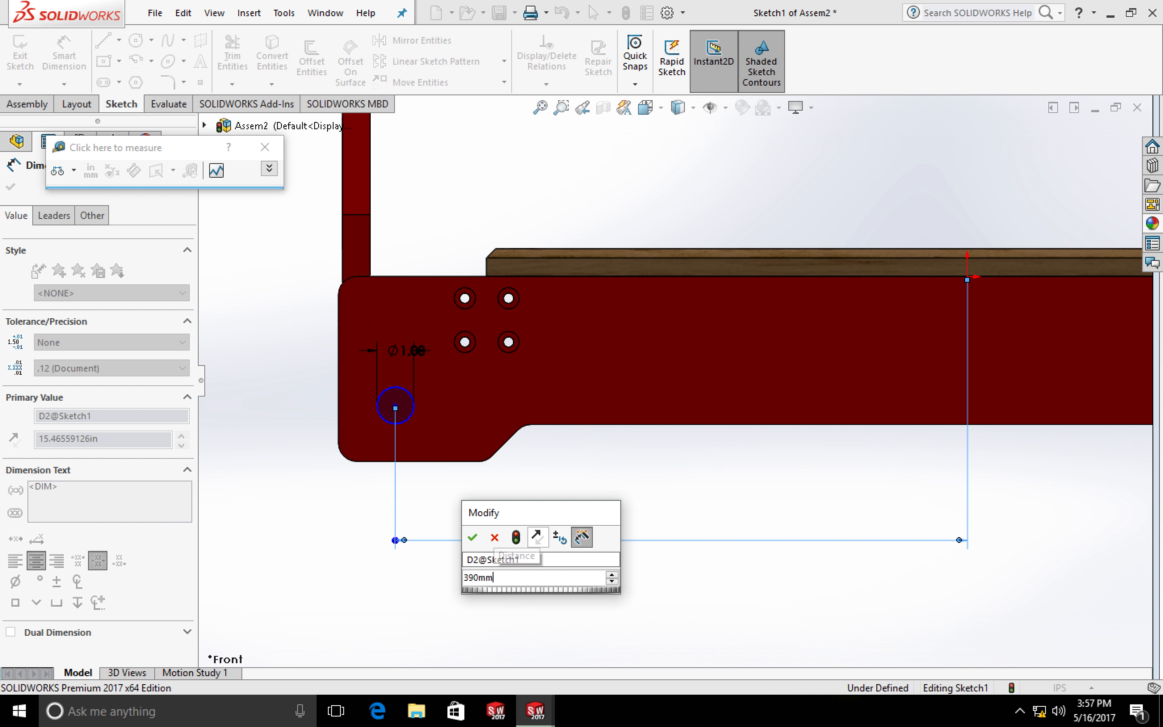
{"action": "key", "text": "Return"}
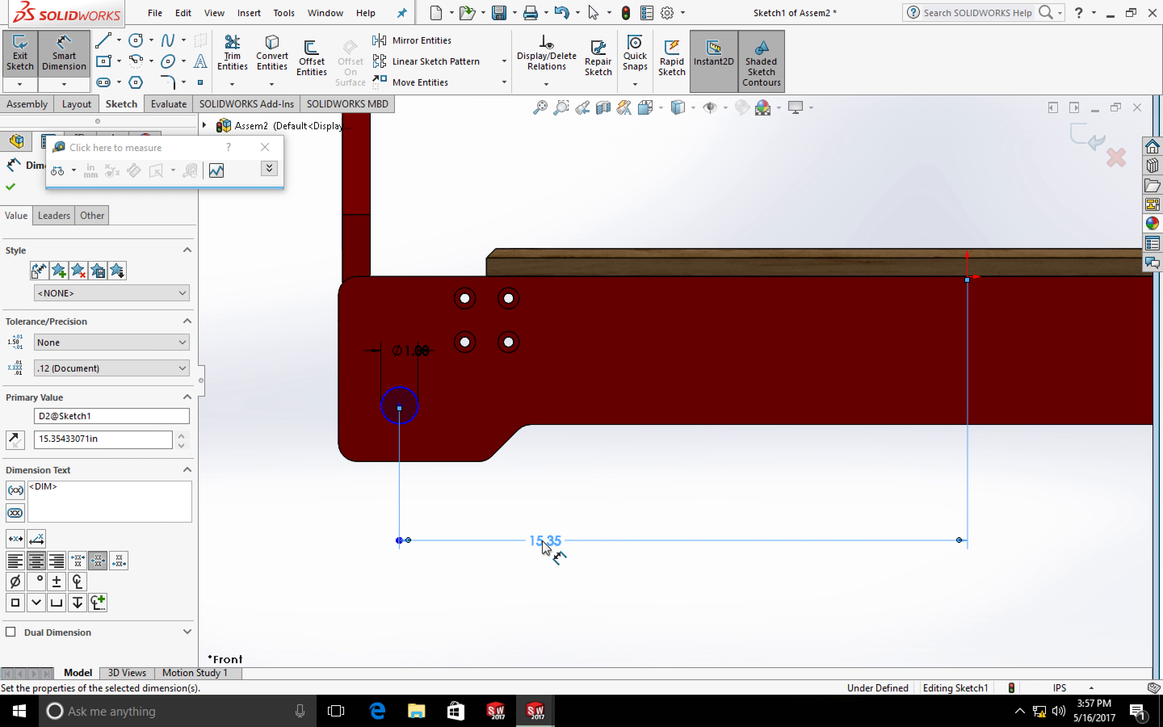
Set the circle center's height above the front support's lower edge to 42.4 mm and exit the sketch
{"action": "left_click", "coordinate": [400, 406]}
{"action": "left_click", "coordinate": [306, 459]}
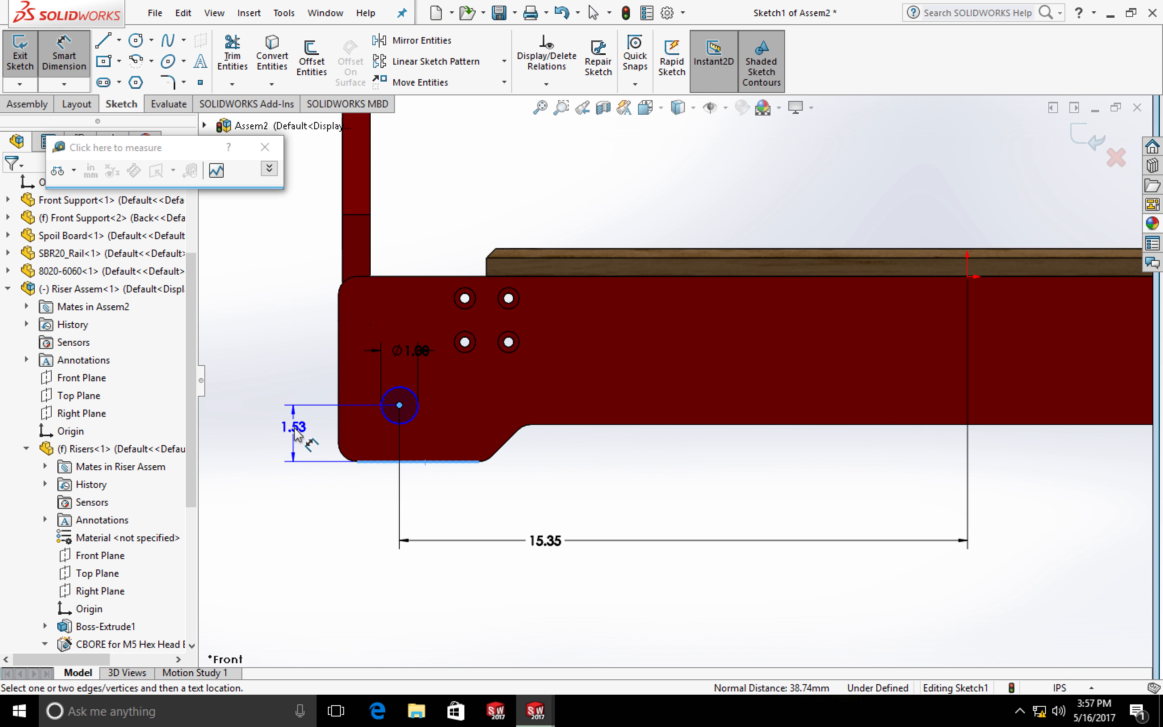
{"action": "left_click", "coordinate": [298, 435]}
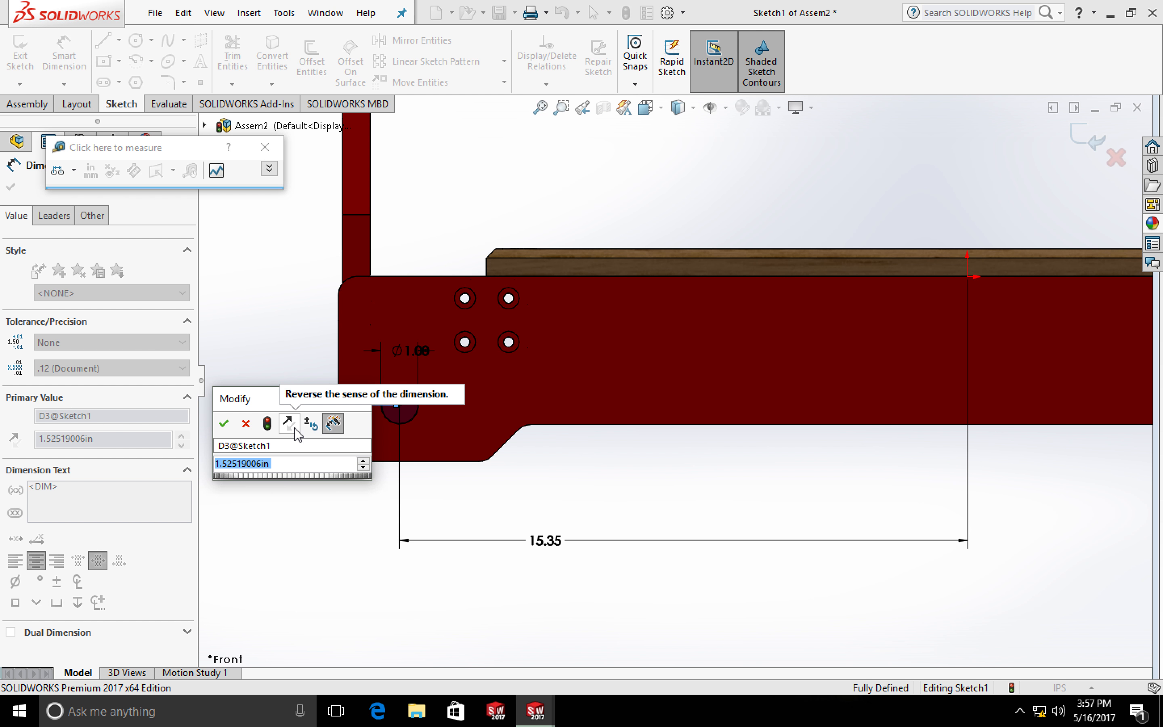
{"action": "type", "text": "42."}
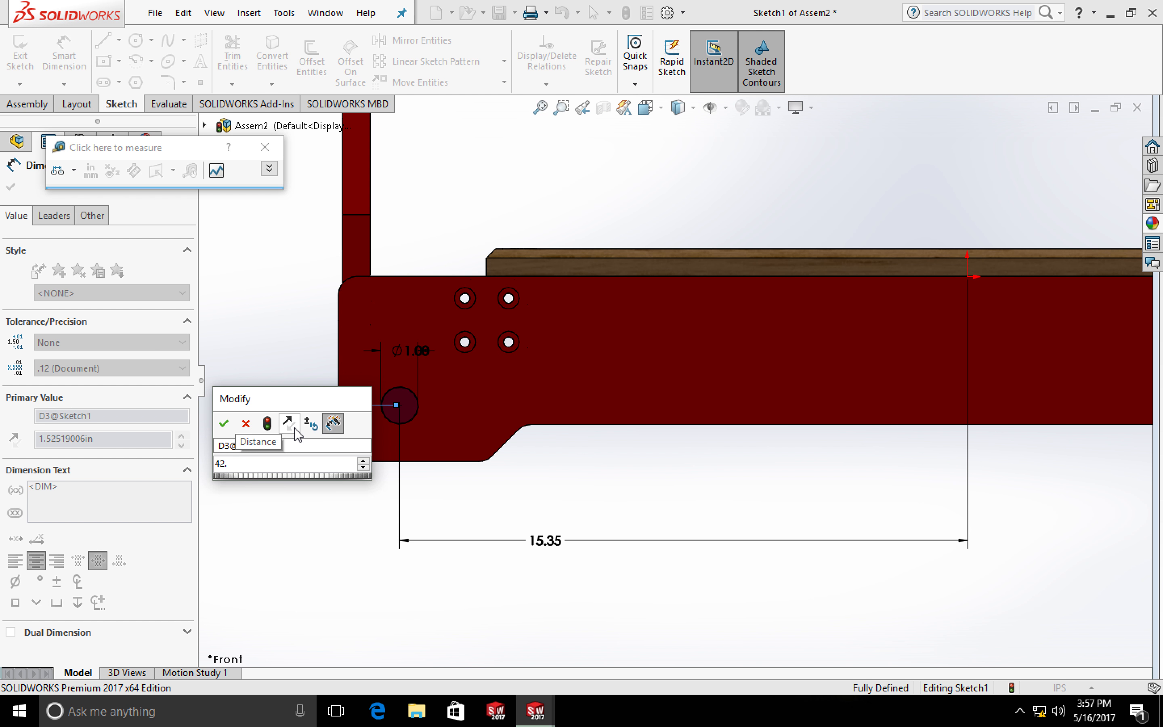
{"action": "type", "text": "4mm"}
{"action": "key", "text": "Return"}
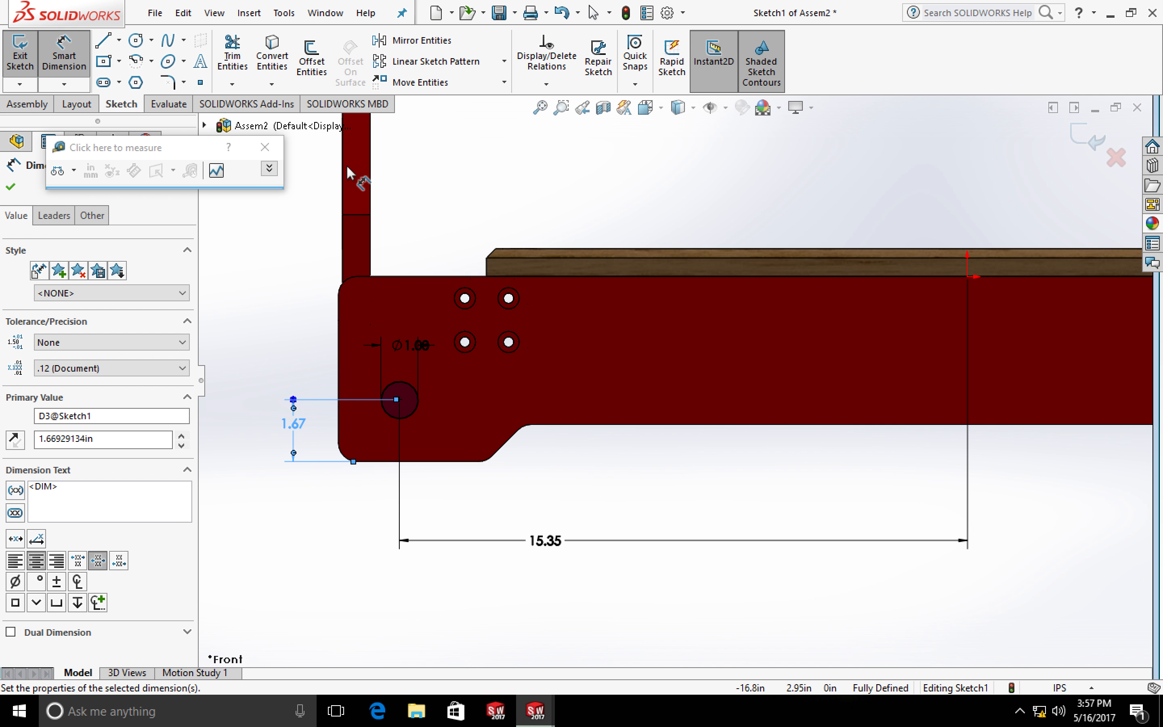
{"action": "left_click", "coordinate": [263, 147]}
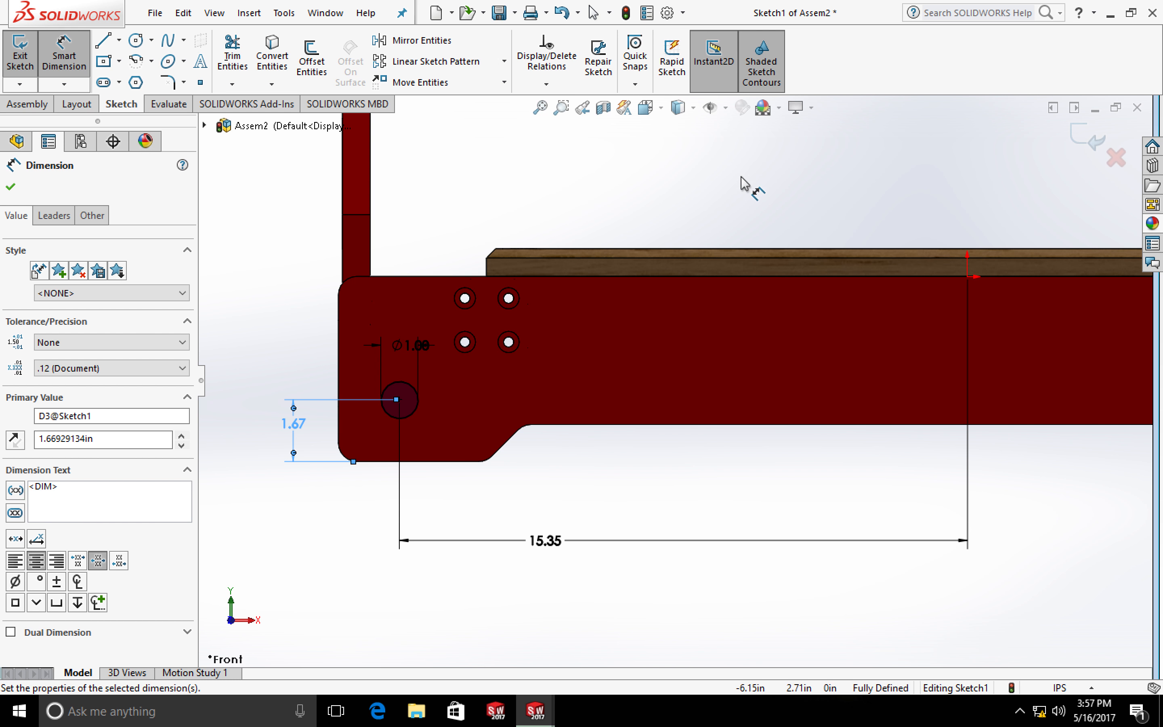
{"action": "left_click", "coordinate": [1087, 140]}
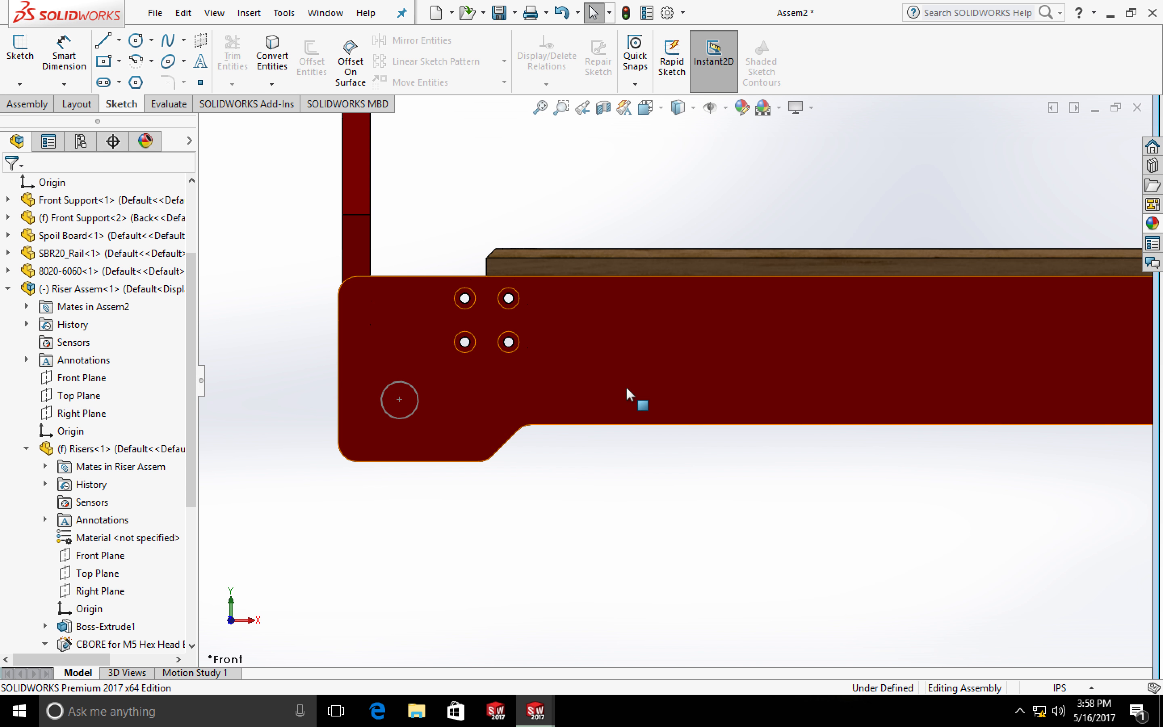
Open the front support for in-context part editing within the assembly
{"action": "left_click", "coordinate": [428, 363]}
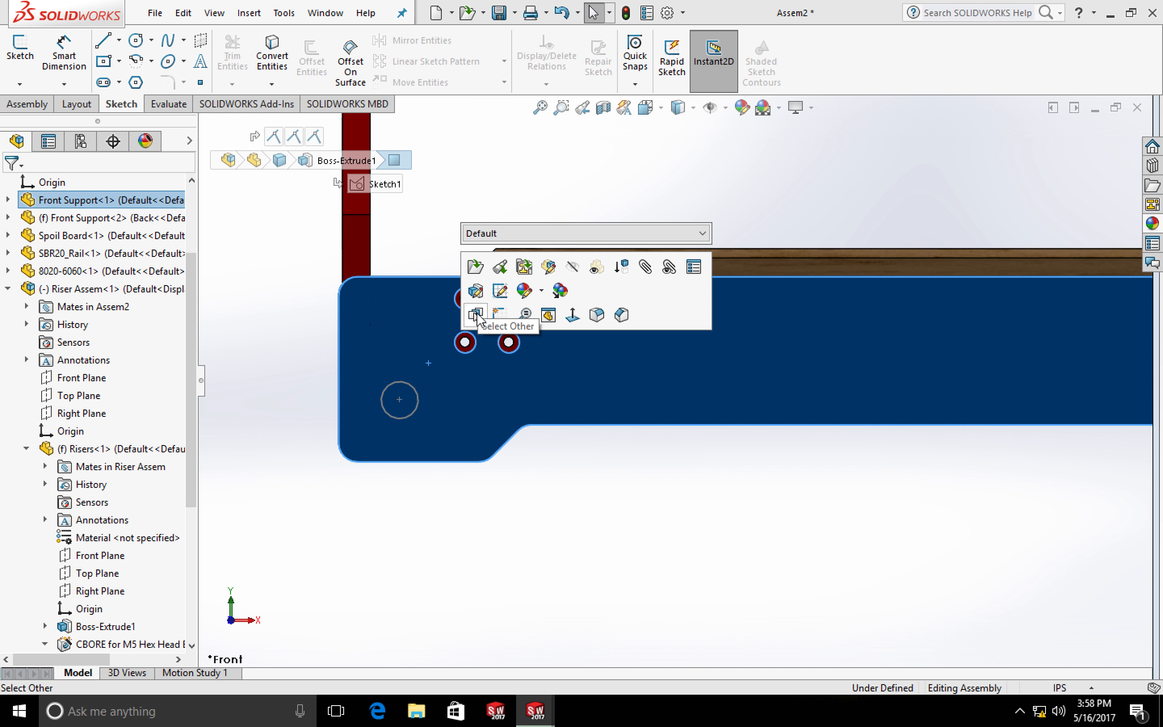
{"action": "left_click", "coordinate": [547, 265]}
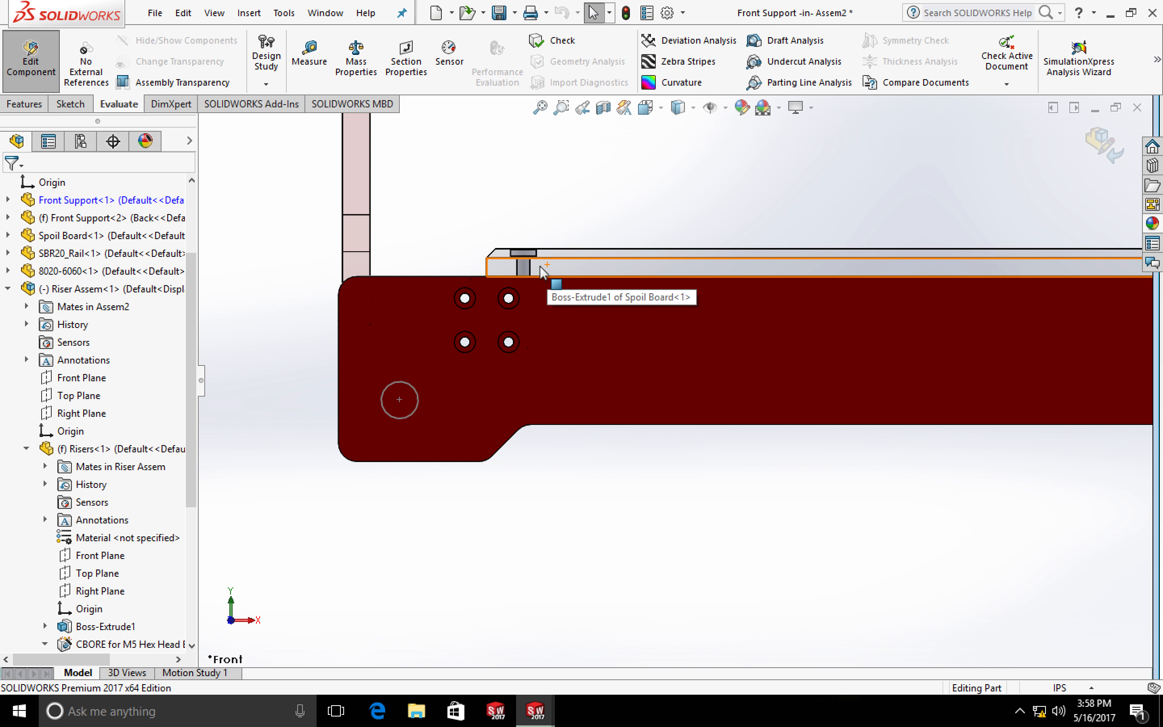
{"action": "left_click", "coordinate": [25, 105]}
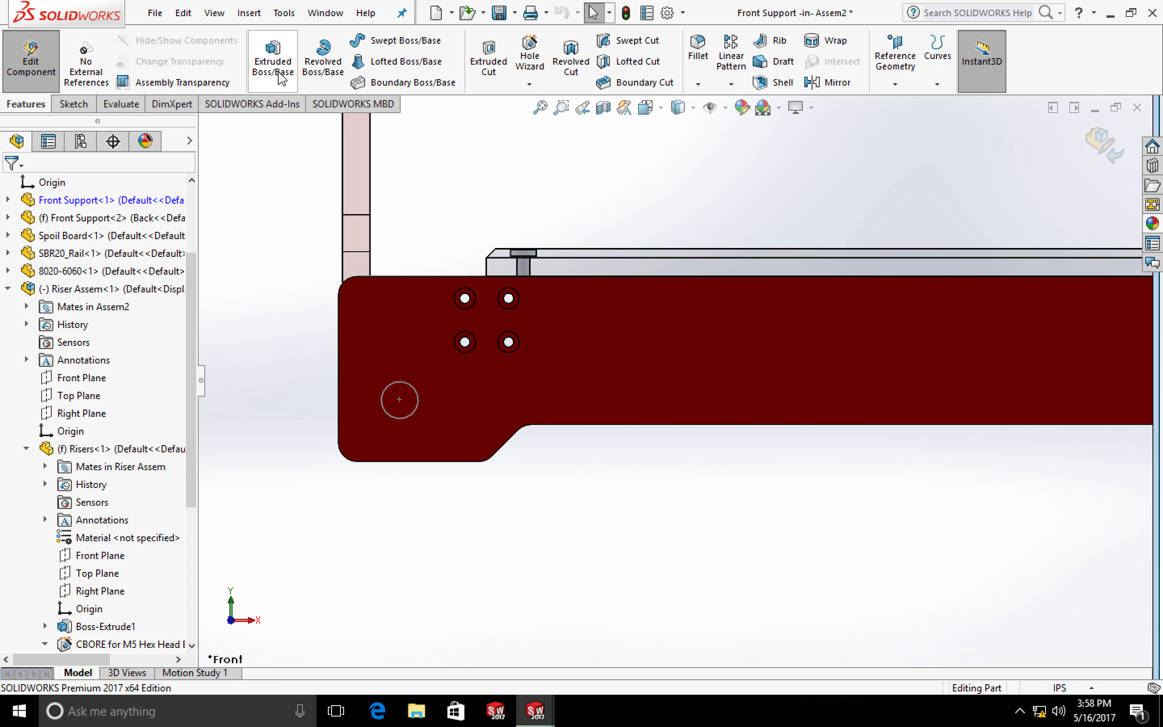
{"action": "left_click", "coordinate": [488, 65]}
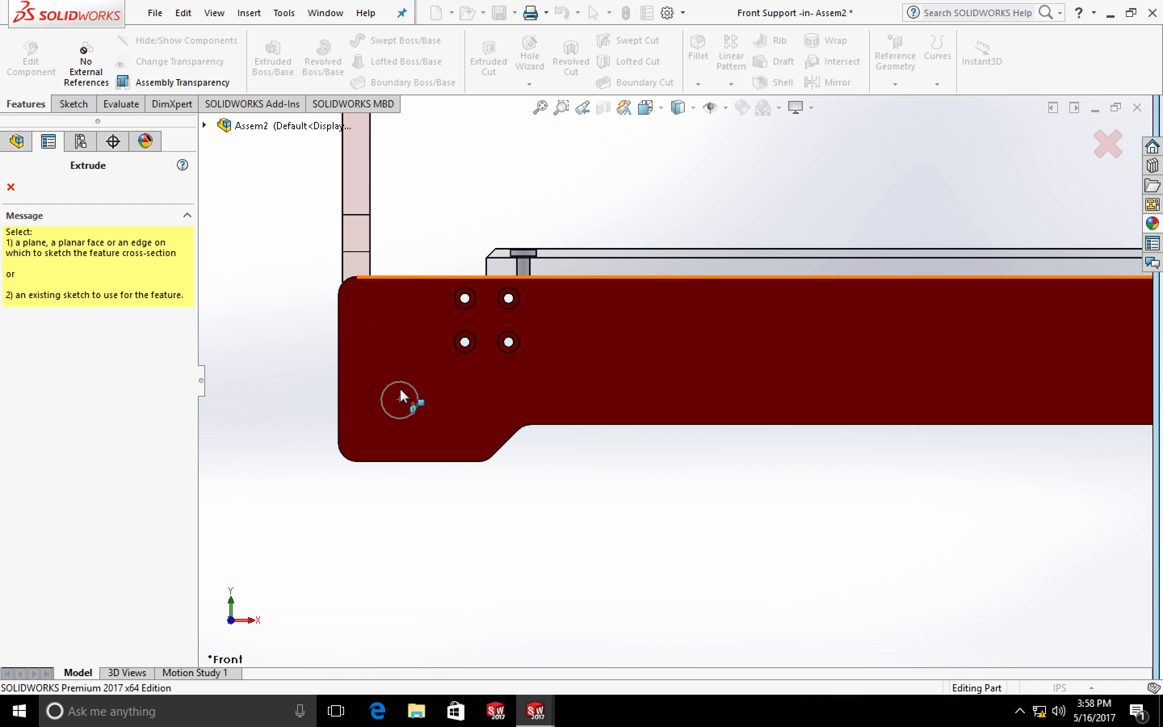
{"action": "left_click", "coordinate": [414, 406]}
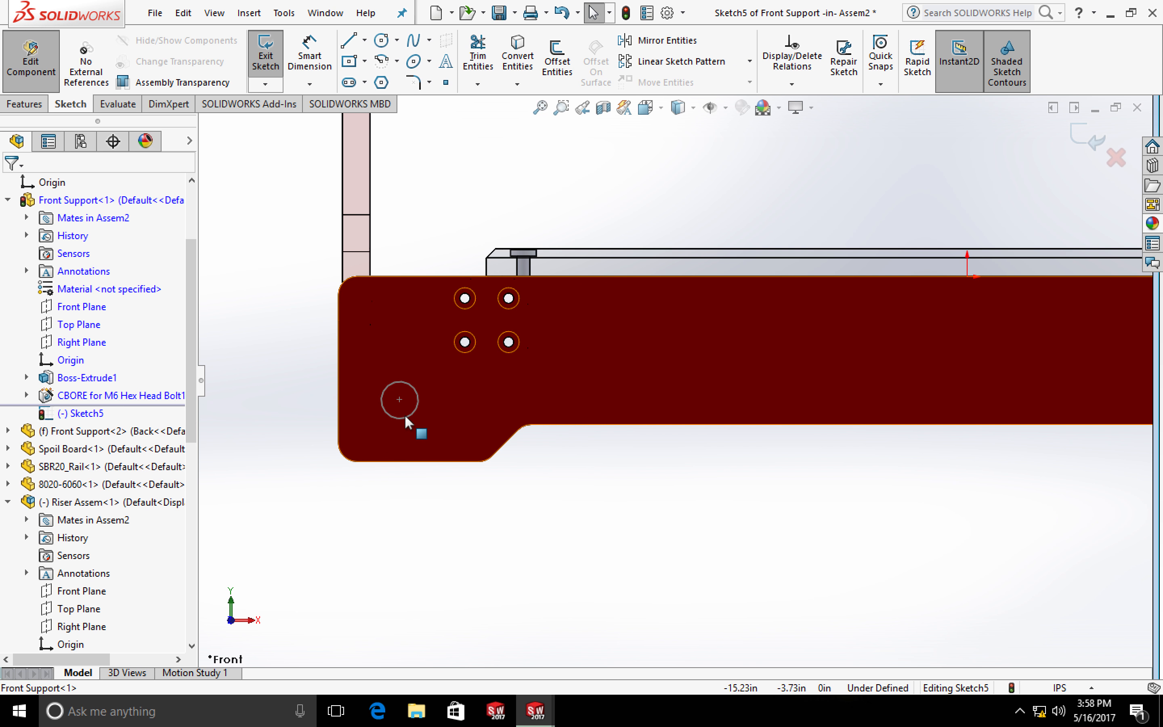
{"action": "left_click", "coordinate": [402, 414]}
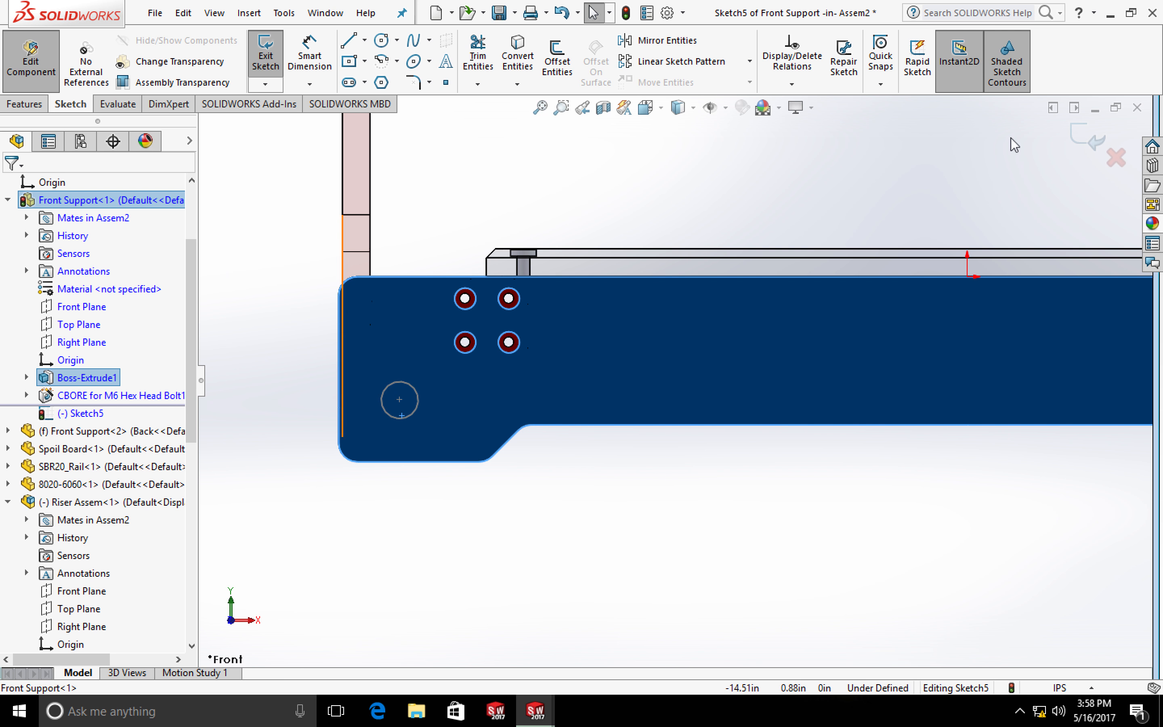
{"action": "left_click", "coordinate": [1115, 157]}
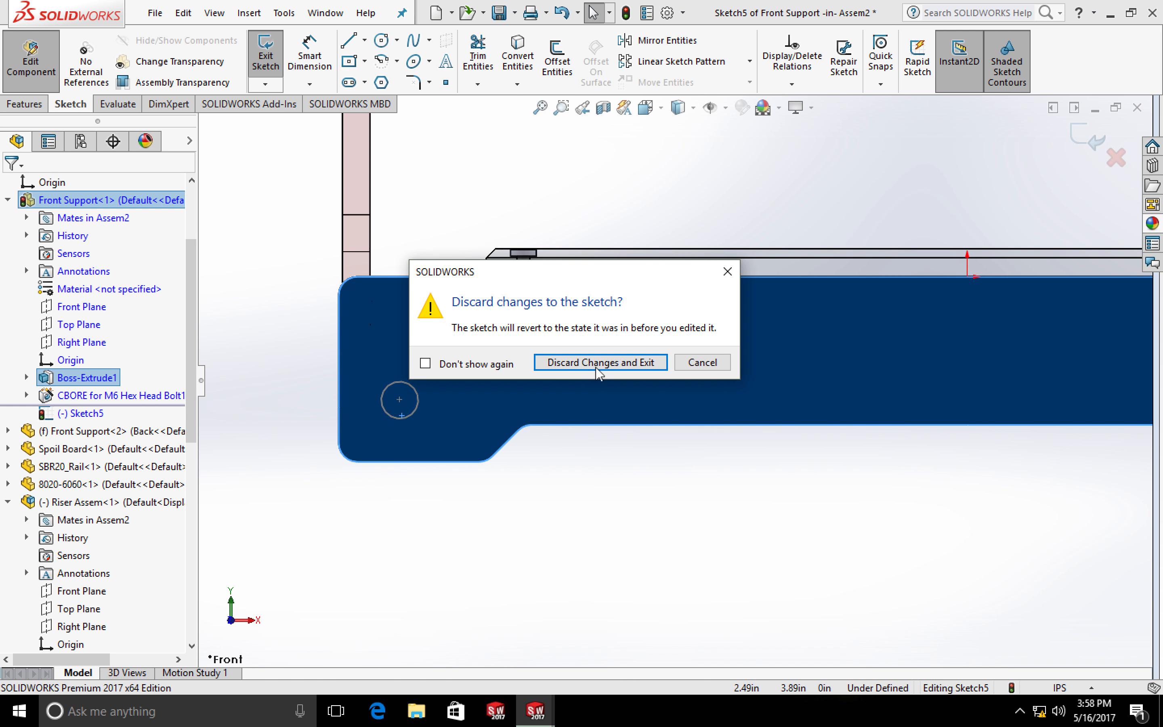
{"action": "left_click", "coordinate": [599, 368]}
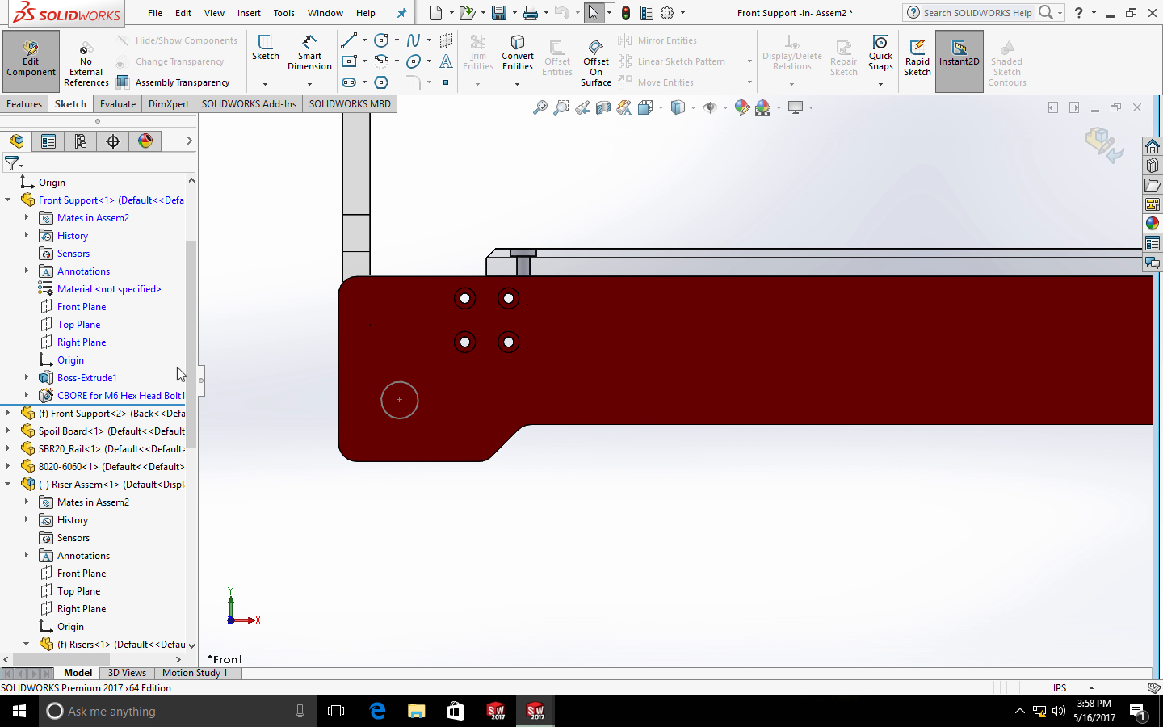
Delete the assembly-level sketch that holds the hole circle on the front support
{"action": "key", "text": "ctrl+m"}
{"action": "left_click_drag", "start_coordinate": [192, 375], "coordinate": [169, 615]}
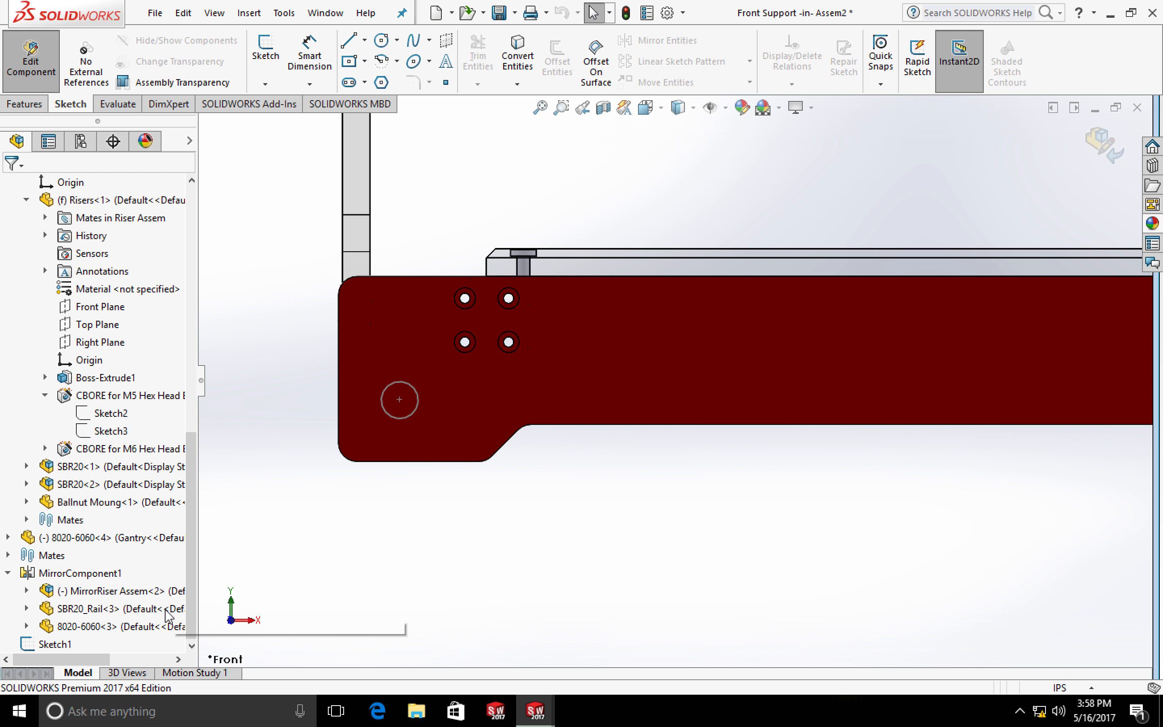
{"action": "left_click", "coordinate": [54, 644]}
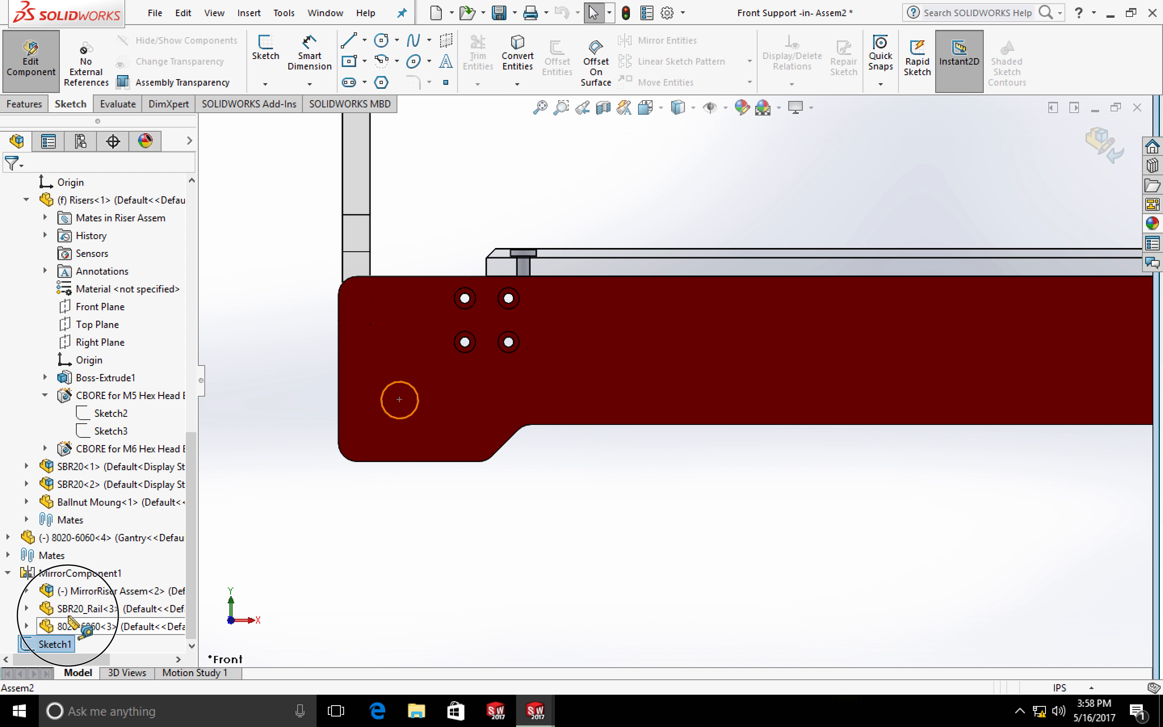
{"action": "mouse_move", "coordinate": [159, 404]}
{"action": "left_mouse_down"}
{"action": "mouse_move", "coordinate": [103, 238]}
{"action": "mouse_move", "coordinate": [135, 169]}
{"action": "mouse_move", "coordinate": [134, 248]}
{"action": "mouse_move", "coordinate": [103, 350]}
{"action": "left_mouse_up"}
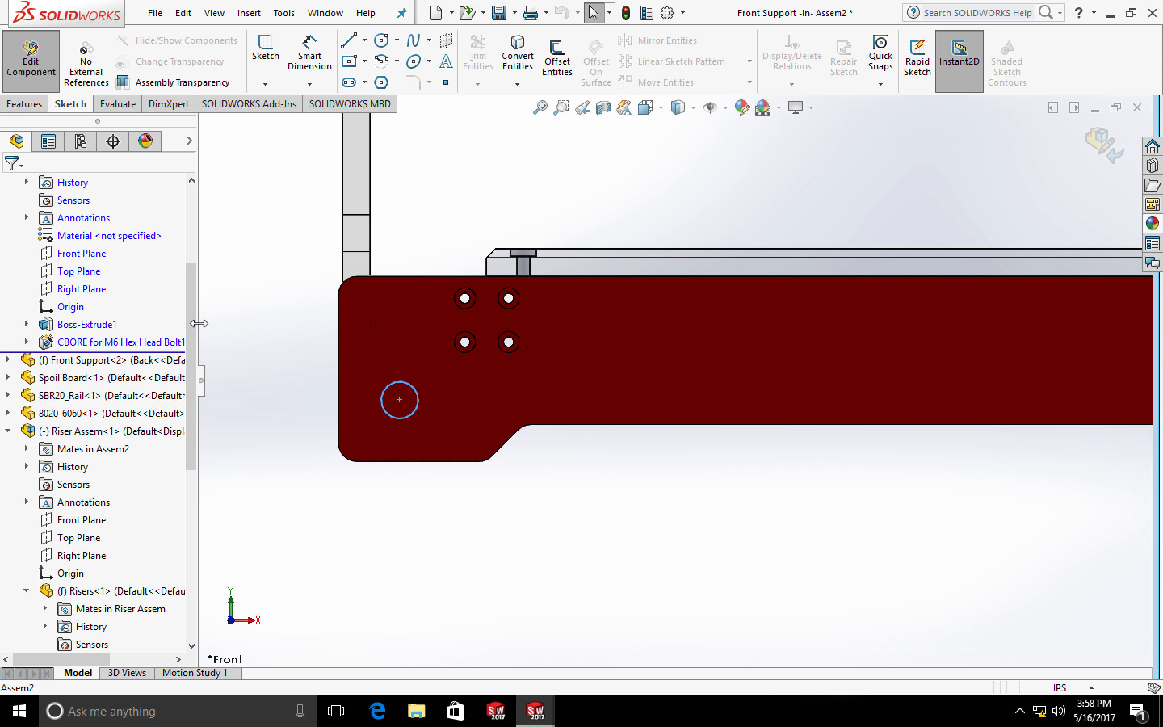
{"action": "left_click", "coordinate": [268, 352]}
{"action": "scroll", "coordinate": [331, 406], "scroll_direction": "down", "scroll_amount": 3}
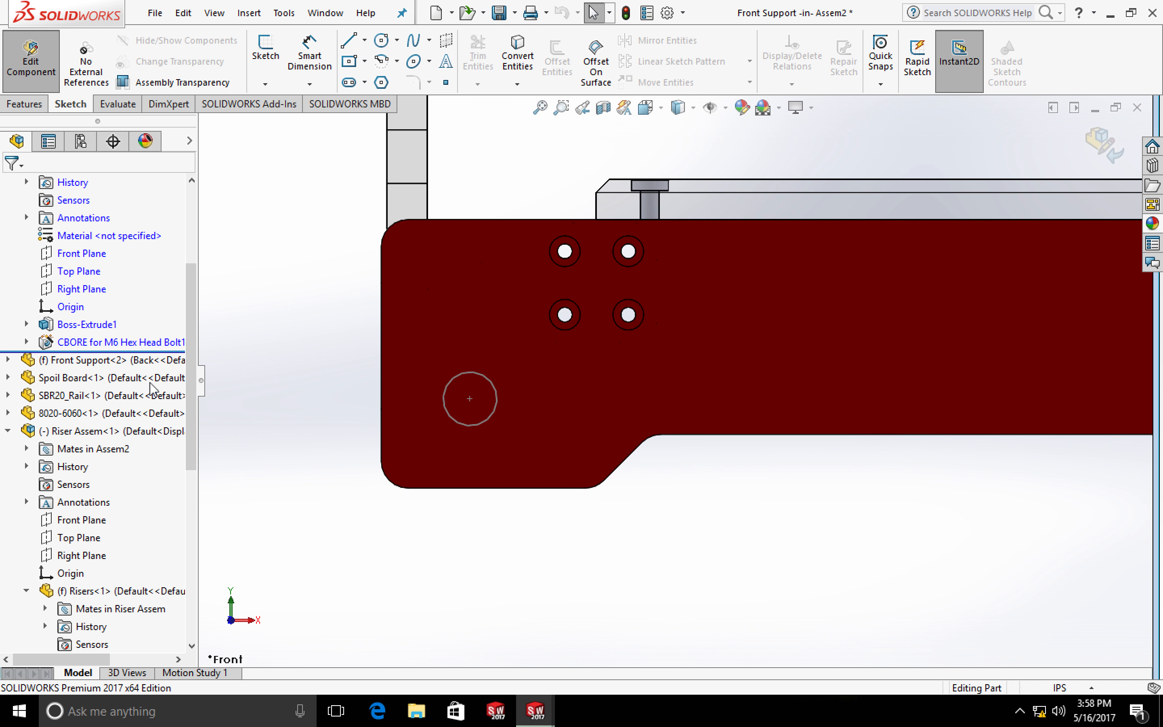
{"action": "scroll", "coordinate": [119, 384], "scroll_direction": "up", "scroll_amount": 4}
{"action": "scroll", "coordinate": [119, 384], "scroll_direction": "down", "scroll_amount": 10}
{"action": "scroll", "coordinate": [120, 385], "scroll_direction": "down", "scroll_amount": 1}
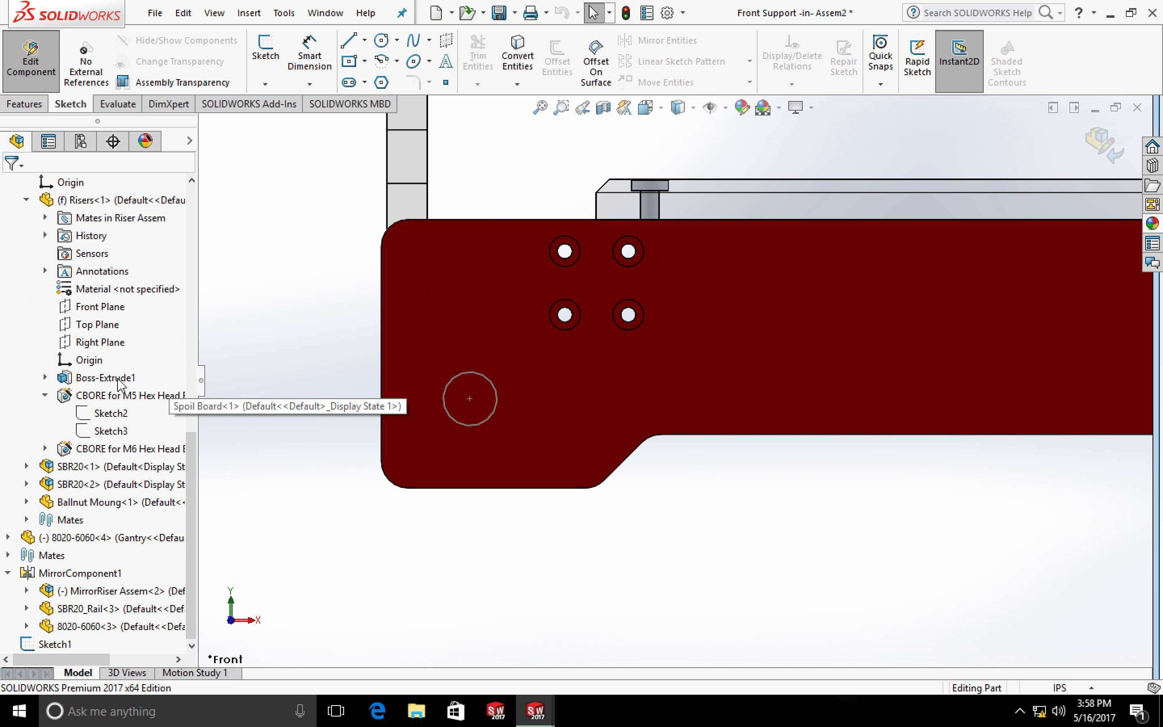
{"action": "left_click", "coordinate": [56, 647]}
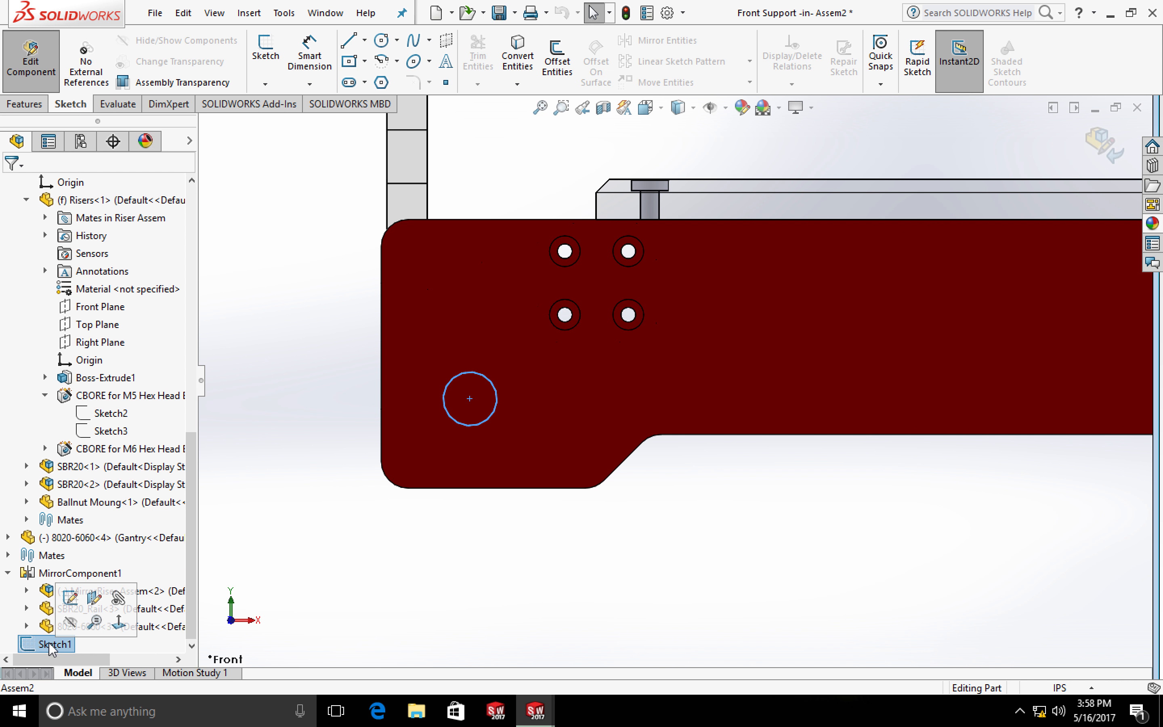
{"action": "right_click", "coordinate": [51, 646]}
{"action": "left_click", "coordinate": [94, 618]}
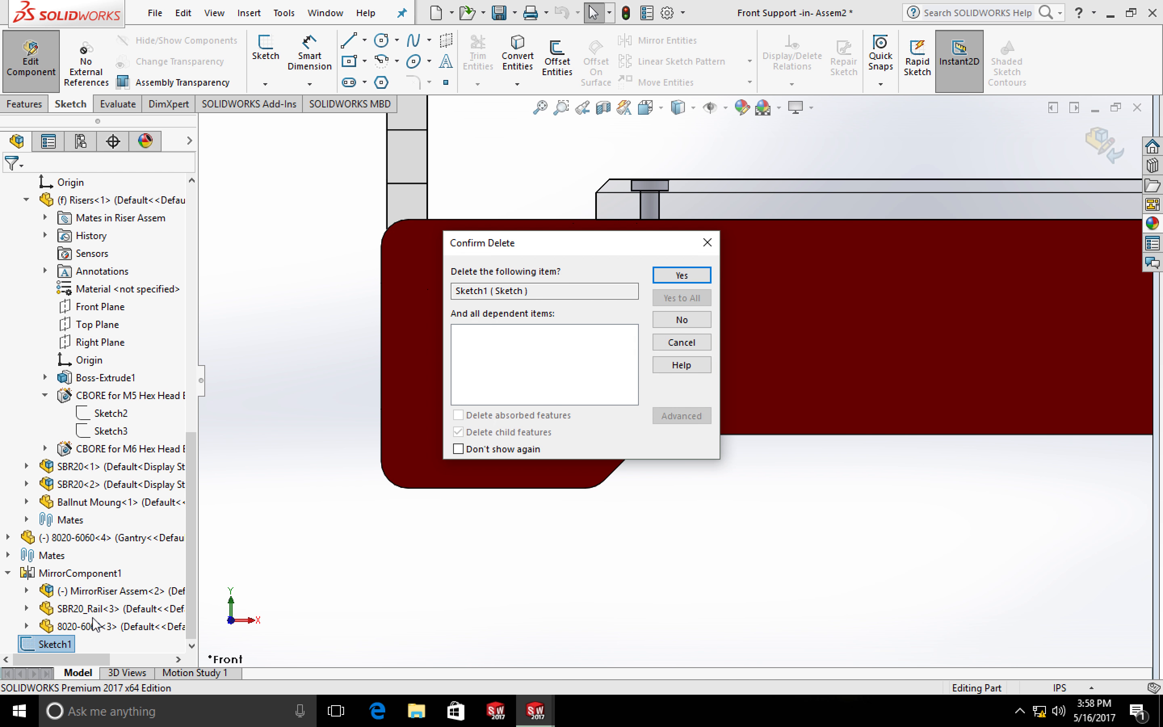
{"action": "left_click", "coordinate": [699, 279]}
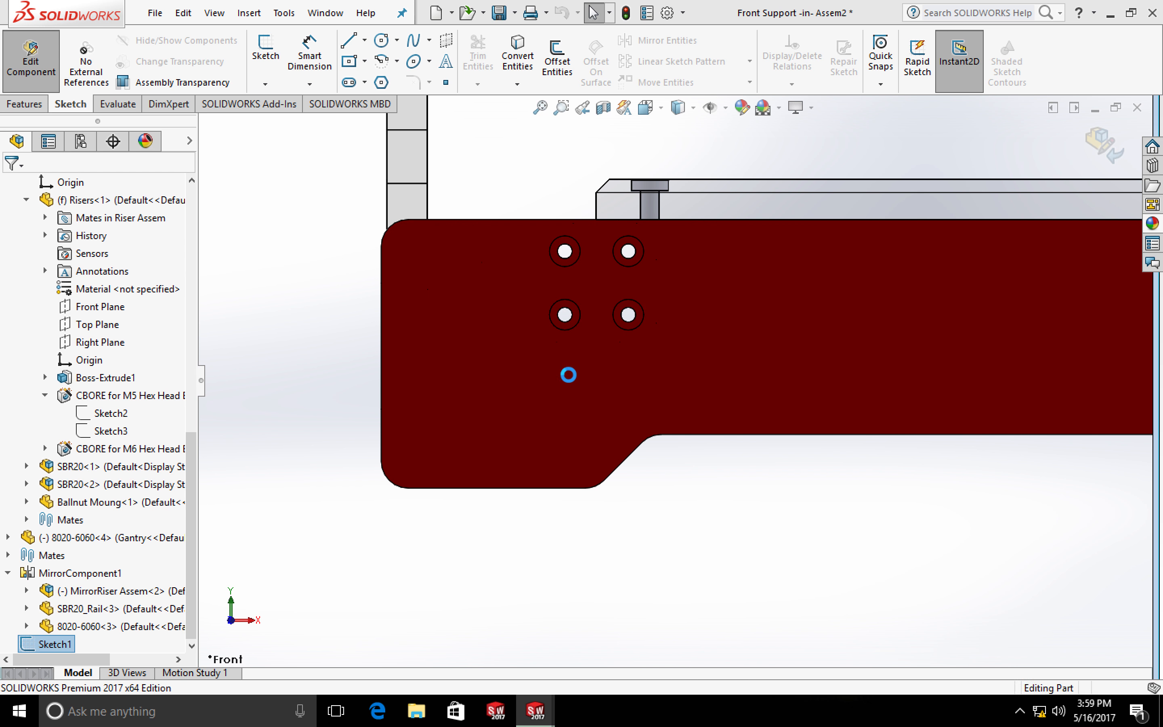
Open the front support part in position in its own window
{"action": "left_click", "coordinate": [474, 421]}
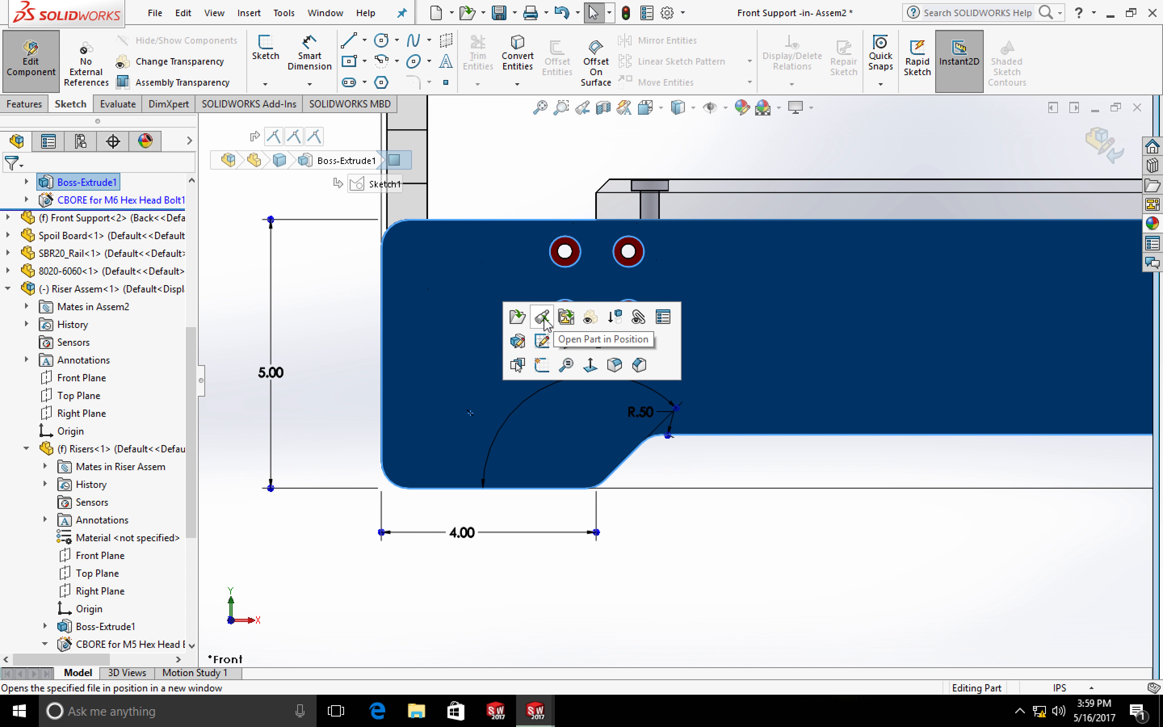
{"action": "left_click", "coordinate": [543, 319]}
{"action": "scroll", "coordinate": [537, 373], "scroll_direction": "down", "scroll_amount": 3}
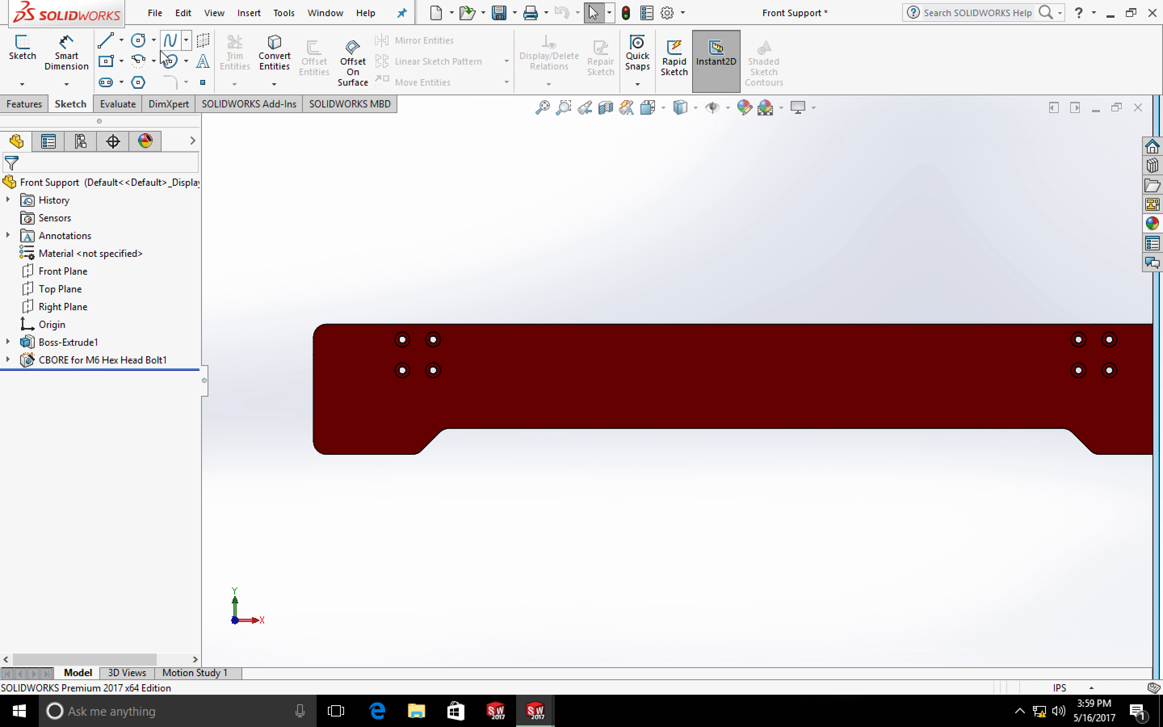
Sketch a circle of about 0.98 in radius on the support's front face, below the left group of counterbored holes
{"action": "left_click", "coordinate": [136, 40]}
{"action": "left_click", "coordinate": [365, 414]}
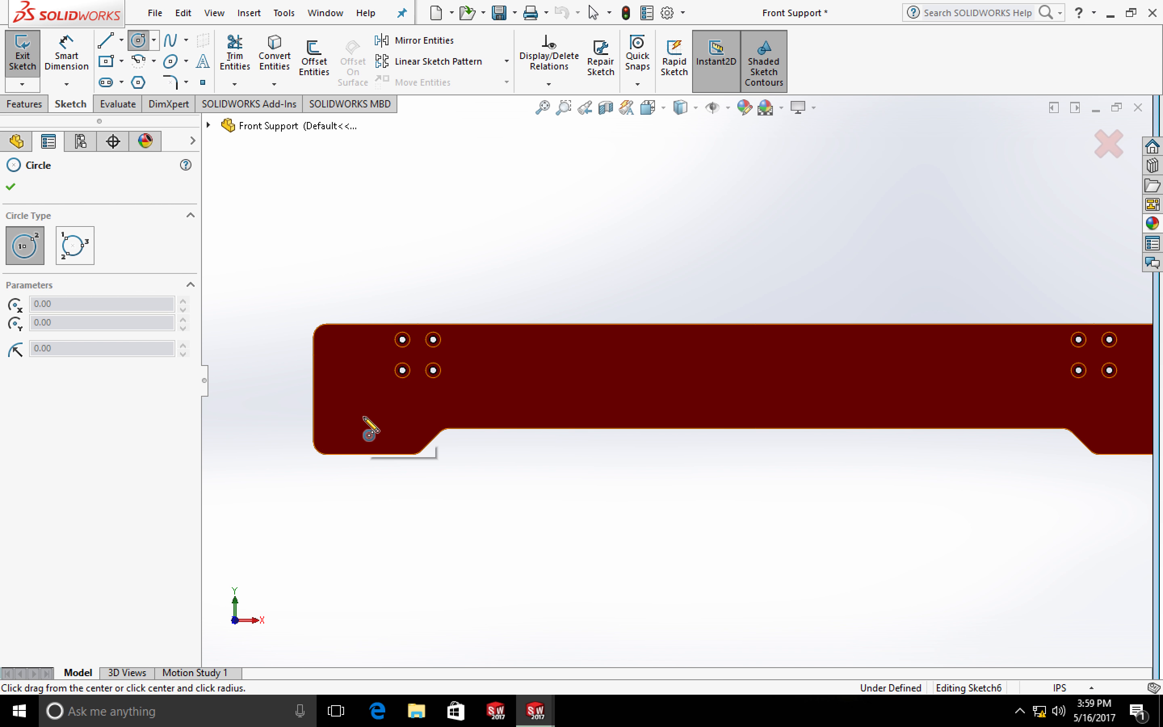
{"action": "left_click", "coordinate": [370, 404]}
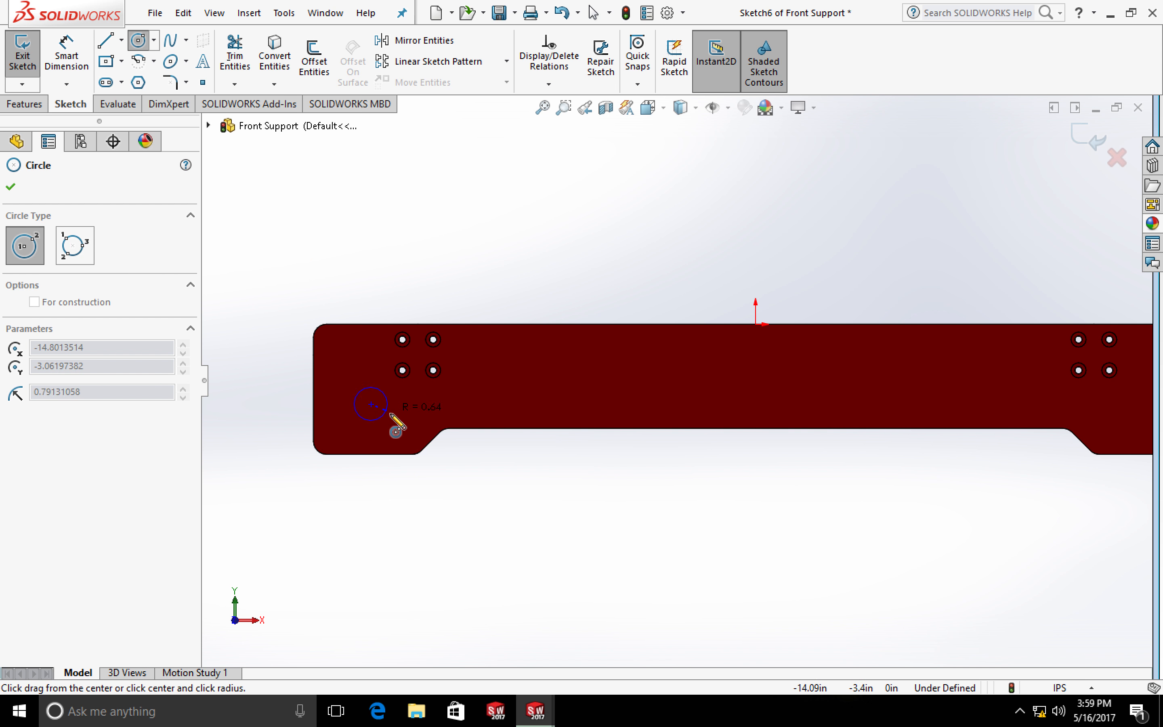
{"action": "left_click", "coordinate": [391, 421]}
Dimension the horizontal distance from the origin to the circle's center as 390 mm
{"action": "left_click", "coordinate": [66, 55]}
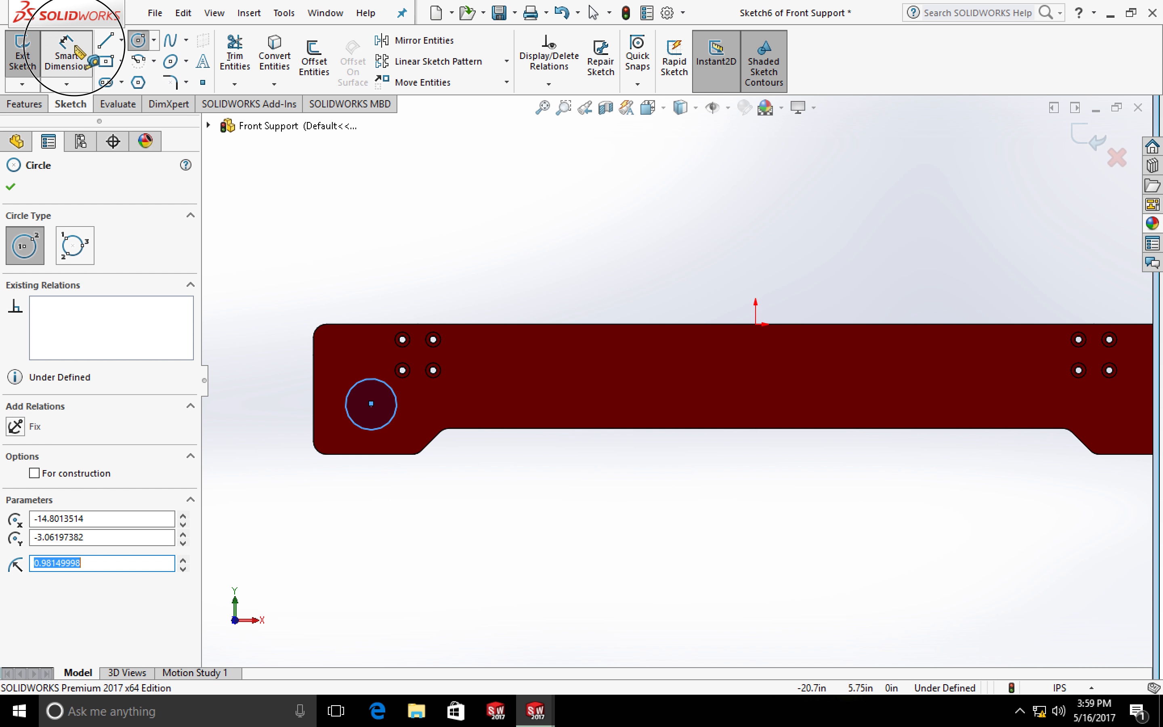
{"action": "left_click", "coordinate": [756, 324]}
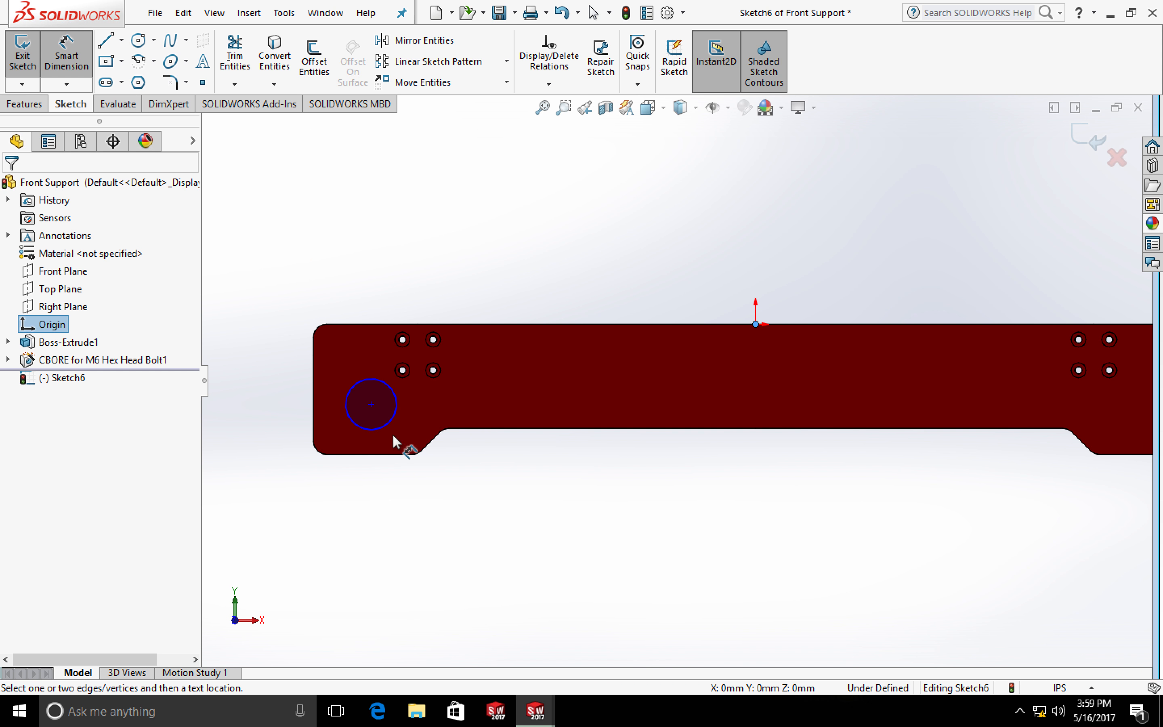
{"action": "left_click", "coordinate": [371, 404]}
{"action": "left_click", "coordinate": [440, 524]}
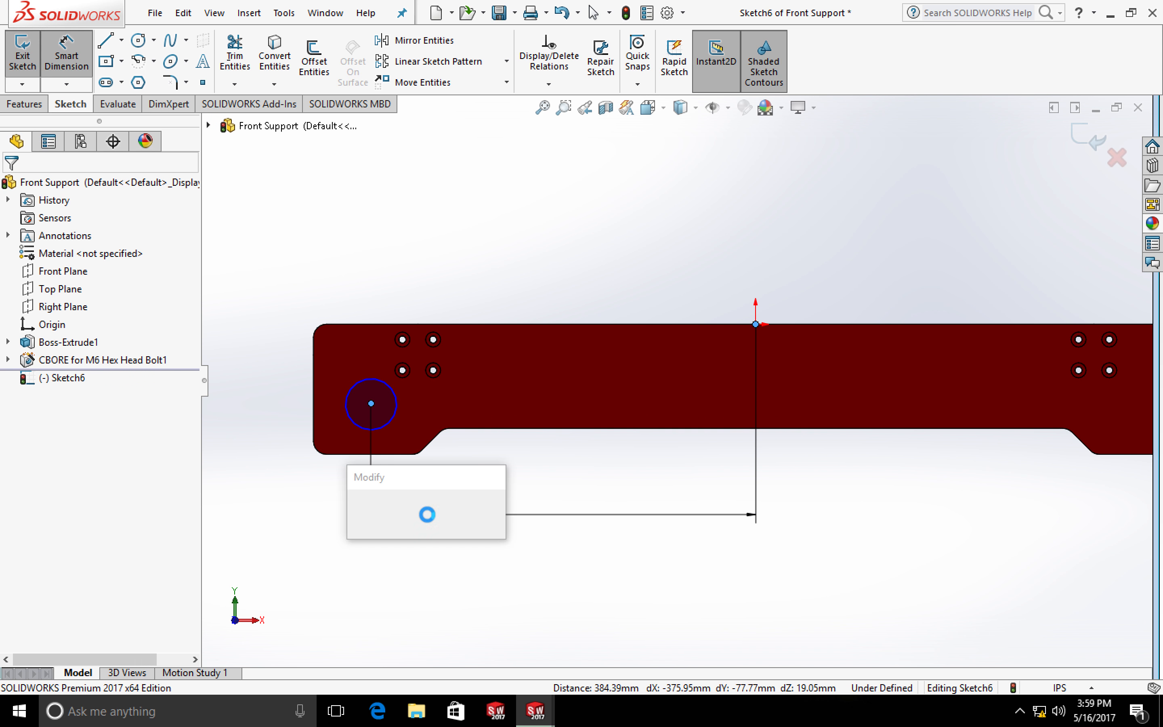
{"action": "type", "text": "39"}
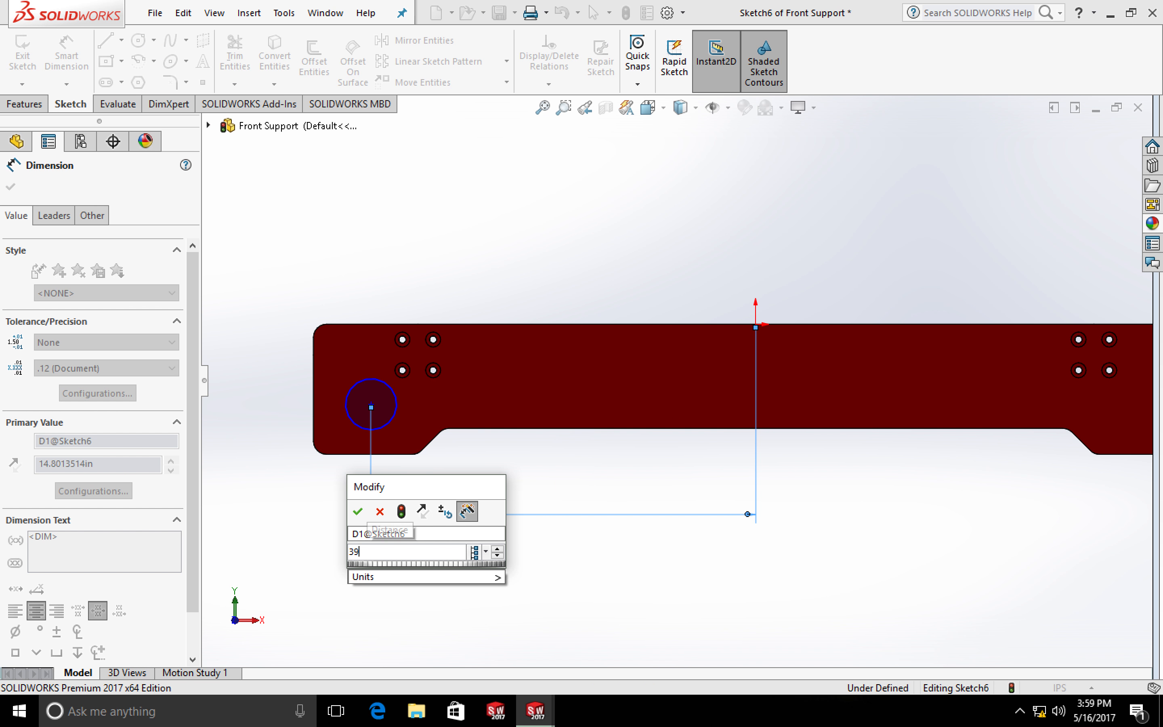
{"action": "type", "text": "0mm"}
{"action": "key", "text": "Return"}
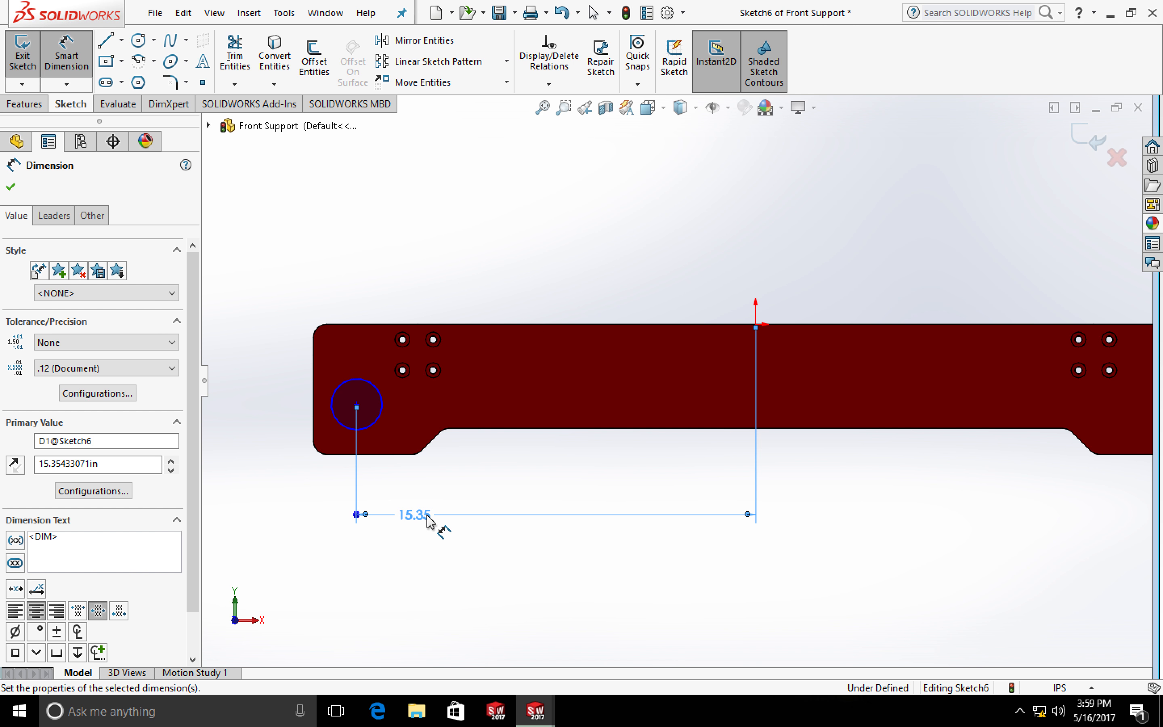
Dimension the circle center's height above the support's lower edge as 42.4 in
{"action": "left_click", "coordinate": [356, 404]}
{"action": "left_click", "coordinate": [265, 442]}
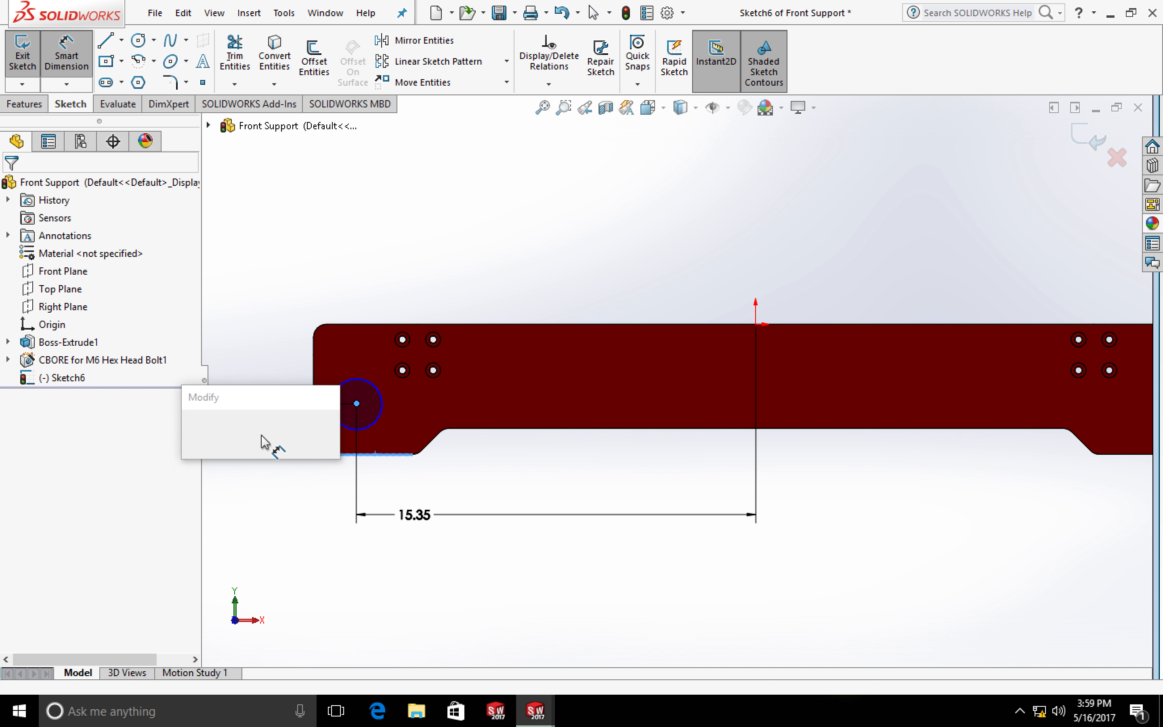
{"action": "type", "text": "42.4"}
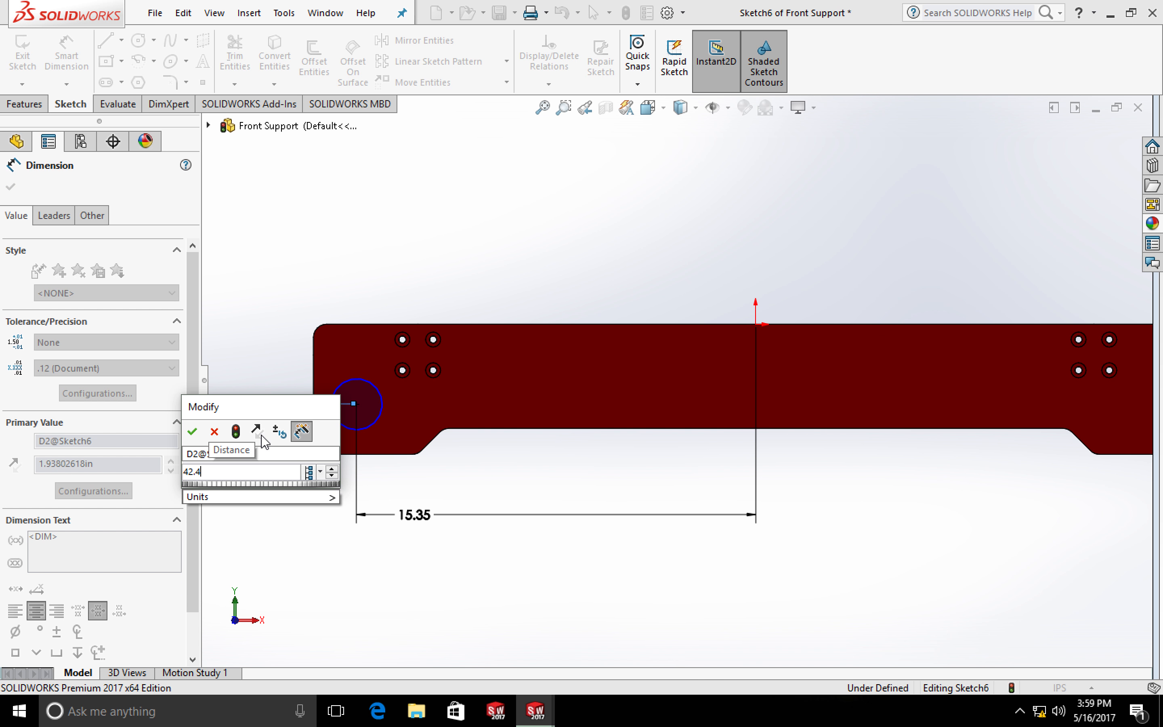
{"action": "key", "text": "Return"}
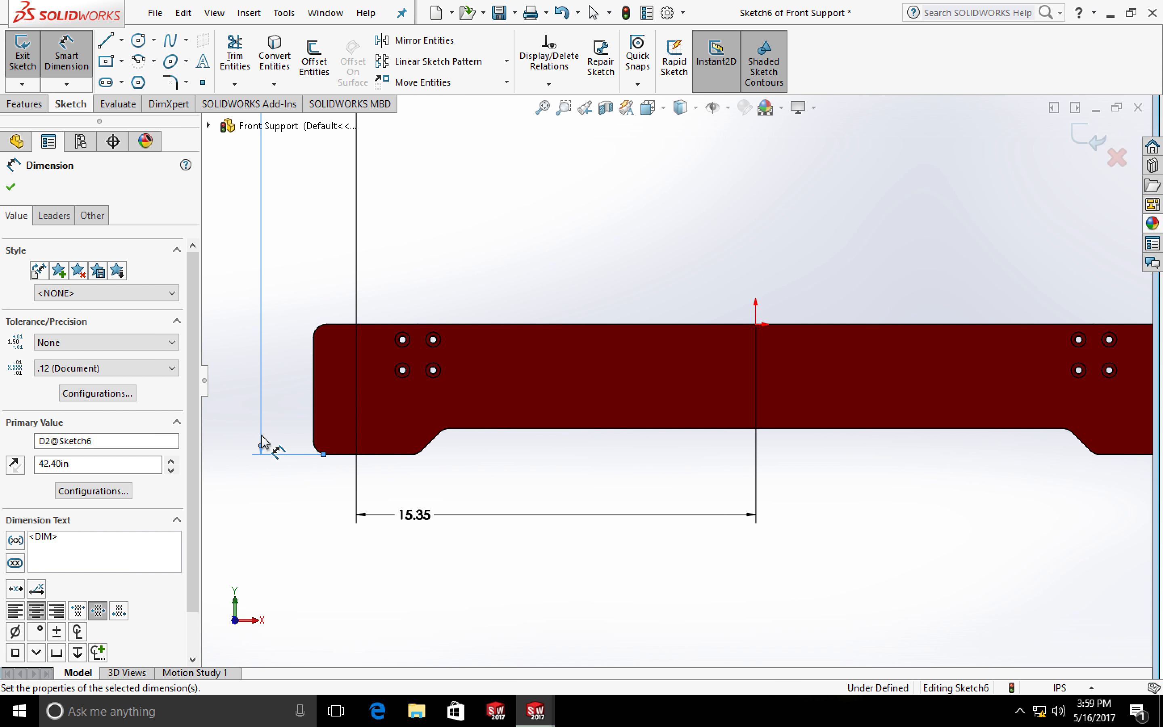
Set the circle center's height dimension to 42.4 mm and exit the sketch with a rebuild
{"action": "scroll", "coordinate": [261, 435], "scroll_direction": "down", "scroll_amount": 3}
{"action": "scroll", "coordinate": [261, 436], "scroll_direction": "up", "scroll_amount": 20}
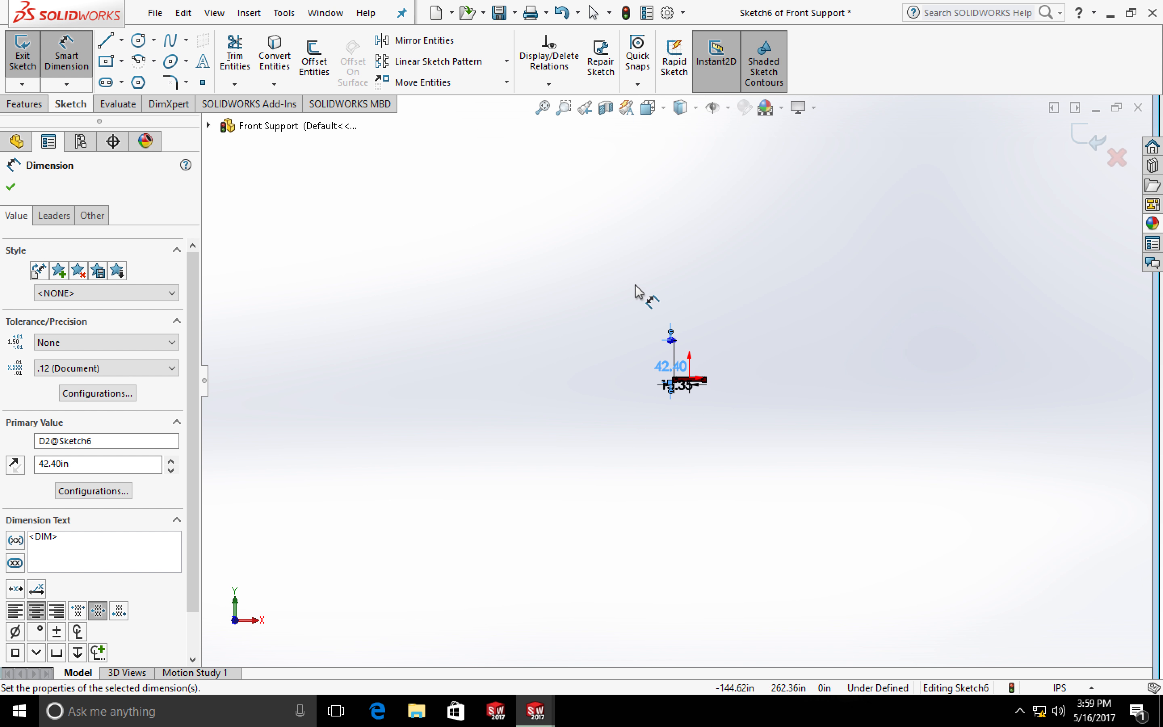
{"action": "scroll", "coordinate": [685, 390], "scroll_direction": "down", "scroll_amount": 8}
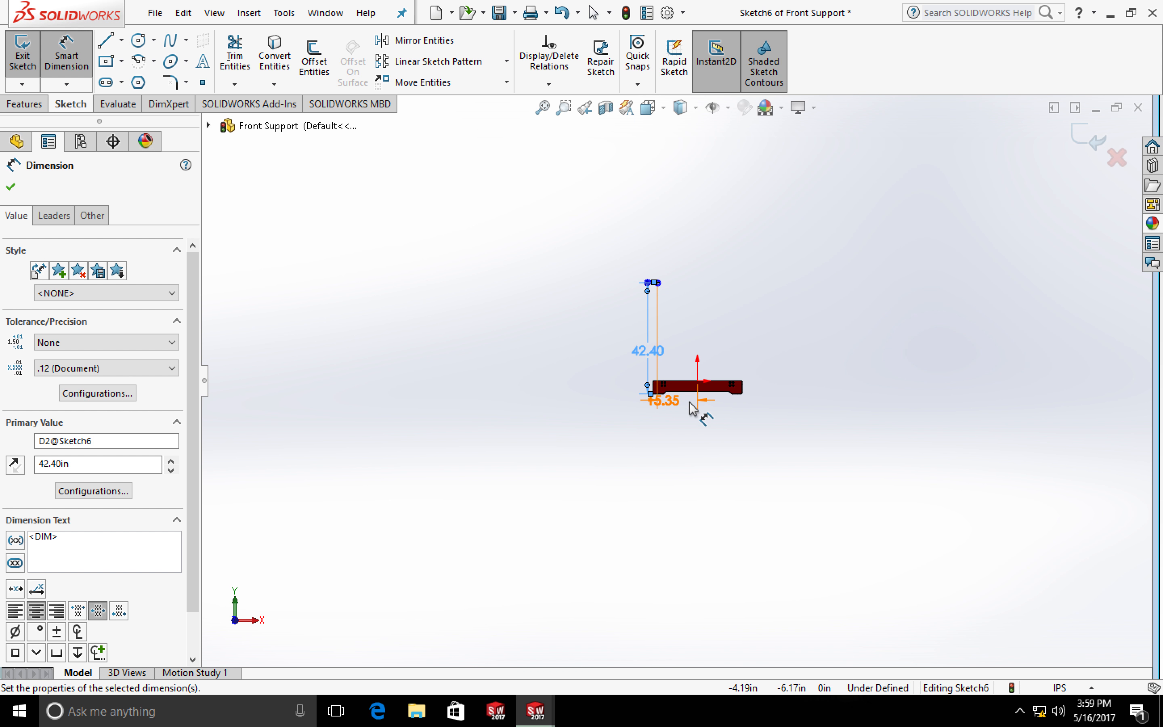
{"action": "double_click", "coordinate": [654, 353]}
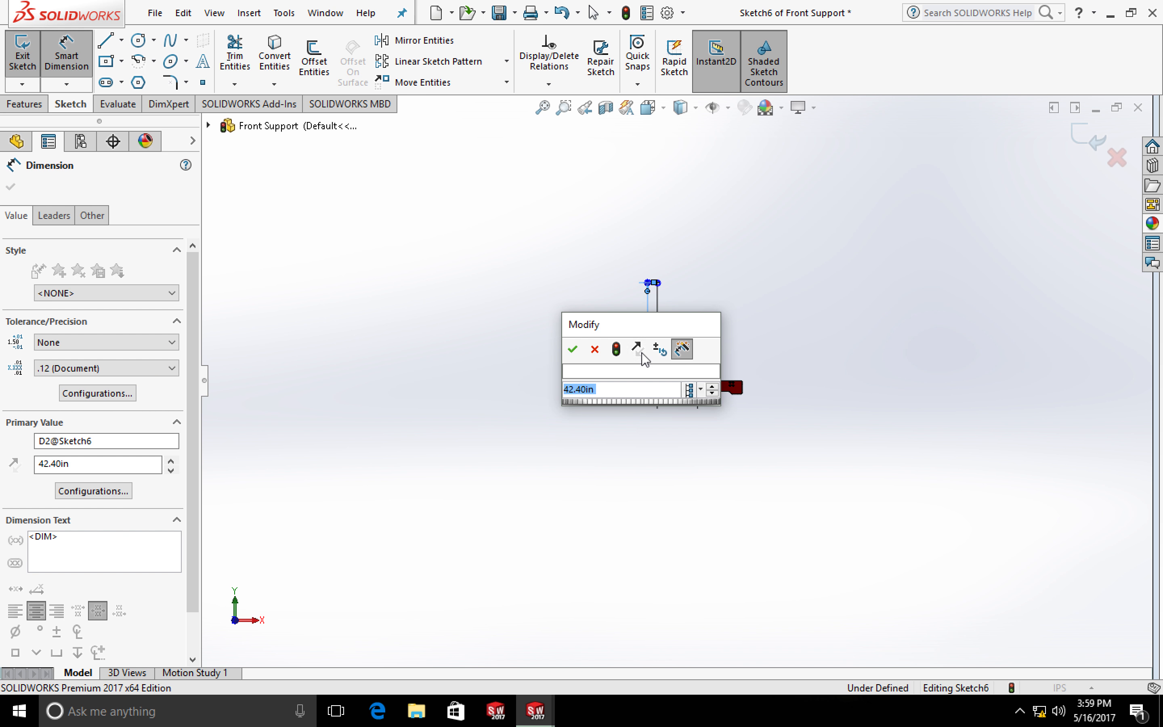
{"action": "type", "text": "42"}
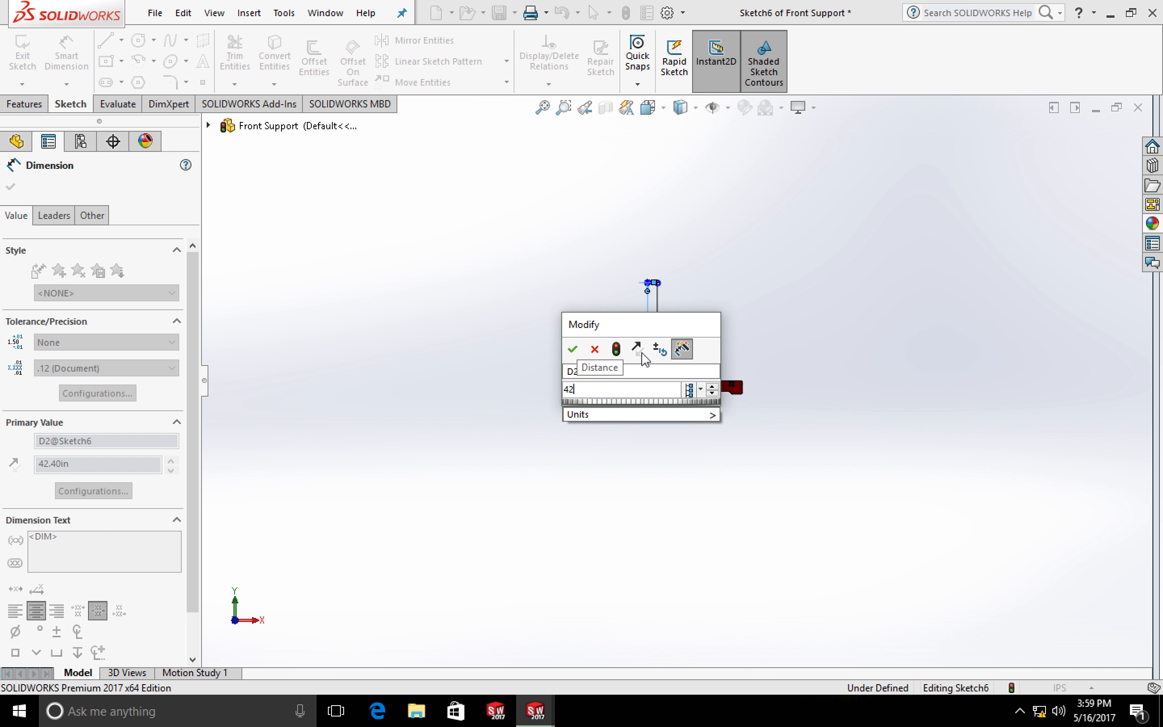
{"action": "type", "text": ".4mm"}
{"action": "key", "text": "Return"}
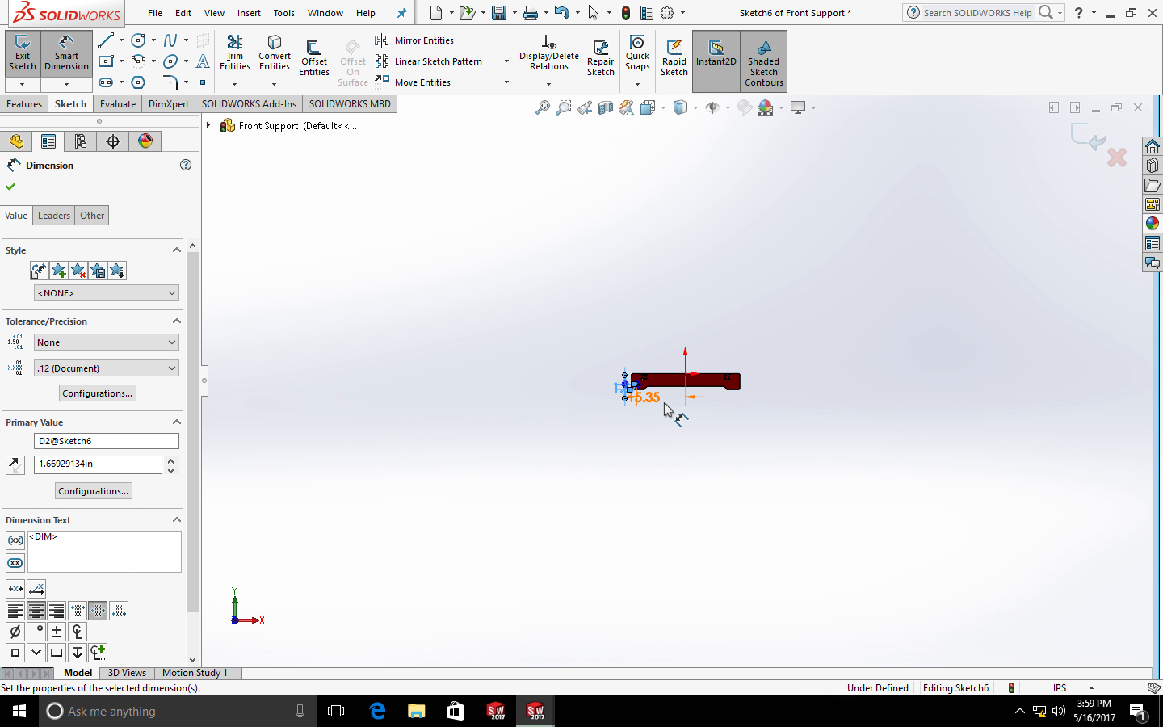
{"action": "scroll", "coordinate": [672, 409], "scroll_direction": "down", "scroll_amount": 10}
{"action": "scroll", "coordinate": [535, 306], "scroll_direction": "down", "scroll_amount": 3}
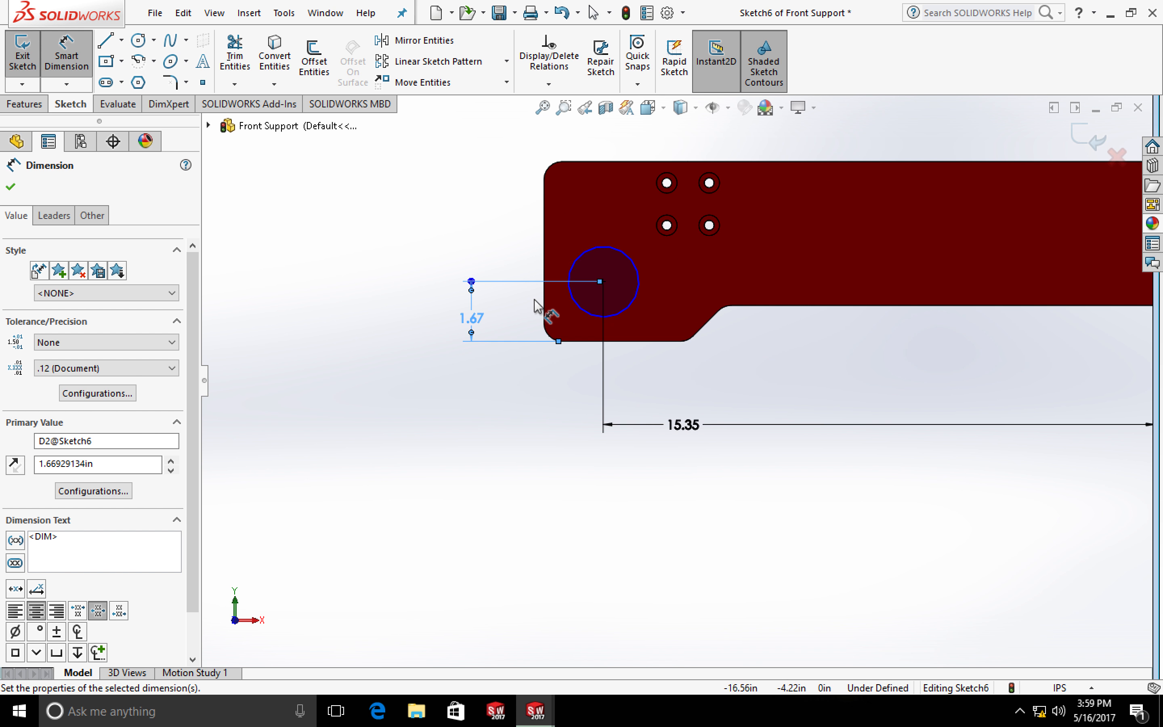
{"action": "scroll", "coordinate": [536, 321], "scroll_direction": "down", "scroll_amount": 2}
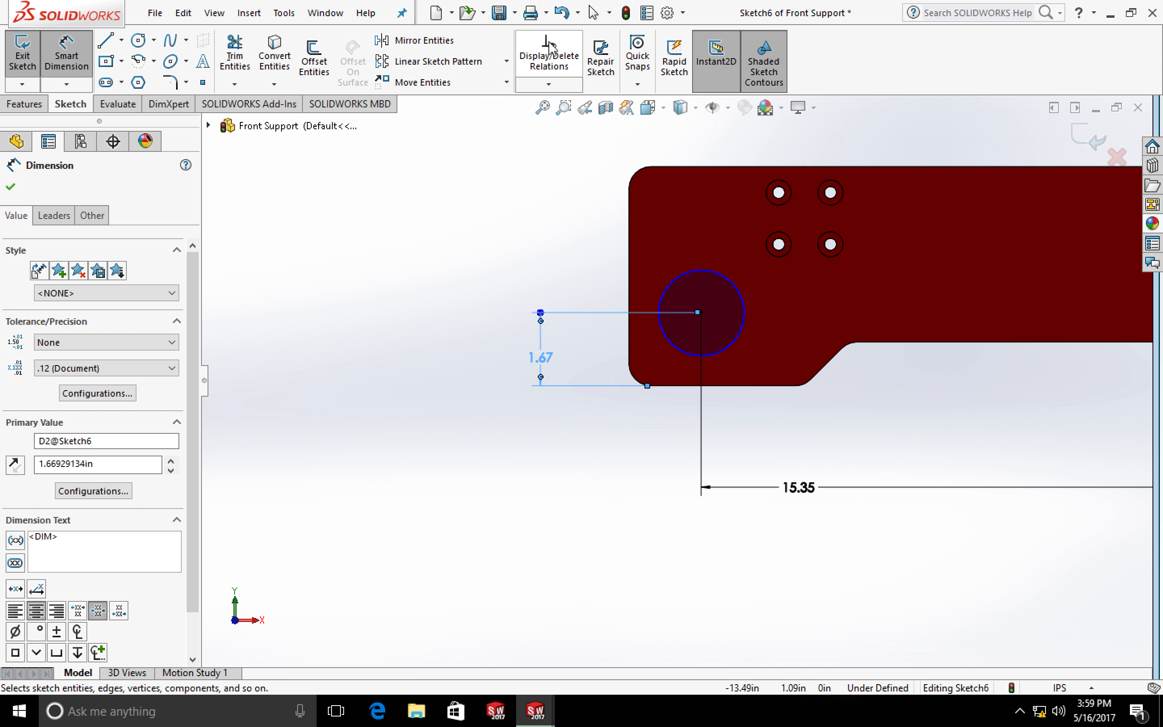
{"action": "left_click", "coordinate": [11, 187]}
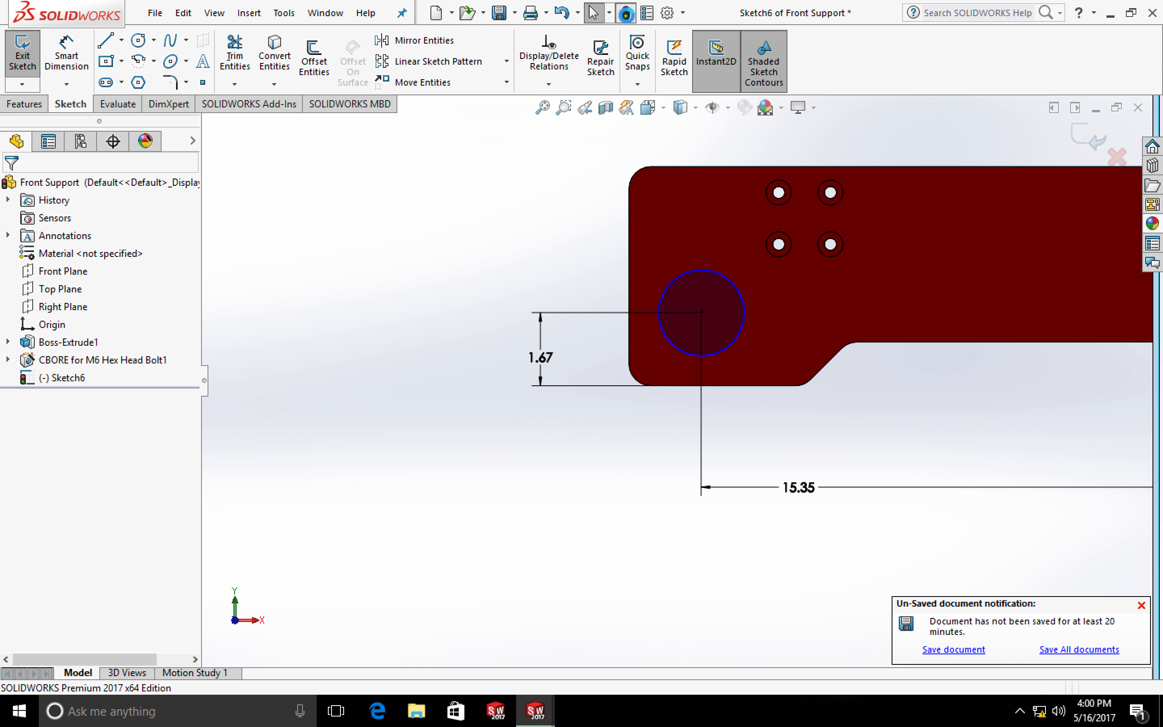
{"action": "left_click", "coordinate": [626, 13]}
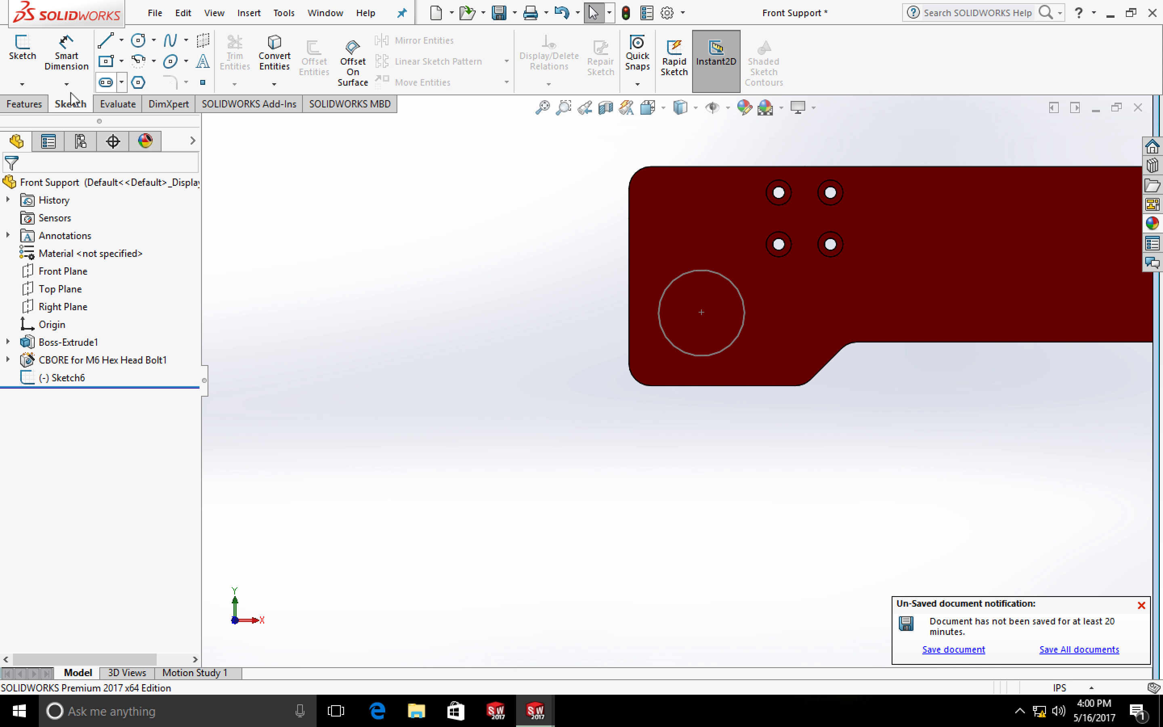
Reopen the circle's sketch for editing, dimension the circle's diameter as 1.00 in, and rebuild the part
{"action": "left_click", "coordinate": [86, 380]}
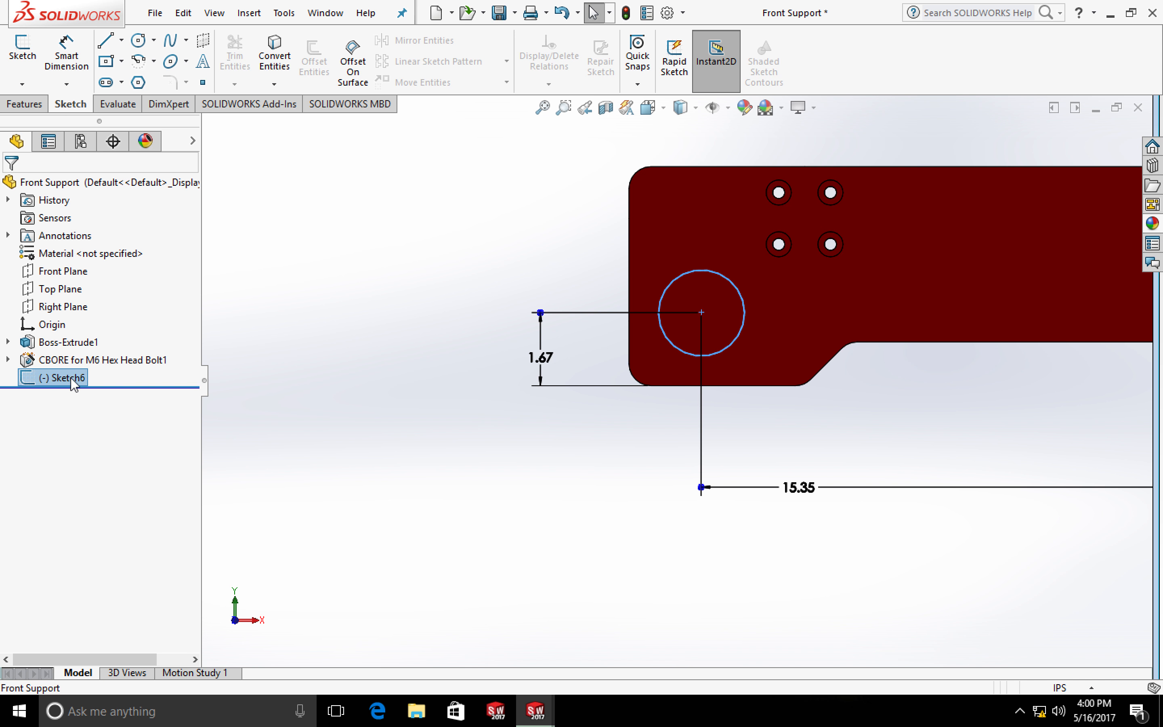
{"action": "right_click", "coordinate": [69, 382]}
{"action": "left_click", "coordinate": [84, 347]}
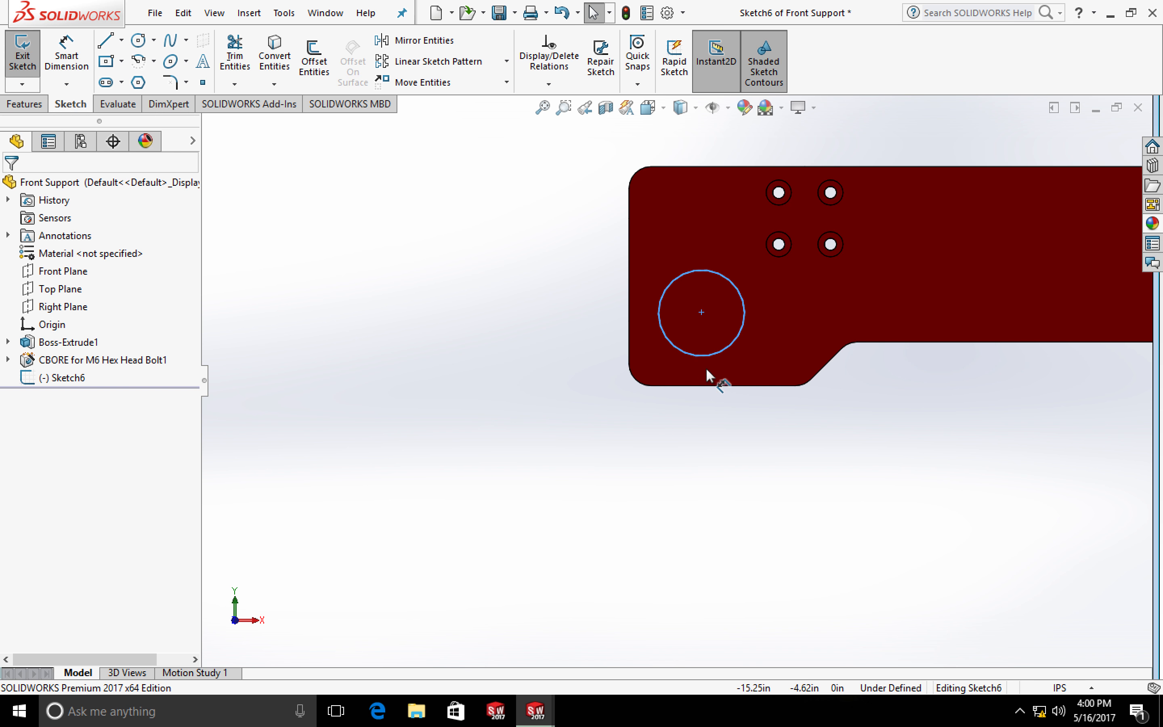
{"action": "left_click", "coordinate": [66, 53]}
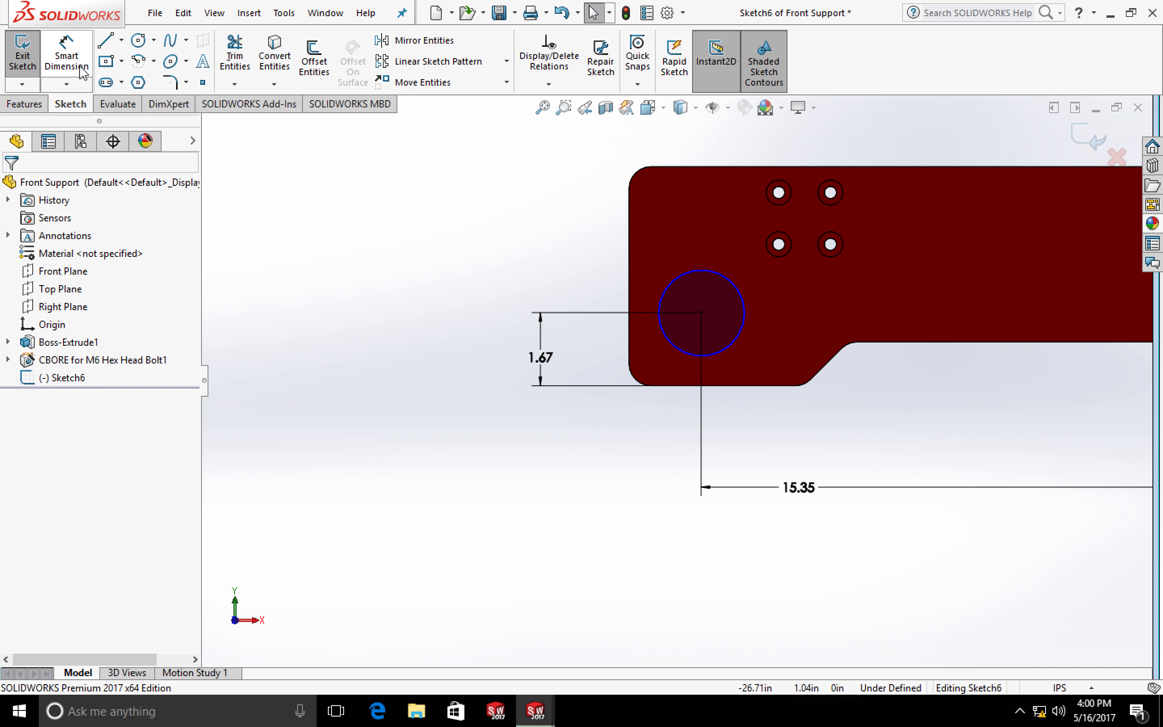
{"action": "left_click", "coordinate": [718, 270]}
{"action": "left_click", "coordinate": [711, 230]}
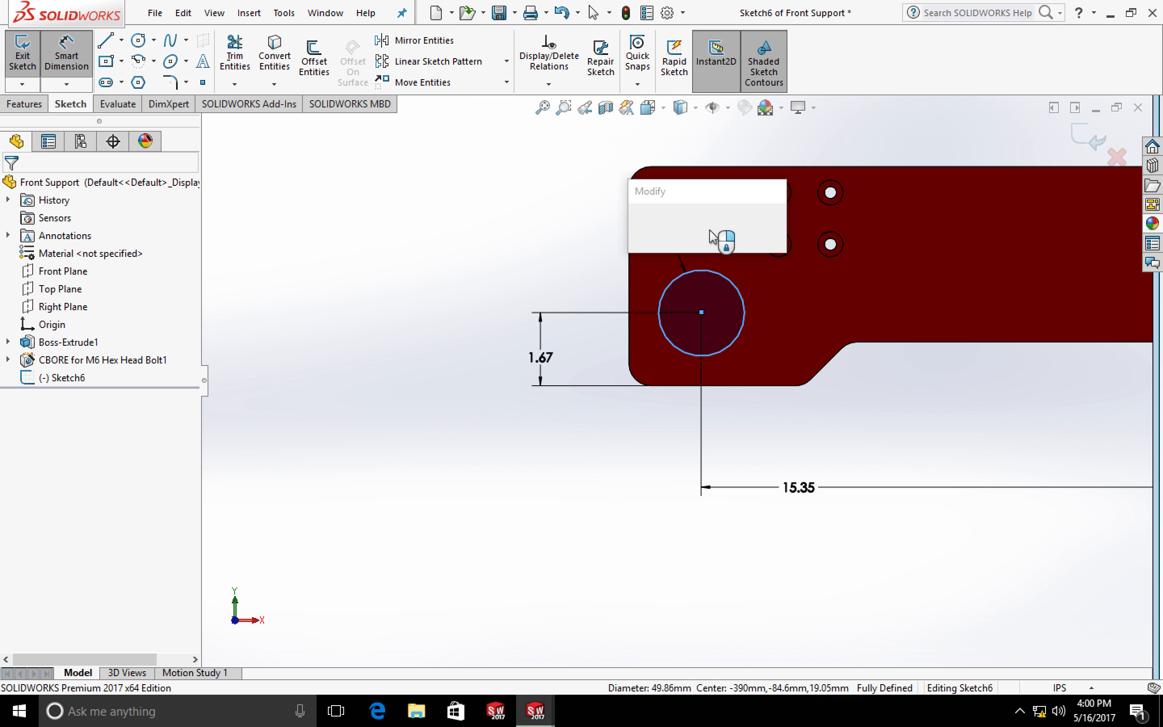
{"action": "type", "text": "1.00in"}
{"action": "key", "text": "Return"}
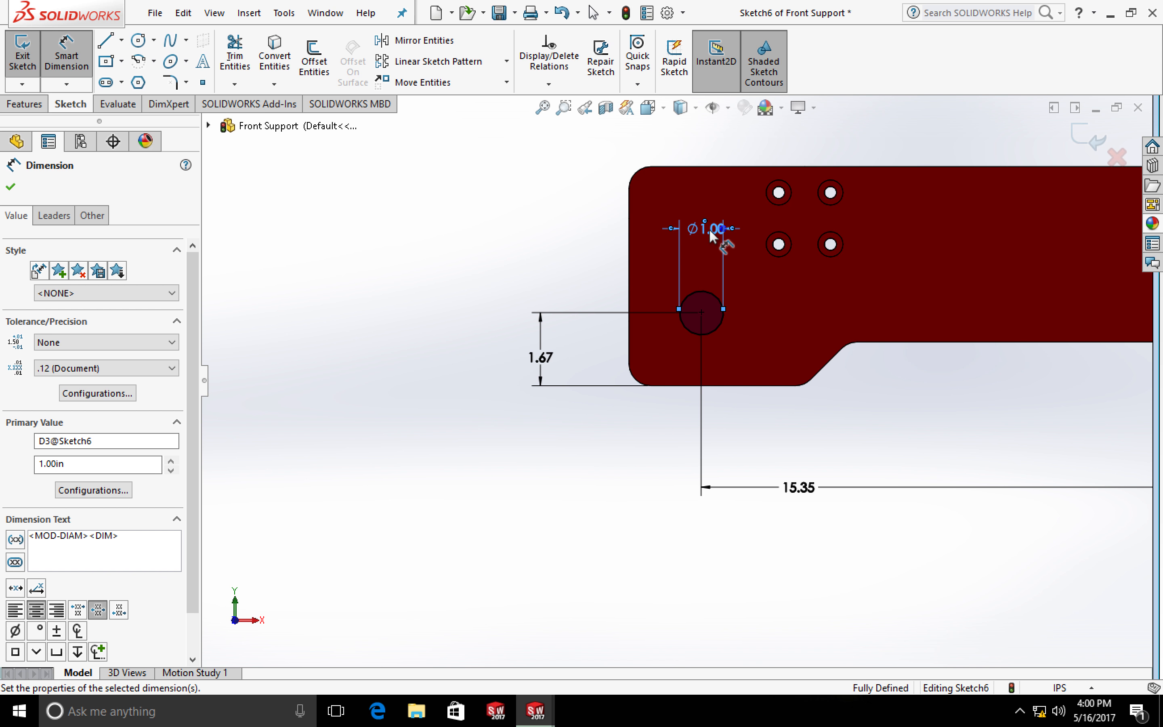
{"action": "left_click", "coordinate": [622, 13]}
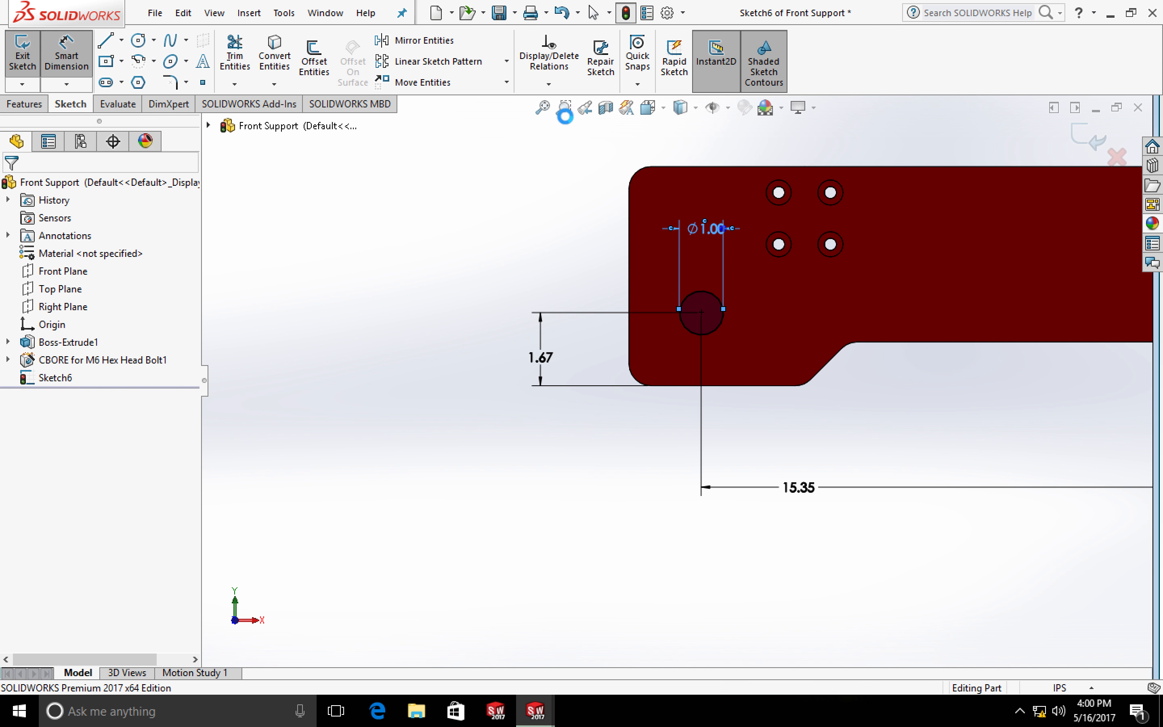
Cut-extrude the 1 in circle Through All through the front support
{"action": "left_click", "coordinate": [41, 104]}
{"action": "left_click", "coordinate": [245, 57]}
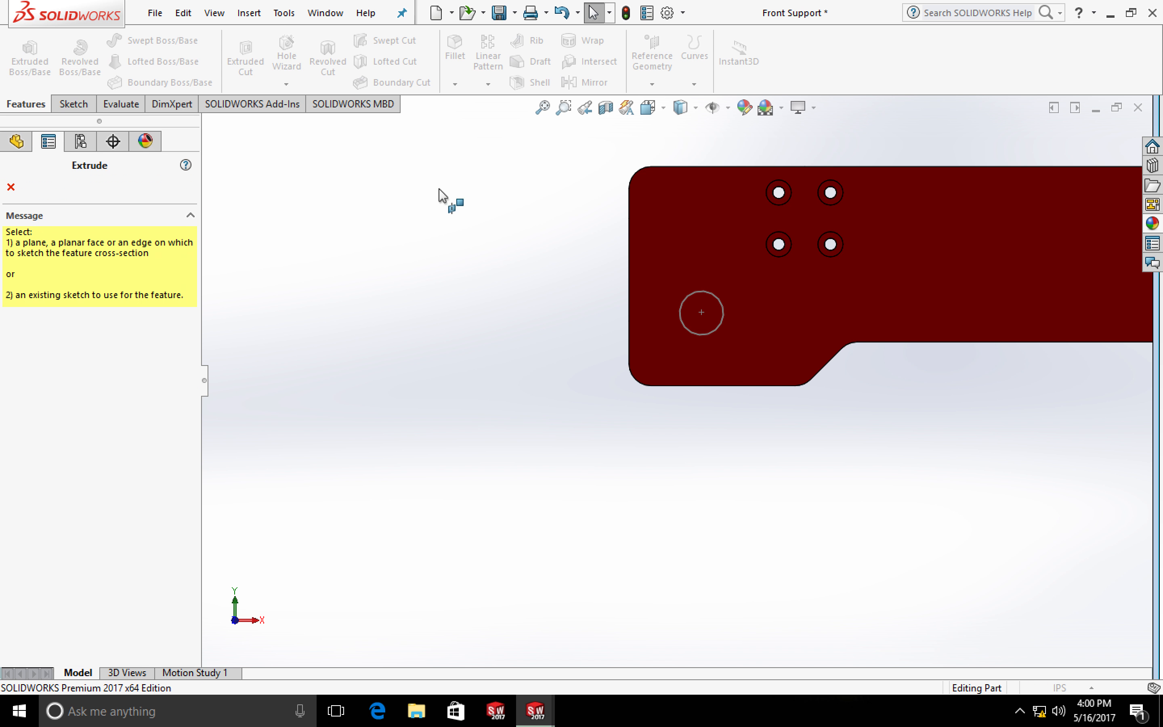
{"action": "left_click", "coordinate": [690, 309]}
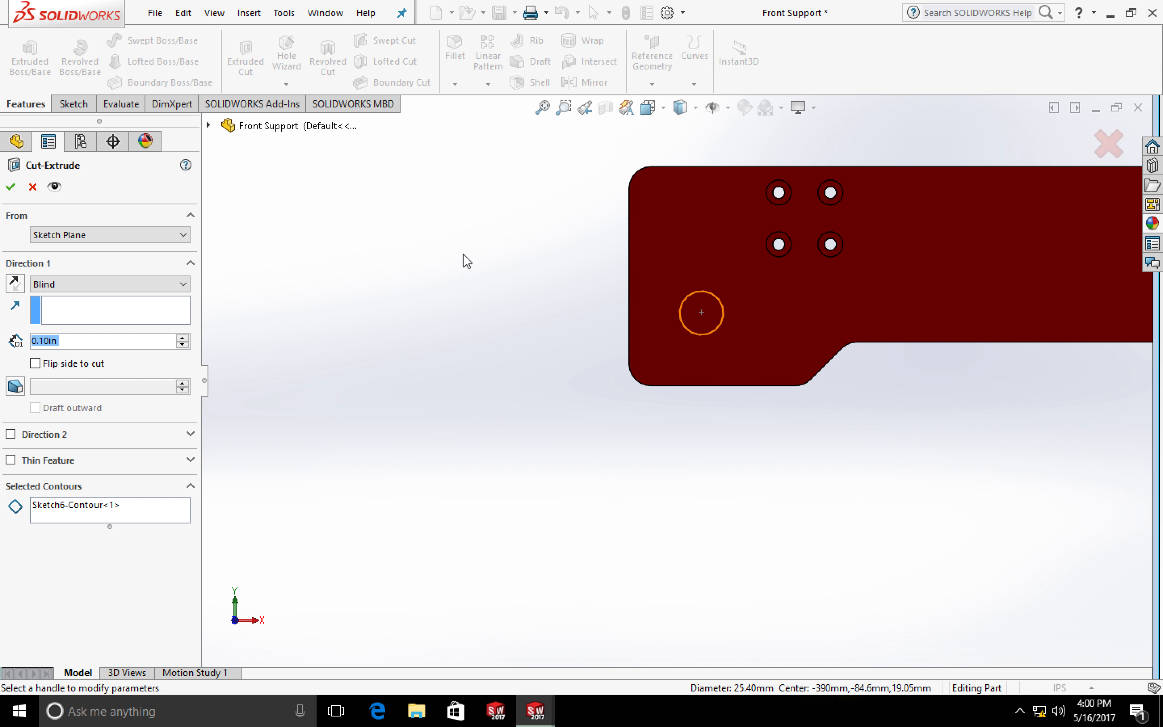
{"action": "left_click", "coordinate": [99, 284]}
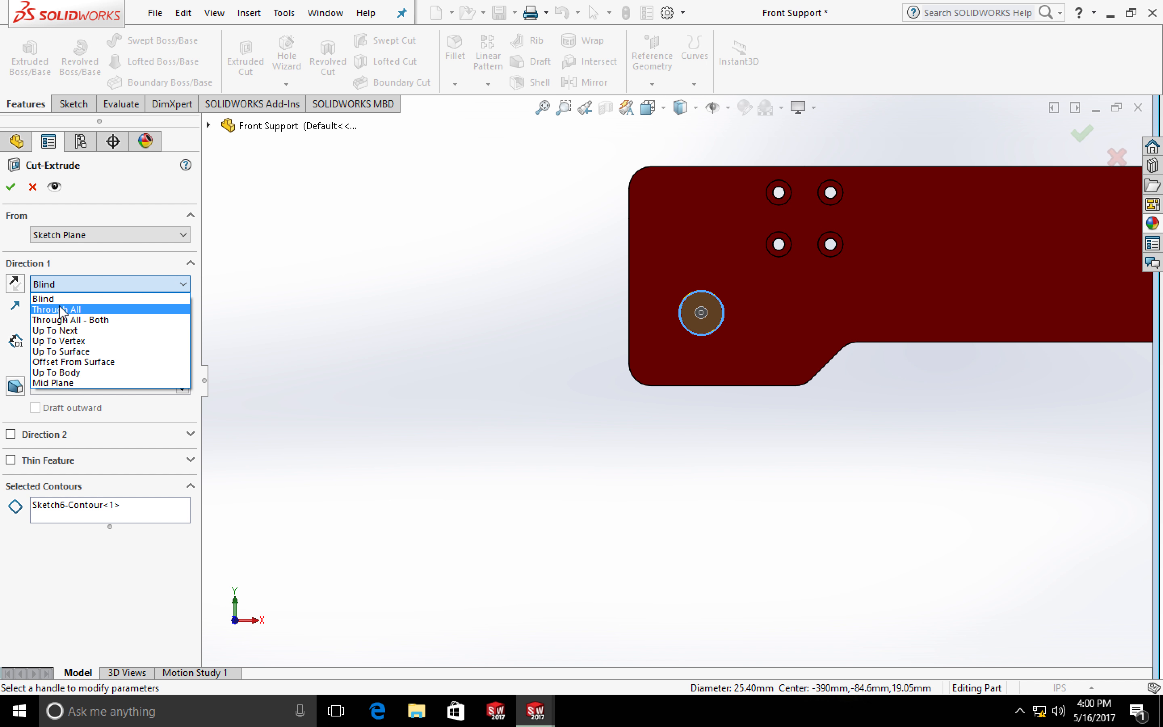
{"action": "left_click", "coordinate": [72, 304]}
{"action": "scroll", "coordinate": [523, 298], "scroll_direction": "up", "scroll_amount": 2}
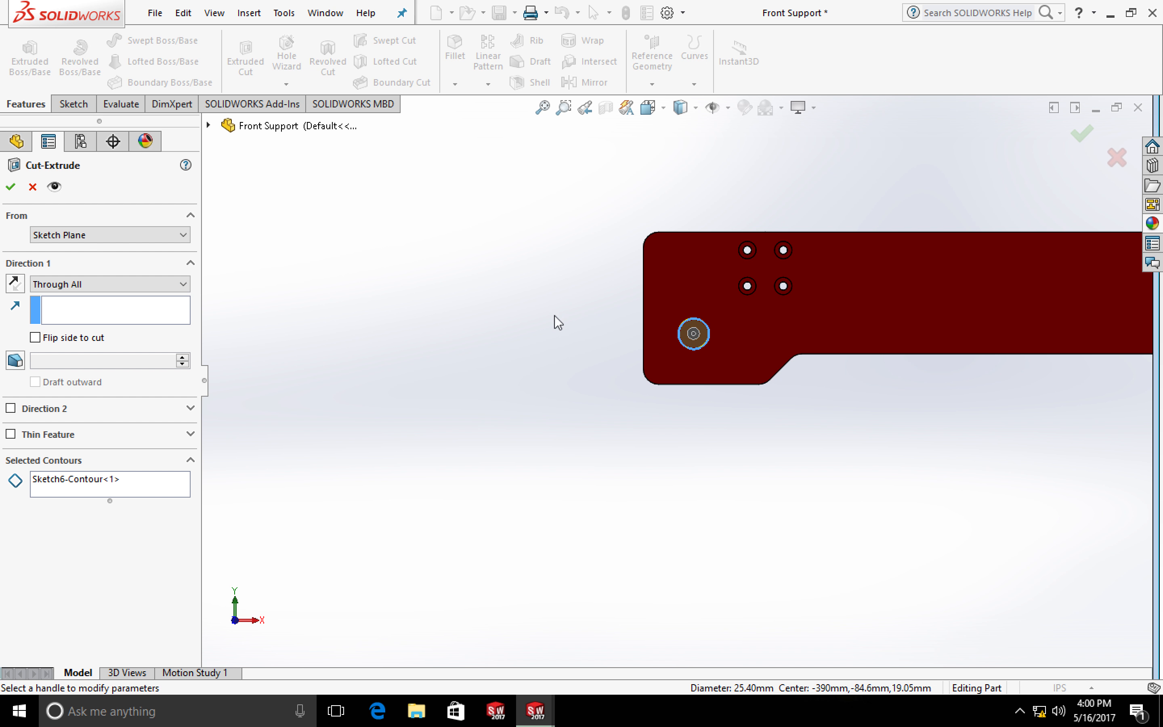
{"action": "middle_click_drag", "start_coordinate": [608, 328], "coordinate": [750, 349]}
{"action": "scroll", "coordinate": [207, 216], "scroll_direction": "down", "scroll_amount": 1}
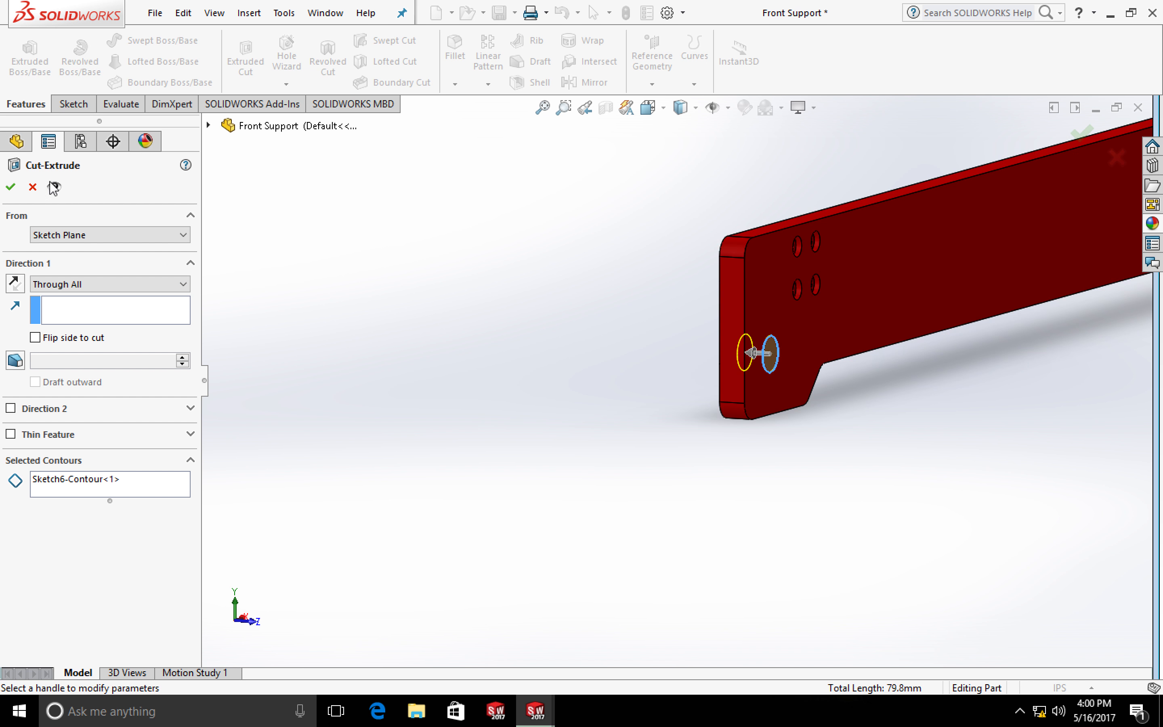
{"action": "left_click", "coordinate": [9, 187]}
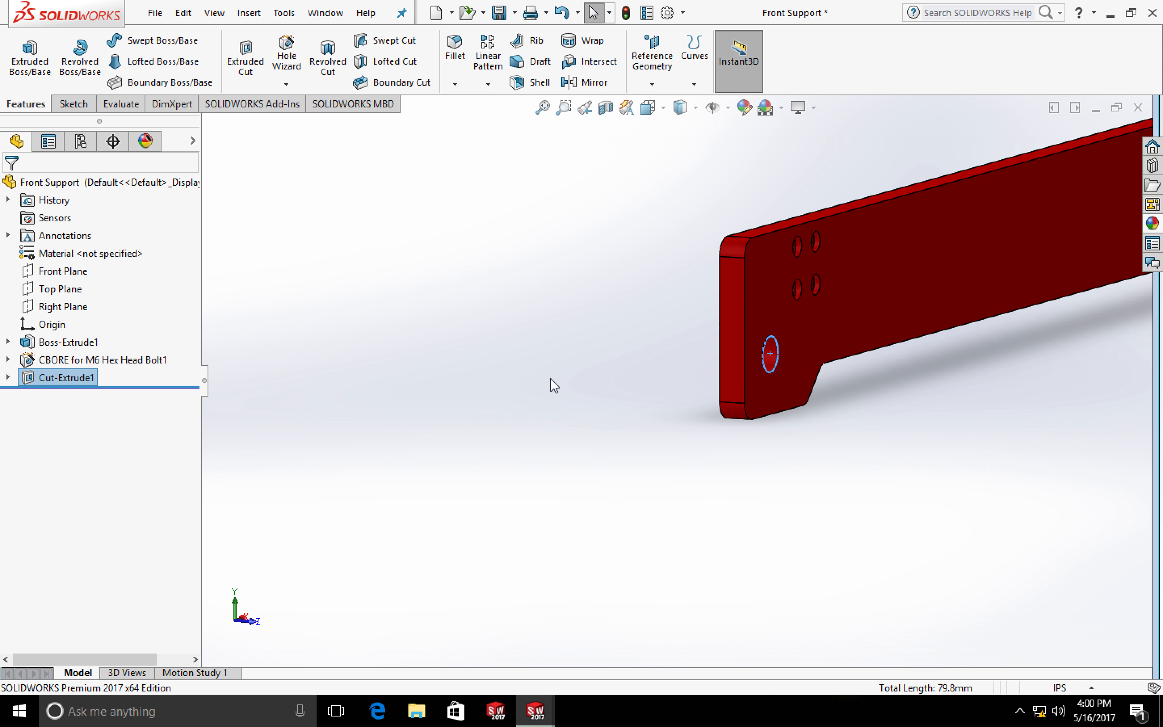
{"action": "scroll", "coordinate": [565, 414], "scroll_direction": "up", "scroll_amount": 5}
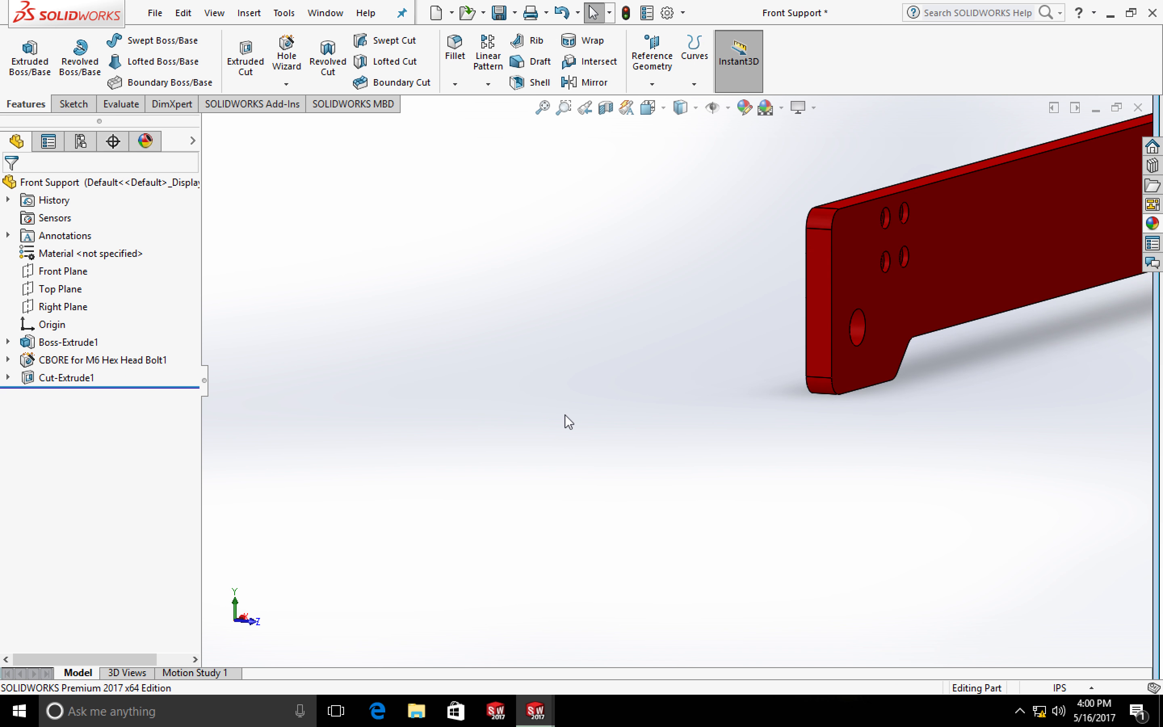
{"action": "scroll", "coordinate": [772, 336], "scroll_direction": "down", "scroll_amount": 7}
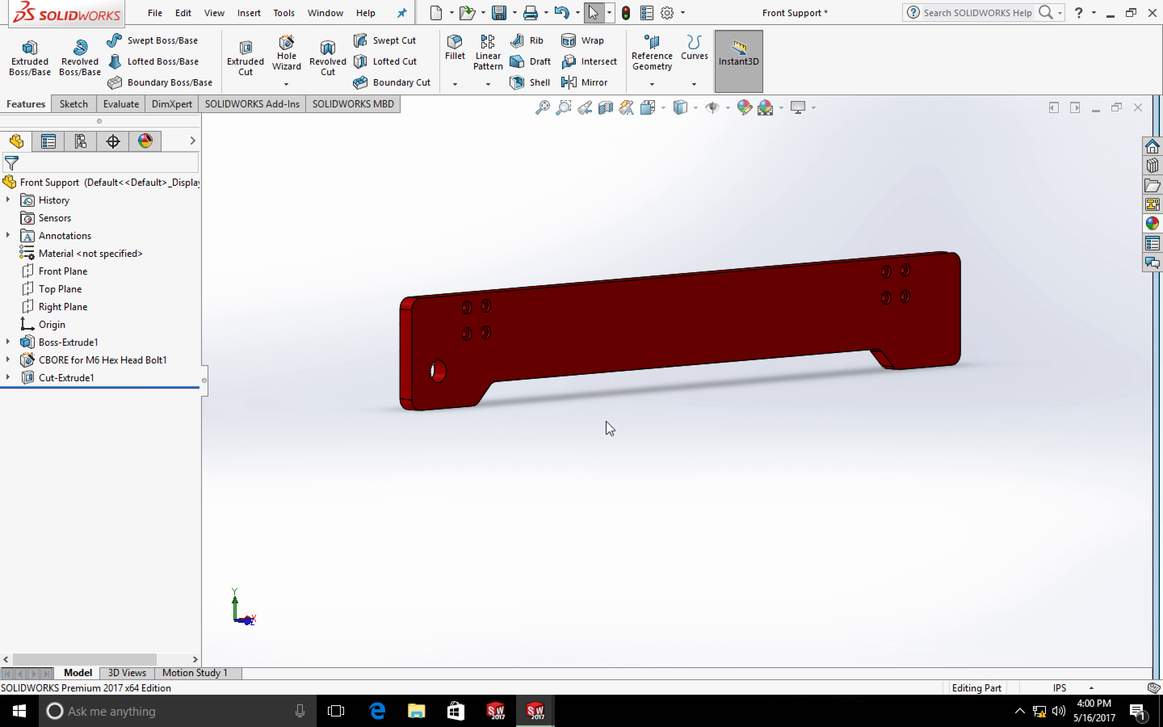
{"action": "scroll", "coordinate": [464, 382], "scroll_direction": "down", "scroll_amount": 2}
{"action": "scroll", "coordinate": [624, 434], "scroll_direction": "down", "scroll_amount": 1}
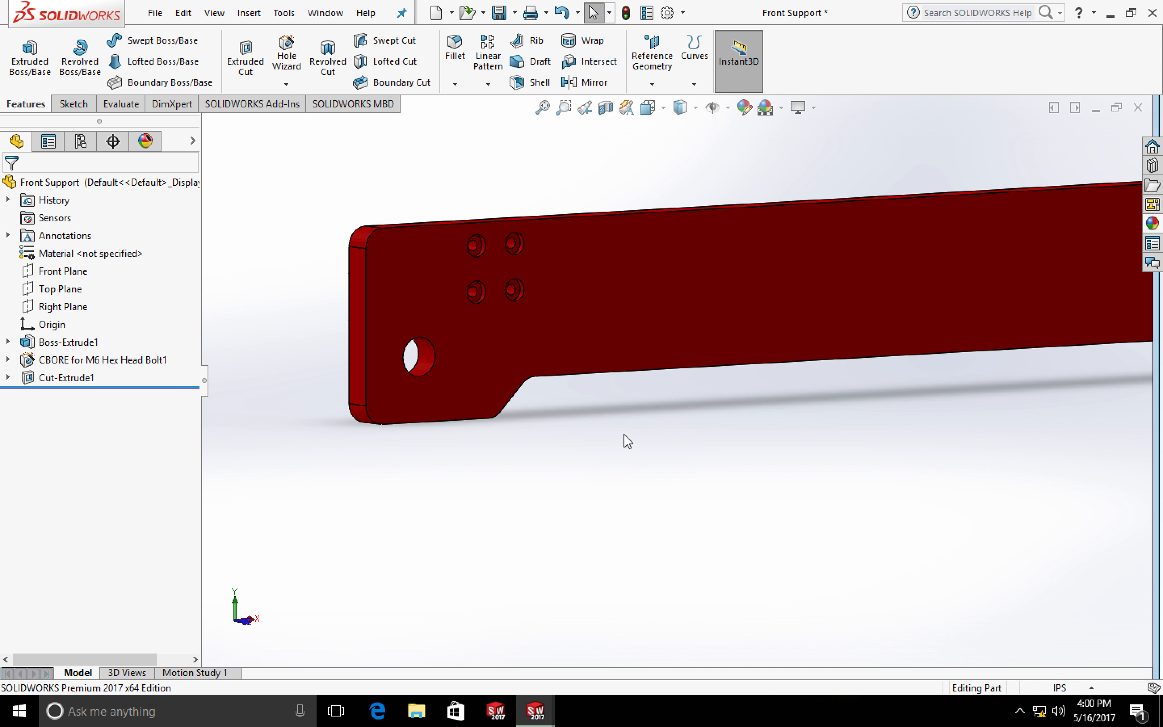
{"action": "right_click", "coordinate": [67, 382]}
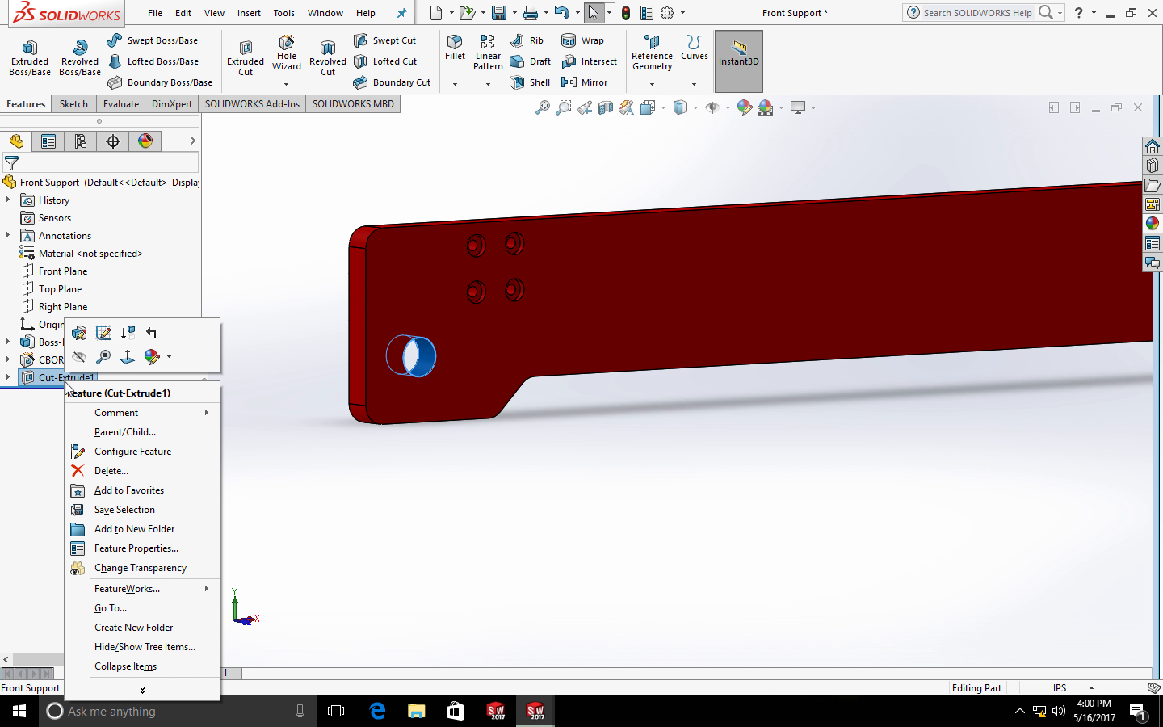
{"action": "left_click", "coordinate": [80, 356]}
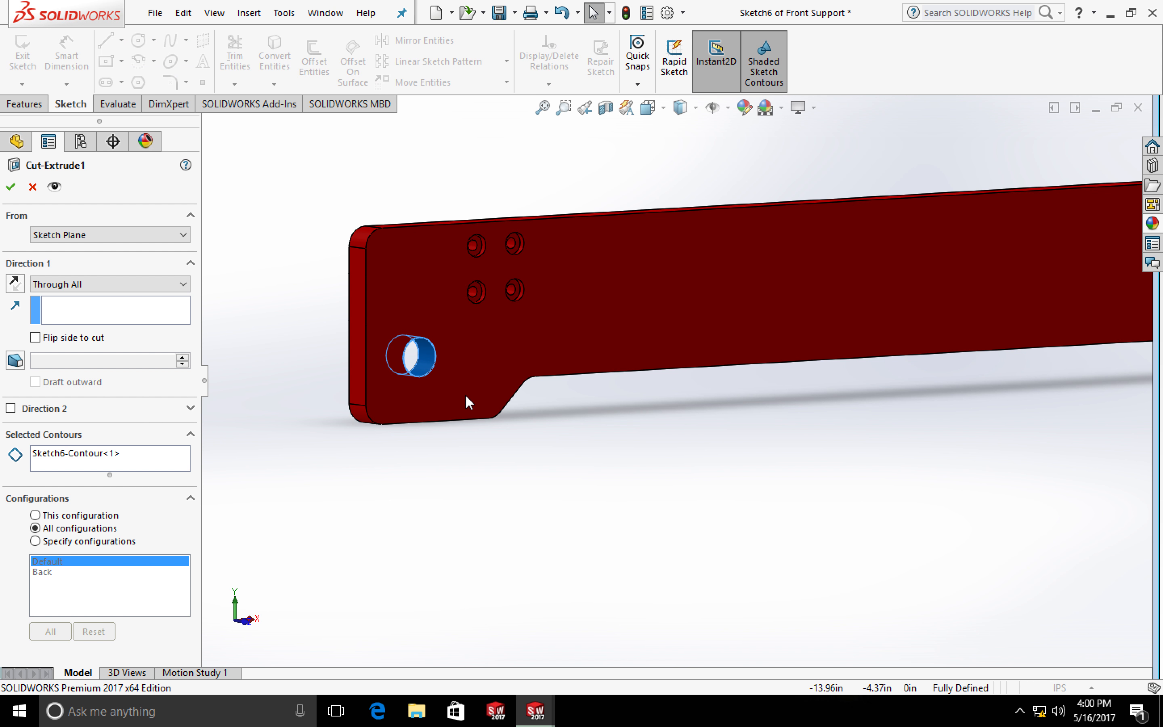
{"action": "scroll", "coordinate": [768, 408], "scroll_direction": "up", "scroll_amount": 3}
{"action": "scroll", "coordinate": [788, 404], "scroll_direction": "down", "scroll_amount": 3}
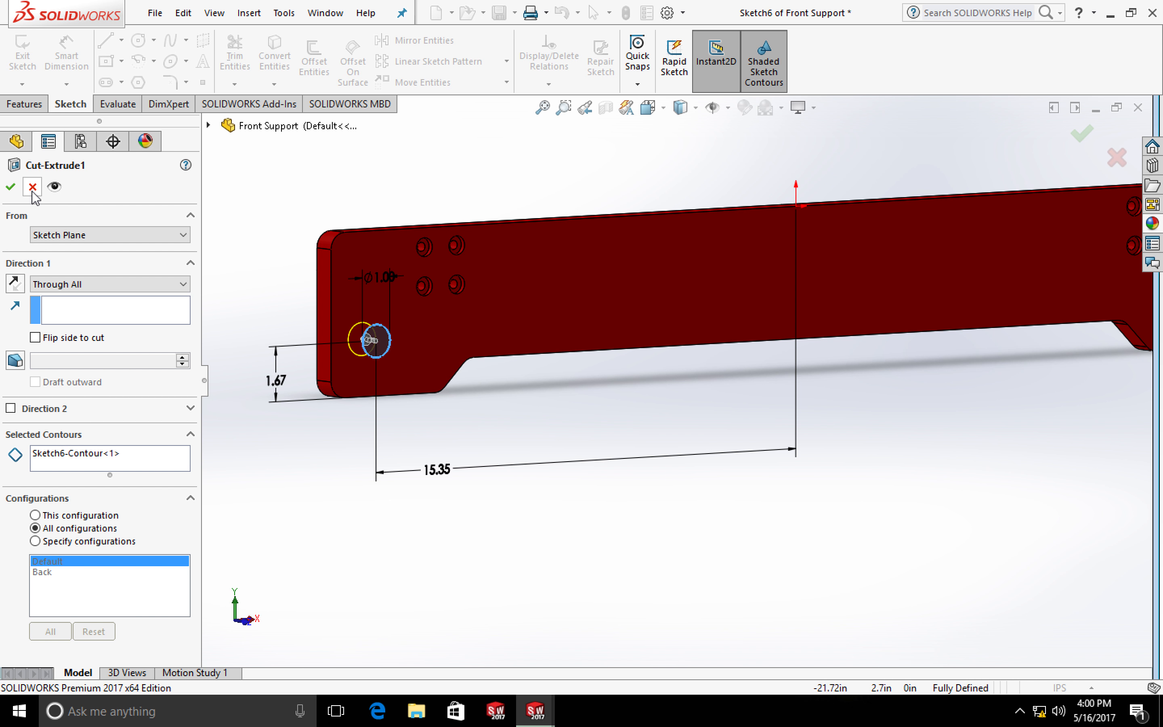
Reopen the cut's sketch and draw a vertical construction line about 4 in long from the origin to the support's lower middle edge
{"action": "right_click", "coordinate": [55, 378]}
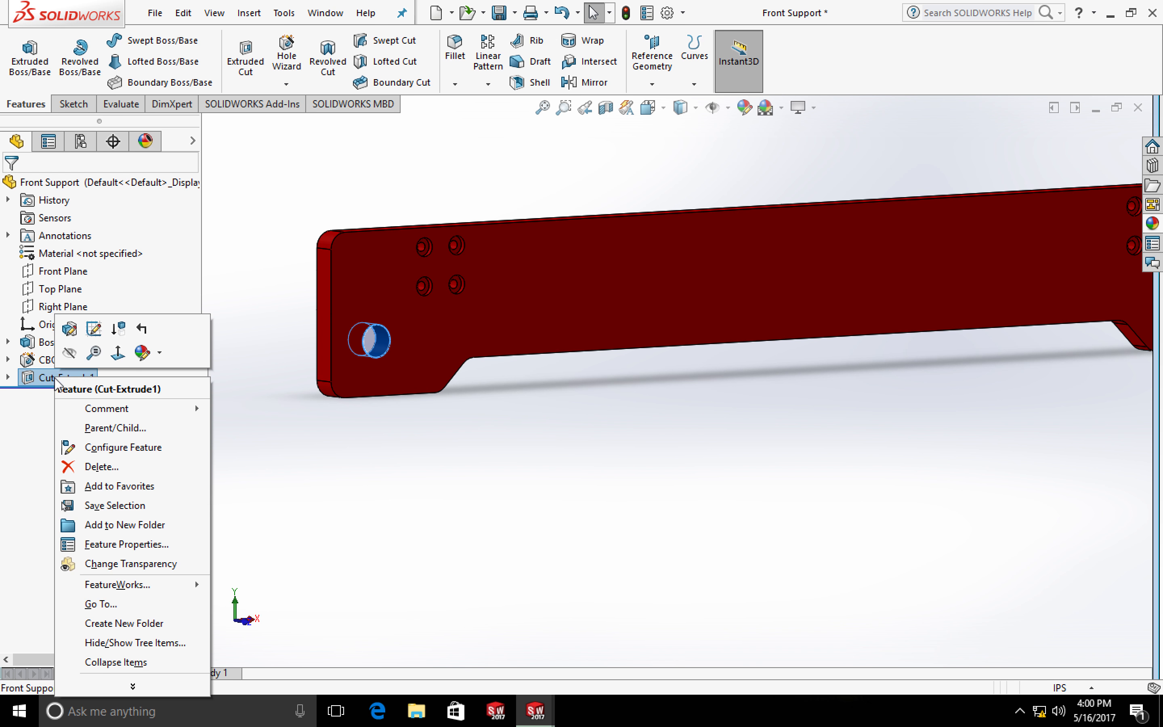
{"action": "left_click", "coordinate": [93, 329]}
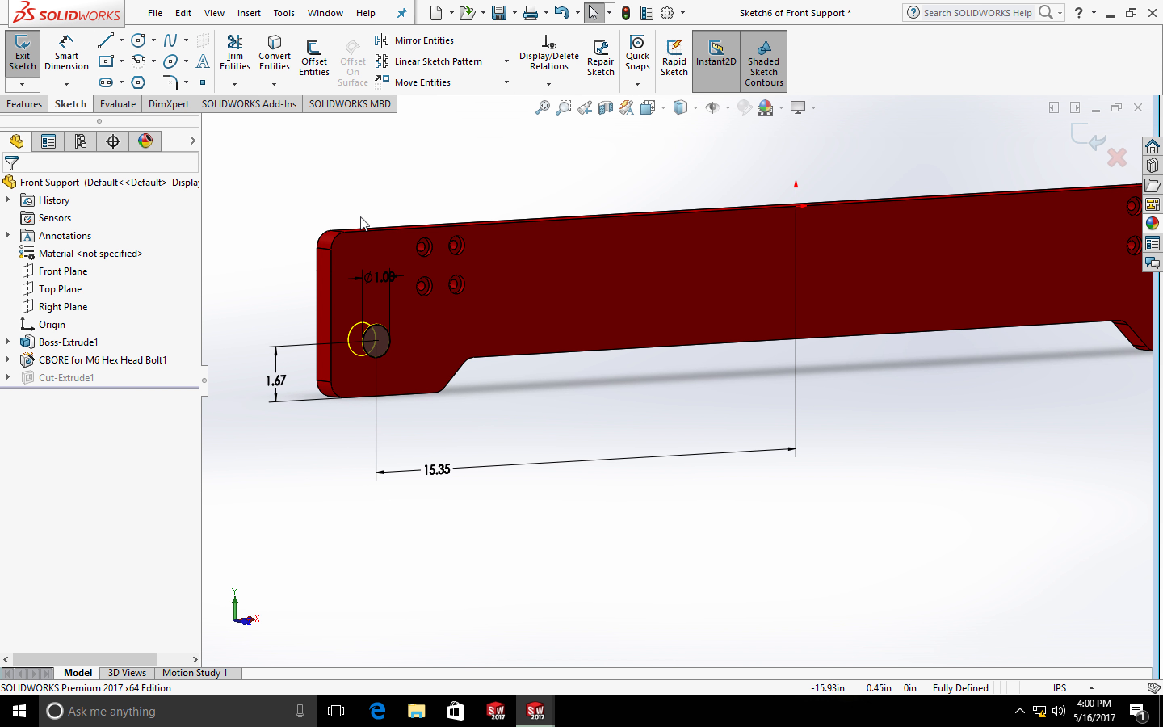
{"action": "left_click", "coordinate": [110, 46]}
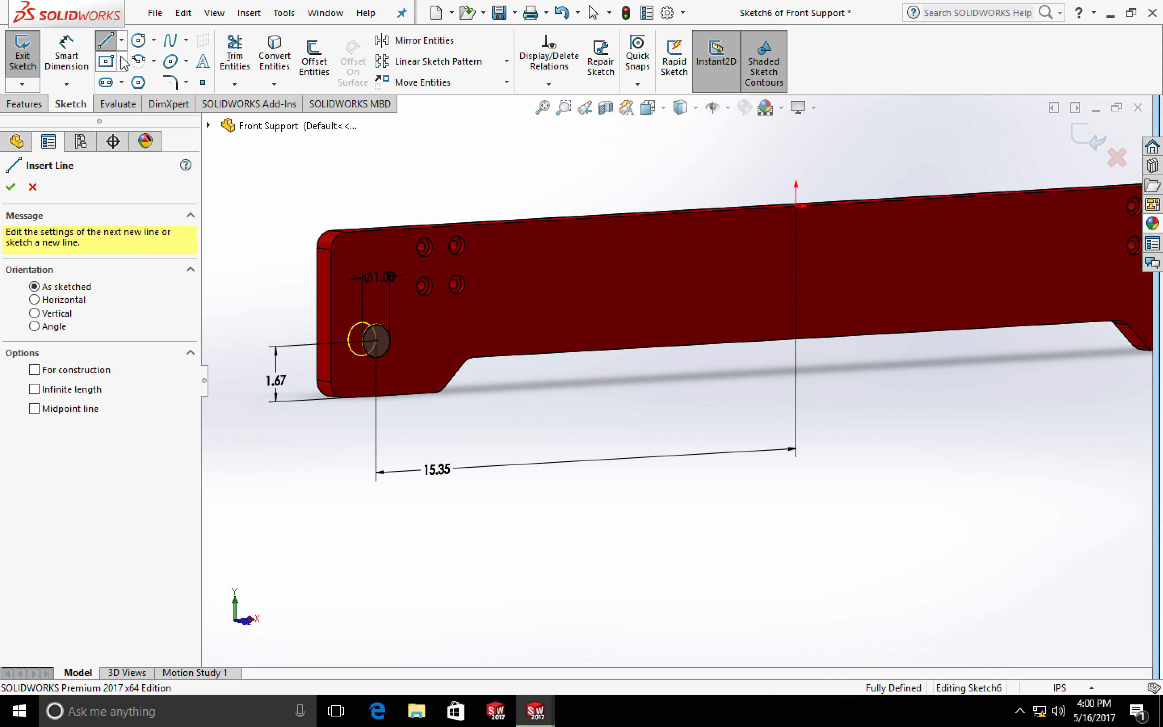
{"action": "left_click", "coordinate": [121, 40]}
{"action": "left_click", "coordinate": [131, 86]}
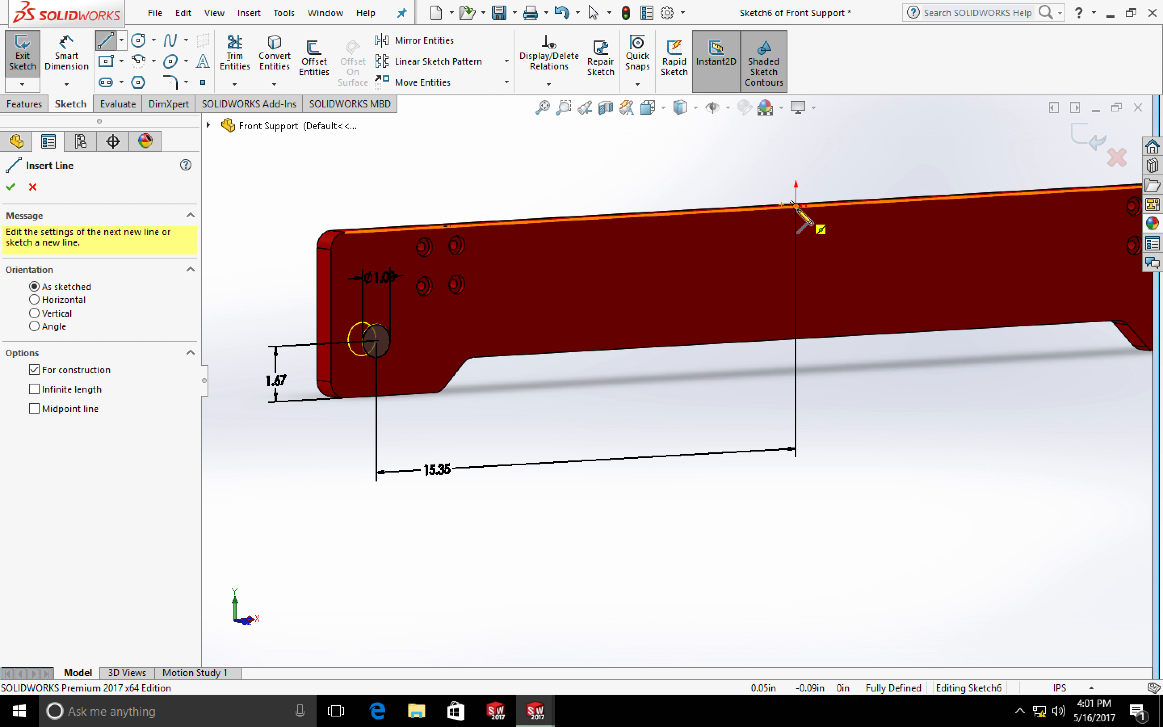
{"action": "left_click", "coordinate": [796, 206]}
{"action": "left_click", "coordinate": [796, 339]}
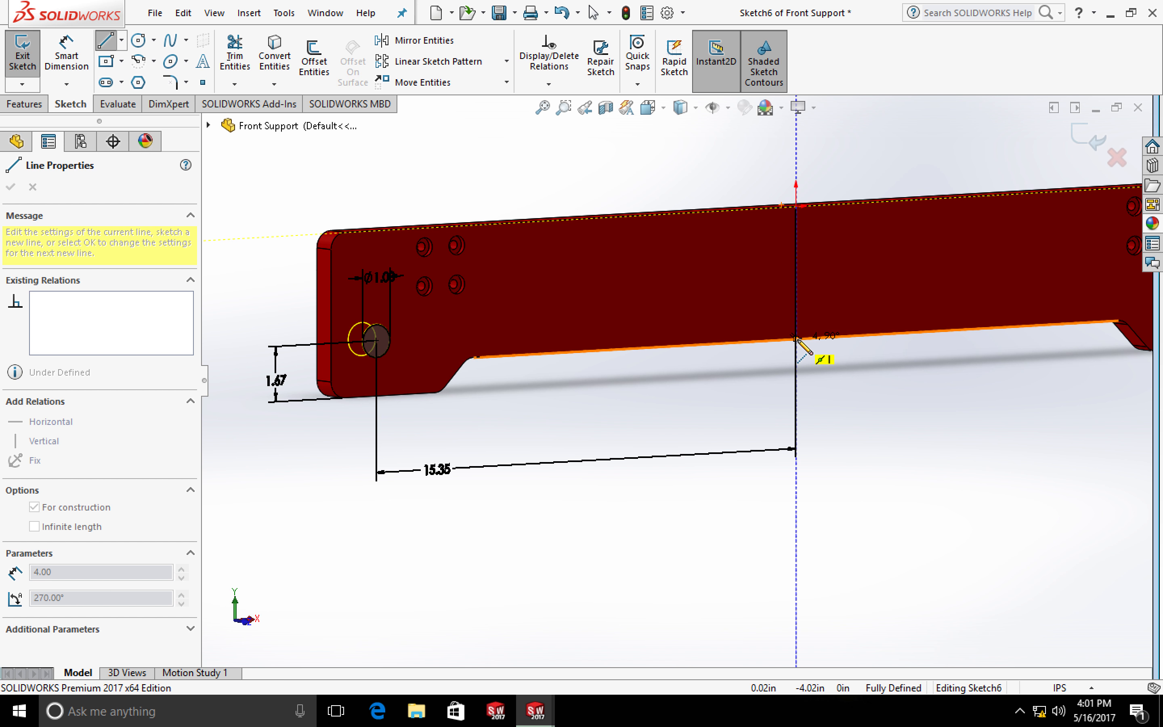
{"action": "key", "text": "Escape"}
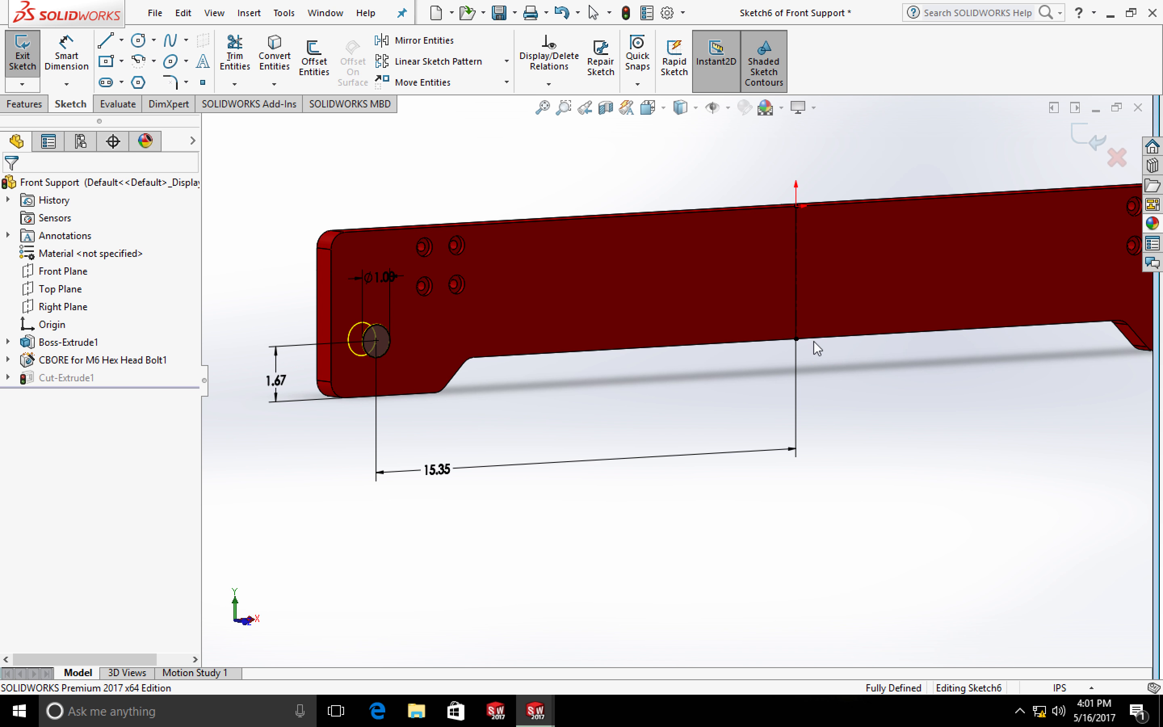
Mirror the hole circle about the vertical construction line with Copy on, and exit the sketch
{"action": "scroll", "coordinate": [815, 343], "scroll_direction": "down", "scroll_amount": 1}
{"action": "scroll", "coordinate": [814, 341], "scroll_direction": "down", "scroll_amount": 2}
{"action": "scroll", "coordinate": [668, 336], "scroll_direction": "up", "scroll_amount": 4}
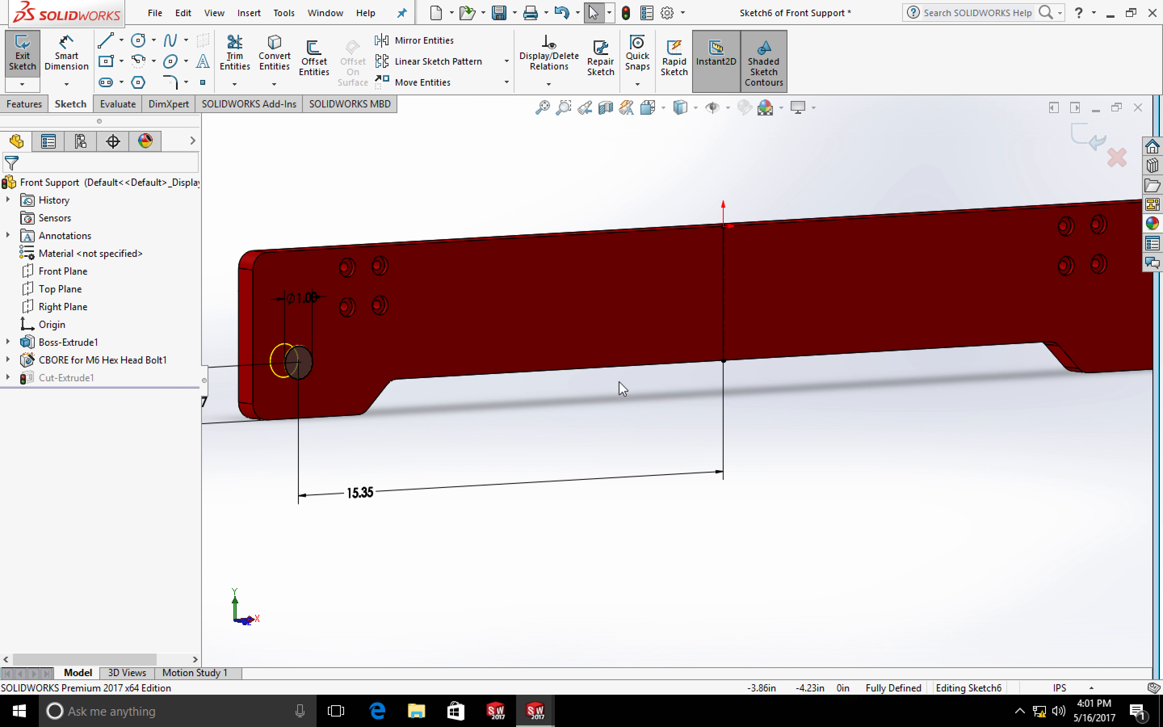
{"action": "mouse_move", "coordinate": [619, 381]}
{"action": "middle_mouse_down"}
{"action": "mouse_move", "coordinate": [608, 383]}
{"action": "mouse_move", "coordinate": [621, 390]}
{"action": "middle_mouse_up"}
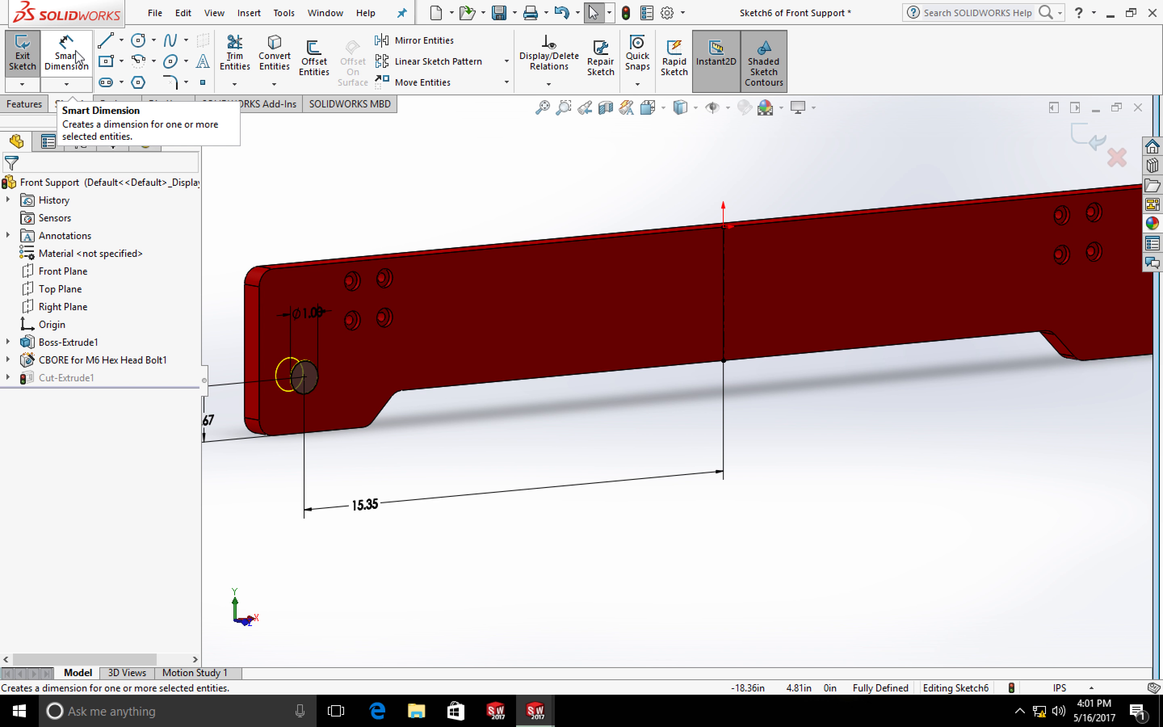
{"action": "left_click", "coordinate": [419, 42]}
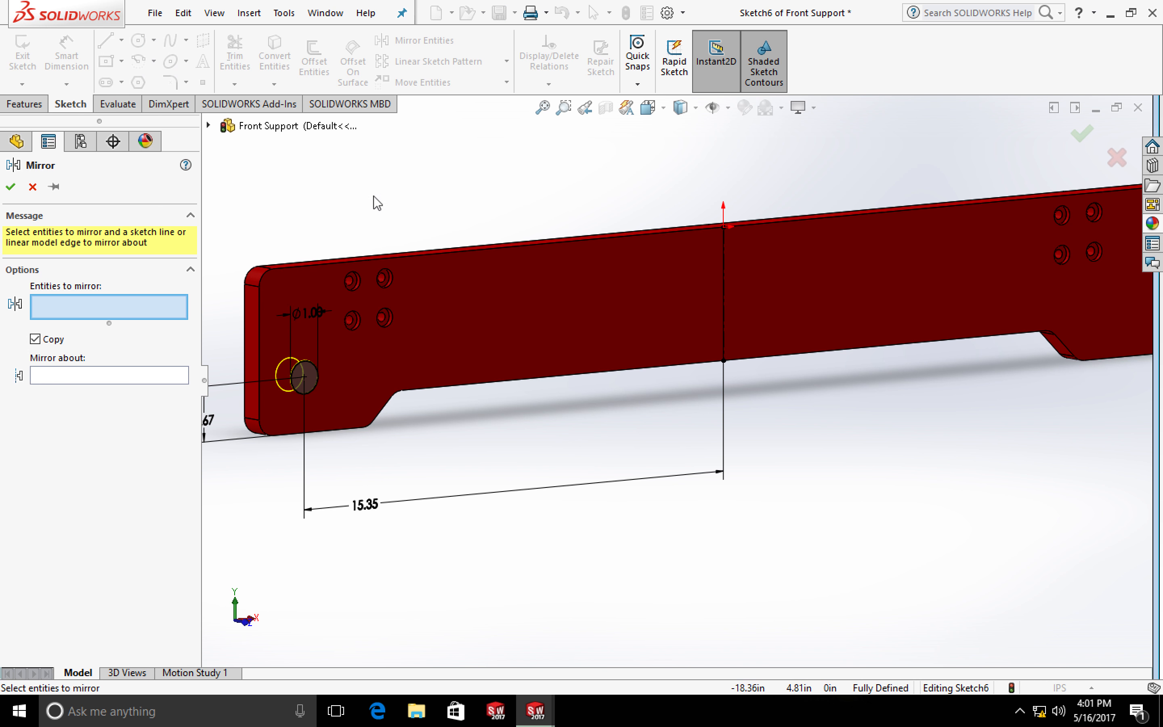
{"action": "left_click", "coordinate": [303, 370]}
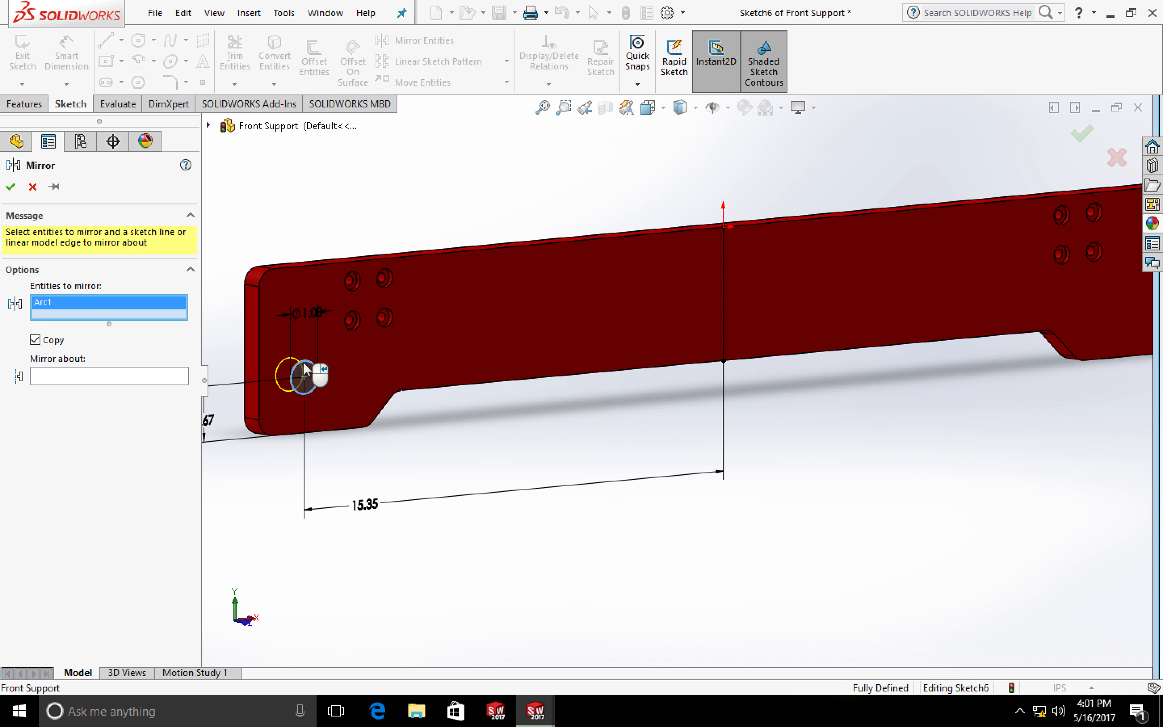
{"action": "left_click", "coordinate": [151, 376]}
{"action": "left_click", "coordinate": [724, 291]}
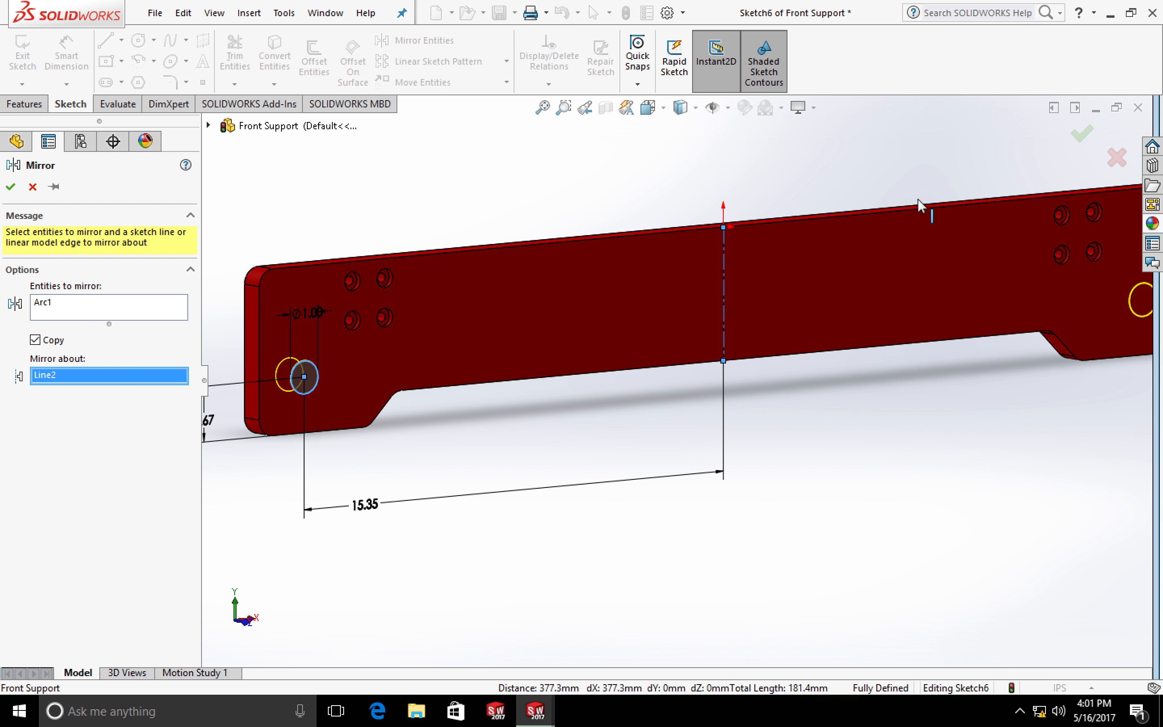
{"action": "left_click", "coordinate": [1070, 136]}
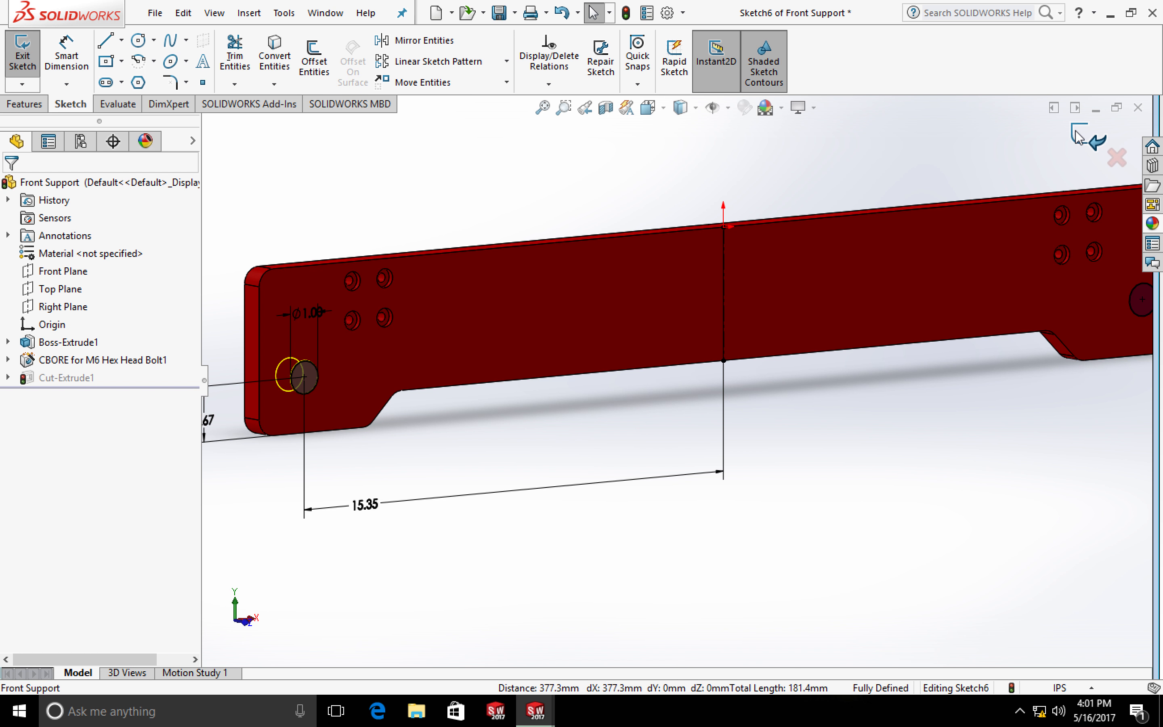
{"action": "left_click", "coordinate": [1077, 139]}
Switch to the Assem2 assembly window and examine the front support from the front and from behind
{"action": "scroll", "coordinate": [820, 344], "scroll_direction": "down", "scroll_amount": 2}
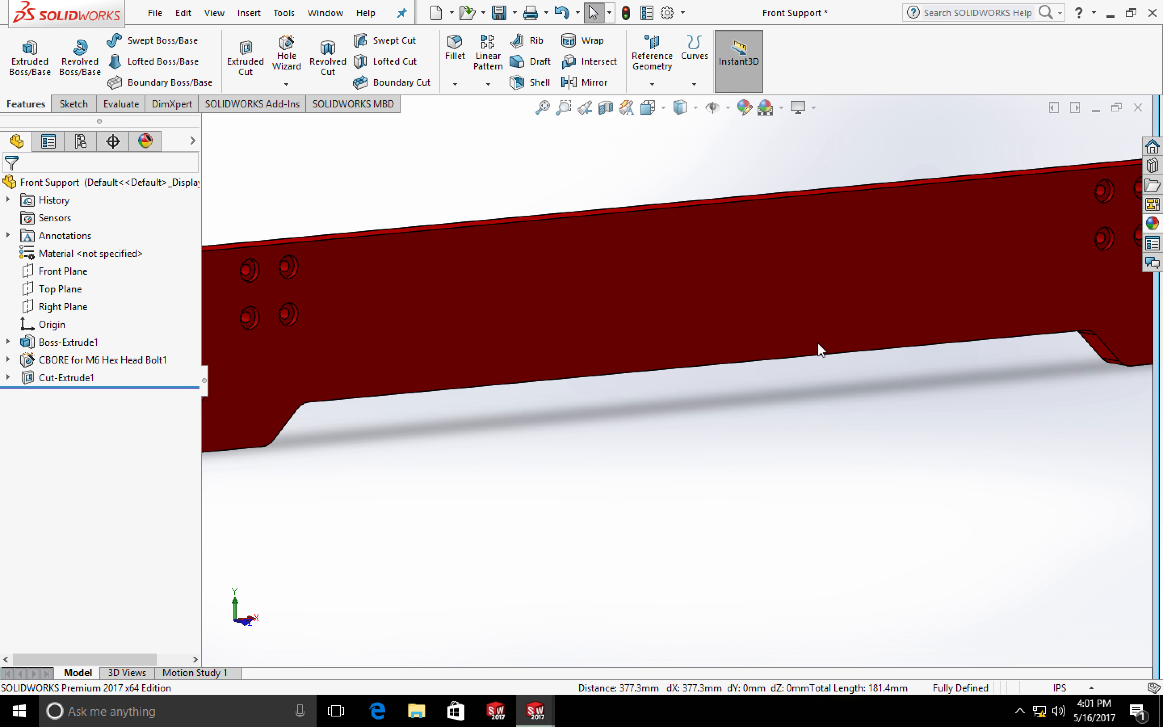
{"action": "scroll", "coordinate": [799, 342], "scroll_direction": "down", "scroll_amount": 1}
{"action": "scroll", "coordinate": [799, 341], "scroll_direction": "up", "scroll_amount": 6}
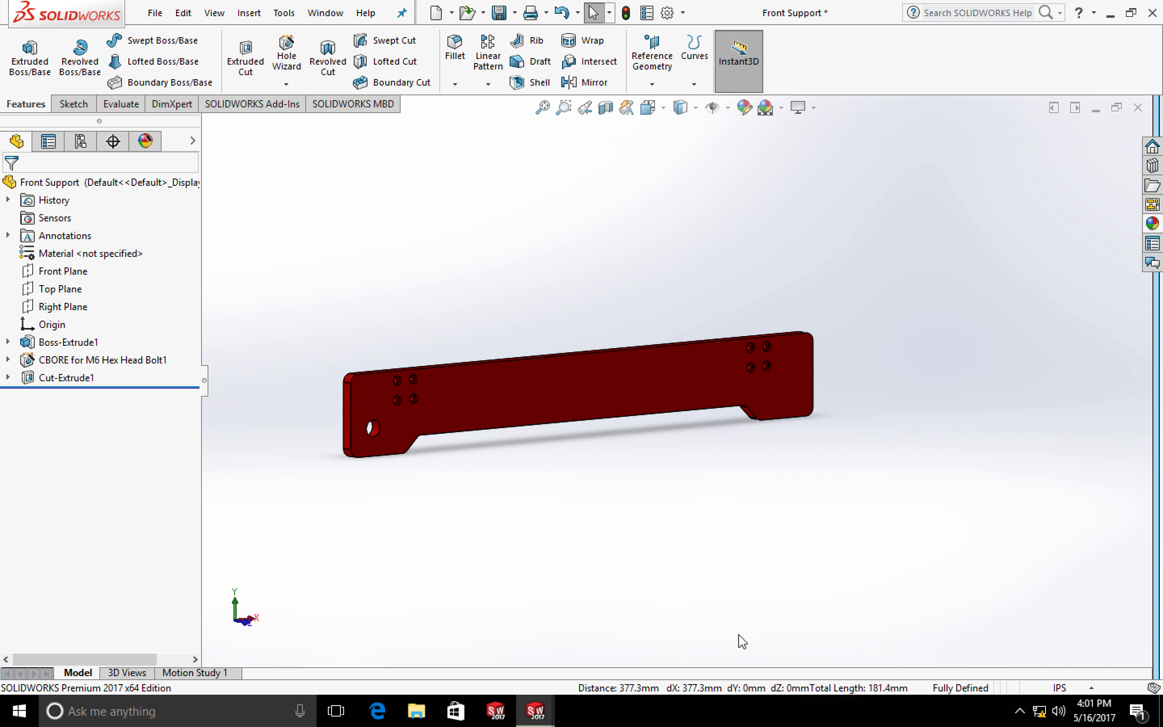
{"action": "mouse_move", "coordinate": [535, 707]}
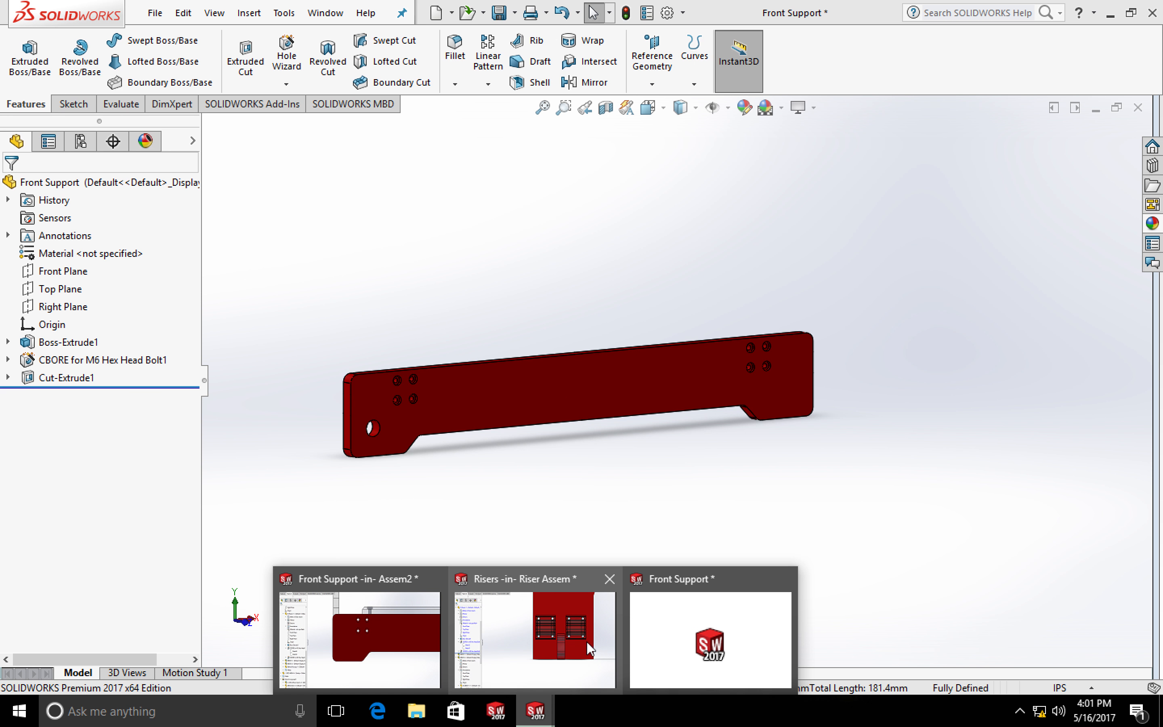
{"action": "left_click", "coordinate": [393, 644]}
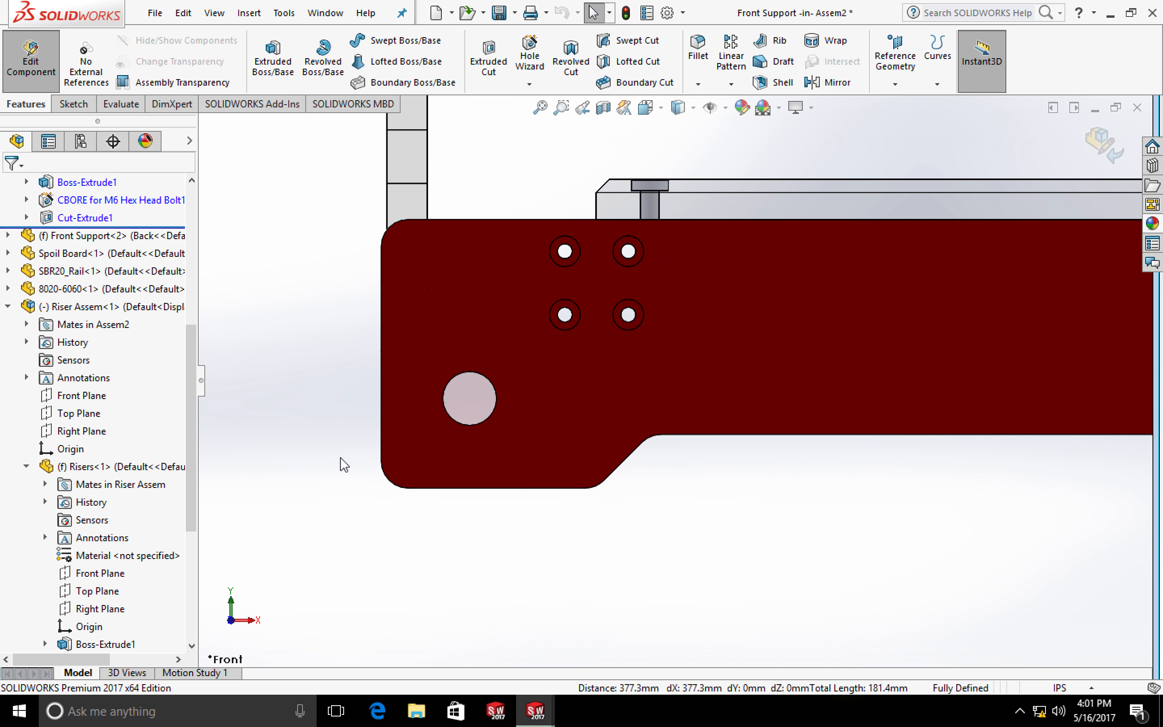
{"action": "mouse_move", "coordinate": [344, 464]}
{"action": "middle_mouse_down"}
{"action": "mouse_move", "coordinate": [332, 454]}
{"action": "mouse_move", "coordinate": [342, 459]}
{"action": "middle_mouse_up"}
{"action": "key", "text": "space"}
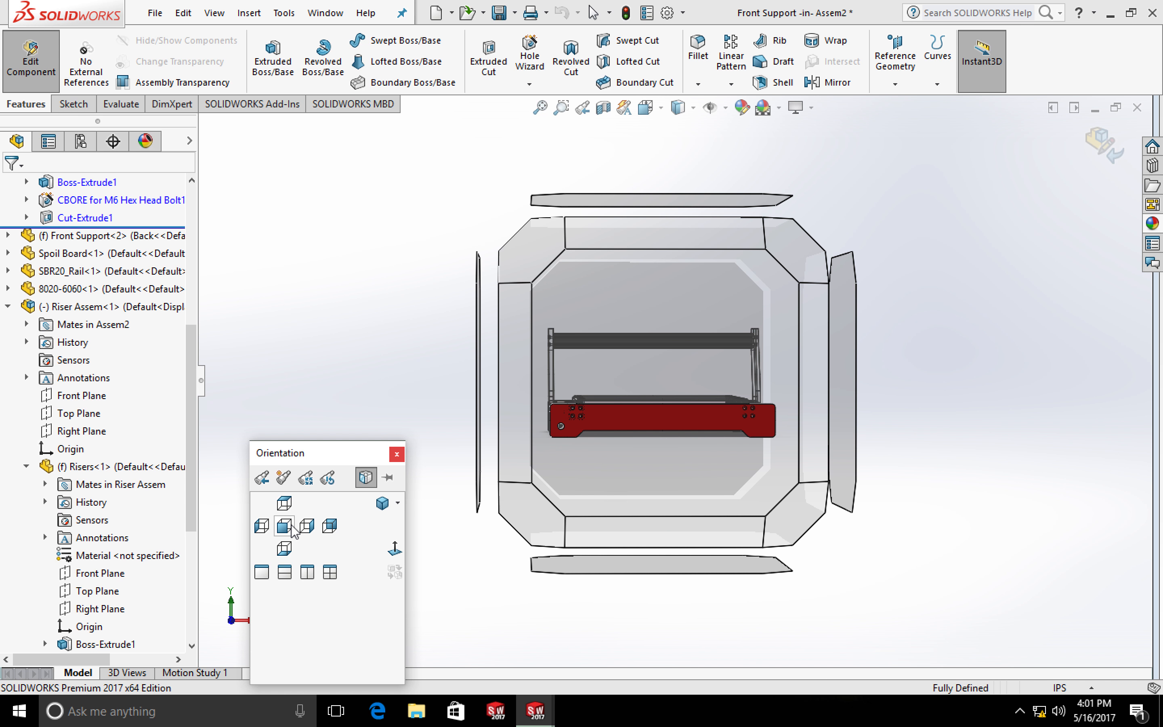
{"action": "left_click", "coordinate": [292, 528]}
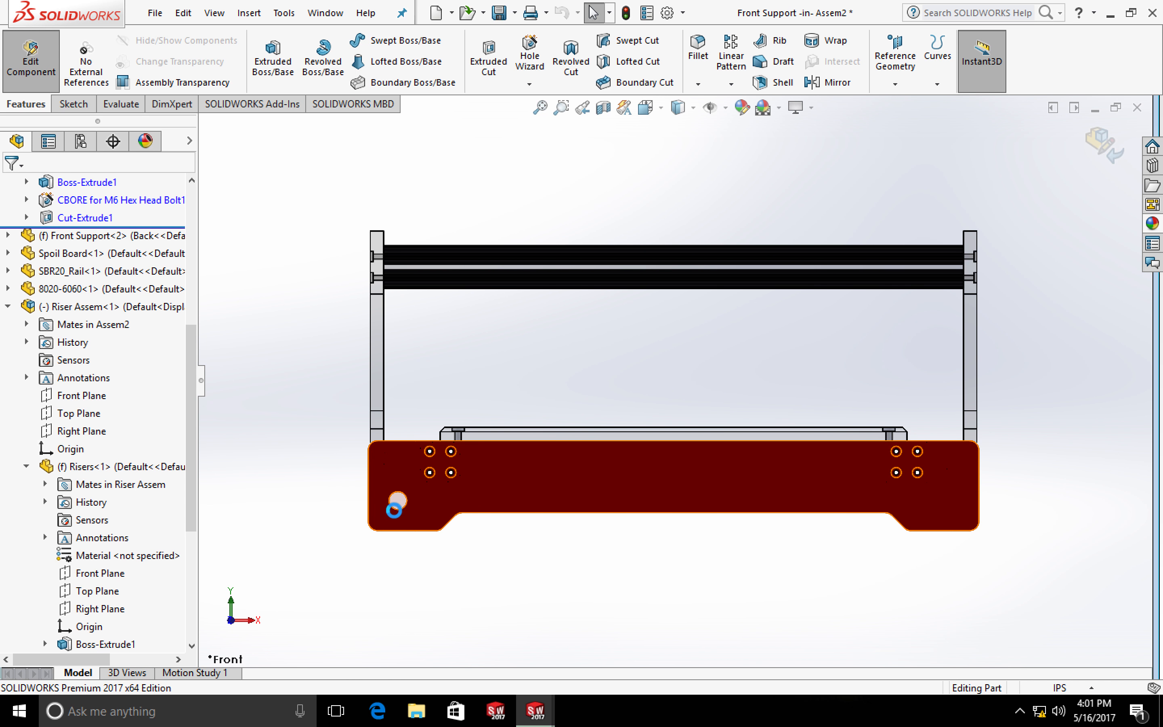
{"action": "middle_click_drag", "start_coordinate": [521, 552], "coordinate": [264, 509]}
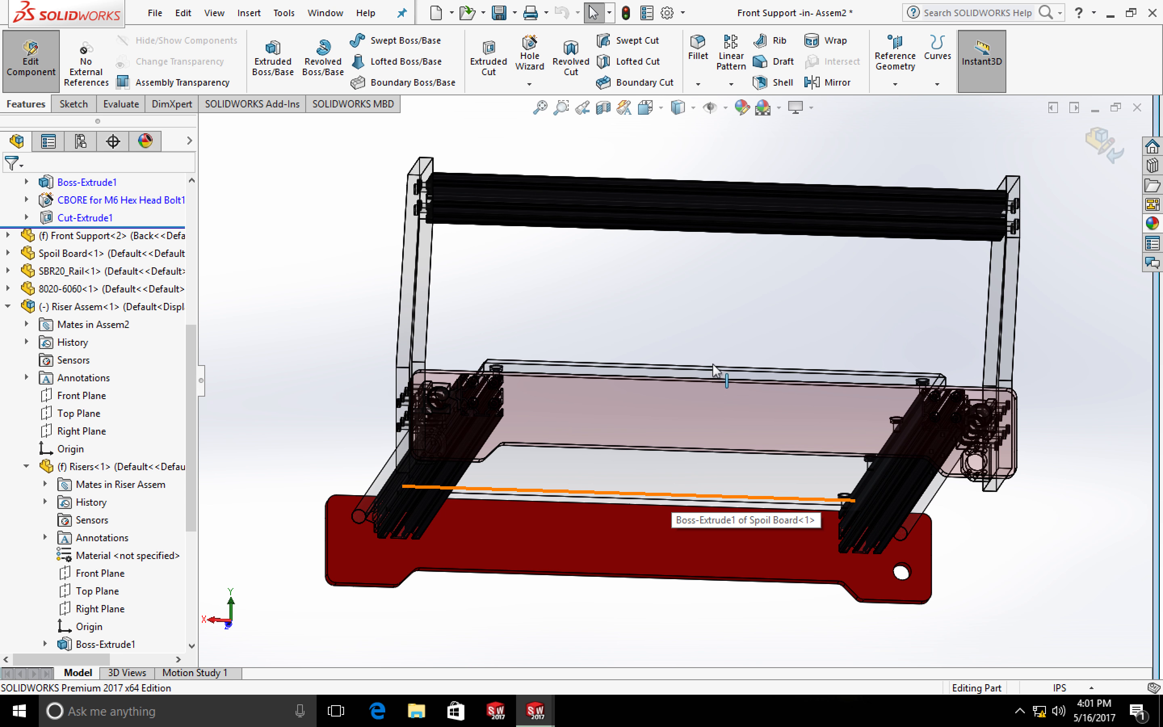
{"action": "key", "text": "f"}
Exit the front support's in-context editing and rebuild the whole assembly
{"action": "left_click", "coordinate": [1112, 157]}
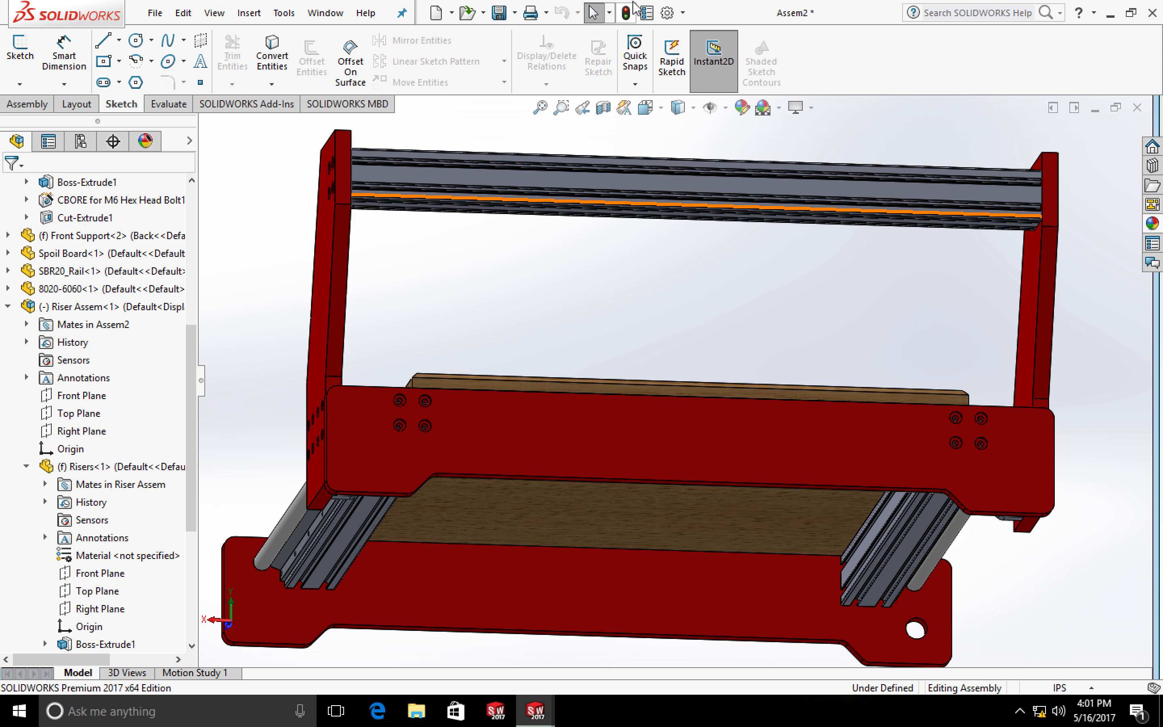
{"action": "left_click", "coordinate": [629, 15]}
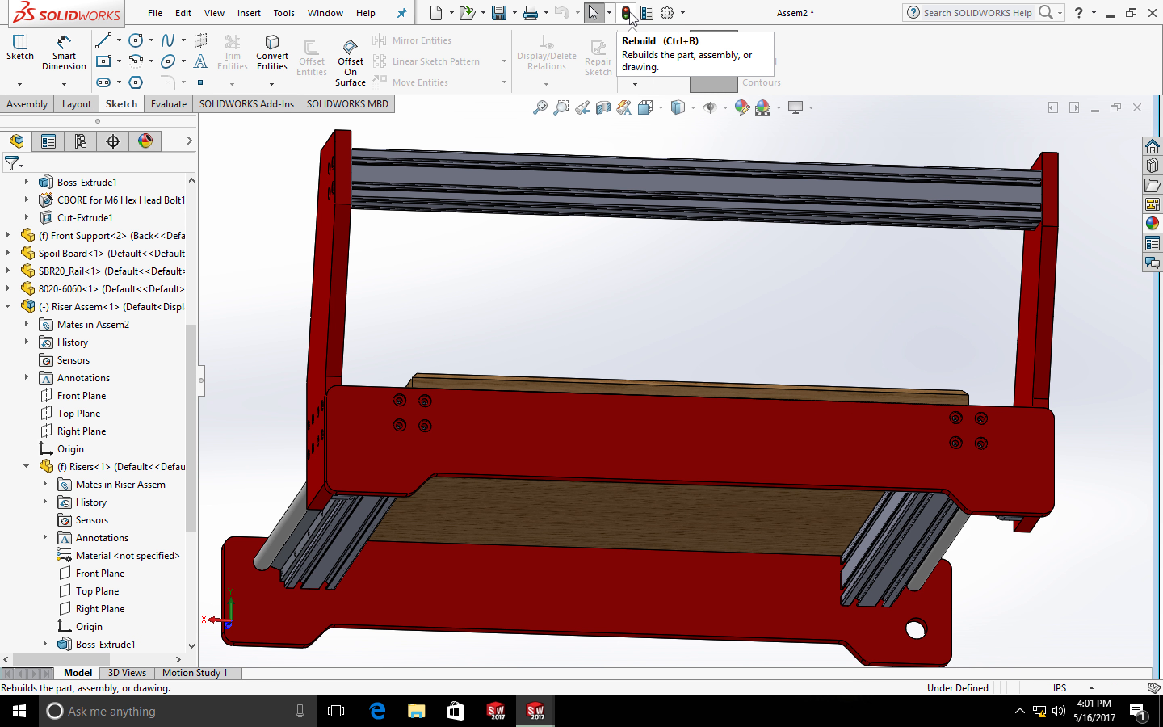
{"action": "scroll", "coordinate": [567, 268], "scroll_direction": "up", "scroll_amount": 4}
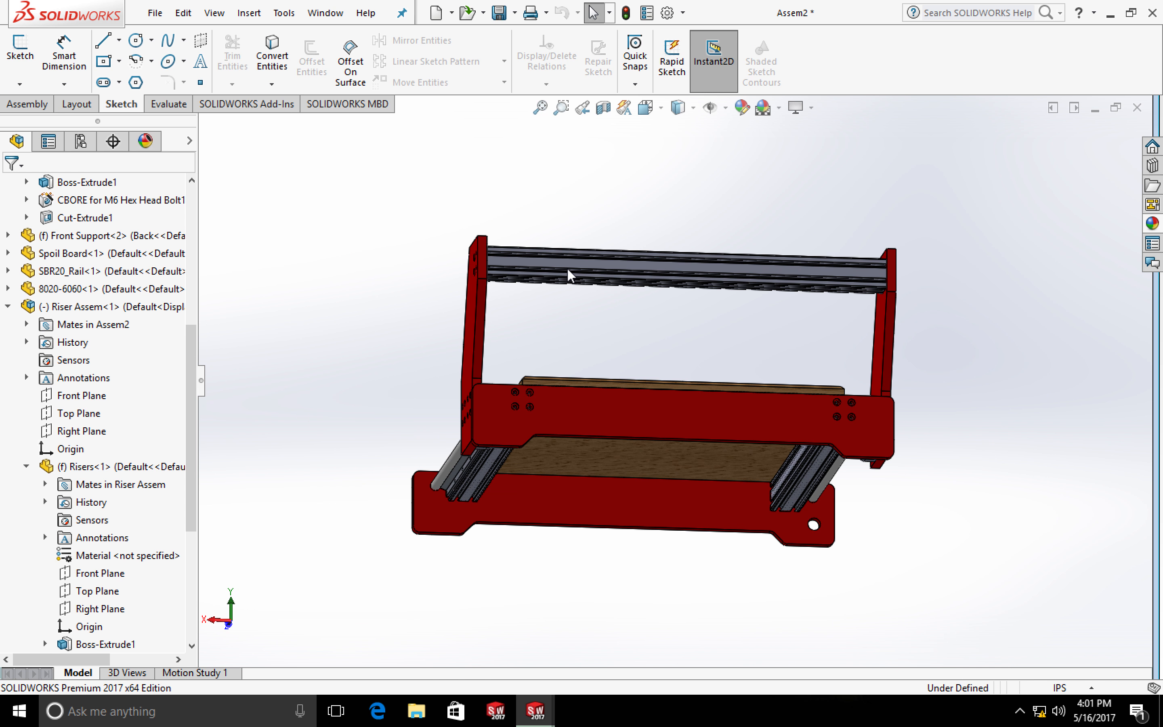
{"action": "middle_click_drag", "start_coordinate": [387, 311], "coordinate": [669, 354]}
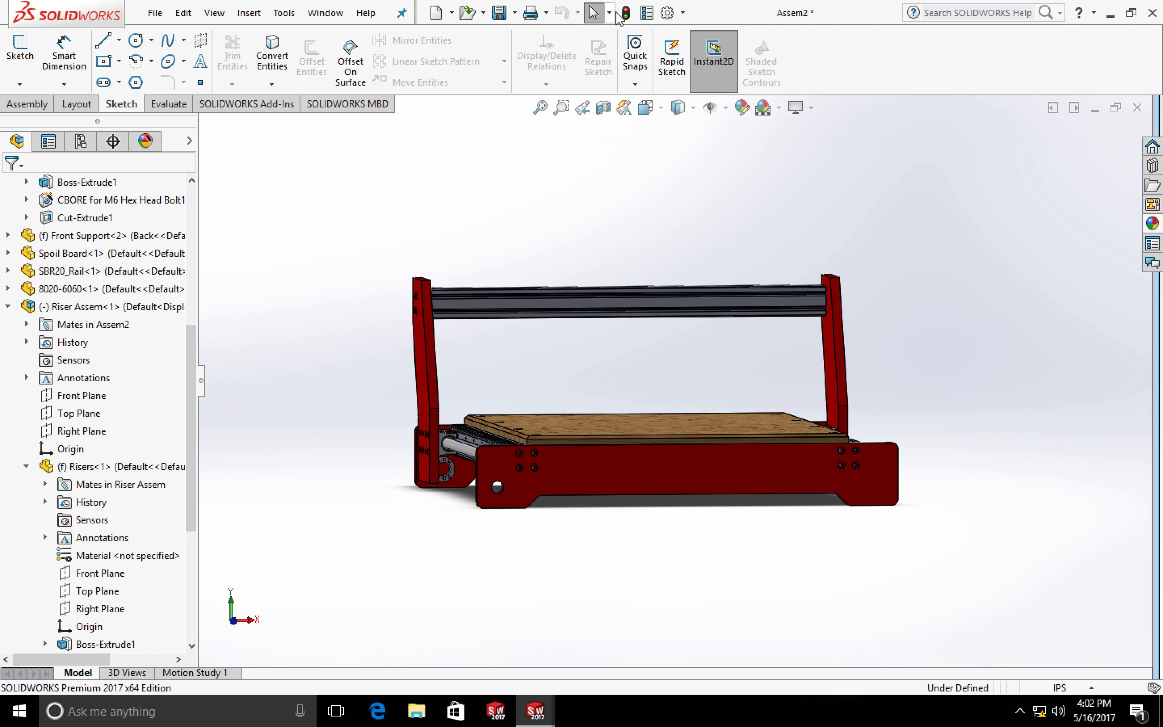
Switch from the assembly to the Front Support part window
{"action": "scroll", "coordinate": [506, 537], "scroll_direction": "down", "scroll_amount": 1}
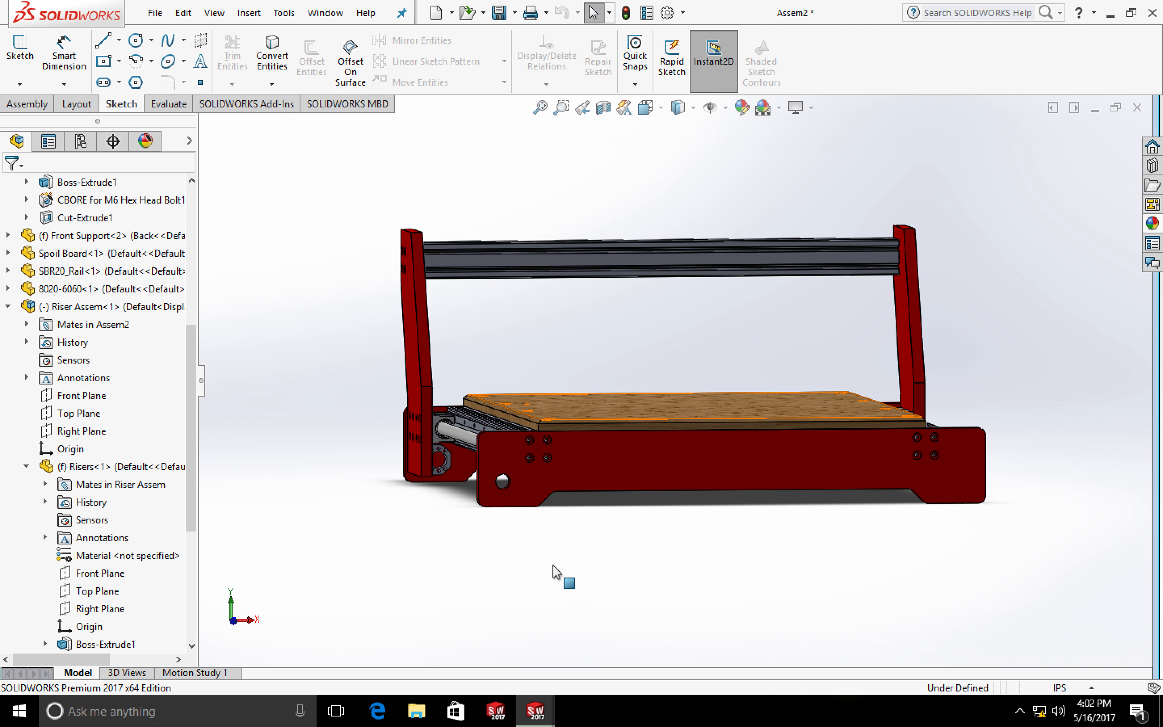
{"action": "scroll", "coordinate": [529, 584], "scroll_direction": "down", "scroll_amount": 2}
{"action": "mouse_move", "coordinate": [535, 710]}
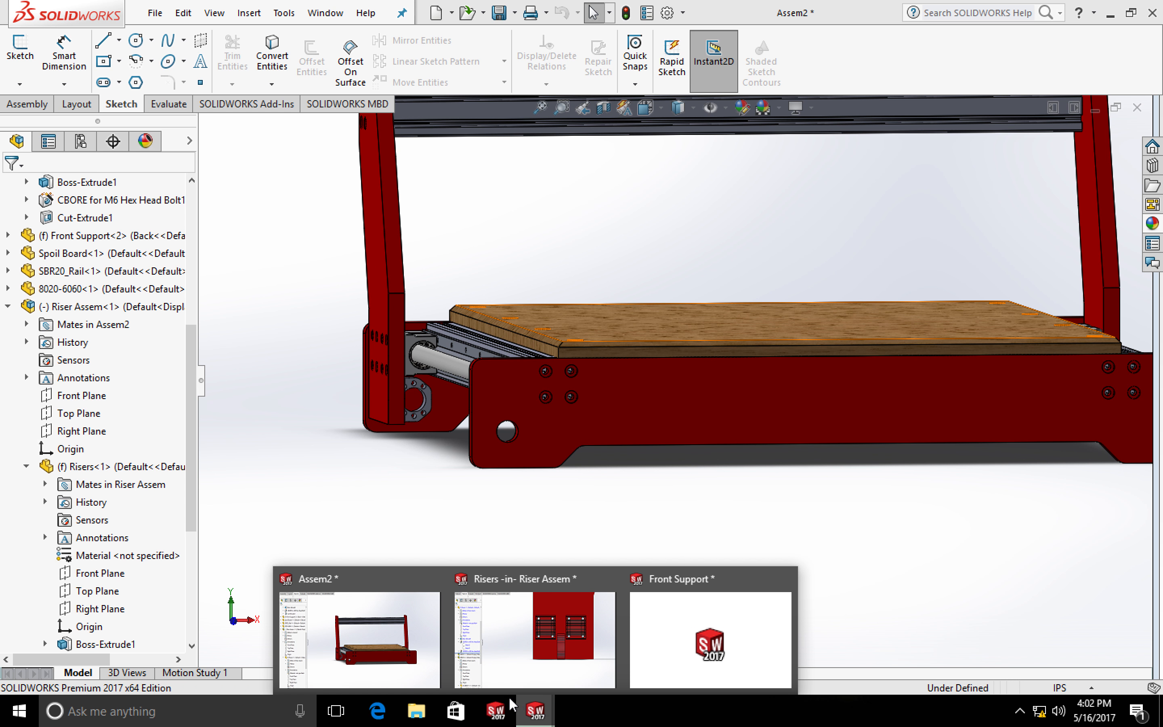
{"action": "left_click", "coordinate": [683, 646]}
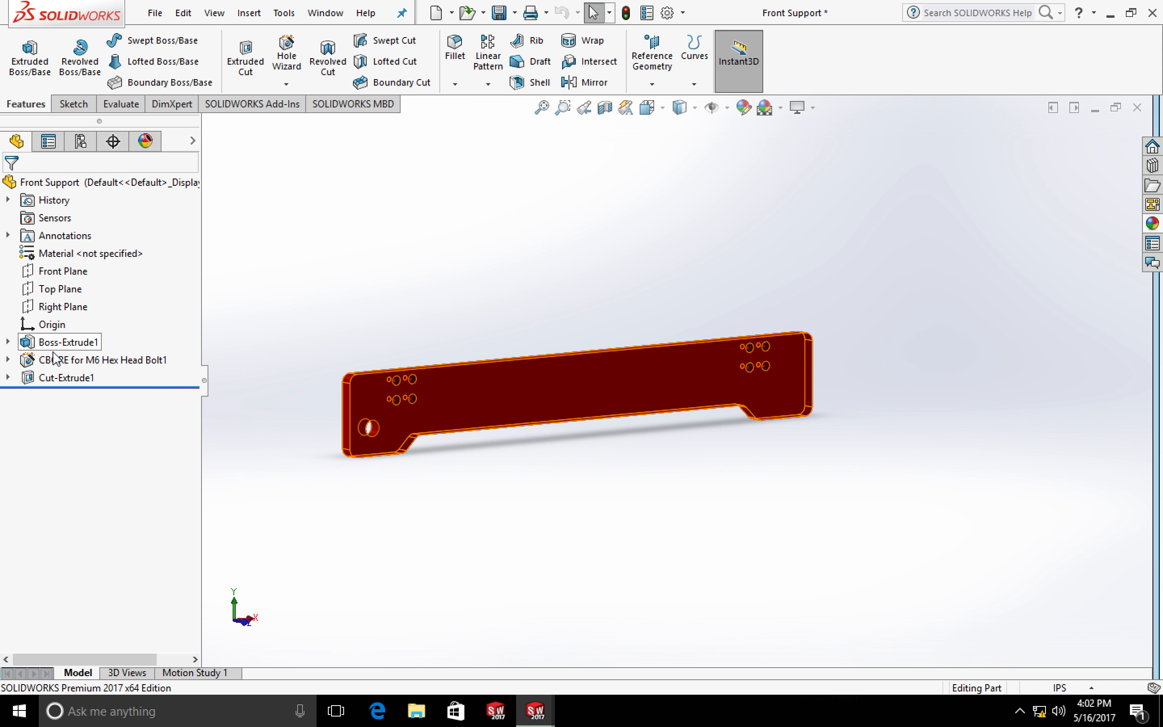
{"action": "left_click", "coordinate": [58, 378]}
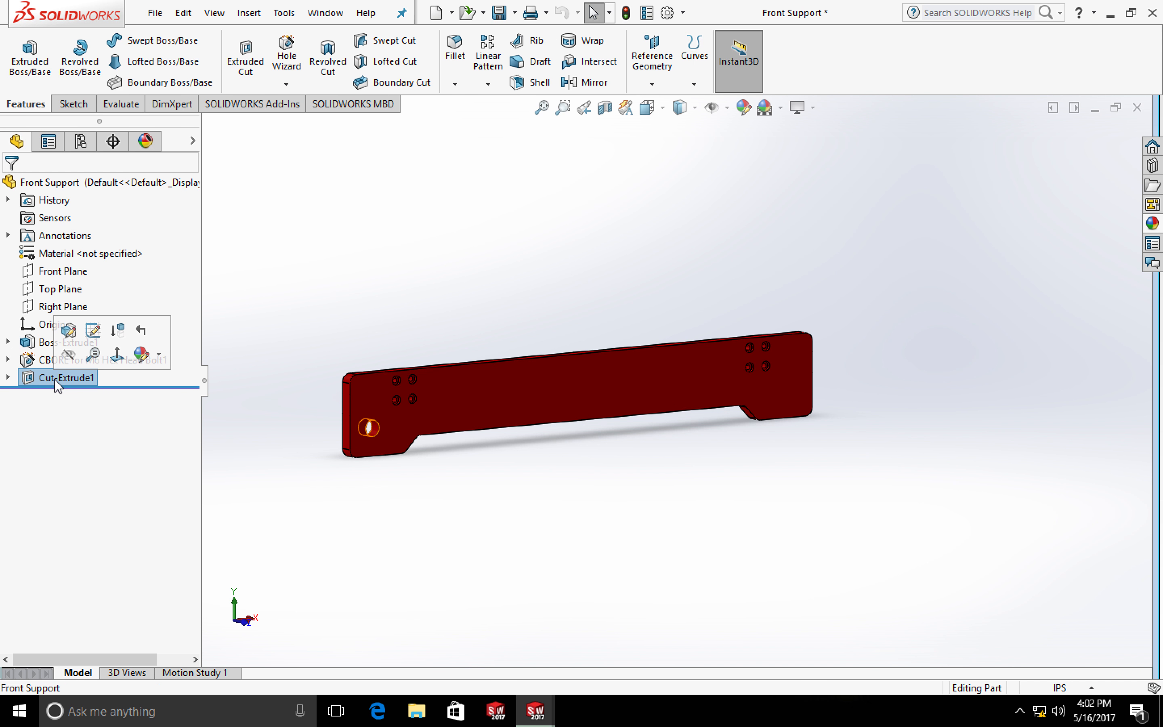
{"action": "left_click", "coordinate": [93, 336]}
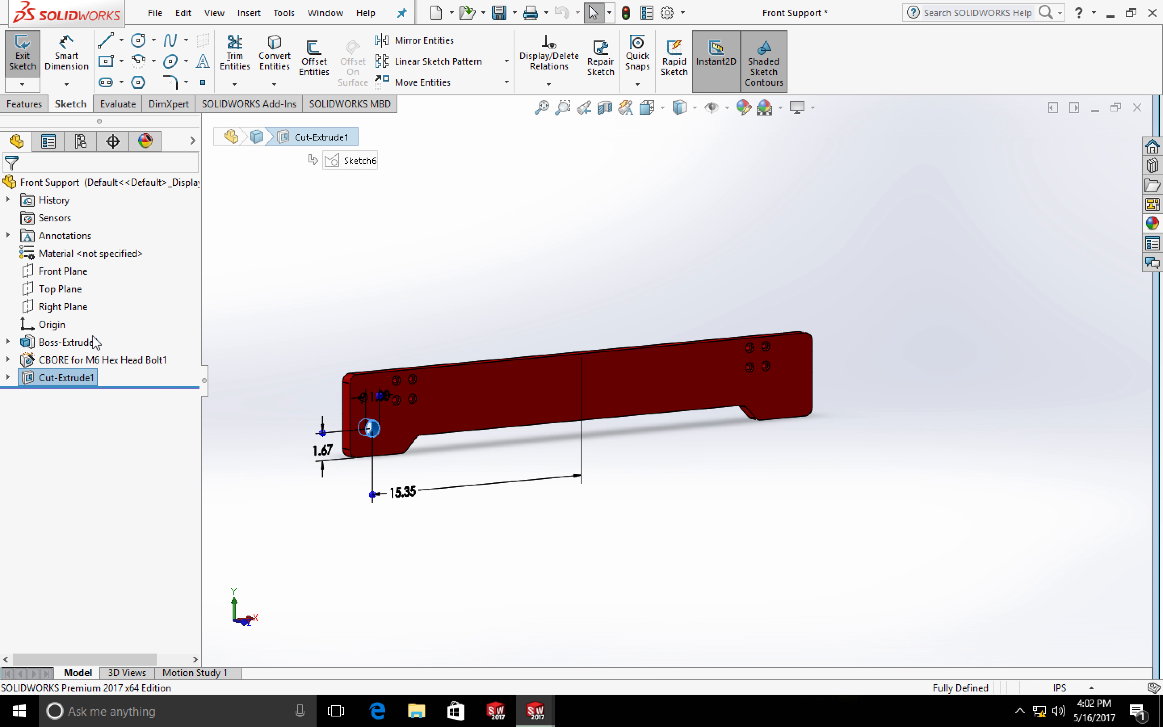
{"action": "scroll", "coordinate": [603, 449], "scroll_direction": "down", "scroll_amount": 2}
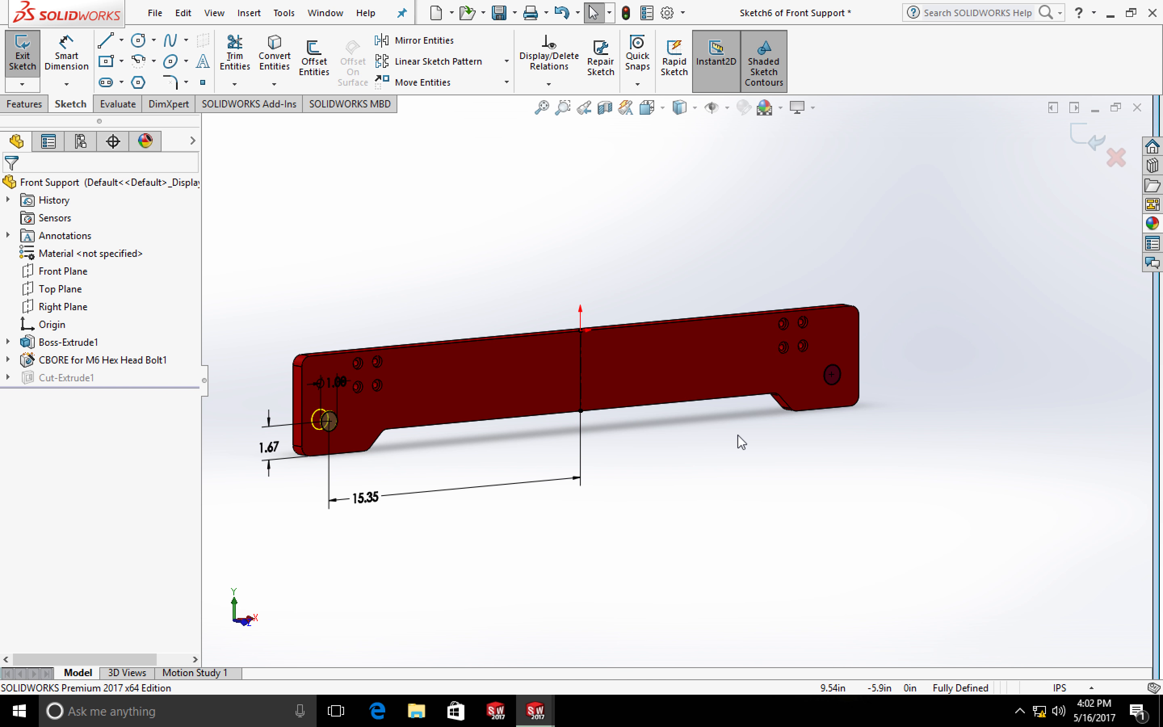
{"action": "middle_click_drag", "start_coordinate": [721, 449], "coordinate": [710, 452]}
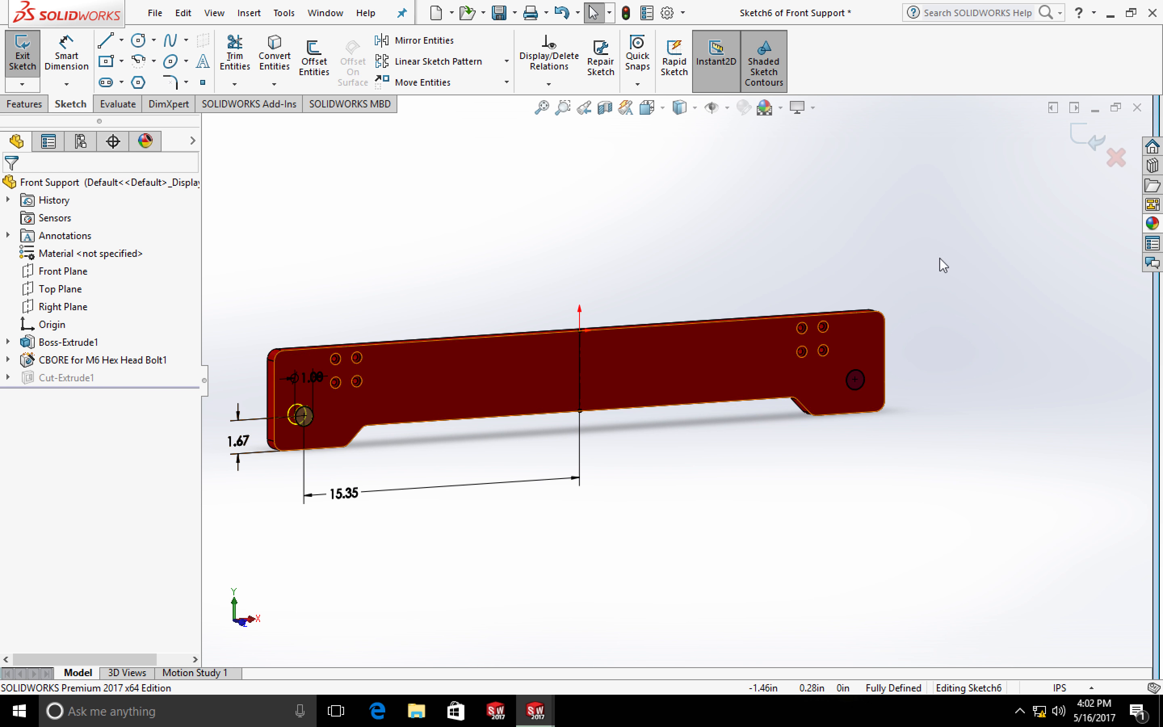
{"action": "left_click", "coordinate": [1116, 157]}
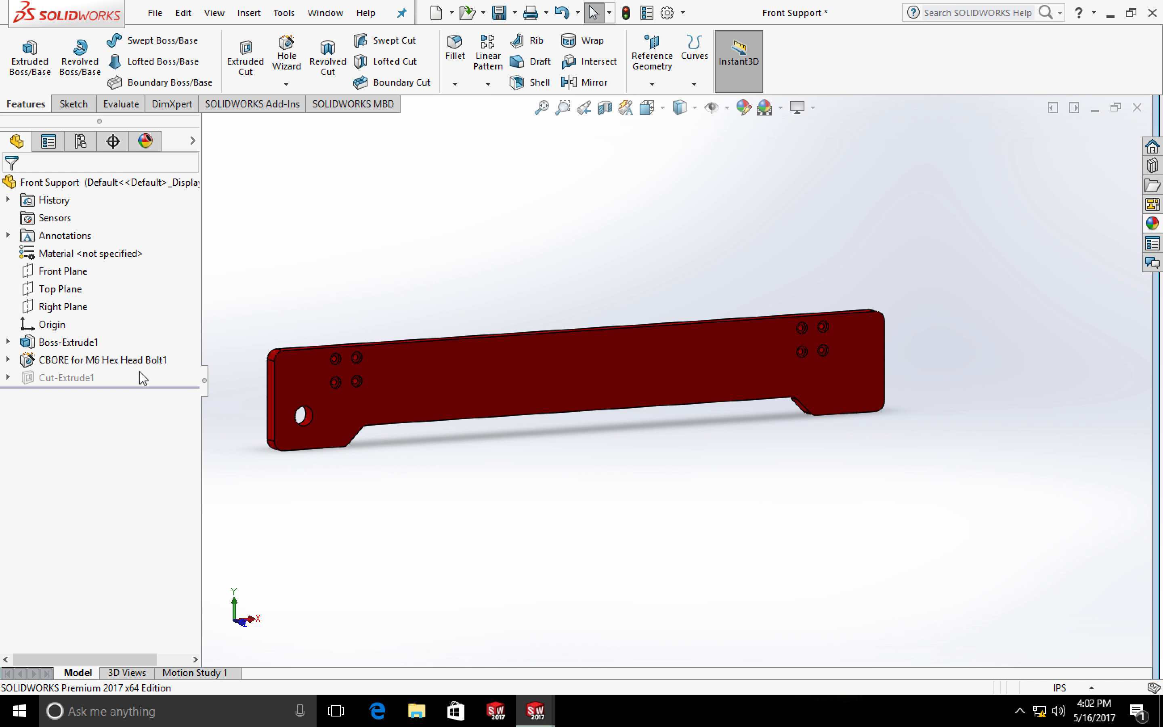
Edit Cut-Extrude1 on the front support and add the mirrored circle as a second selected contour, keeping Through All
{"action": "right_click", "coordinate": [63, 379]}
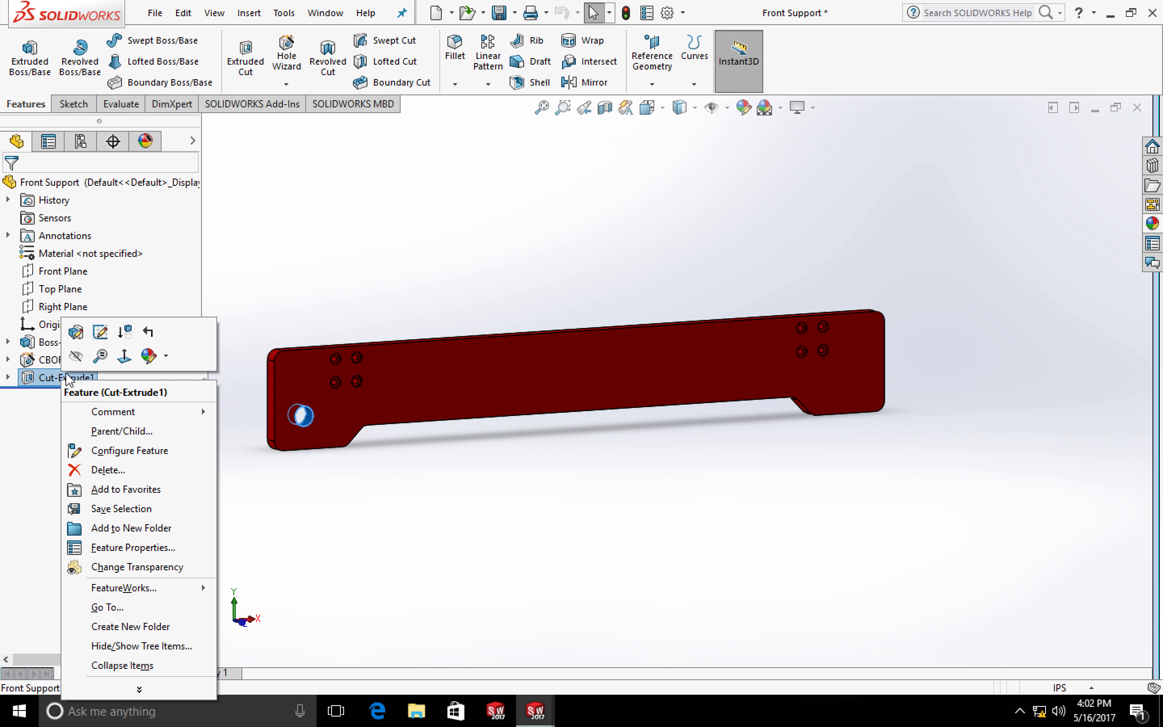
{"action": "left_click", "coordinate": [100, 331]}
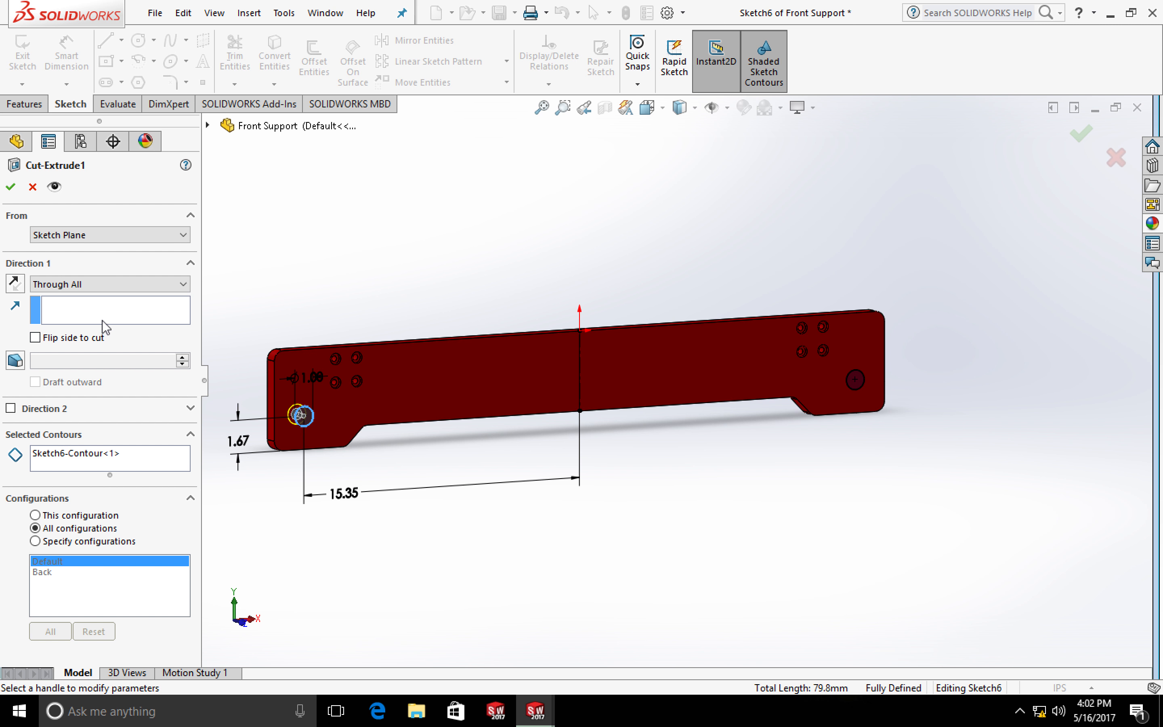
{"action": "left_click", "coordinate": [109, 239]}
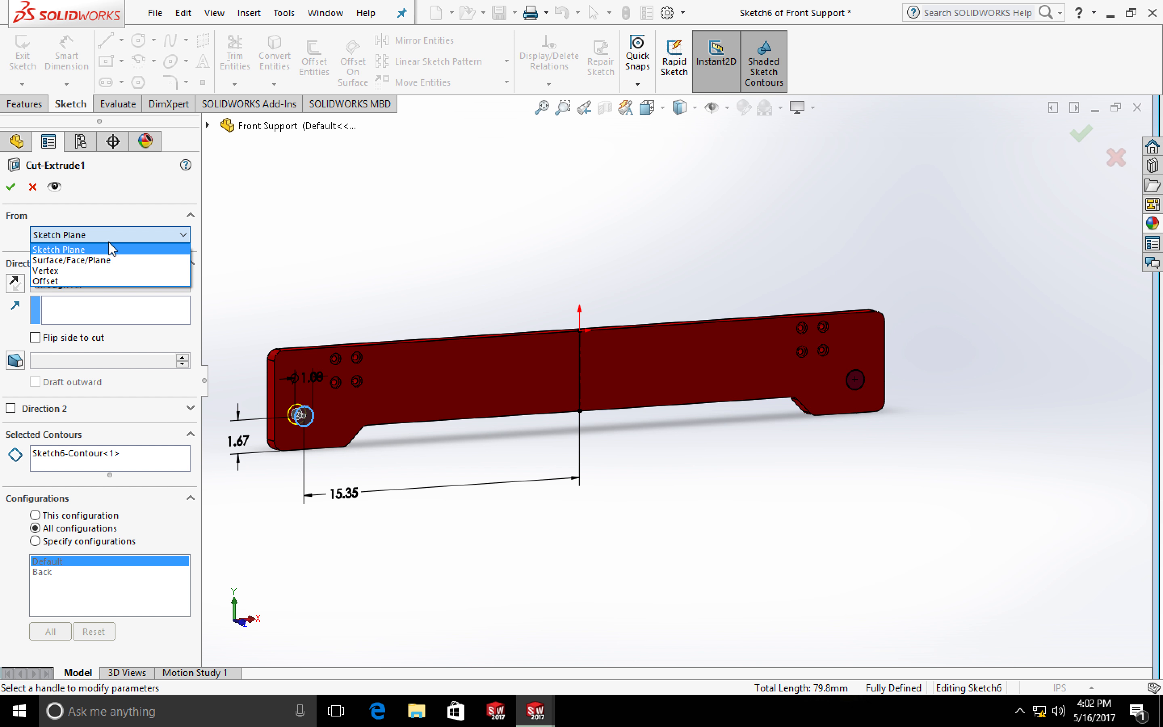
{"action": "left_click", "coordinate": [104, 249]}
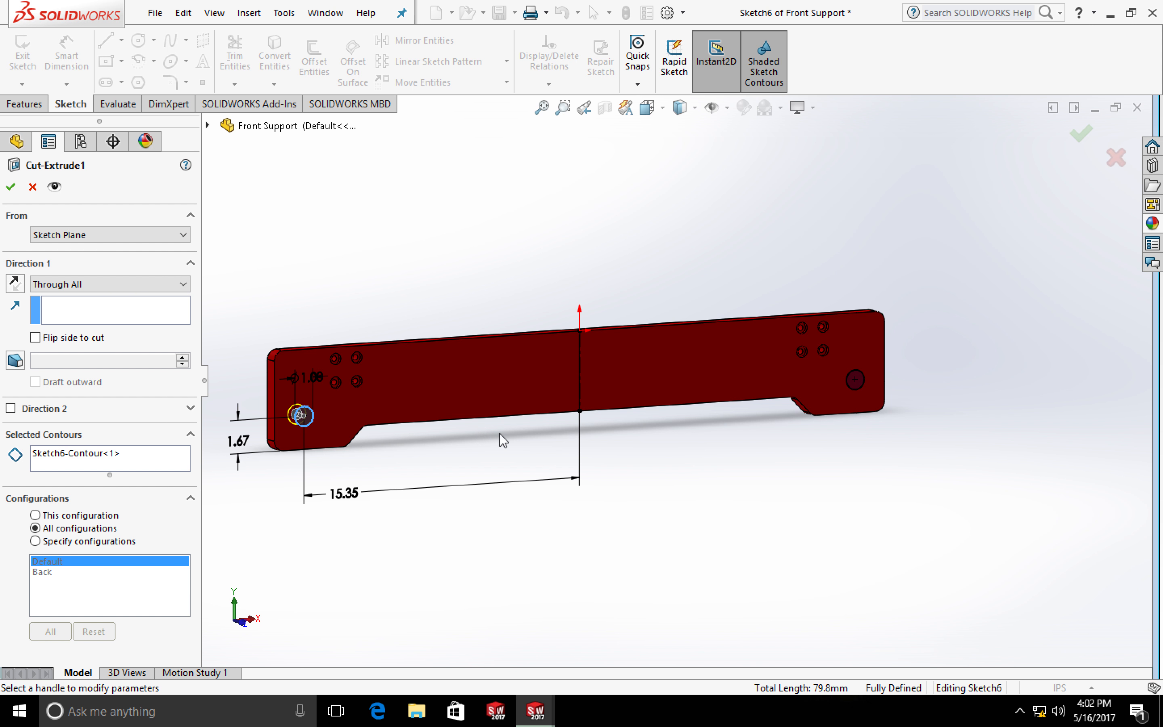
{"action": "scroll", "coordinate": [839, 384], "scroll_direction": "up", "scroll_amount": 2}
{"action": "scroll", "coordinate": [759, 401], "scroll_direction": "down", "scroll_amount": 10}
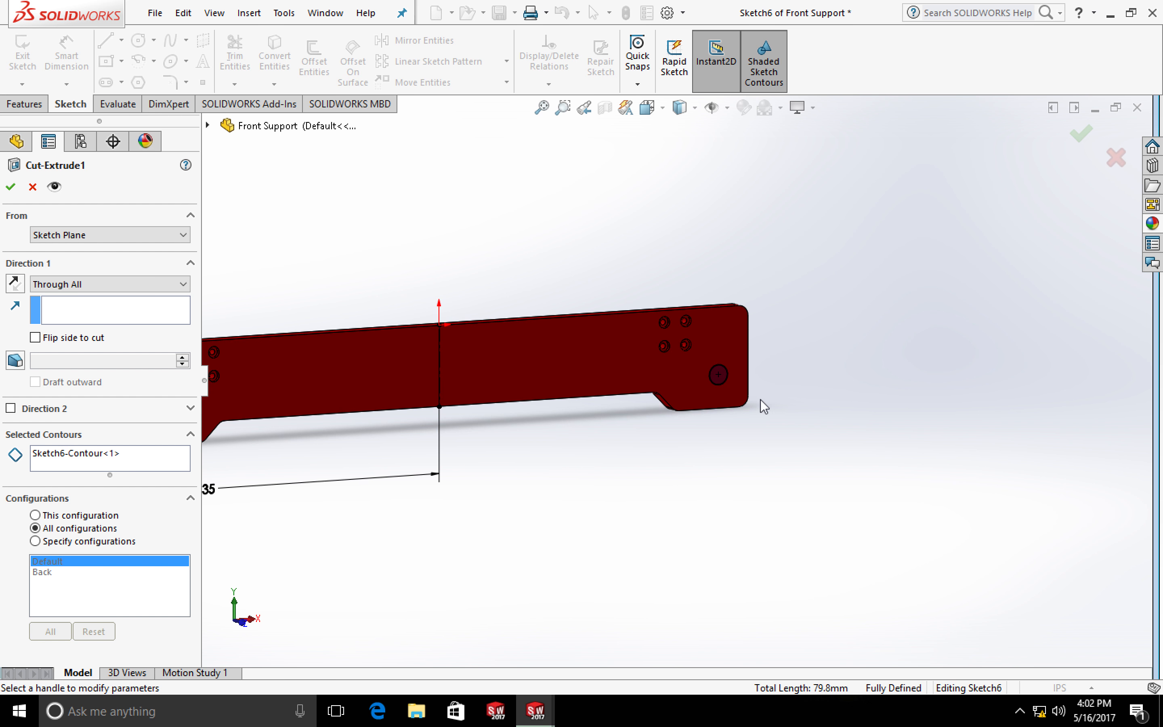
{"action": "scroll", "coordinate": [708, 342], "scroll_direction": "down", "scroll_amount": 2}
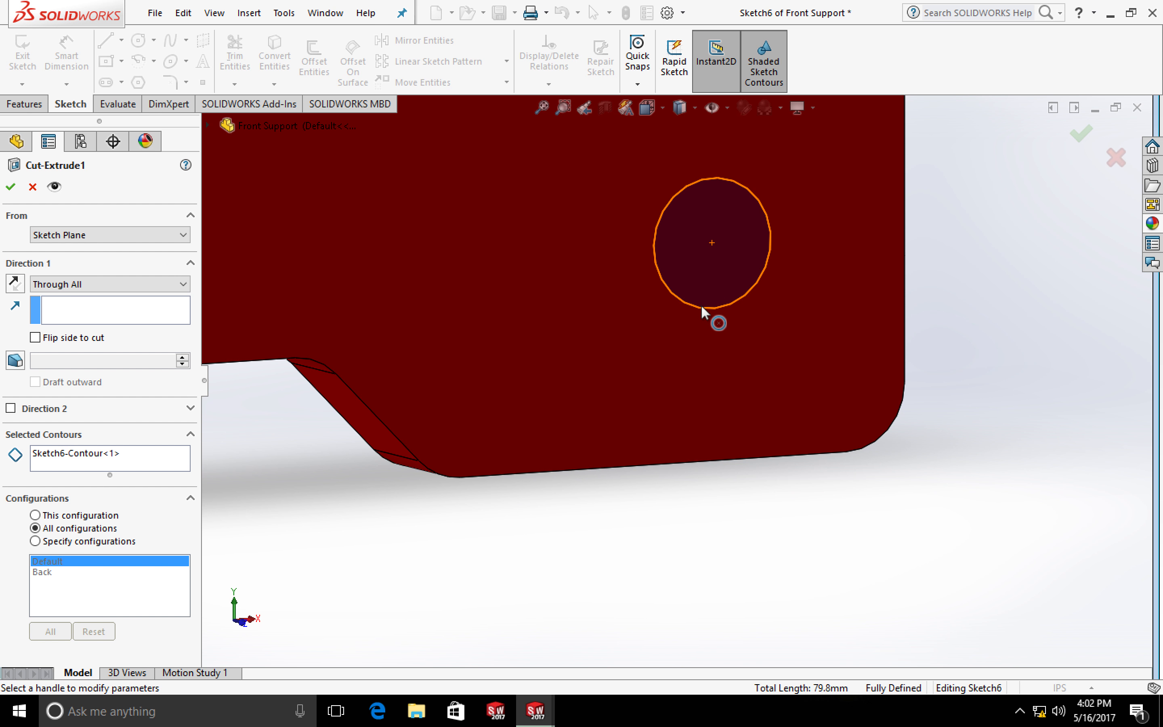
{"action": "left_click", "coordinate": [128, 316]}
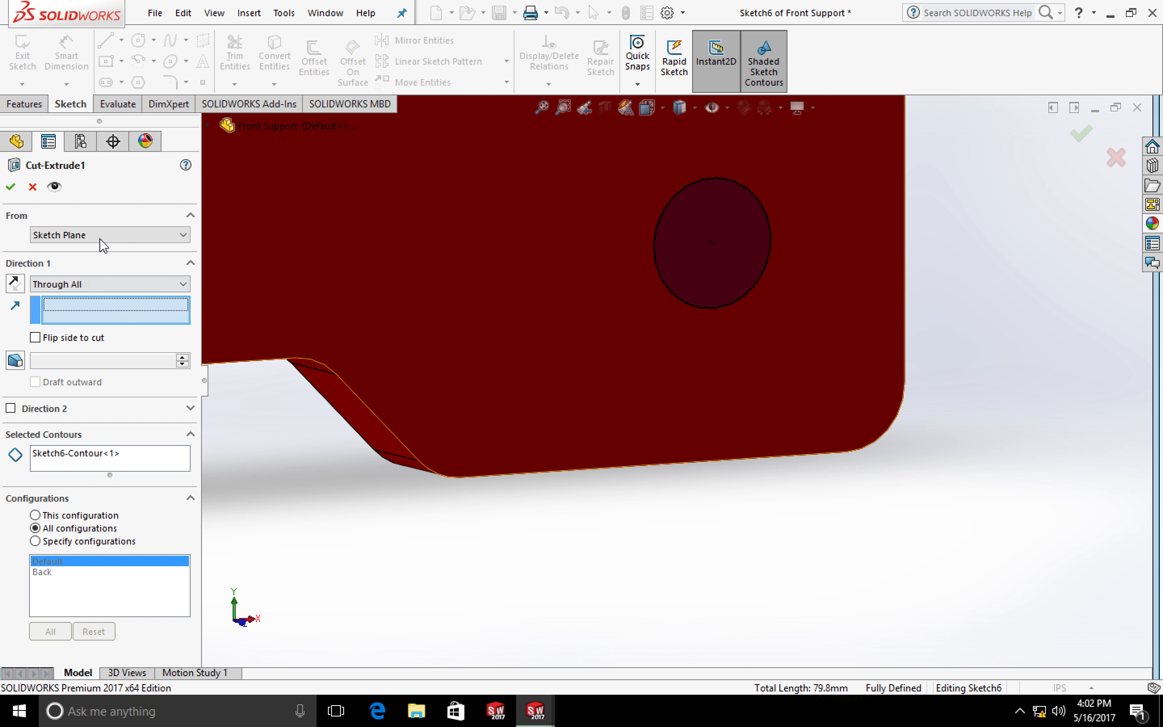
{"action": "left_click", "coordinate": [121, 461]}
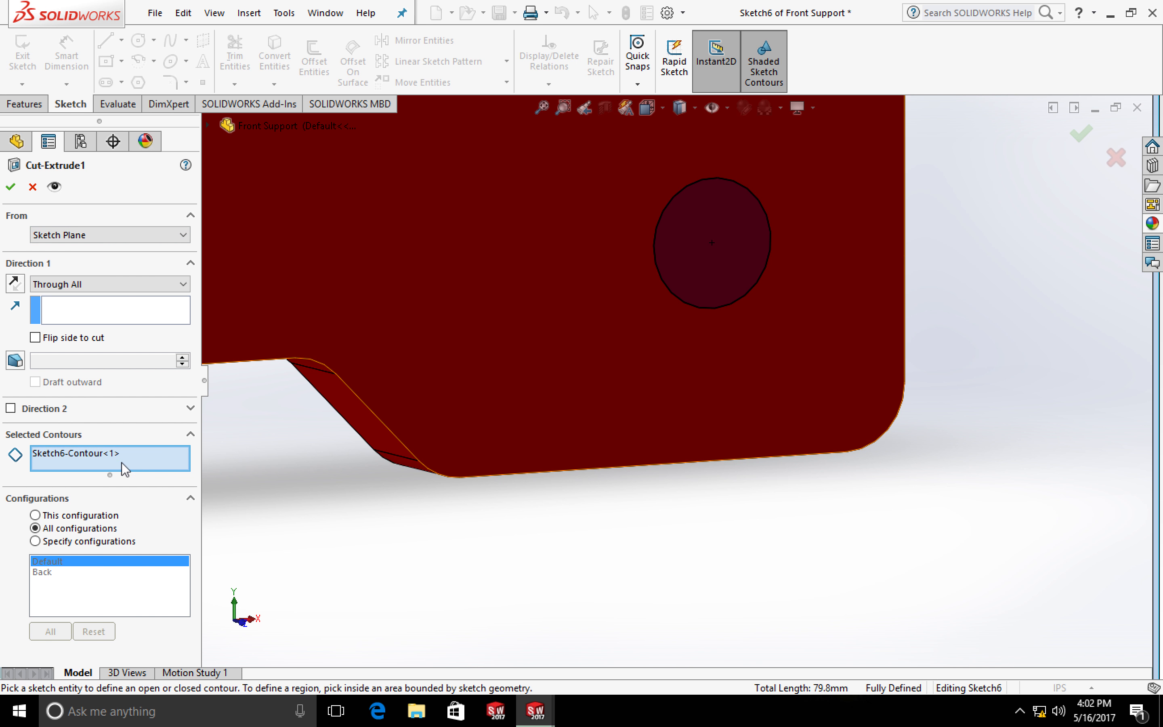
{"action": "left_click", "coordinate": [683, 303]}
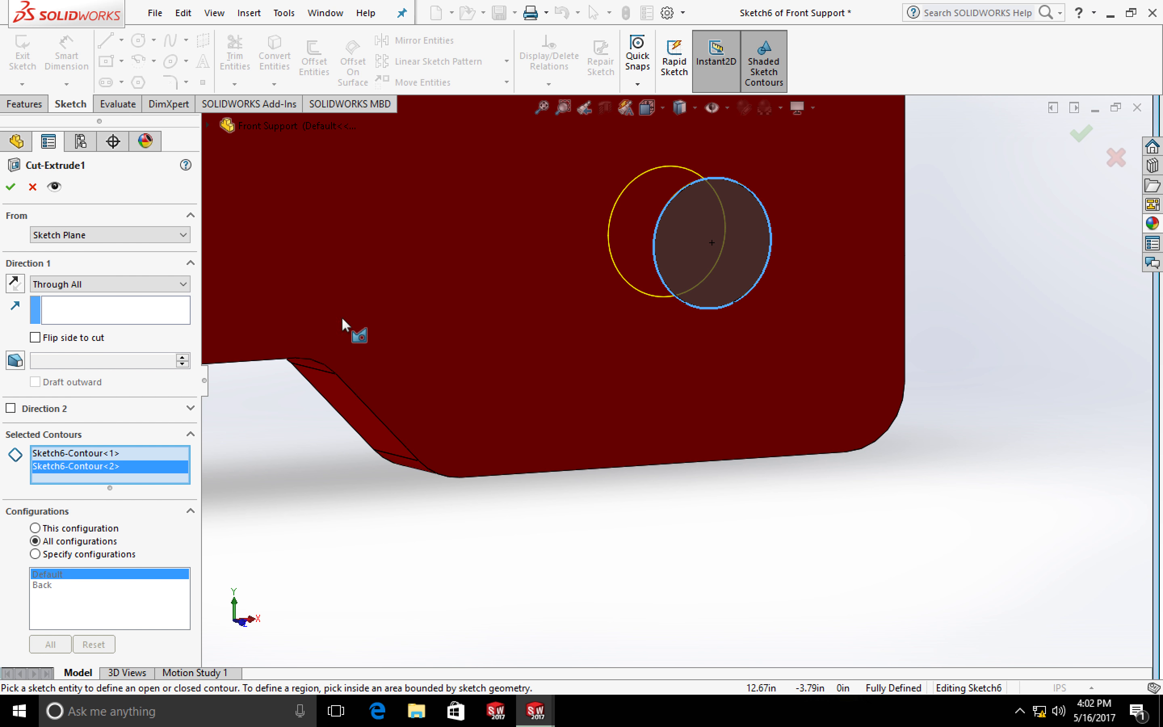
{"action": "scroll", "coordinate": [342, 325], "scroll_direction": "down", "scroll_amount": 2}
{"action": "left_click", "coordinate": [16, 190]}
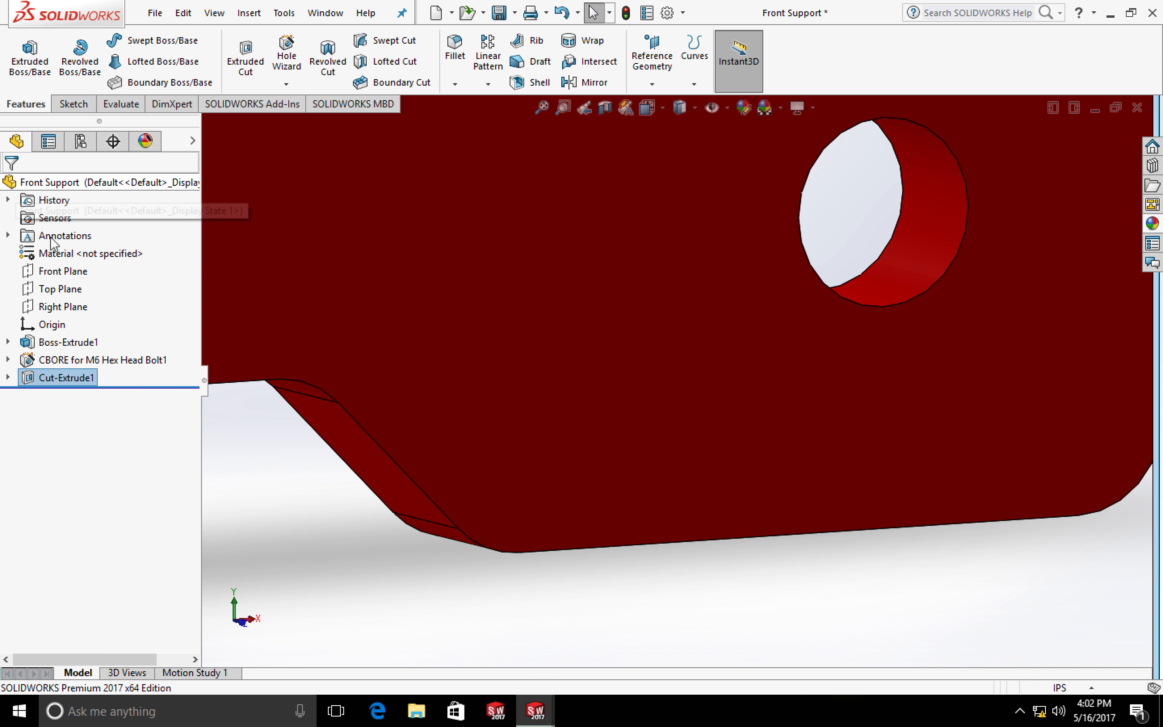
Switch to the Assem2 assembly window, rebuild it, and examine the ball-screw holes in the front and back supports
{"action": "scroll", "coordinate": [221, 431], "scroll_direction": "up", "scroll_amount": 3}
{"action": "scroll", "coordinate": [221, 431], "scroll_direction": "up", "scroll_amount": 6}
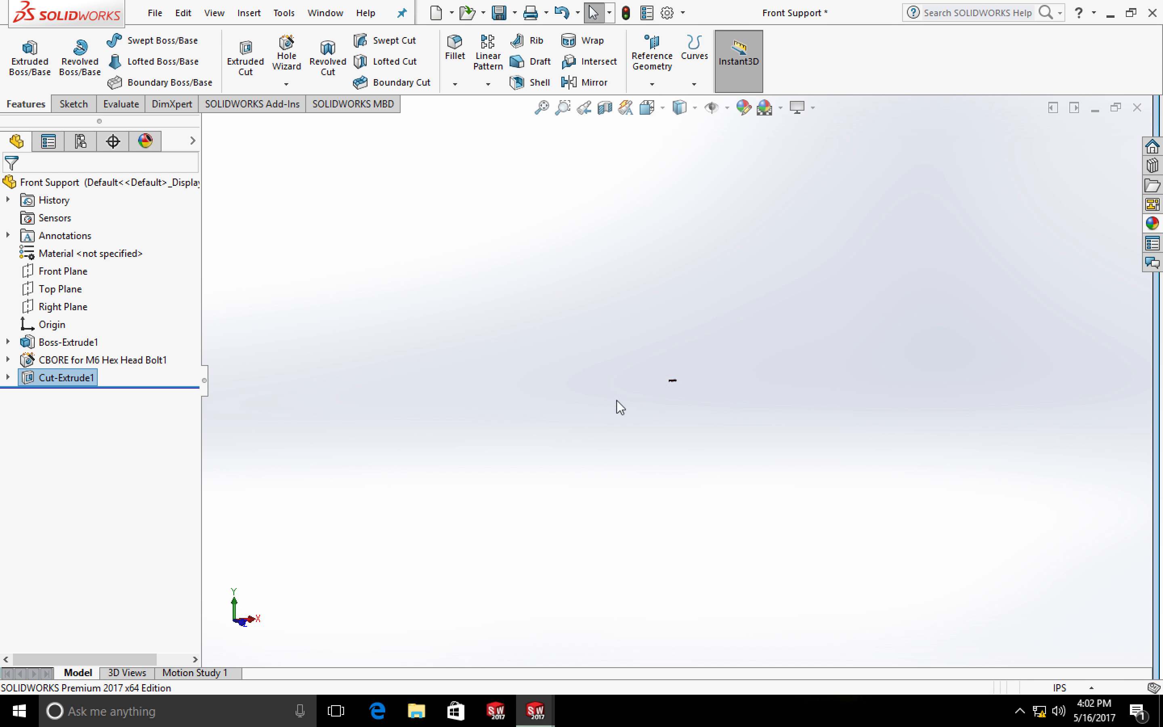
{"action": "scroll", "coordinate": [666, 382], "scroll_direction": "down", "scroll_amount": 8}
{"action": "scroll", "coordinate": [505, 634], "scroll_direction": "down", "scroll_amount": 2}
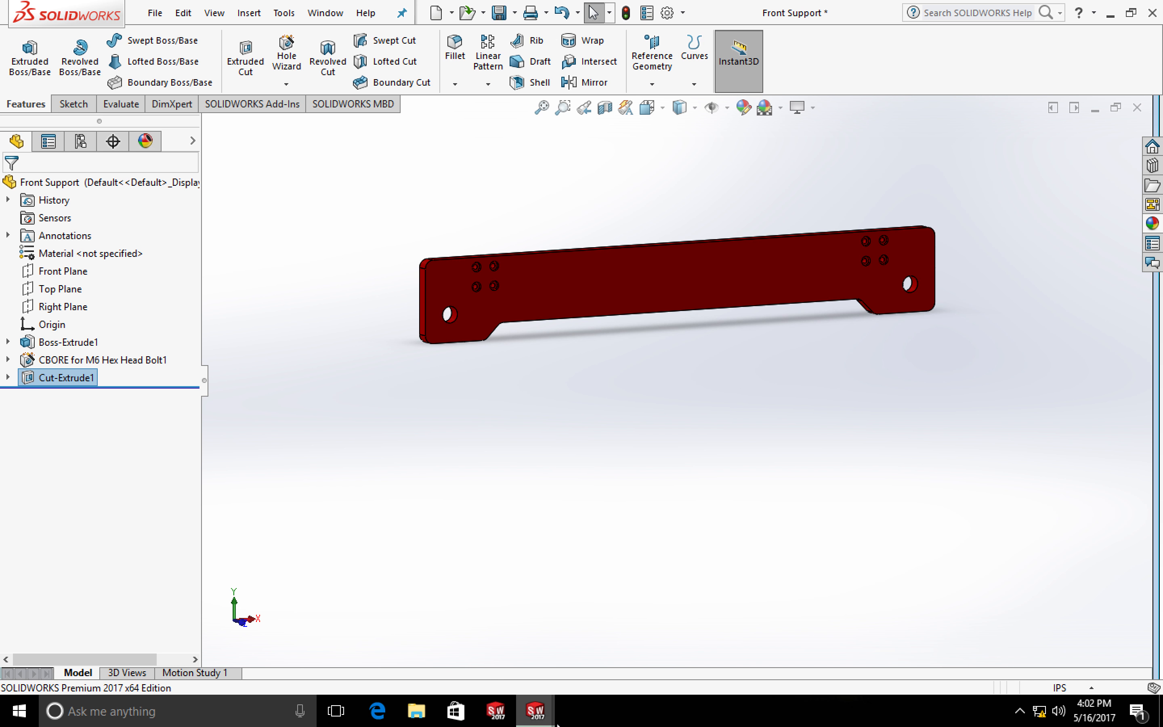
{"action": "mouse_move", "coordinate": [535, 710]}
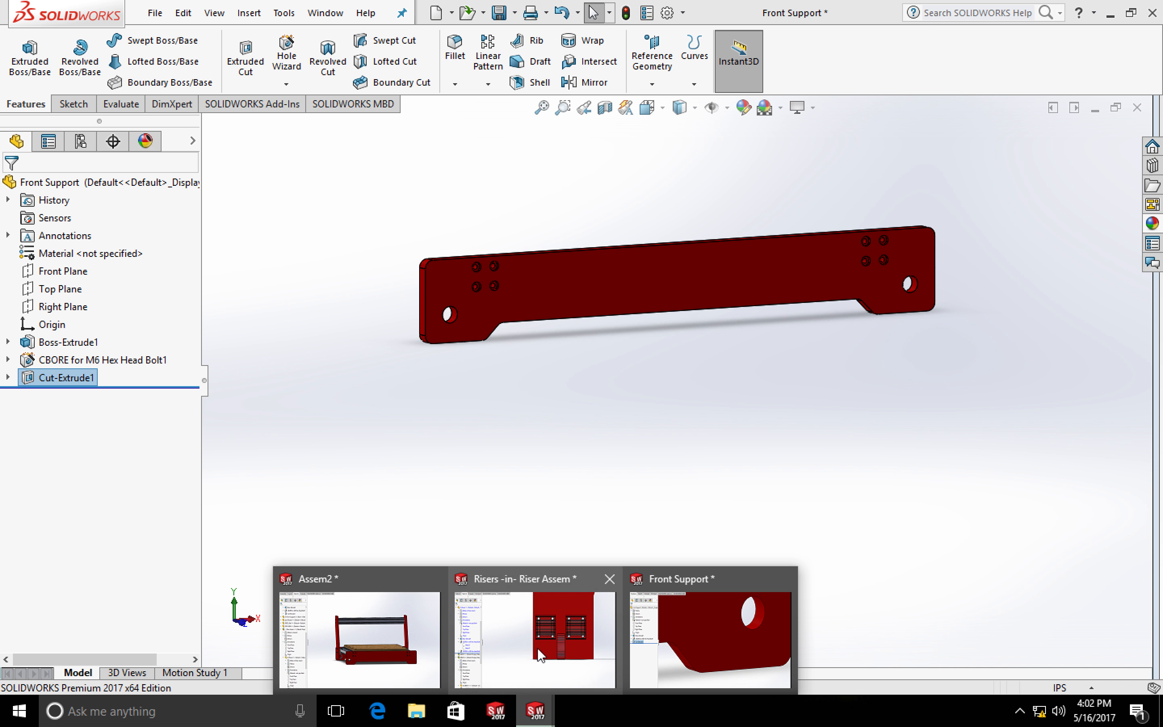
{"action": "left_click", "coordinate": [381, 667]}
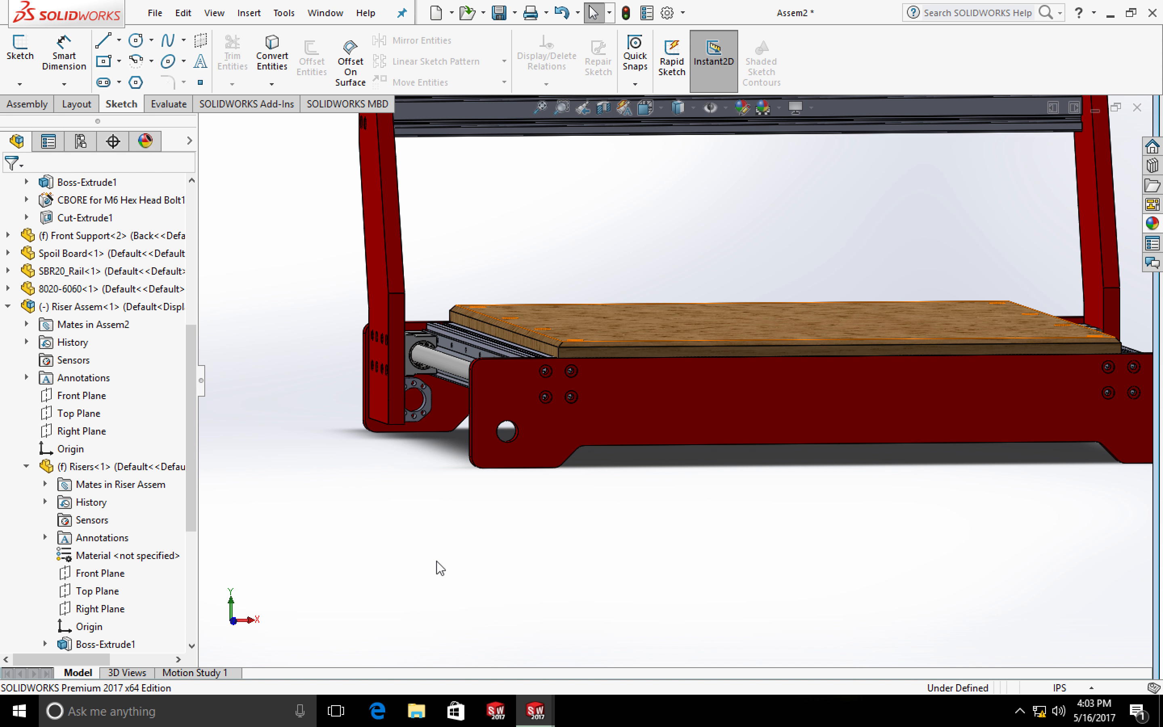
{"action": "middle_click_drag", "start_coordinate": [491, 545], "coordinate": [290, 558]}
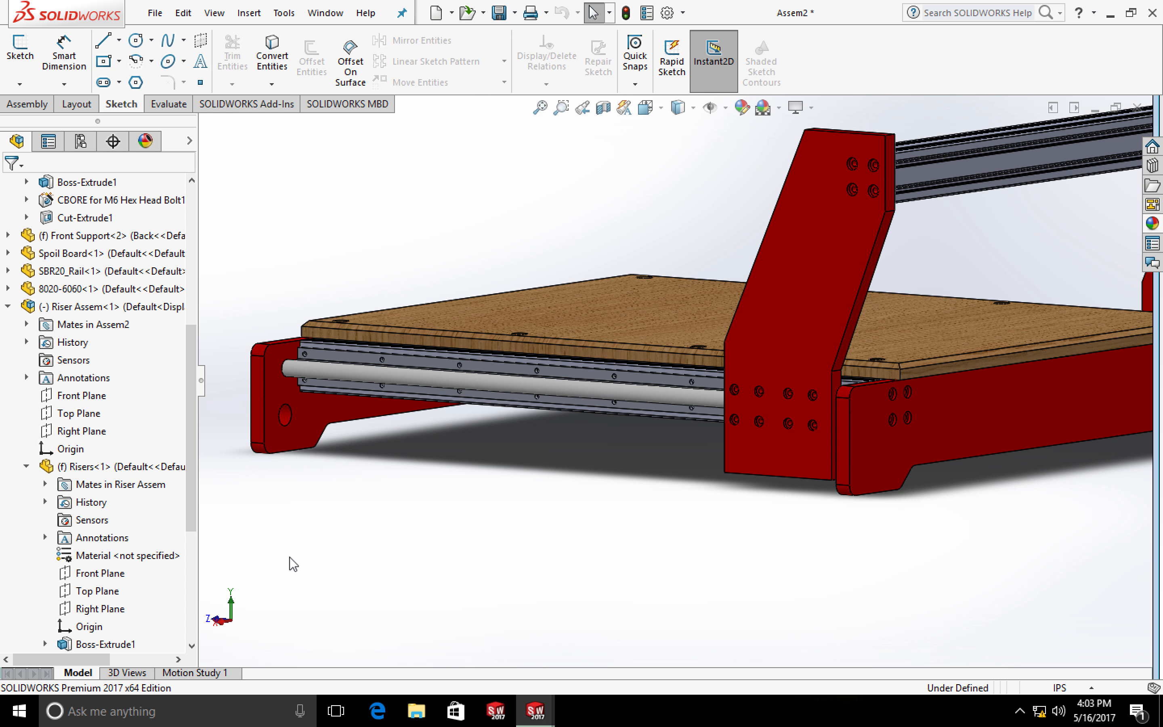
{"action": "left_click", "coordinate": [626, 15]}
{"action": "scroll", "coordinate": [480, 310], "scroll_direction": "up", "scroll_amount": 1}
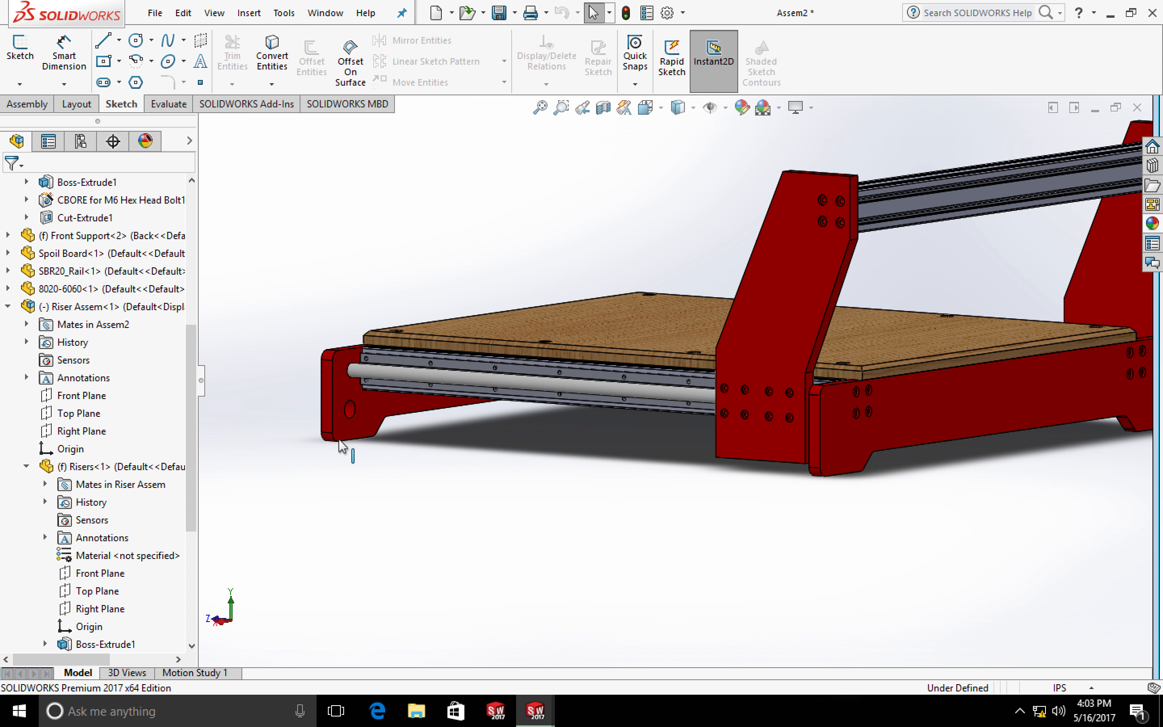
{"action": "middle_click_drag", "start_coordinate": [321, 467], "coordinate": [488, 474]}
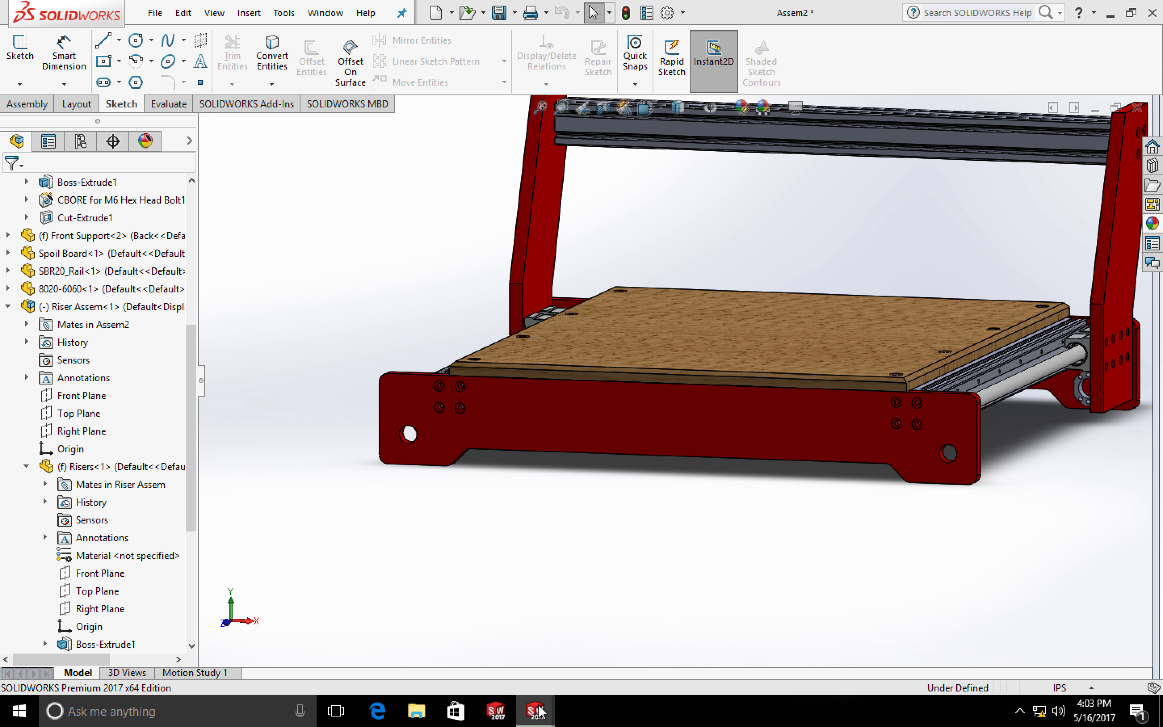
Return to the Front Support part and apply Cut-Extrude1 to the specified configurations Default and Back
{"action": "mouse_move", "coordinate": [538, 710]}
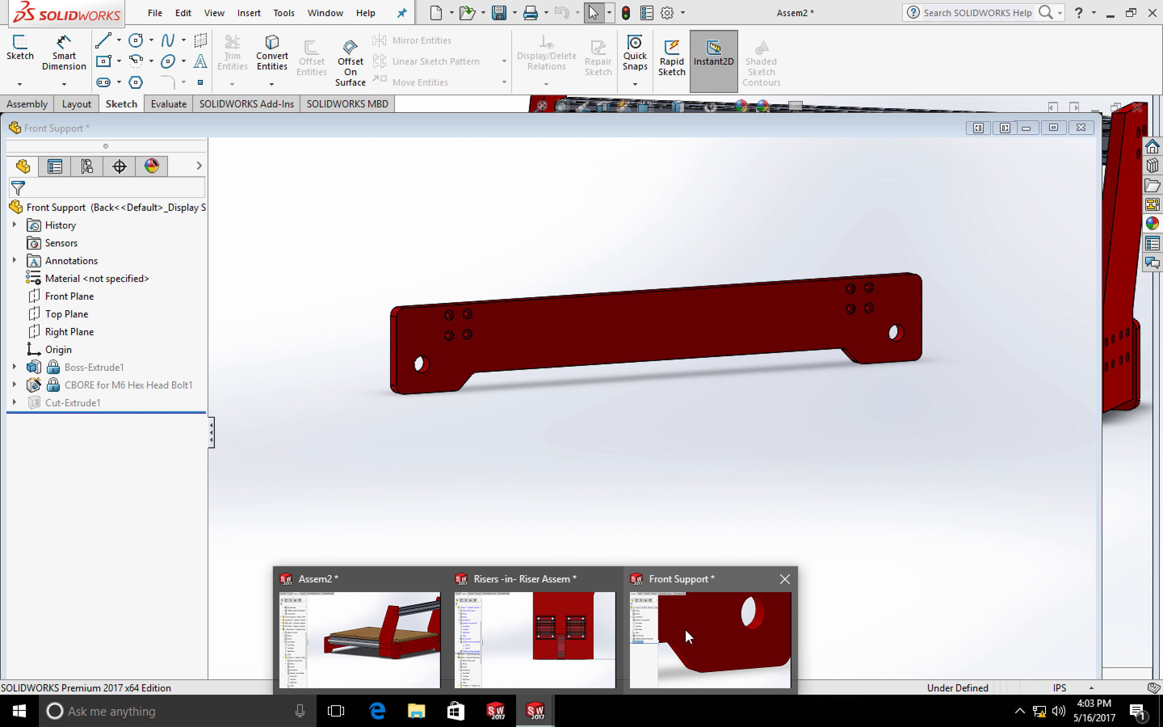
{"action": "left_click", "coordinate": [685, 629]}
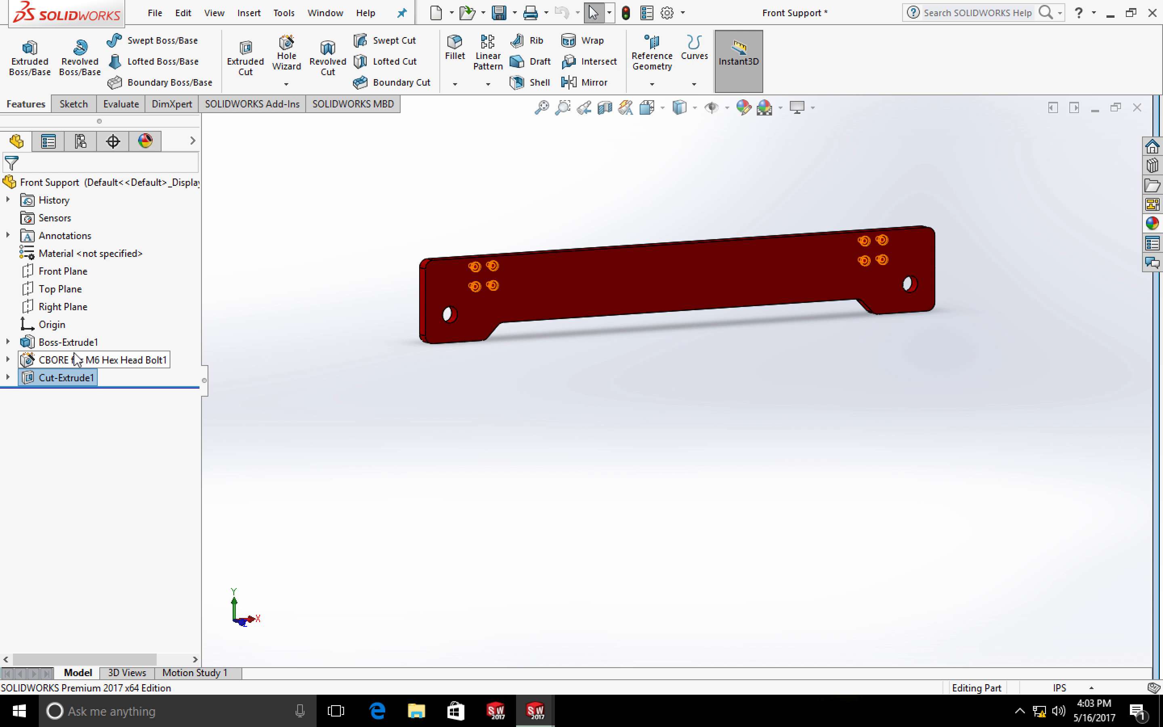
{"action": "right_click", "coordinate": [62, 376]}
{"action": "left_click", "coordinate": [75, 328]}
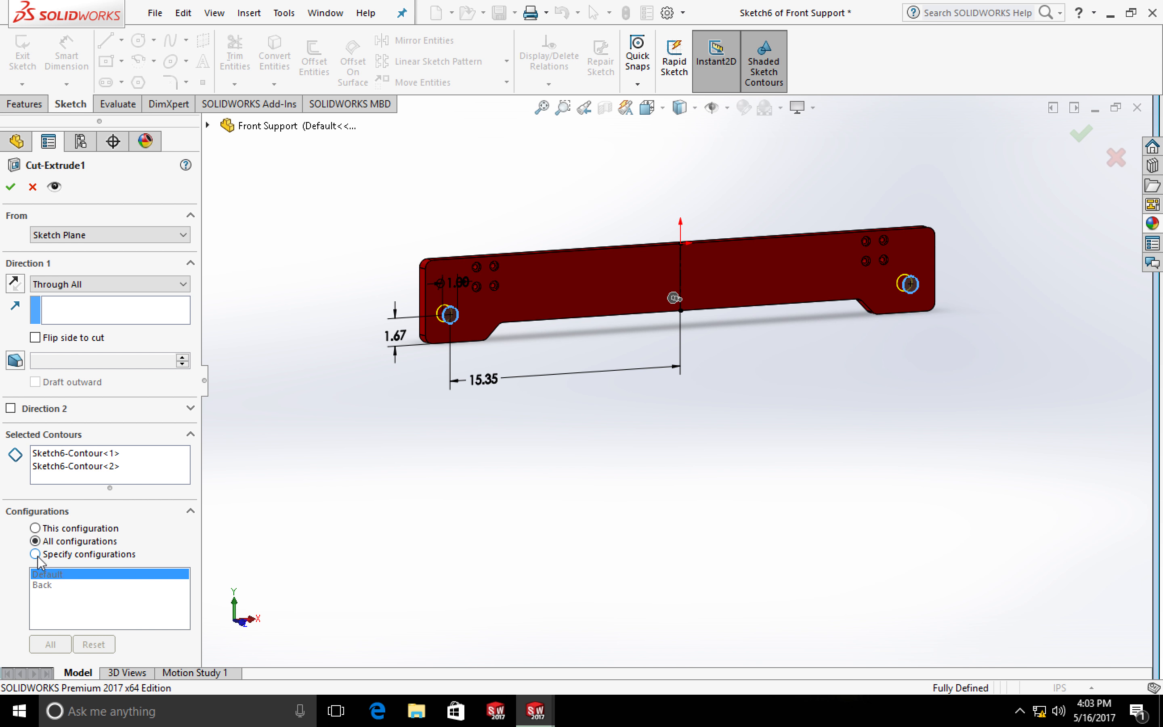
{"action": "left_click", "coordinate": [48, 586], "text": "ctrl"}
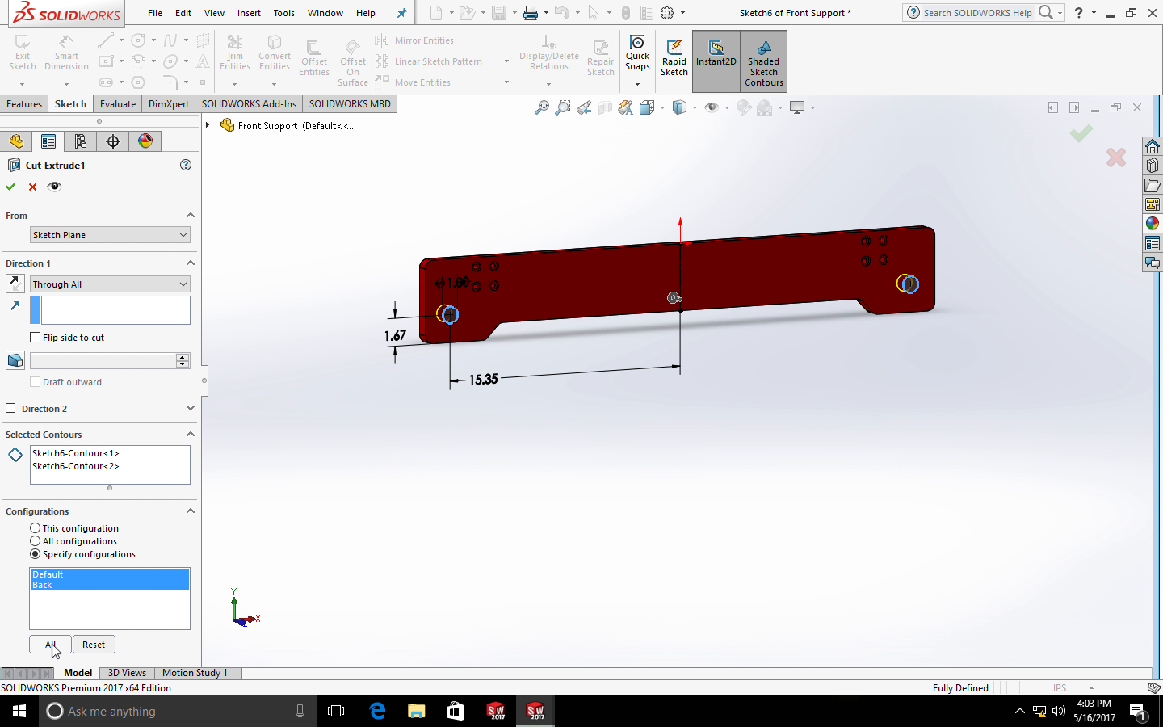
{"action": "left_click", "coordinate": [10, 186]}
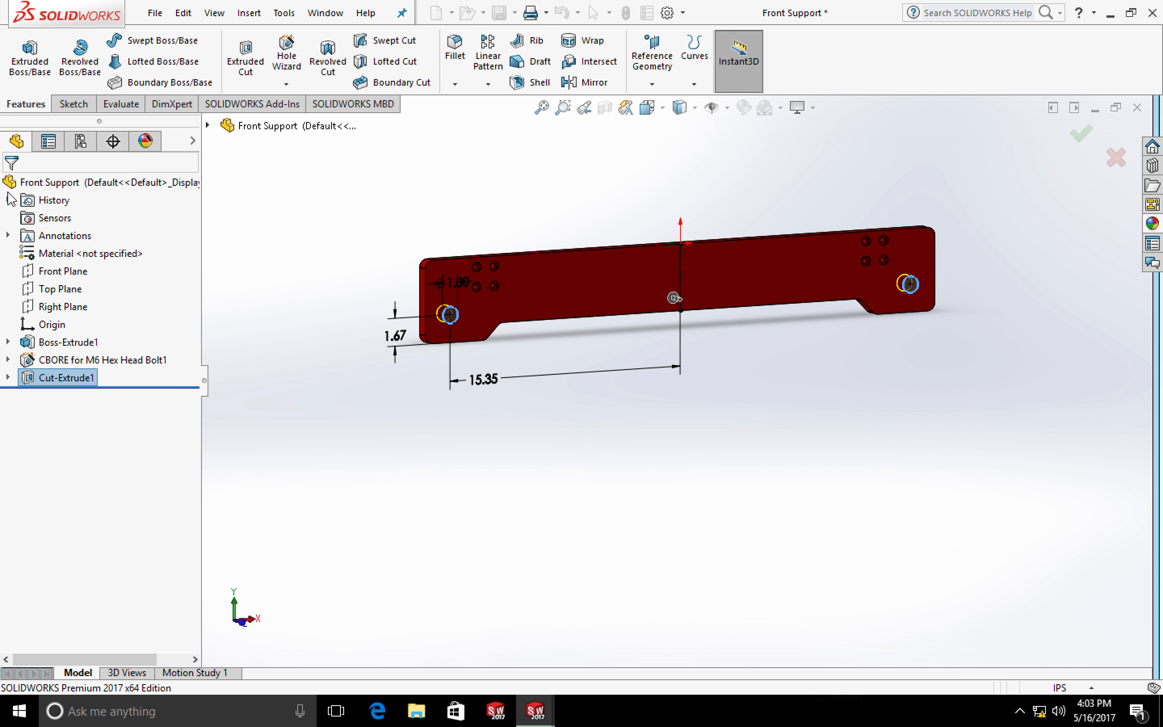
Go back to the Assem2 assembly, rebuild it again, and inspect the back support for the cut holes
{"action": "mouse_move", "coordinate": [535, 714]}
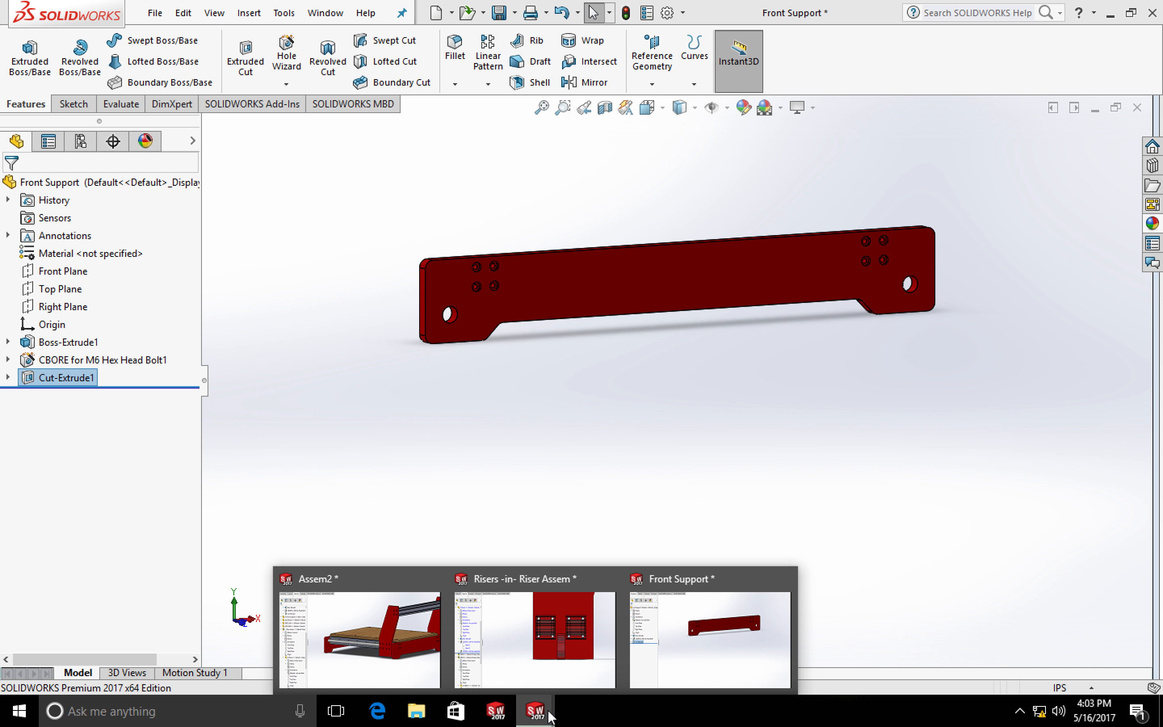
{"action": "left_click", "coordinate": [411, 660]}
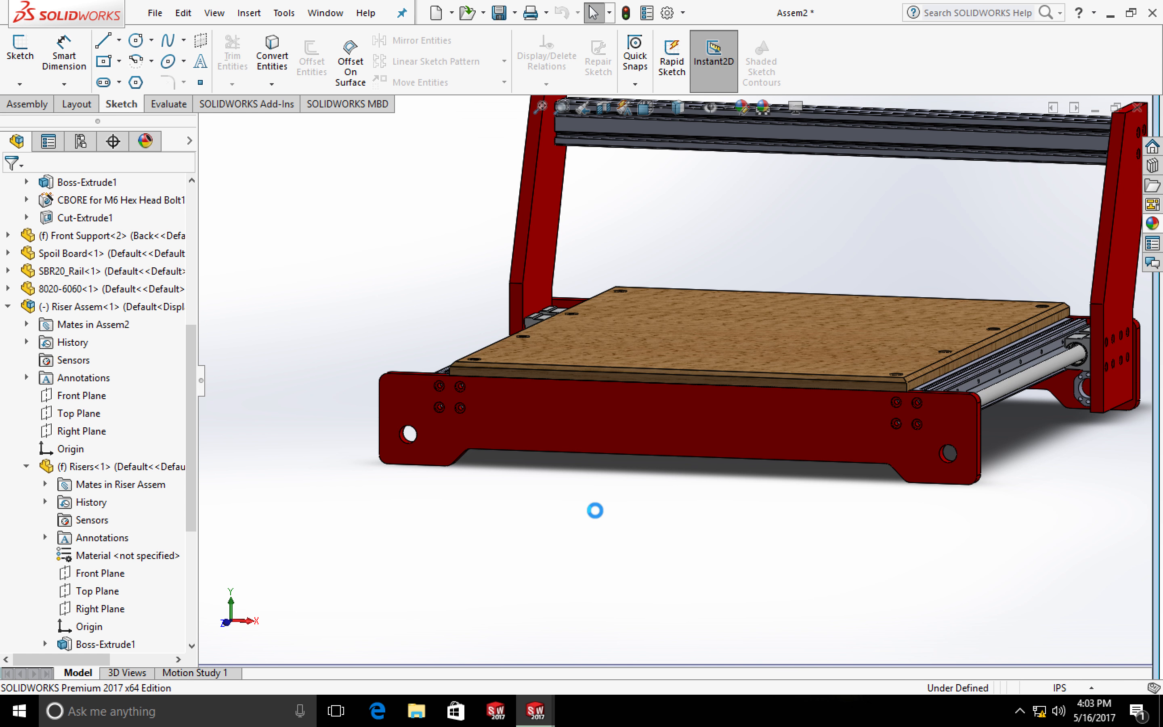
{"action": "middle_click_drag", "start_coordinate": [454, 517], "coordinate": [400, 480]}
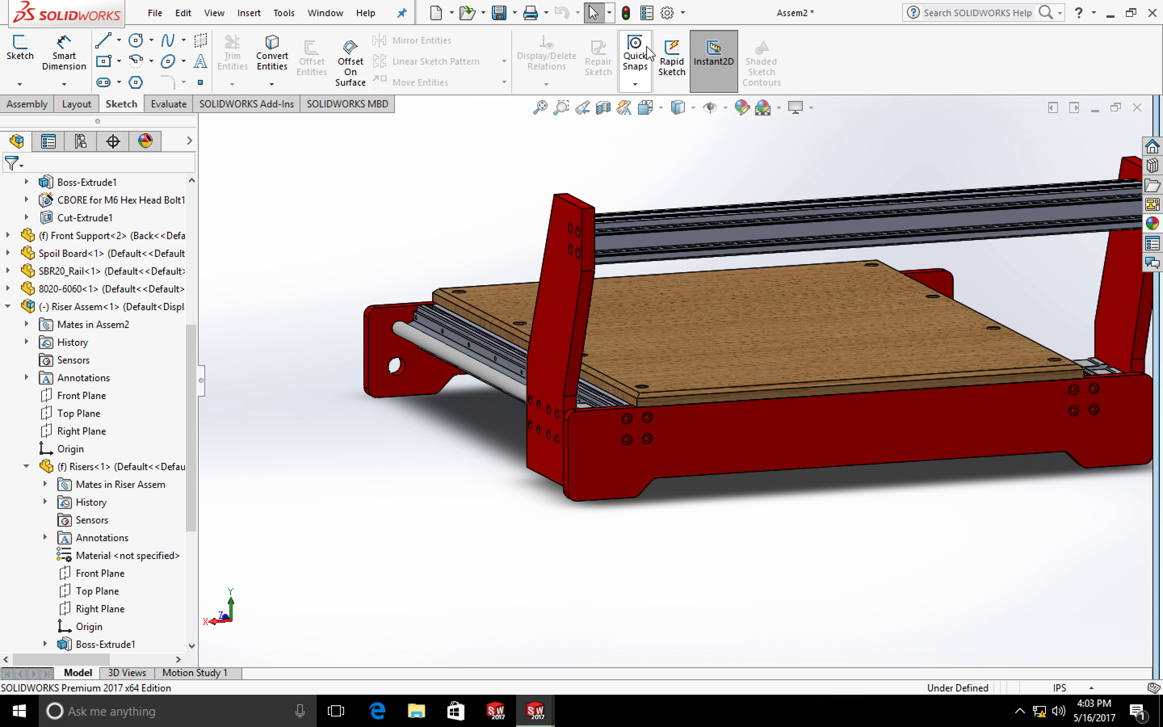
{"action": "left_click", "coordinate": [627, 20]}
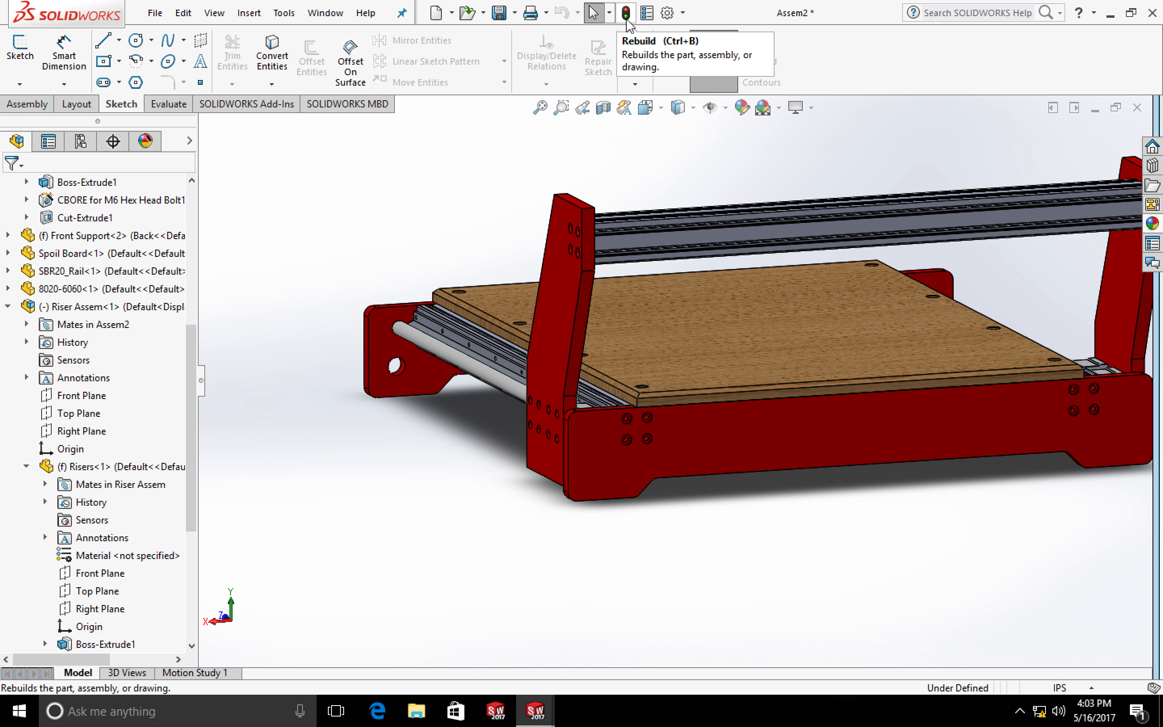
{"action": "middle_click_drag", "start_coordinate": [326, 298], "coordinate": [419, 320]}
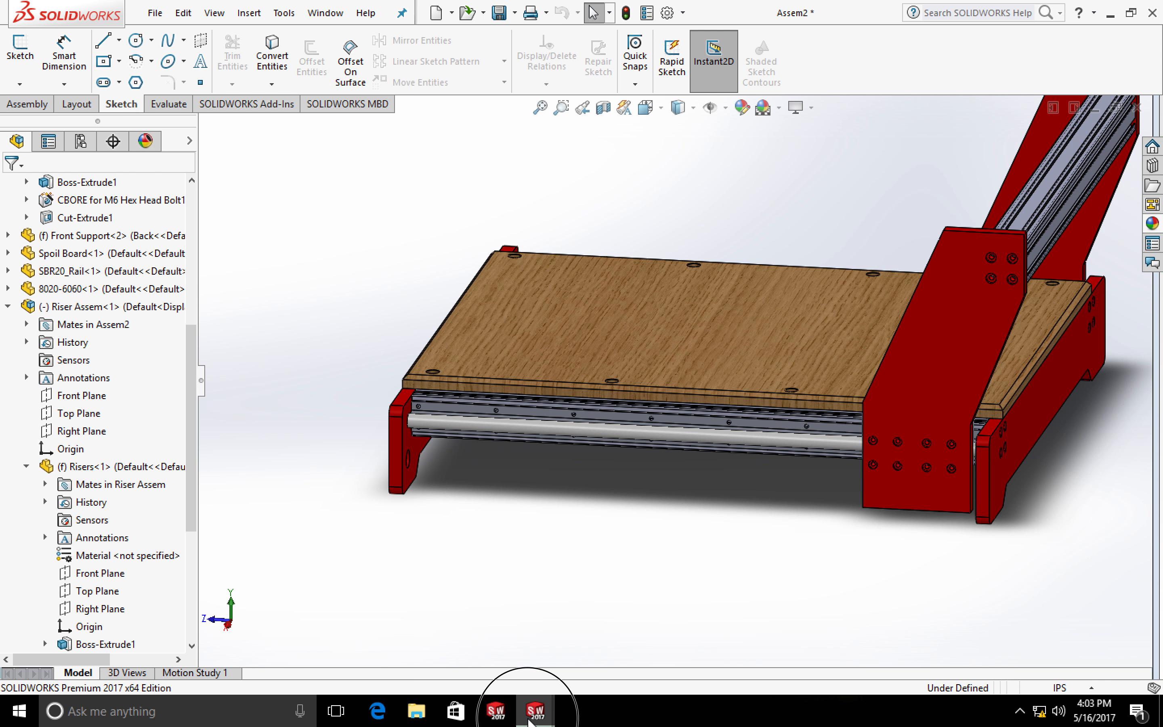
Return to the Front Support part and edit Cut-Extrude1 to apply both selected contours to all configurations
{"action": "mouse_move", "coordinate": [533, 708]}
{"action": "left_click", "coordinate": [387, 675]}
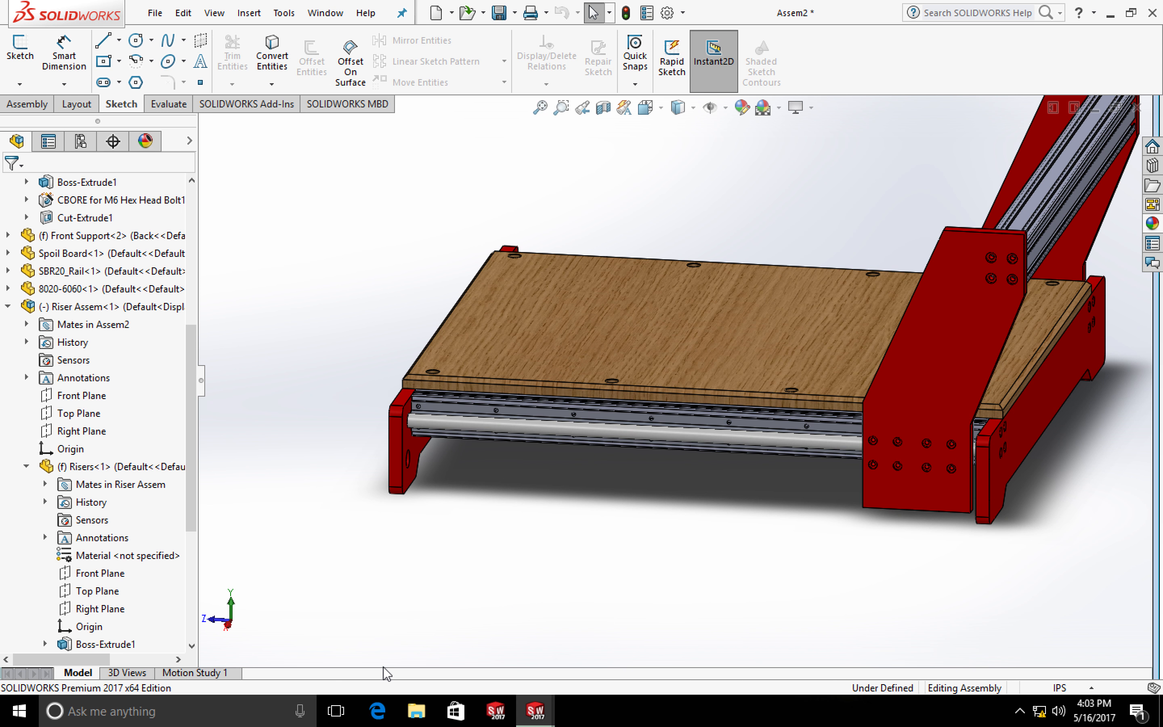
{"action": "mouse_move", "coordinate": [534, 710]}
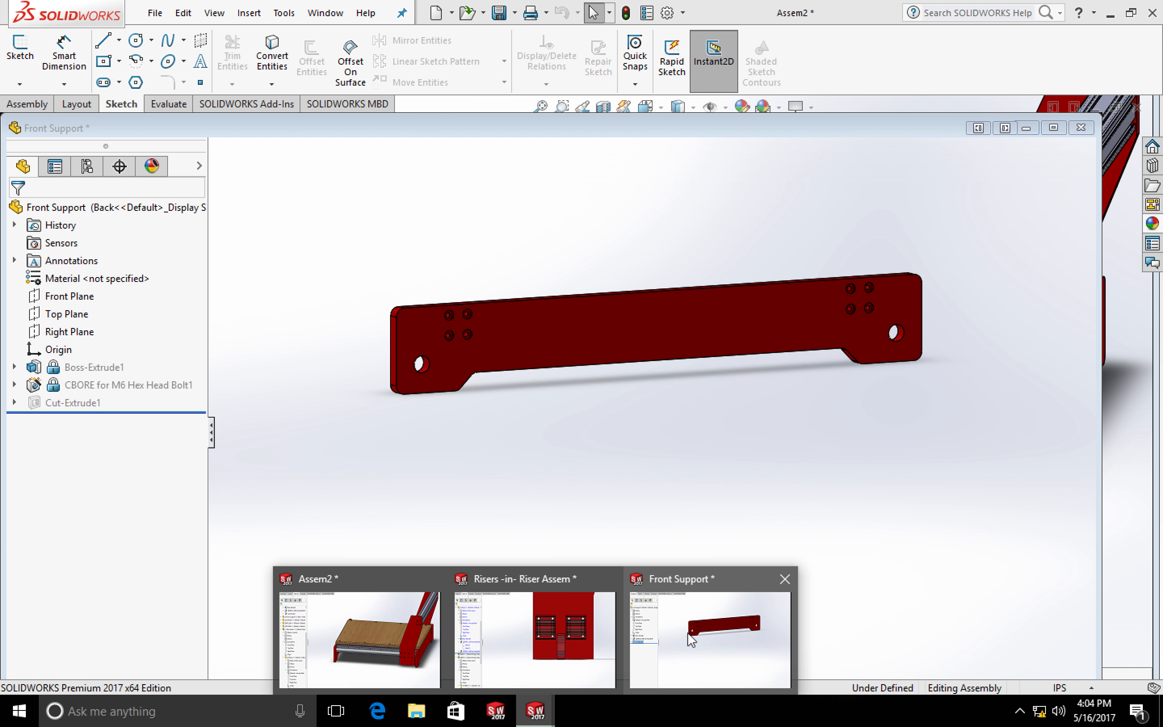
{"action": "left_click", "coordinate": [688, 634]}
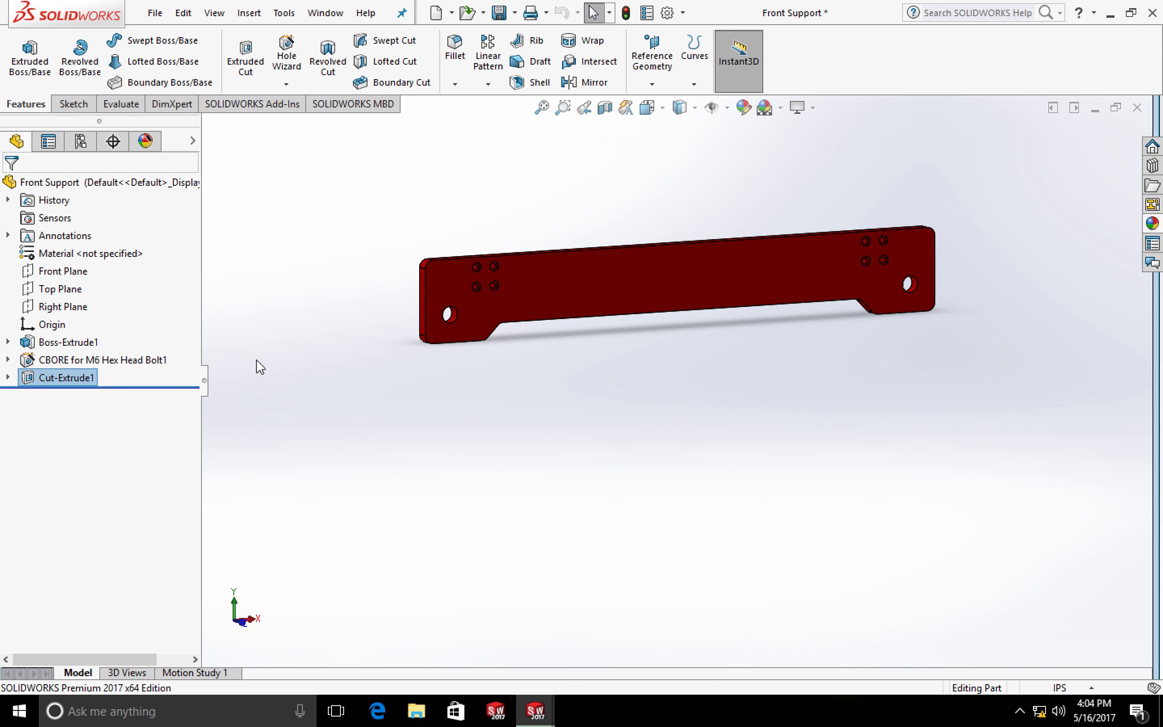
{"action": "scroll", "coordinate": [256, 360], "scroll_direction": "down", "scroll_amount": 1}
{"action": "right_click", "coordinate": [66, 378]}
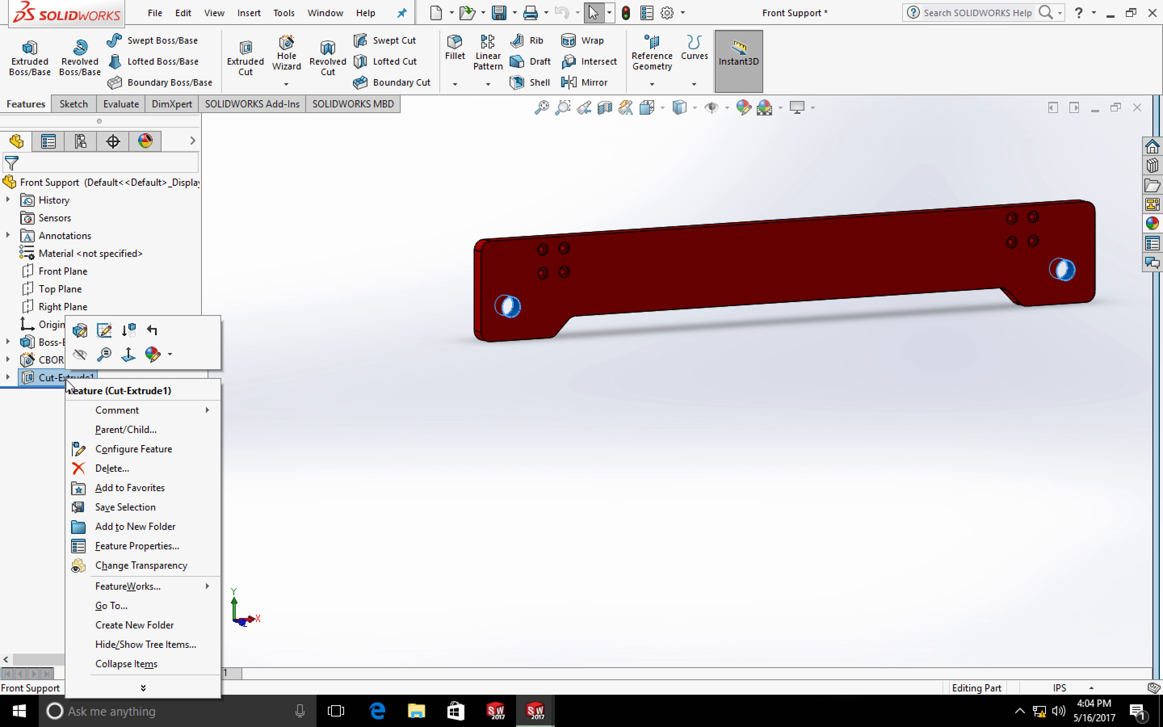
{"action": "left_click", "coordinate": [80, 330]}
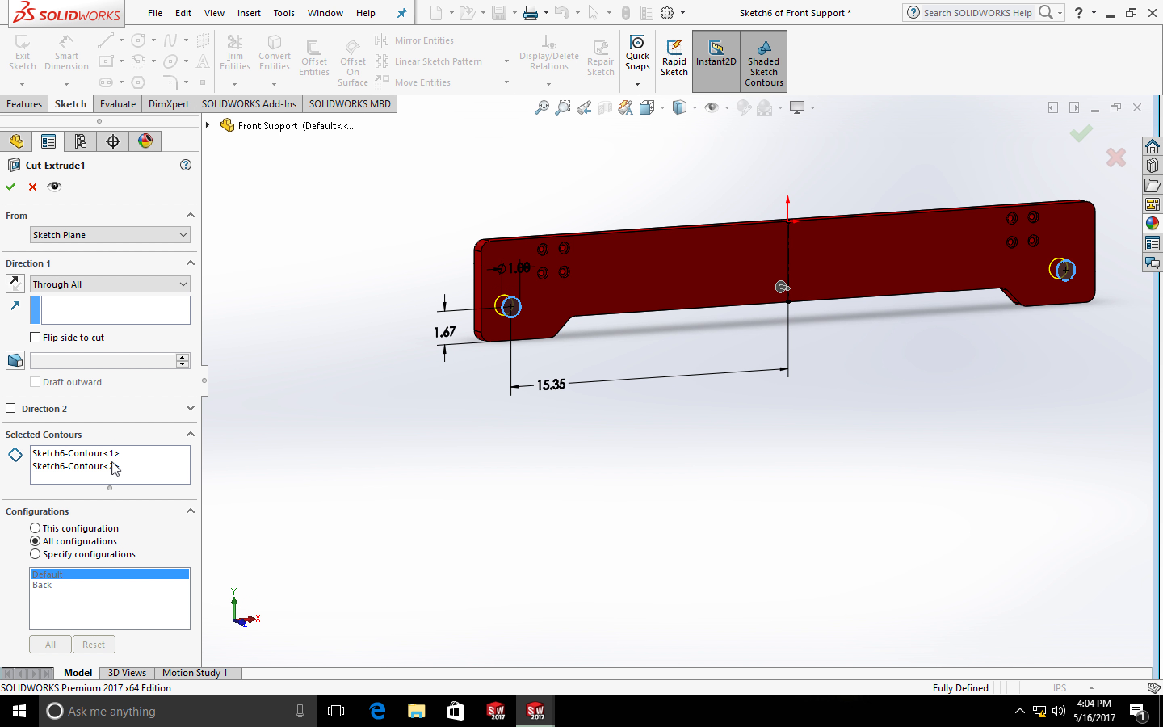
{"action": "left_click", "coordinate": [11, 186]}
Activate the Back configuration of the front support and unsuppress Cut-Extrude1 in it
{"action": "left_click", "coordinate": [80, 141]}
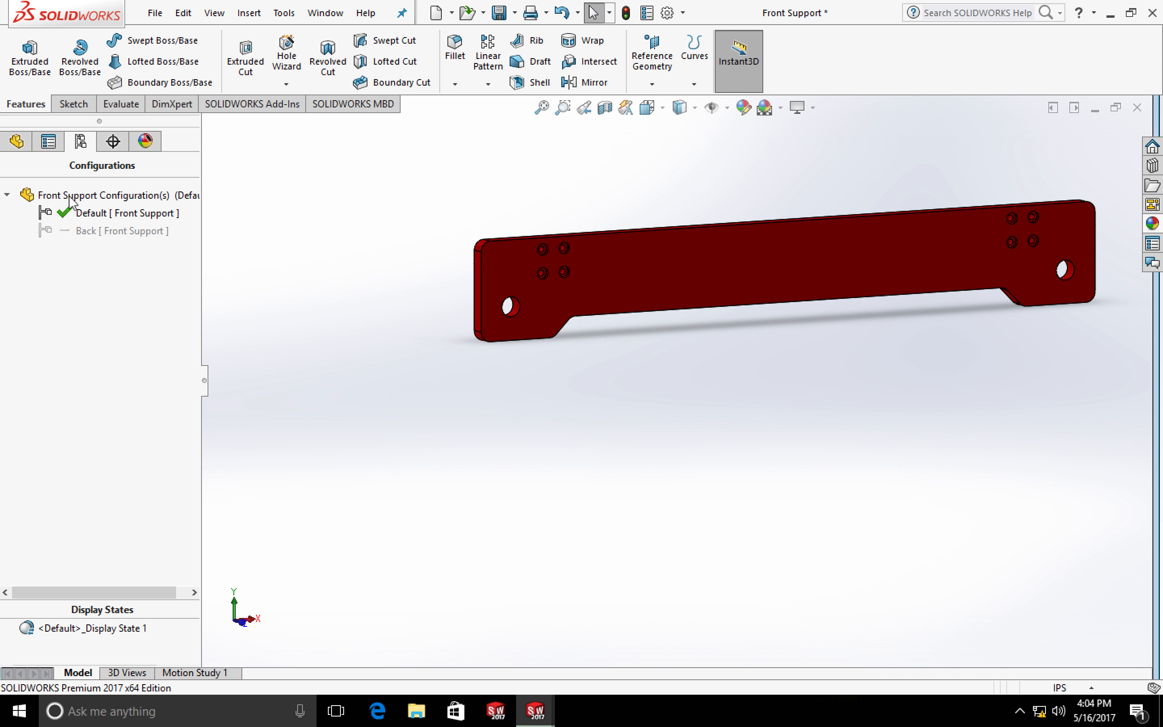
{"action": "double_click", "coordinate": [91, 233]}
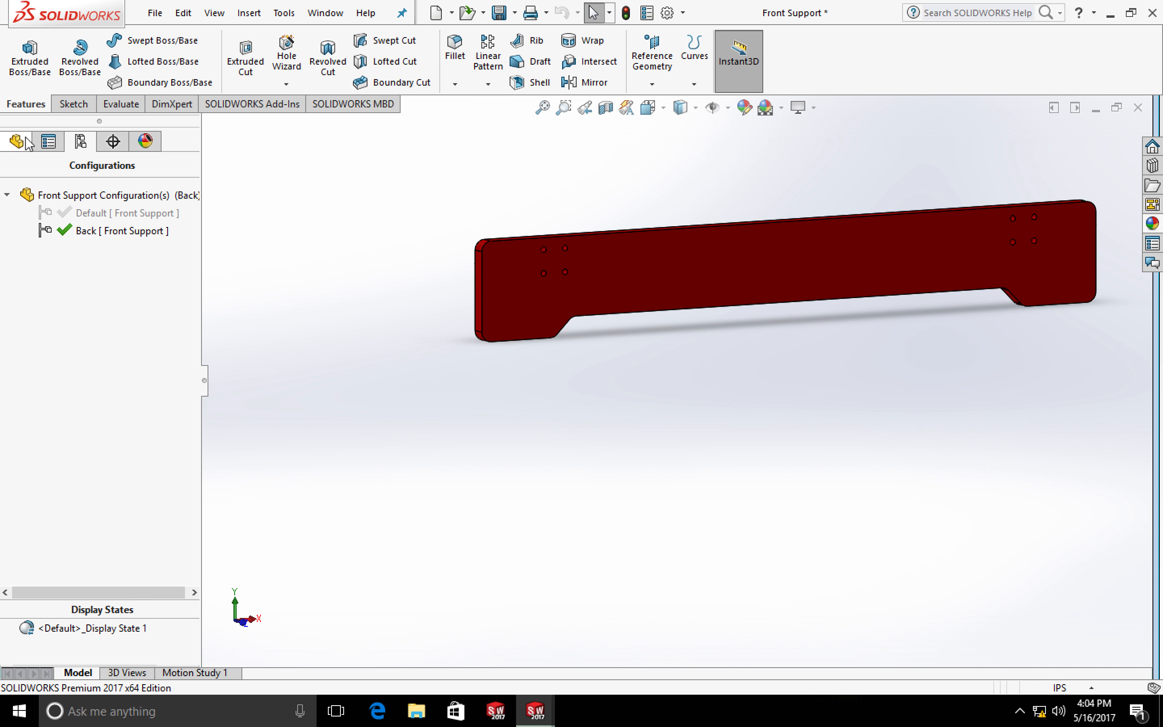
{"action": "left_click", "coordinate": [8, 146]}
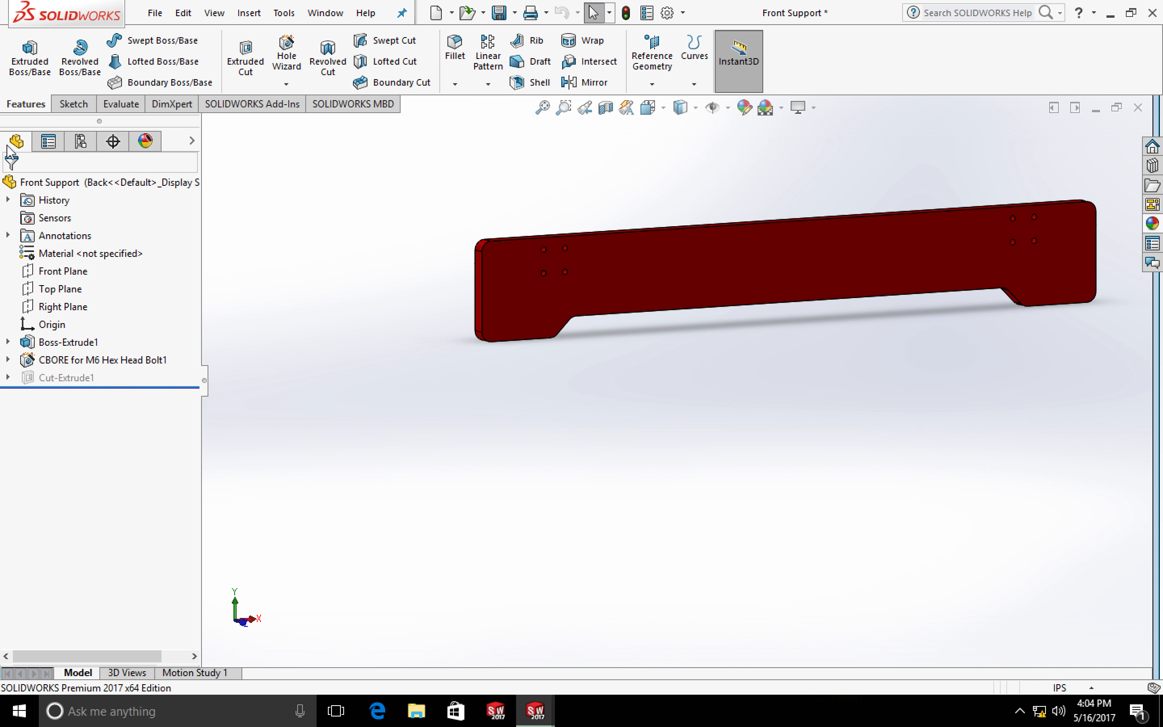
{"action": "left_click", "coordinate": [70, 379]}
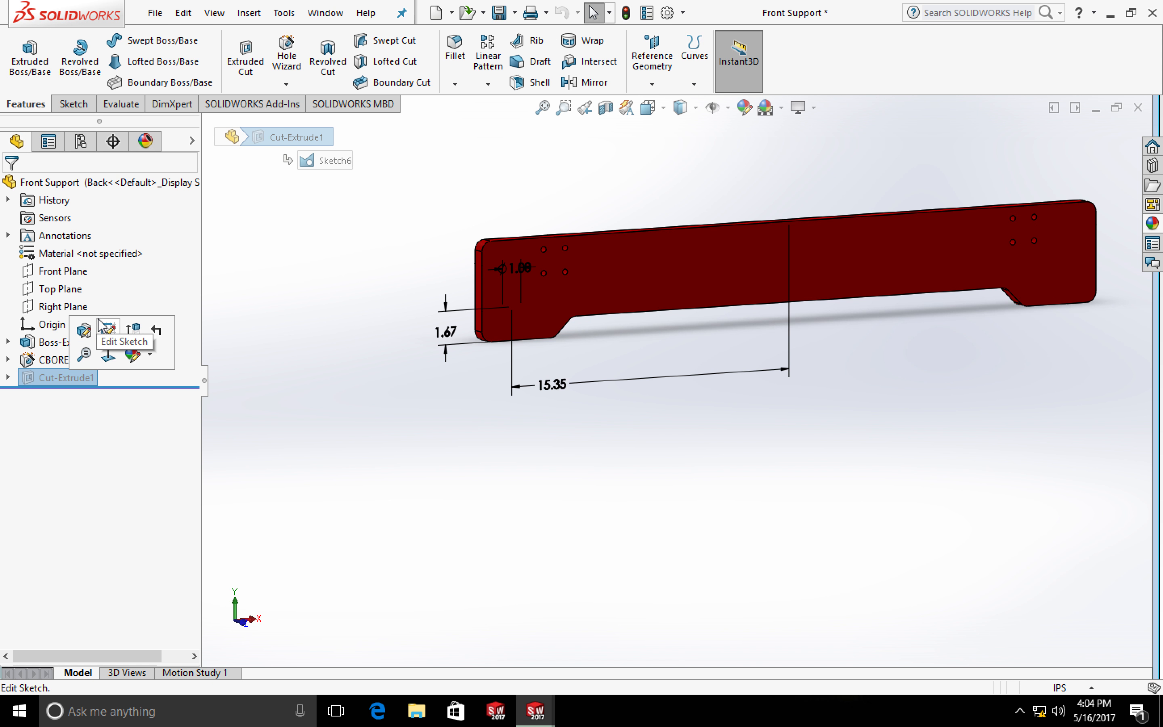
{"action": "left_click", "coordinate": [134, 328]}
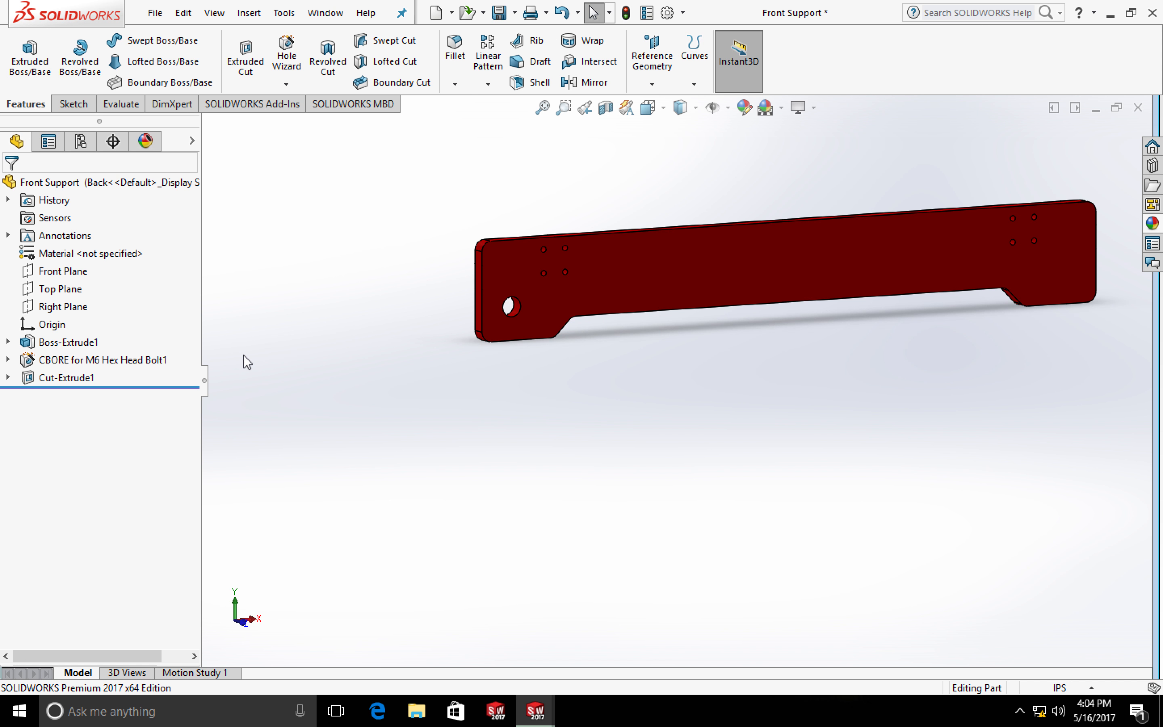
Edit Cut-Extrude1 in the Back configuration, adding the mirrored circle as a second contour with Through All and All configurations
{"action": "middle_click_drag", "start_coordinate": [320, 359], "coordinate": [511, 367]}
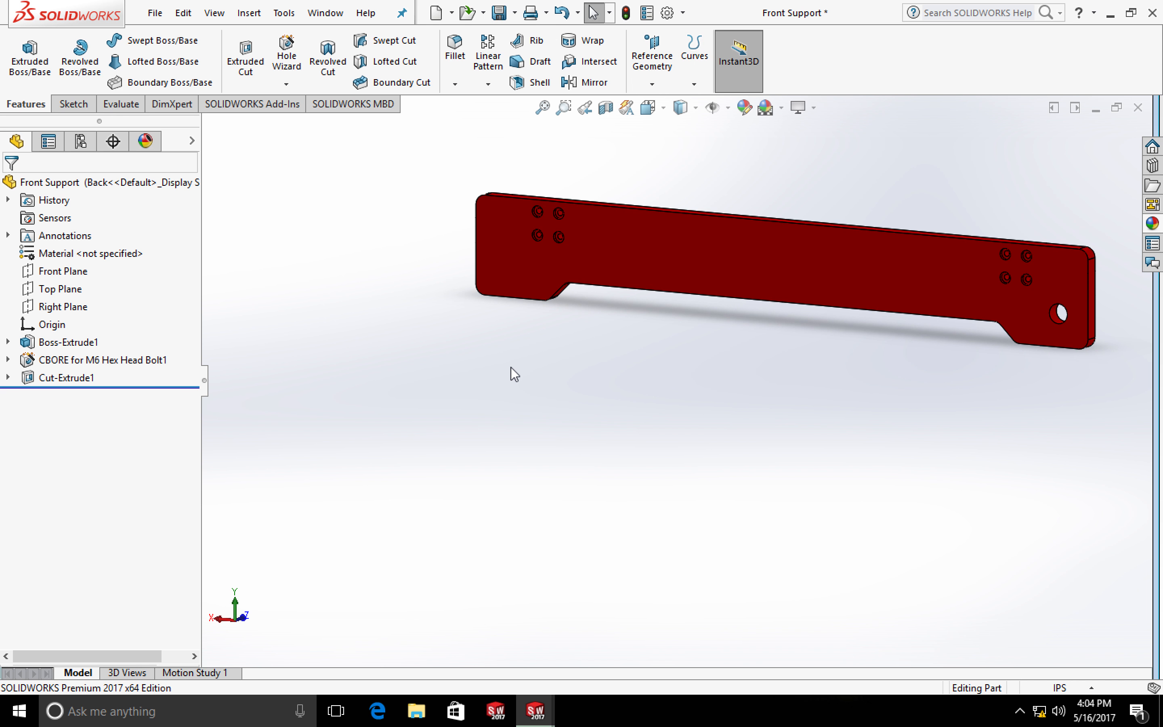
{"action": "scroll", "coordinate": [319, 403], "scroll_direction": "down", "scroll_amount": 1}
{"action": "scroll", "coordinate": [490, 369], "scroll_direction": "down", "scroll_amount": 1}
{"action": "scroll", "coordinate": [489, 369], "scroll_direction": "up", "scroll_amount": 2}
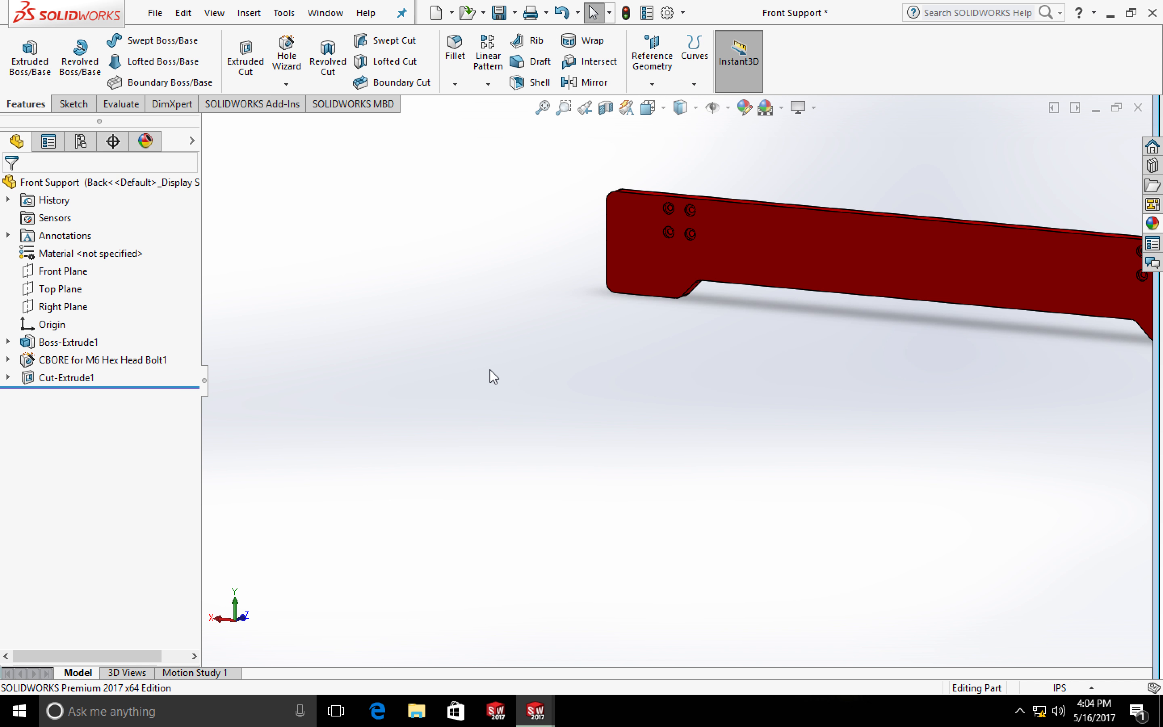
{"action": "scroll", "coordinate": [490, 369], "scroll_direction": "up", "scroll_amount": 2}
{"action": "scroll", "coordinate": [640, 399], "scroll_direction": "down", "scroll_amount": 1}
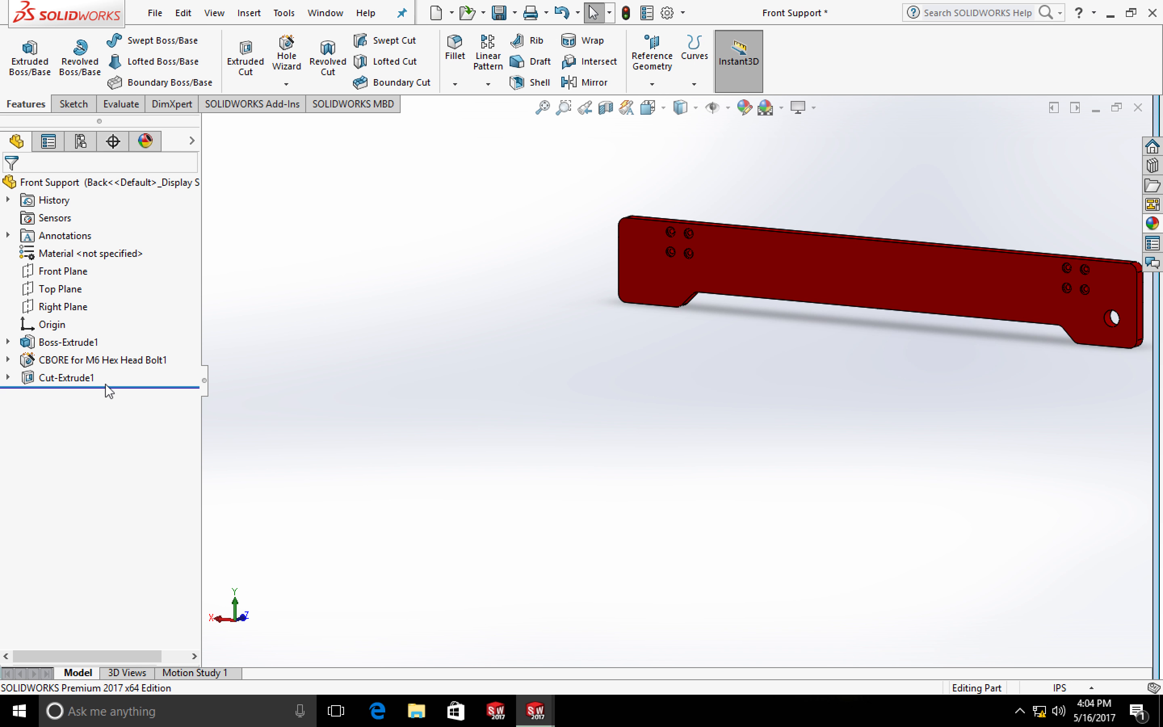
{"action": "left_click", "coordinate": [67, 378]}
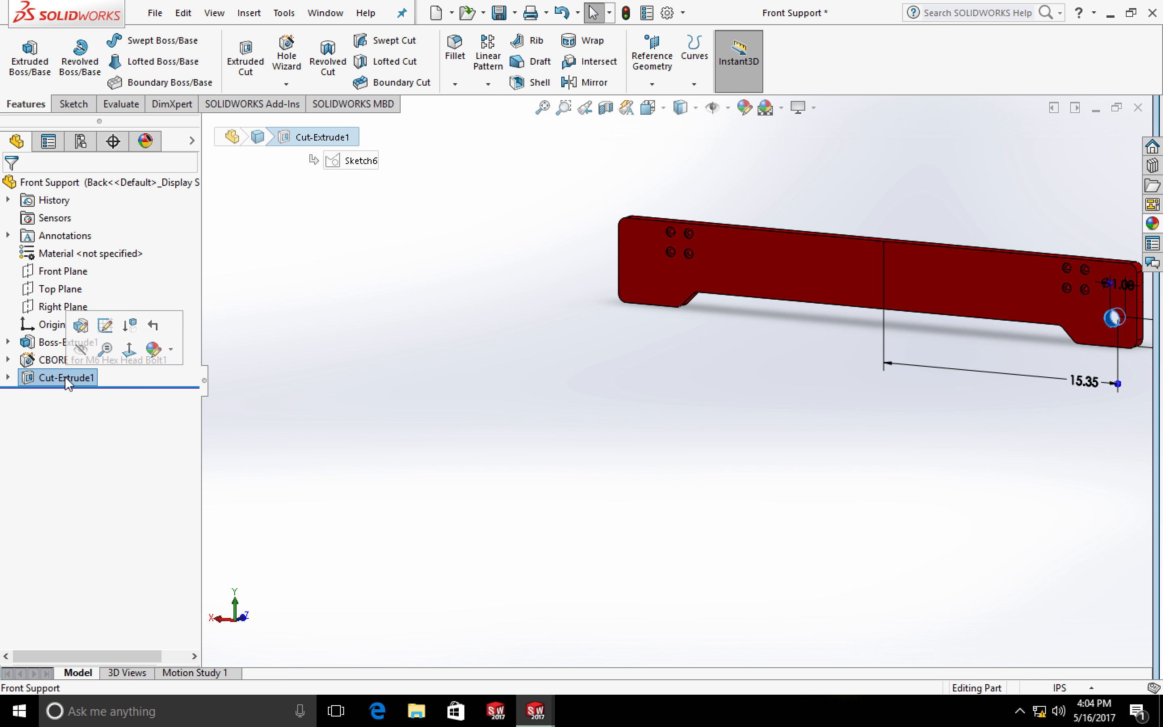
{"action": "left_click", "coordinate": [87, 325]}
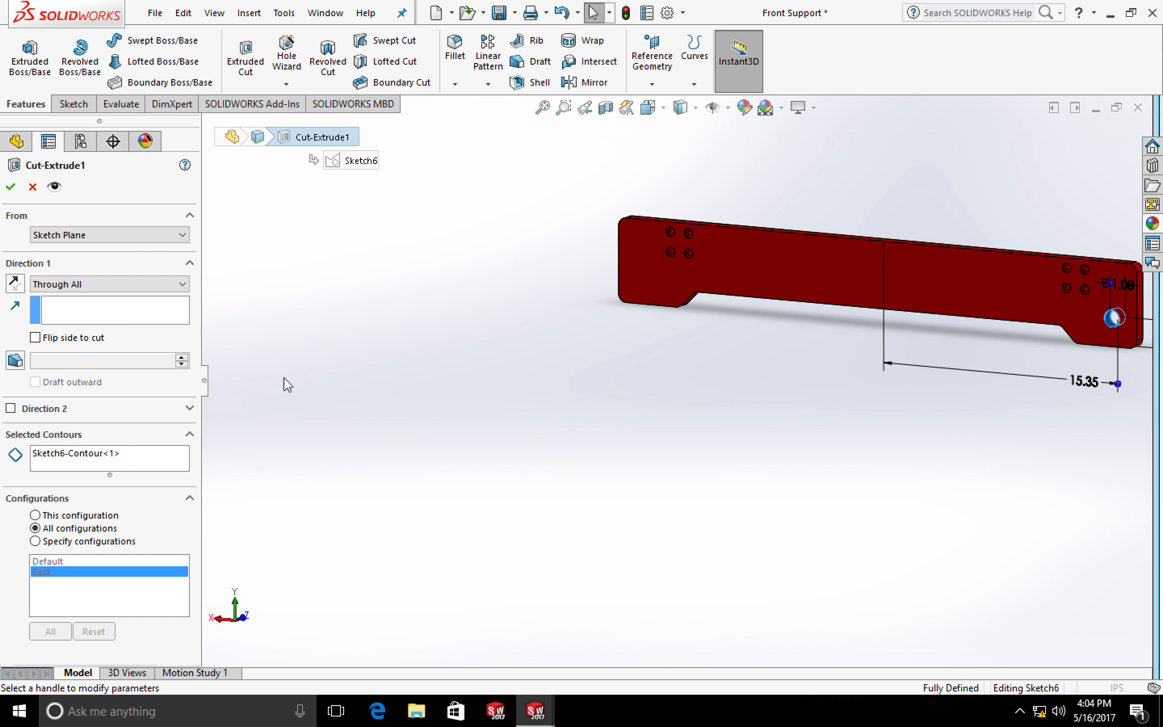
{"action": "left_click", "coordinate": [645, 274]}
{"action": "left_click", "coordinate": [650, 277]}
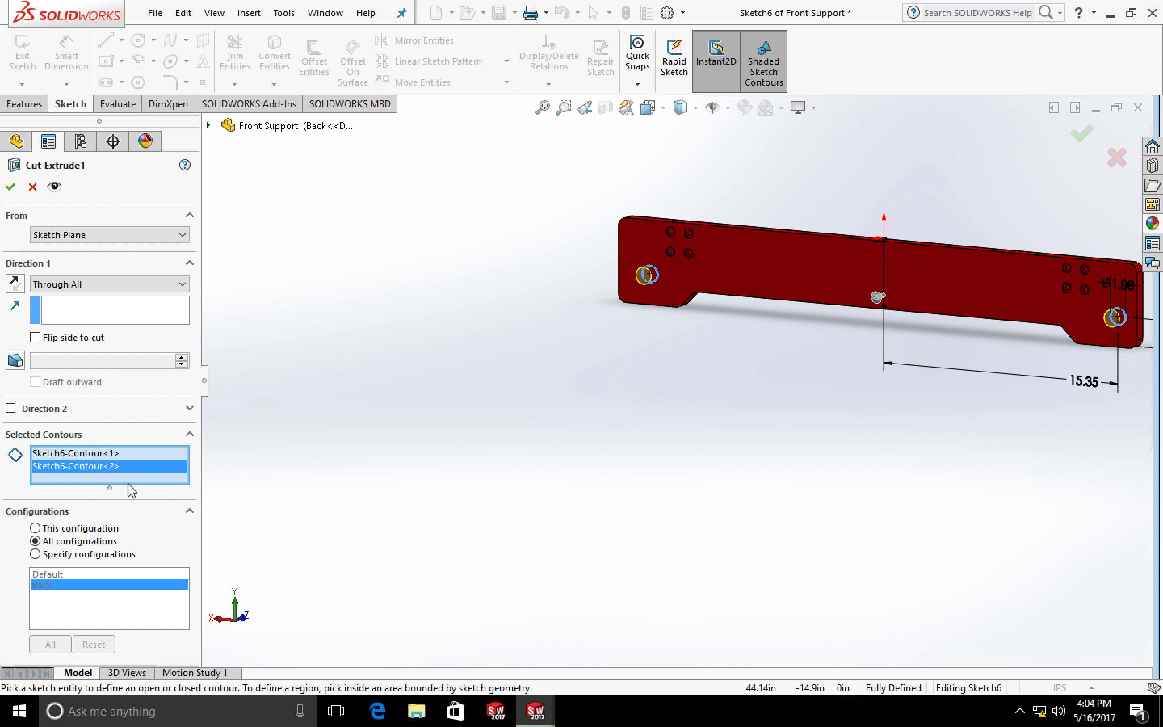
{"action": "left_click", "coordinate": [10, 189]}
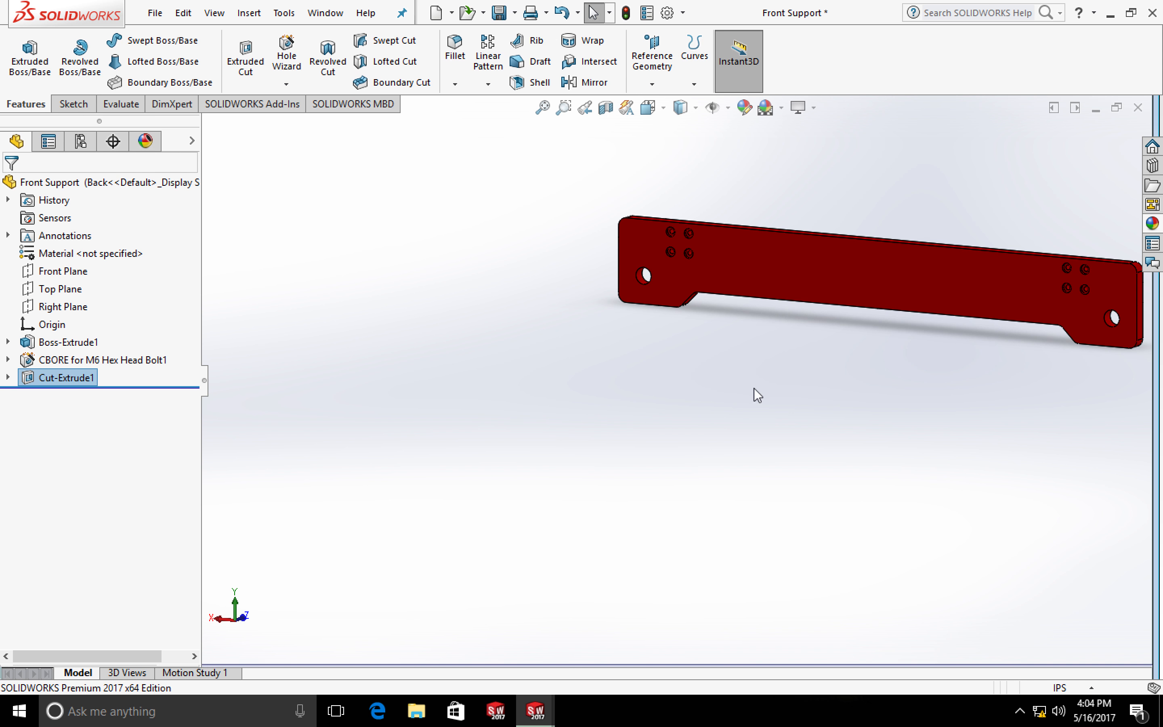
{"action": "middle_click_drag", "start_coordinate": [771, 389], "coordinate": [589, 437]}
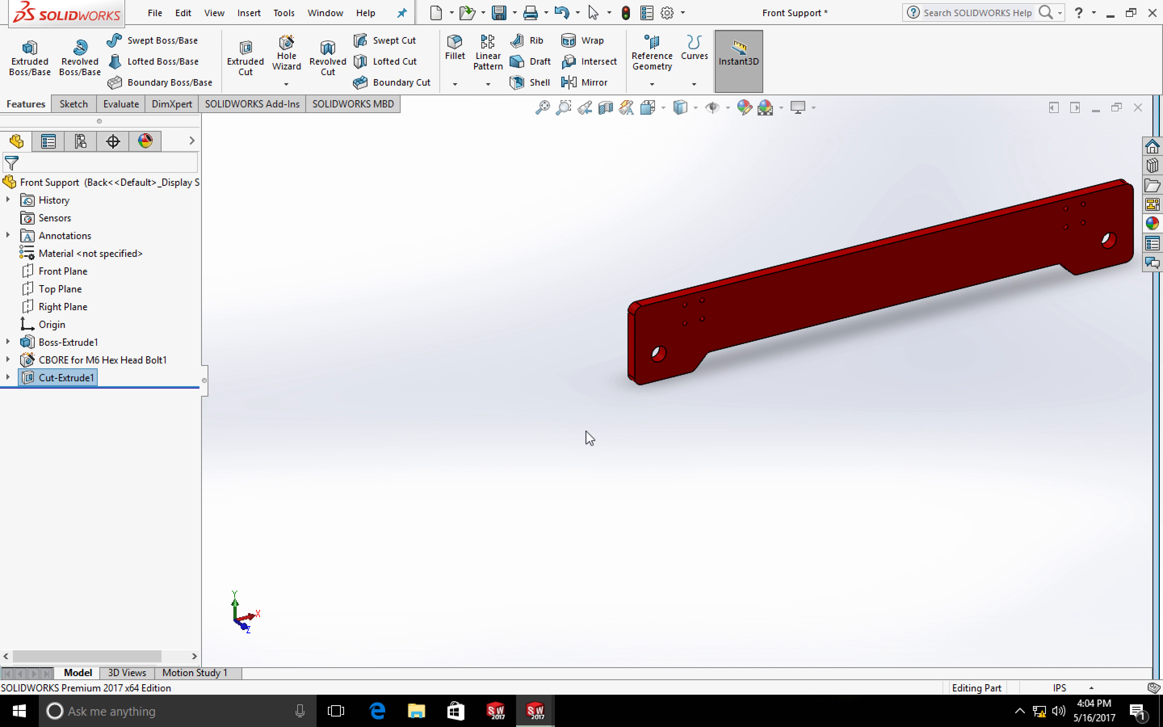
Switch to the Assem2 assembly, let it rebuild, and inspect the ball-screw holes in the front and back supports
{"action": "left_click", "coordinate": [536, 710]}
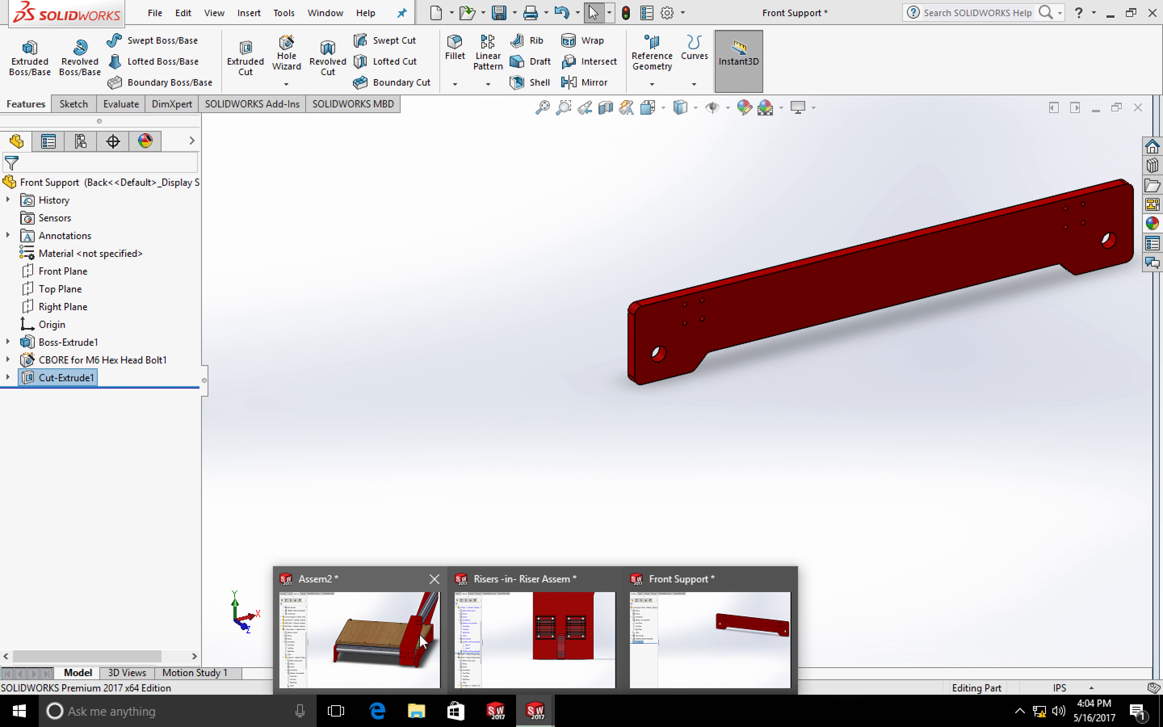
{"action": "left_click", "coordinate": [419, 634]}
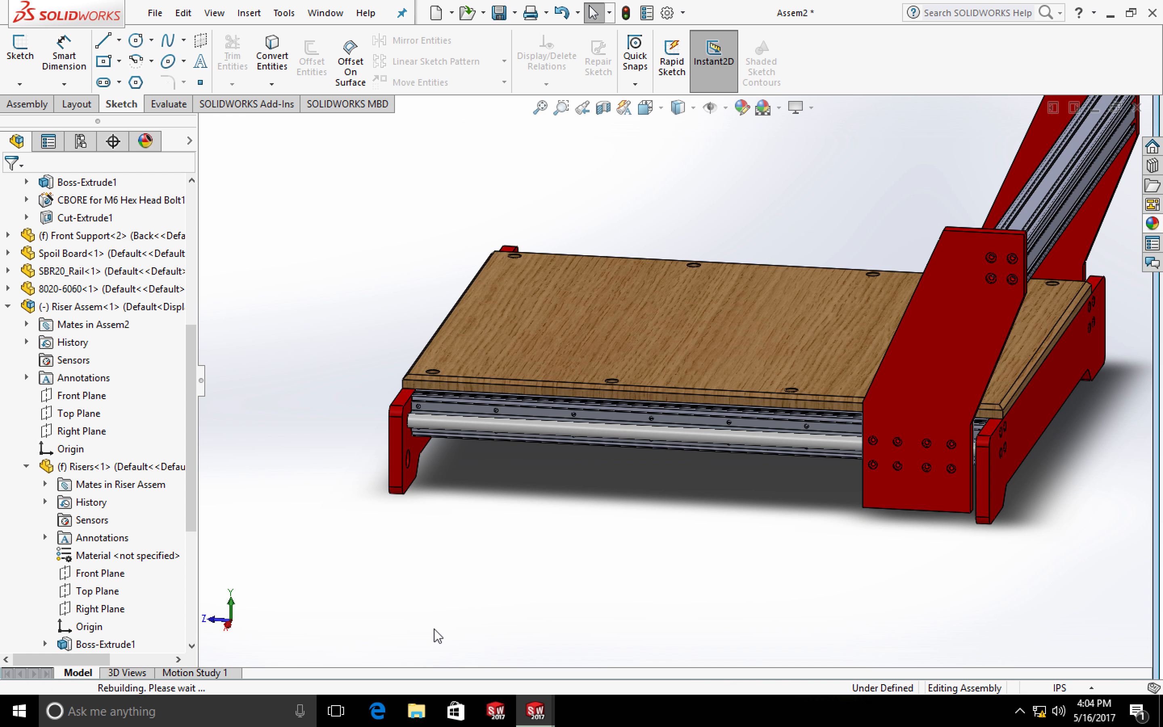
{"action": "middle_click_drag", "start_coordinate": [603, 497], "coordinate": [497, 488]}
{"action": "middle_click_drag", "start_coordinate": [420, 507], "coordinate": [367, 472]}
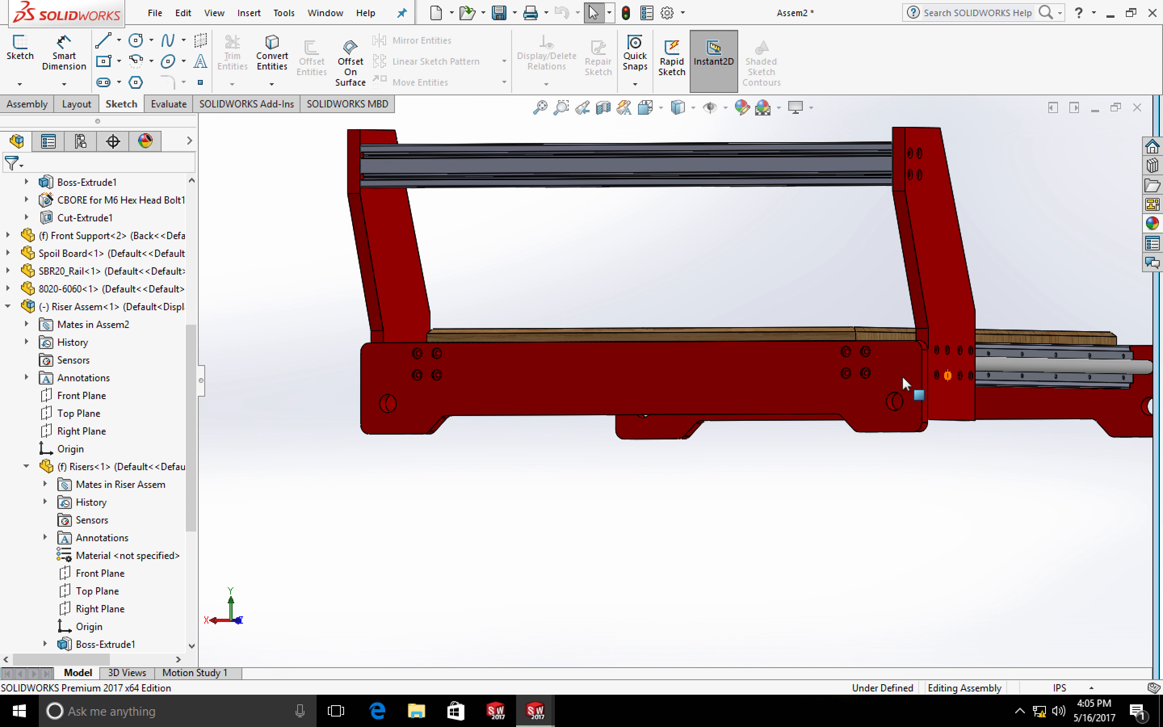
{"action": "middle_click_drag", "start_coordinate": [716, 516], "coordinate": [596, 458]}
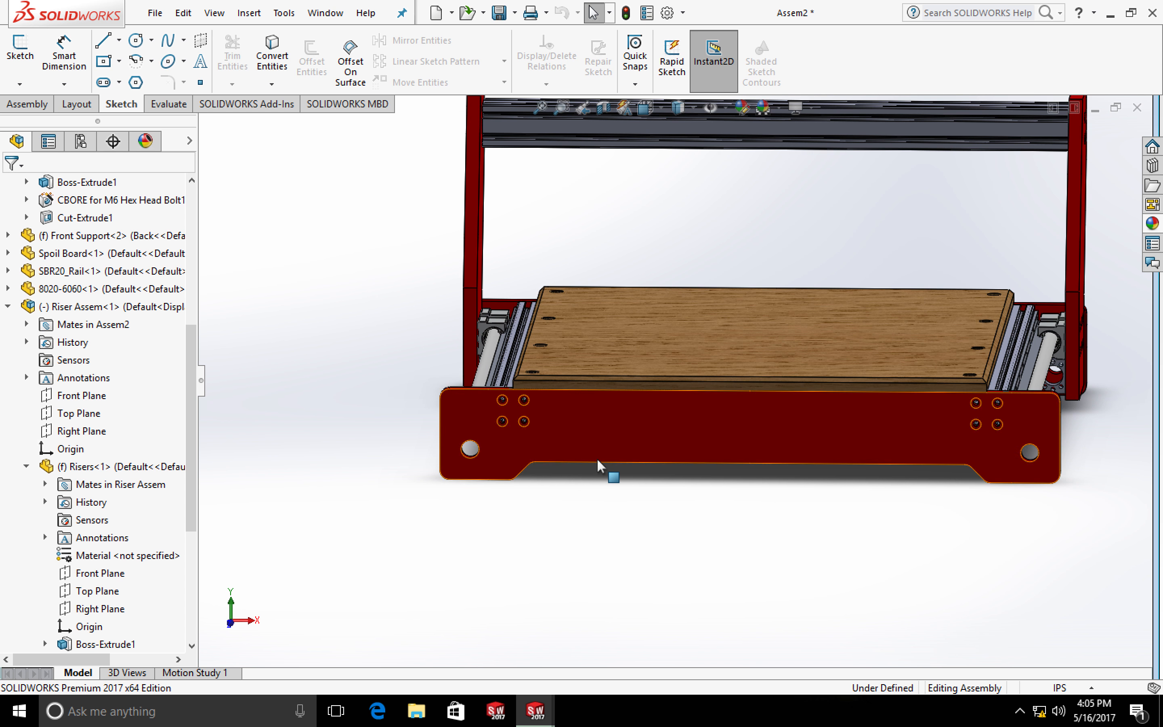
{"action": "scroll", "coordinate": [597, 460], "scroll_direction": "down", "scroll_amount": 3}
{"action": "scroll", "coordinate": [597, 459], "scroll_direction": "up", "scroll_amount": 3}
{"action": "scroll", "coordinate": [724, 343], "scroll_direction": "up", "scroll_amount": 4}
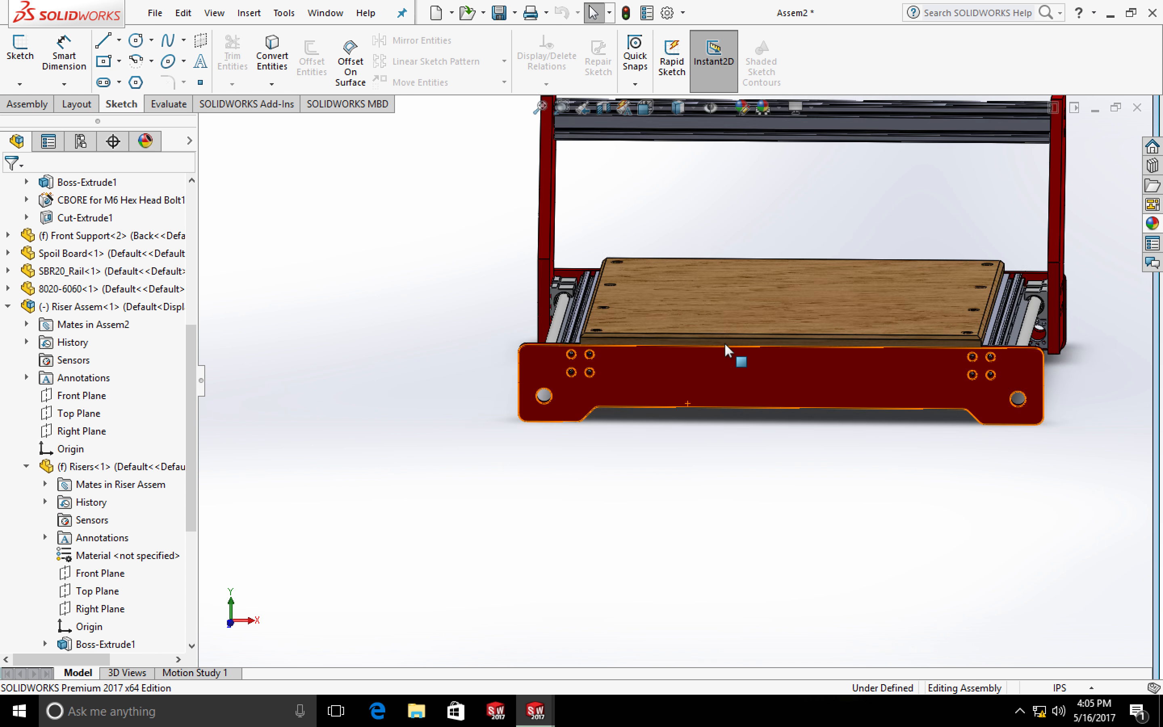
{"action": "scroll", "coordinate": [728, 338], "scroll_direction": "down", "scroll_amount": 2}
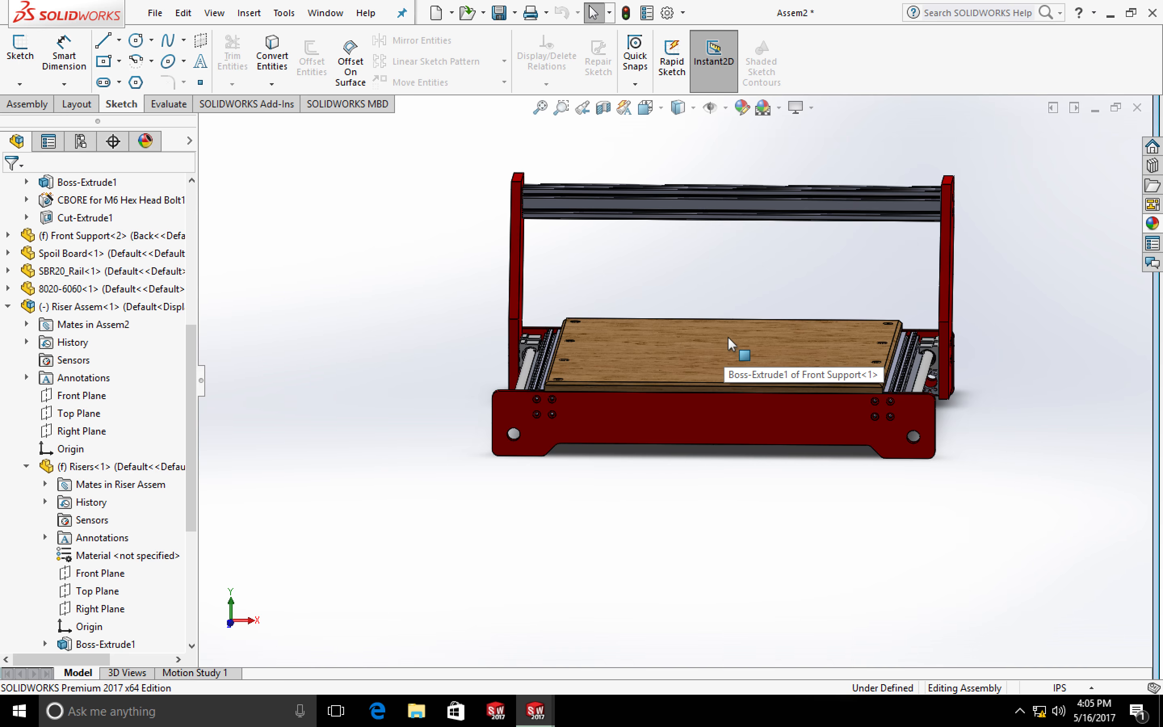